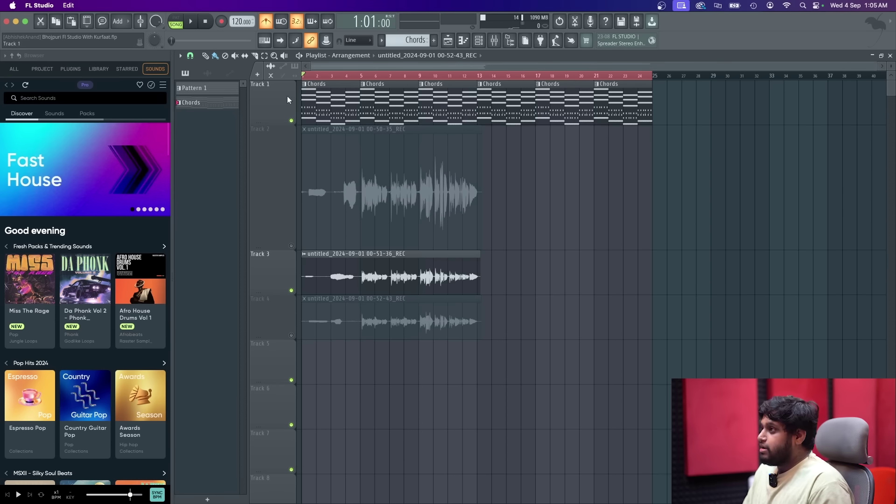
# Play the arrangement from shortly before bar 5 to hear the Track 3 vocal recording over the chords.
pyautogui.click(354, 79)
pyautogui.press('space')
pyautogui.scroll(3, 376, 164)
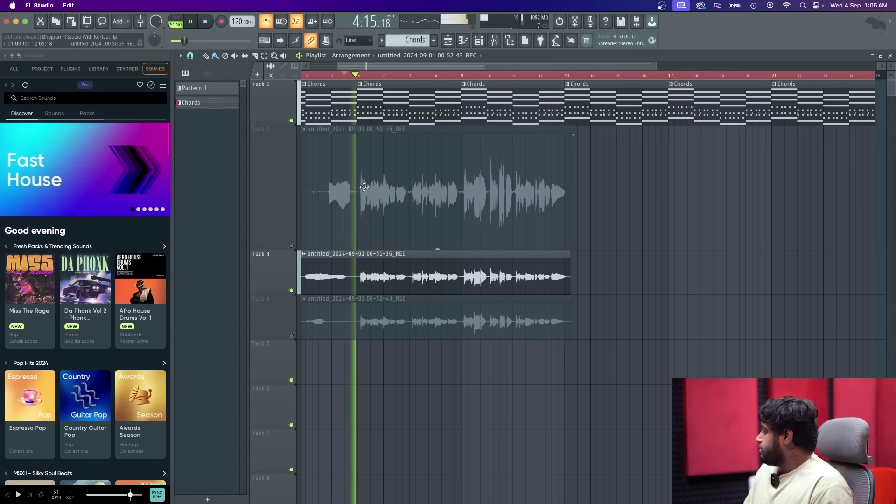
pyautogui.scroll(2, 364, 186)
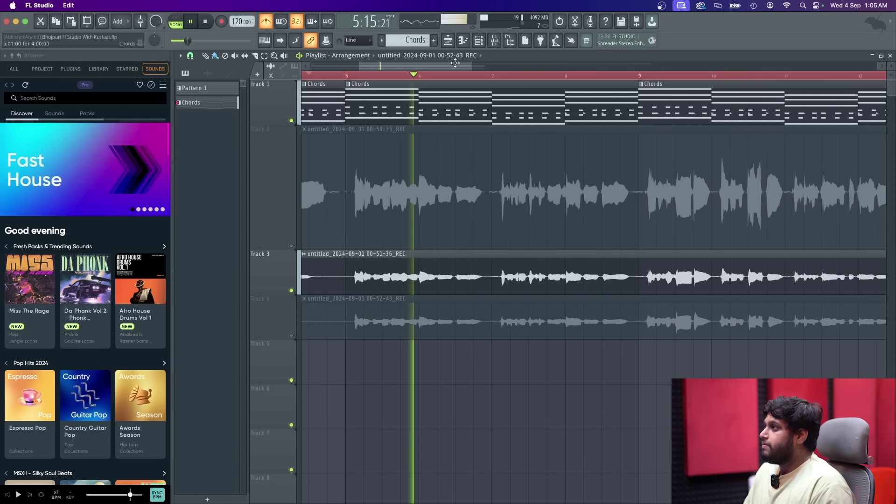
# Set Auto-Tune Access on the REC mixer track to Slow retune speed and Min humanize during playback, and stop playback.
pyautogui.click(495, 41)
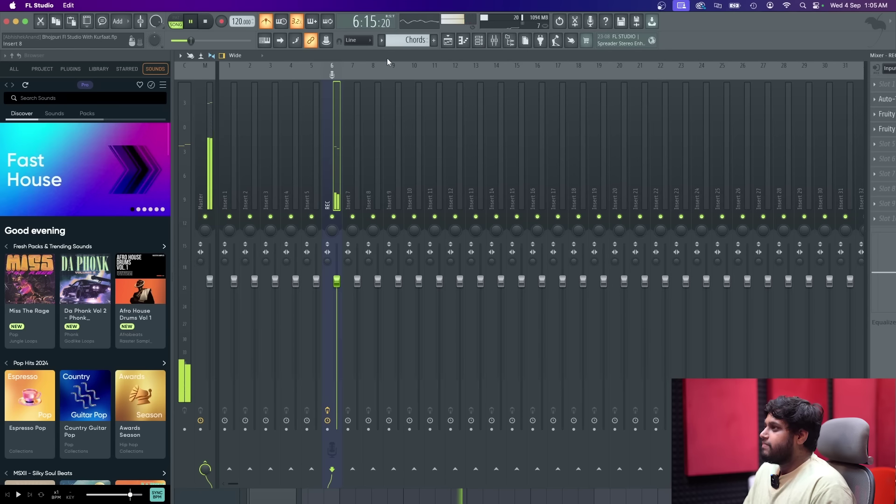
pyautogui.press('F9')
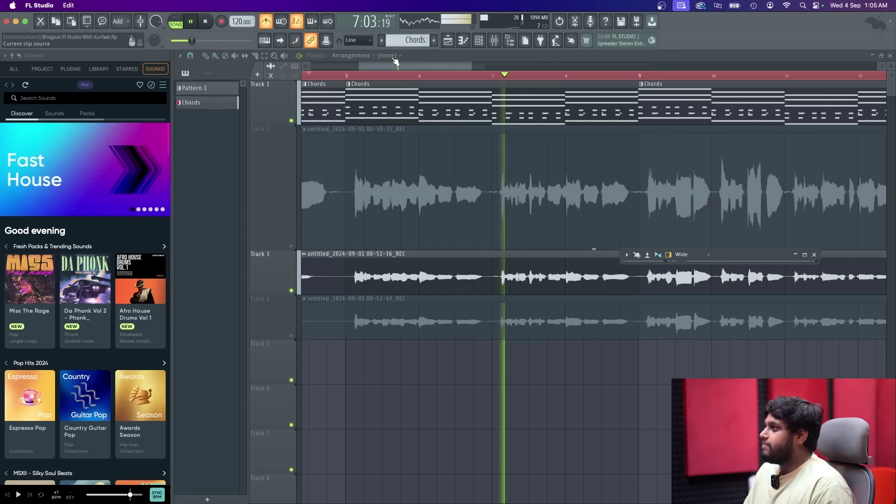
pyautogui.click(500, 40)
pyautogui.click(501, 40)
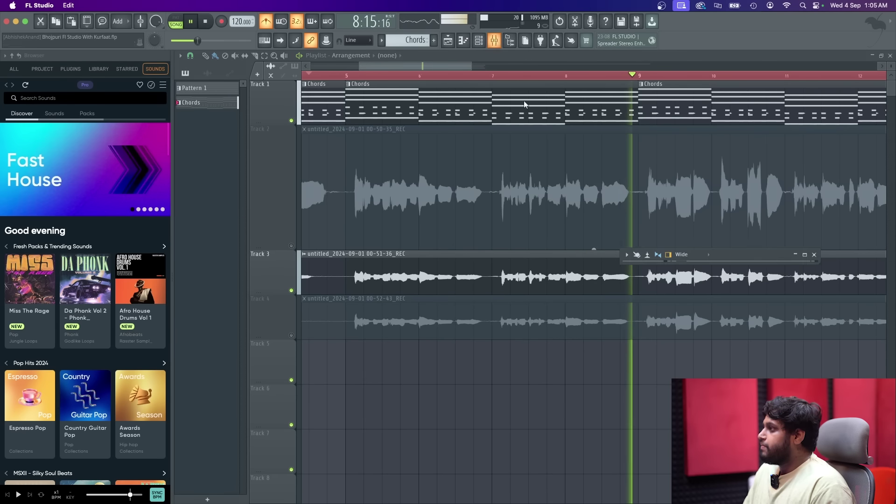
pyautogui.doubleClick(744, 254)
pyautogui.click(827, 100)
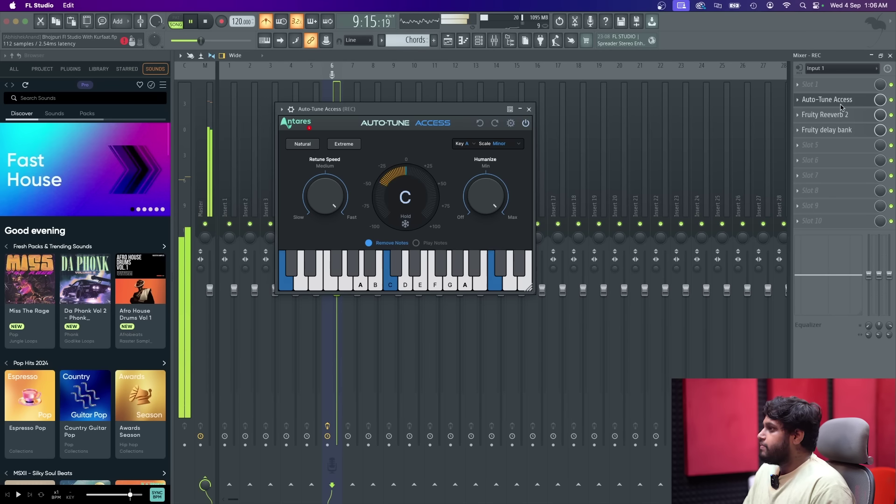
pyautogui.moveTo(324, 201); pyautogui.dragTo(312, 261)
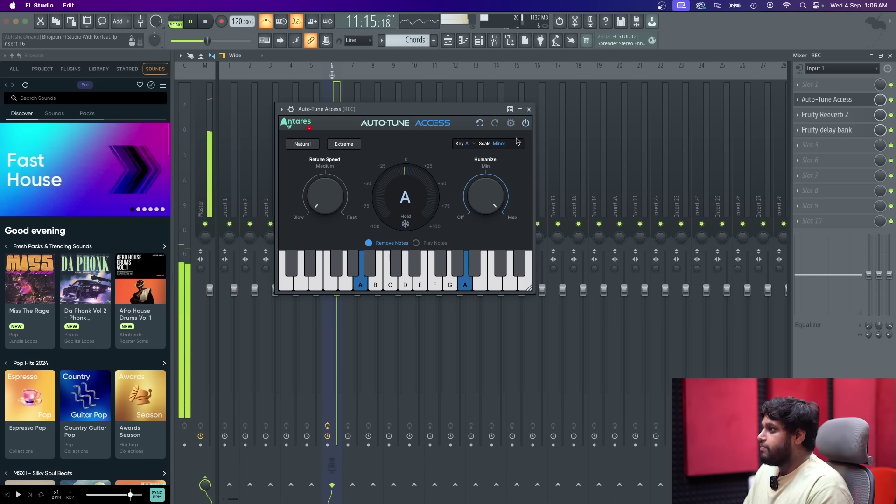
pyautogui.click(529, 109)
pyautogui.press('space')
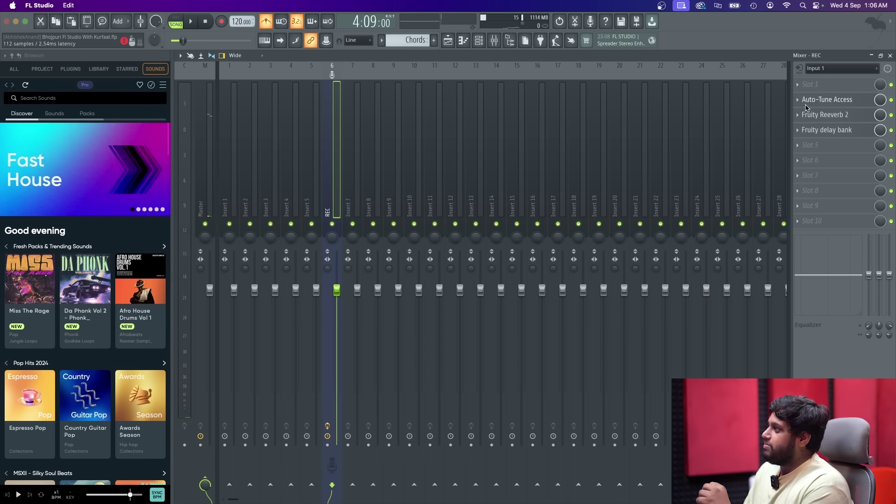
# Set the REC mixer track's audio input to none and delete its Auto-Tune Access effect.
pyautogui.click(829, 67)
pyautogui.click(822, 122)
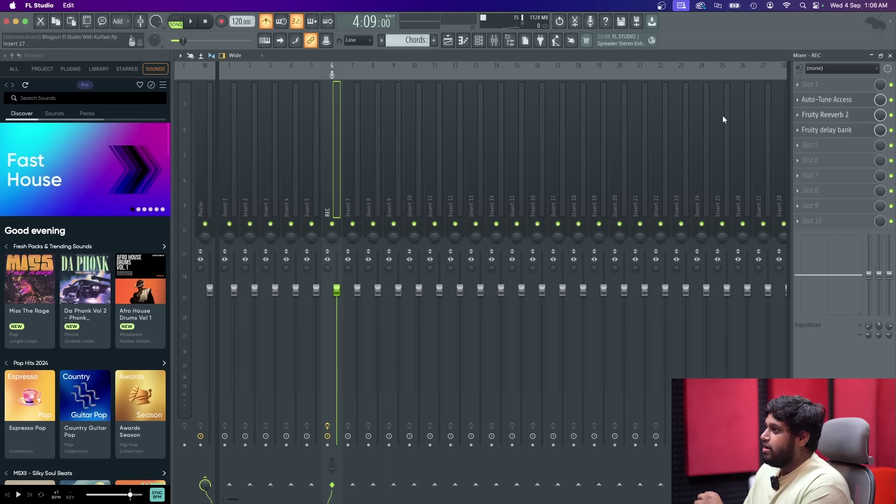
pyautogui.click(850, 100)
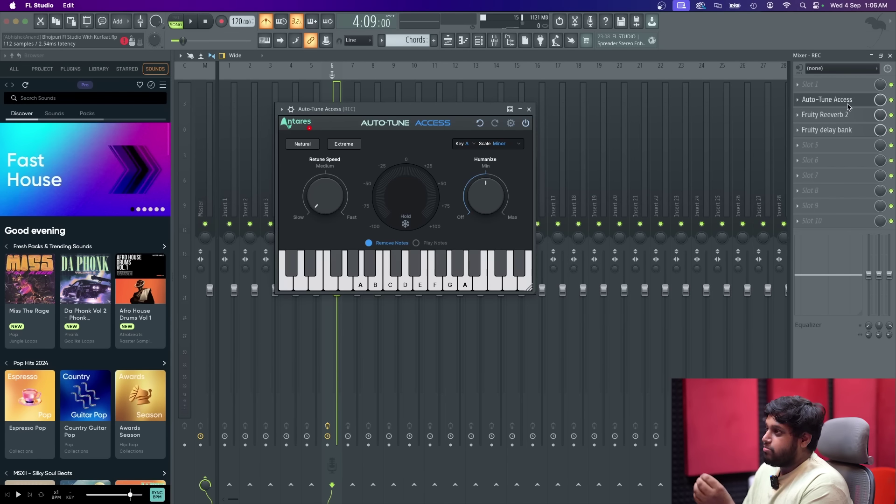
pyautogui.click(798, 100)
pyautogui.click(822, 121)
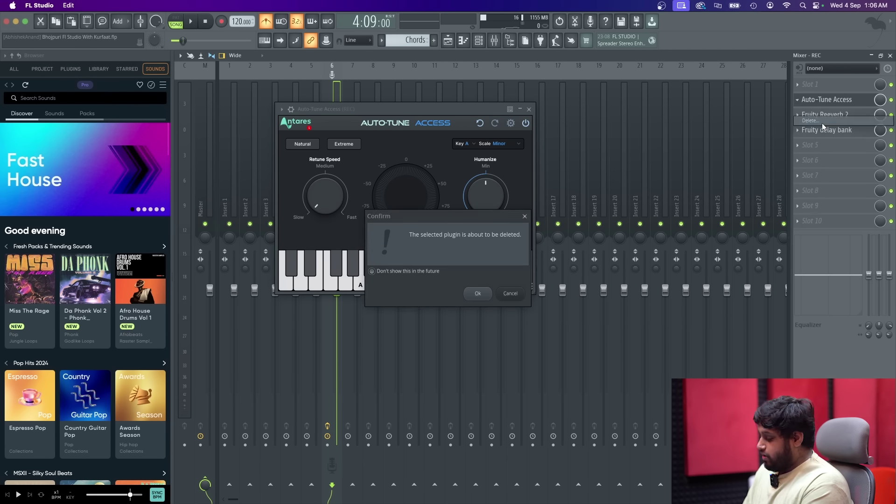
pyautogui.press('Return')
# Delete Fruity Reeverb 2 and Fruity delay bank from the REC mixer track and close the mixer.
pyautogui.click(798, 115)
pyautogui.click(803, 136)
pyautogui.press('Return')
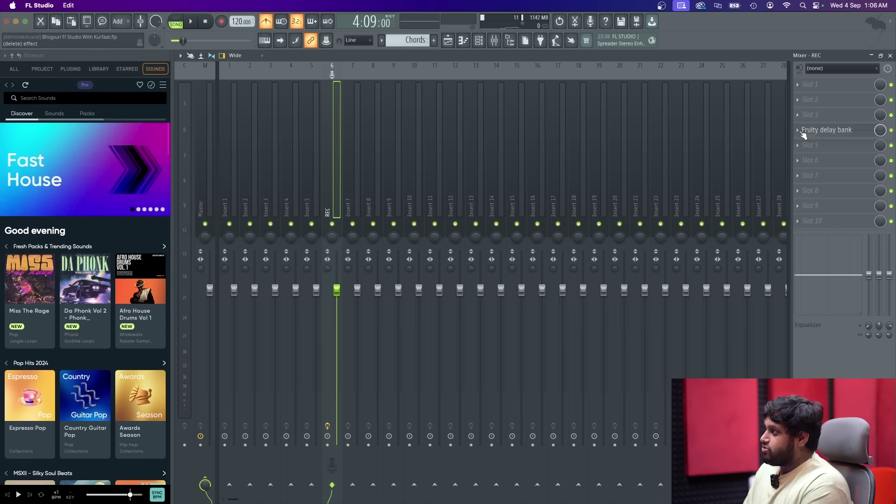
pyautogui.click(796, 131)
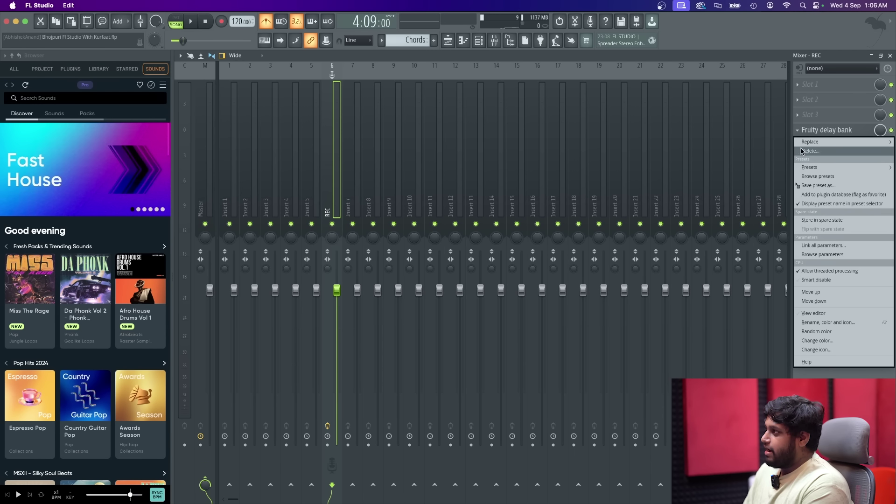
pyautogui.click(801, 150)
pyautogui.press('Return')
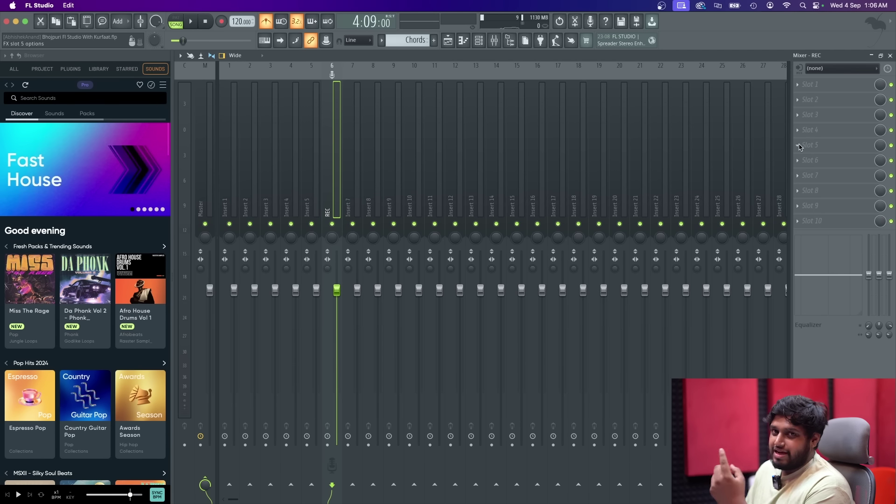
pyautogui.click(890, 55)
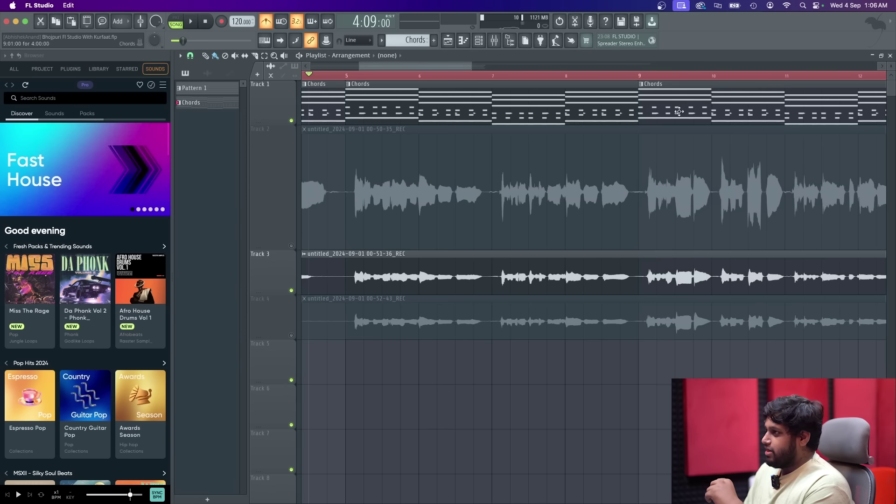
# Delete the White Pluck and BooBass channels from the Channel rack.
pyautogui.click(494, 40)
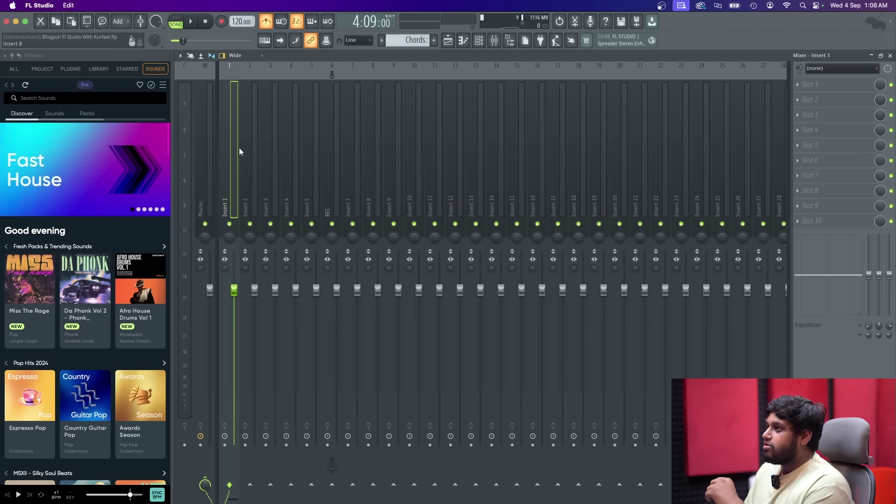
pyautogui.click(447, 41)
pyautogui.moveTo(455, 143); pyautogui.dragTo(436, 129)
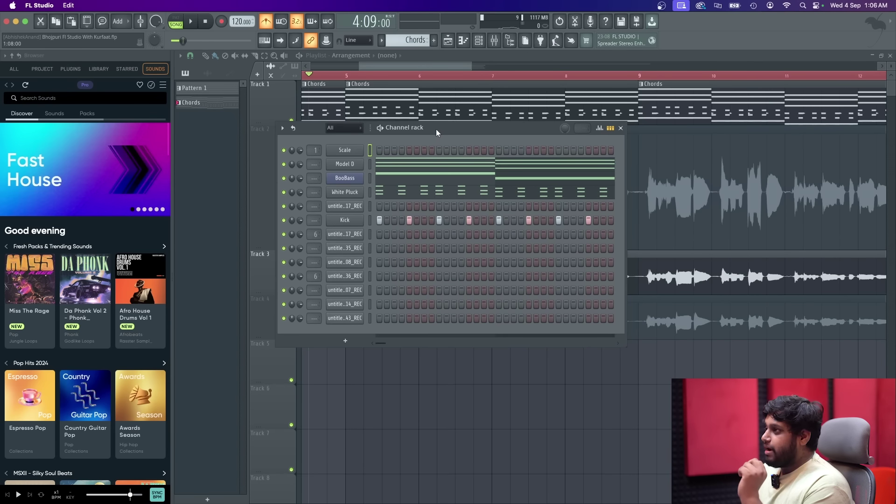
pyautogui.rightClick(356, 192)
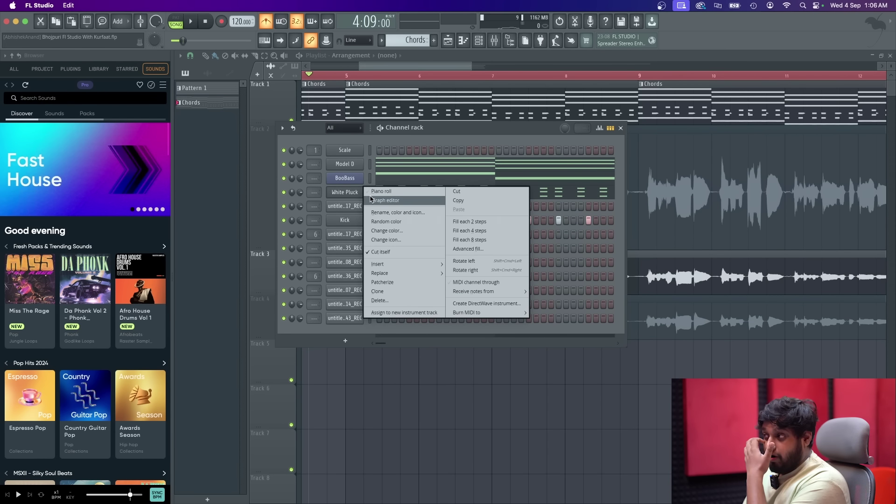
pyautogui.click(393, 301)
pyautogui.press('Return')
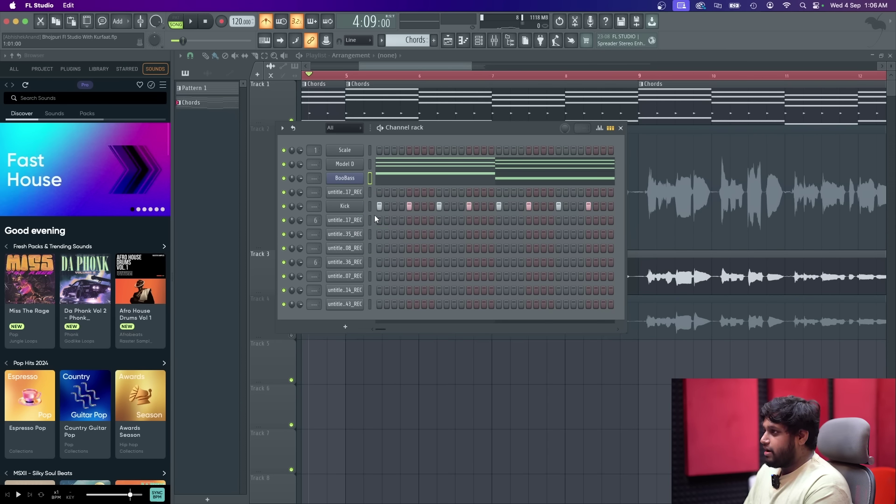
pyautogui.rightClick(345, 180)
pyautogui.click(415, 286)
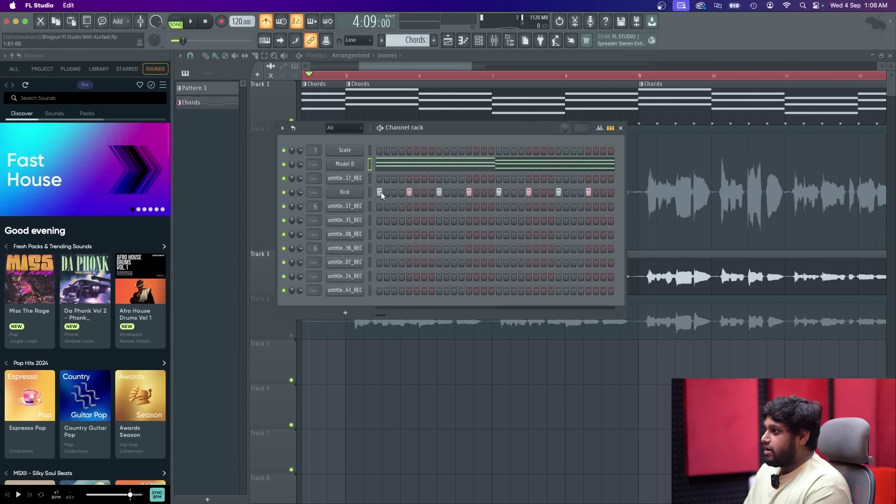
# Check the Model D chord notes in the piano roll and delete the Kick channel from the Channel rack.
pyautogui.click(417, 167)
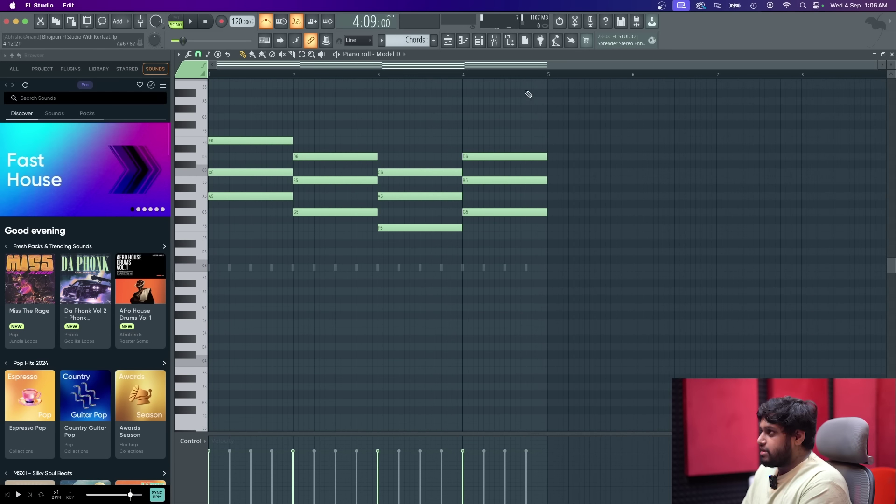
pyautogui.click(478, 41)
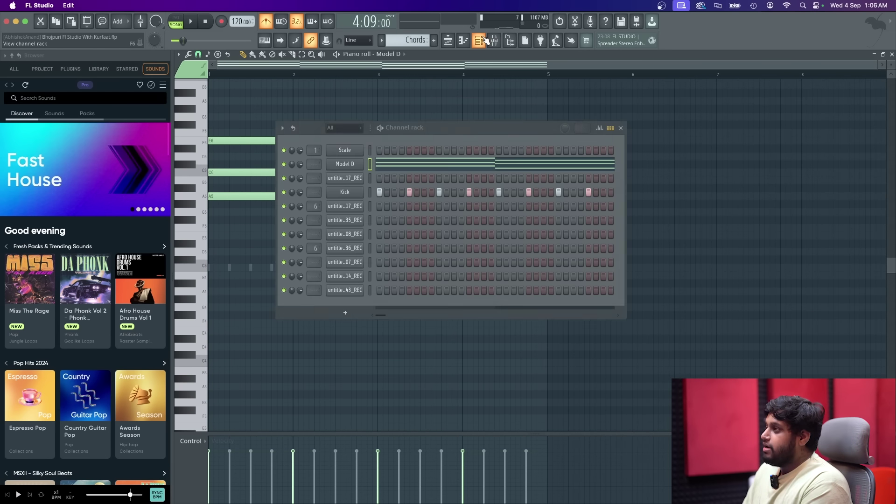
pyautogui.rightClick(357, 193)
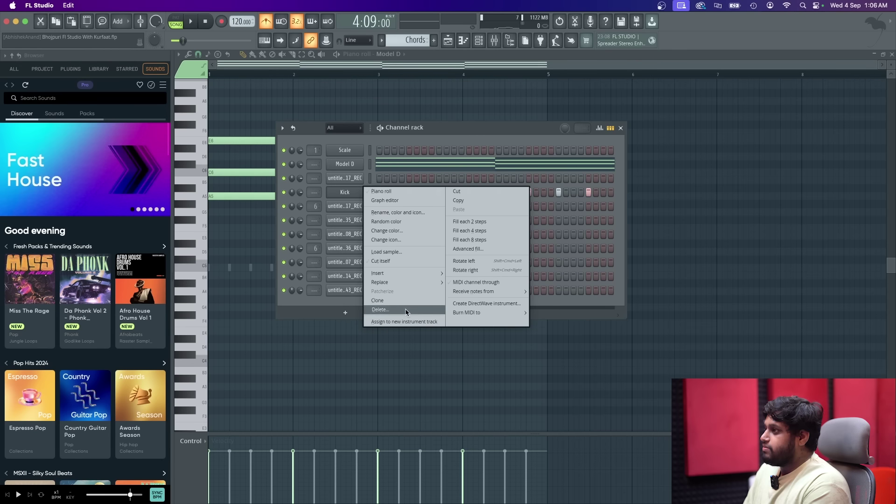
pyautogui.click(380, 310)
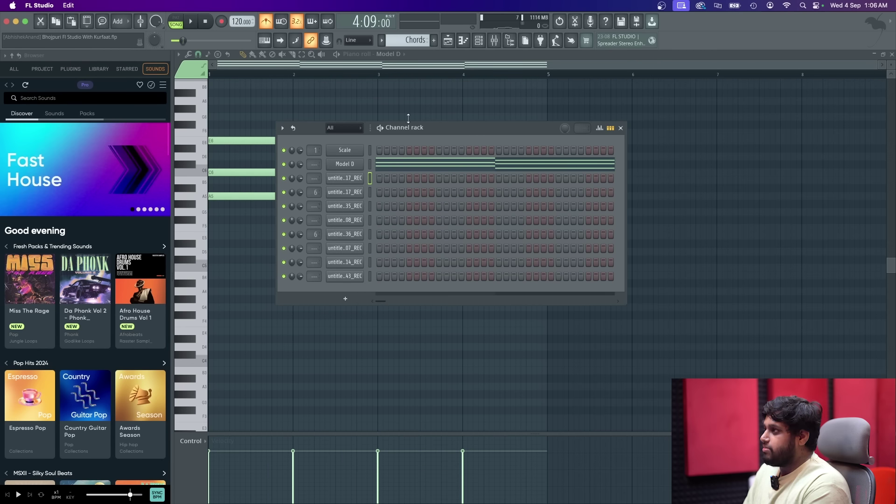
# Rename the recording on playlist Track 3 as Vocals.
pyautogui.click(448, 41)
pyautogui.doubleClick(423, 273)
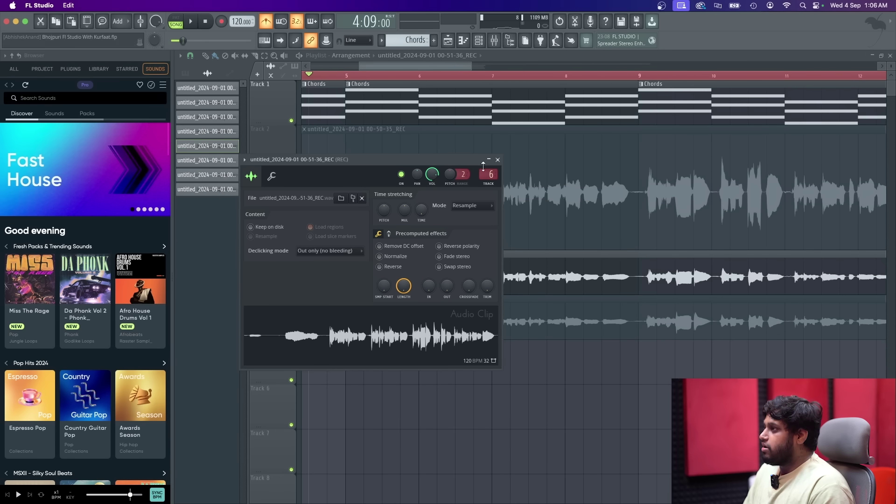
pyautogui.click(498, 160)
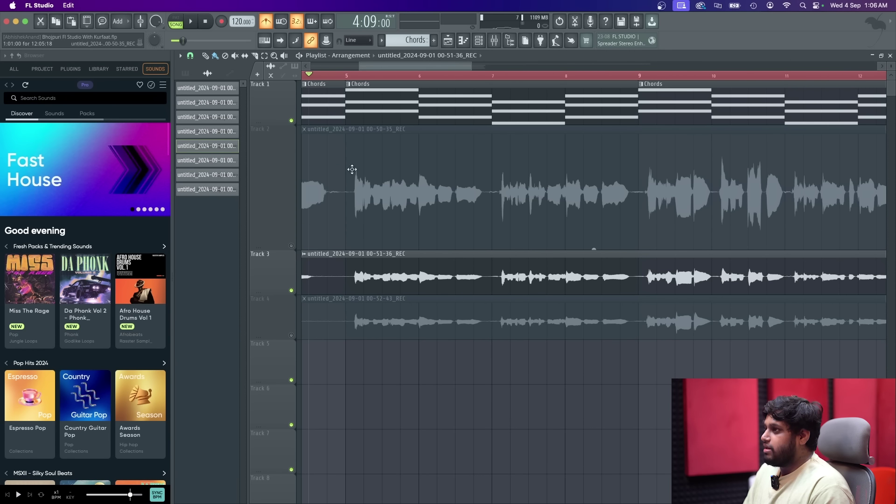
pyautogui.rightClick(235, 153)
pyautogui.click(271, 189)
pyautogui.write('Vo')
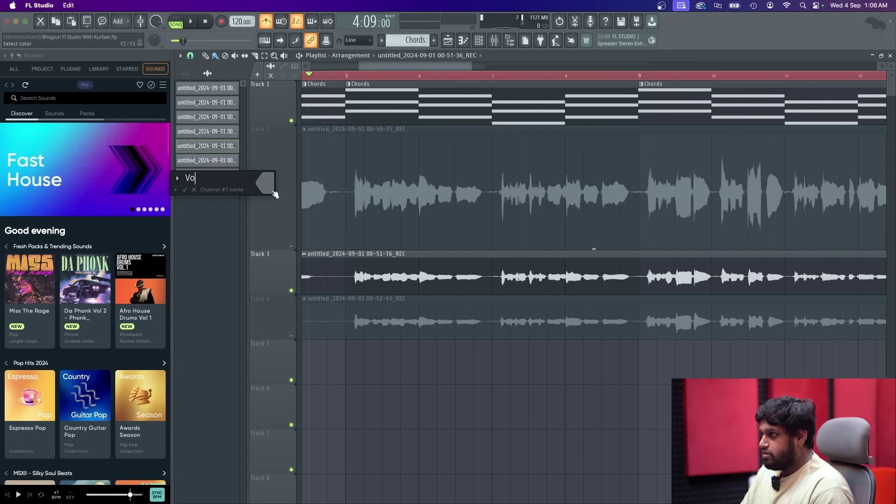
pyautogui.write('cals')
pyautogui.press('Return')
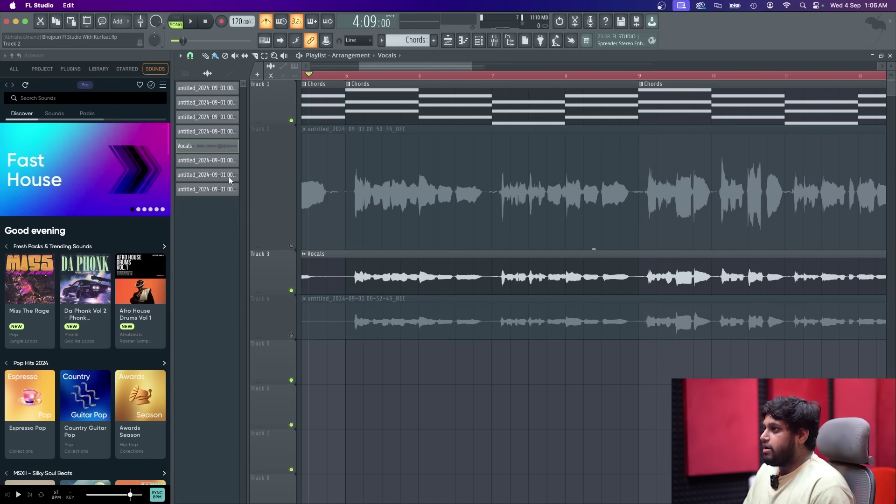
# Delete the muted recordings from playlist Tracks 2 and 4.
pyautogui.scroll(-3, 384, 157)
pyautogui.rightClick(436, 172)
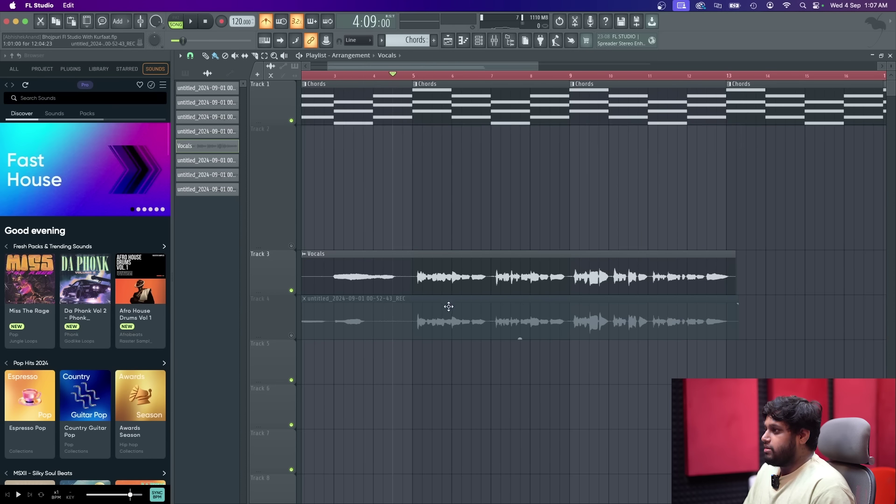
pyautogui.rightClick(448, 306)
# Turn off the metronome and play the arrangement from shortly before bar 5 to check the Vocals clip with the chords.
pyautogui.click(397, 75)
pyautogui.press('space')
pyautogui.click(270, 24)
pyautogui.scroll(2, 390, 260)
pyautogui.scroll(-3, 454, 266)
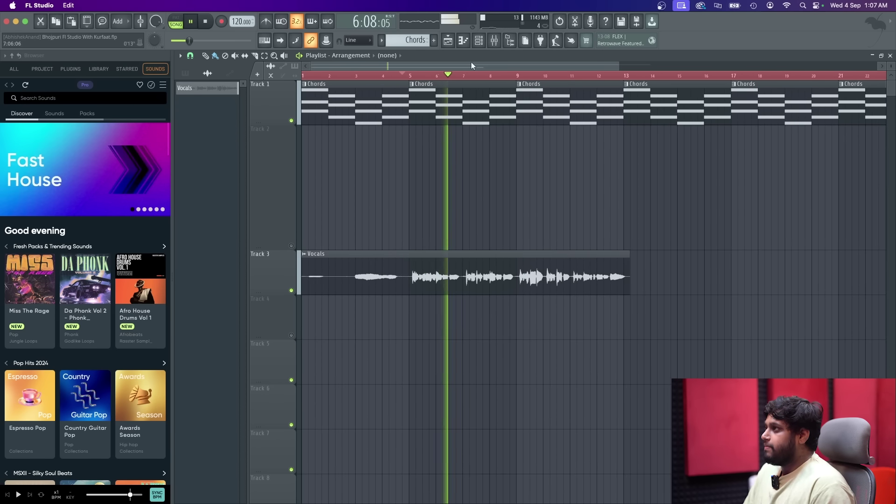
pyautogui.press('F9')
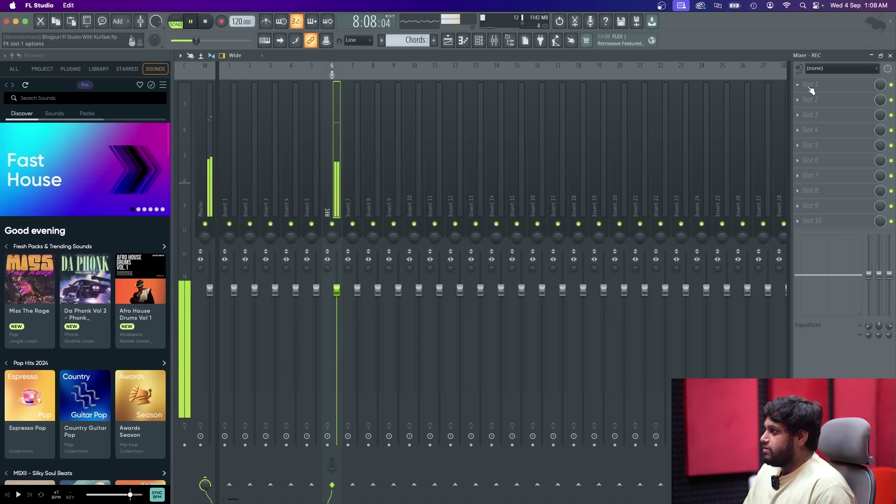
pyautogui.press('F5')
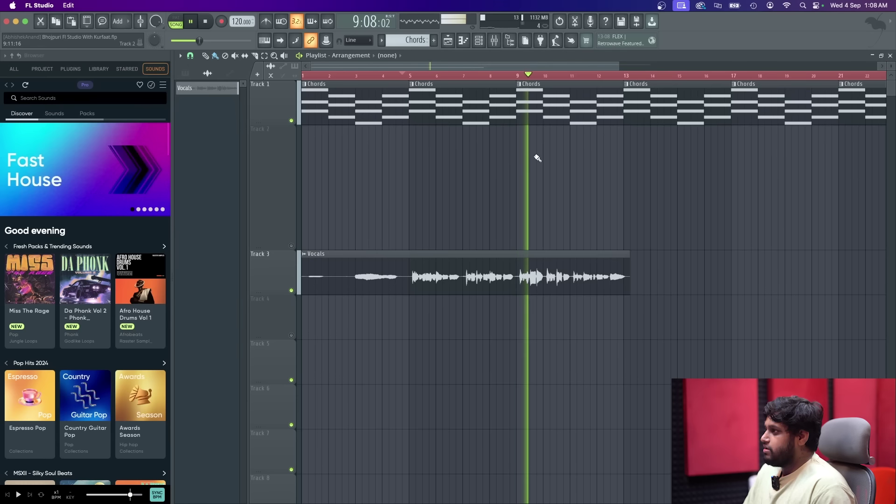
pyautogui.press('space')
# Slice the Vocals clip on Track 3 at bar 5 and delete the part before the cut.
pyautogui.click(416, 272)
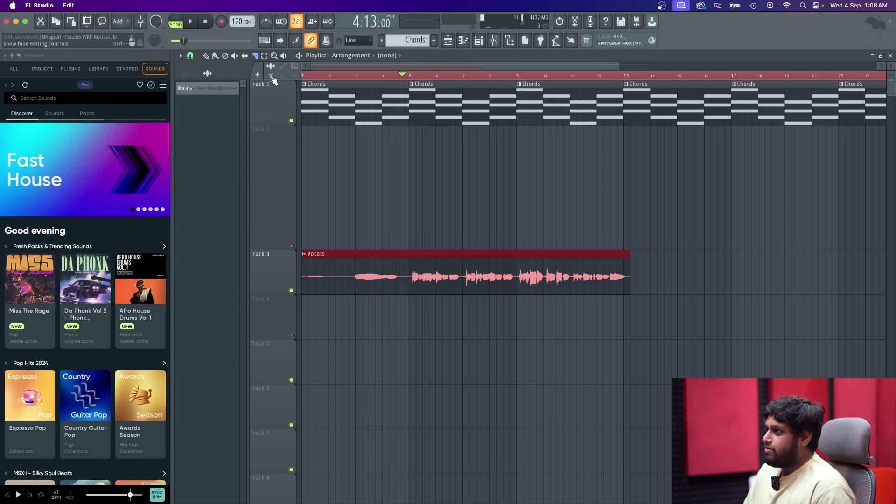
pyautogui.scroll(5, 443, 285)
pyautogui.moveTo(443, 288); pyautogui.dragTo(438, 298)
pyautogui.scroll(-5, 443, 297)
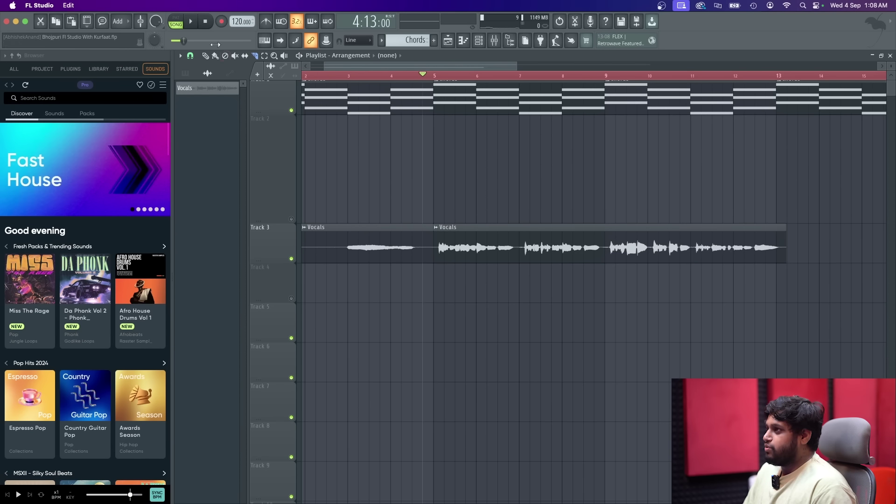
pyautogui.rightClick(411, 242)
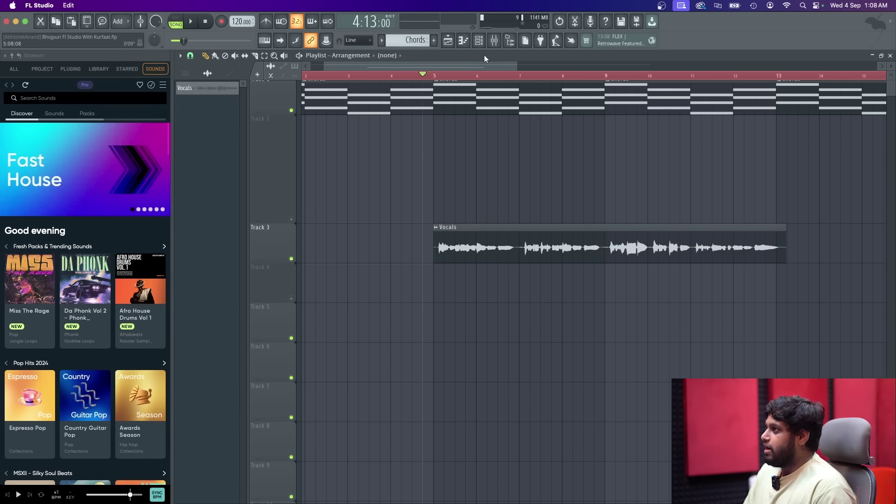
# Rename the REC mixer insert as Vocals and move it to the first insert position beside the Master.
pyautogui.click(446, 75)
pyautogui.click(494, 41)
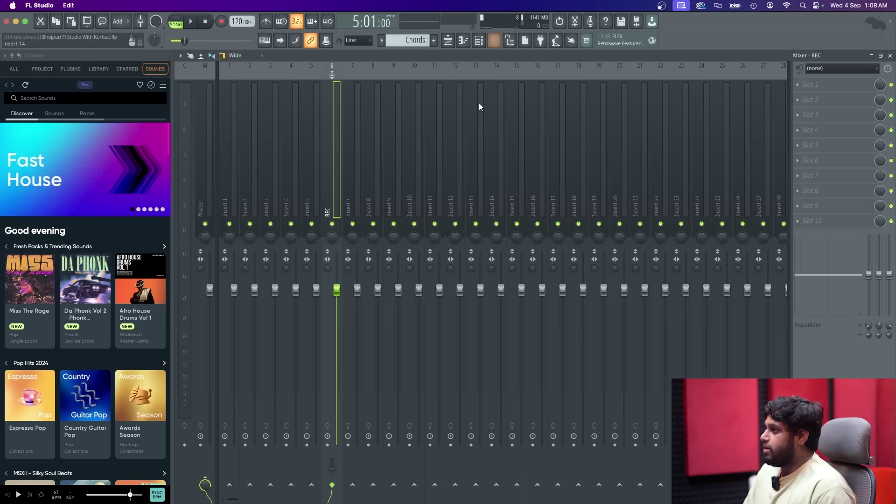
pyautogui.doubleClick(335, 158)
pyautogui.write('Voc')
pyautogui.press('Escape')
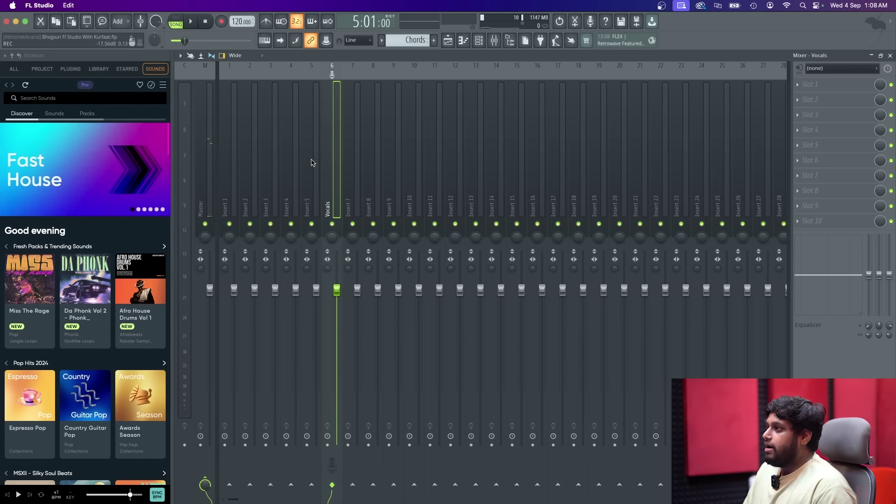
pyautogui.moveTo(312, 162); pyautogui.dragTo(229, 163)
# Load the VST3 version of Auto-Tune Pro into the first effect slot of the Vocals mixer insert.
pyautogui.click(805, 85)
pyautogui.click(672, 29)
pyautogui.write('auto')
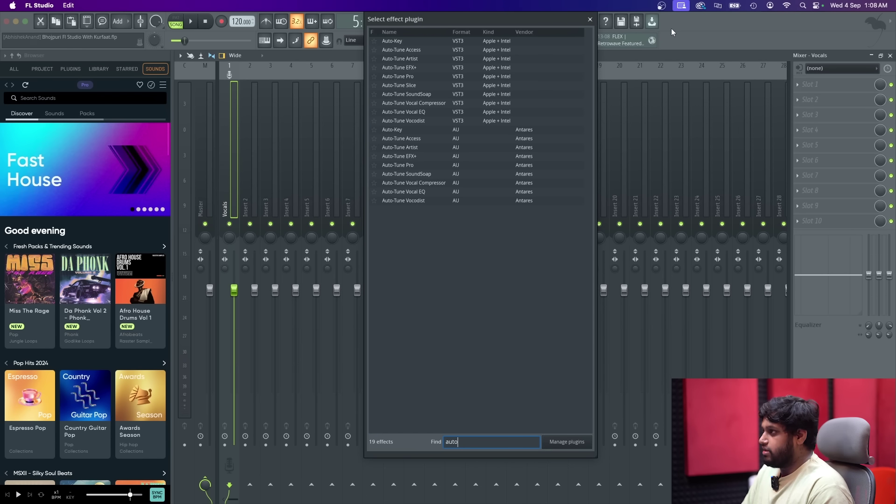
pyautogui.click(430, 77)
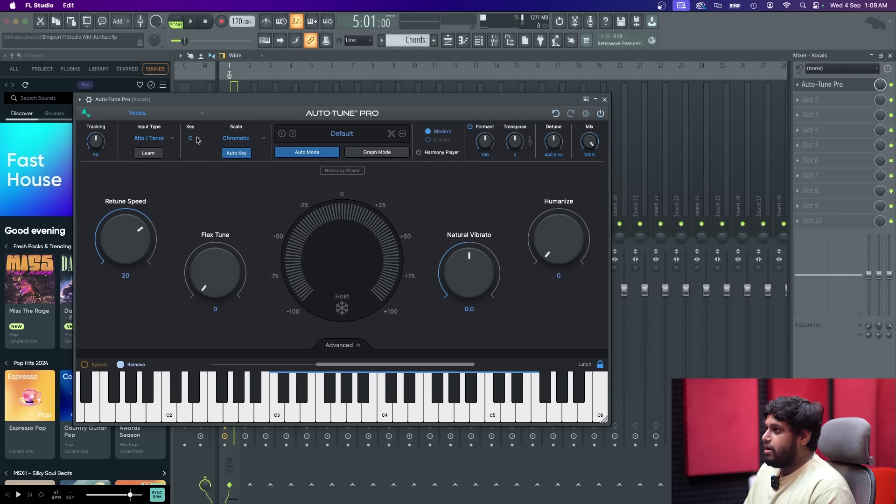
# Set Auto-Tune Pro to key A, scale Minor and Flex Tune 22, then return to the playlist.
pyautogui.click(198, 140)
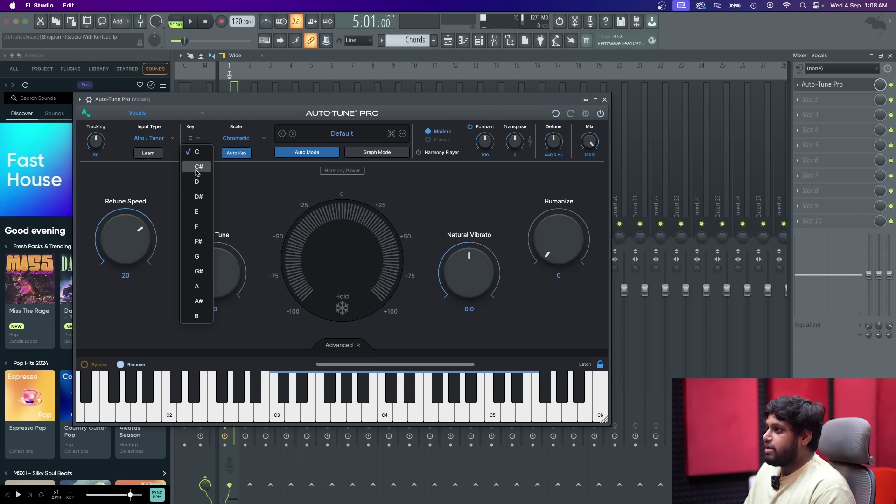
pyautogui.click(202, 286)
pyautogui.click(229, 145)
pyautogui.click(228, 182)
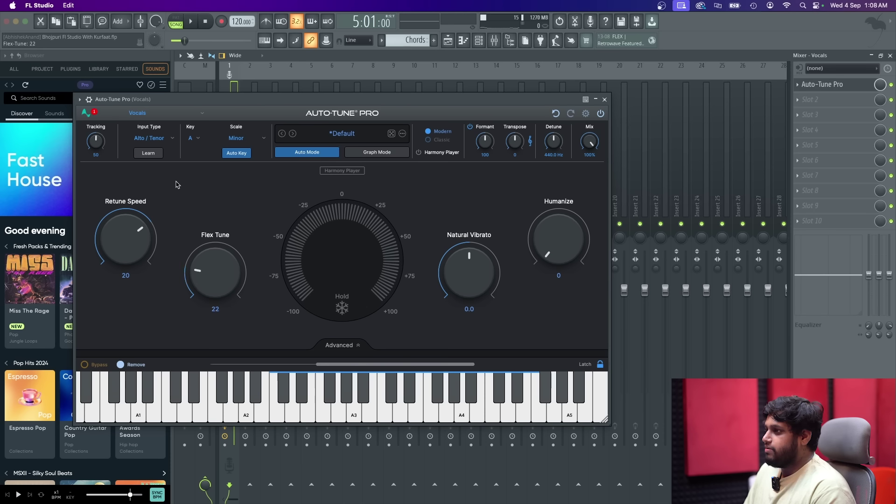
pyautogui.press('space')
pyautogui.click(604, 99)
pyautogui.press('space')
pyautogui.press('F5')
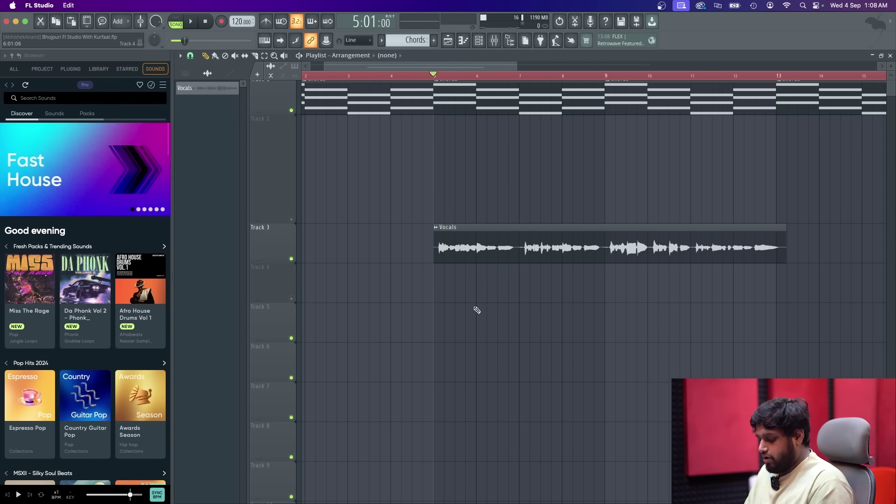
# Unmute playlist Tracks 2 and 4 and move the Vocals clip from Track 3 up to Track 2.
pyautogui.scroll(-4, 409, 305)
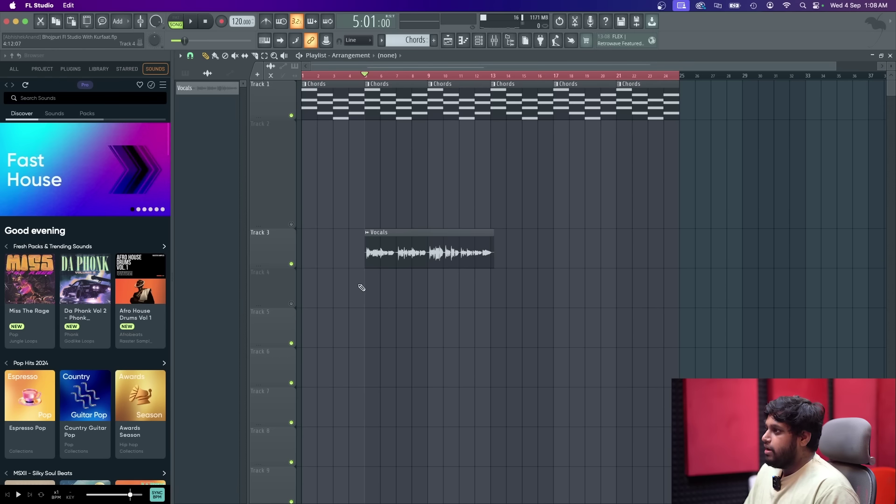
pyautogui.scroll(4, 426, 160)
pyautogui.scroll(-3, 345, 111)
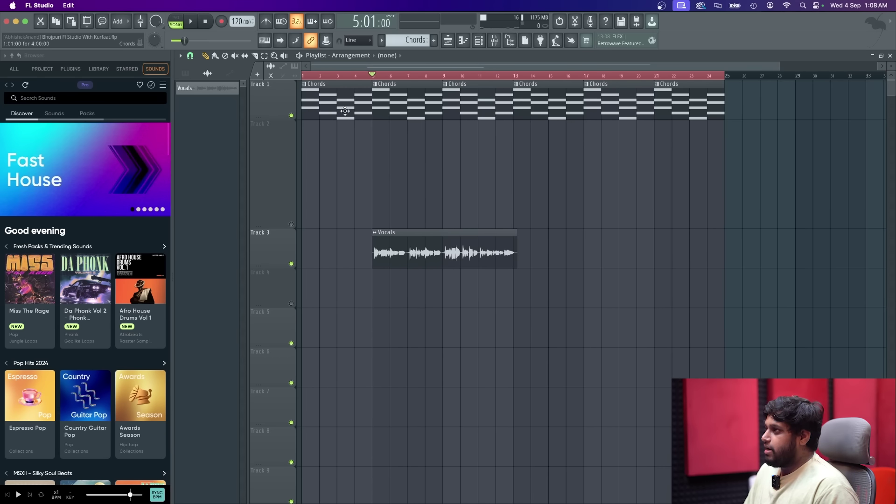
pyautogui.keyDown('ctrl'); pyautogui.click(291, 116); pyautogui.keyUp('ctrl')
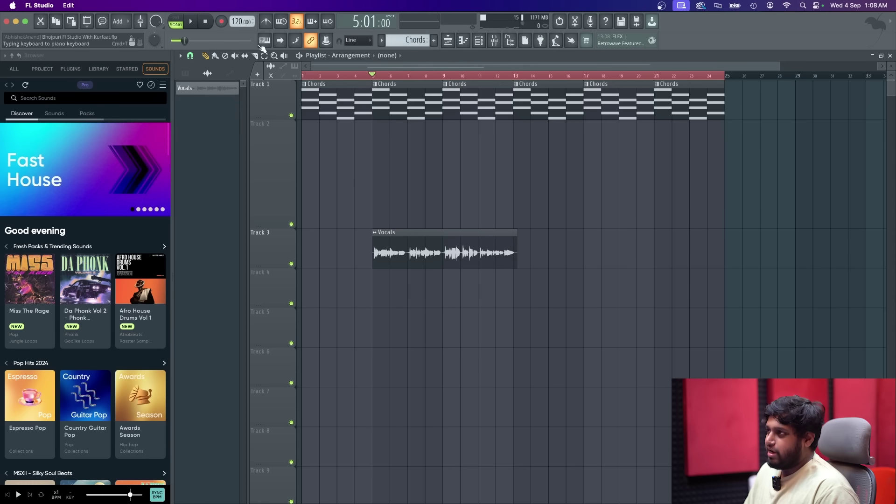
pyautogui.moveTo(559, 120); pyautogui.dragTo(376, 305)
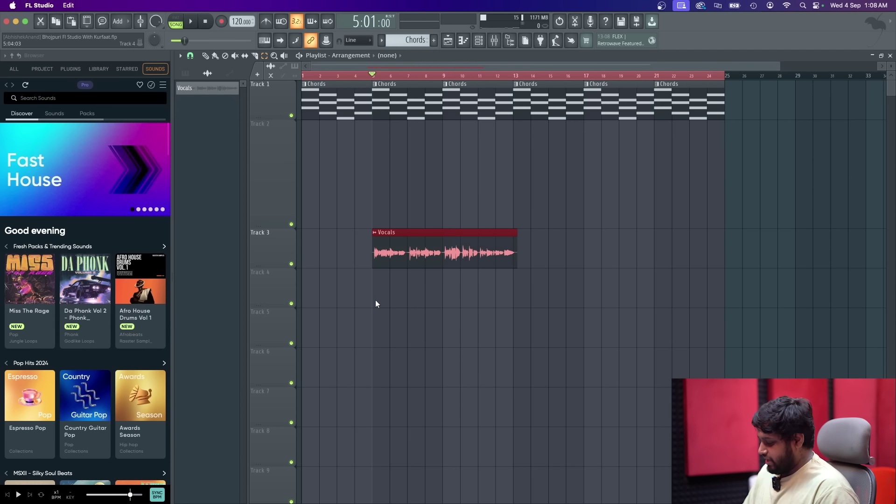
pyautogui.hotkey('shift', 'Up')
pyautogui.press('F6')
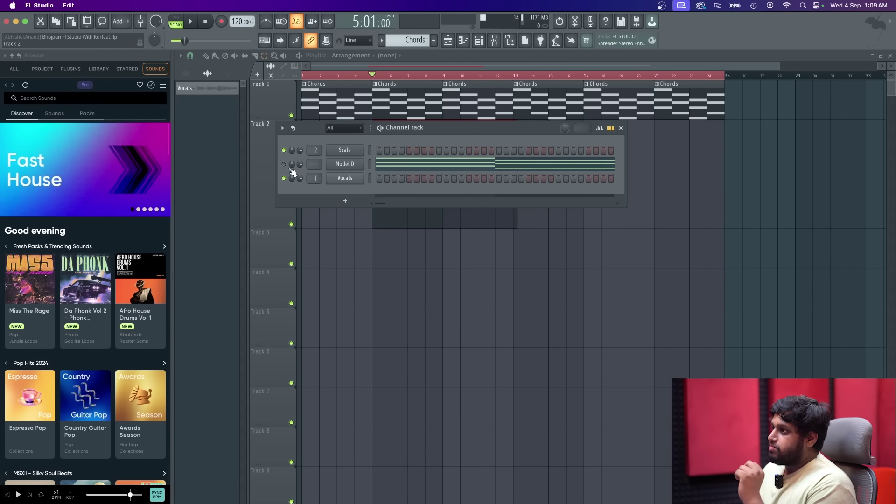
pyautogui.press('F6')
# Delete the Chords clips on Track 1 before bar 5 and from bar 13 onwards.
pyautogui.click(330, 116)
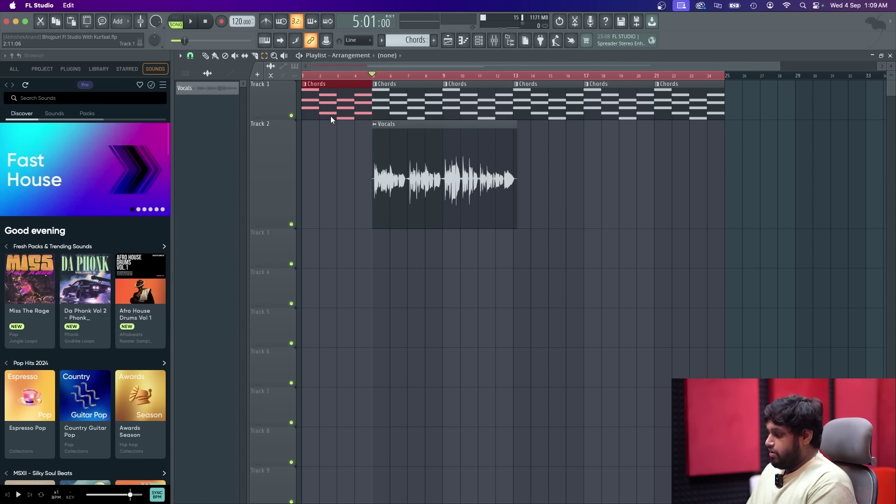
pyautogui.press('Delete')
pyautogui.moveTo(728, 225); pyautogui.dragTo(513, 81)
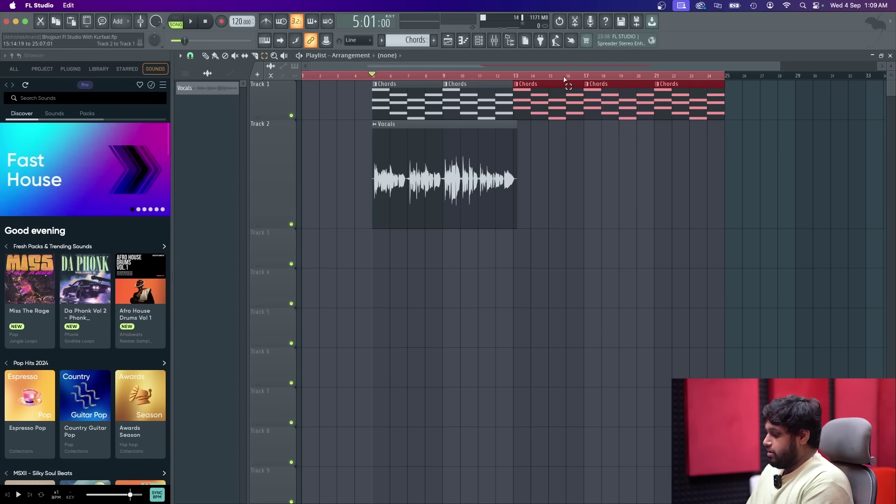
pyautogui.press('Delete')
# Move the Chords and Vocals clips together to start at bar 9 and select the timeline from bar 1 to bar 9.
pyautogui.hotkey('ctrl', 'a')
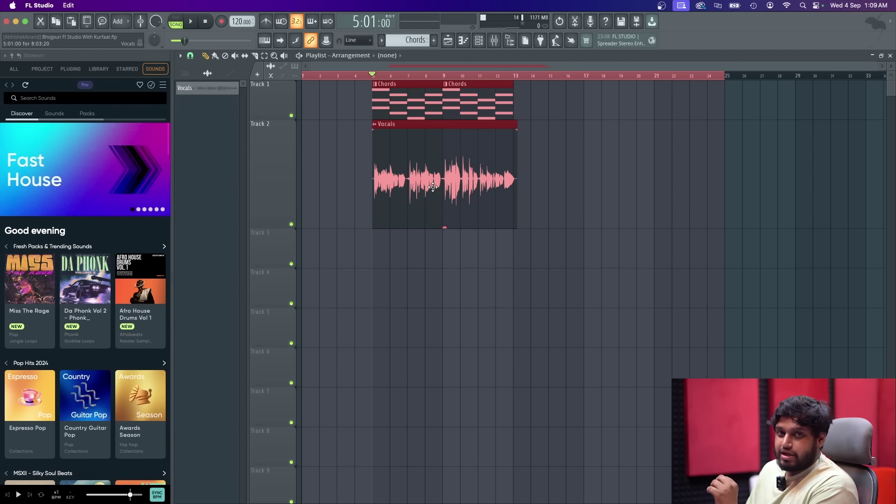
pyautogui.moveTo(396, 103); pyautogui.dragTo(461, 104)
pyautogui.press('Home')
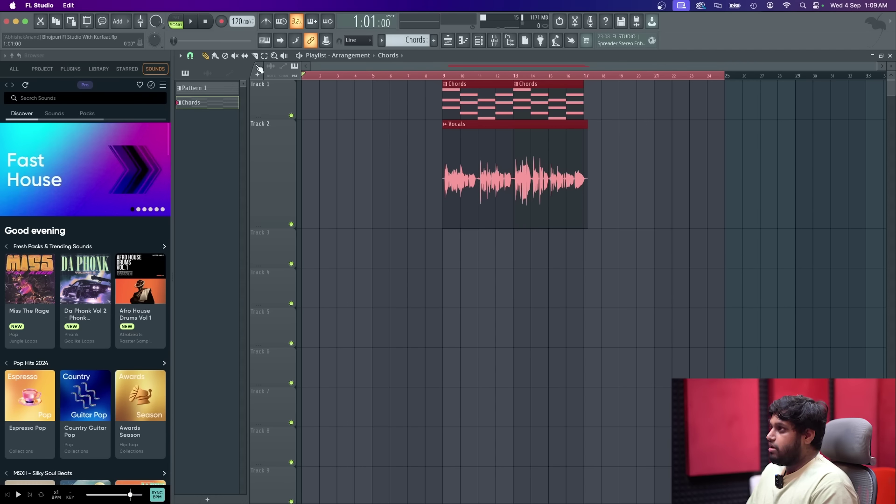
pyautogui.click(387, 76)
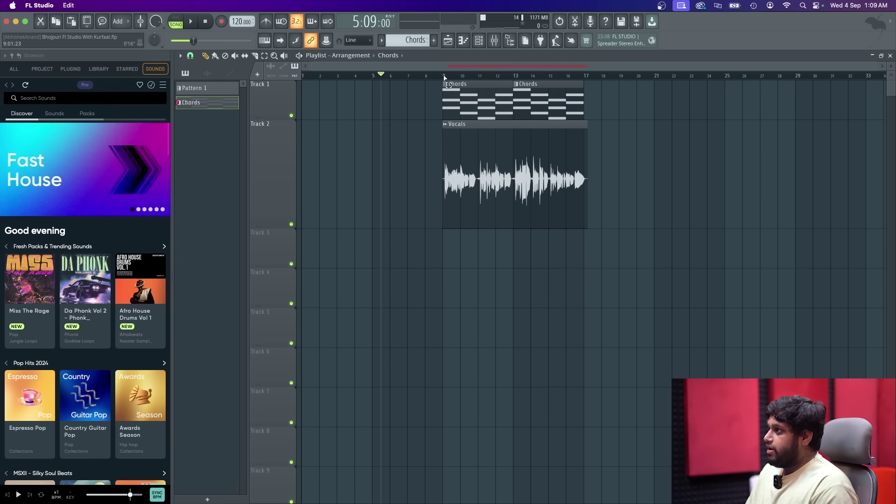
pyautogui.moveTo(443, 77); pyautogui.dragTo(302, 77)
pyautogui.click(320, 77)
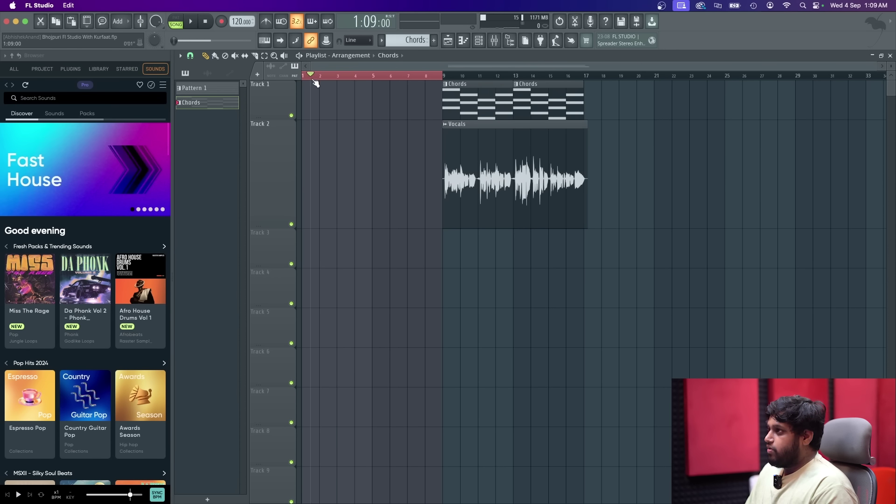
# Try two Chords clips at bars 1 and 5 on Track 1 as a lead-in to the vocals.
pyautogui.moveTo(323, 85); pyautogui.dragTo(409, 89)
pyautogui.click(308, 99)
pyautogui.click(387, 100)
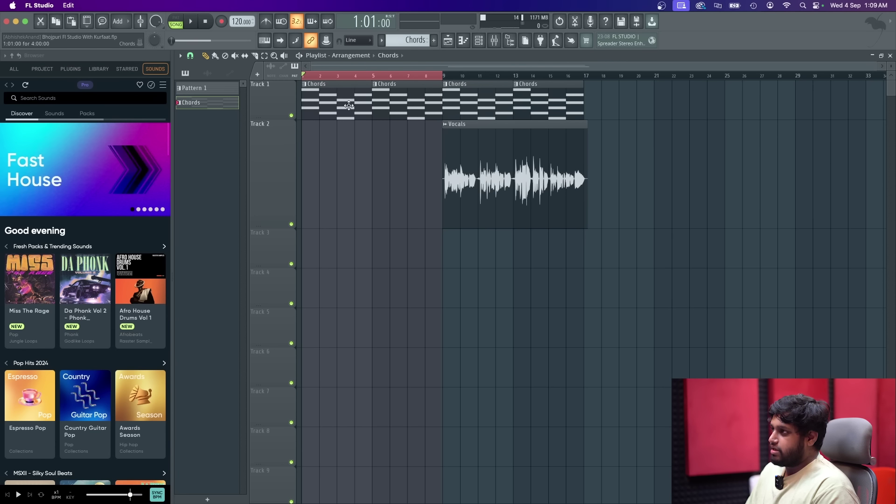
pyautogui.press('space')
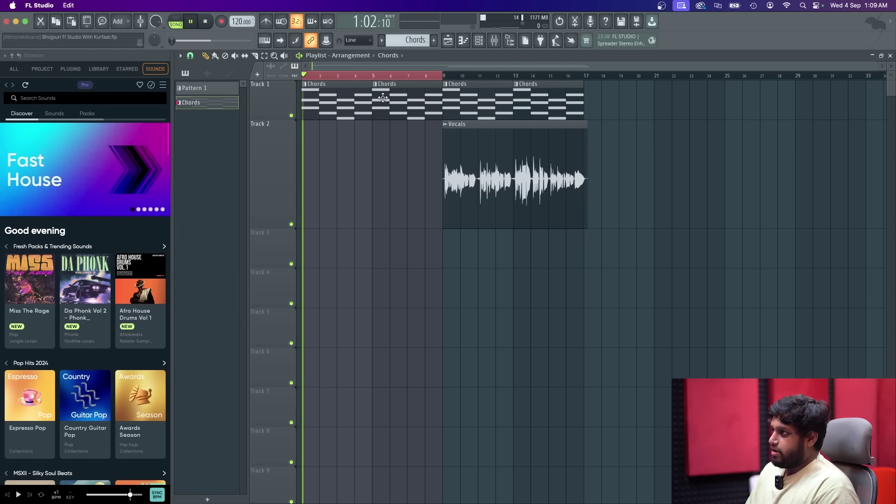
pyautogui.press('space')
pyautogui.rightClick(388, 99)
pyautogui.rightClick(356, 103)
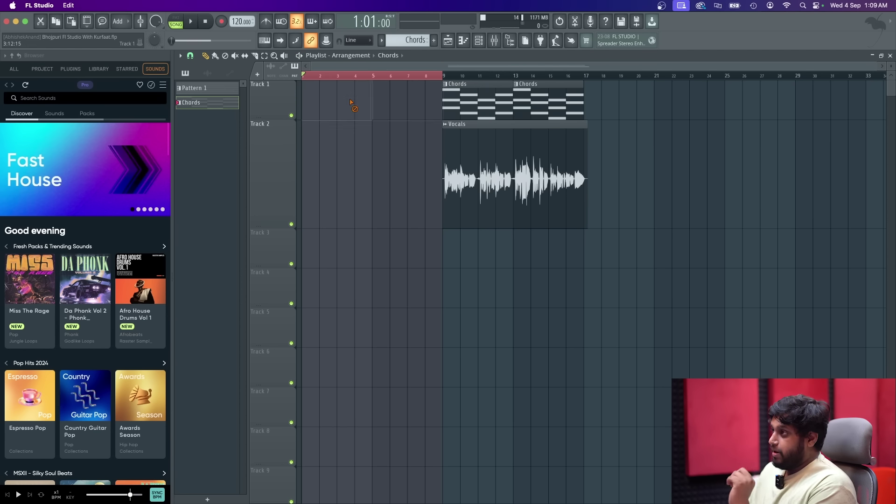
# Add a Serum synth as a new channel and continue with its trial version.
pyautogui.click(463, 41)
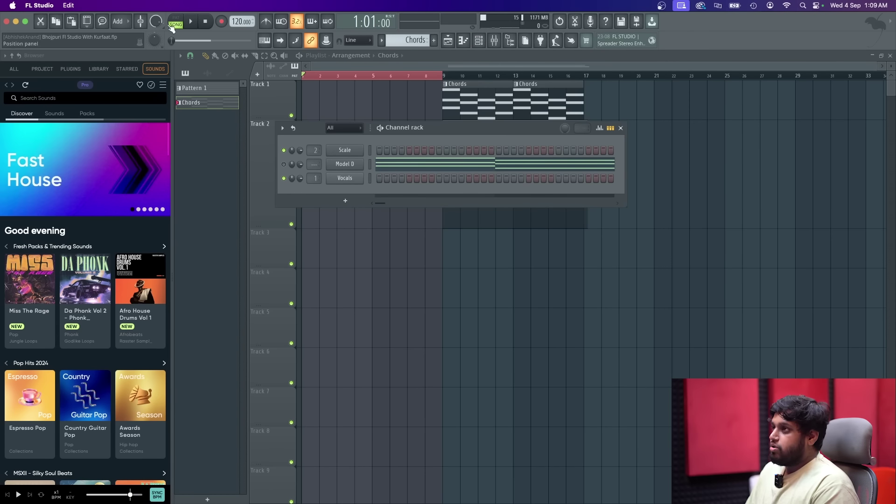
pyautogui.click(124, 21)
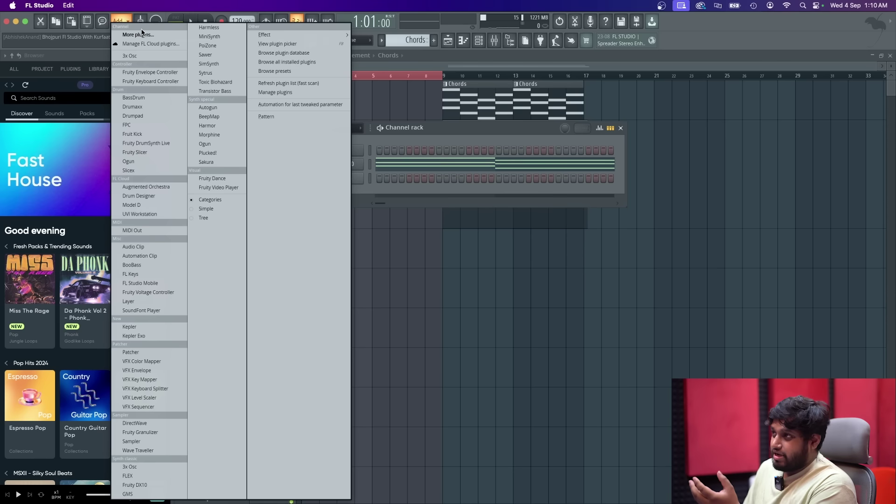
pyautogui.click(143, 34)
pyautogui.write('seru')
pyautogui.doubleClick(467, 48)
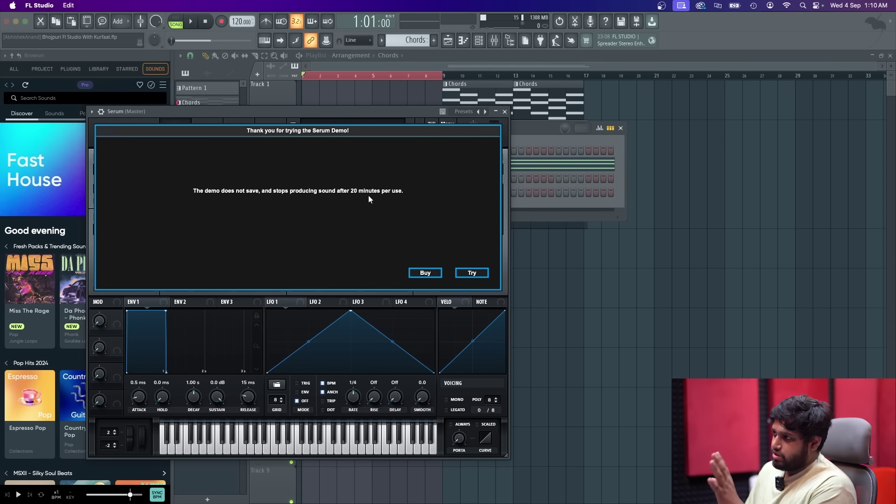
pyautogui.click(463, 269)
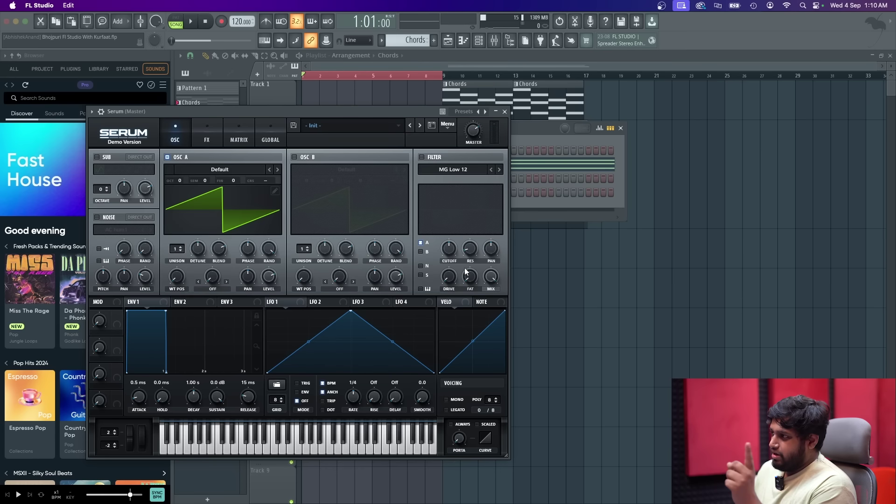
# Load the plucked preset PL Nothing Special [DRK] in Serum and close the plugin window.
pyautogui.click(357, 126)
pyautogui.moveTo(364, 200)
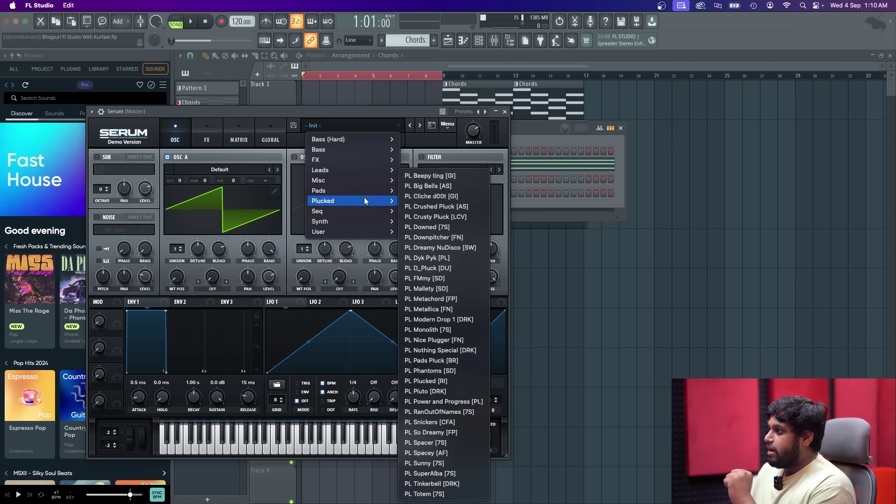
pyautogui.click(457, 356)
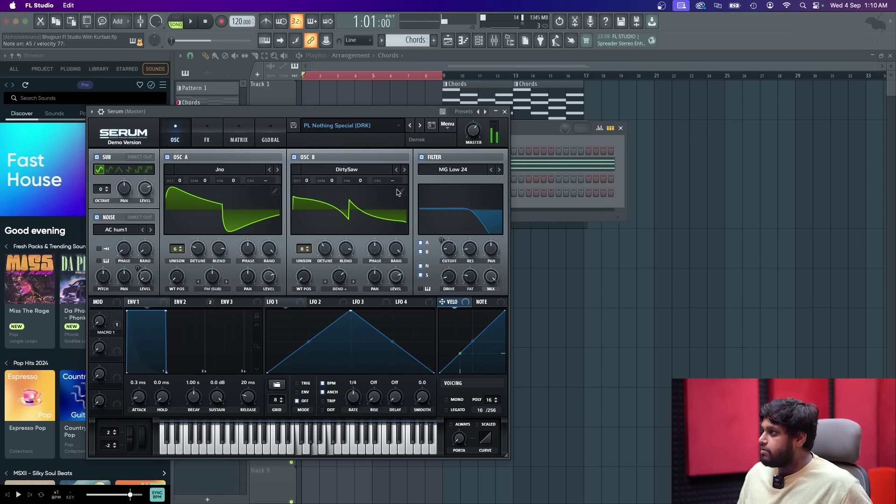
pyautogui.press('Escape')
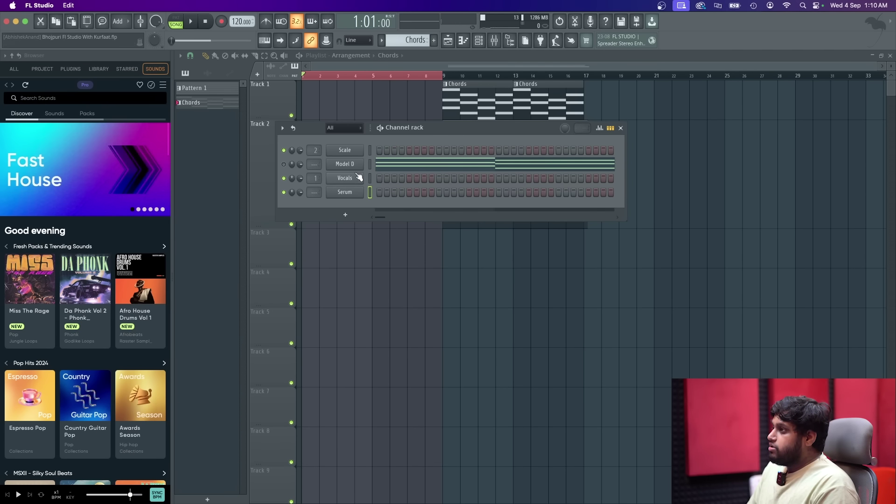
# Copy the Model D chord notes from the Chords pattern and paste them into the Serum channel in Pattern 3.
pyautogui.click(404, 165)
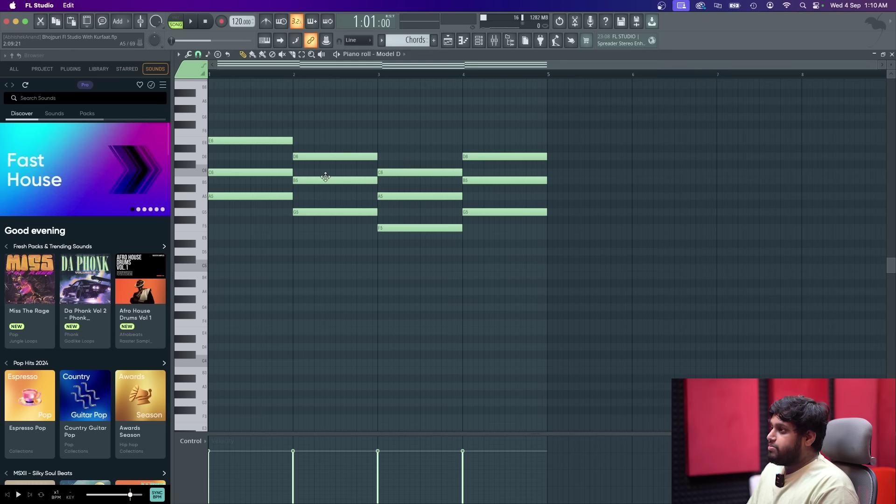
pyautogui.click(478, 41)
pyautogui.rightClick(357, 167)
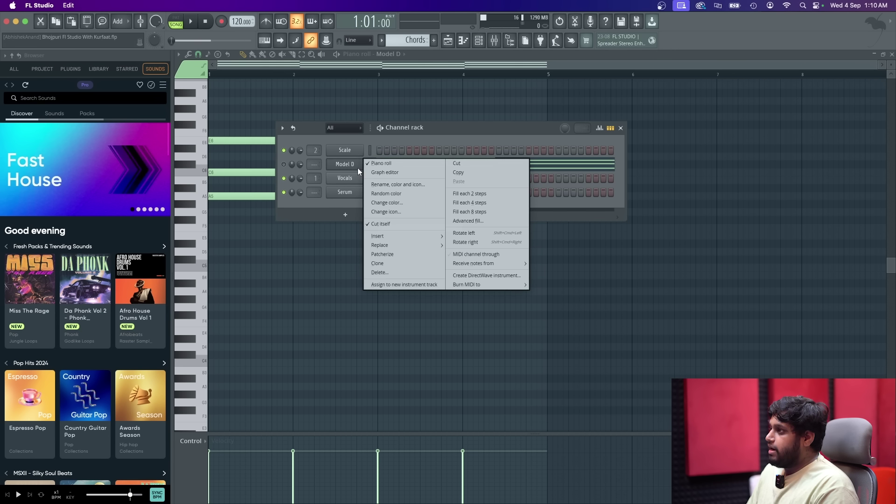
pyautogui.press('Escape')
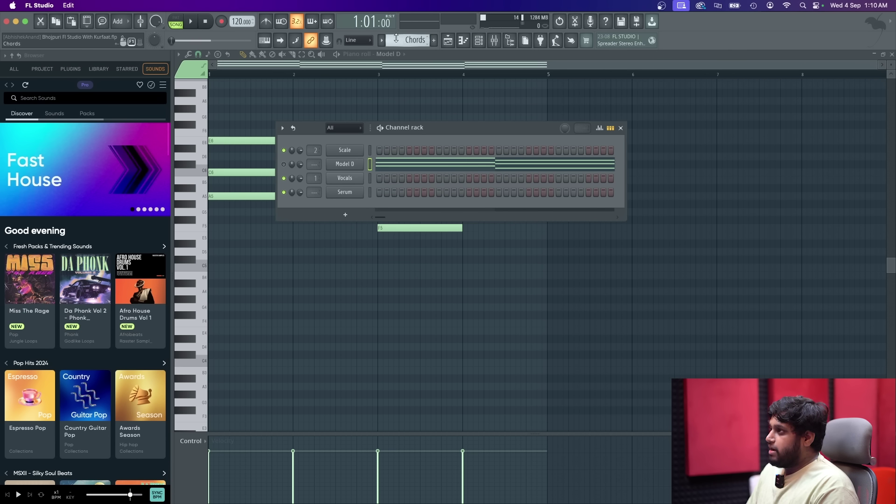
pyautogui.scroll(-1, 400, 40)
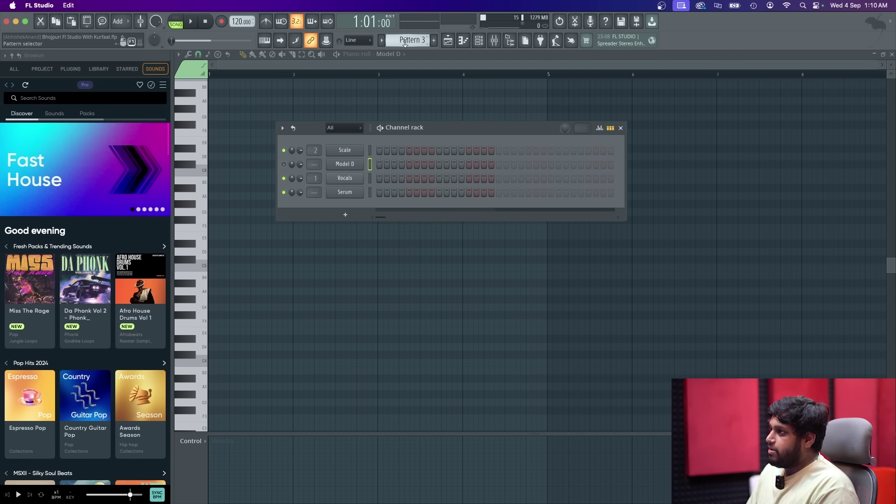
pyautogui.rightClick(355, 199)
pyautogui.click(460, 210)
# Play back the pasted Serum chords and transpose all of the notes down one octave.
pyautogui.press('space')
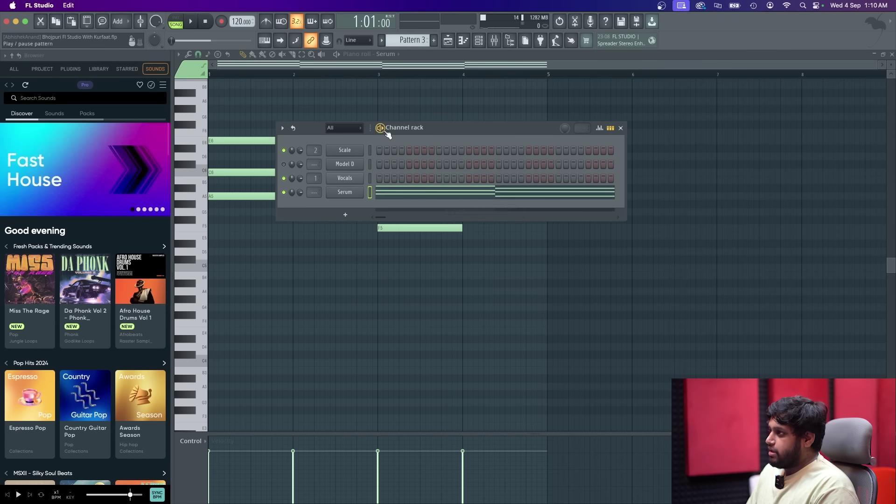
pyautogui.press('F6')
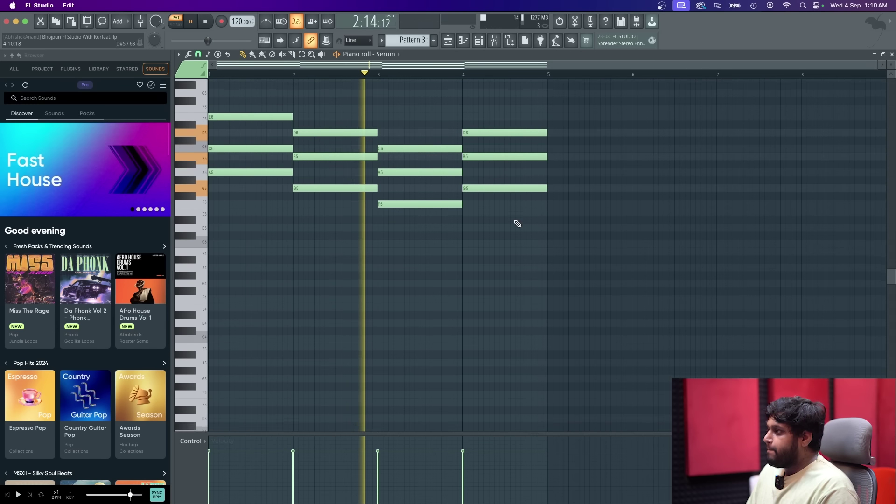
pyautogui.hotkey('ctrl', 'a')
pyautogui.press('space')
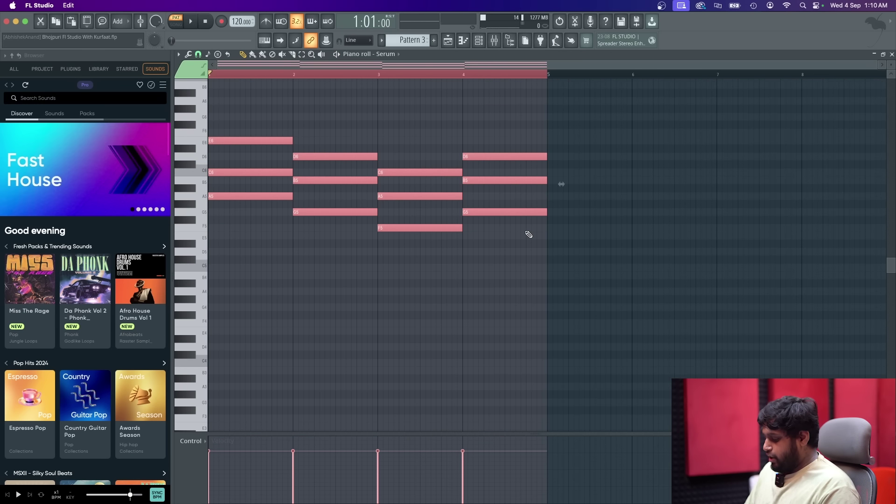
pyautogui.hotkey('ctrl', 'Down')
pyautogui.press('space')
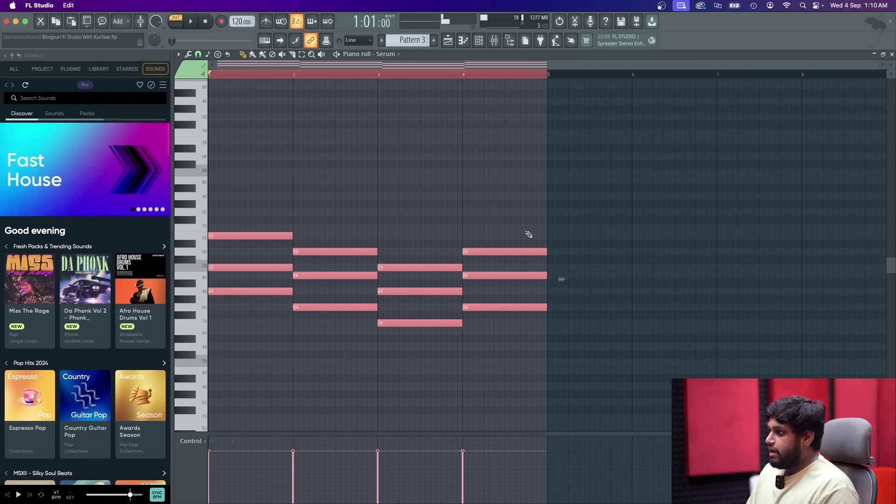
pyautogui.hotkey('ctrl', 'Up')
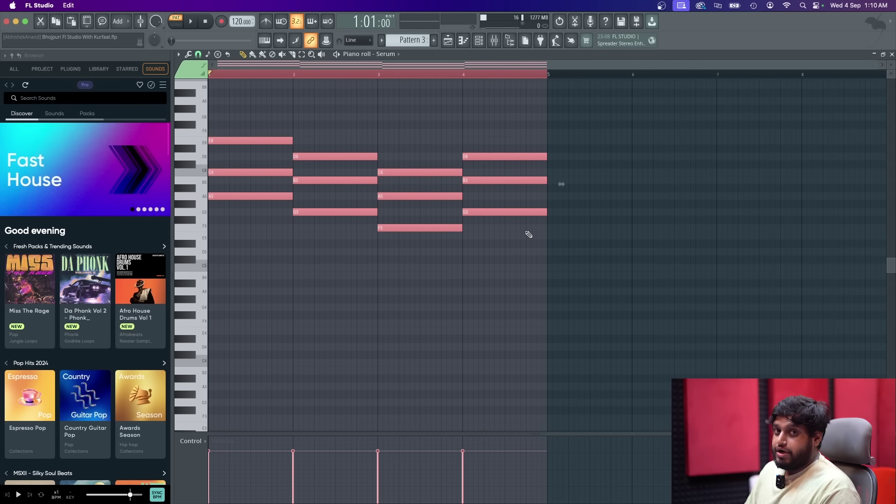
pyautogui.hotkey('ctrl', 'Down')
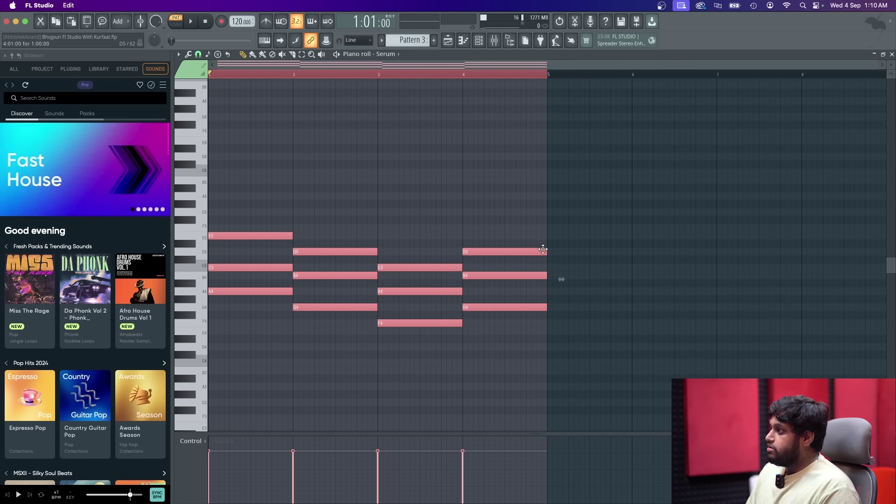
# Shorten all Serum chord notes to one step and repeat them at steps 4 and 7 of each bar.
pyautogui.moveTo(545, 251); pyautogui.dragTo(448, 243)
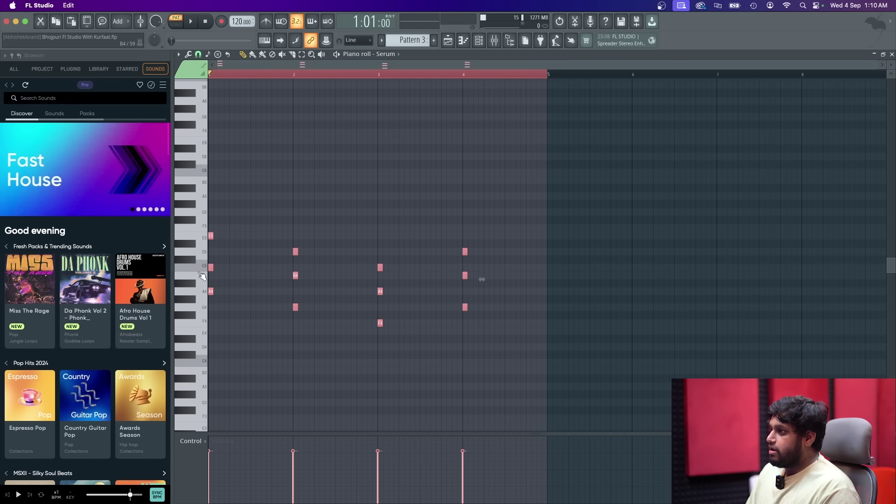
pyautogui.scroll(3, 202, 276)
pyautogui.keyDown('shift'); pyautogui.moveTo(214, 236); pyautogui.dragTo(294, 236); pyautogui.keyUp('shift')
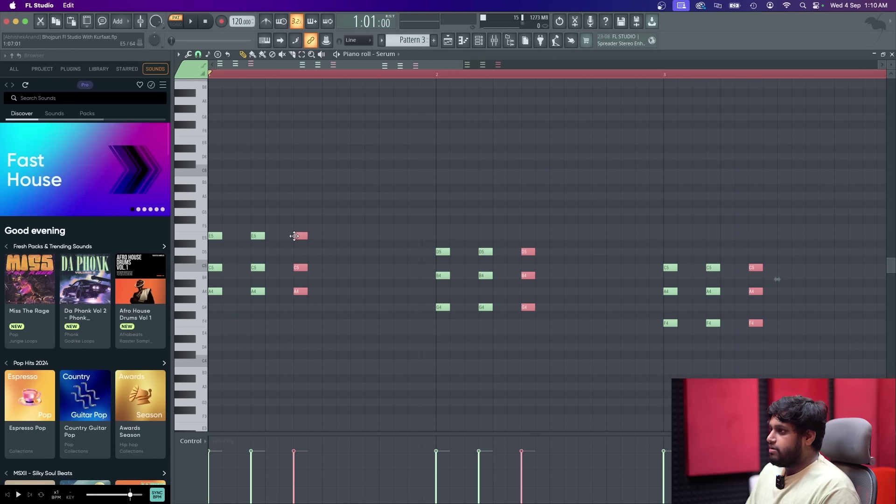
# Duplicate the three-hit chord rhythm to steps 9, 12 and 15 of every bar and listen to the result.
pyautogui.press('space')
pyautogui.scroll(-3, 287, 236)
pyautogui.hotkey('ctrl', 'a')
pyautogui.press('space')
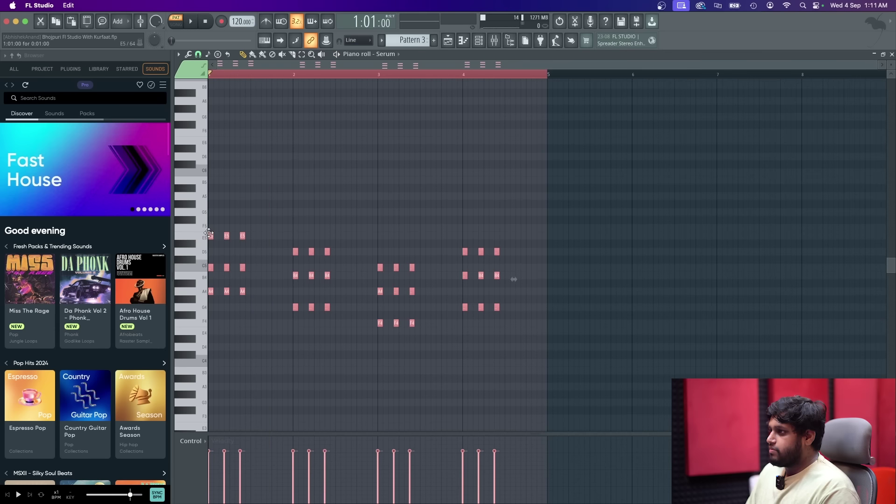
pyautogui.keyDown('shift'); pyautogui.moveTo(214, 234); pyautogui.dragTo(257, 236); pyautogui.keyUp('shift')
pyautogui.press('space')
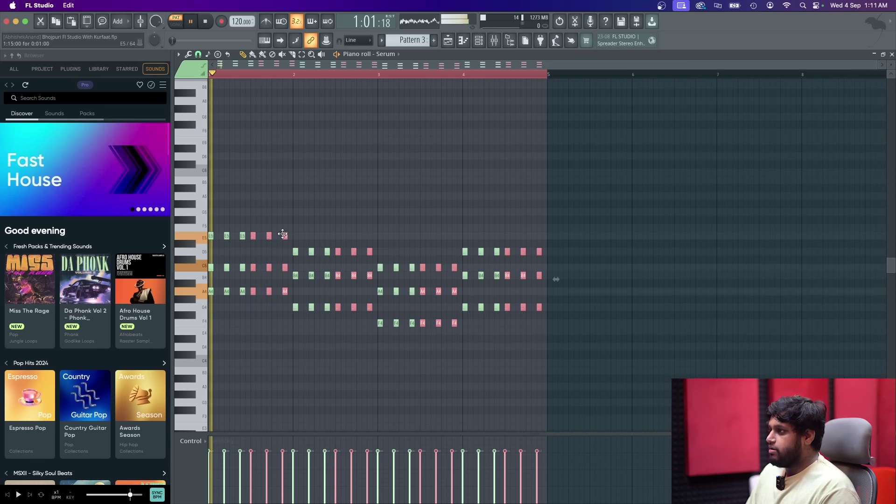
pyautogui.scroll(-2, 294, 237)
pyautogui.hotkey('ctrl', 'd')
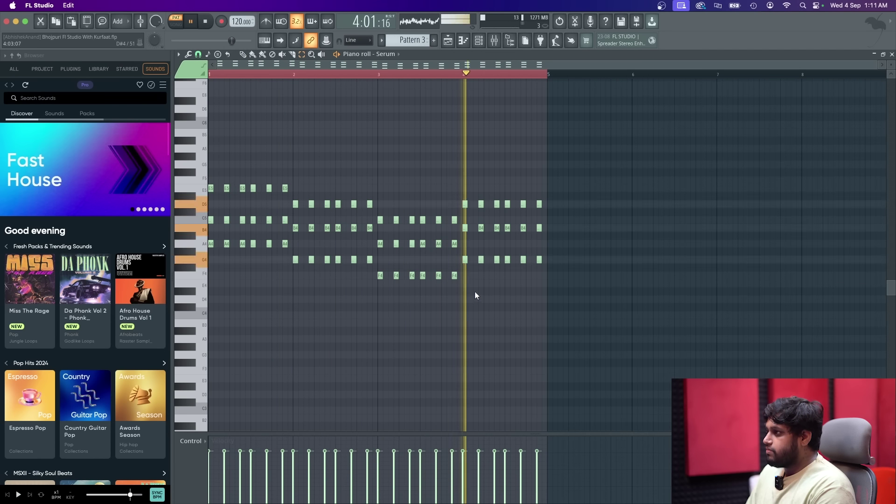
pyautogui.press('space')
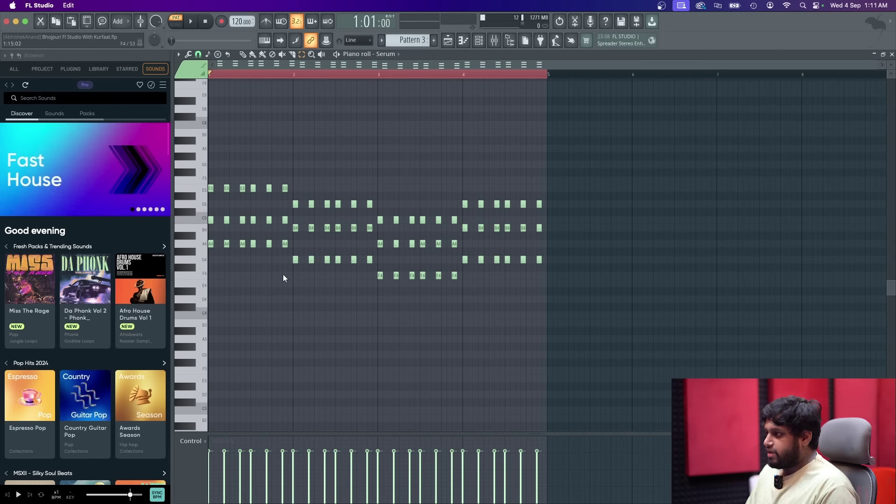
# Try the G4 notes of bar 2 one octave higher.
pyautogui.scroll(3, 283, 276)
pyautogui.scroll(-2, 295, 278)
pyautogui.scroll(2, 340, 290)
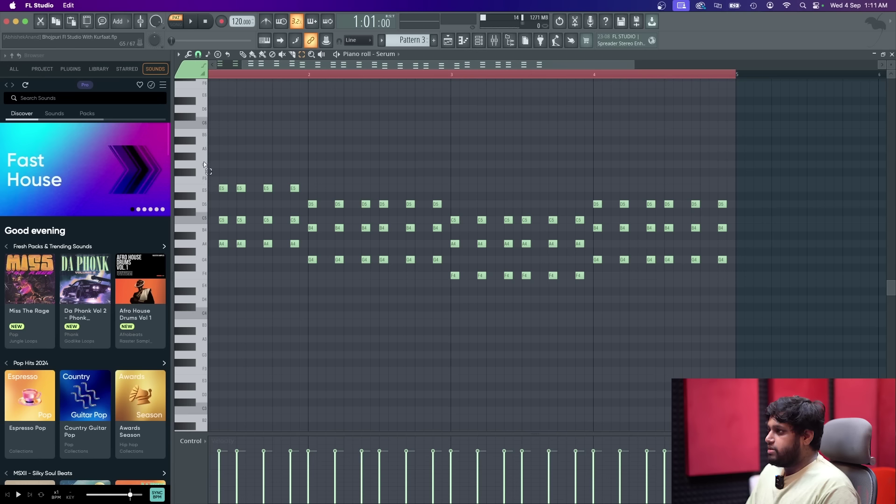
pyautogui.moveTo(306, 271); pyautogui.dragTo(441, 259)
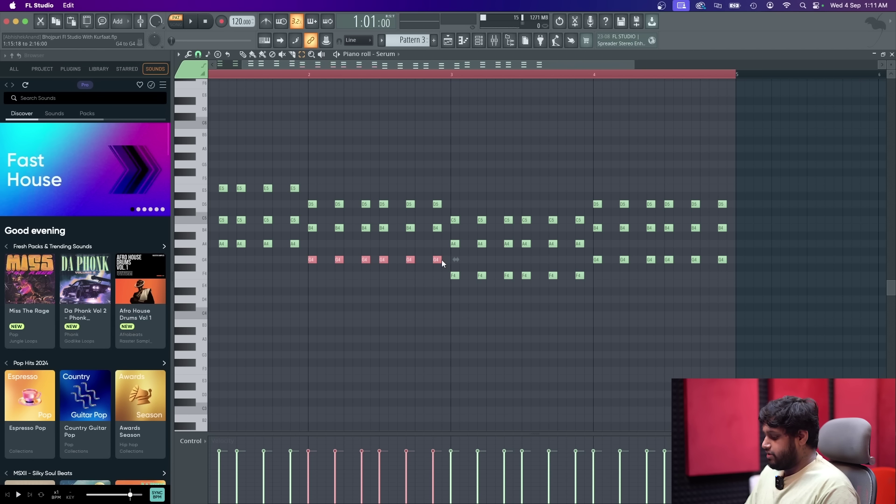
pyautogui.press('super+Up')
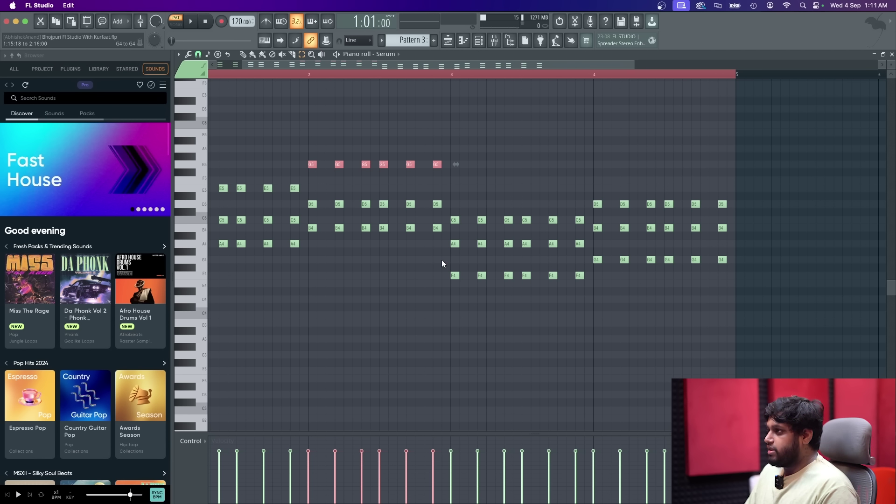
pyautogui.press('space')
pyautogui.scroll(-2, 441, 263)
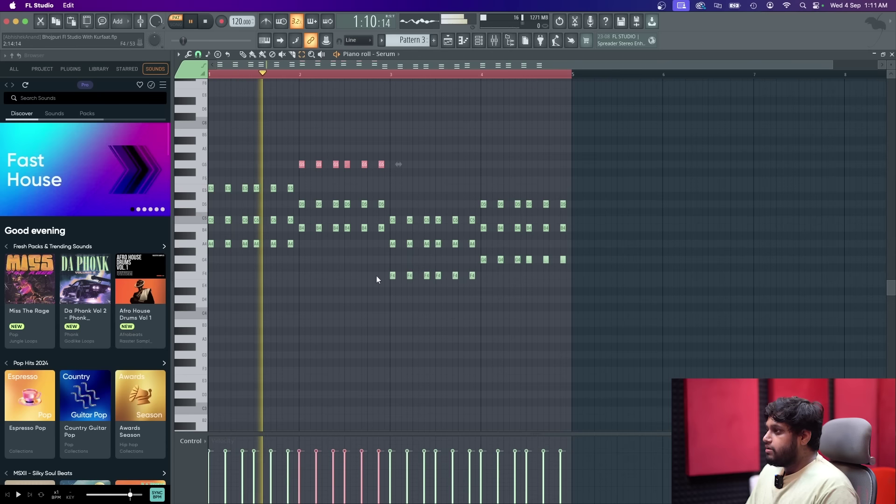
pyautogui.press('space')
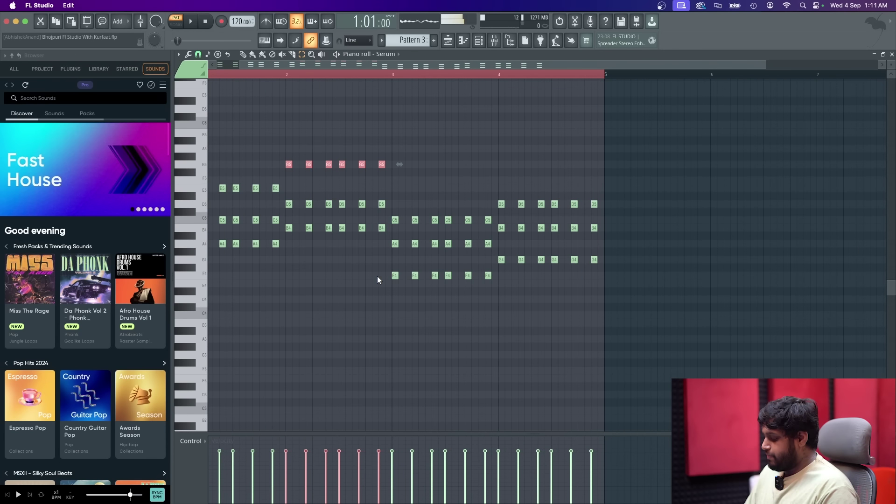
pyautogui.press('super+Down')
# Raise the F4 notes in bar 3 by one octave and audition the pattern from bar 3.
pyautogui.moveTo(377, 276); pyautogui.dragTo(499, 290)
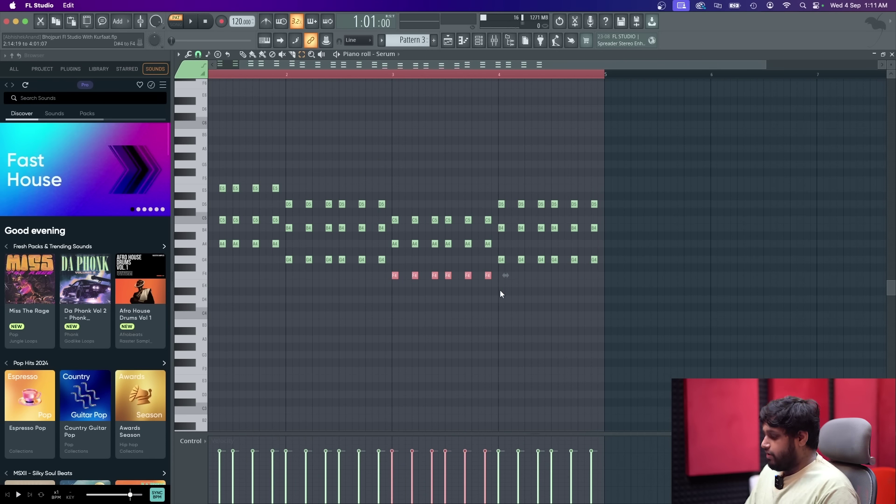
pyautogui.press('super+Up')
pyautogui.press('space')
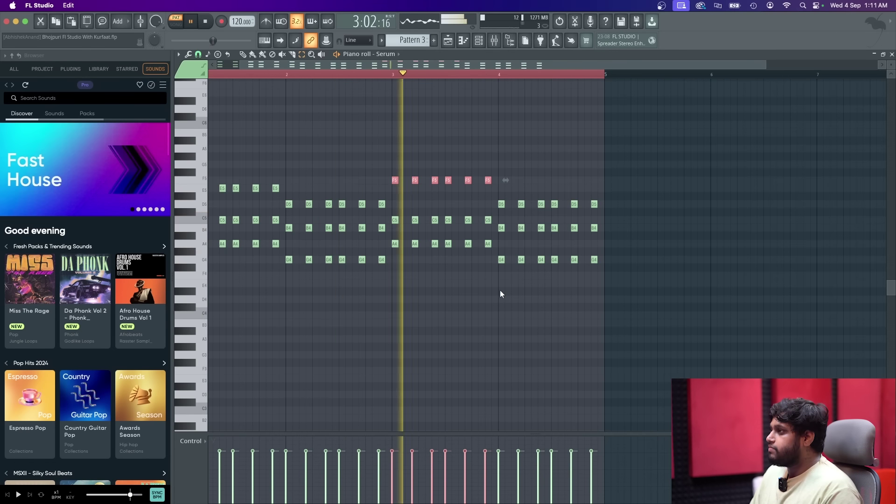
pyautogui.press('space')
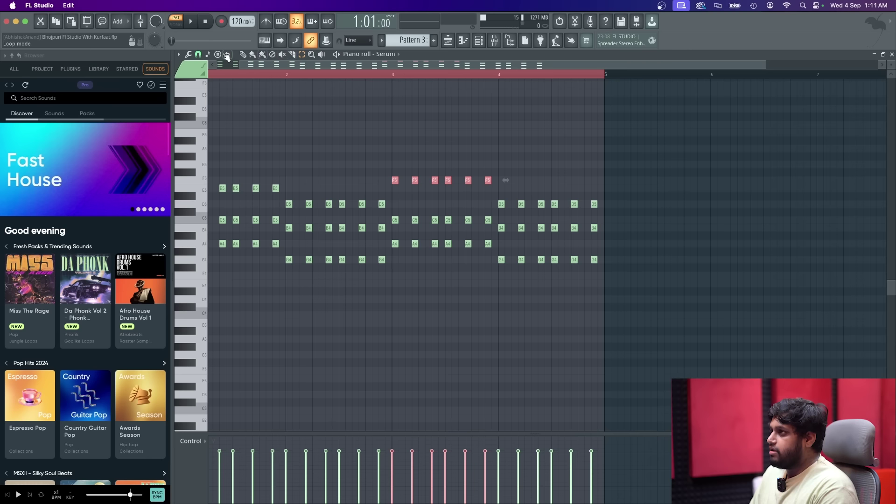
pyautogui.click(393, 76)
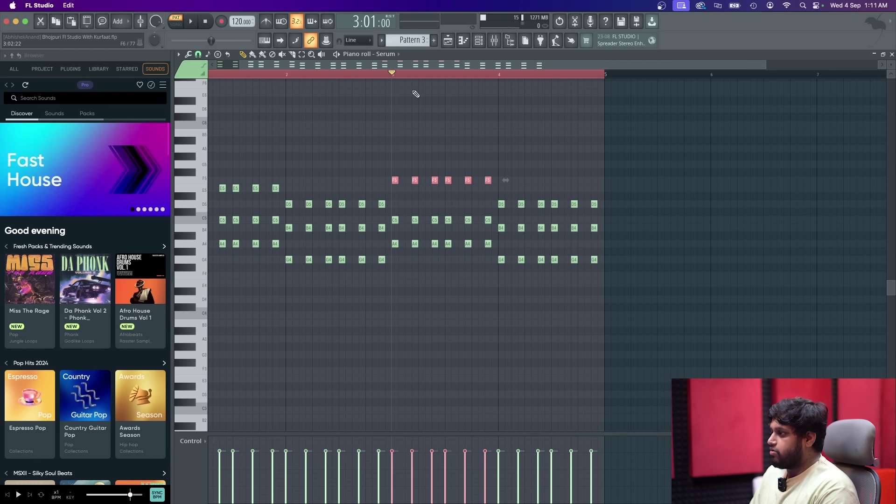
pyautogui.press('space')
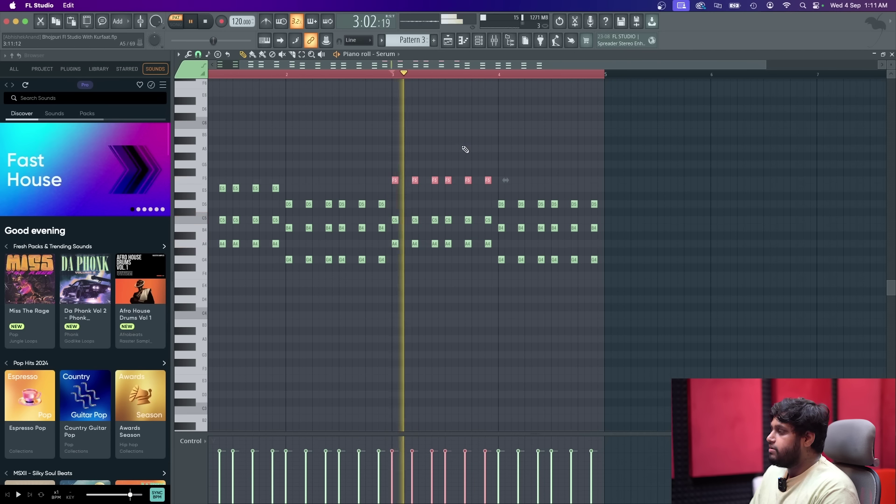
pyautogui.press('space')
# Place a Pattern 3 clip at bar 1 on Track 3 of the playlist.
pyautogui.click(480, 44)
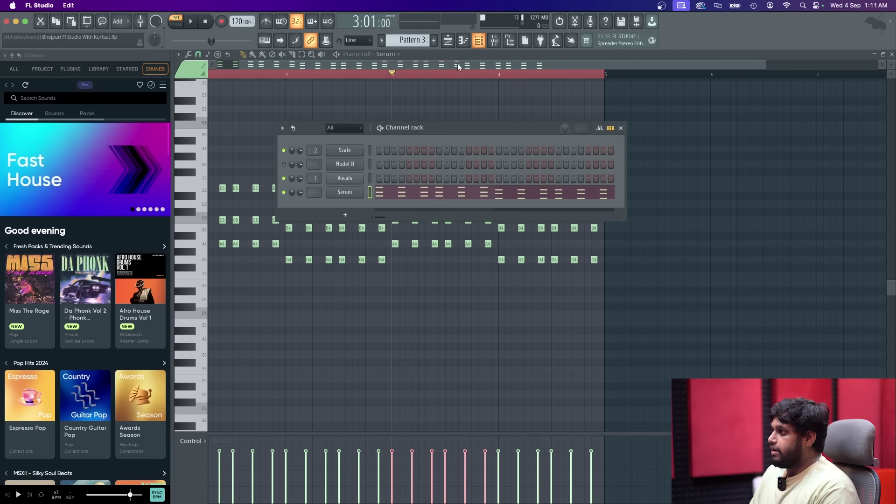
pyautogui.click(448, 40)
pyautogui.moveTo(354, 327); pyautogui.dragTo(201, 225)
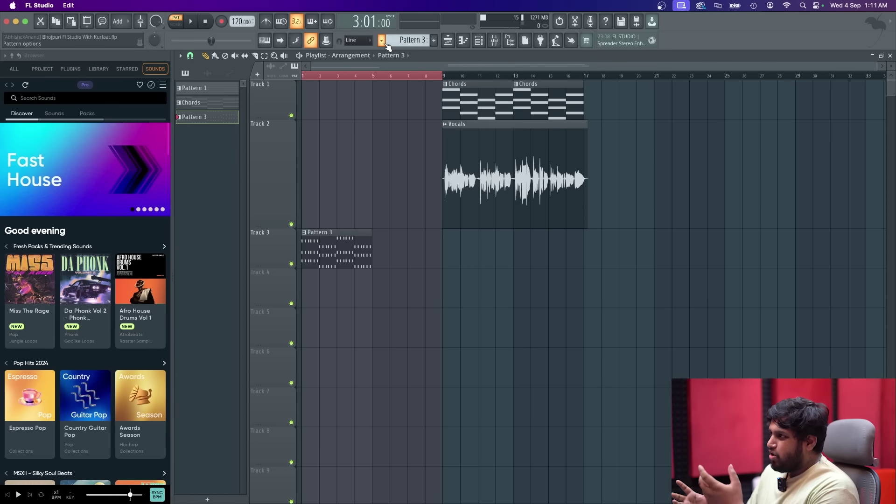
# Rename Pattern 3 as Pluck and give it the dark red color #762928.
pyautogui.click(383, 42)
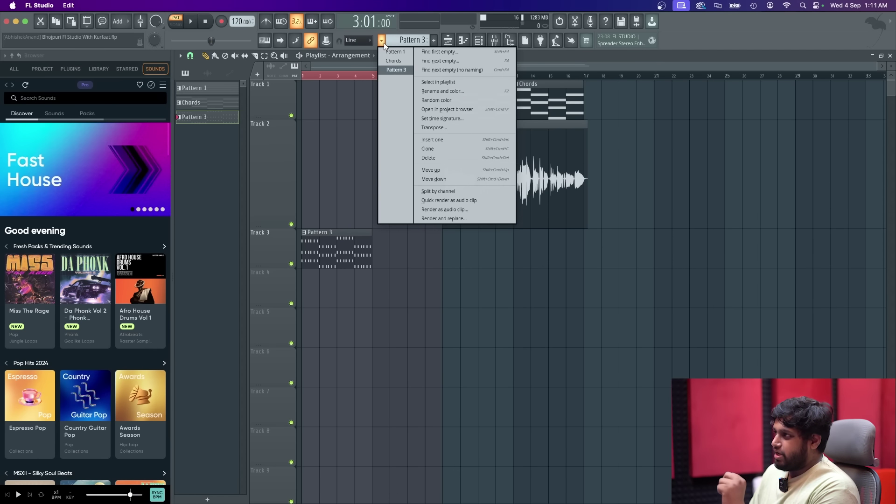
pyautogui.click(442, 91)
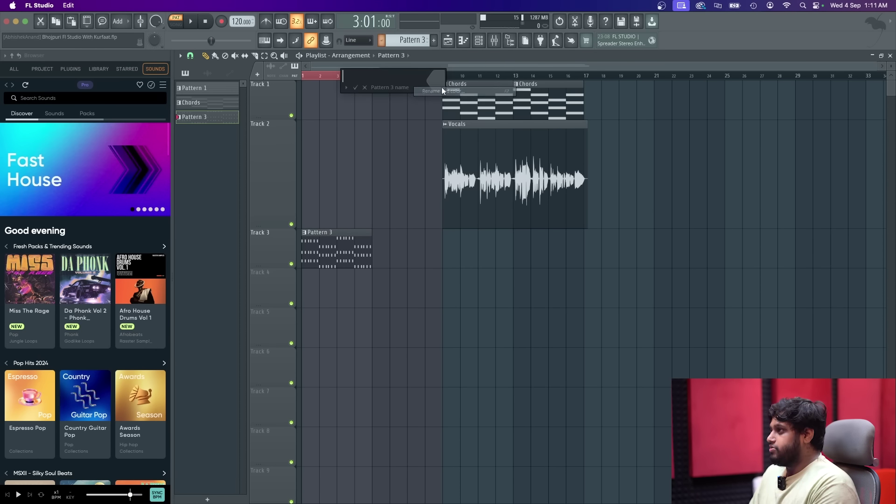
pyautogui.write('Pluck')
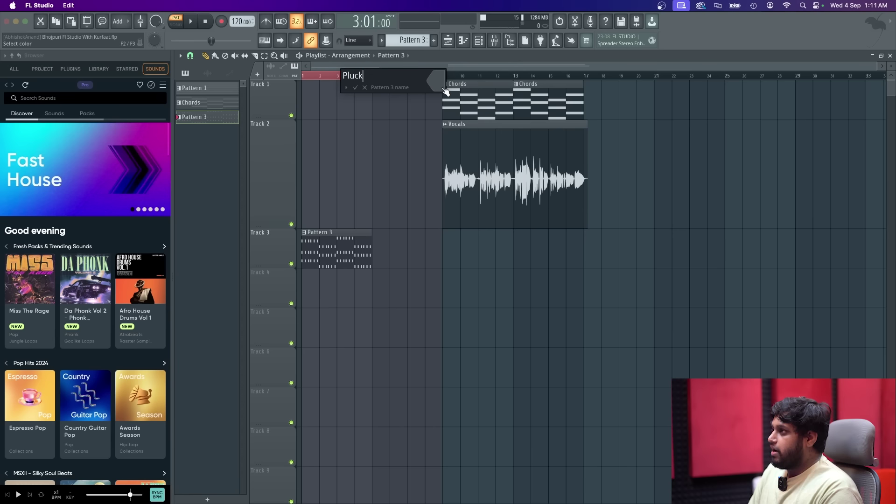
pyautogui.click(444, 89)
pyautogui.click(520, 127)
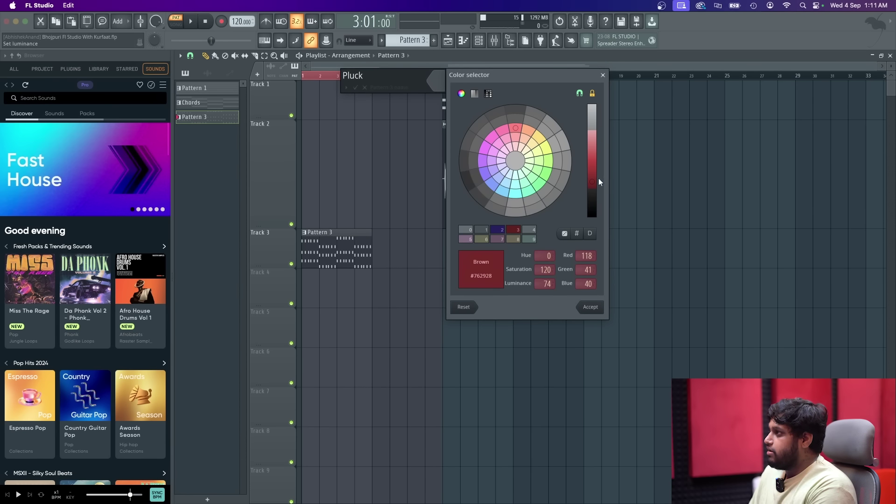
pyautogui.press('Return')
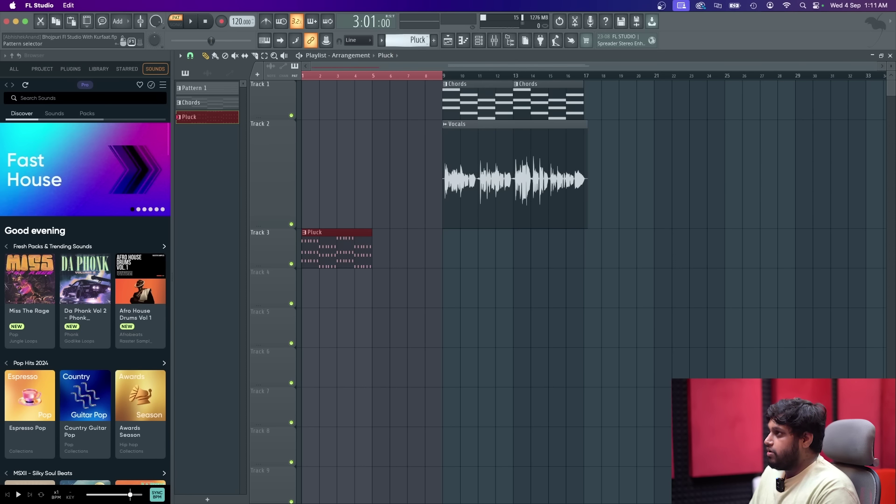
# Render the Pluck pattern to audio, replacing its clip on Track 3.
pyautogui.click(381, 40)
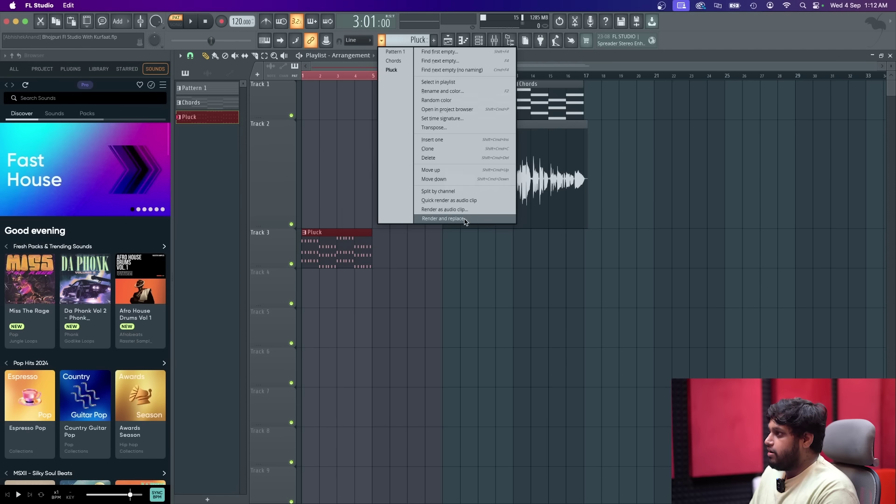
pyautogui.click(462, 210)
pyautogui.click(529, 390)
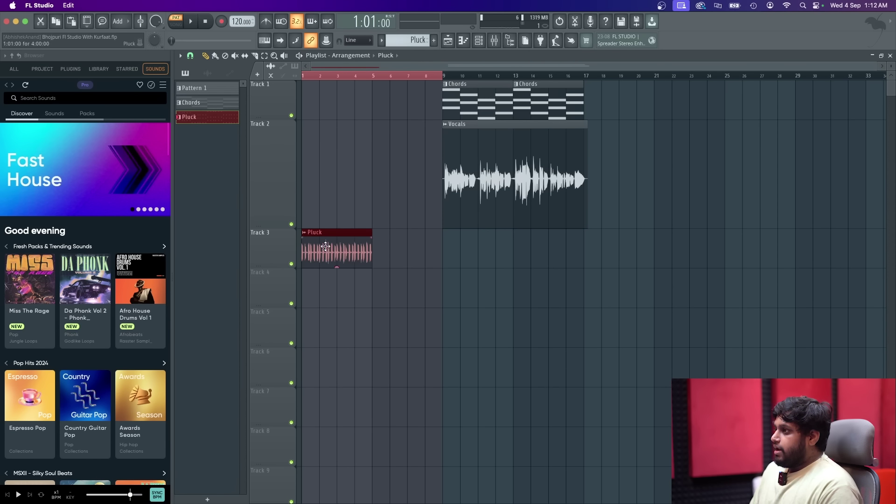
# Add a second Pluck audio clip at bar 5 on Track 3 while playing back the intro.
pyautogui.press('space')
pyautogui.scroll(3, 278, 204)
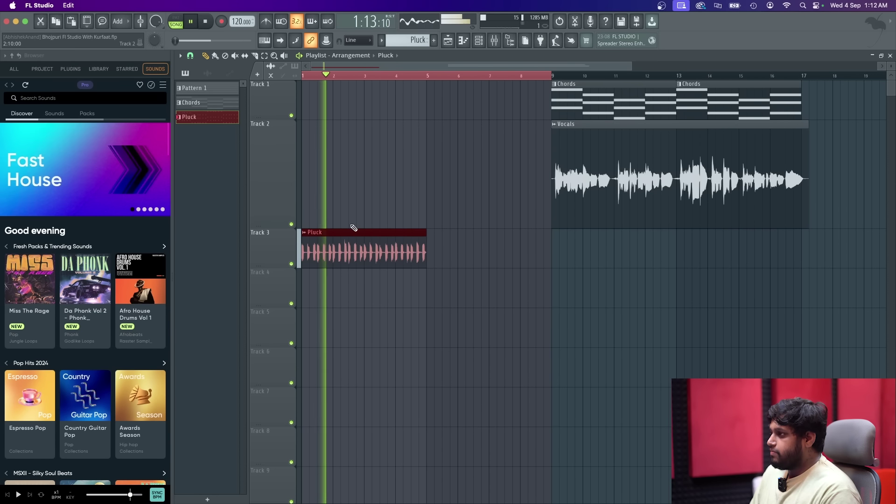
pyautogui.click(428, 252)
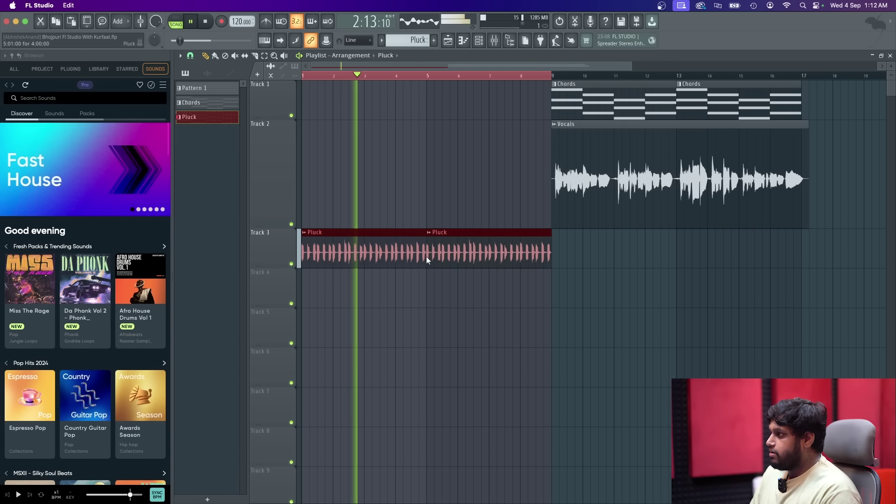
pyautogui.press('space')
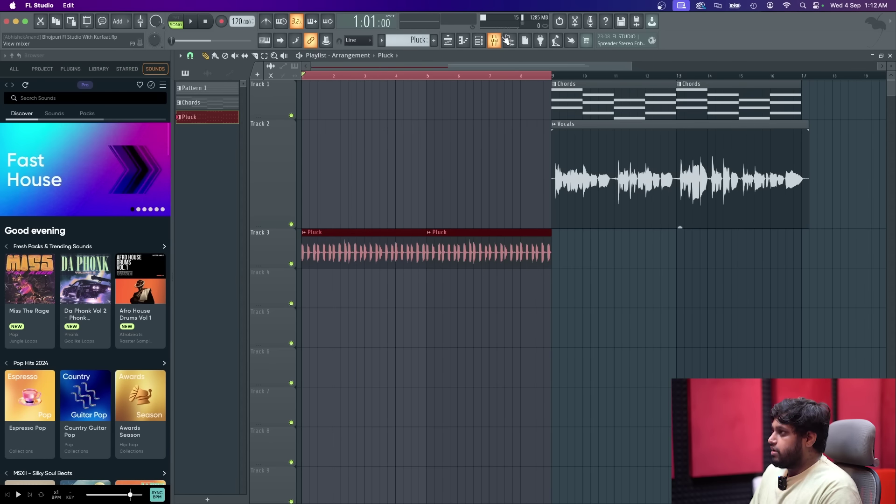
pyautogui.click(497, 40)
pyautogui.click(497, 40)
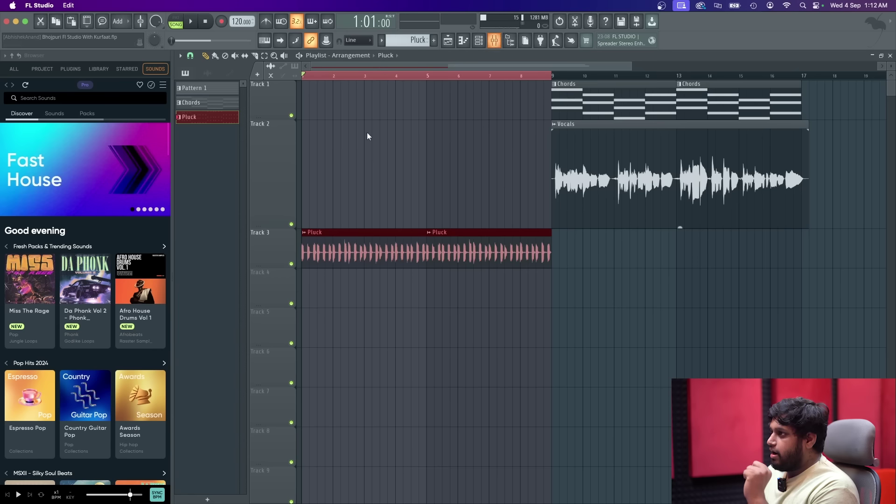
pyautogui.doubleClick(356, 250)
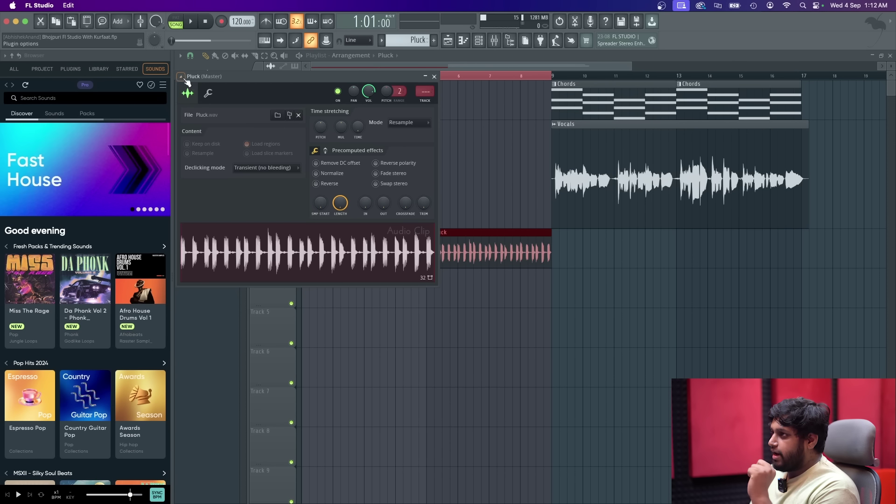
pyautogui.click(180, 77)
pyautogui.click(441, 84)
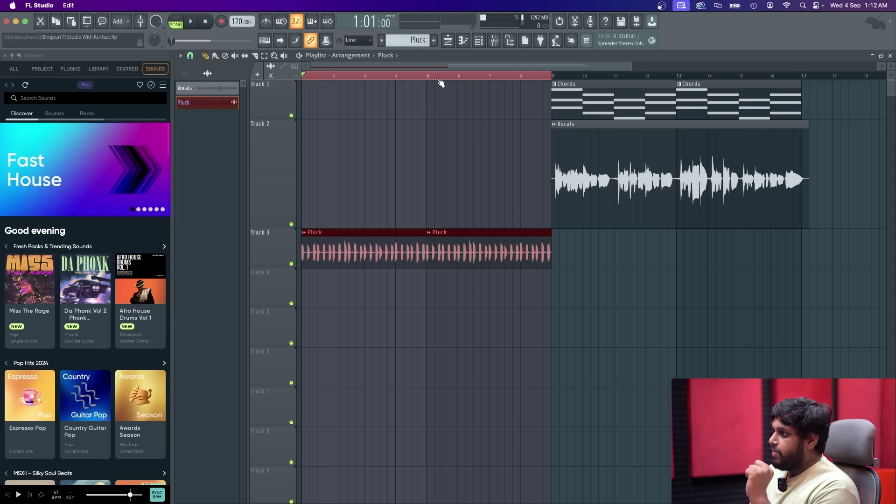
pyautogui.rightClick(270, 227)
pyautogui.click(262, 240)
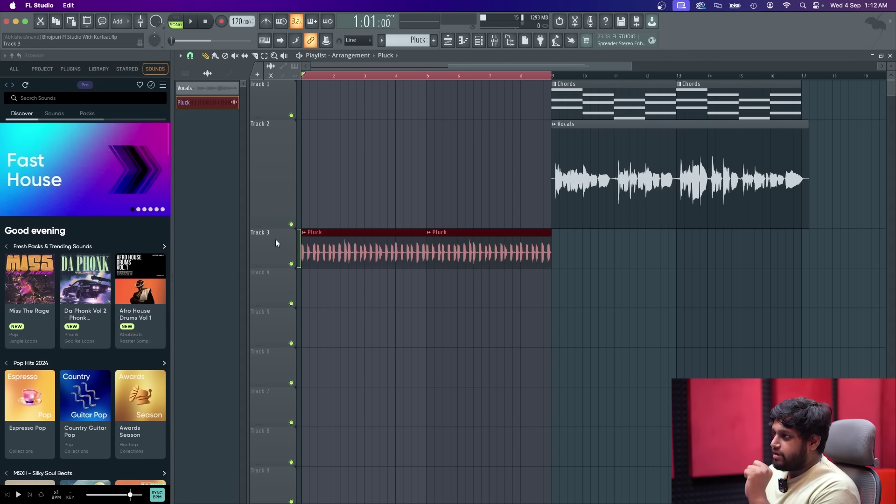
# Turn Track 3 into an audio track linked to mixer Insert 2 and check that channel in the mixer.
pyautogui.rightClick(271, 230)
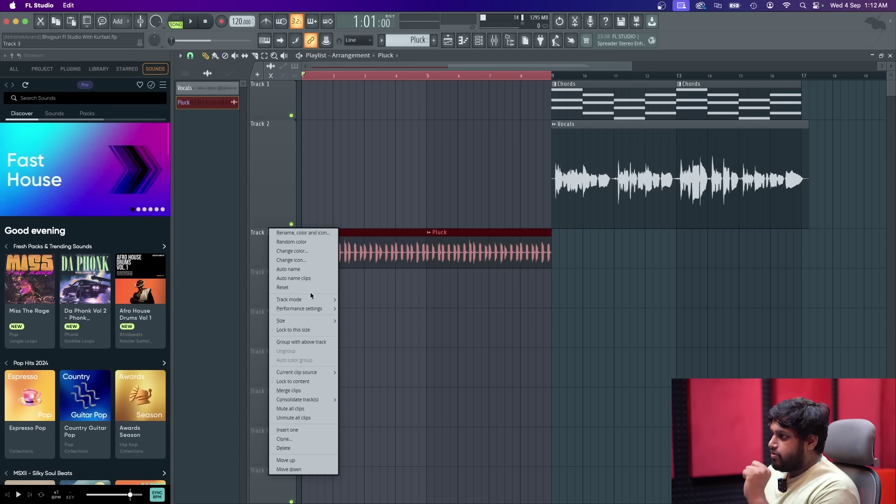
pyautogui.moveTo(305, 301)
pyautogui.moveTo(361, 312)
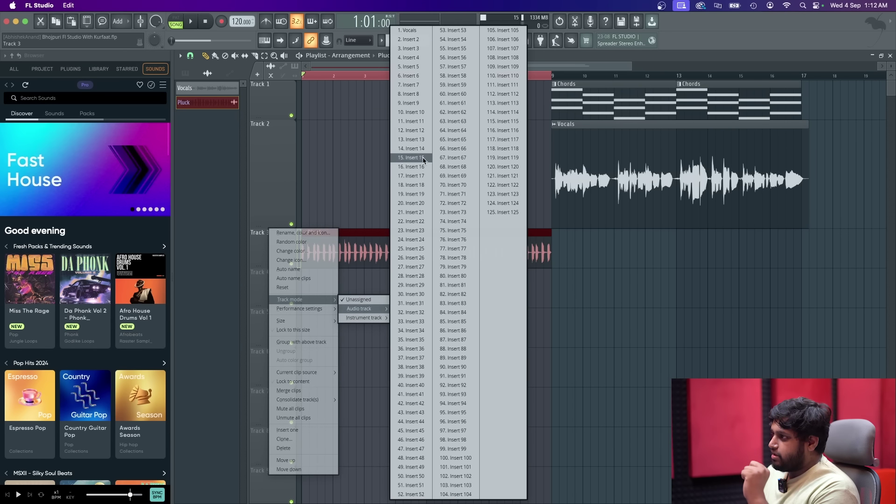
pyautogui.click(421, 41)
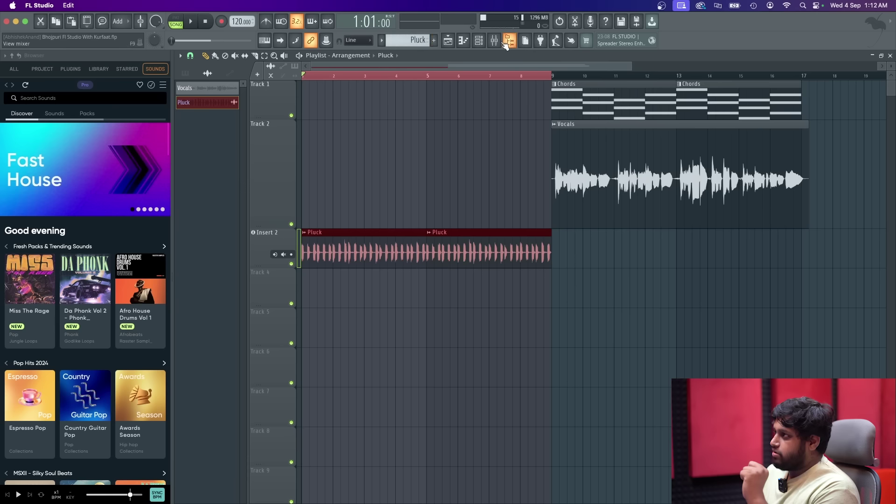
pyautogui.click(494, 40)
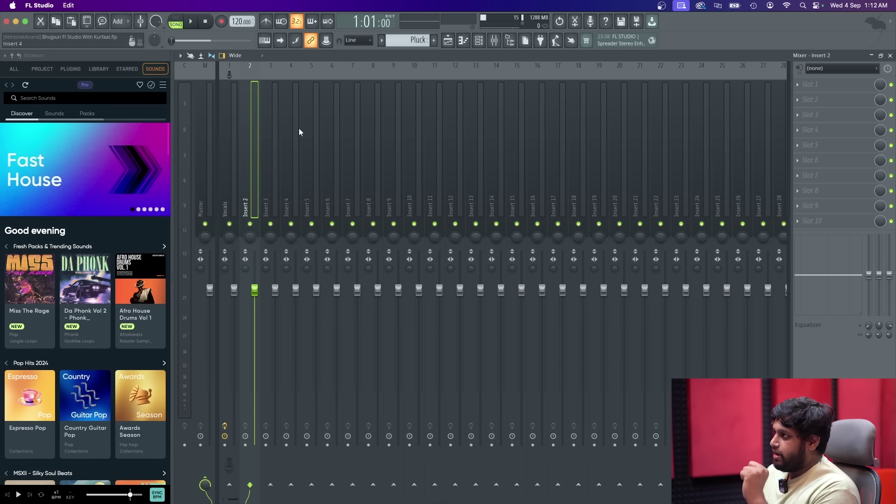
pyautogui.click(450, 41)
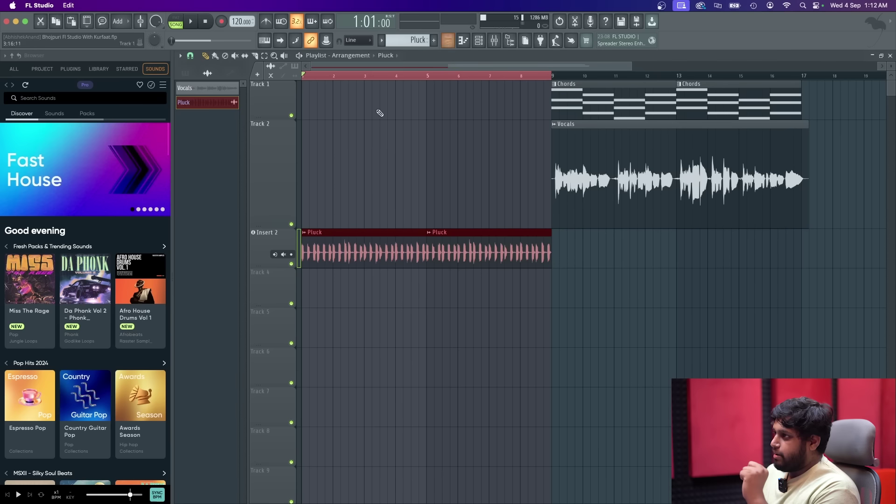
# Try auto-naming the clips on the Insert 2 playlist track, and undo it.
pyautogui.rightClick(267, 235)
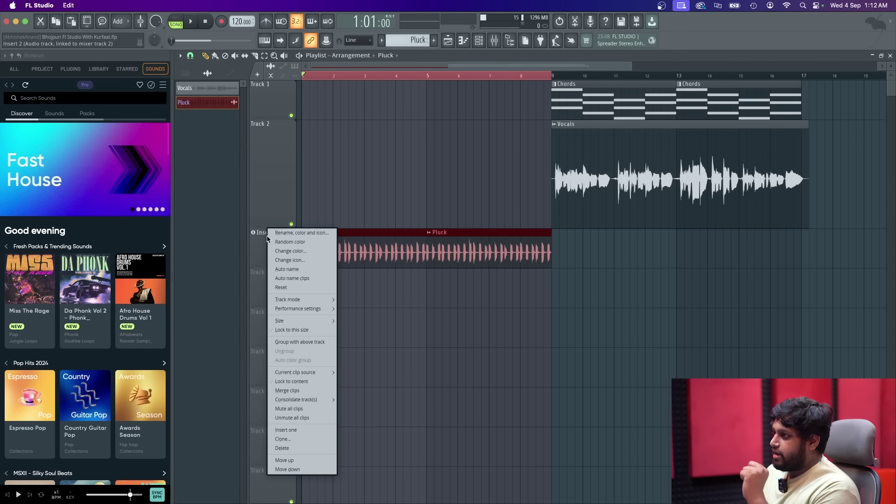
pyautogui.click(314, 279)
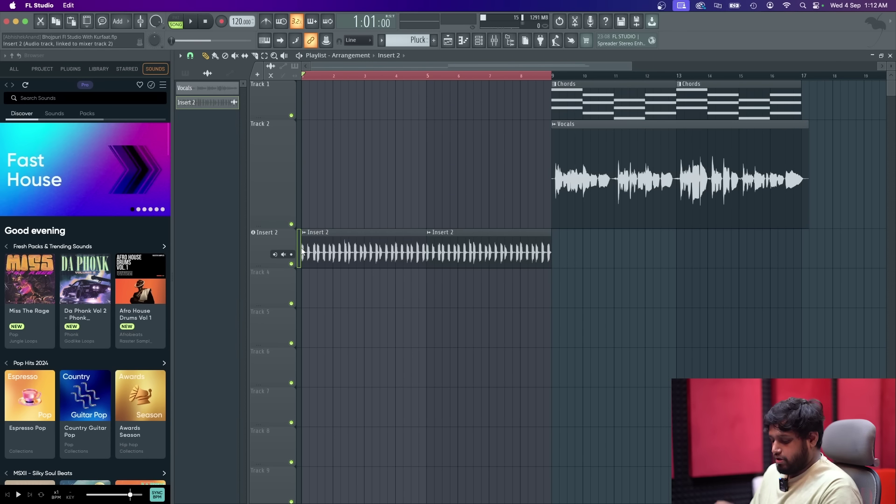
pyautogui.press('super+z')
# Auto-name the Insert 2 playlist track after its Pluck clips and check the linked mixer channel.
pyautogui.rightClick(277, 232)
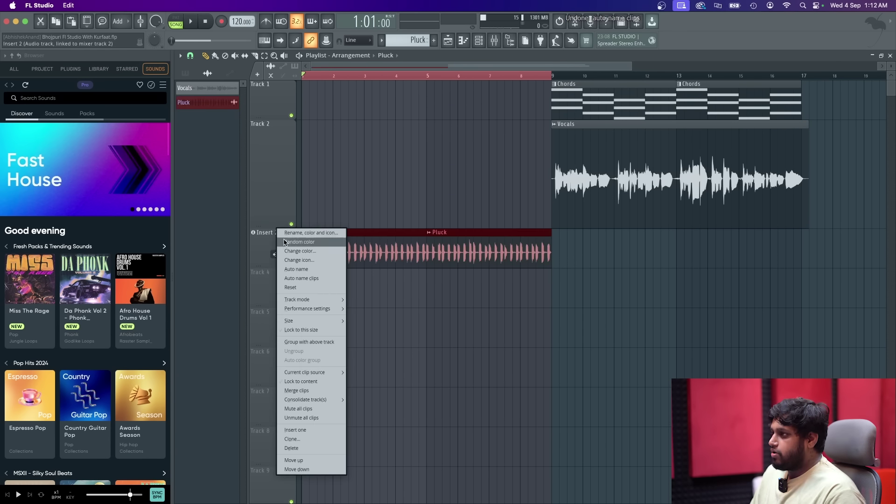
pyautogui.click(319, 270)
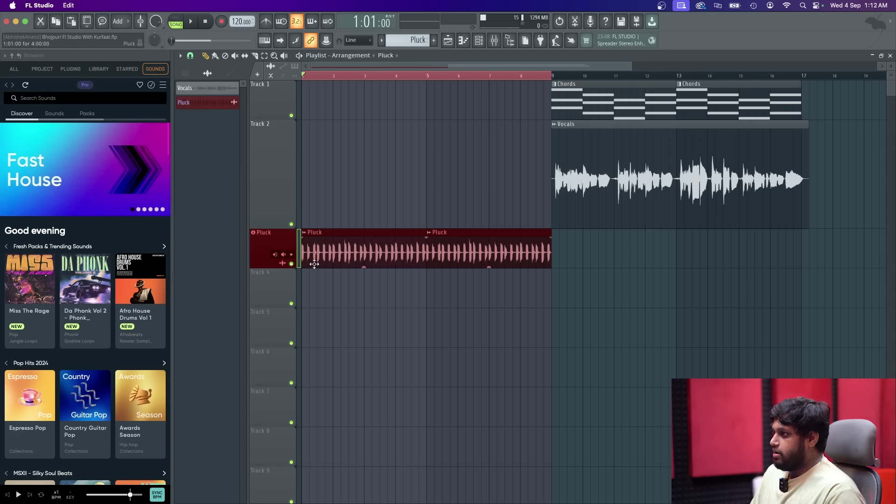
pyautogui.click(494, 41)
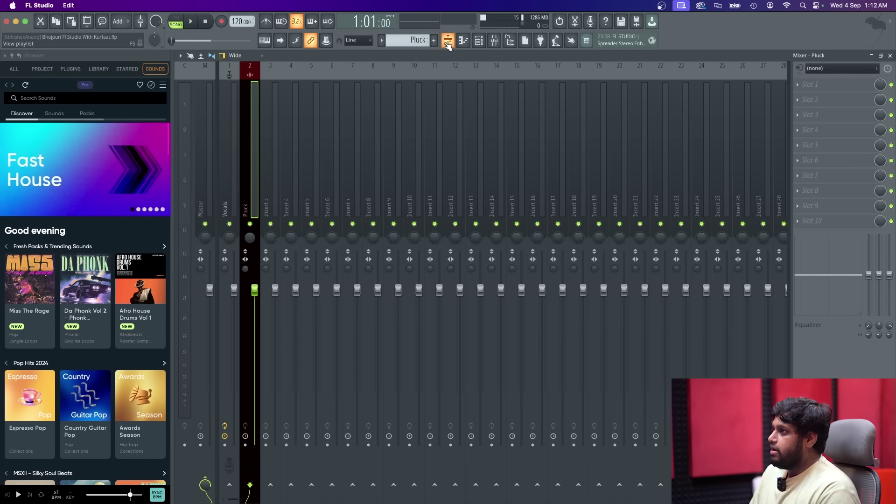
# Play back the intro and pull the Pluck mixer channel's volume fader well down.
pyautogui.press('space')
pyautogui.press('space')
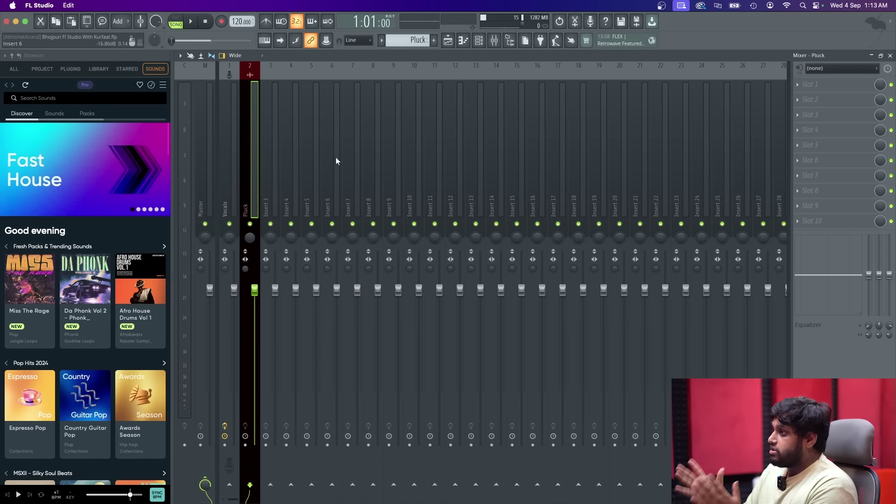
pyautogui.moveTo(256, 291); pyautogui.dragTo(257, 298)
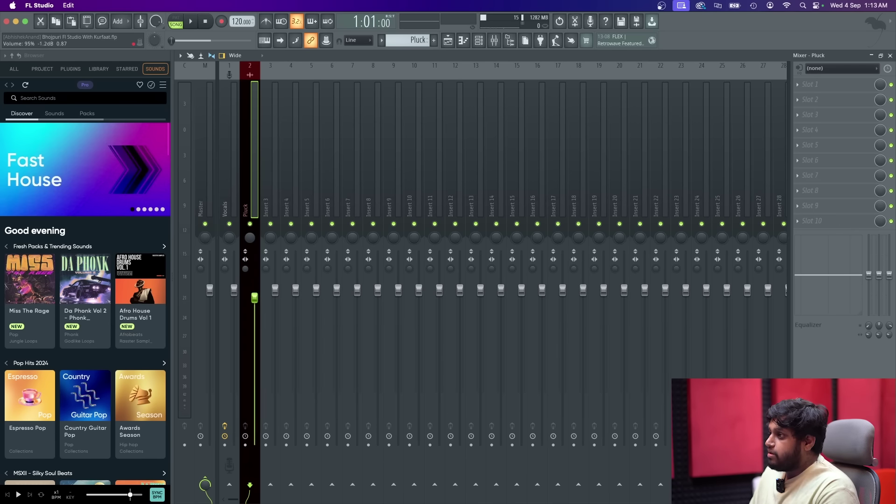
pyautogui.press('space')
pyautogui.moveTo(255, 339); pyautogui.dragTo(255, 360)
pyautogui.press('space')
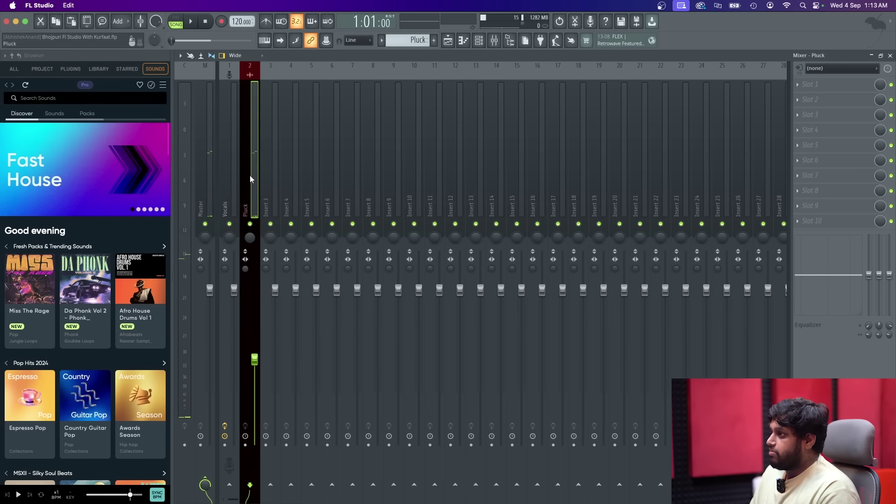
# Load Fruity Parametric EQ 2 in the Pluck channel's first effect slot and make band 7 a low-pass filter.
pyautogui.click(812, 84)
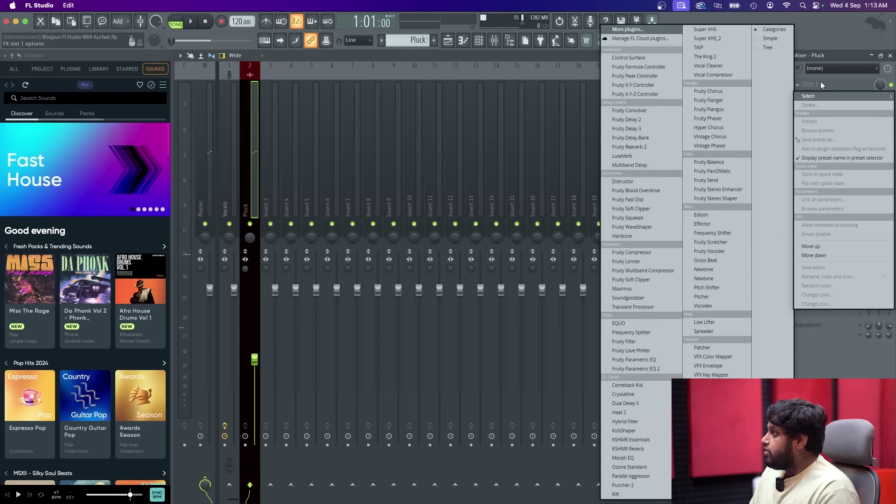
pyautogui.click(618, 369)
pyautogui.rightClick(423, 205)
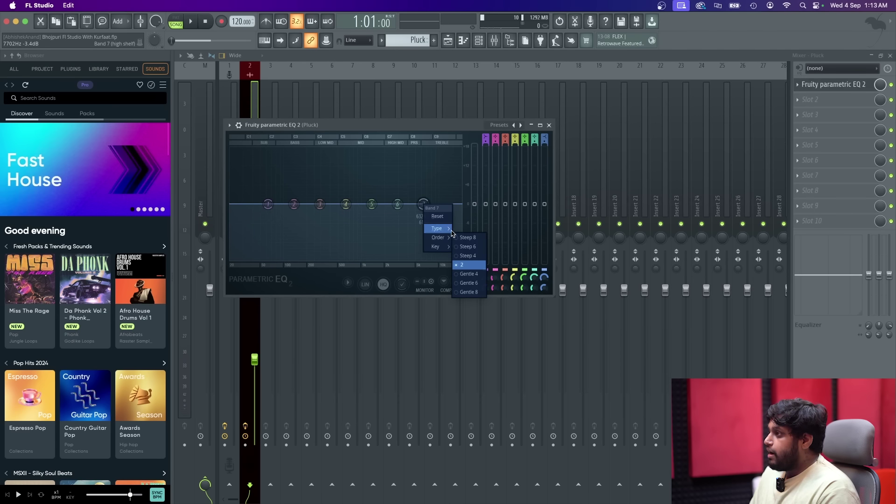
pyautogui.click(460, 237)
# Sweep the band 7 low-pass cutoff down into the low mids while listening to the pluck.
pyautogui.moveTo(423, 204)
pyautogui.mouseDown()
pyautogui.moveTo(331, 204)
pyautogui.moveTo(409, 204)
pyautogui.mouseUp()
pyautogui.press('space')
pyautogui.moveTo(423, 204); pyautogui.dragTo(326, 204)
pyautogui.press('space')
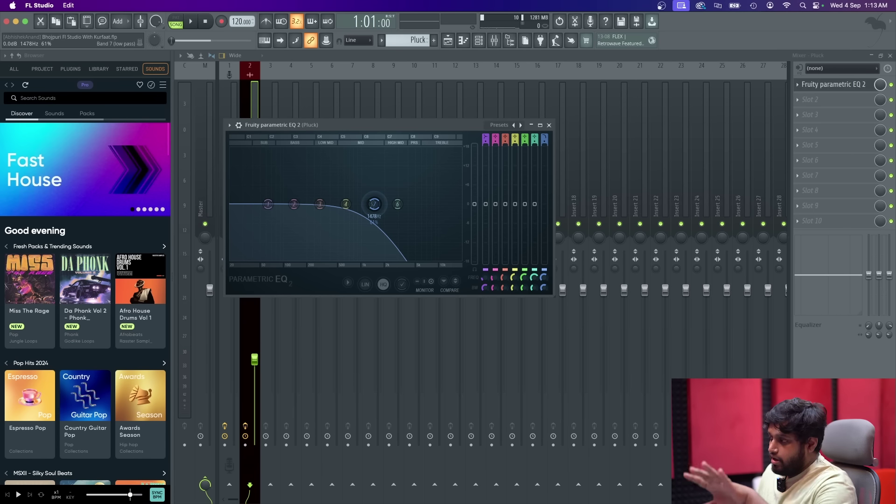
pyautogui.moveTo(374, 204); pyautogui.dragTo(330, 204)
pyautogui.press('space')
pyautogui.press('space')
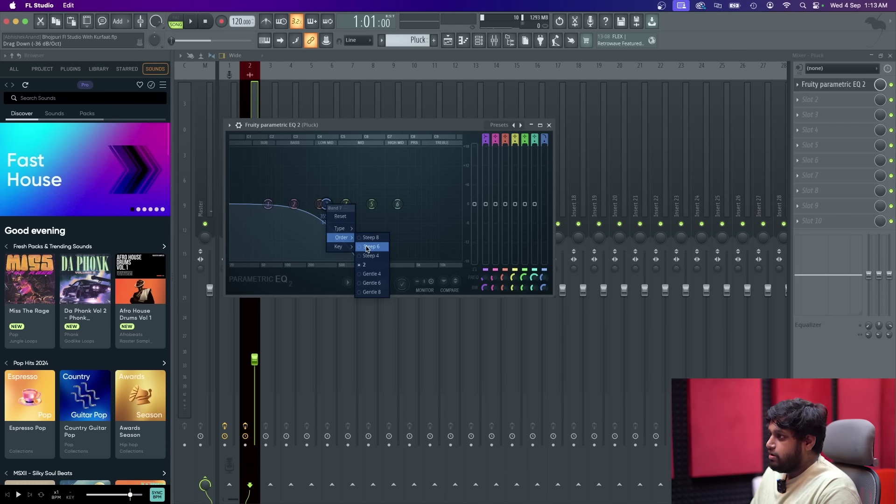
# Set band 7's filter order to Steep 6 and fine-tune its cutoff during playback.
pyautogui.click(366, 248)
pyautogui.press('space')
pyautogui.moveTo(327, 204)
pyautogui.mouseDown()
pyautogui.moveTo(374, 204)
pyautogui.moveTo(328, 204)
pyautogui.mouseUp()
pyautogui.press('space')
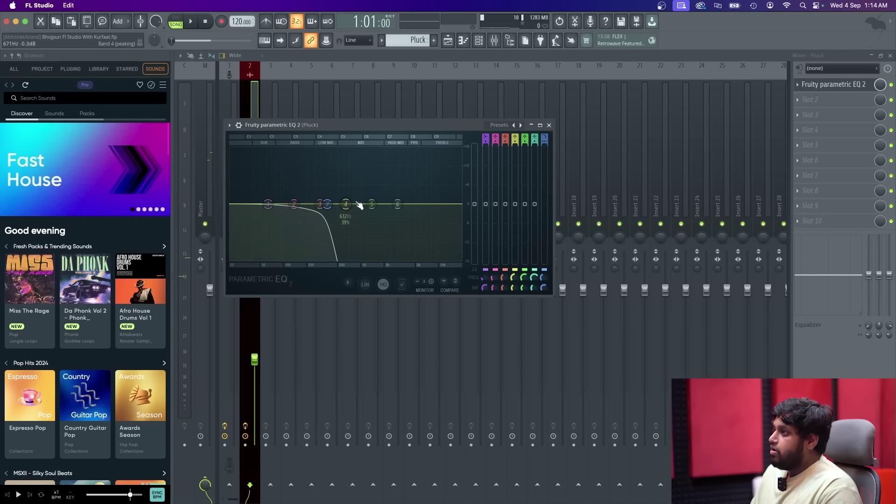
# Detach the Parametric EQ 2 window, close the mixer and place the EQ below the playlist clips.
pyautogui.click(229, 125)
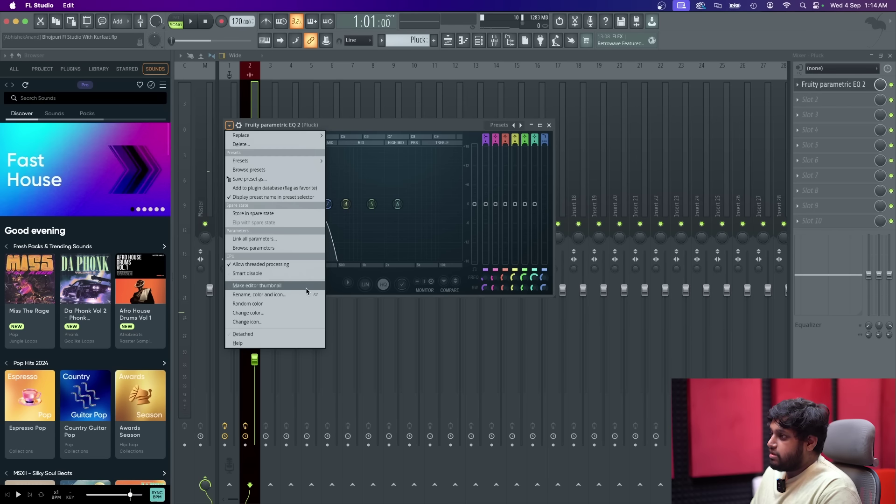
pyautogui.click(299, 335)
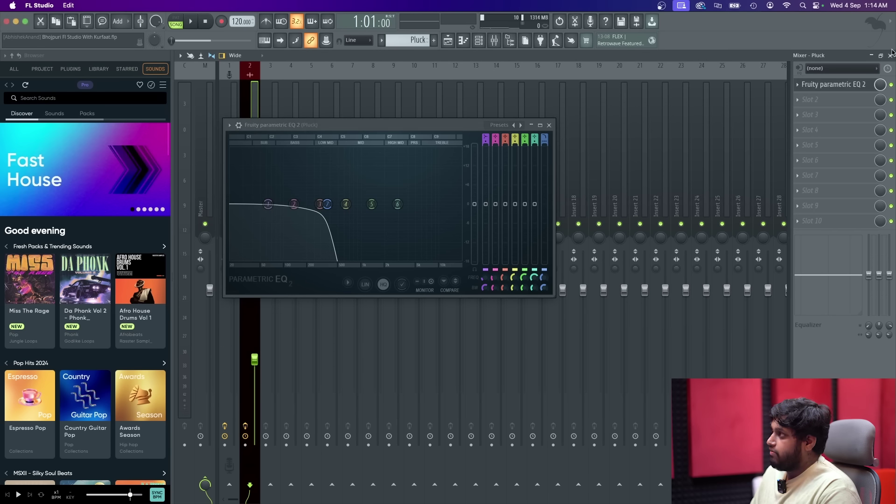
pyautogui.click(890, 55)
pyautogui.moveTo(431, 129); pyautogui.dragTo(649, 97)
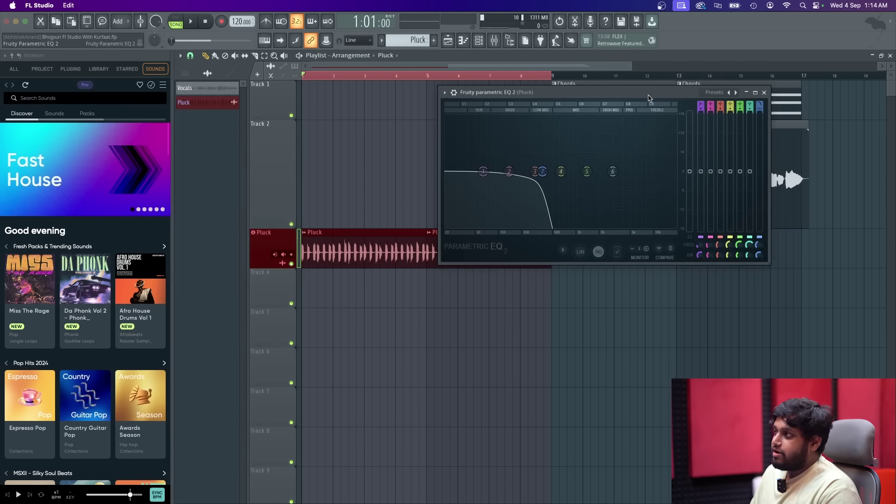
pyautogui.doubleClick(648, 97)
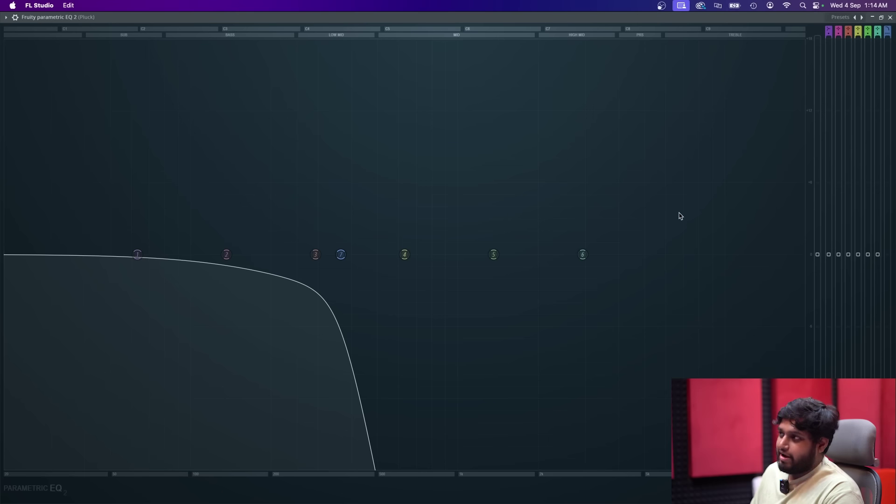
pyautogui.doubleClick(676, 20)
pyautogui.moveTo(597, 92); pyautogui.dragTo(648, 283)
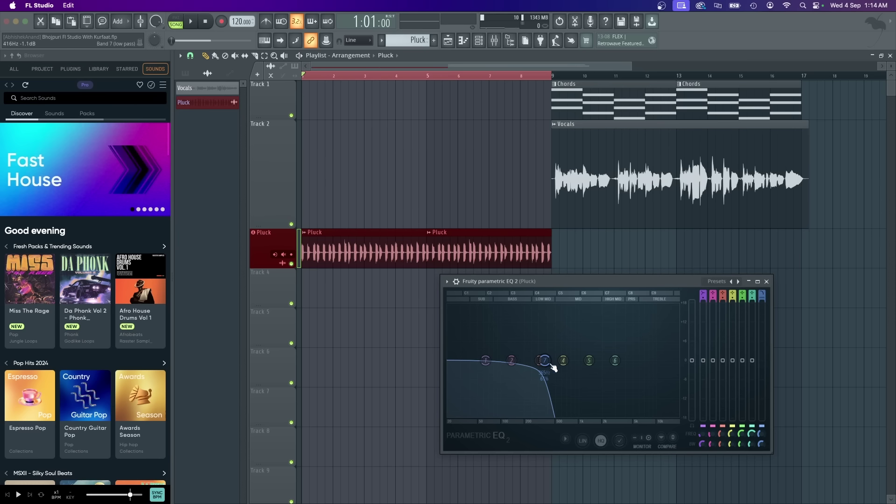
# Set band 7's cutoff to about 347 Hz and create an automation clip for its frequency.
pyautogui.moveTo(544, 359); pyautogui.dragTo(545, 360)
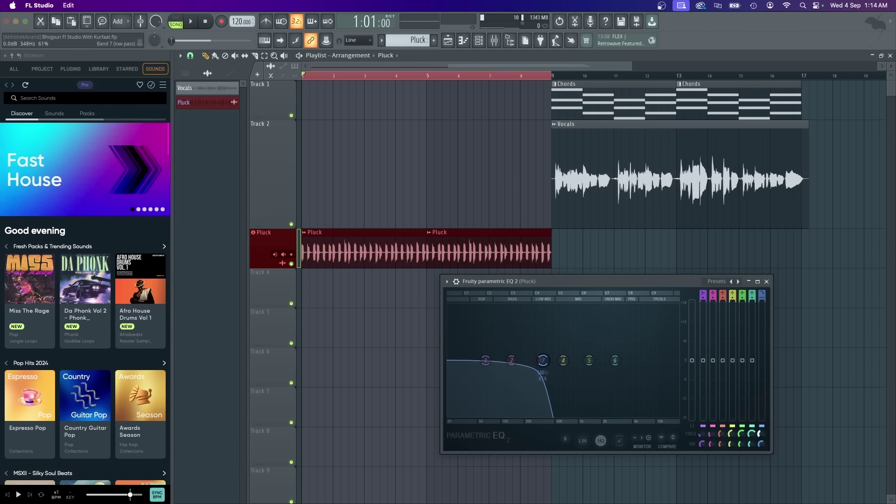
pyautogui.rightClick(763, 433)
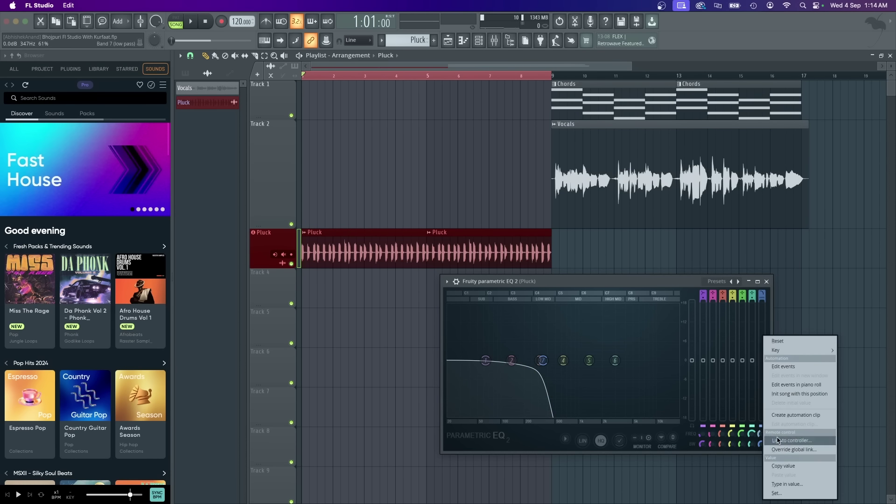
pyautogui.click(779, 416)
# Raise the Band 7 freq automation's end point at bar 9 to 100% and bend its curve into a slower initial rise.
pyautogui.moveTo(550, 281); pyautogui.dragTo(679, 260)
pyautogui.moveTo(551, 295); pyautogui.dragTo(553, 279)
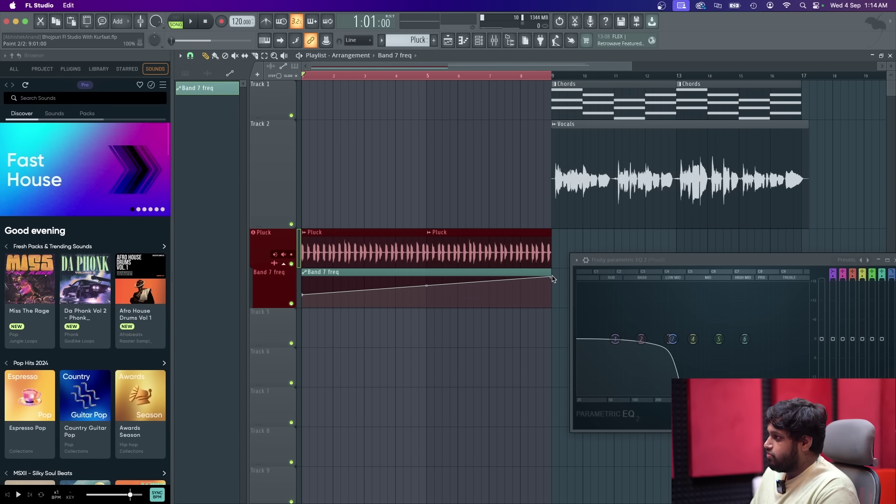
pyautogui.moveTo(727, 261); pyautogui.dragTo(696, 253)
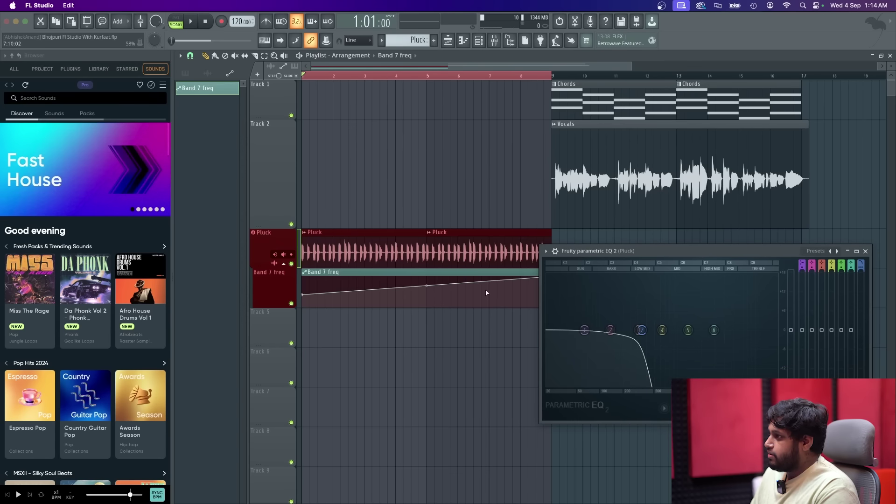
pyautogui.moveTo(434, 285); pyautogui.dragTo(435, 303)
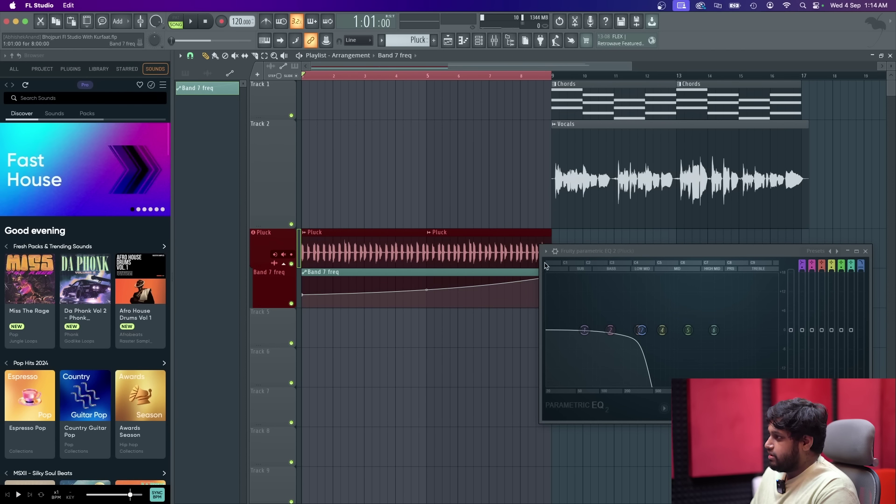
pyautogui.moveTo(595, 251); pyautogui.dragTo(561, 239)
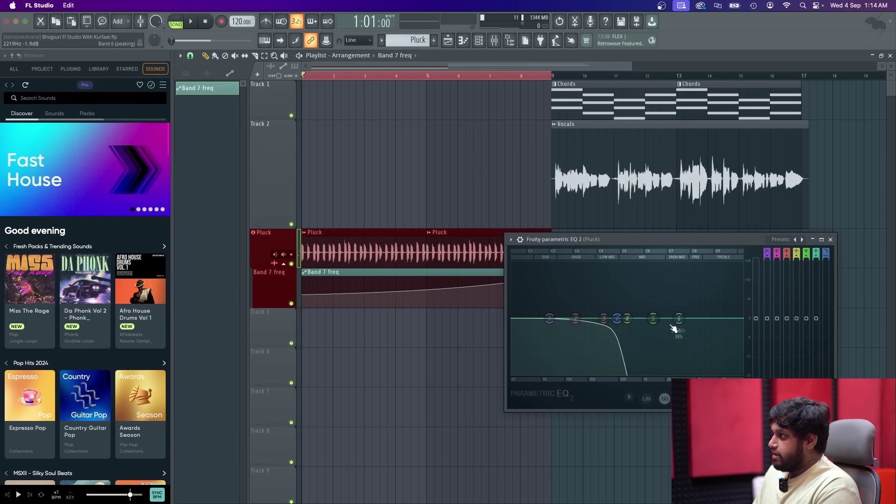
# Play back the intro to hear the filter sweep and close the EQ window.
pyautogui.press('space')
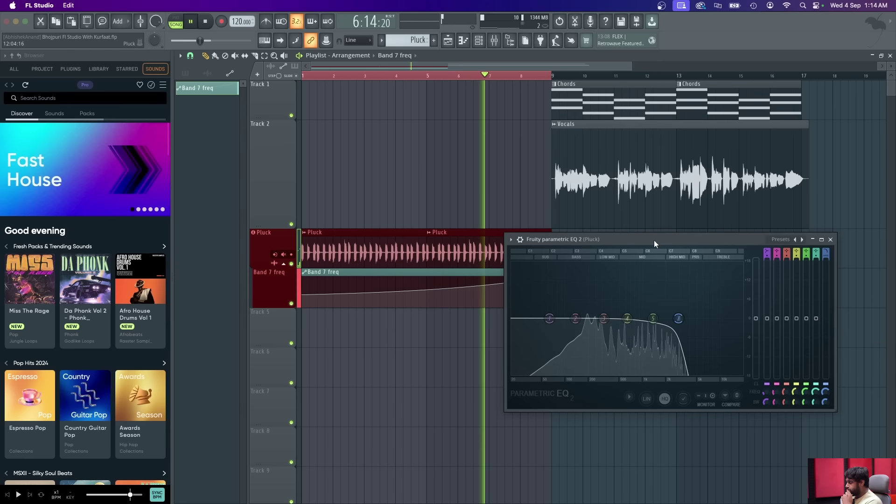
pyautogui.click(831, 239)
pyautogui.press('space')
# Add a third Pluck audio clip at bar 9 on the Pluck track, under the vocals.
pyautogui.click(543, 252)
pyautogui.scroll(2, 584, 254)
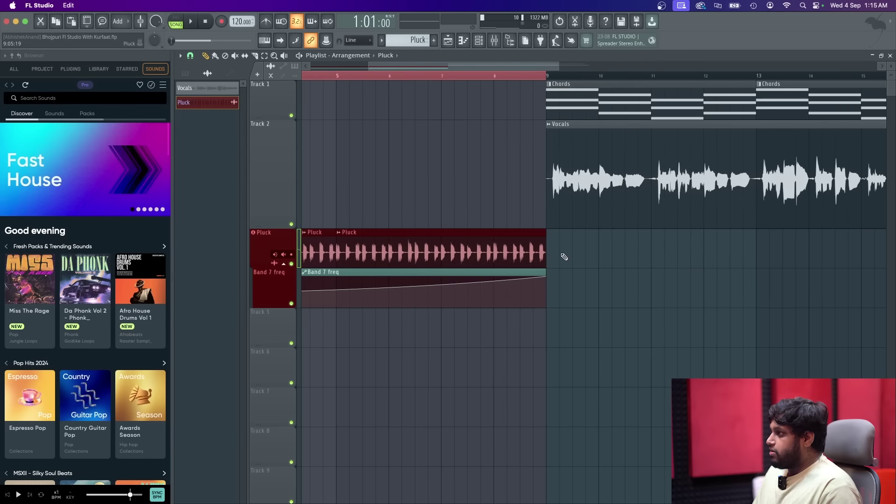
pyautogui.click(549, 257)
pyautogui.scroll(-4, 548, 257)
# Select the whole arrangement's time range and play from about bar 8 into the vocal section.
pyautogui.hotkey('ctrl', 'a')
pyautogui.click(452, 76)
pyautogui.press('space')
pyautogui.click(652, 195)
pyautogui.rightClick(663, 196)
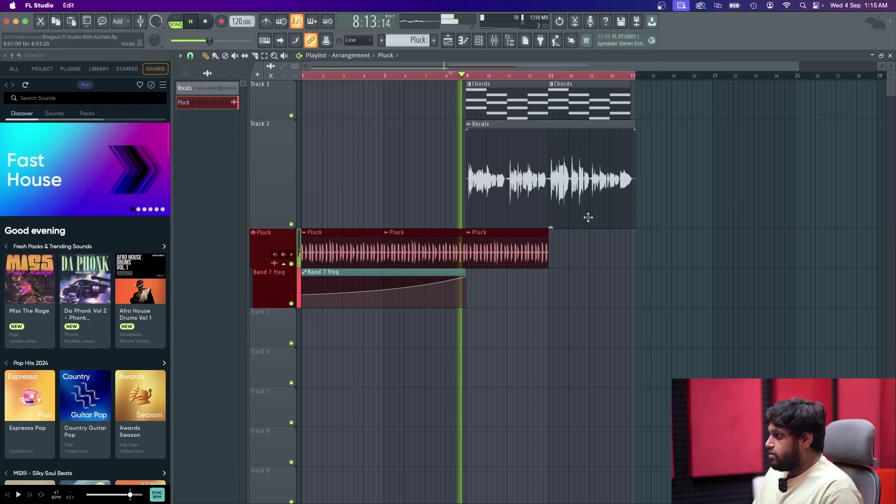
# Nudge the Vocals clip slightly ahead of bar 9 and return the playhead to bar 1.
pyautogui.scroll(5, 470, 239)
pyautogui.press('space')
pyautogui.keyDown('ctrl'); pyautogui.click(459, 211); pyautogui.keyUp('ctrl')
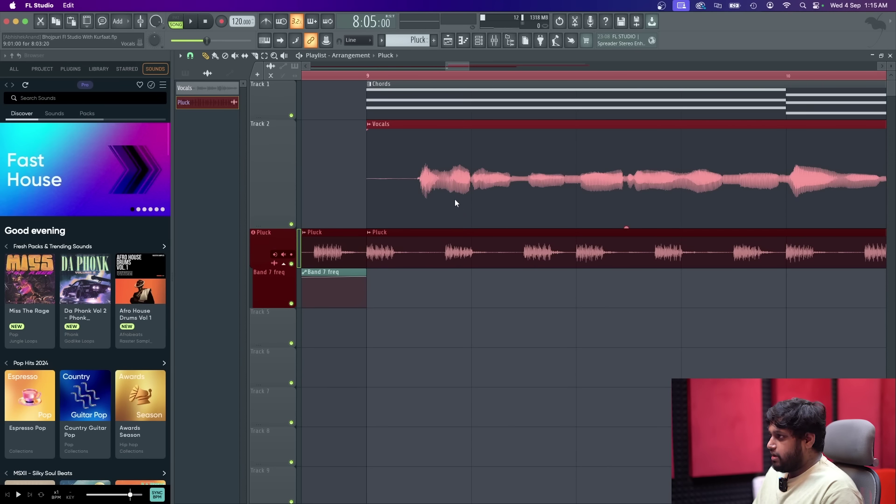
pyautogui.moveTo(455, 200); pyautogui.dragTo(452, 200)
pyautogui.click(368, 75)
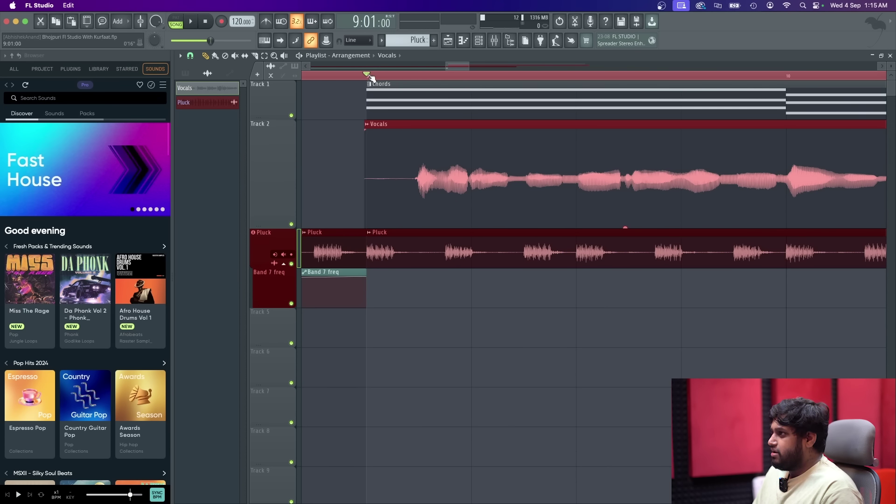
pyautogui.scroll(-5, 414, 168)
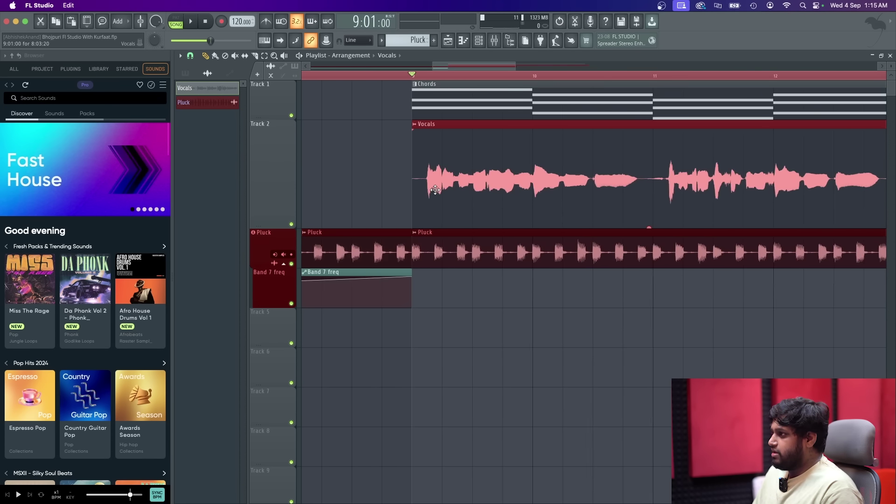
pyautogui.click(304, 75)
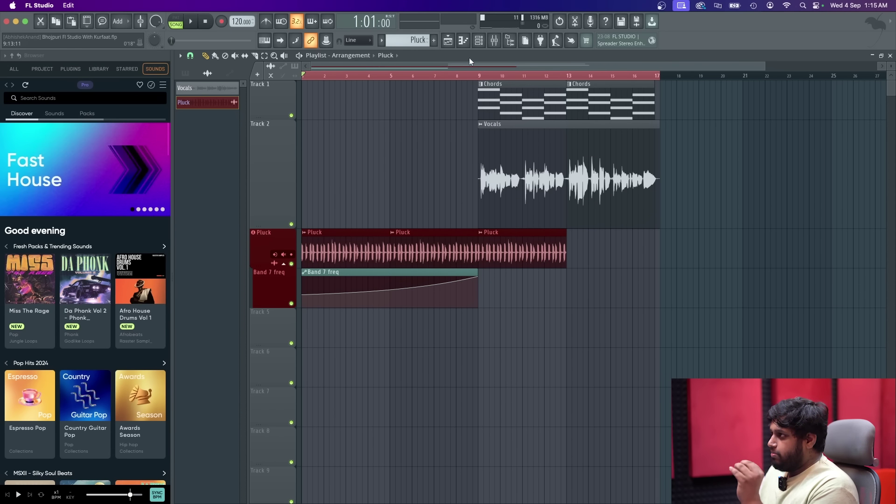
# Load Fruity Reeverb 2 into slot 2 of the Pluck mixer insert and close the mixer.
pyautogui.click(494, 42)
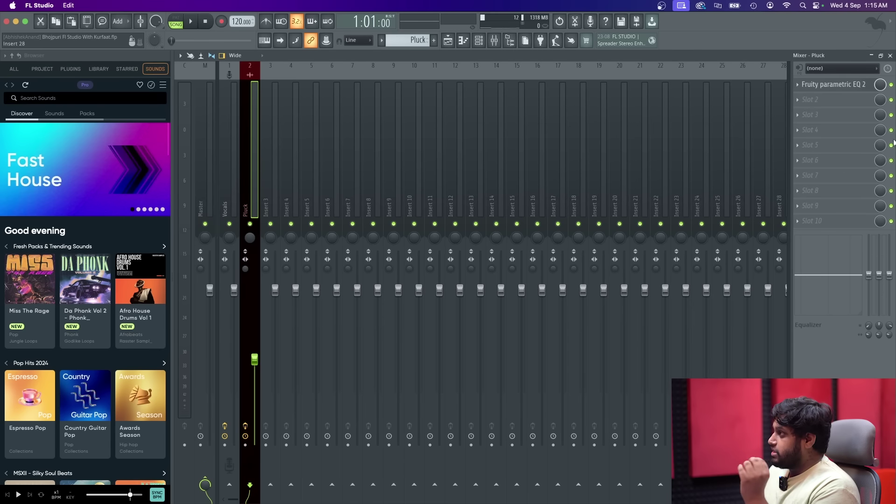
pyautogui.click(812, 100)
pyautogui.click(657, 30)
pyautogui.write('ree')
pyautogui.click(412, 86)
pyautogui.click(412, 85)
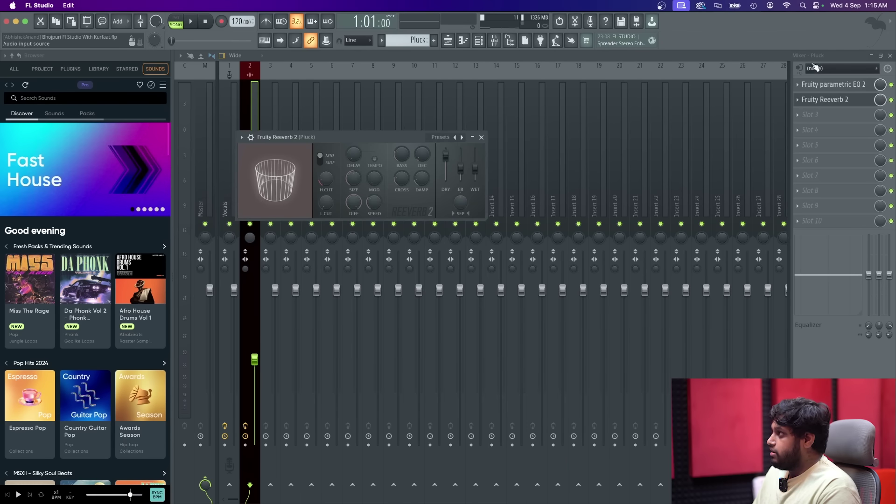
pyautogui.click(890, 56)
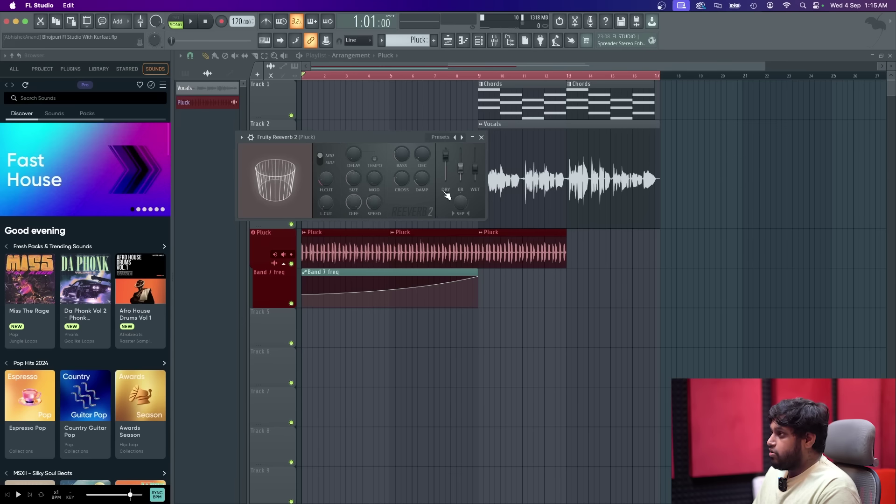
# Set the Pluck reverb's wet level to 49% while playing the intro.
pyautogui.moveTo(381, 138); pyautogui.dragTo(602, 122)
pyautogui.press('space')
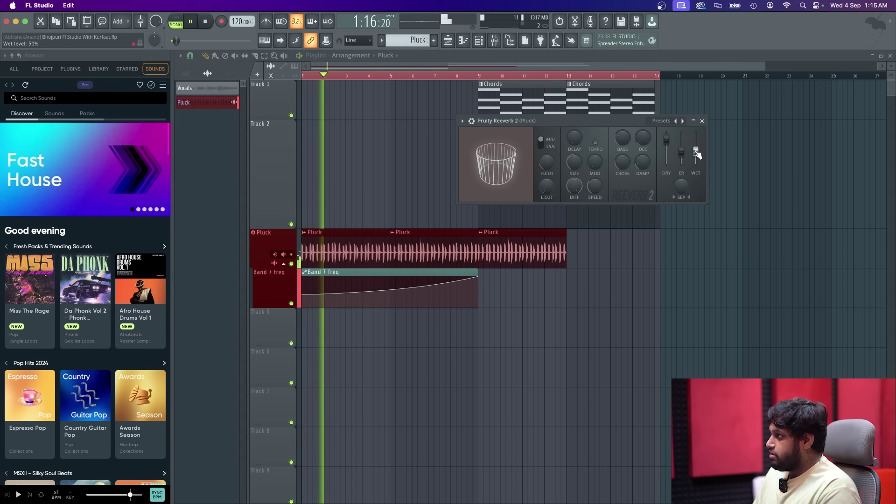
pyautogui.press('space')
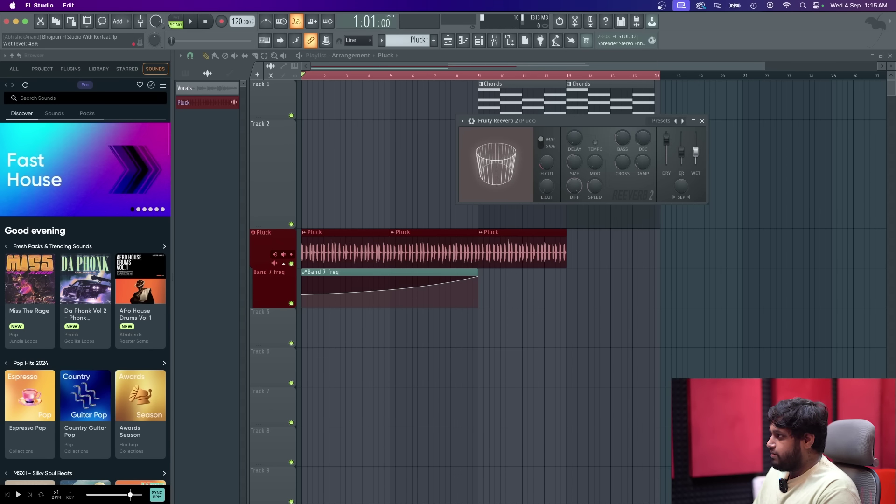
pyautogui.press('space')
pyautogui.moveTo(695, 141); pyautogui.dragTo(695, 145)
pyautogui.press('space')
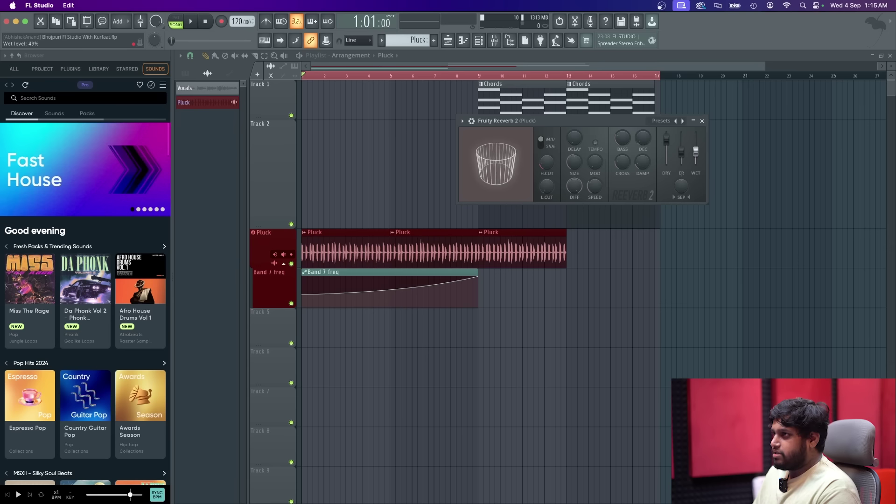
# Create an automation clip for the reverb's decay time, and copy a decay value of 4.0 sec.
pyautogui.rightClick(642, 139)
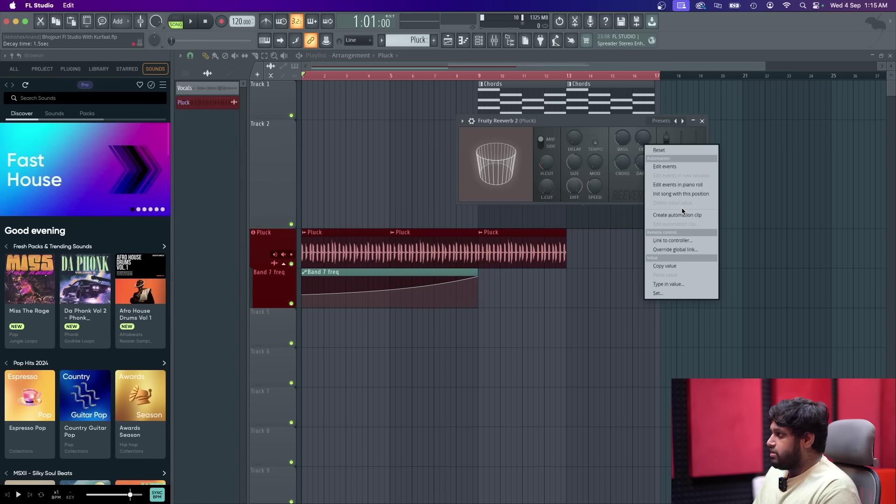
pyautogui.click(670, 215)
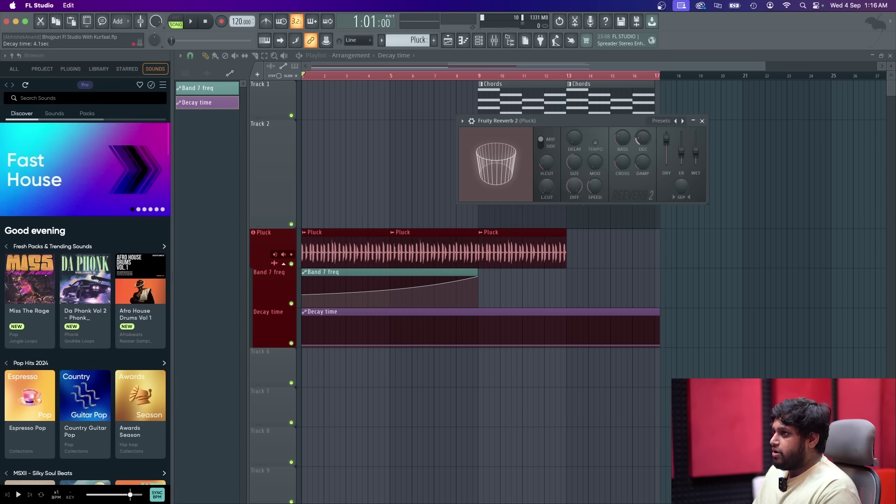
pyautogui.rightClick(638, 138)
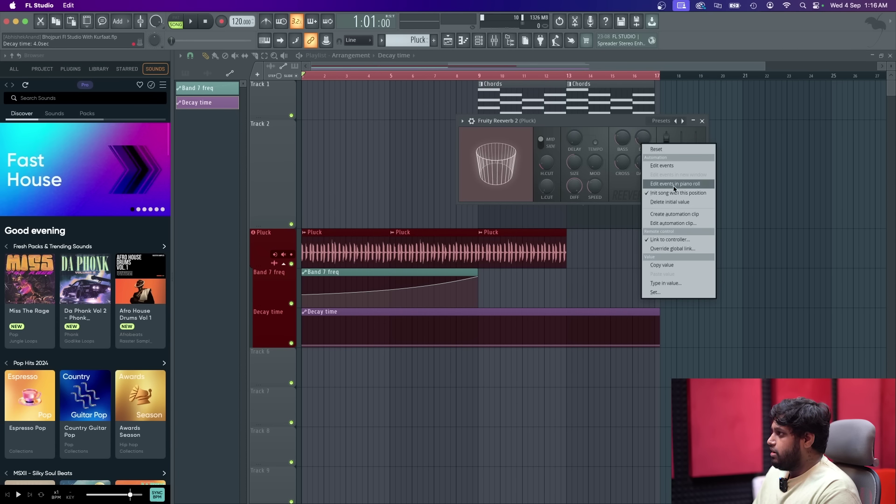
pyautogui.click(662, 264)
# Move the Decay time automation's end point back to about bar 9 and paste the copied 20% value into its start point.
pyautogui.moveTo(659, 343); pyautogui.dragTo(483, 332)
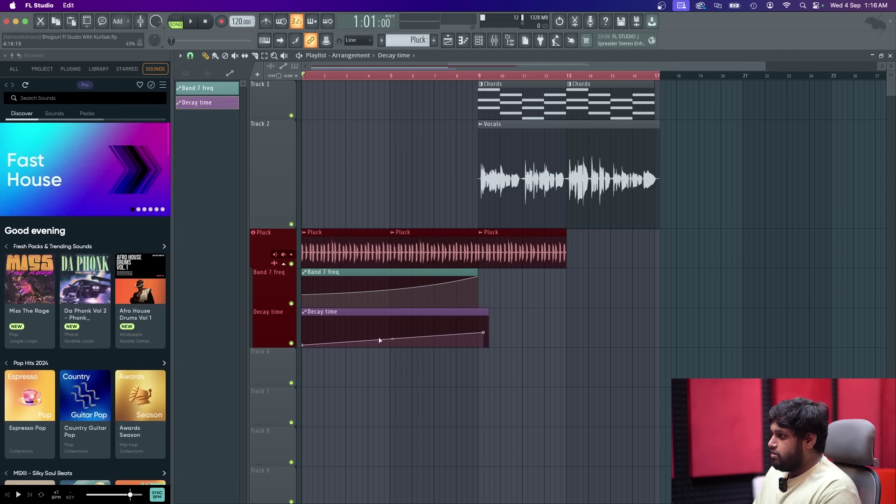
pyautogui.rightClick(303, 345)
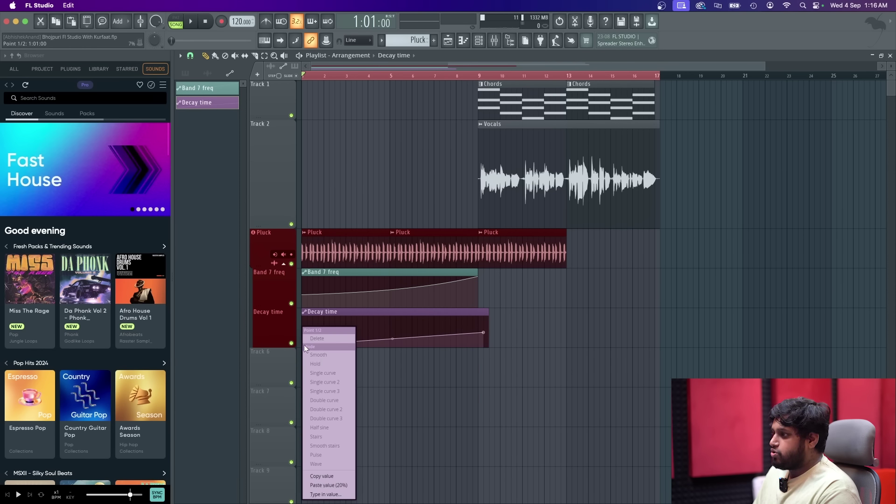
pyautogui.click(338, 485)
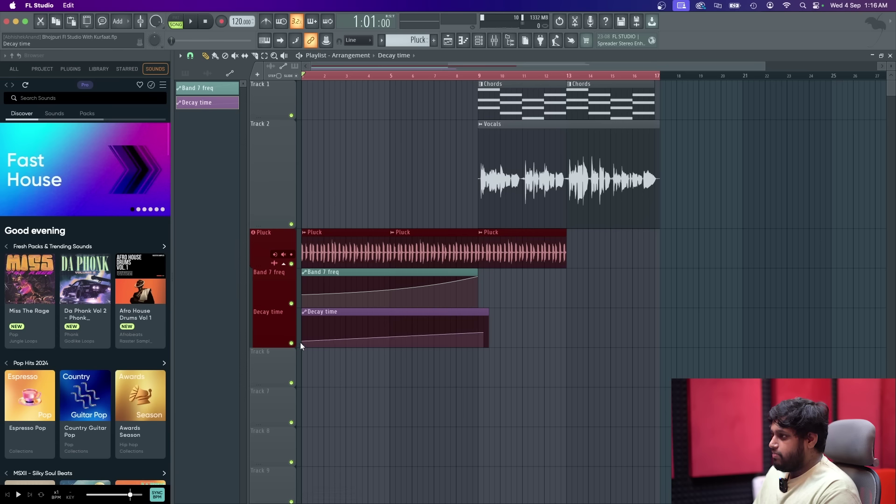
pyautogui.rightClick(301, 343)
pyautogui.click(335, 486)
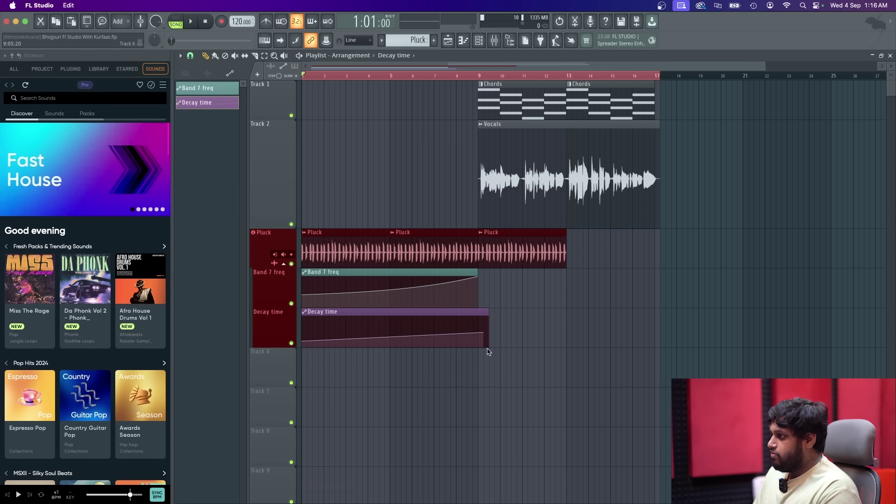
# Try a falling Decay time curve by lowering its end point near bar 9, play it, and undo the move.
pyautogui.moveTo(485, 334); pyautogui.dragTo(480, 348)
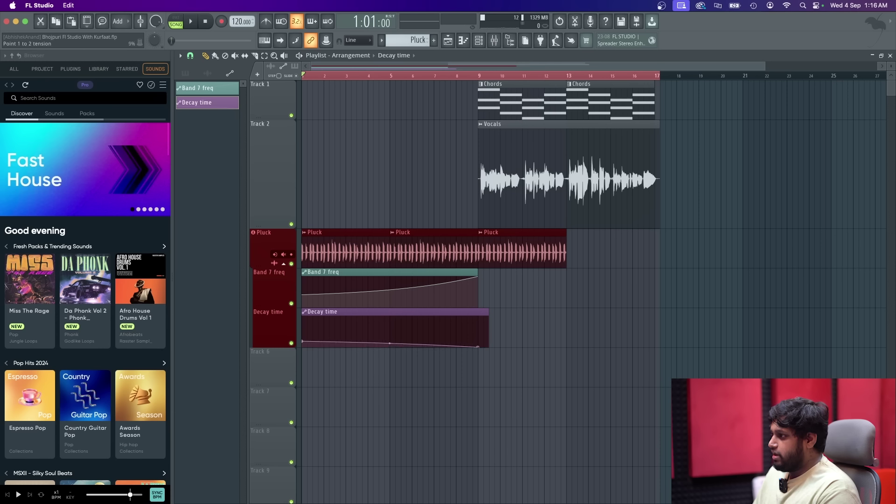
pyautogui.press('space')
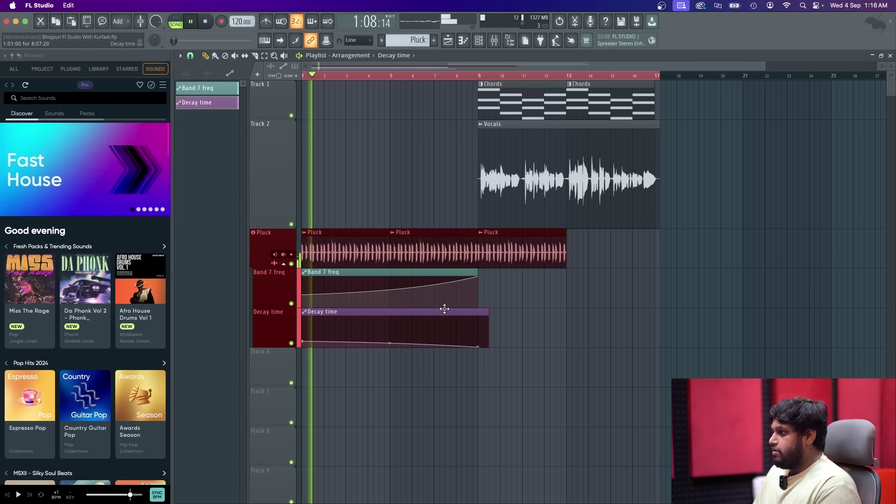
pyautogui.press('space')
pyautogui.press('super+z')
pyautogui.press('super+z')
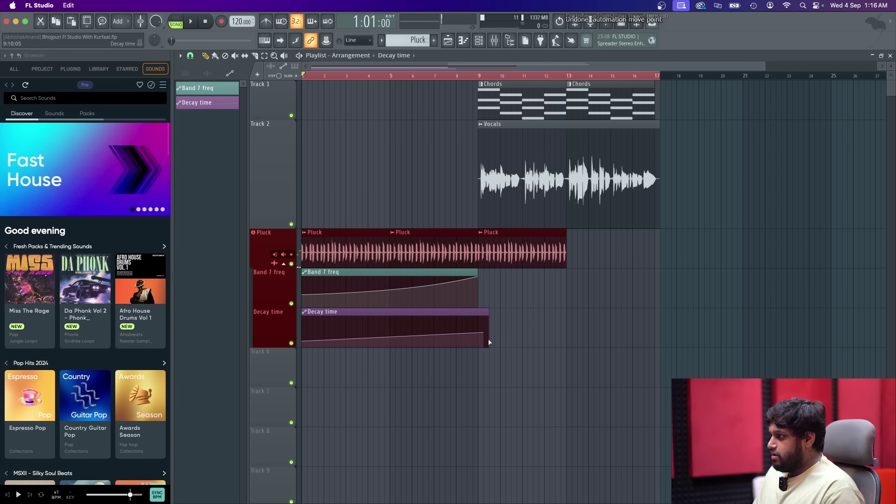
# Paste the copied 20% value into the Decay time automation's end point and lower its start point to 7%.
pyautogui.rightClick(482, 332)
pyautogui.click(510, 485)
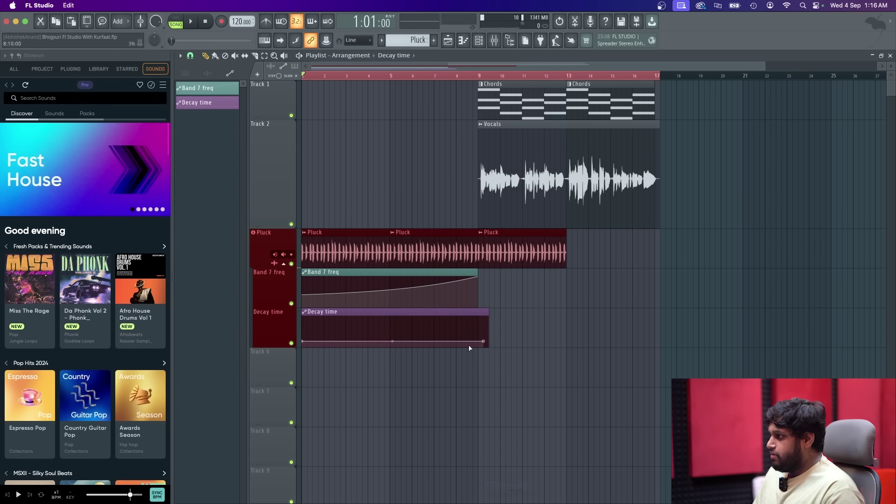
pyautogui.scroll(6, 308, 343)
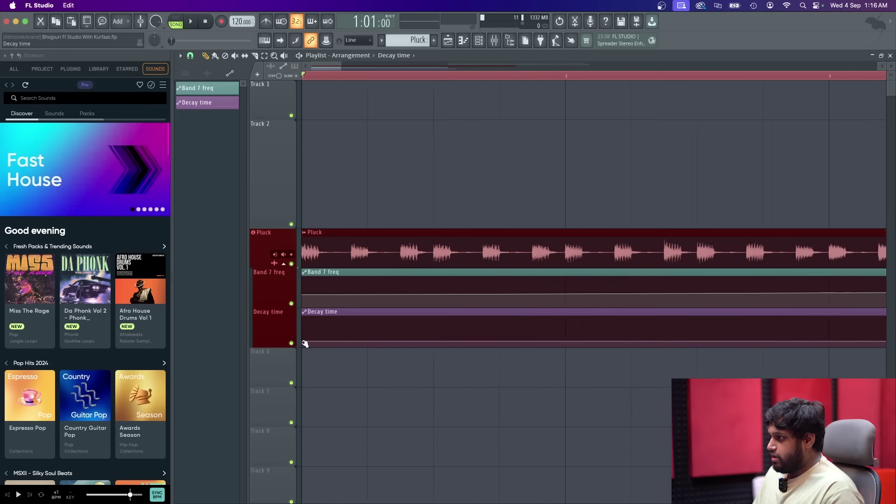
pyautogui.moveTo(306, 342); pyautogui.dragTo(303, 345)
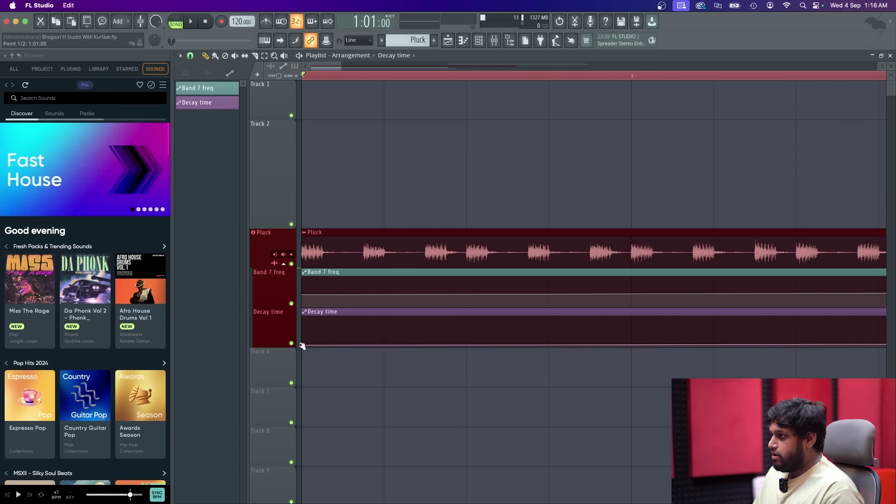
# Align the Decay time automation's end point with bar 9 during playback and paste the 20% value into it.
pyautogui.press('space')
pyautogui.scroll(-6, 371, 350)
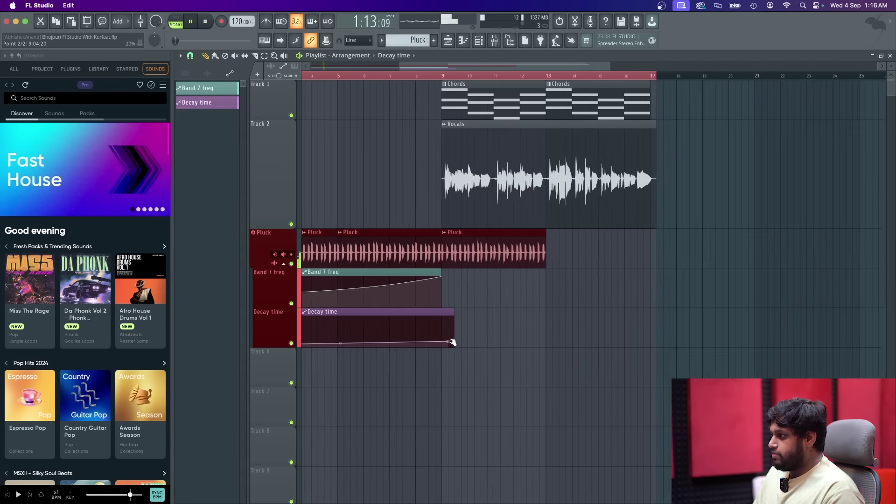
pyautogui.moveTo(452, 340); pyautogui.dragTo(456, 337)
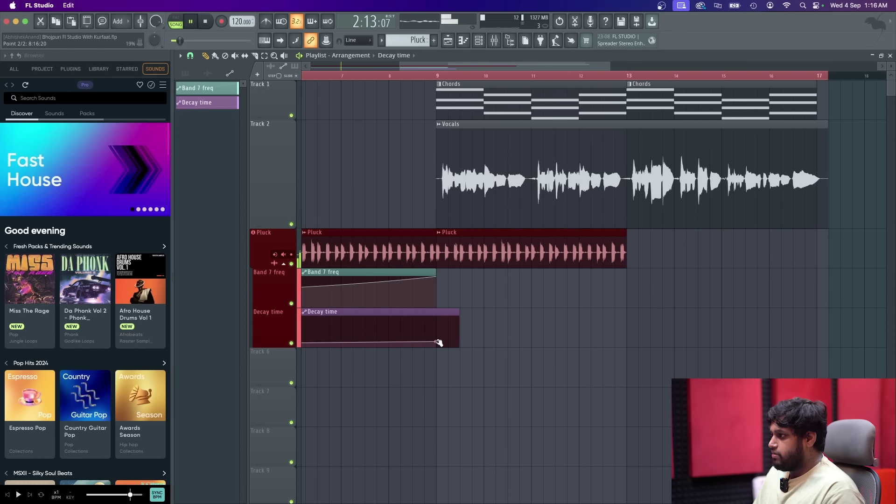
pyautogui.rightClick(439, 343)
pyautogui.click(462, 485)
pyautogui.scroll(-3, 486, 377)
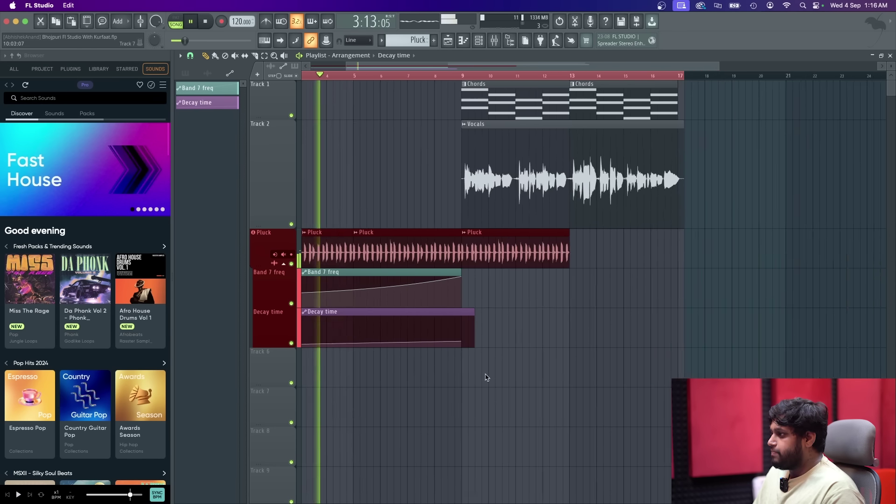
# Trim the Decay time clip to end at bar 9 and listen through into the vocal section.
pyautogui.scroll(-2, 475, 311)
pyautogui.scroll(3, 444, 315)
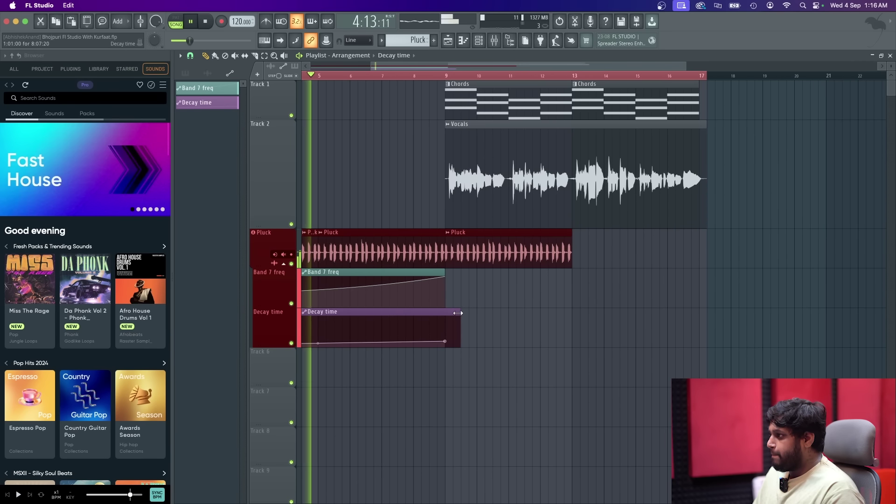
pyautogui.moveTo(457, 313); pyautogui.dragTo(443, 312)
pyautogui.scroll(4, 448, 312)
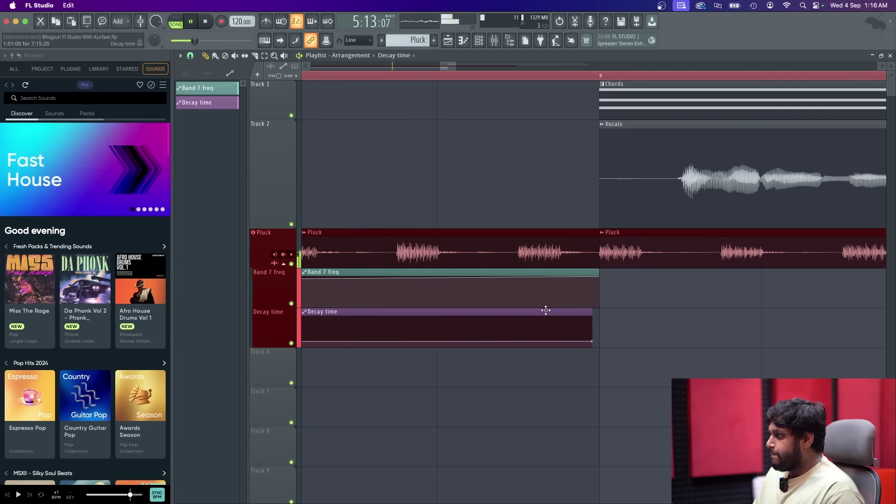
pyautogui.moveTo(589, 312); pyautogui.dragTo(598, 312)
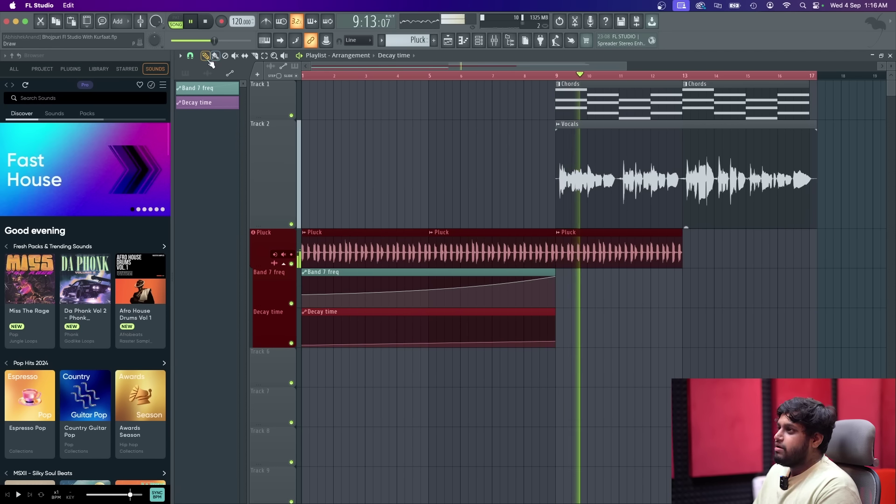
pyautogui.press('space')
pyautogui.press('F9')
pyautogui.click(891, 55)
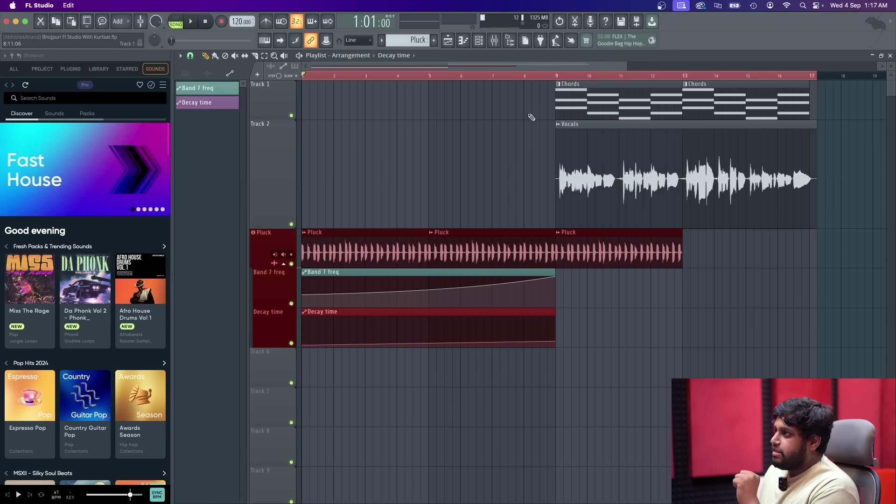
pyautogui.click(497, 42)
pyautogui.click(495, 41)
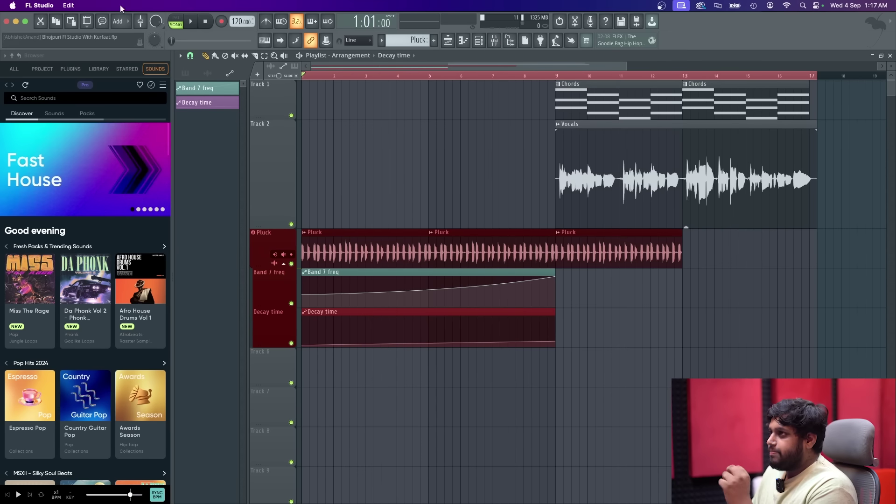
# Find SwarPlug among all installed plugins and add it as a new instrument channel.
pyautogui.click(119, 21)
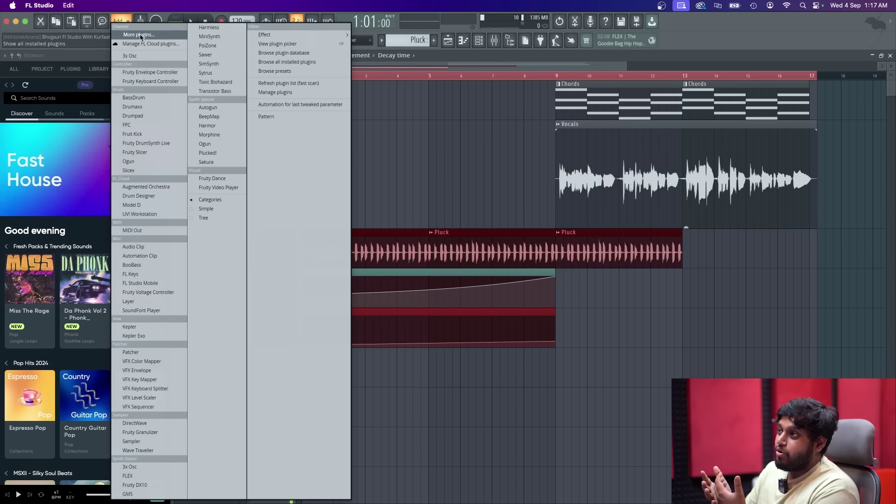
pyautogui.click(141, 35)
pyautogui.write('swa')
pyautogui.doubleClick(469, 41)
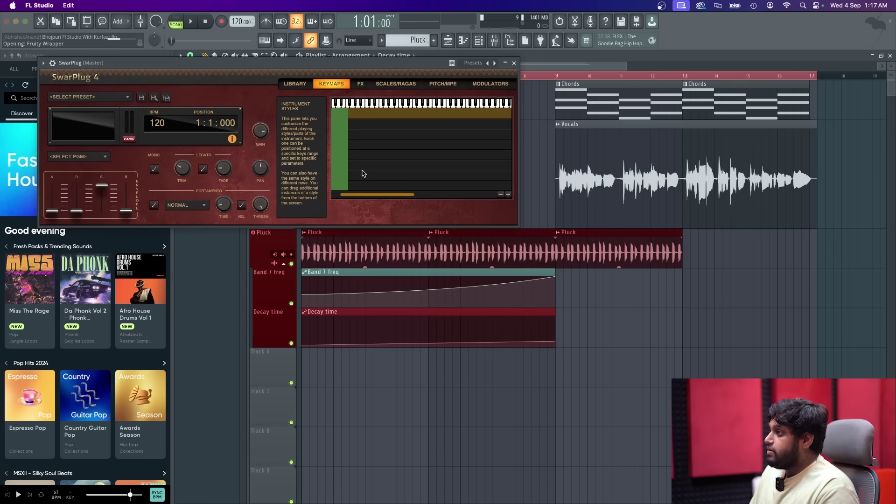
# Browse SwarPlug's string, voice and wind instrument categories and load the Shehnai from the wind instruments.
pyautogui.click(74, 157)
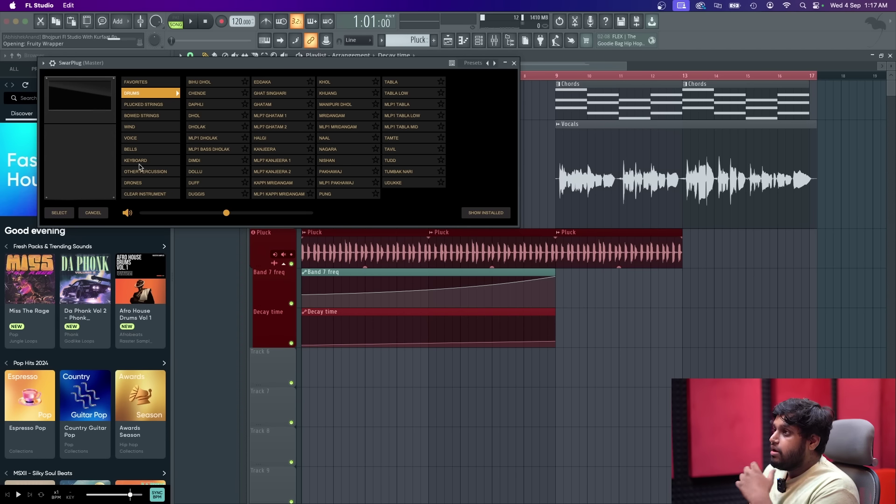
pyautogui.click(156, 115)
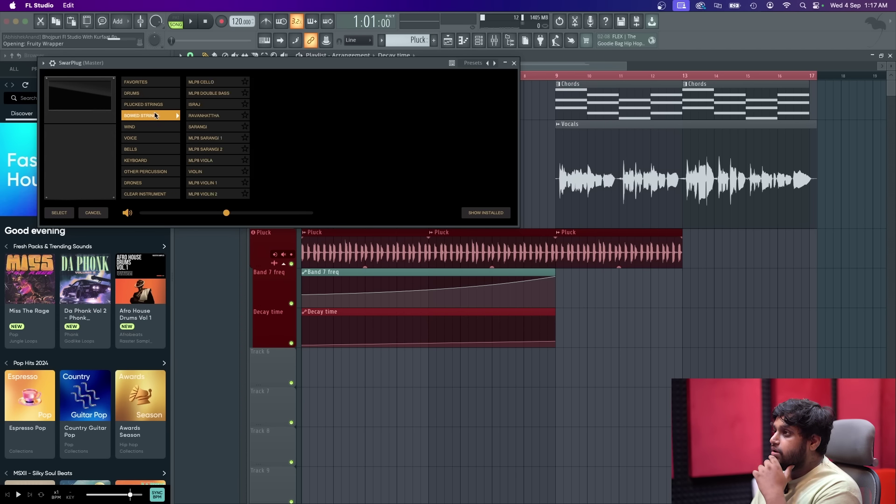
pyautogui.click(156, 105)
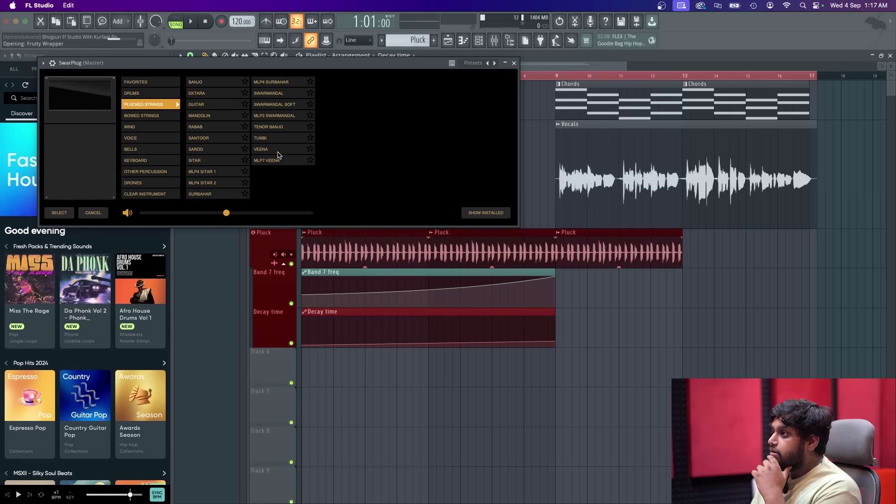
pyautogui.click(156, 117)
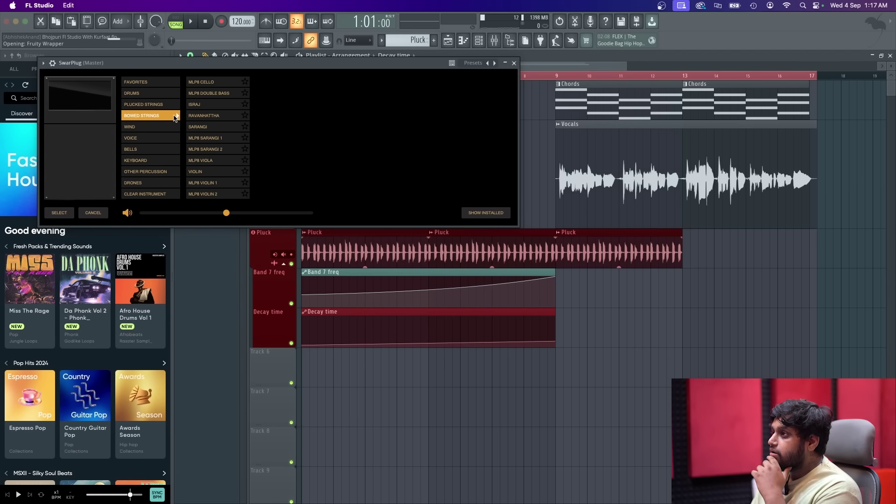
pyautogui.click(150, 127)
pyautogui.click(149, 140)
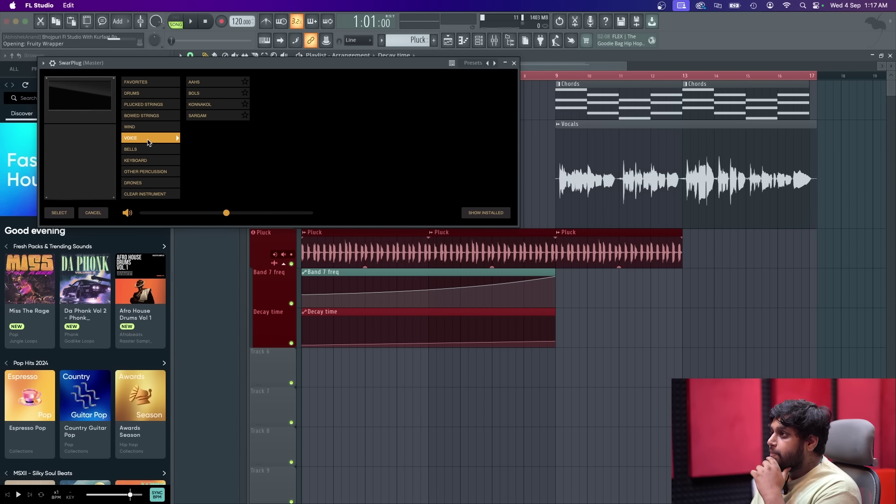
pyautogui.click(142, 115)
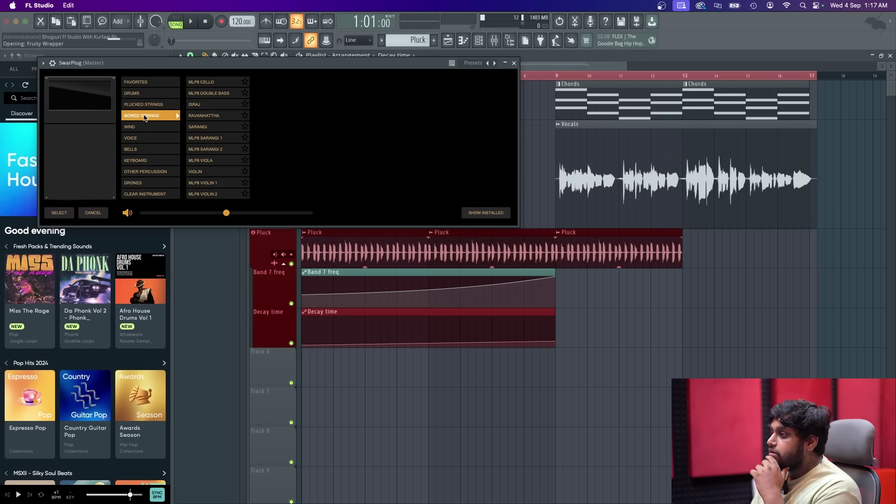
pyautogui.click(146, 129)
pyautogui.click(144, 140)
pyautogui.click(153, 126)
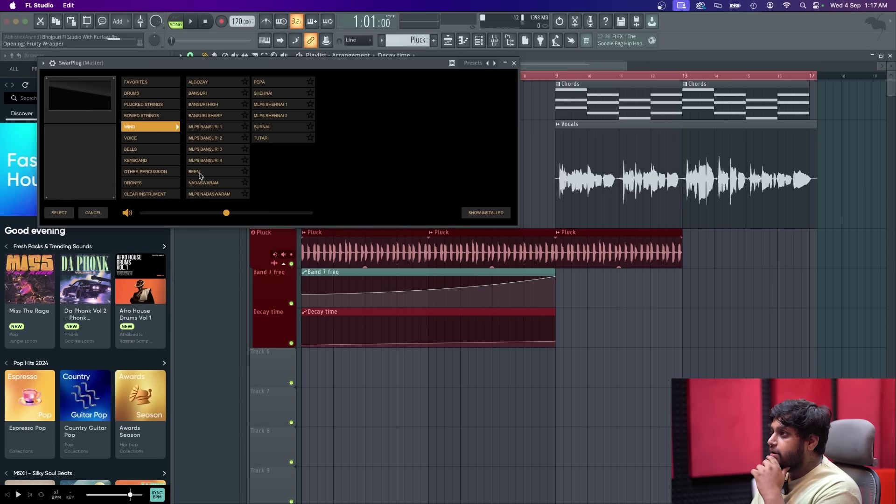
pyautogui.click(274, 93)
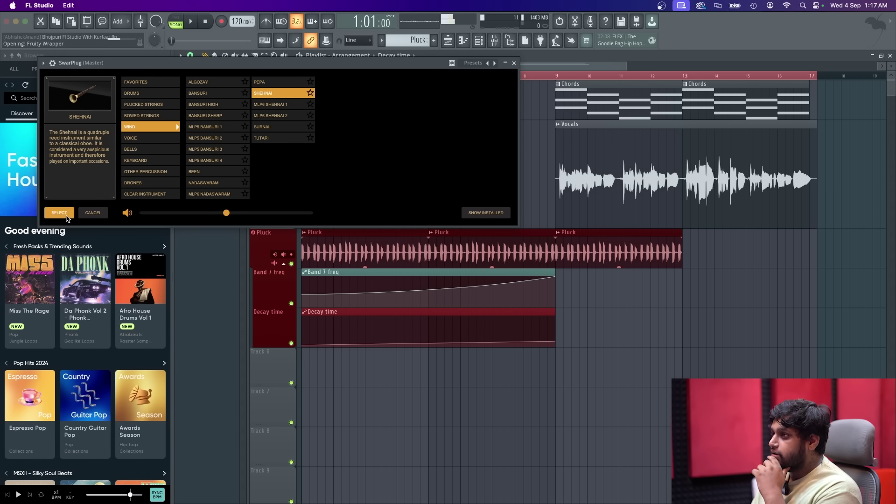
pyautogui.click(513, 63)
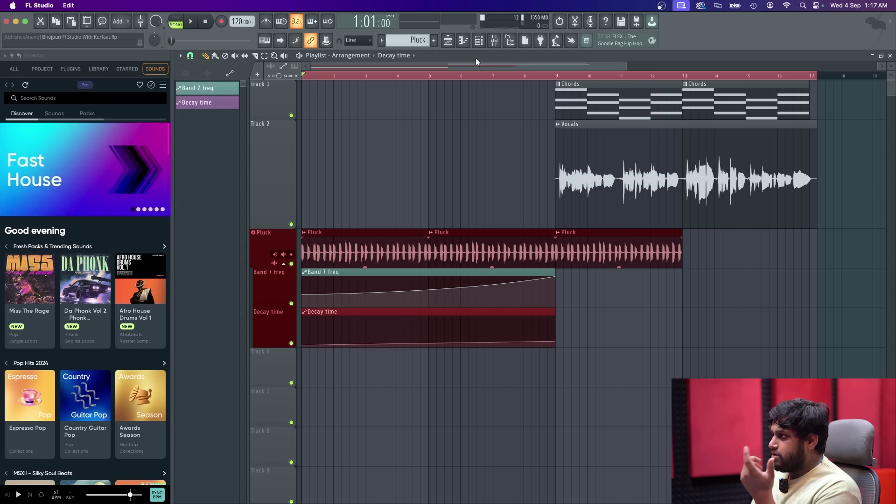
# Create an empty Pattern 4 after the Pluck pattern and open SwarPlug's piano roll in it.
pyautogui.click(479, 41)
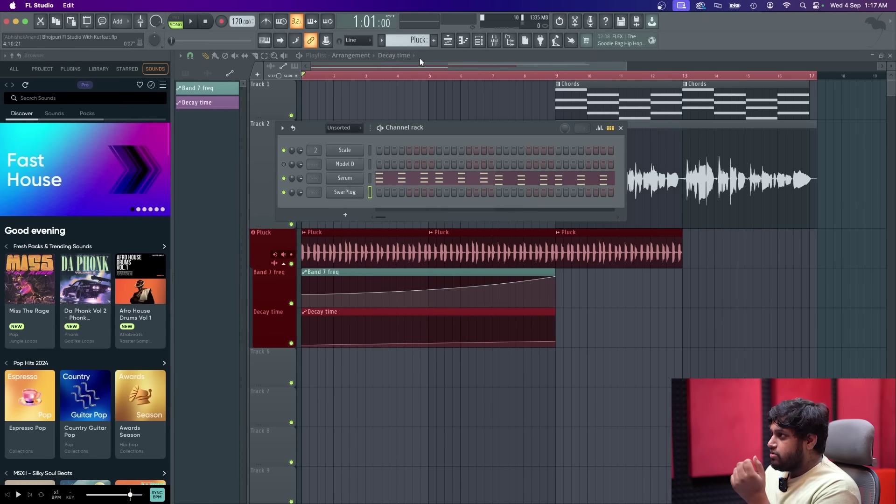
pyautogui.scroll(1, 418, 44)
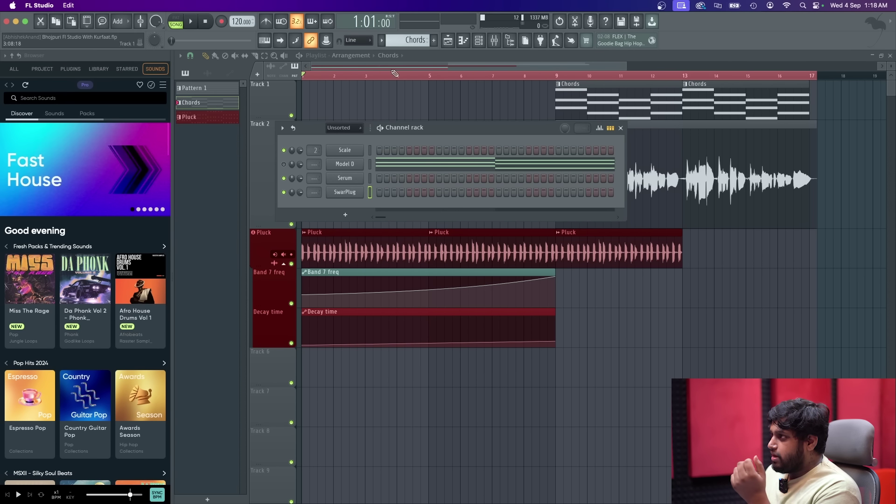
pyautogui.scroll(-2, 402, 43)
pyautogui.rightClick(359, 191)
pyautogui.click(433, 190)
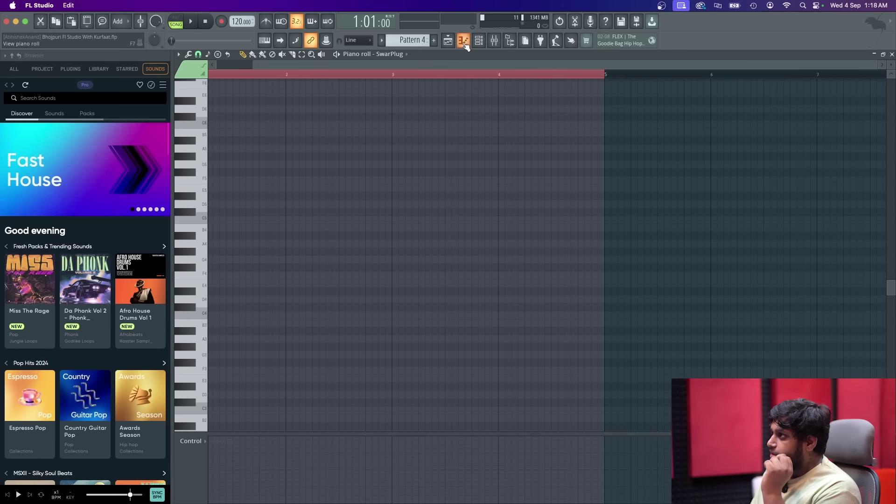
# Place Pattern 4 at bar 1 on Track 6 of the playlist and extend its clip to bar 5.
pyautogui.click(442, 42)
pyautogui.click(317, 364)
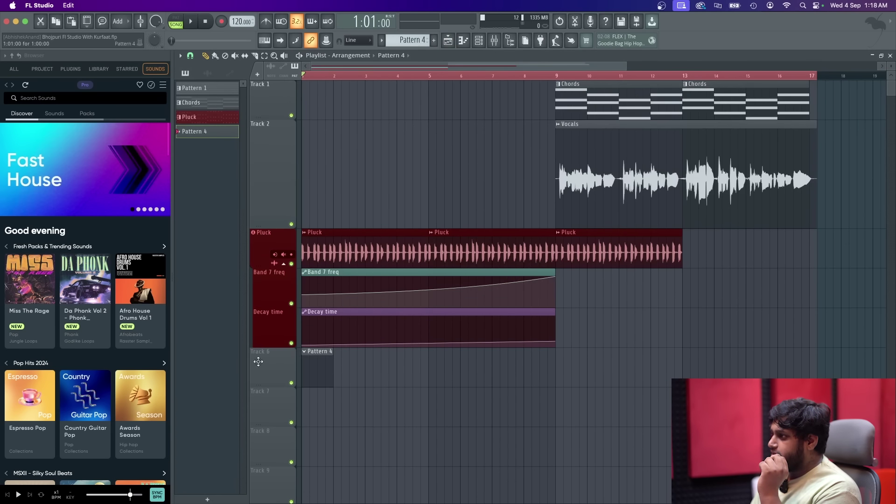
pyautogui.moveTo(333, 367); pyautogui.dragTo(428, 371)
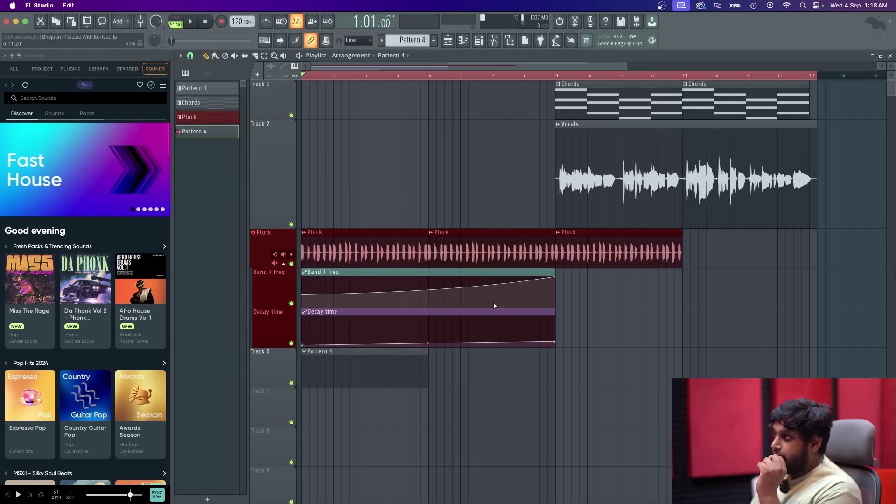
# Open SwarPlug's piano roll for Pattern 4 and audition the Shehnai's keys from the high octave downward.
pyautogui.click(483, 41)
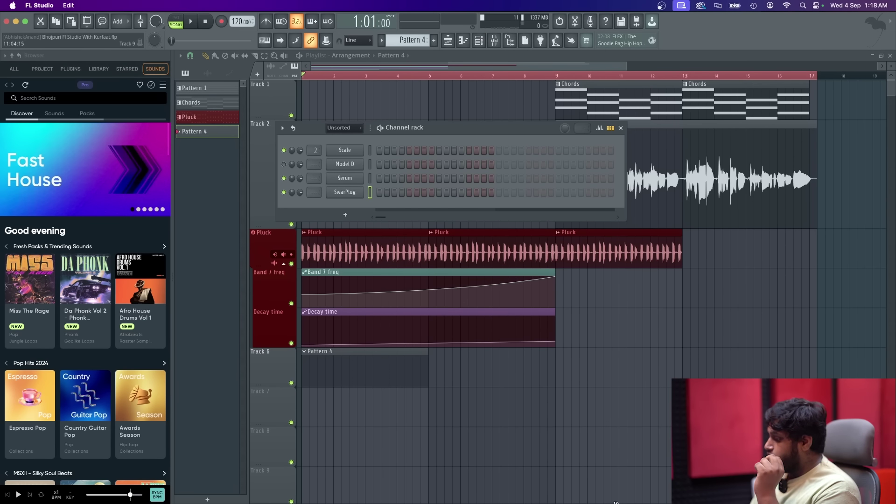
pyautogui.rightClick(364, 191)
pyautogui.click(379, 191)
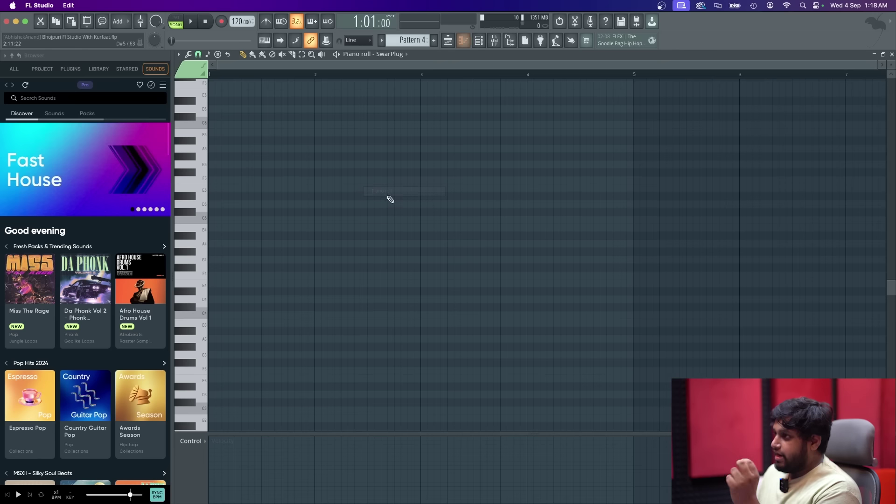
pyautogui.scroll(3, 252, 259)
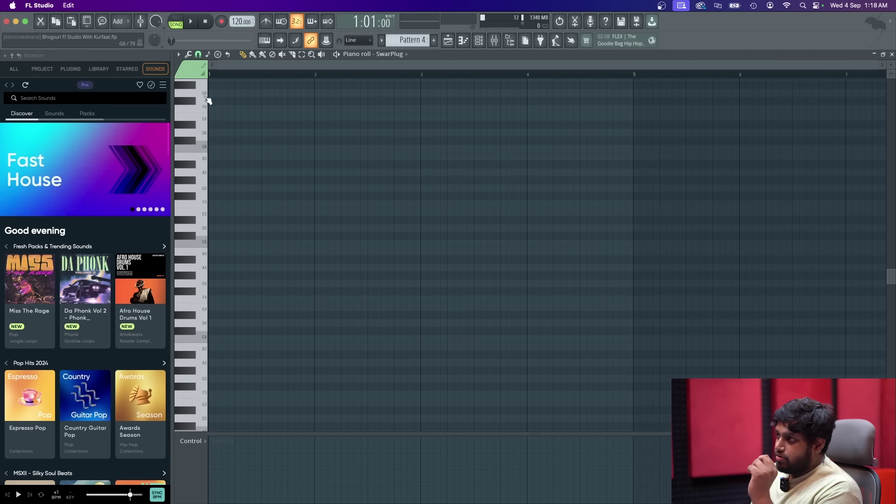
pyautogui.moveTo(205, 88); pyautogui.dragTo(208, 375)
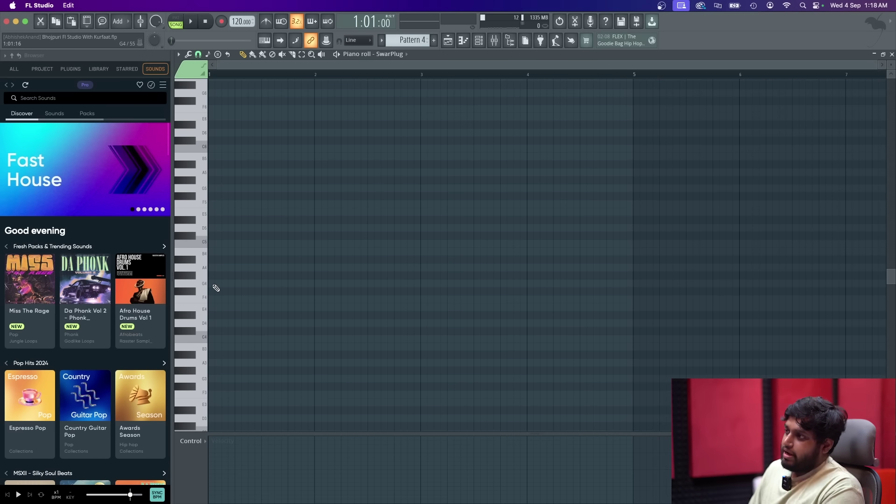
pyautogui.click(216, 252)
pyautogui.click(230, 244)
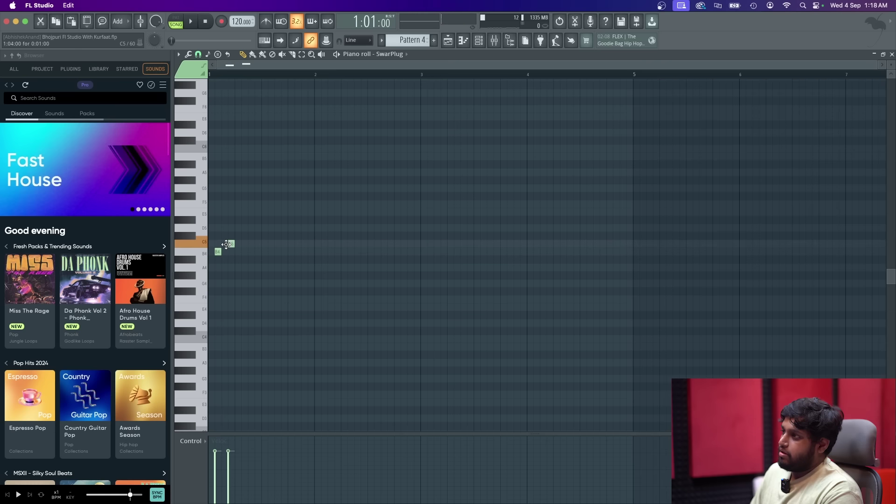
pyautogui.click(236, 228)
pyautogui.click(244, 211)
pyautogui.click(258, 204)
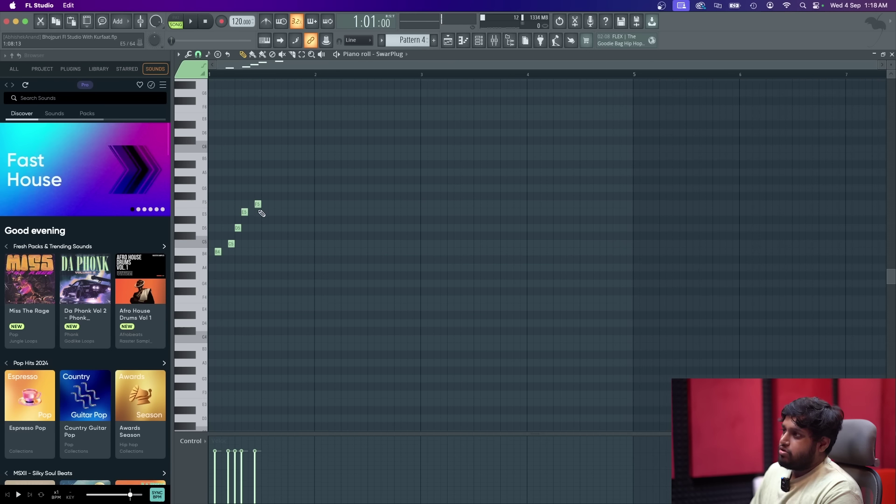
pyautogui.click(264, 212)
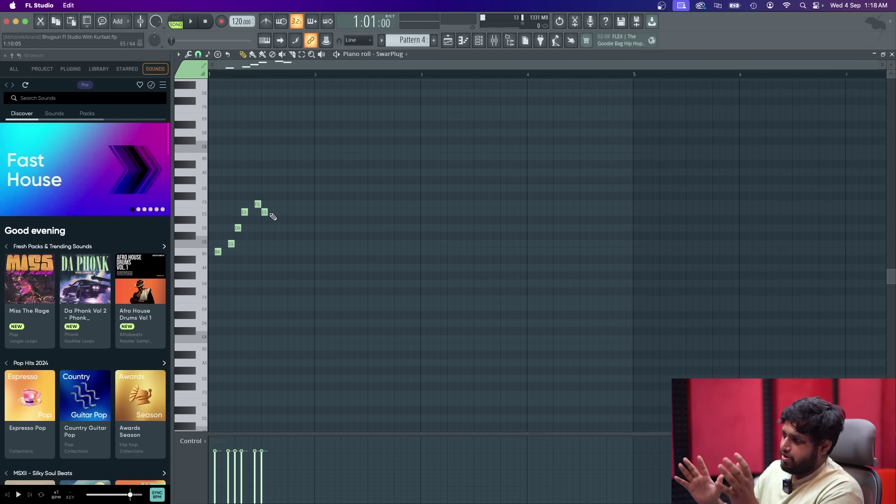
pyautogui.hotkey('ctrl', 'a')
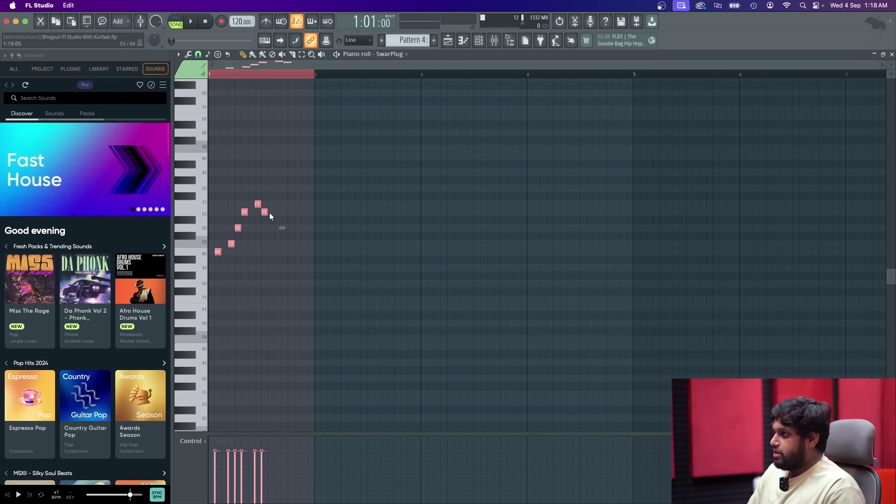
pyautogui.press('Delete')
# Return to SwarPlug's piano roll, add a note at the start of bar 1 and move it to A5 with a three-step length.
pyautogui.click(447, 40)
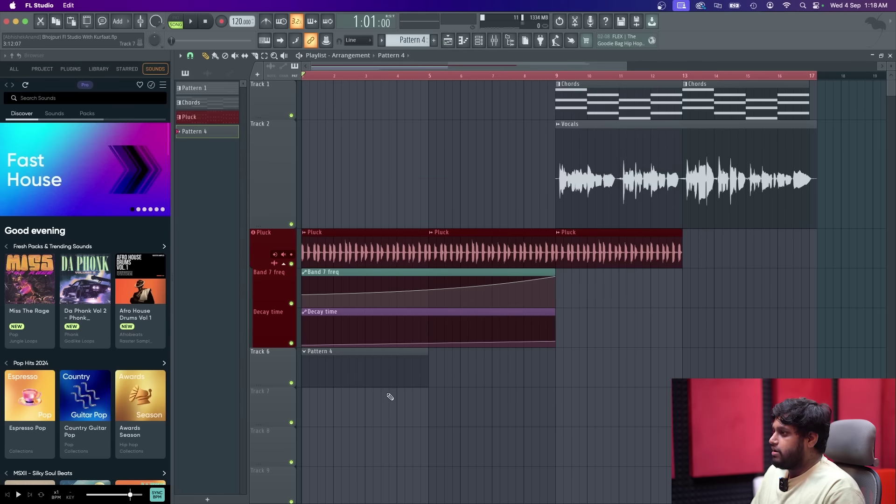
pyautogui.click(479, 40)
pyautogui.click(25, 22)
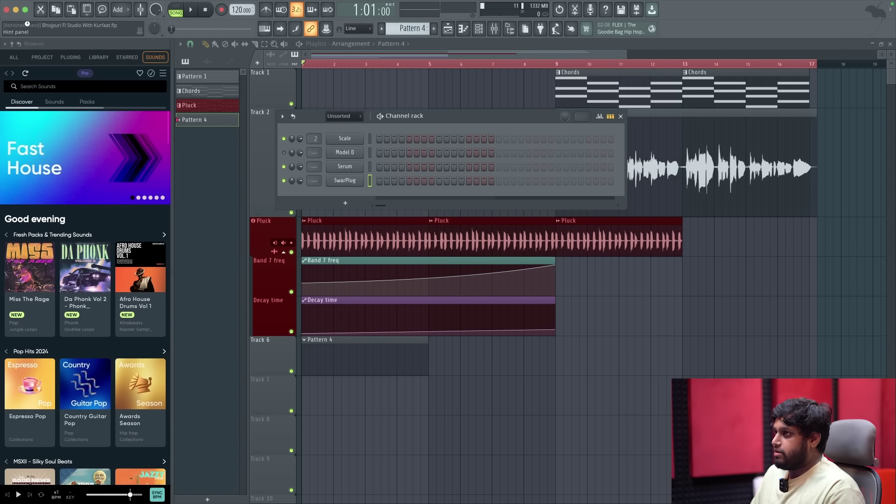
pyautogui.press('F7')
pyautogui.click(211, 192)
pyautogui.moveTo(212, 193); pyautogui.dragTo(232, 189)
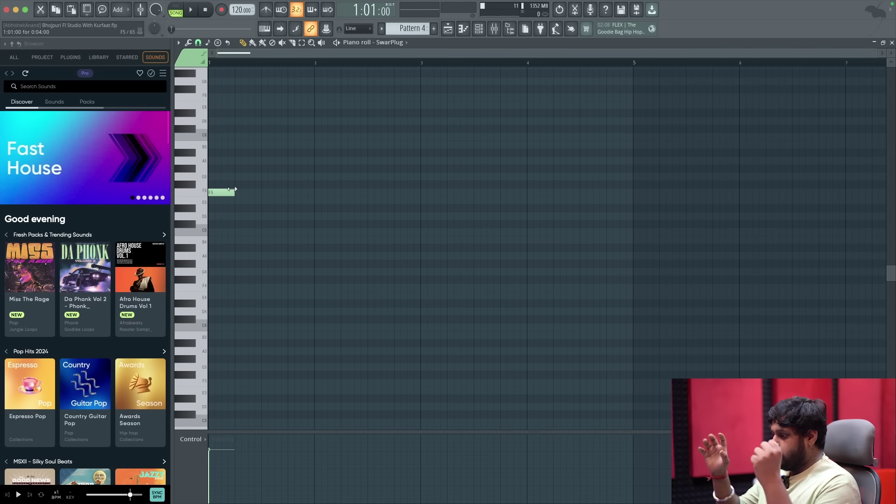
pyautogui.click(224, 189)
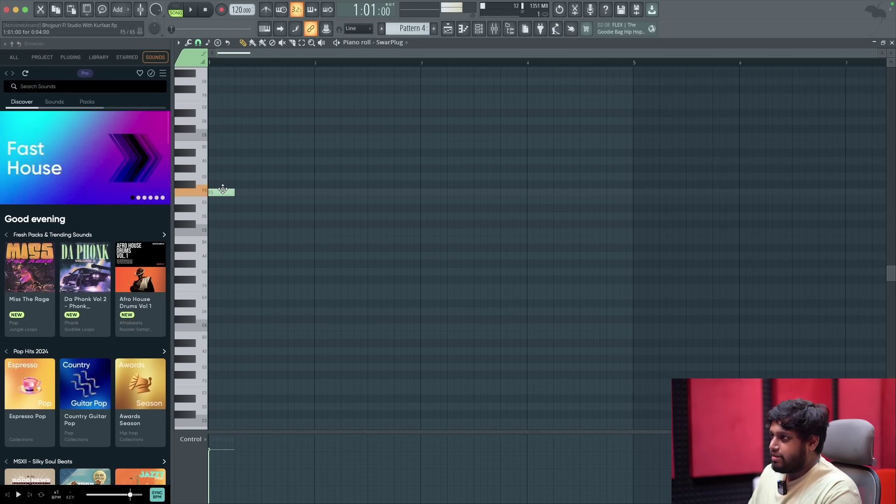
pyautogui.moveTo(223, 189); pyautogui.dragTo(200, 161)
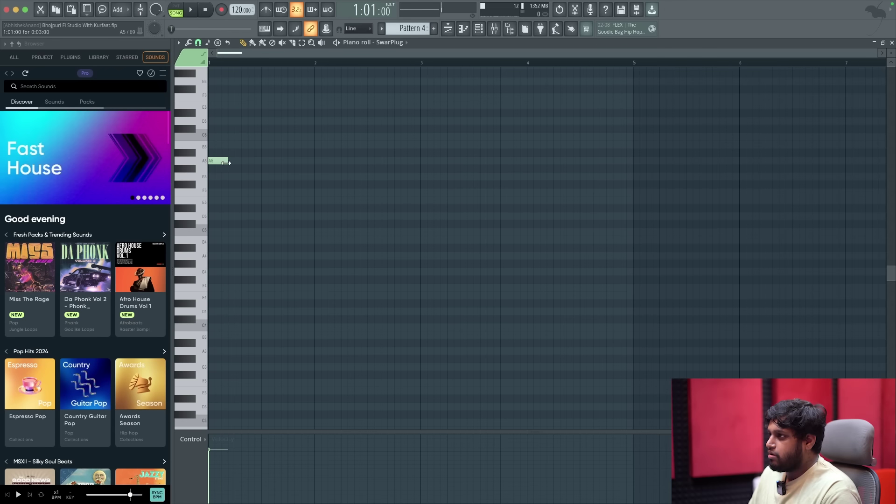
# Add short E5 and F5 notes at the start of bar 1 and move the long A5 note directly after them.
pyautogui.keyDown('ctrl'); pyautogui.scroll(4, 222, 180); pyautogui.keyUp('ctrl')
pyautogui.click(222, 178)
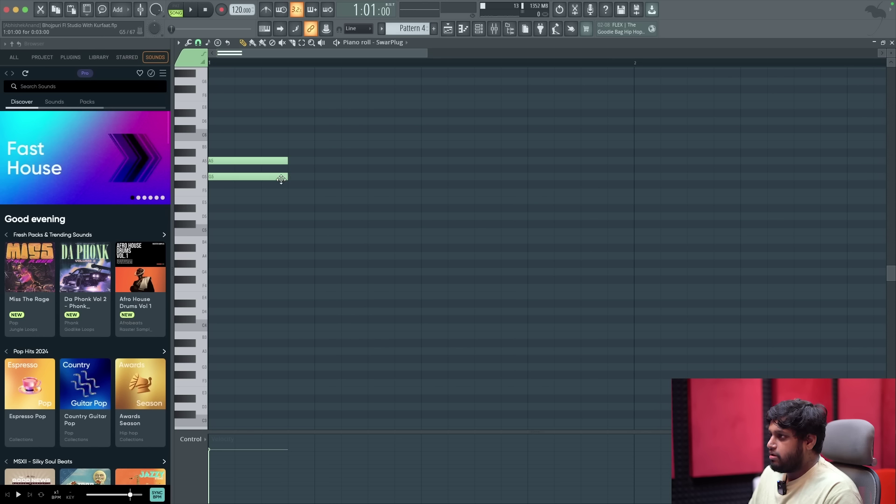
pyautogui.moveTo(286, 179); pyautogui.dragTo(209, 201)
pyautogui.click(220, 192)
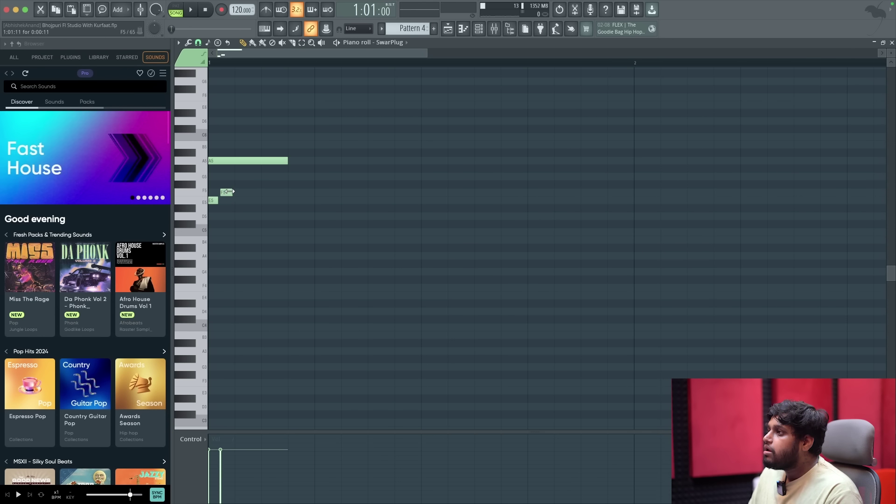
pyautogui.moveTo(228, 159); pyautogui.dragTo(254, 160)
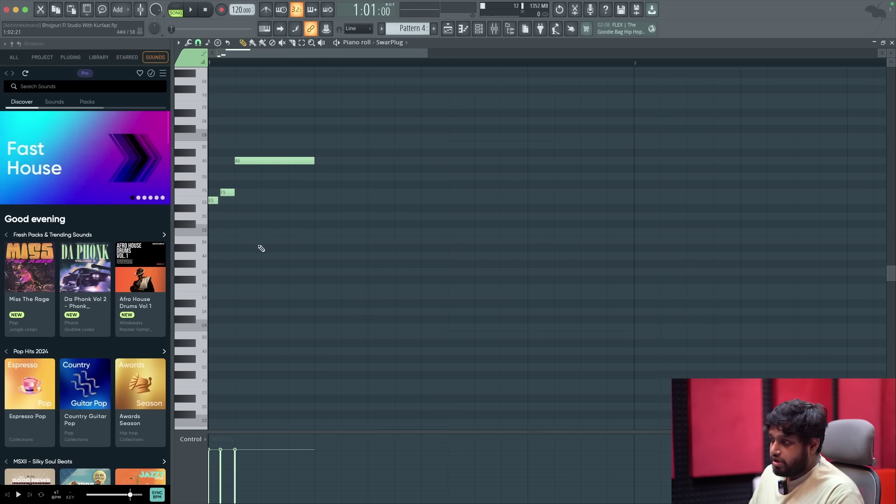
pyautogui.moveTo(240, 216); pyautogui.dragTo(267, 217)
pyautogui.moveTo(339, 215); pyautogui.dragTo(285, 212)
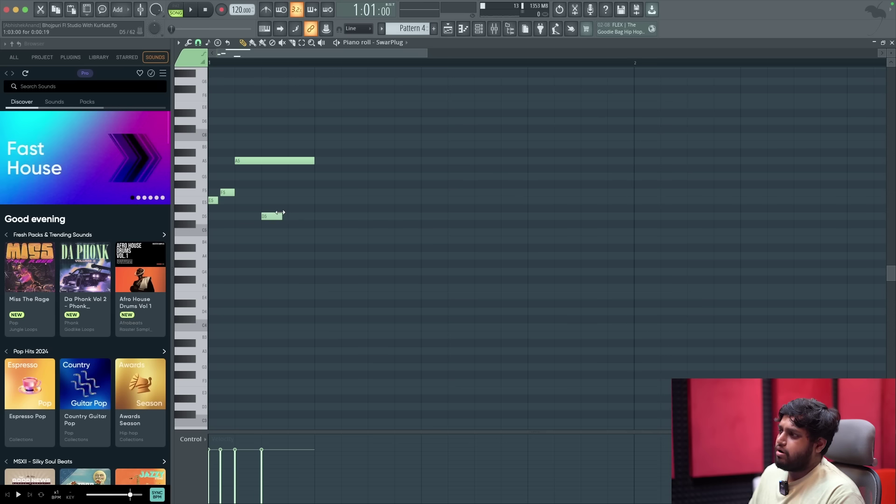
pyautogui.rightClick(272, 216)
# Shorten the A5 note to about one step and follow it with equally long G5, F5 and D5 notes, checking by playback.
pyautogui.press('space')
pyautogui.press('space')
pyautogui.moveTo(316, 162); pyautogui.dragTo(265, 162)
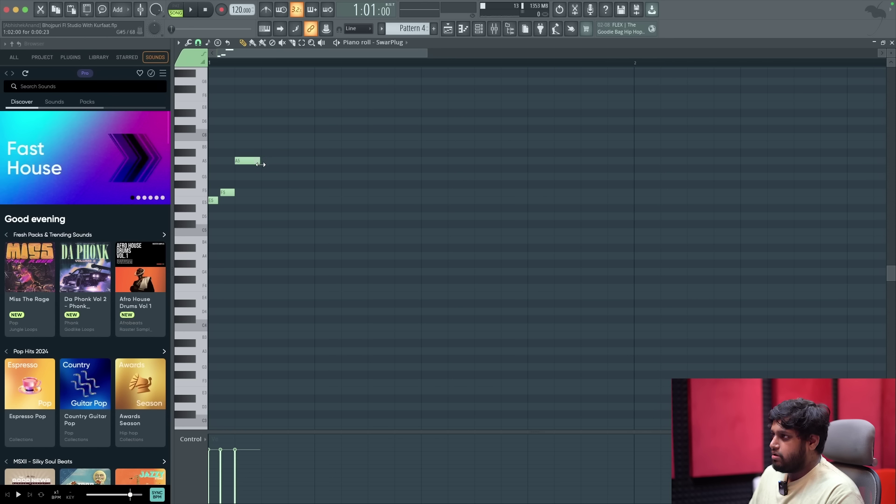
pyautogui.click(264, 177)
pyautogui.press('space')
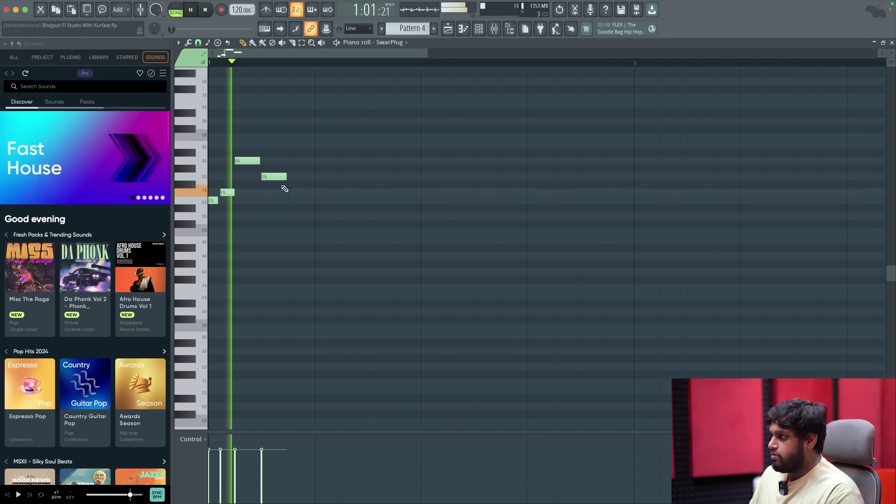
pyautogui.click(291, 193)
pyautogui.press('space')
pyautogui.moveTo(319, 209); pyautogui.dragTo(322, 215)
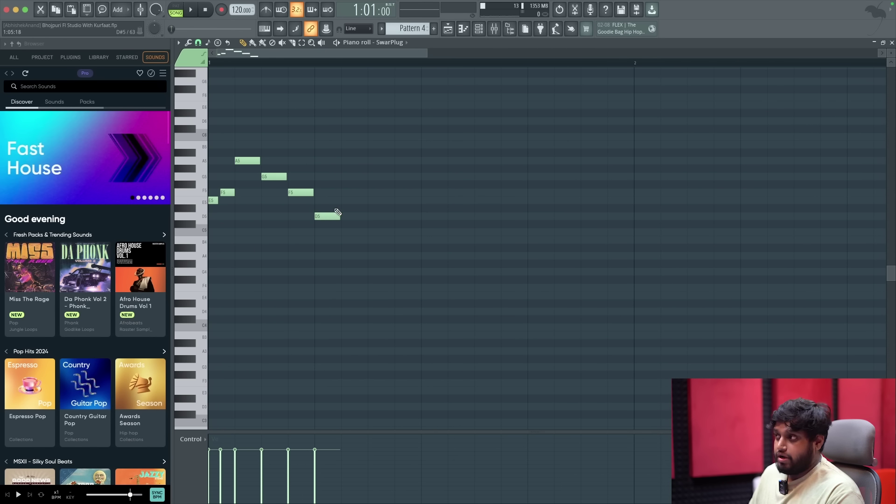
# Continue the Shehnai melody with an E5 and a G5 note, each about two steps long, while playing the song back.
pyautogui.press('space')
pyautogui.click(348, 201)
pyautogui.press('space')
pyautogui.moveTo(367, 200); pyautogui.dragTo(393, 201)
pyautogui.press('space')
pyautogui.click(397, 176)
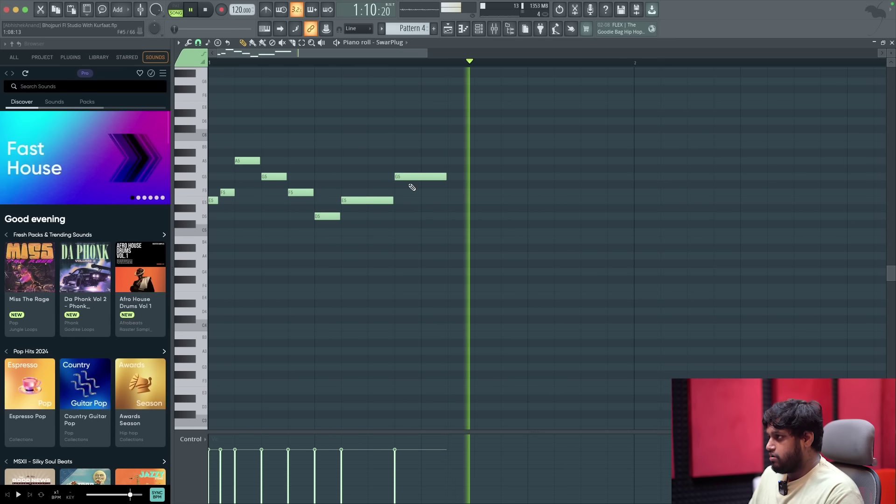
# Delete the long G5 note, shorten the last E5 to about one step, and add one-step A5 notes at steps 11 and 15 of bar 1.
pyautogui.rightClick(413, 177)
pyautogui.moveTo(392, 201); pyautogui.dragTo(367, 201)
pyautogui.press('space')
pyautogui.press('space')
pyautogui.click(487, 162)
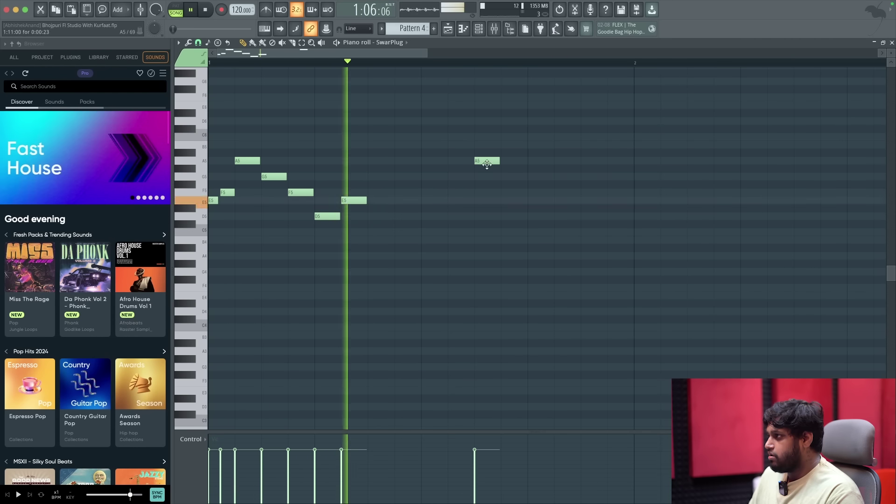
pyautogui.click(593, 162)
pyautogui.press('space')
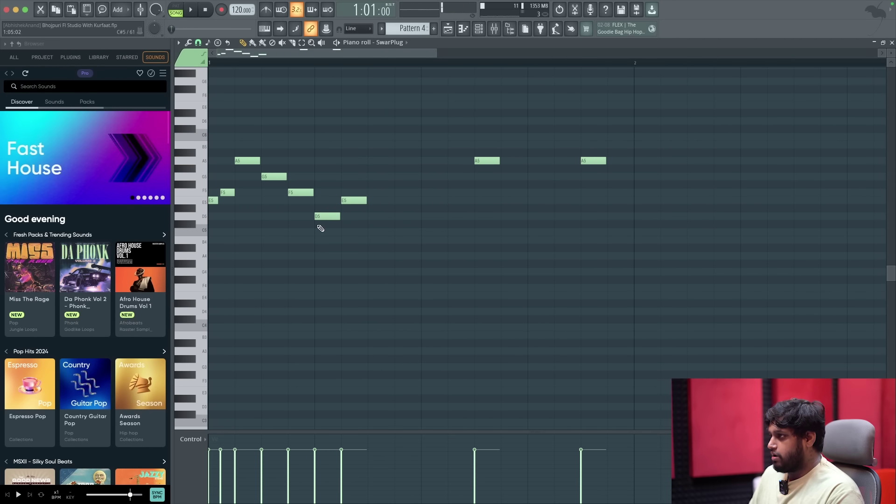
# Duplicate all the melody notes of bar 1 into bar 2.
pyautogui.scroll(-3, 321, 228)
pyautogui.hotkey('ctrl', 'a')
pyautogui.hotkey('ctrl', 'b')
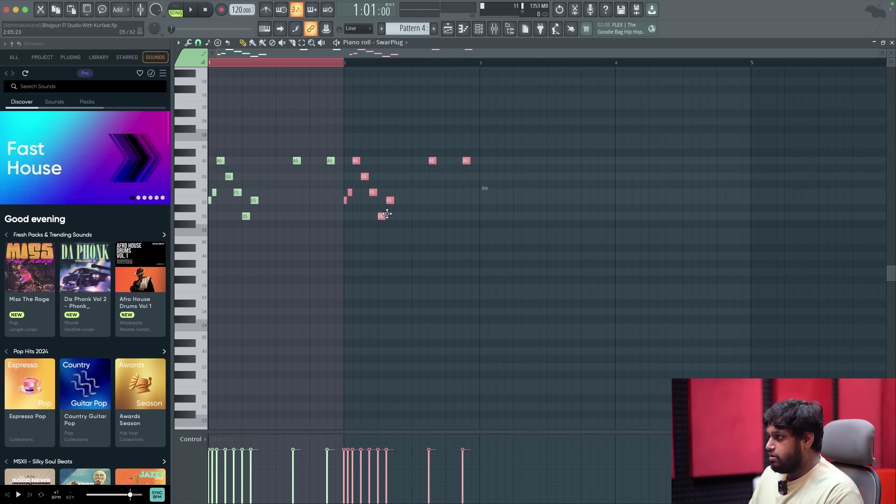
pyautogui.scroll(2, 347, 219)
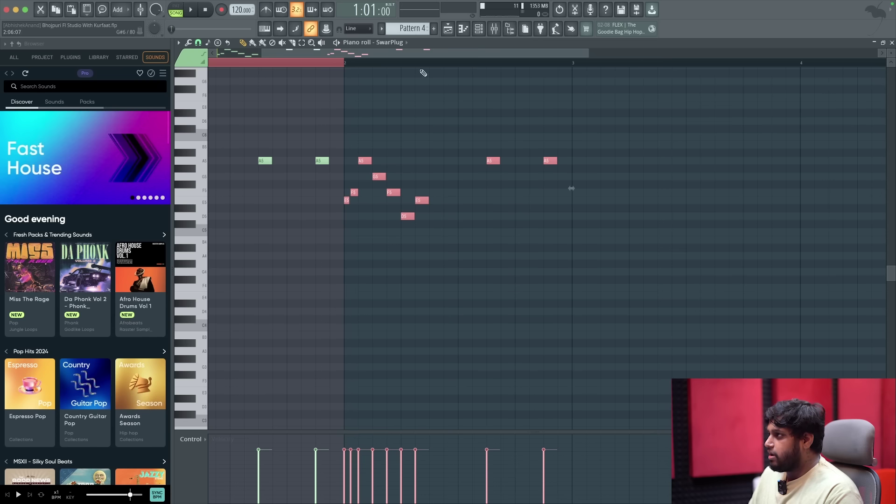
# Check the chords in the Pluck pattern, return to Pattern 4 and lower all the bar 2 notes by two semitones.
pyautogui.scroll(-1, 412, 29)
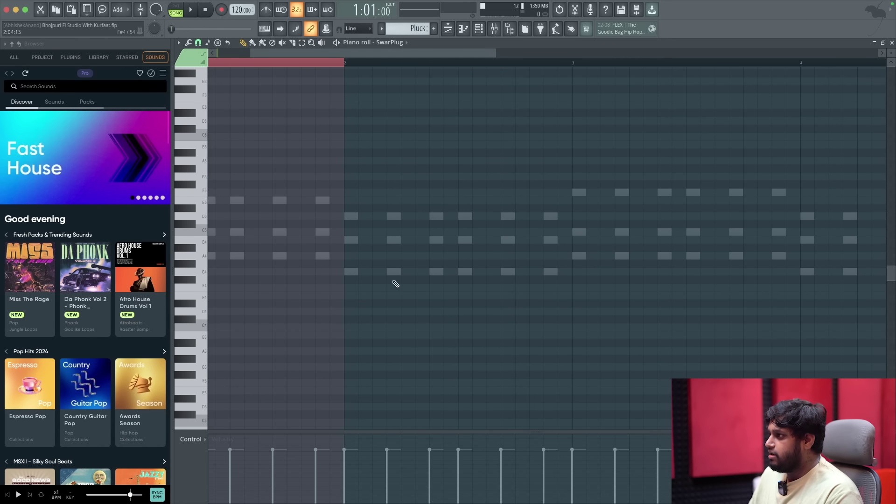
pyautogui.click(352, 277)
pyautogui.hotkey('ctrl', 'z')
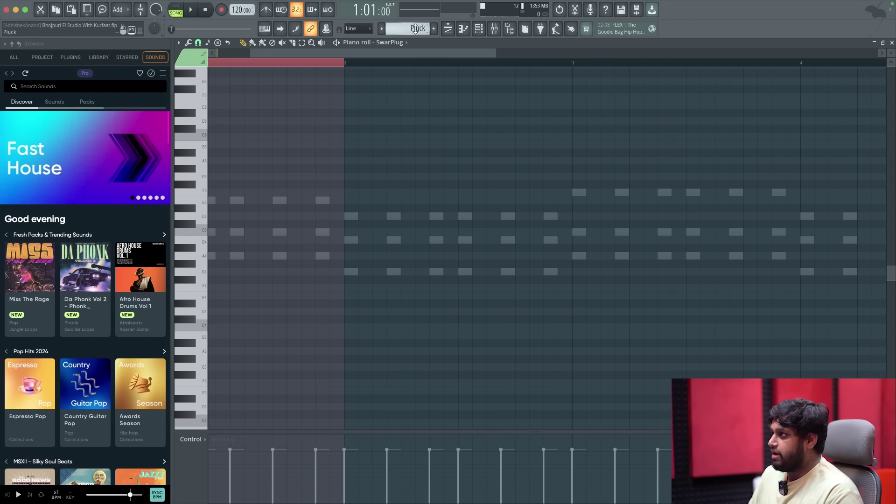
pyautogui.scroll(1, 412, 28)
pyautogui.scroll(1, 360, 208)
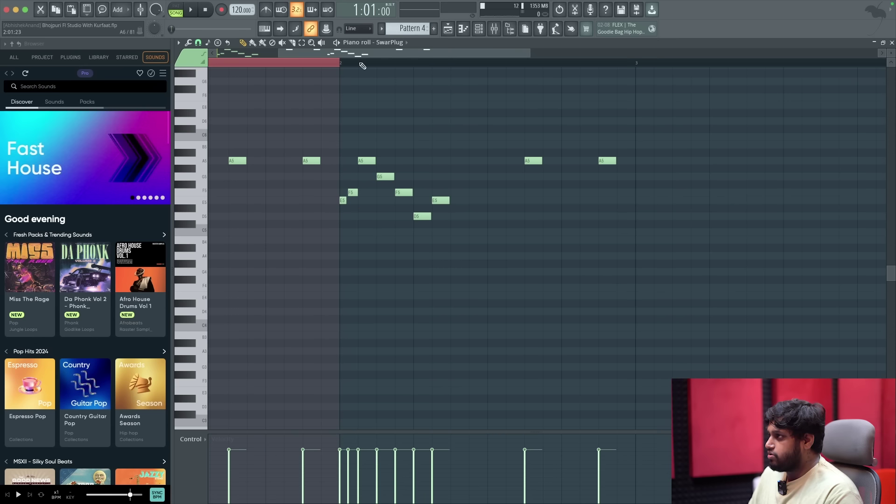
pyautogui.click(304, 44)
pyautogui.moveTo(342, 150); pyautogui.dragTo(651, 237)
pyautogui.press('Down')
pyautogui.press('Down')
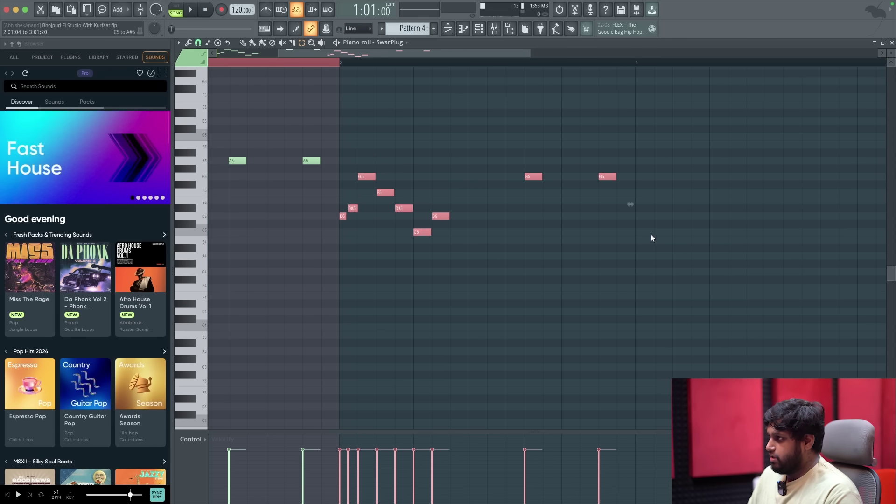
# Raise both D#5 notes in bar 2 to E5 and play back the two-bar melody.
pyautogui.click(354, 208)
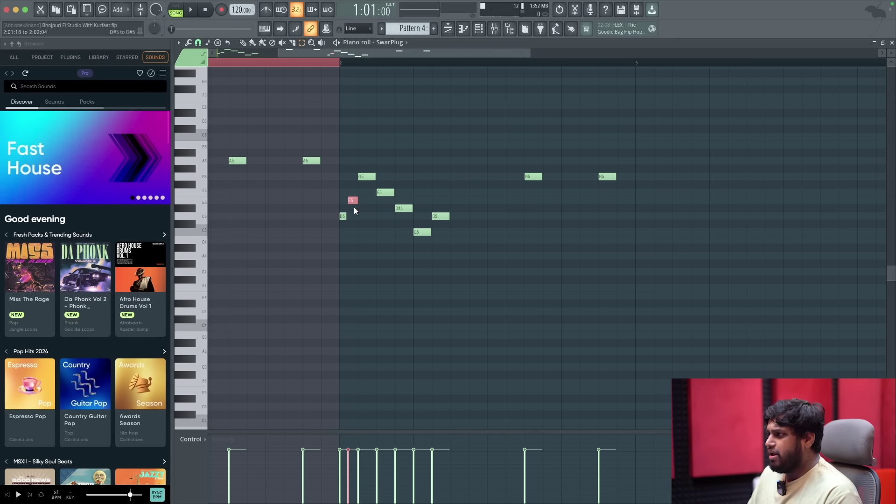
pyautogui.click(406, 208)
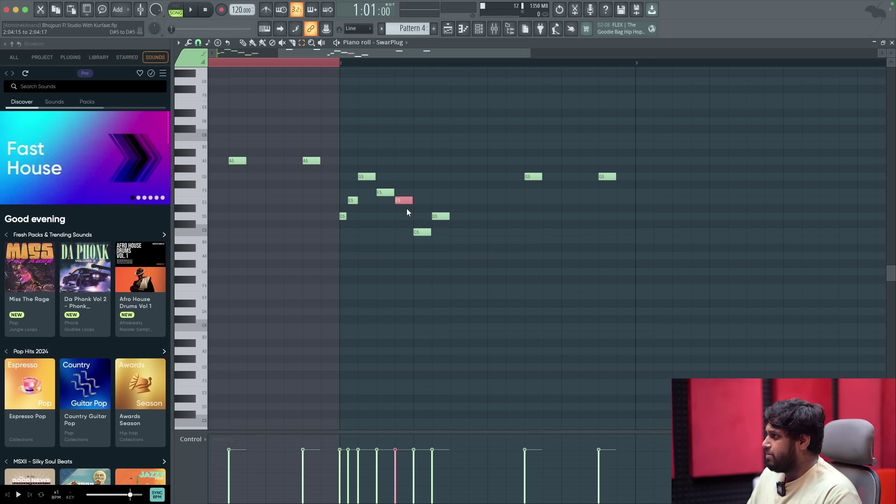
pyautogui.click(420, 231)
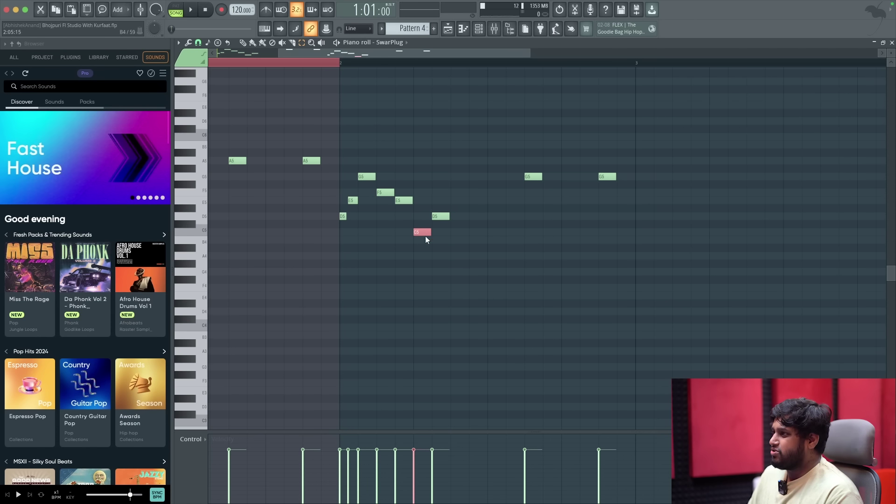
pyautogui.hotkey('ctrl', 'a')
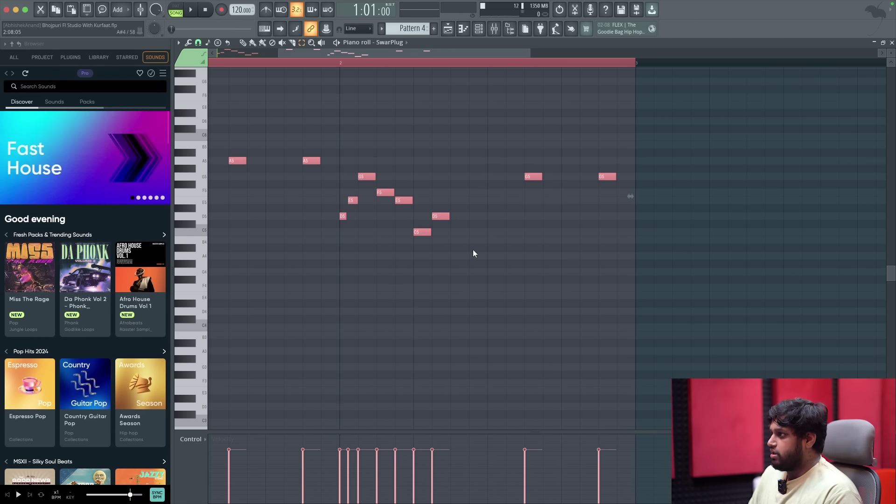
pyautogui.press('space')
pyautogui.scroll(-3, 475, 251)
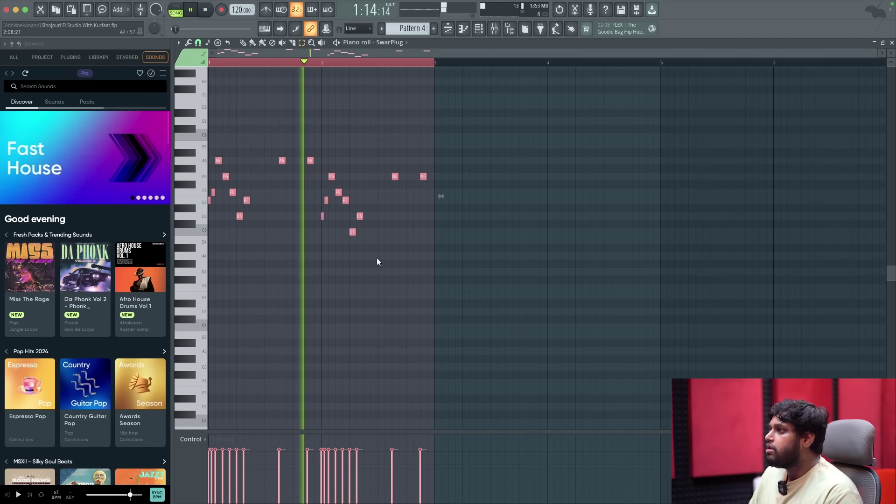
pyautogui.press('space')
# Copy the whole bar 2 phrase to the start of bar 3 at the same pitches.
pyautogui.moveTo(498, 252)
pyautogui.mouseDown()
pyautogui.moveTo(360, 206)
pyautogui.moveTo(320, 166)
pyautogui.mouseUp()
pyautogui.scroll(3, 347, 203)
pyautogui.scroll(2, 343, 224)
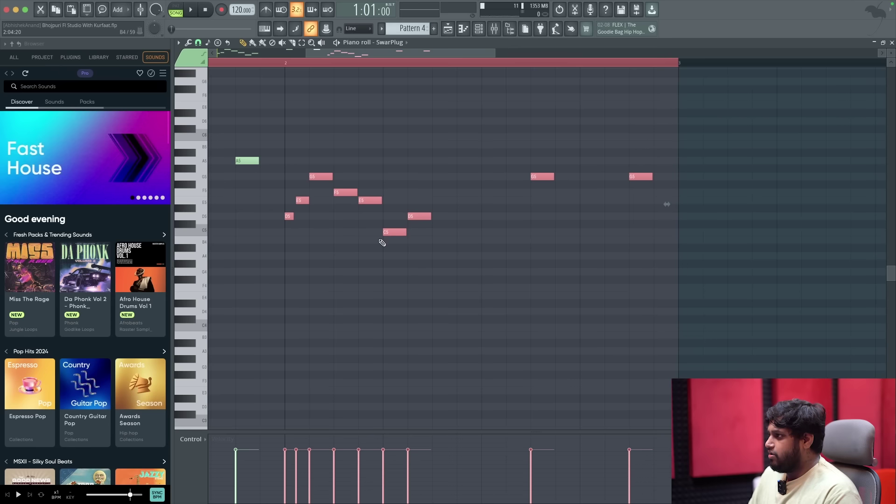
pyautogui.scroll(-1, 381, 240)
pyautogui.moveTo(393, 234); pyautogui.dragTo(722, 220)
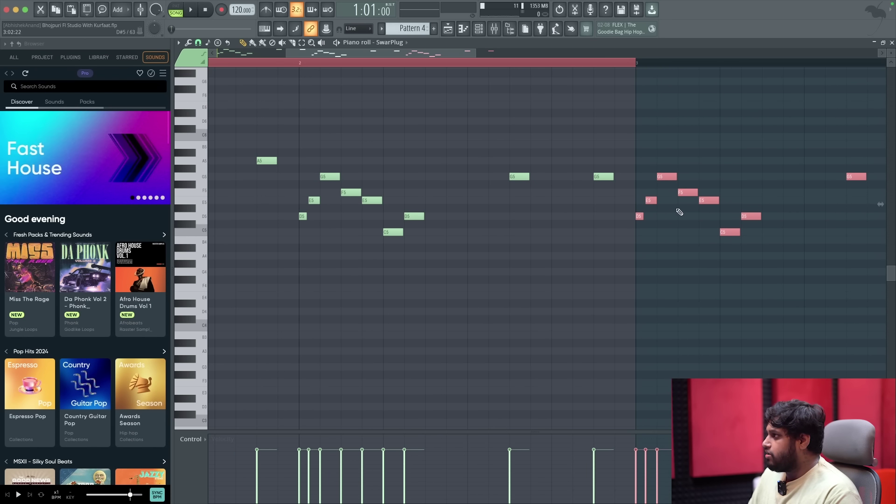
# Lower the copied bar 3 phrase by two semitones, so its first note is C5, and briefly play the song.
pyautogui.scroll(2, 679, 212)
pyautogui.moveTo(666, 177); pyautogui.dragTo(666, 197)
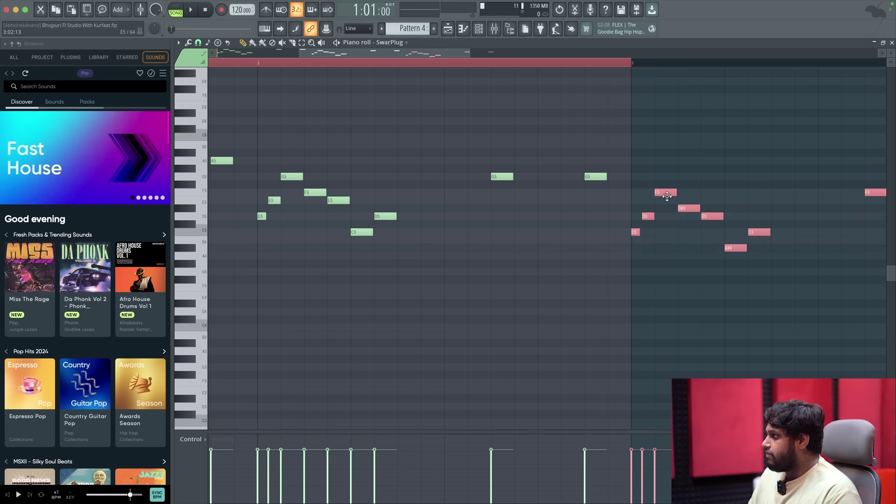
pyautogui.scroll(-5, 566, 226)
pyautogui.hotkey('ctrl', 'a')
pyautogui.press('space')
pyautogui.press('space')
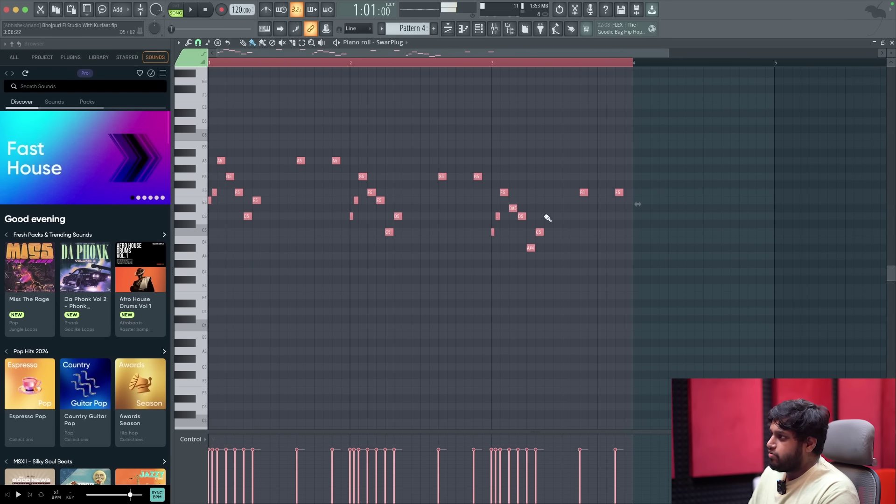
# Raise the D#5 in bar 3 to E5 and the A#4 to B4, and check the three bars by playback.
pyautogui.click(543, 255)
pyautogui.scroll(3, 531, 262)
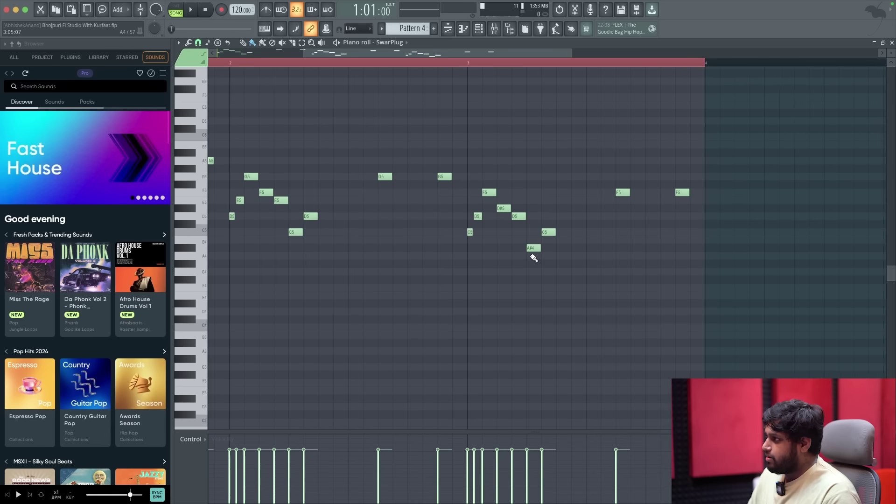
pyautogui.moveTo(502, 209); pyautogui.dragTo(502, 201)
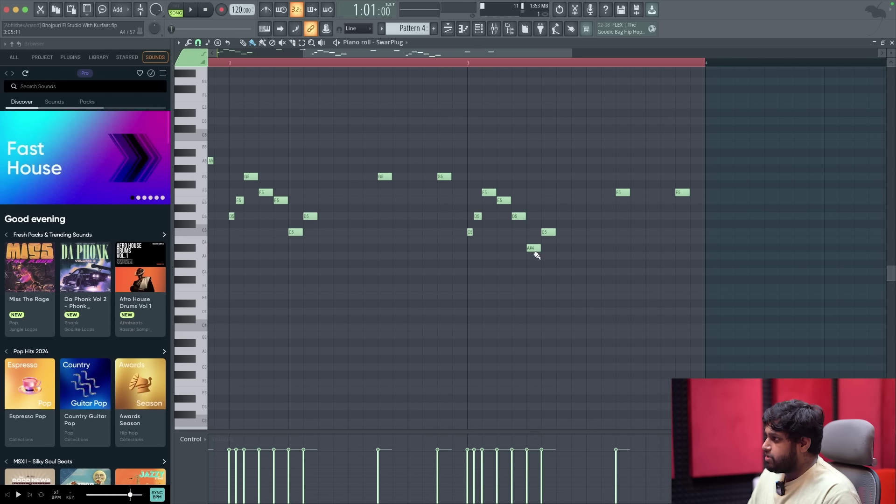
pyautogui.moveTo(533, 248)
pyautogui.mouseDown()
pyautogui.moveTo(544, 238)
pyautogui.moveTo(535, 241)
pyautogui.mouseUp()
pyautogui.scroll(-2, 540, 248)
pyautogui.press('space')
pyautogui.scroll(-1, 553, 225)
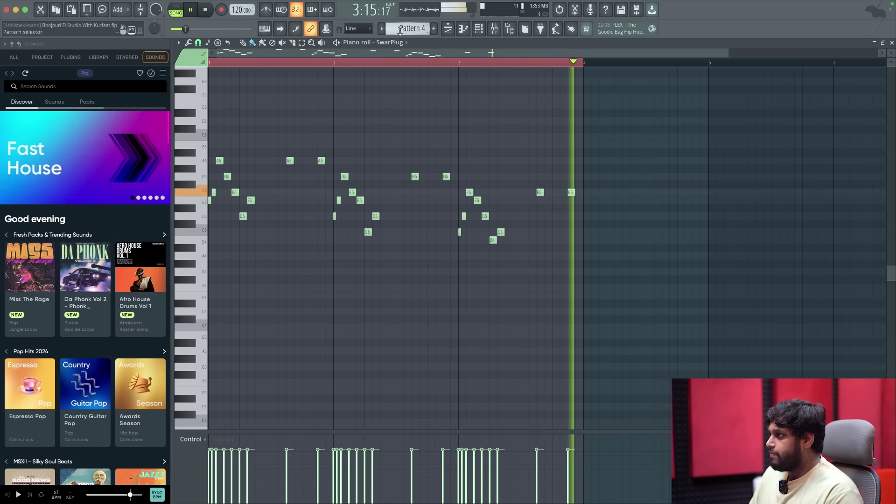
pyautogui.scroll(-1, 400, 30)
pyautogui.press('space')
# Check the Pluck pattern's chords for bar 4, return to Pattern 4 and copy the bar 2 phrase into bar 4.
pyautogui.scroll(-1, 399, 30)
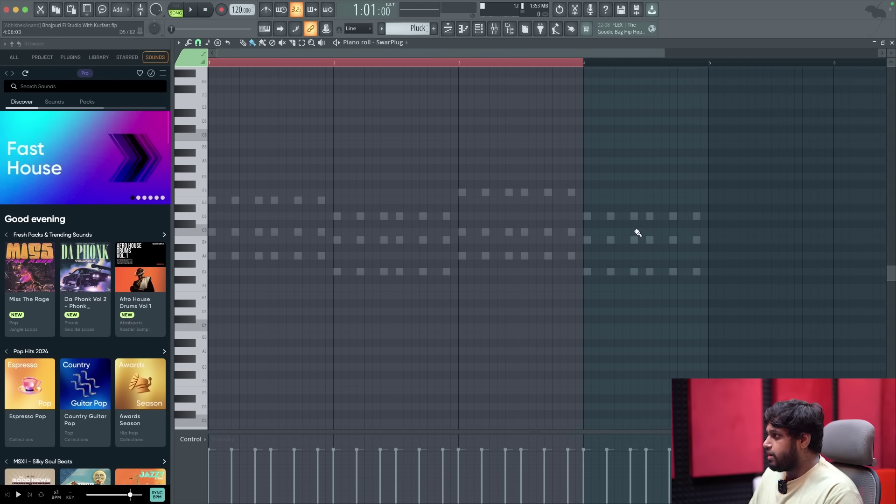
pyautogui.scroll(2, 410, 28)
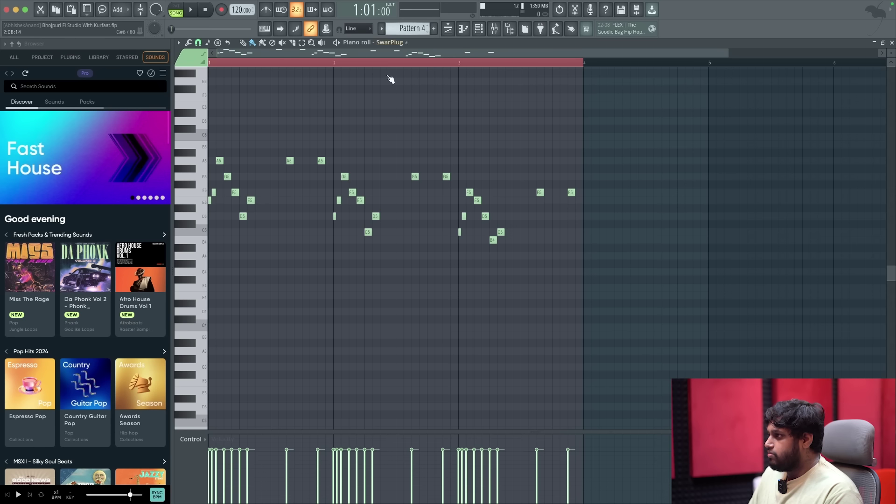
pyautogui.moveTo(330, 166); pyautogui.dragTo(455, 272)
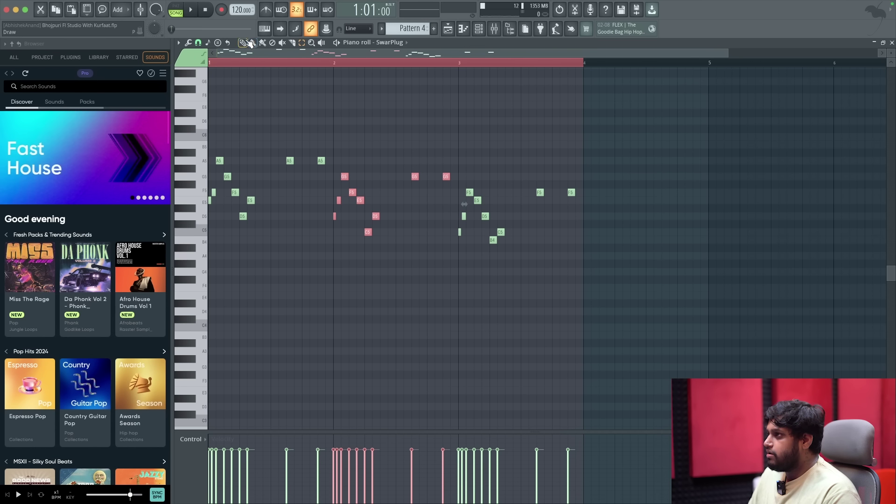
pyautogui.moveTo(368, 232); pyautogui.dragTo(617, 234)
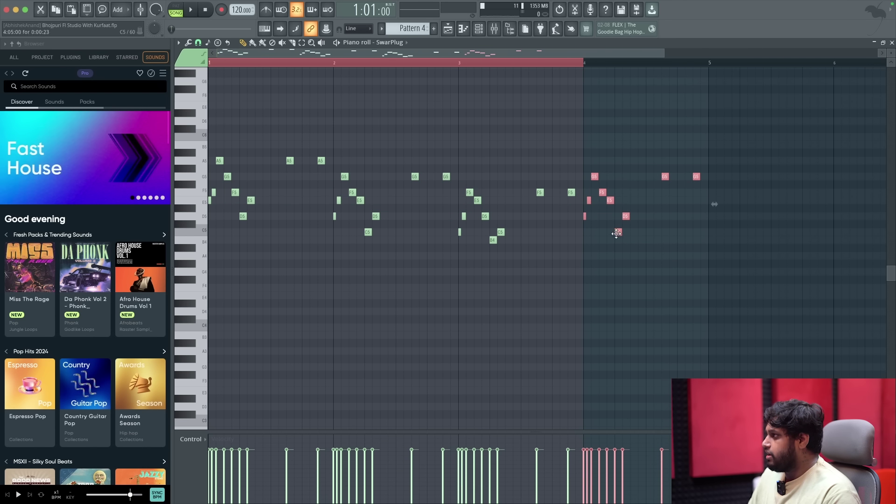
pyautogui.scroll(4, 637, 244)
pyautogui.click(666, 254)
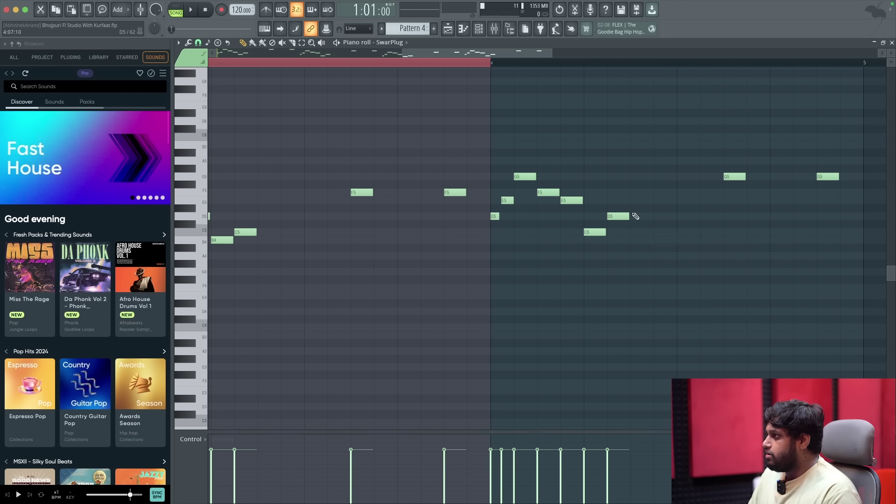
# Rework bar 4 after its first G5 into consecutive one-step A5, B5, A5, G5, E5 and D5 notes, removing the old D5.
pyautogui.moveTo(548, 190); pyautogui.dragTo(548, 160)
pyautogui.click(566, 200)
pyautogui.moveTo(566, 199); pyautogui.dragTo(566, 145)
pyautogui.click(588, 161)
pyautogui.click(616, 176)
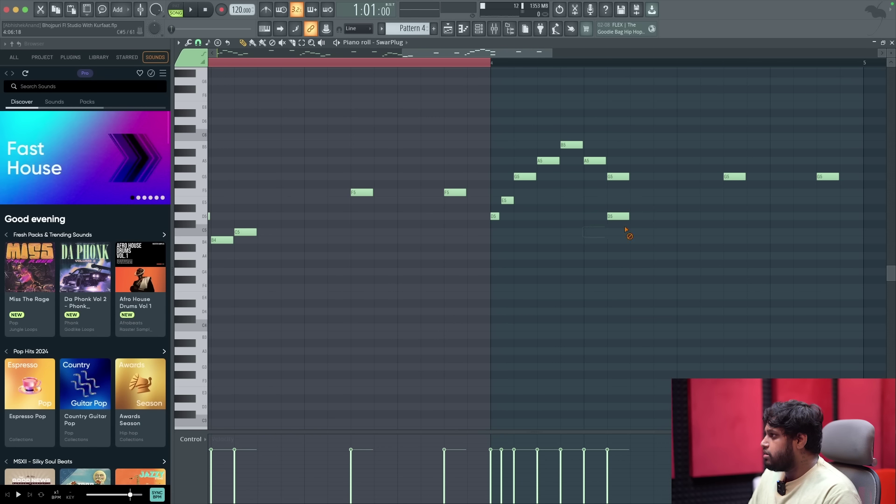
pyautogui.click(635, 201)
pyautogui.click(658, 217)
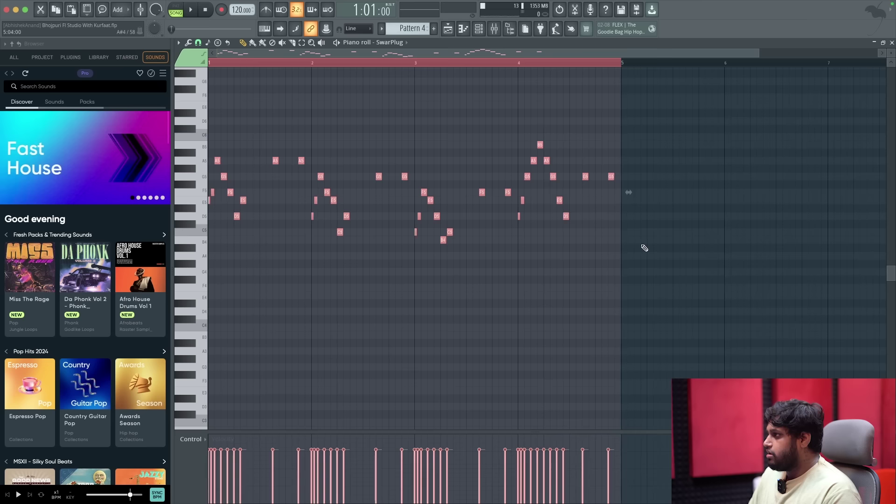
# Play back the four-bar melody, try lengthening all its notes slightly together, and undo the length change.
pyautogui.press('space')
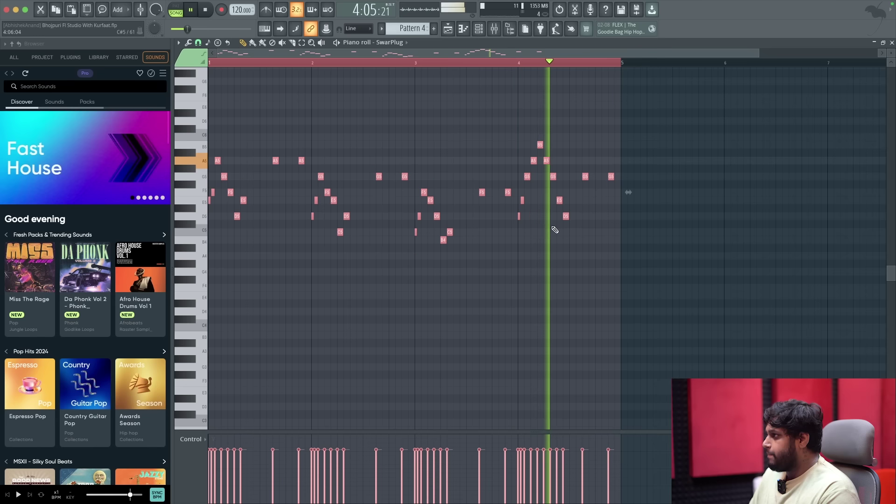
pyautogui.press('space')
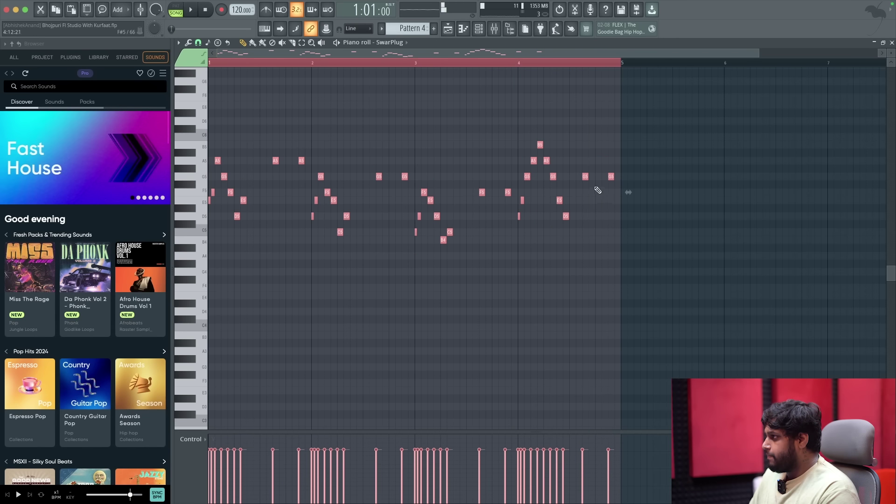
pyautogui.moveTo(587, 177); pyautogui.dragTo(591, 177)
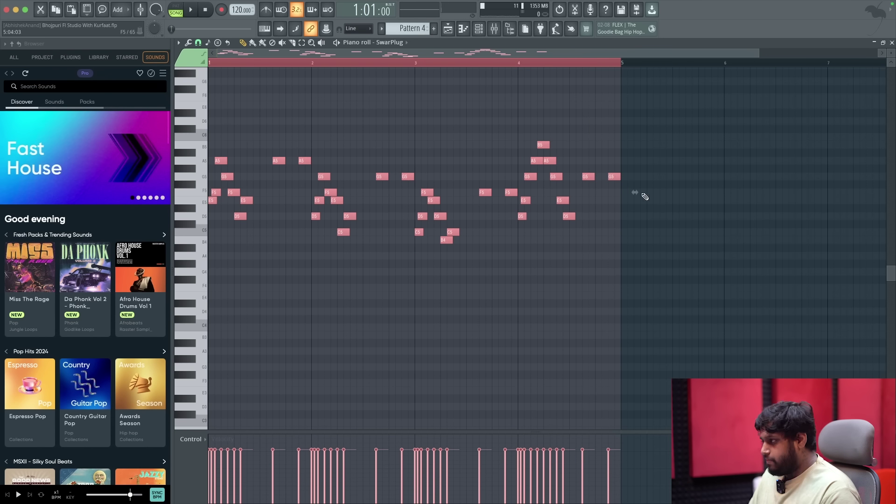
pyautogui.hotkey('ctrl', 'z')
# Shorten the descending A5, G5, E5 and D5 notes in bar 4 together and play back the bar.
pyautogui.scroll(3, 557, 214)
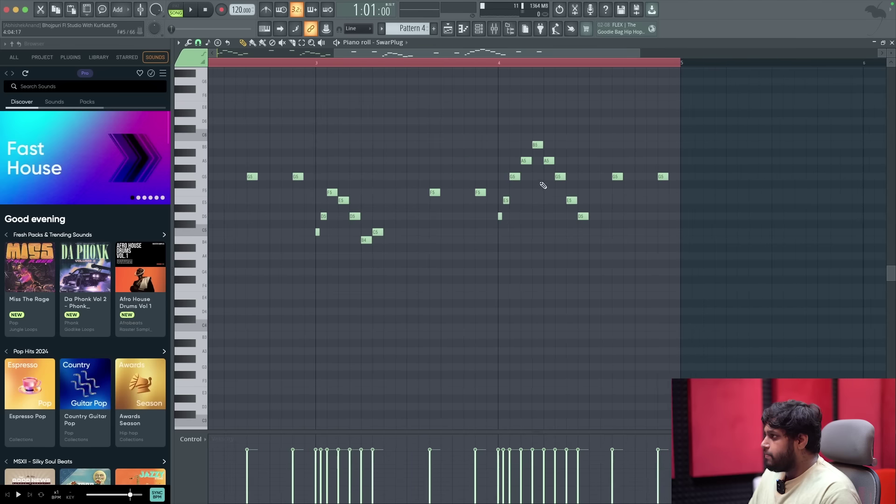
pyautogui.scroll(1, 477, 113)
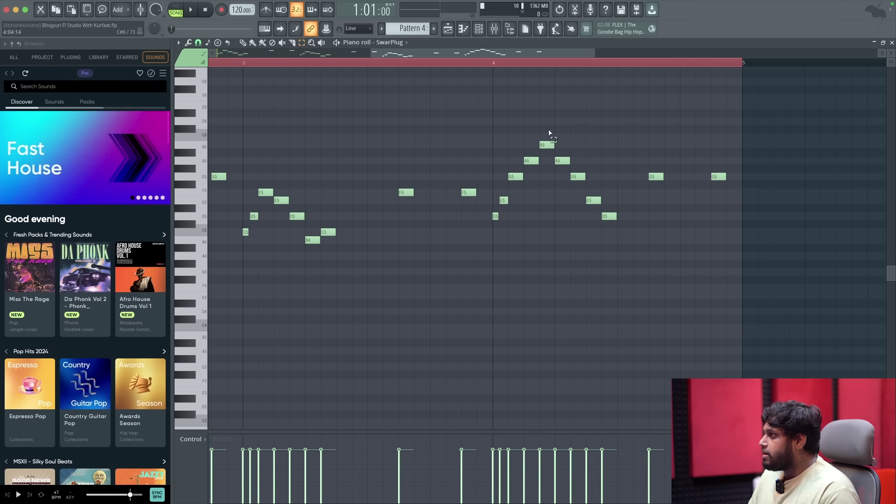
pyautogui.moveTo(560, 142); pyautogui.dragTo(626, 231)
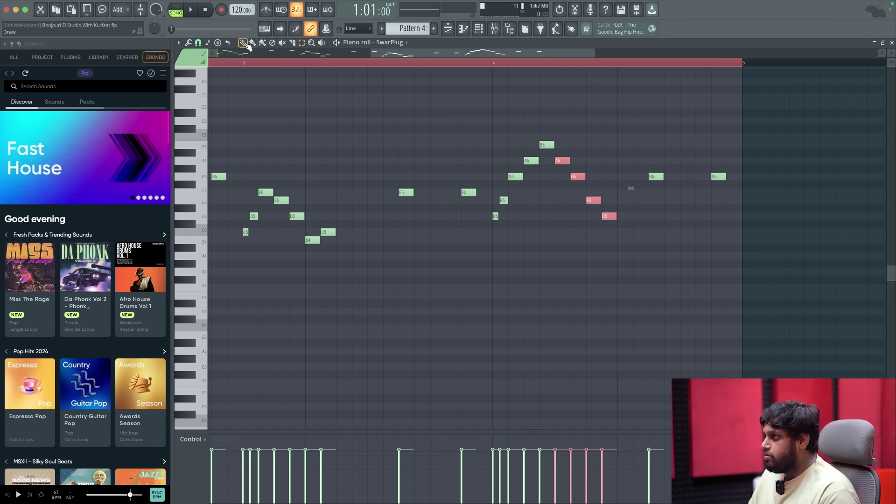
pyautogui.click(564, 161)
pyautogui.click(561, 154)
pyautogui.click(302, 43)
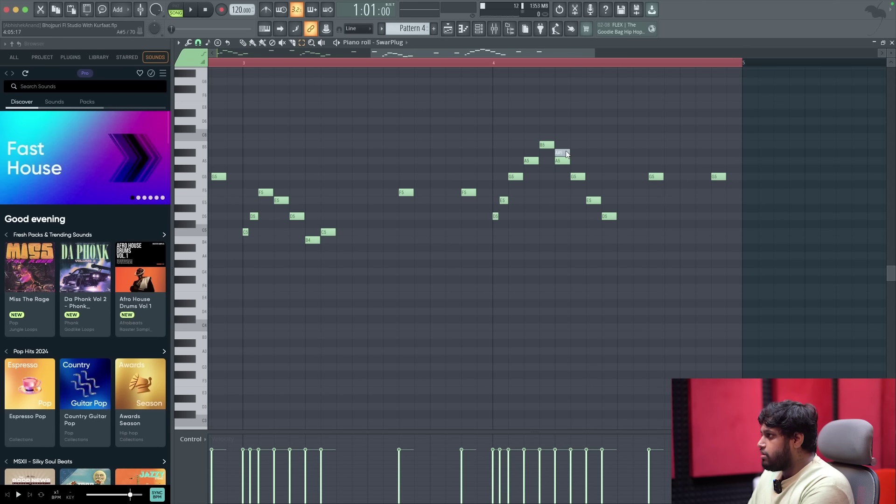
pyautogui.moveTo(561, 150); pyautogui.dragTo(628, 247)
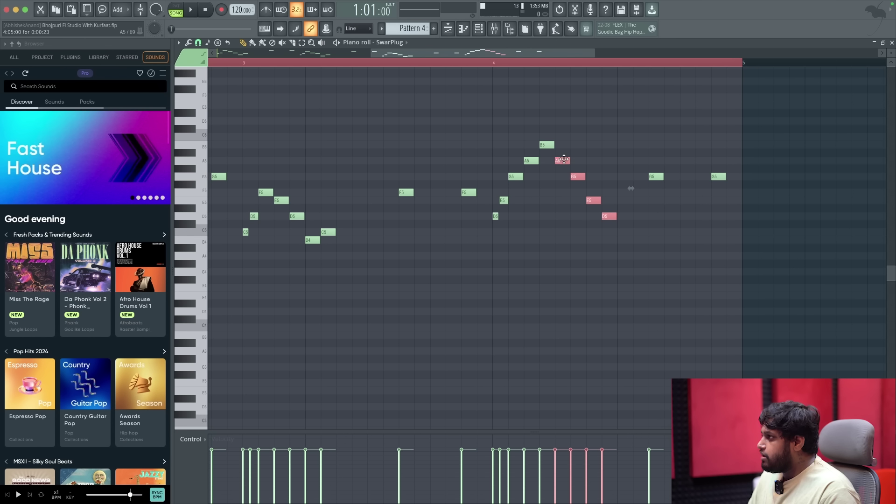
pyautogui.press('space')
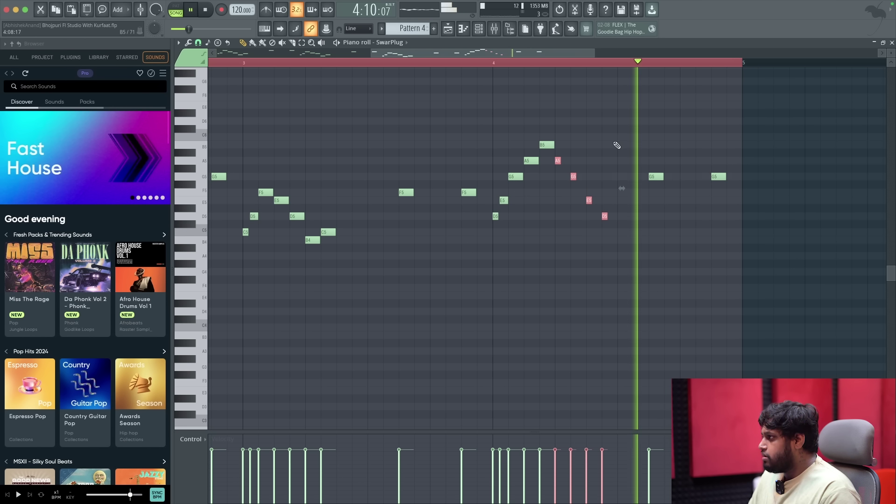
pyautogui.press('space')
# Shorten bar 4's rising A5 and turn the peak B5 into three short separate B5 notes.
pyautogui.scroll(2, 579, 152)
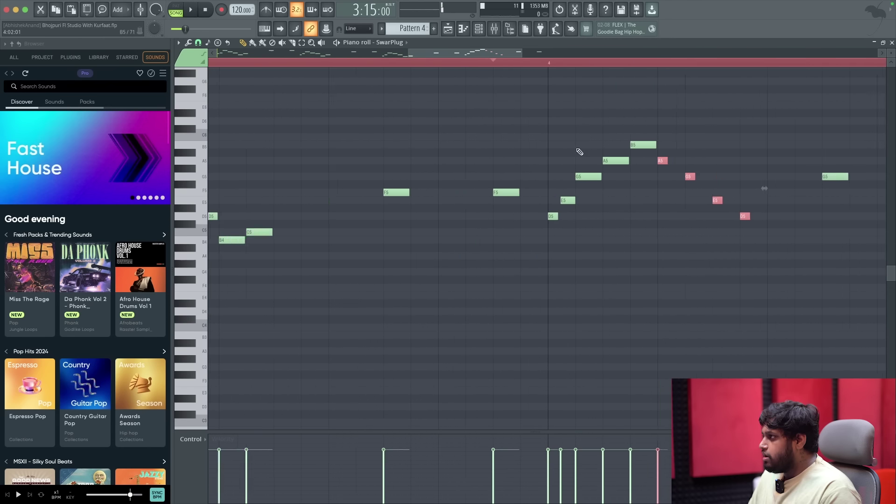
pyautogui.scroll(1, 580, 152)
pyautogui.scroll(-1, 457, 116)
pyautogui.click(597, 161)
pyautogui.click(607, 162)
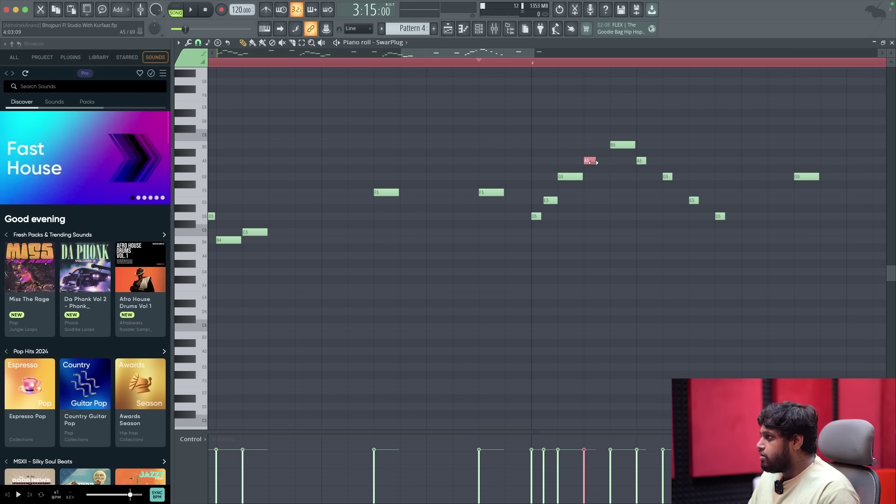
pyautogui.click(601, 145)
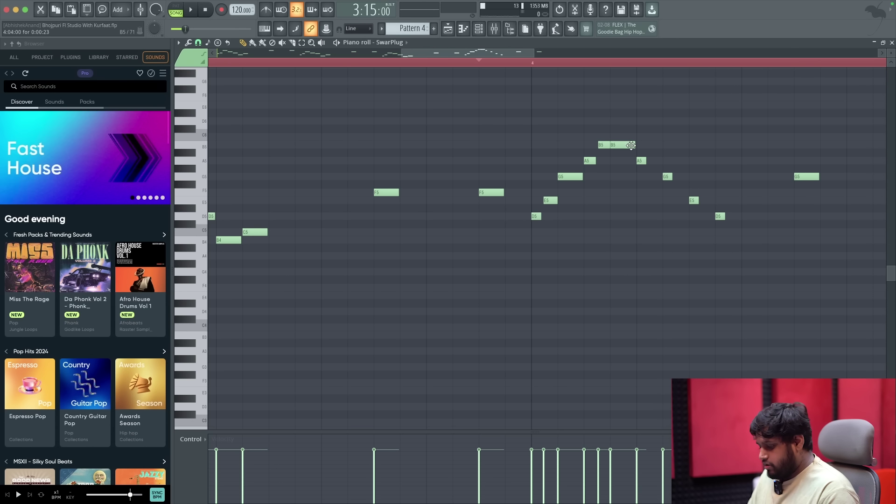
pyautogui.click(624, 145)
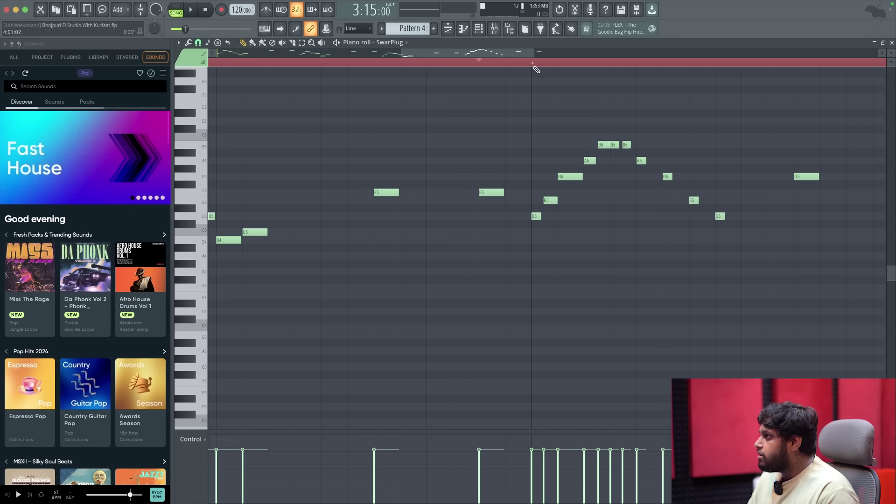
pyautogui.press('space')
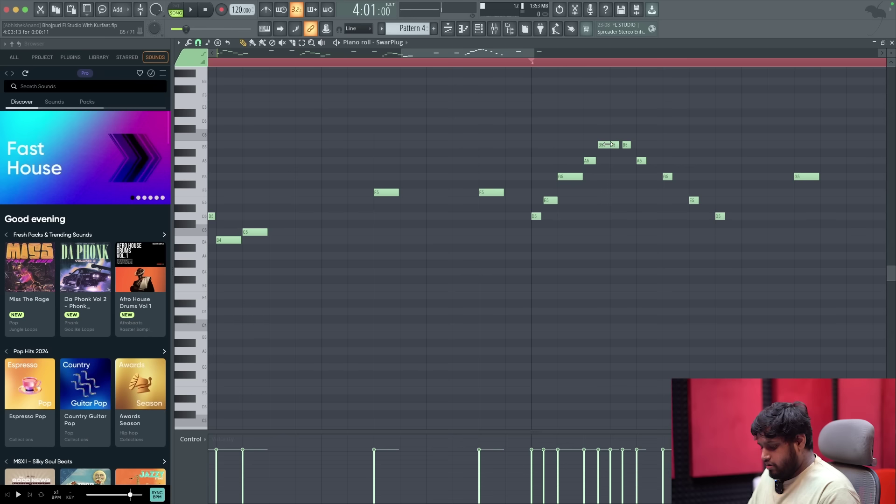
# Raise the first short B5 in bar 4 to D6 and lower its velocity slightly, checking the bar by playback.
pyautogui.moveTo(599, 146); pyautogui.dragTo(598, 119)
pyautogui.press('space')
pyautogui.press('space')
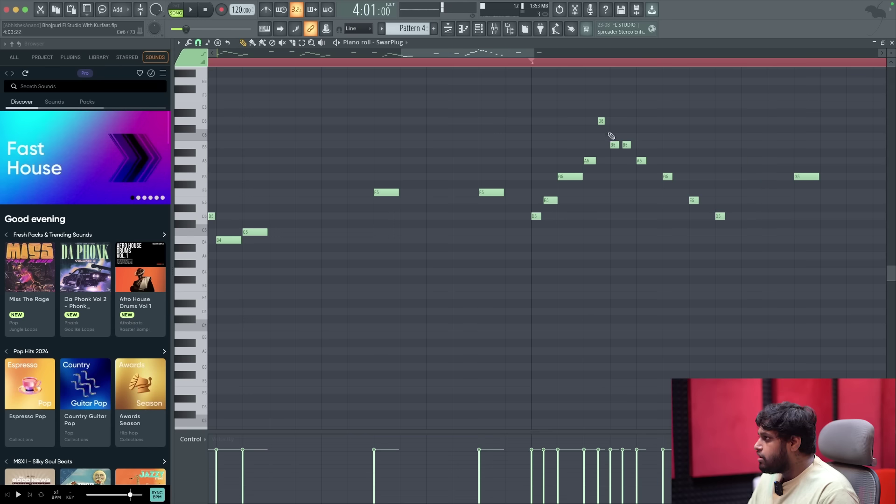
pyautogui.scroll(3, 611, 136)
pyautogui.click(594, 122)
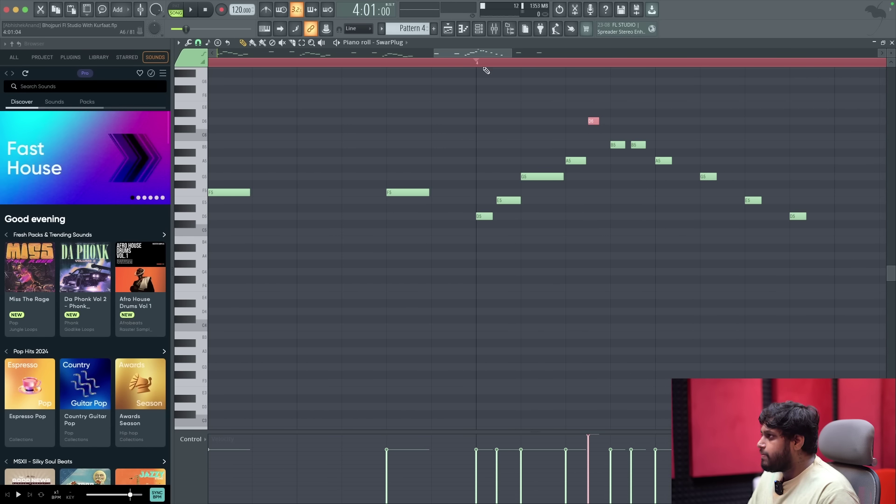
pyautogui.press('space')
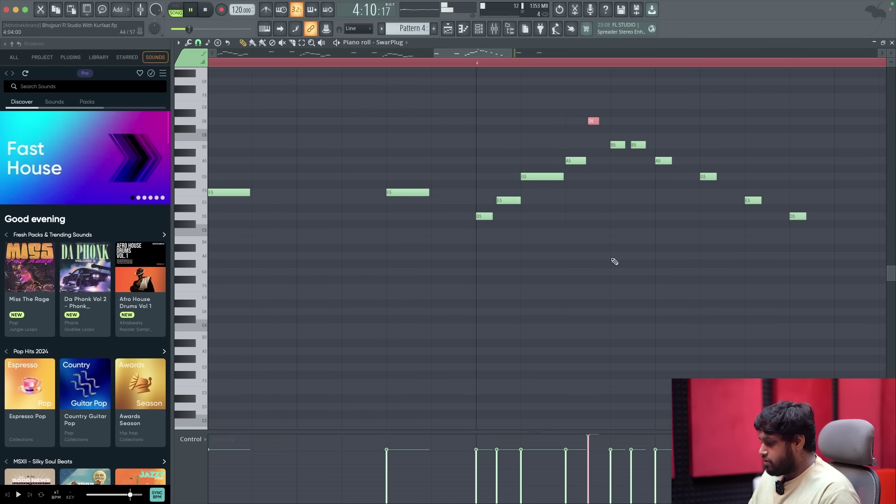
pyautogui.press('space')
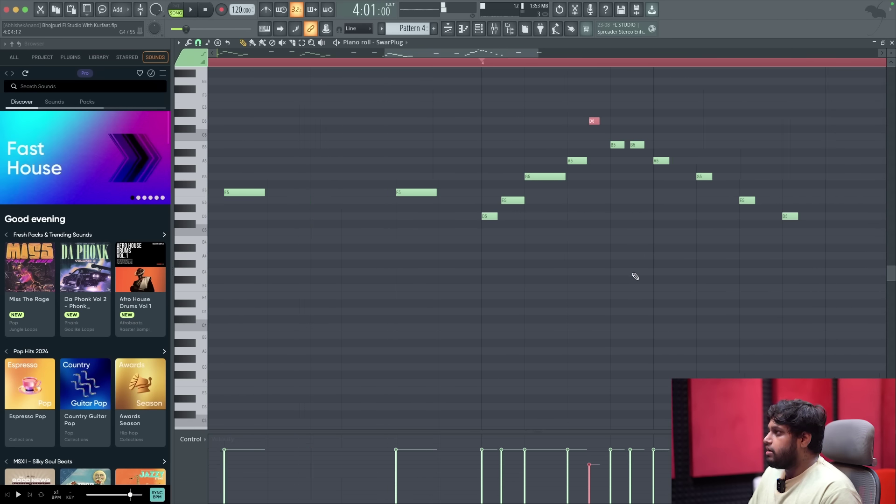
pyautogui.keyDown('ctrl'); pyautogui.scroll(-5, 607, 277); pyautogui.keyUp('ctrl')
pyautogui.hotkey('ctrl', 'a')
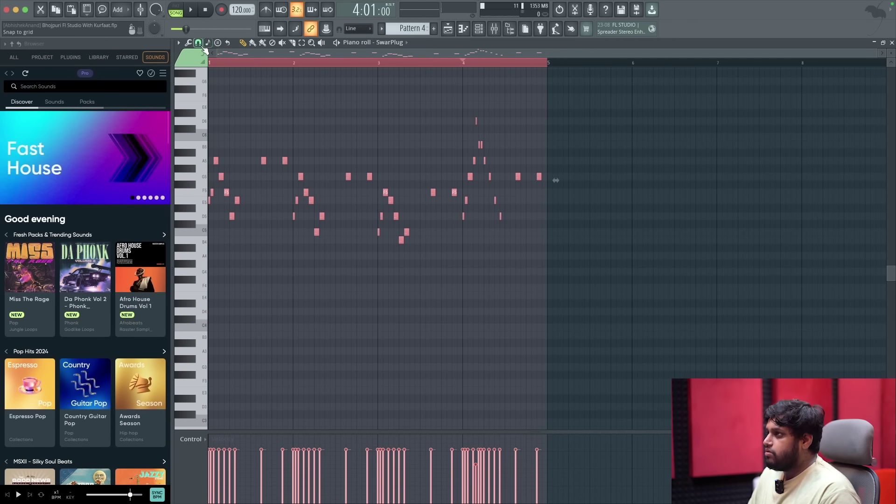
# Return to the playlist and rename Pattern 4 as Shenai.
pyautogui.click(455, 29)
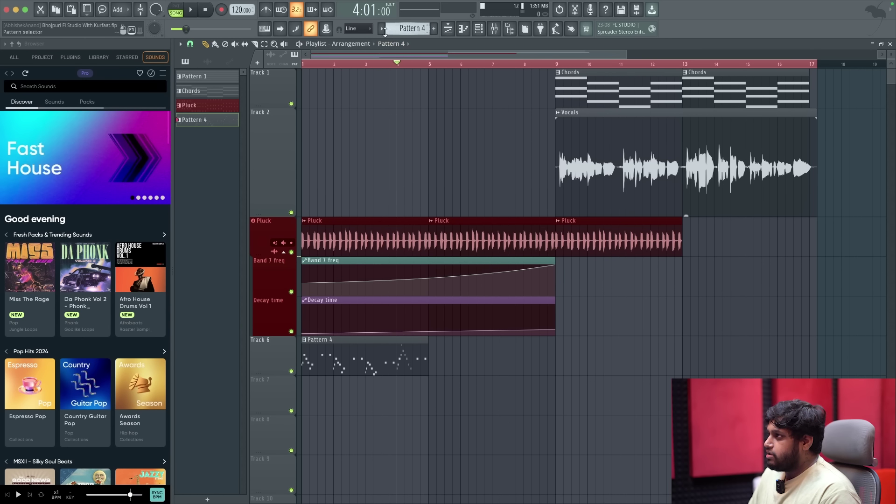
pyautogui.click(384, 29)
pyautogui.click(469, 80)
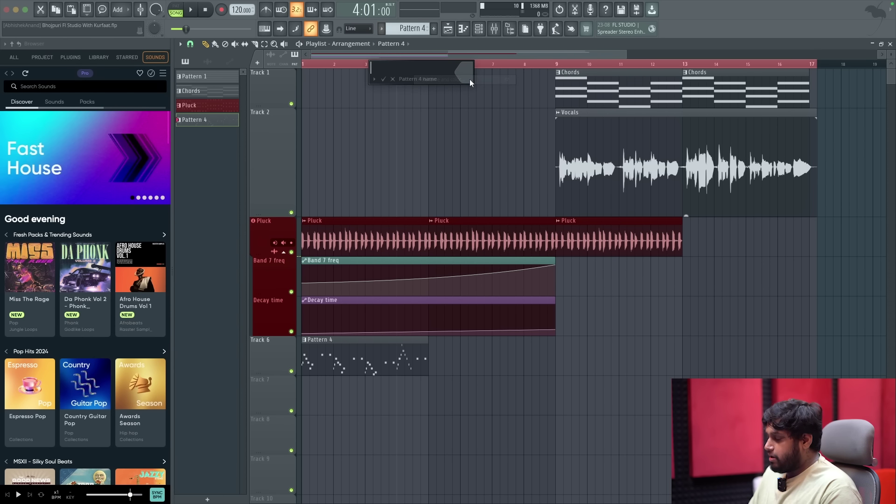
pyautogui.write('Shenai')
pyautogui.press('Return')
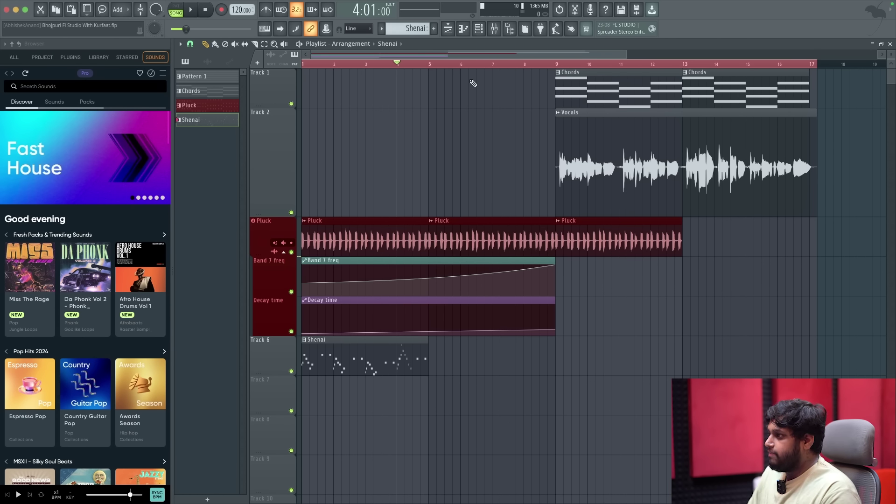
# Color the Shenai pattern dark slate blue (#2A2060).
pyautogui.click(383, 28)
pyautogui.click(460, 87)
pyautogui.click(468, 77)
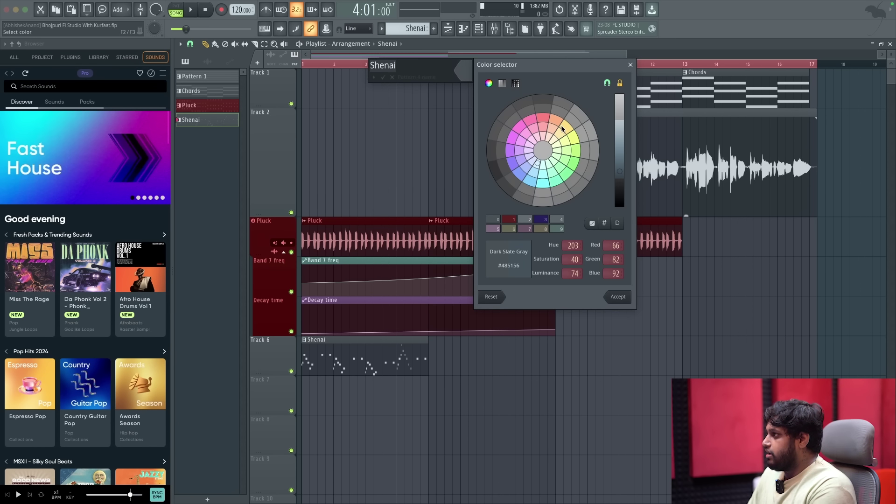
pyautogui.moveTo(519, 161); pyautogui.dragTo(516, 162)
pyautogui.moveTo(621, 173); pyautogui.dragTo(620, 190)
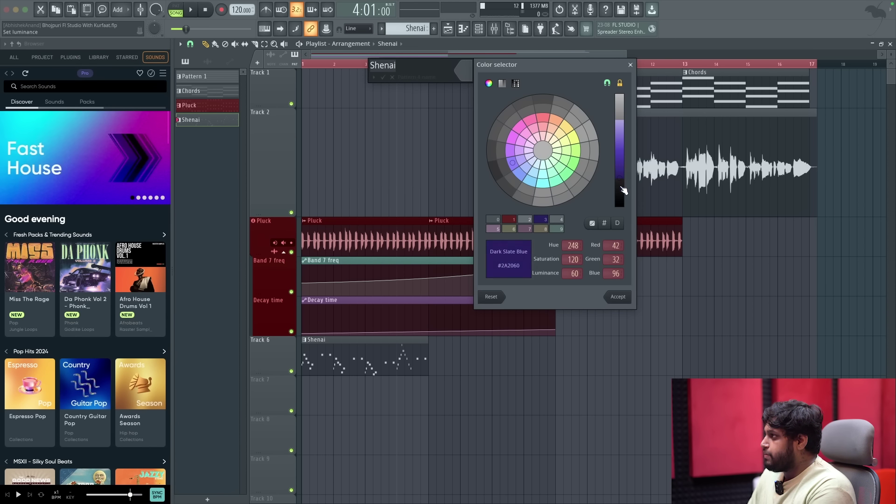
pyautogui.click(618, 296)
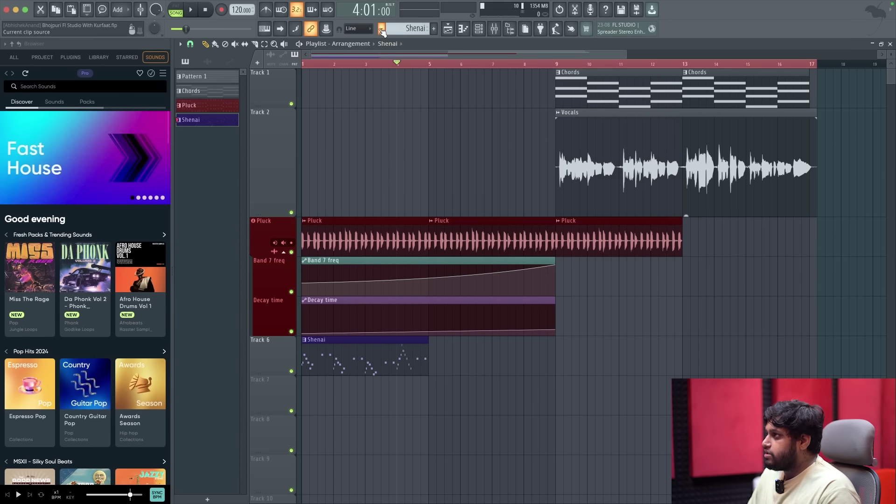
# Render the Shenai pattern to an audio clip in its place and add a second copy at bar 5.
pyautogui.click(381, 29)
pyautogui.click(469, 204)
pyautogui.click(529, 384)
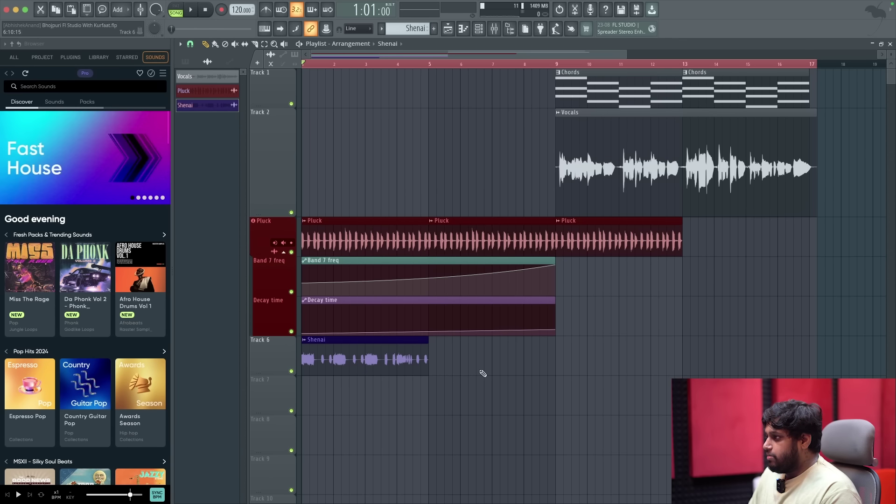
pyautogui.moveTo(483, 374); pyautogui.dragTo(430, 371)
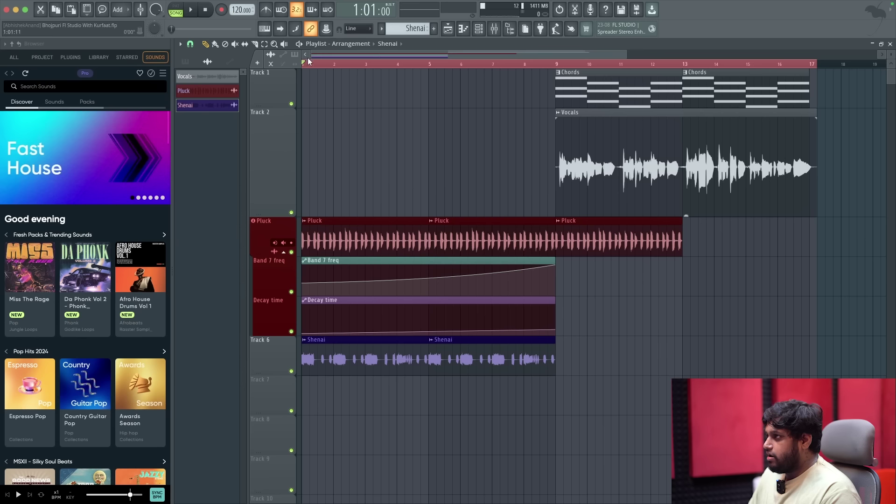
# Make Track 6 an audio track linked to mixer Insert 3 and auto-name it after its Shenai clips.
pyautogui.doubleClick(361, 348)
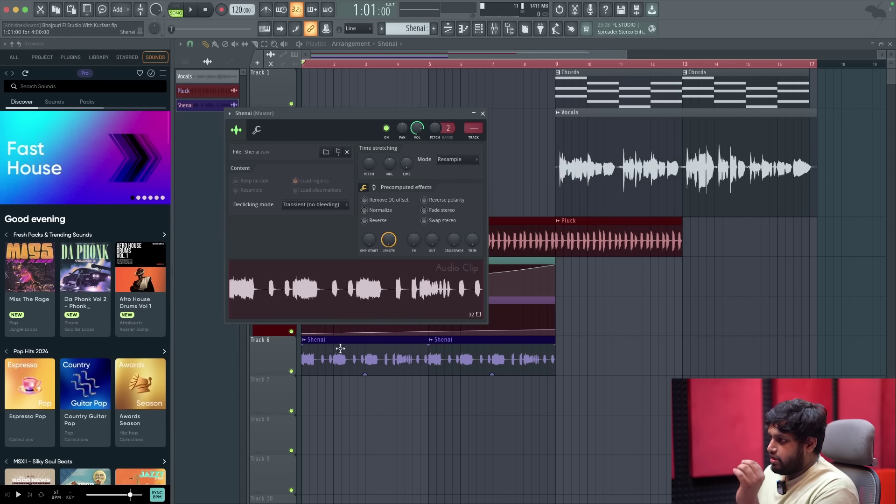
pyautogui.click(483, 114)
pyautogui.rightClick(271, 352)
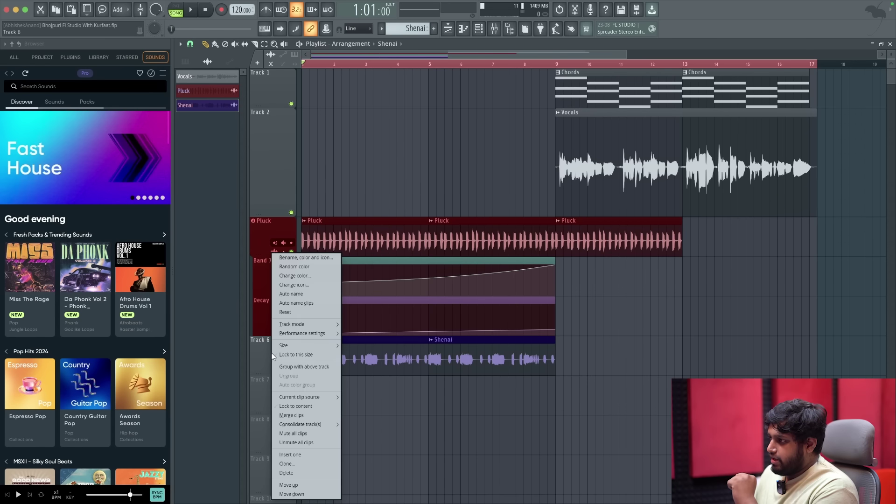
pyautogui.moveTo(315, 325)
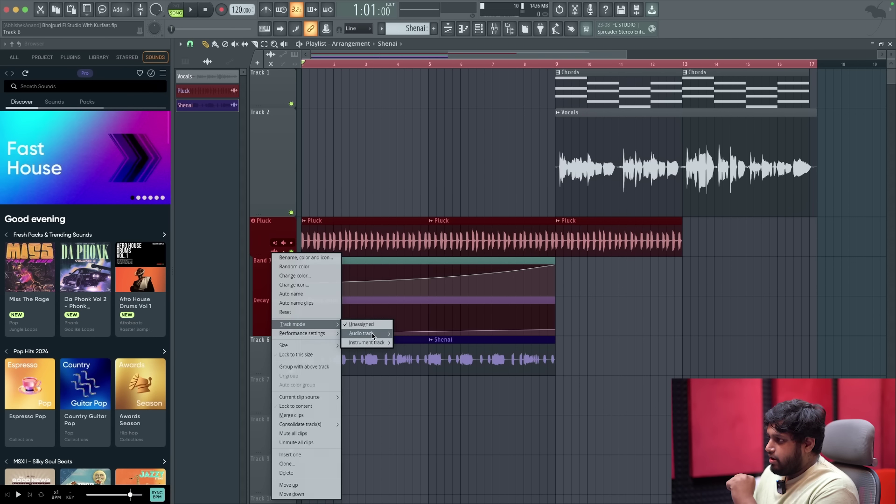
pyautogui.moveTo(369, 333)
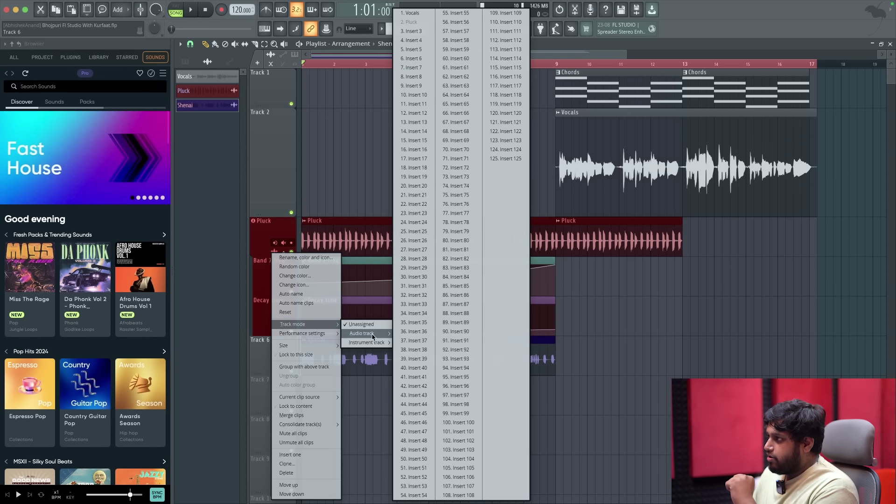
pyautogui.click(422, 31)
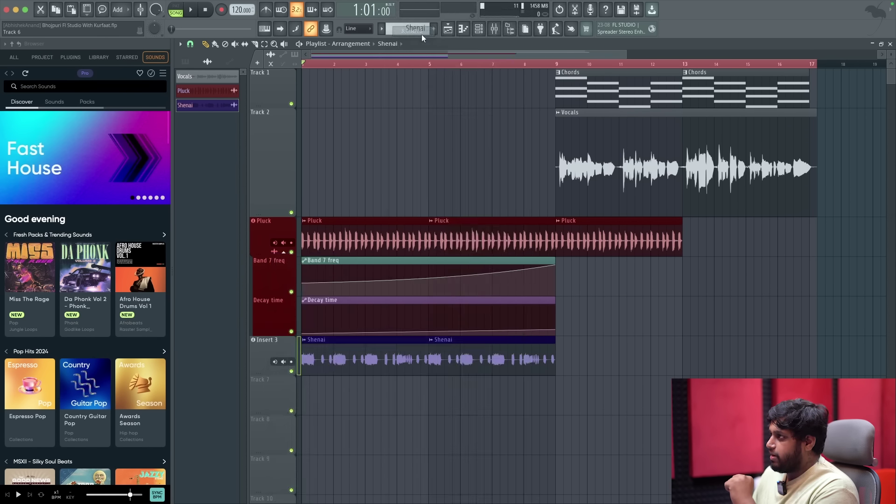
pyautogui.rightClick(264, 354)
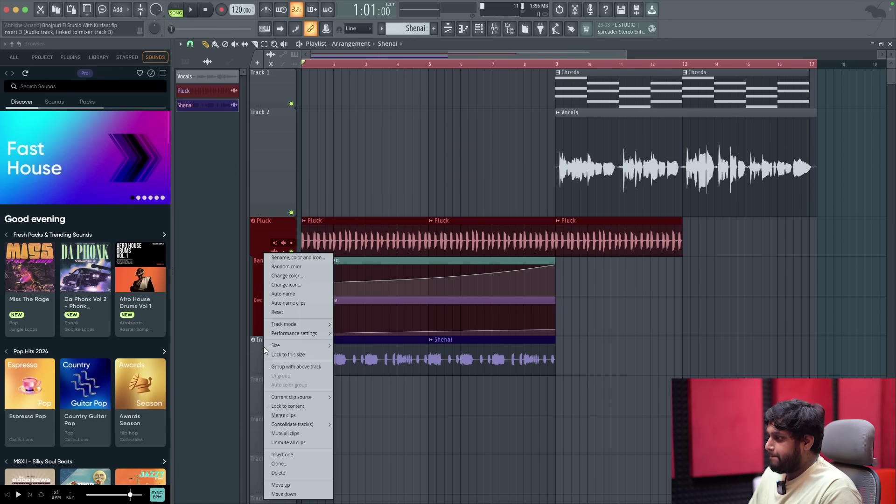
pyautogui.click(299, 297)
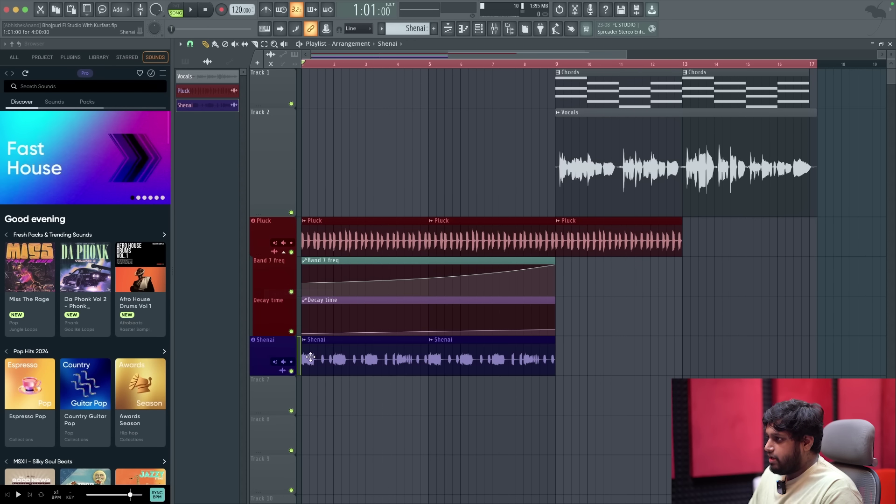
# Lower the Shenai mixer track's volume during playback so that it sits slightly above the Pluck fader.
pyautogui.click(493, 28)
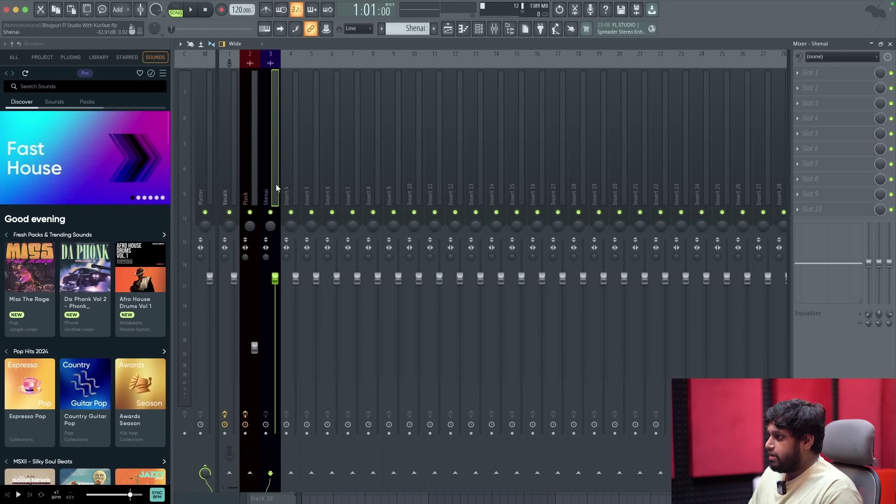
pyautogui.moveTo(275, 278); pyautogui.dragTo(275, 372)
pyautogui.press('space')
pyautogui.moveTo(276, 423); pyautogui.dragTo(275, 332)
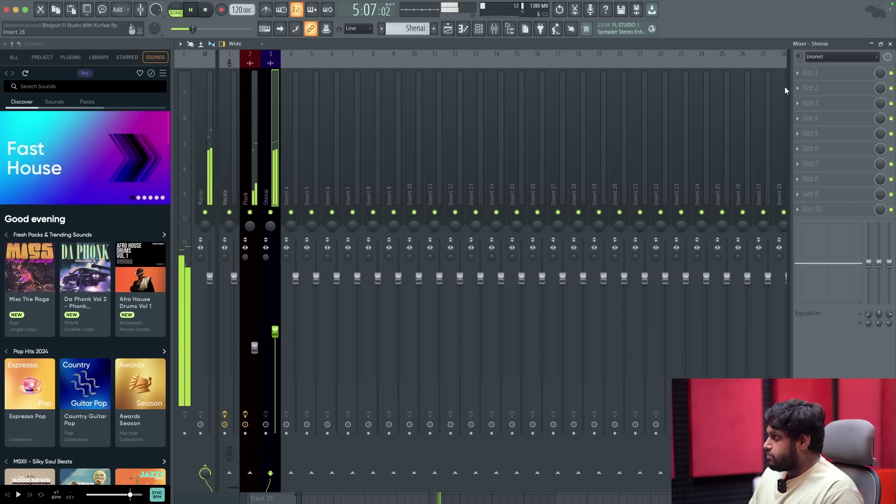
pyautogui.press('space')
# Load Fruity Parametric EQ 2 in the Shenai track's first effect slot and return to the playlist.
pyautogui.click(812, 73)
pyautogui.click(640, 359)
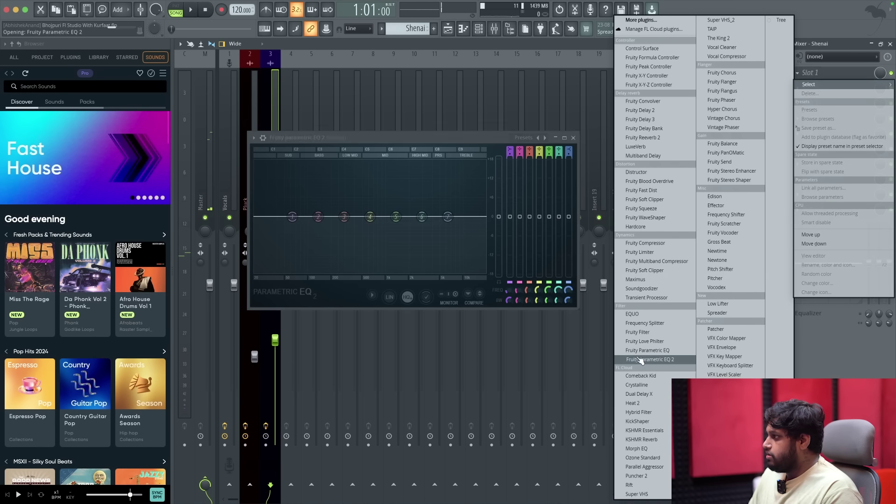
pyautogui.click(891, 44)
pyautogui.press('Escape')
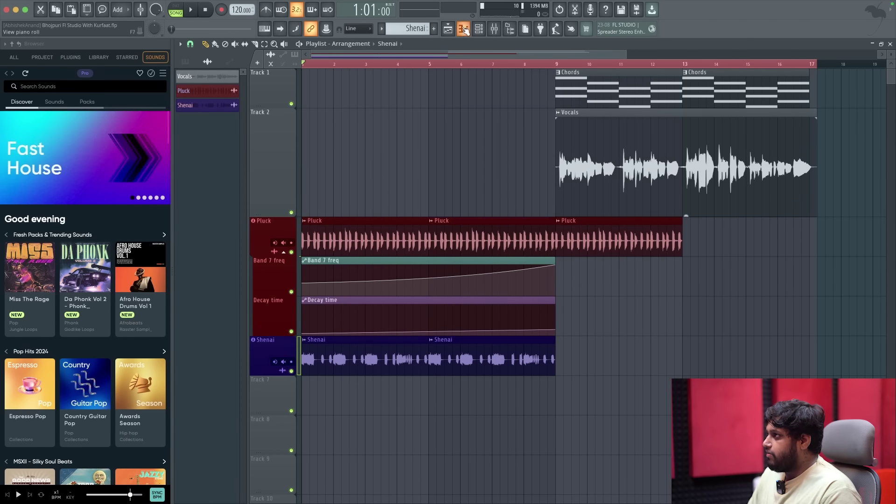
# Open the Shenai track's Fruity Parametric EQ 2 over the playlist and move its window clear of the Shenai clips.
pyautogui.click(494, 28)
pyautogui.click(852, 76)
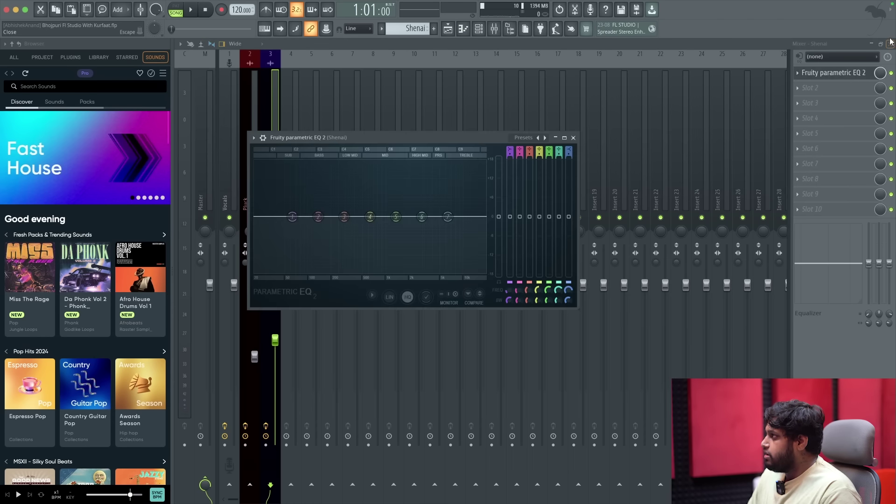
pyautogui.click(890, 44)
pyautogui.press('Escape')
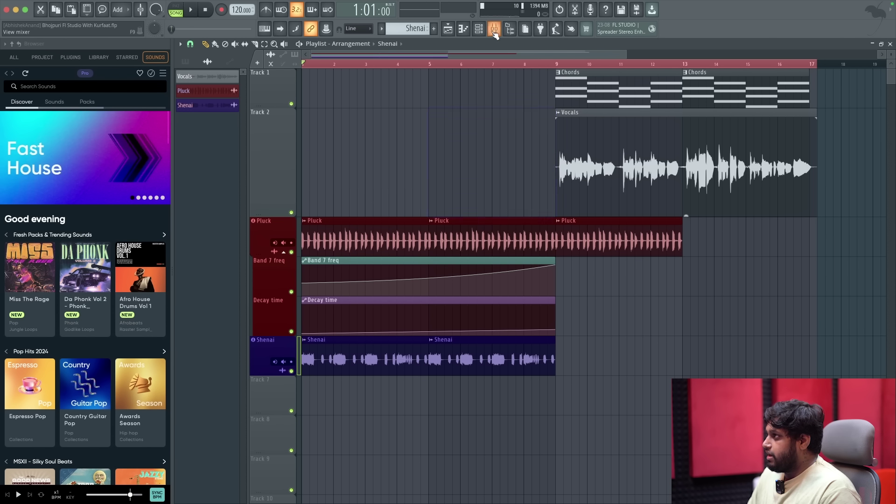
pyautogui.click(494, 29)
pyautogui.click(859, 78)
pyautogui.click(890, 44)
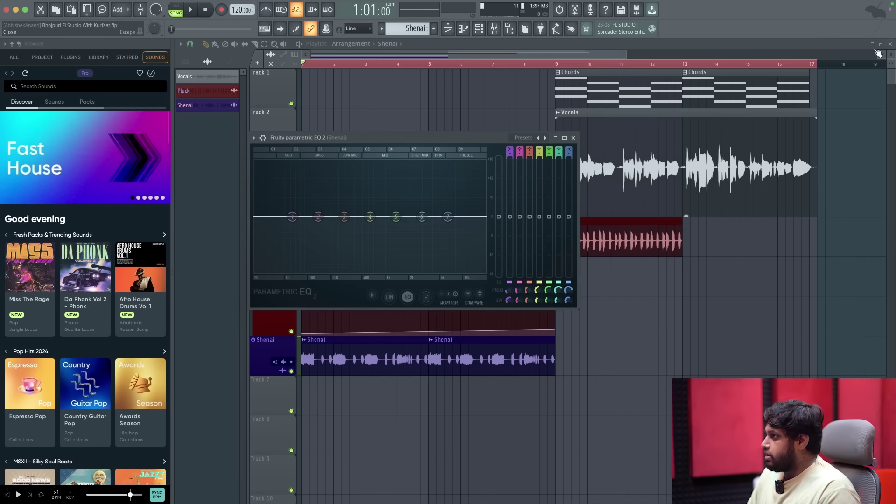
pyautogui.moveTo(432, 136); pyautogui.dragTo(546, 71)
# Change band 7 of the Shenai EQ to a low-pass filter with a steeper slope order.
pyautogui.rightClick(562, 154)
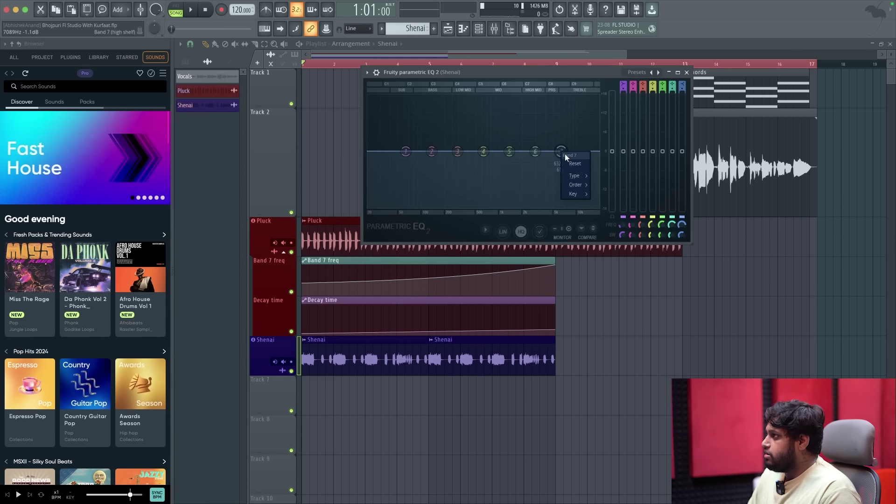
pyautogui.click(606, 188)
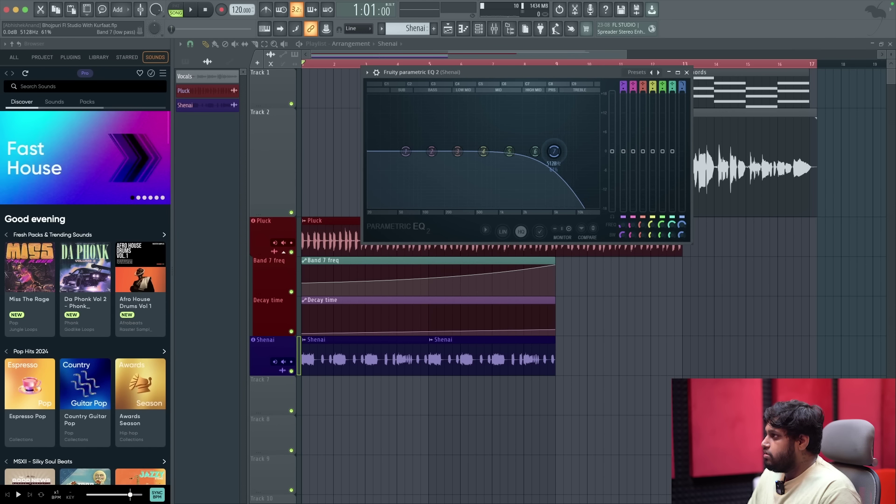
pyautogui.rightClick(554, 152)
pyautogui.moveTo(569, 186)
pyautogui.click(600, 215)
# Lower the Shenai EQ's band 7 low-pass cutoff to about 1430 Hz, auditioning it with playback.
pyautogui.moveTo(554, 151); pyautogui.dragTo(511, 151)
pyautogui.press('space')
pyautogui.press('space')
pyautogui.press('space')
pyautogui.press('space')
pyautogui.press('space')
pyautogui.press('space')
pyautogui.moveTo(509, 151); pyautogui.dragTo(509, 151)
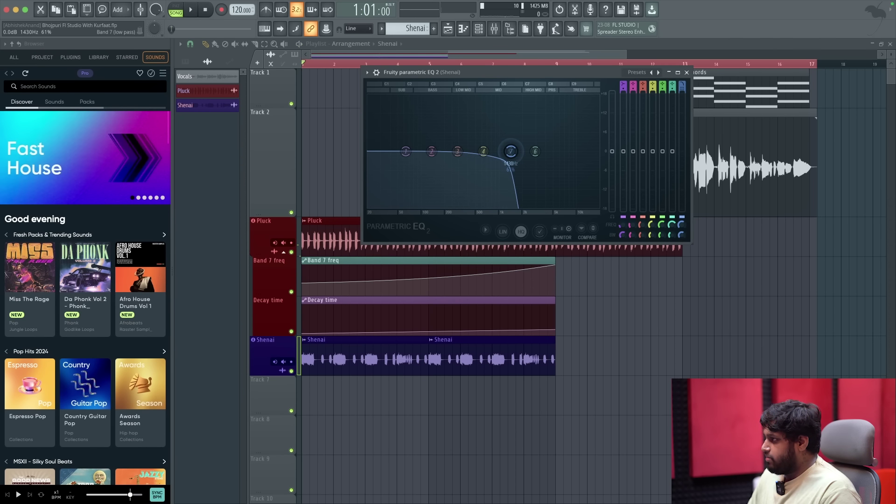
# Create an automation clip for the Shenai's band 7 frequency, end it at bar 9, and shape it as a gradually rising curve.
pyautogui.rightClick(681, 224)
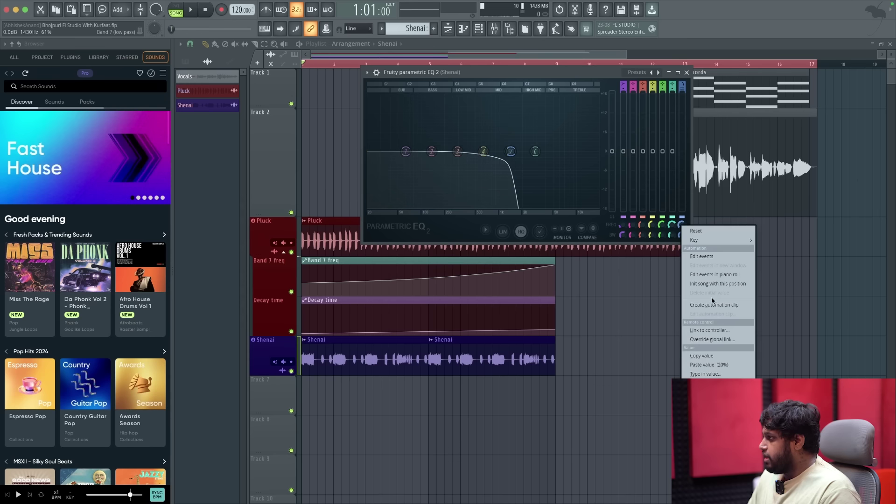
pyautogui.click(714, 306)
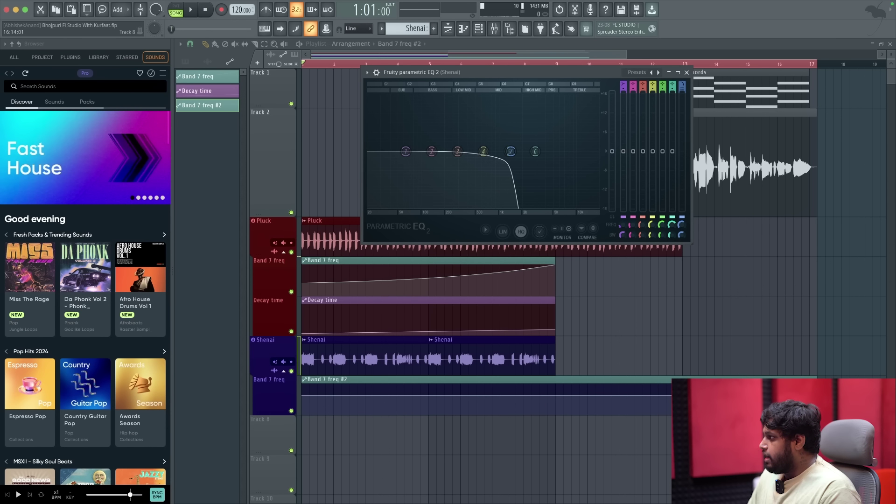
pyautogui.moveTo(815, 397); pyautogui.dragTo(558, 384)
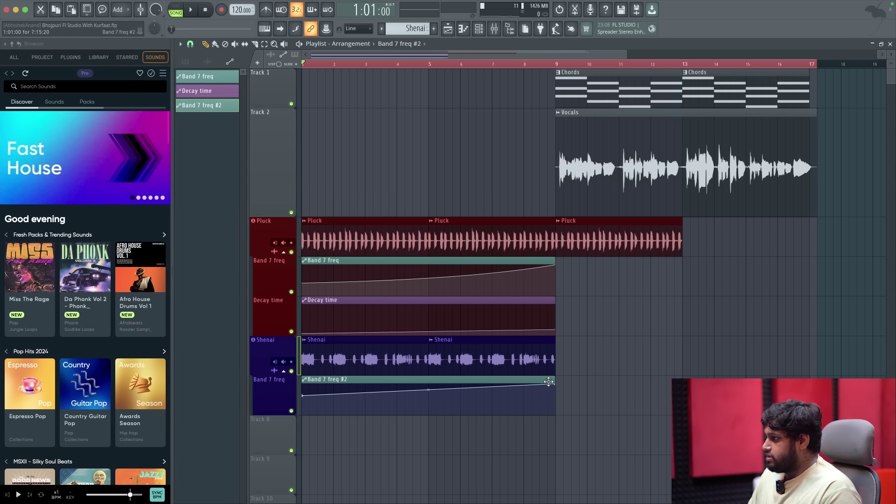
pyautogui.moveTo(429, 389); pyautogui.dragTo(429, 395)
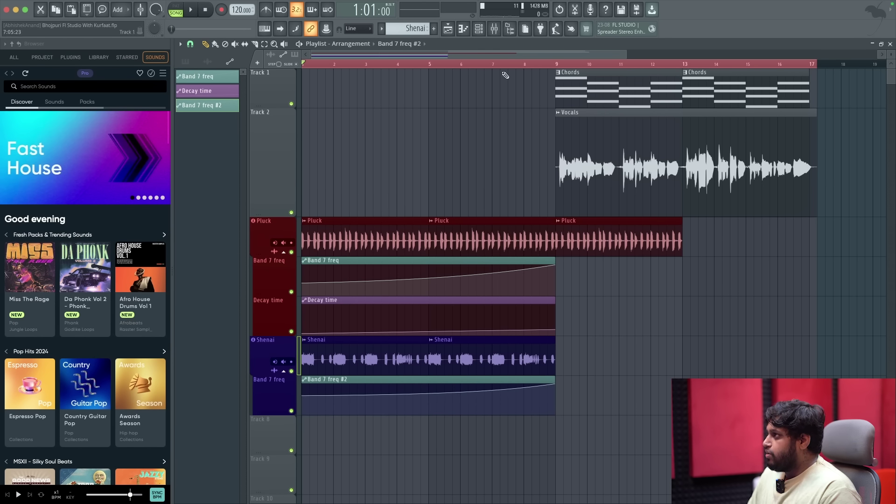
# Reopen the Shenai EQ as a detached window over the playlist, check the filter sweep during playback, and close it.
pyautogui.click(494, 29)
pyautogui.click(824, 80)
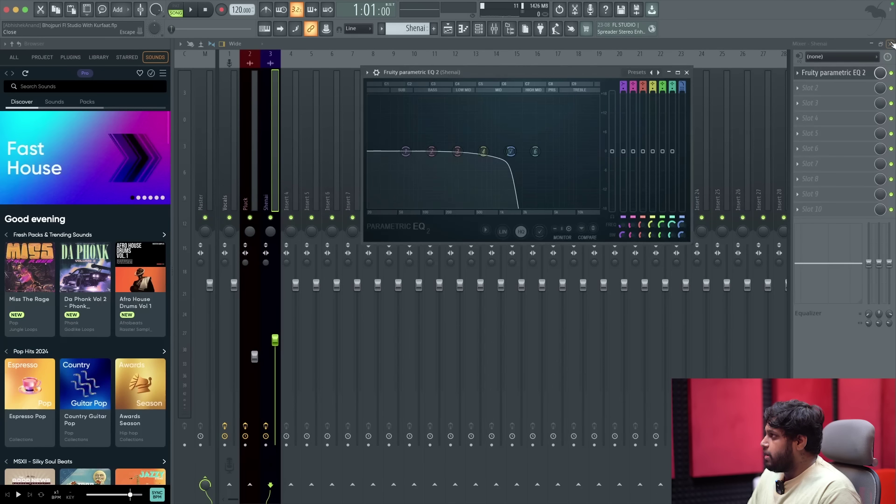
pyautogui.press('F9')
pyautogui.click(368, 73)
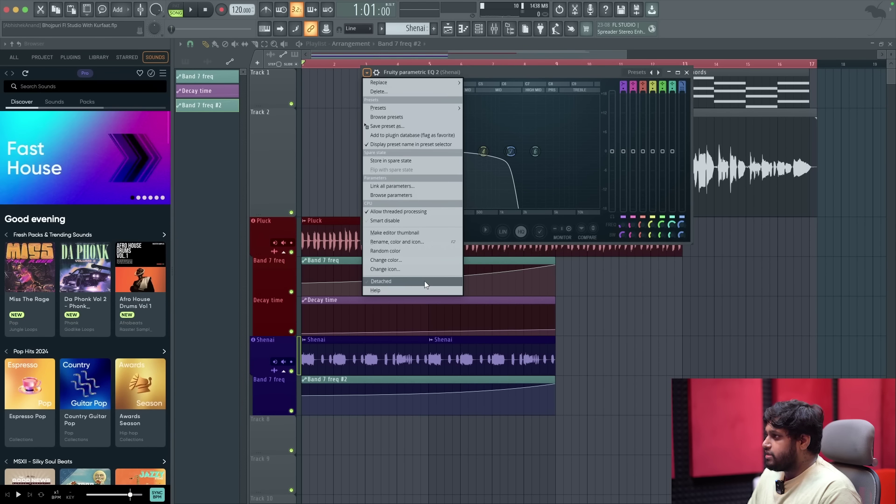
pyautogui.click(425, 281)
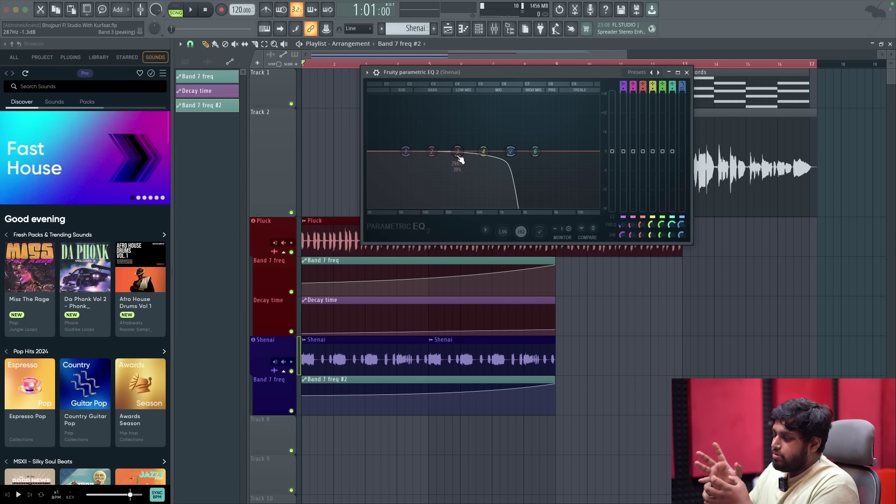
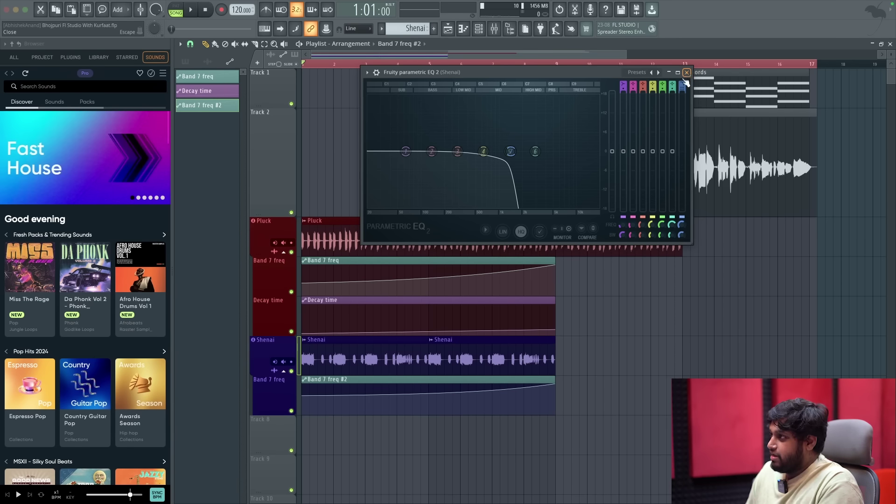
pyautogui.press('space')
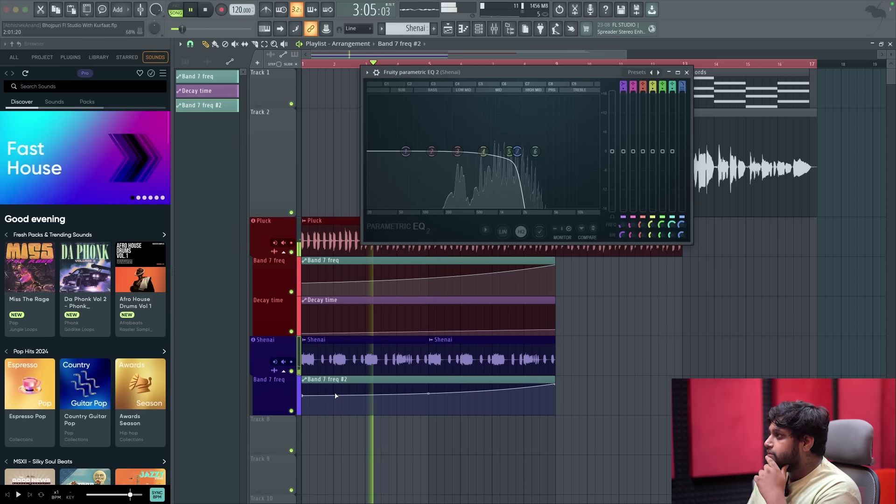
pyautogui.click(686, 72)
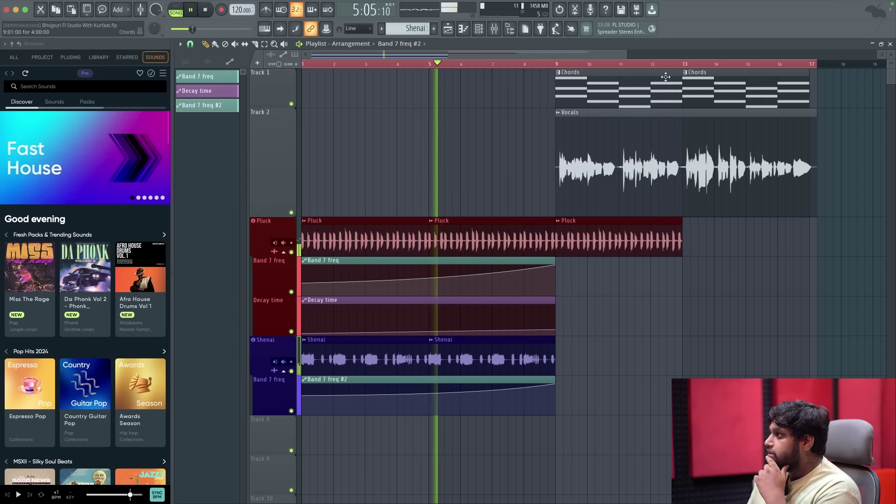
# Load Fruity Reeverb 2 in the Shenai track's second effect slot and return to the playlist.
pyautogui.click(494, 28)
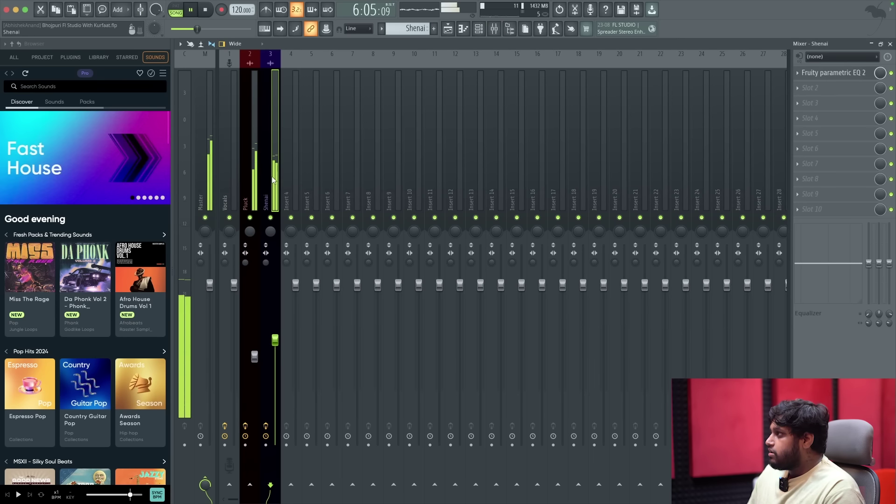
pyautogui.press('space')
pyautogui.click(822, 91)
pyautogui.click(665, 28)
pyautogui.write('ree')
pyautogui.doubleClick(400, 85)
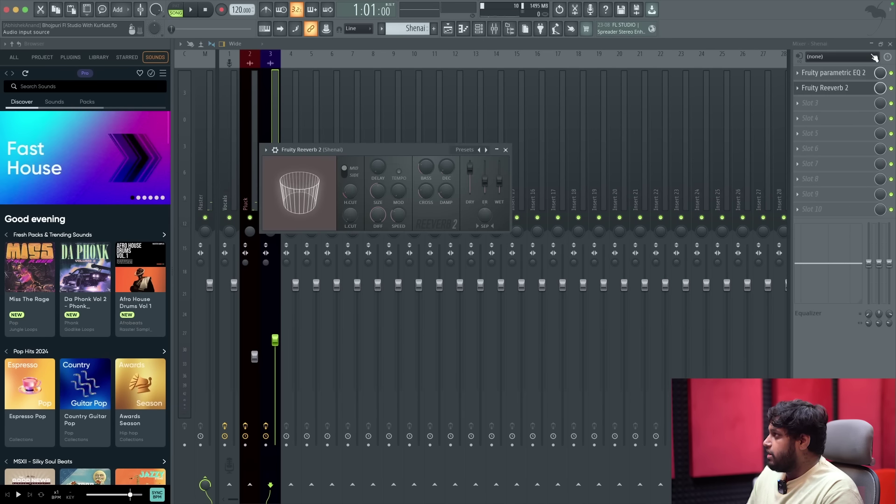
pyautogui.press('F5')
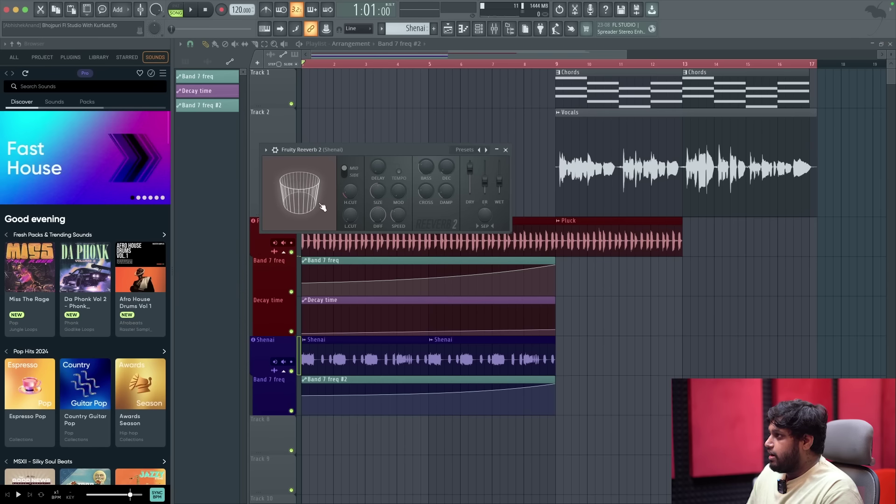
# Apply the Large Hall preset to the Shenai reverb and create an automation clip for its decay time.
pyautogui.click(486, 150)
pyautogui.click(504, 184)
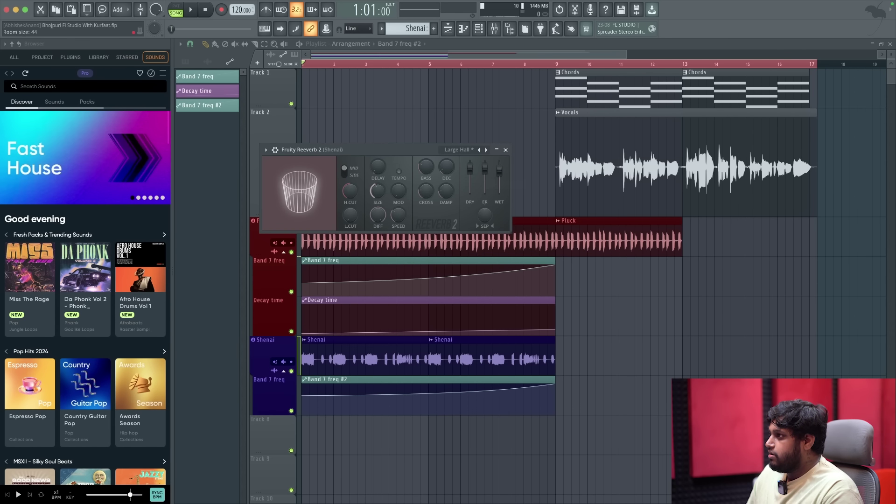
pyautogui.rightClick(449, 169)
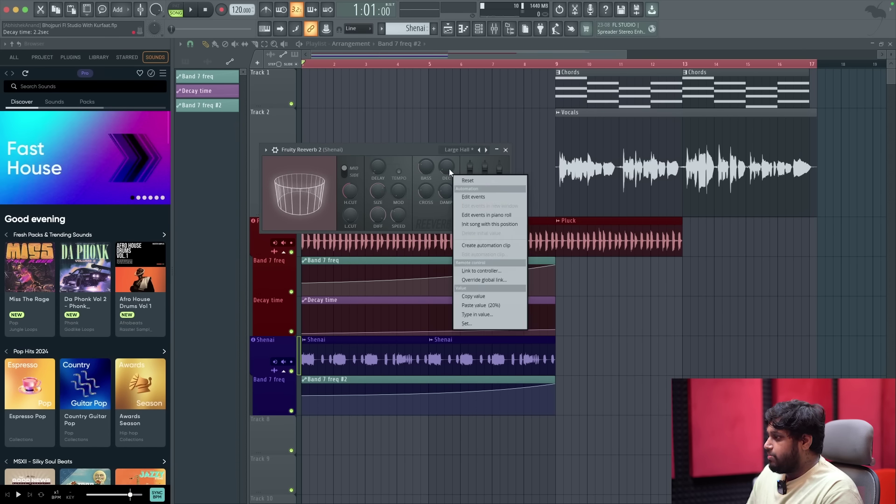
pyautogui.click(486, 245)
# Set the Shenai reverb's decay to 4.0 sec and copy that value to the start point of its decay automation.
pyautogui.moveTo(447, 175); pyautogui.dragTo(446, 170)
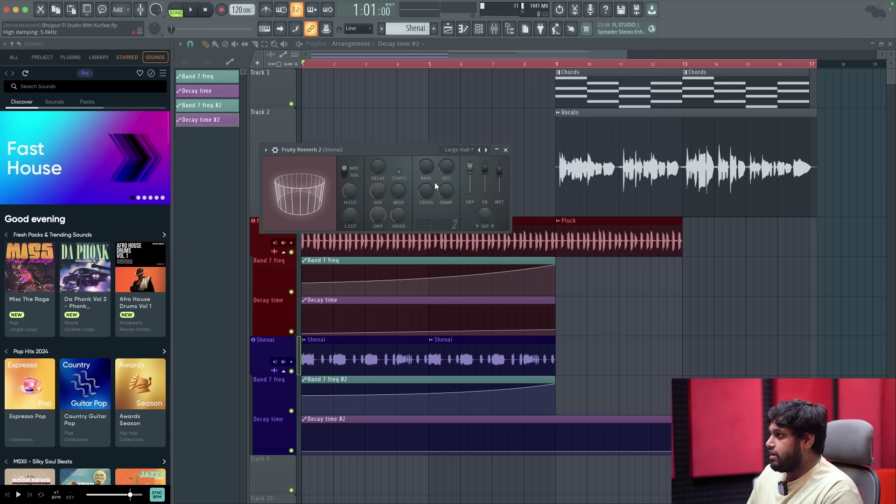
pyautogui.rightClick(446, 168)
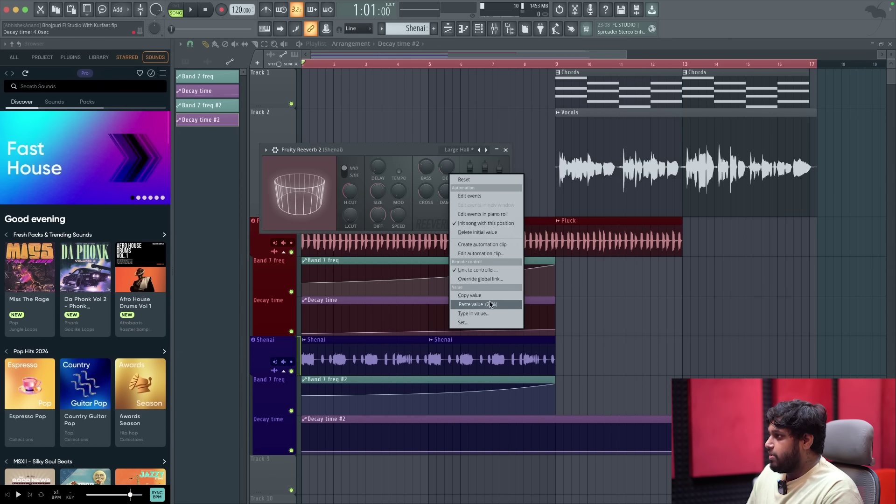
pyautogui.click(469, 296)
pyautogui.rightClick(311, 453)
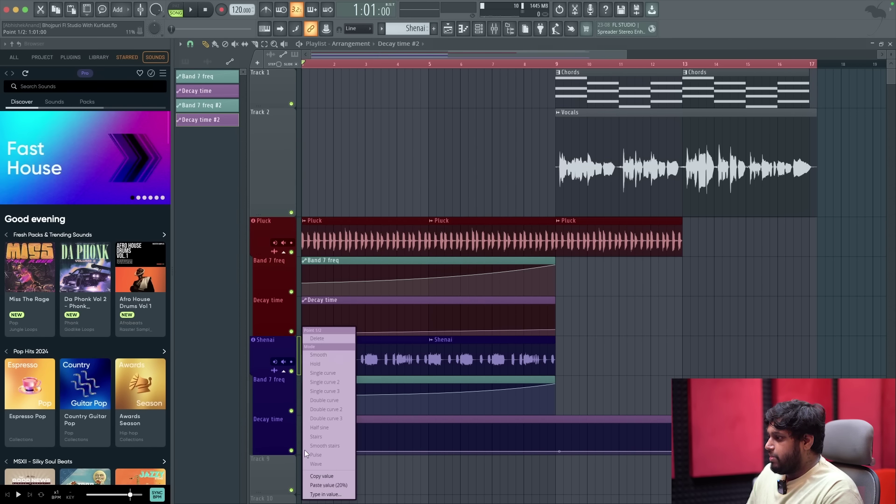
pyautogui.click(329, 476)
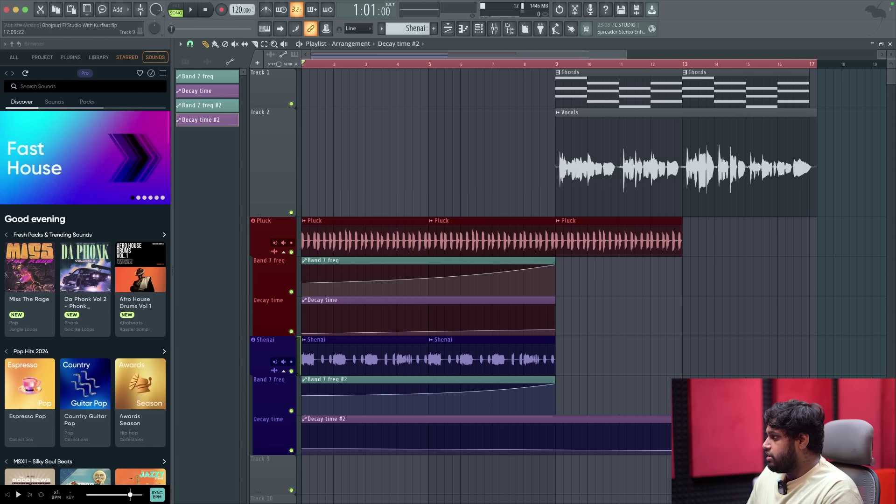
# Shorten the Shenai's decay time automation clip so that it ends exactly at bar 9.
pyautogui.moveTo(681, 452); pyautogui.dragTo(556, 455)
pyautogui.keyDown('ctrl'); pyautogui.scroll(4, 546, 464); pyautogui.keyUp('ctrl')
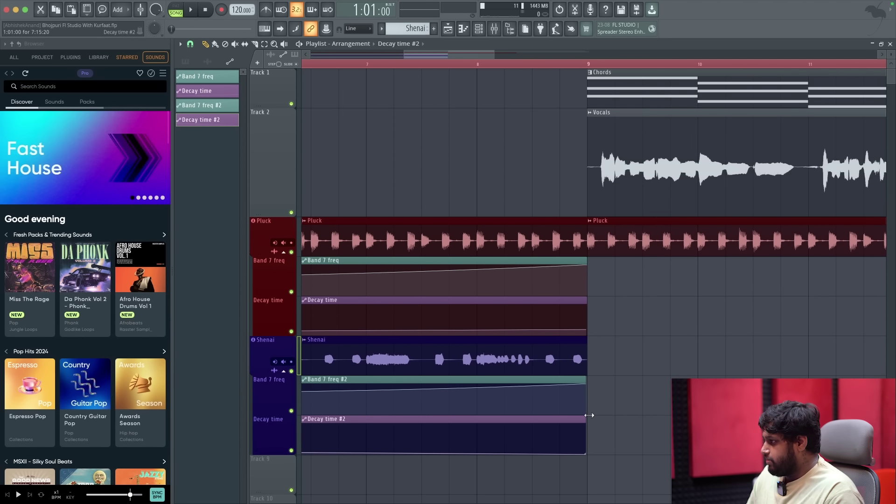
pyautogui.moveTo(587, 416); pyautogui.dragTo(589, 417)
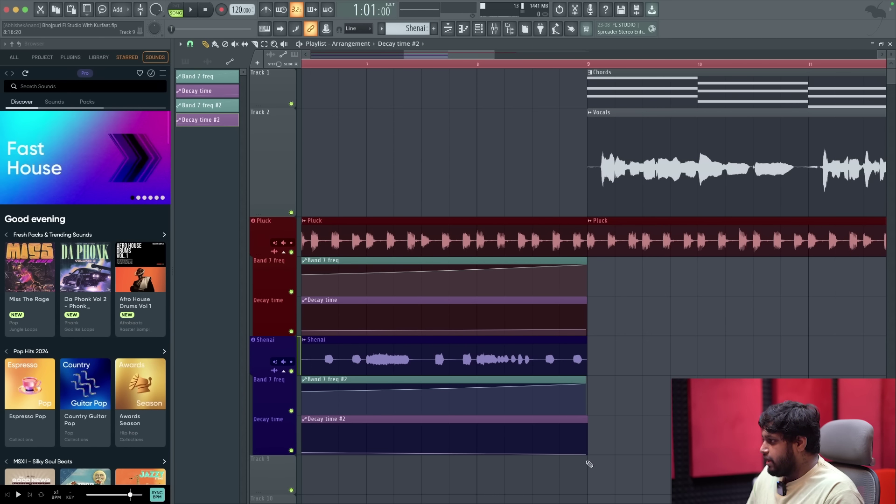
pyautogui.keyDown('ctrl'); pyautogui.scroll(-5, 590, 453); pyautogui.keyUp('ctrl')
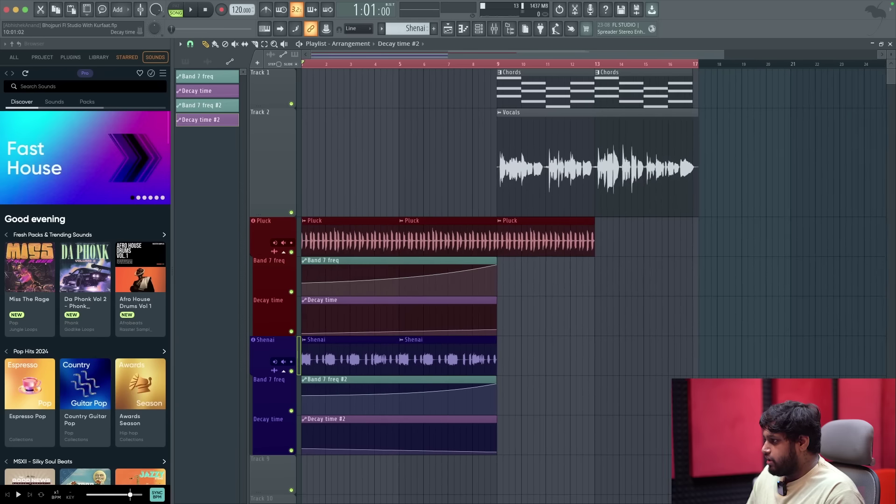
# Play the arrangement from the start and add another Pluck clip at bar 13.
pyautogui.press('space')
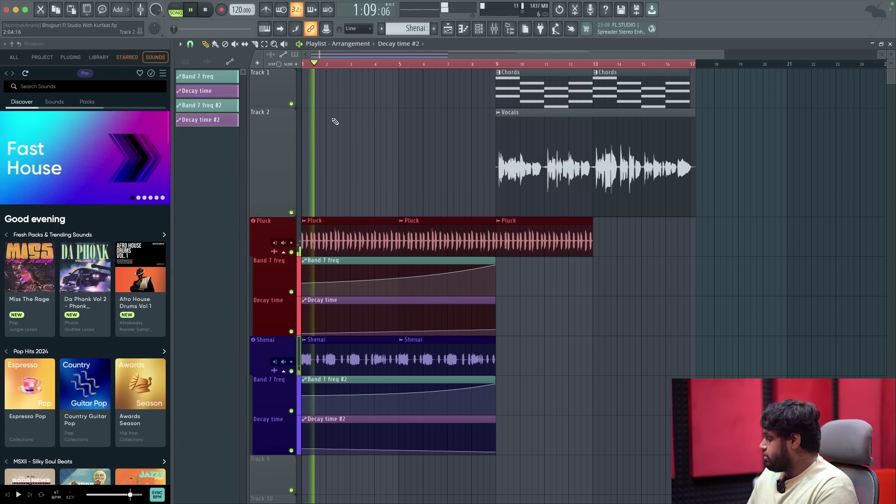
pyautogui.press('space')
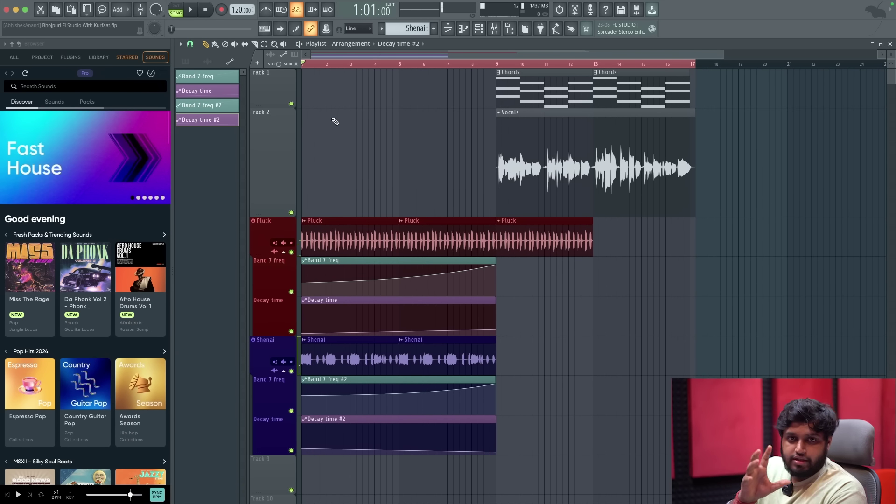
pyautogui.press('space')
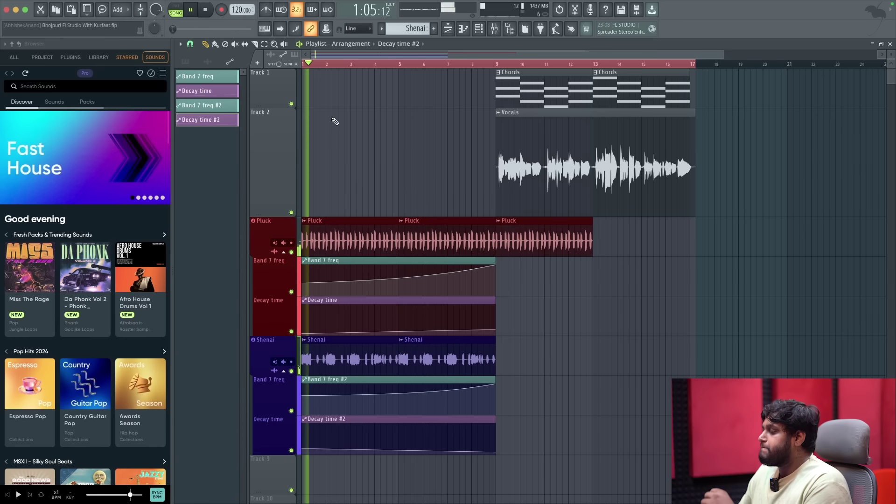
pyautogui.click(536, 233)
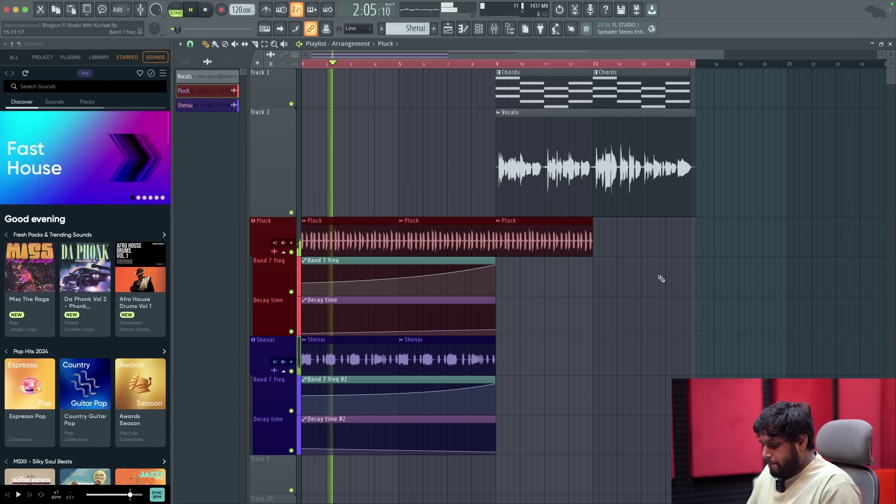
pyautogui.keyDown('ctrl'); pyautogui.scroll(2, 600, 261); pyautogui.keyUp('ctrl')
pyautogui.click(590, 254)
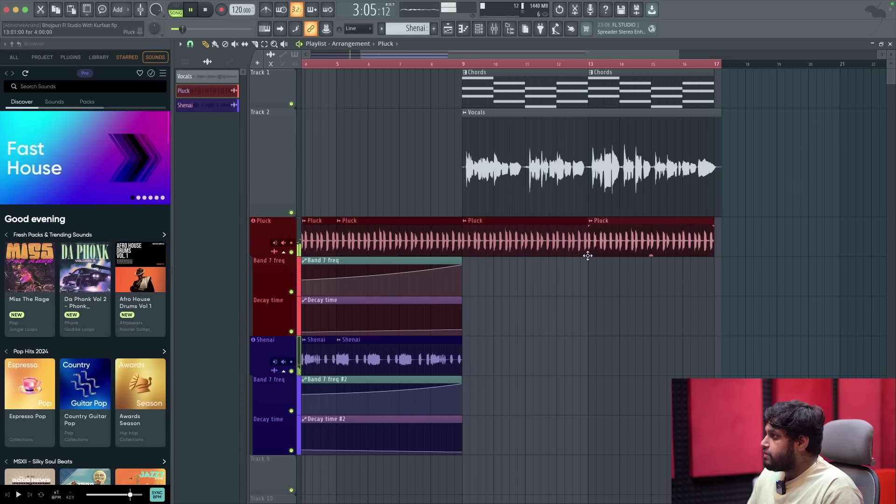
pyautogui.keyDown('ctrl'); pyautogui.scroll(-2, 606, 268); pyautogui.keyUp('ctrl')
pyautogui.keyDown('ctrl'); pyautogui.scroll(3, 347, 279); pyautogui.keyUp('ctrl')
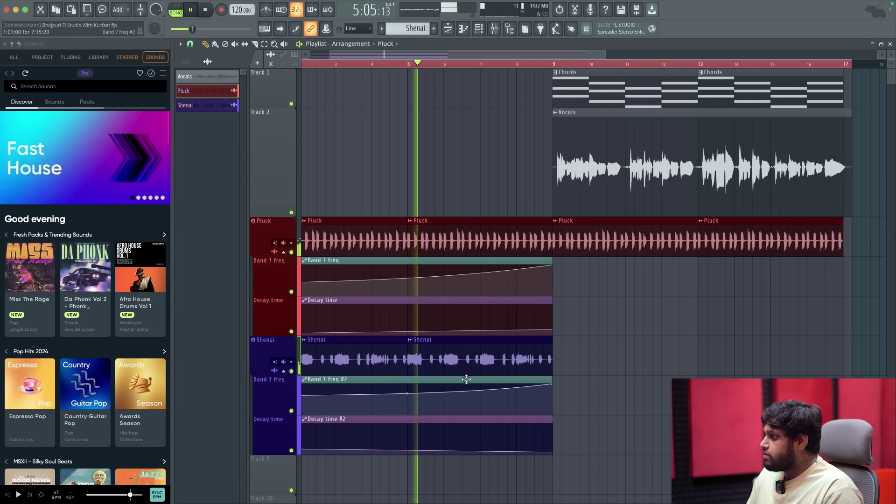
pyautogui.keyDown('ctrl'); pyautogui.scroll(1, 504, 378); pyautogui.keyUp('ctrl')
pyautogui.keyDown('ctrl'); pyautogui.scroll(1, 505, 379); pyautogui.keyUp('ctrl')
pyautogui.keyDown('ctrl'); pyautogui.scroll(-3, 506, 377); pyautogui.keyUp('ctrl')
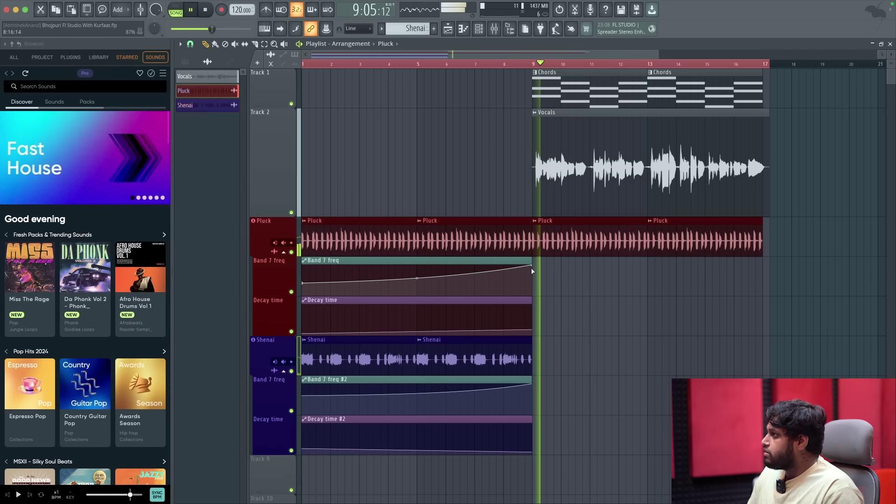
# Stop playback and add Fruity Delay Bank to the third effect slot of the Shenai mixer track.
pyautogui.press('space')
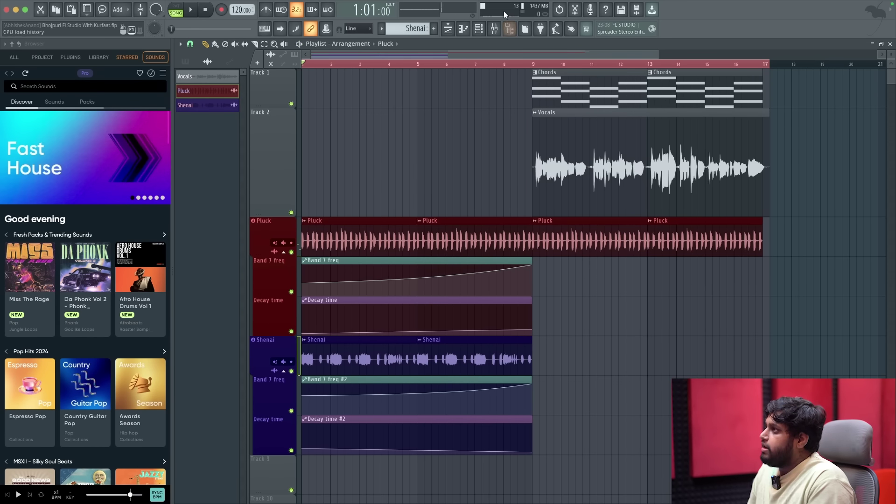
pyautogui.click(498, 28)
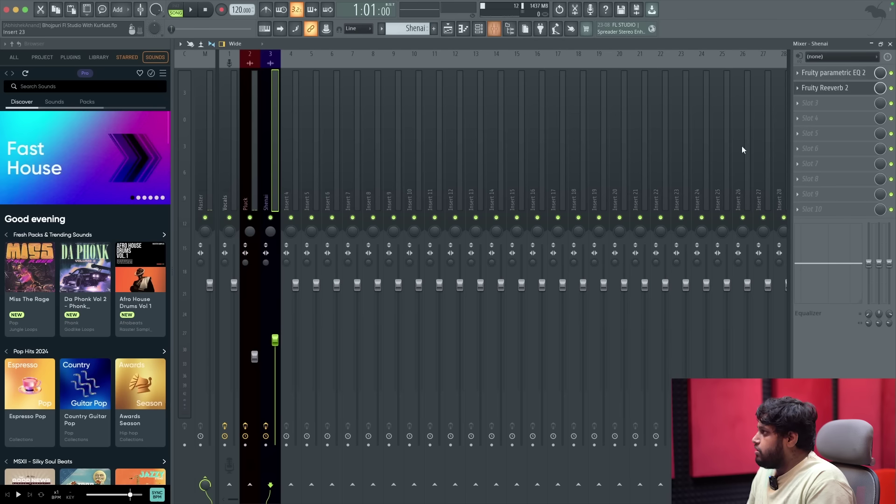
pyautogui.click(830, 108)
pyautogui.click(663, 20)
pyautogui.write('dela')
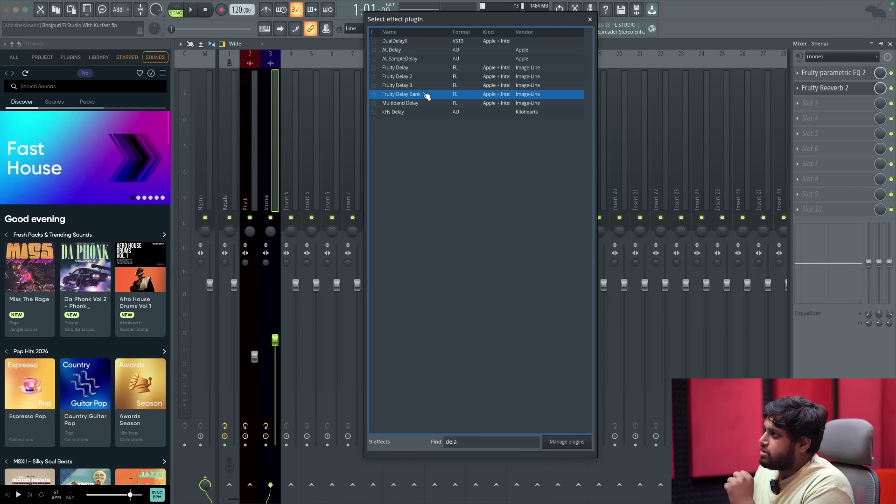
pyautogui.doubleClick(426, 95)
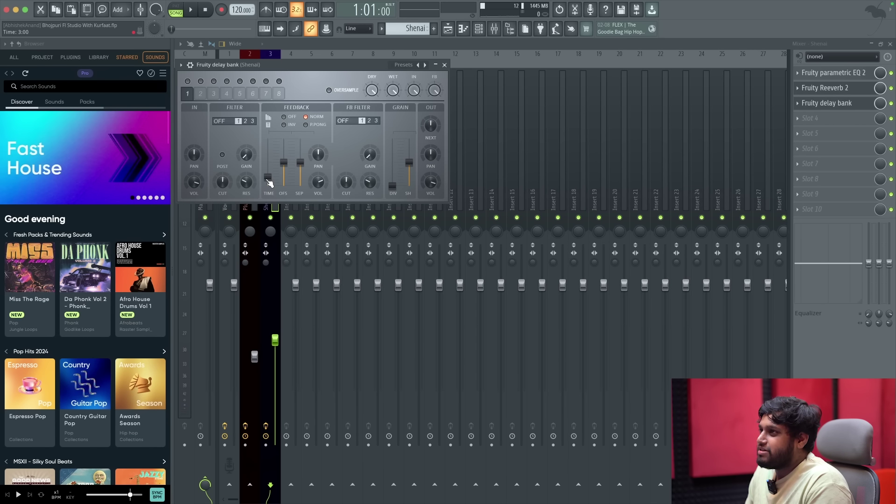
pyautogui.click(445, 65)
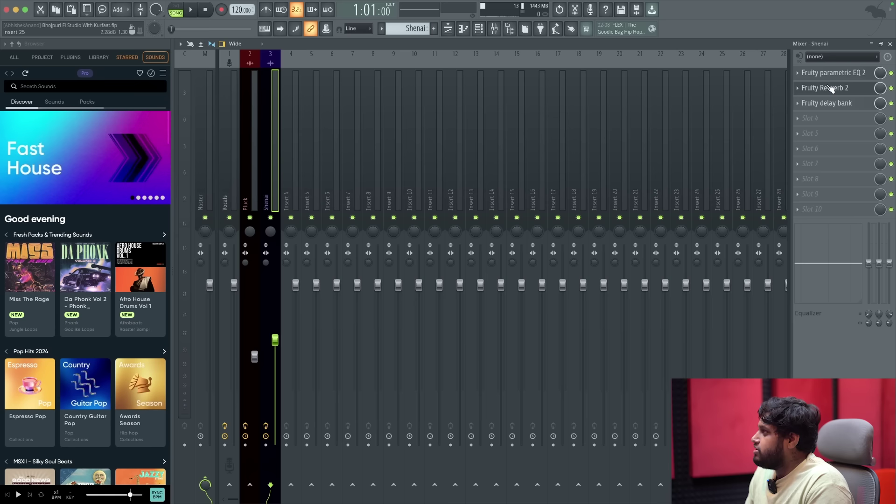
# Audition the Shenai delay at different wet levels, set Wet to 50%, and create an automation clip for it.
pyautogui.click(826, 102)
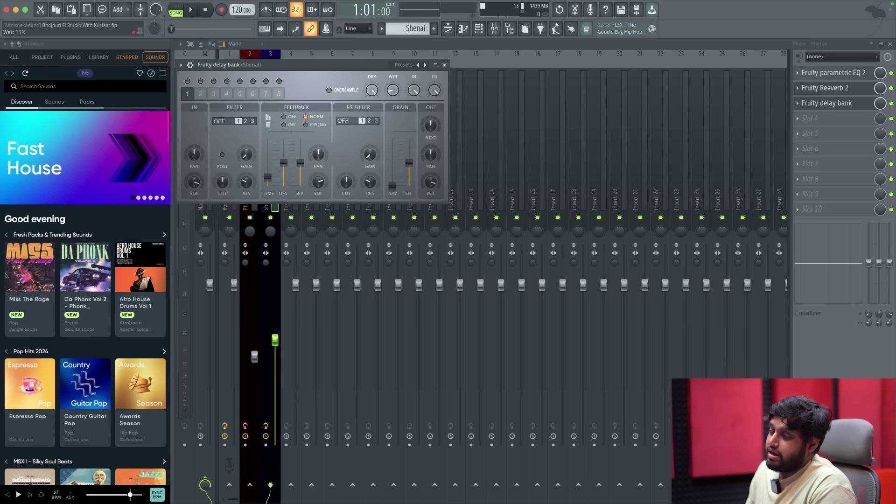
pyautogui.moveTo(393, 90); pyautogui.dragTo(393, 107)
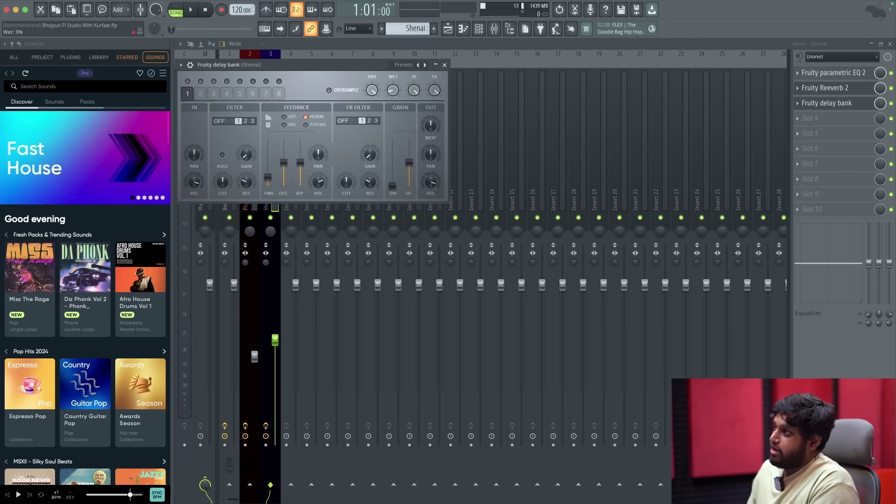
pyautogui.press('space')
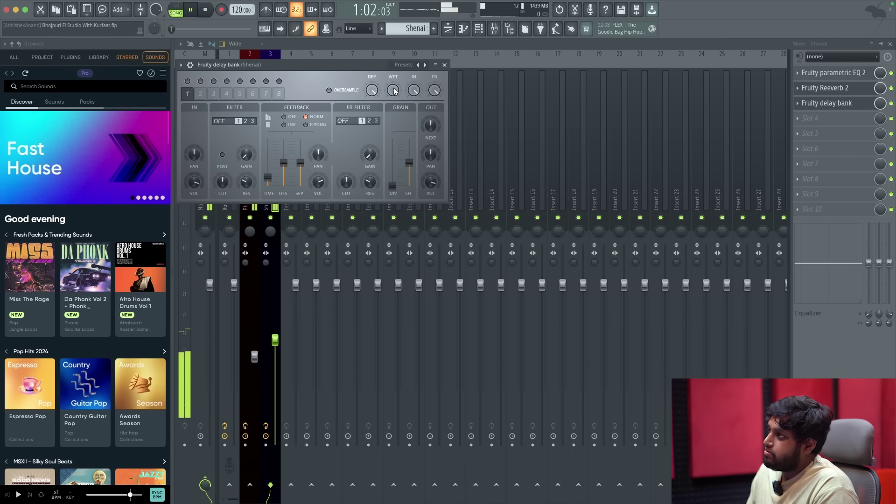
pyautogui.moveTo(395, 91); pyautogui.dragTo(394, 100)
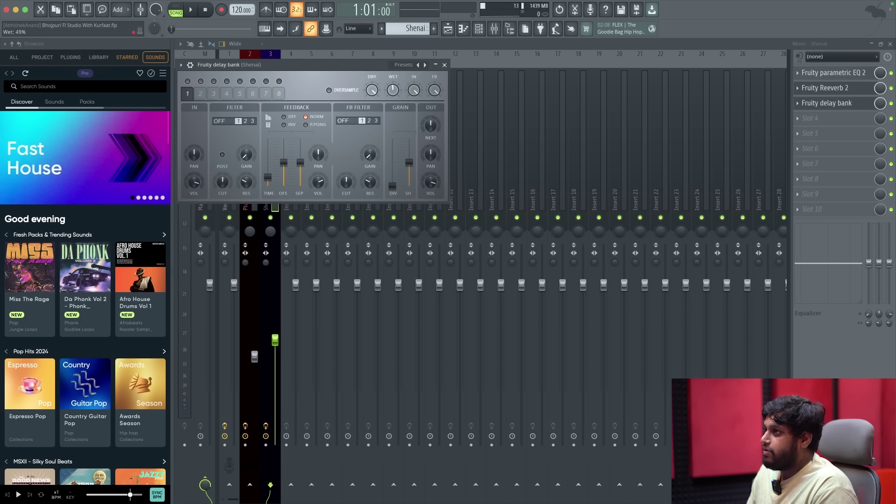
pyautogui.rightClick(394, 91)
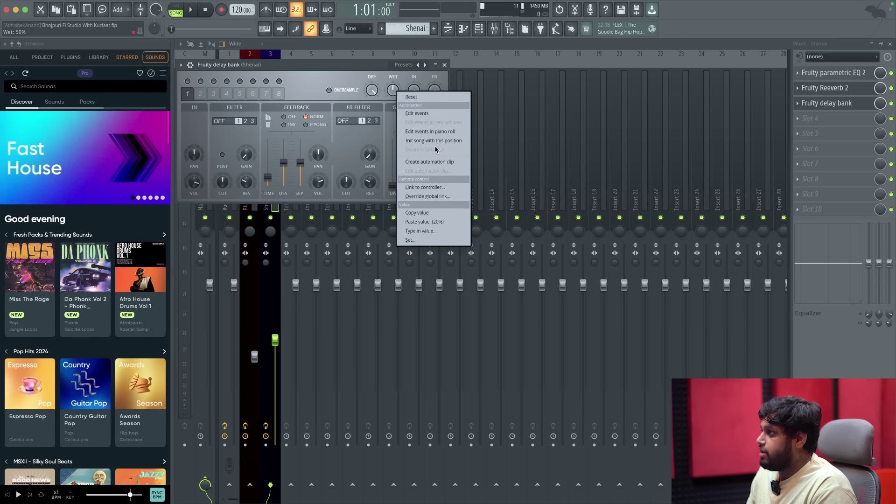
pyautogui.click(429, 162)
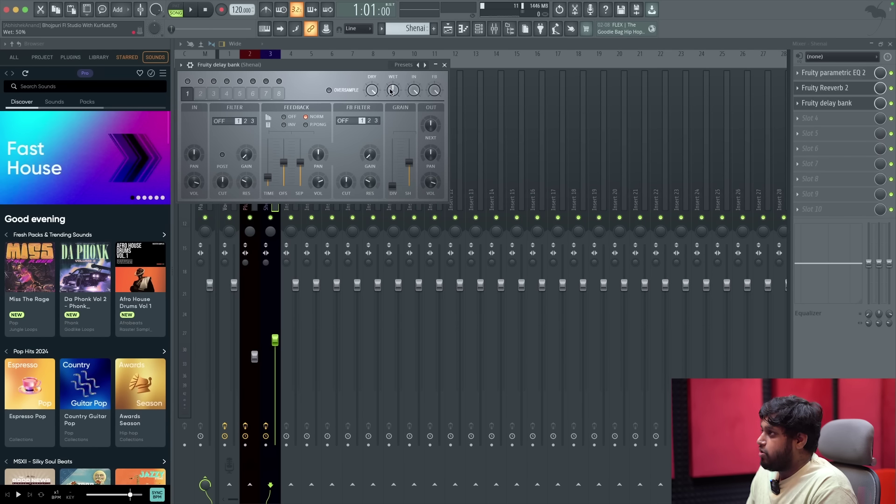
# Shorten the Shenai delay's Wet automation clip to end at bar 9, lowering its end point to the bottom.
pyautogui.click(444, 65)
pyautogui.click(446, 36)
pyautogui.scroll(-2, 567, 420)
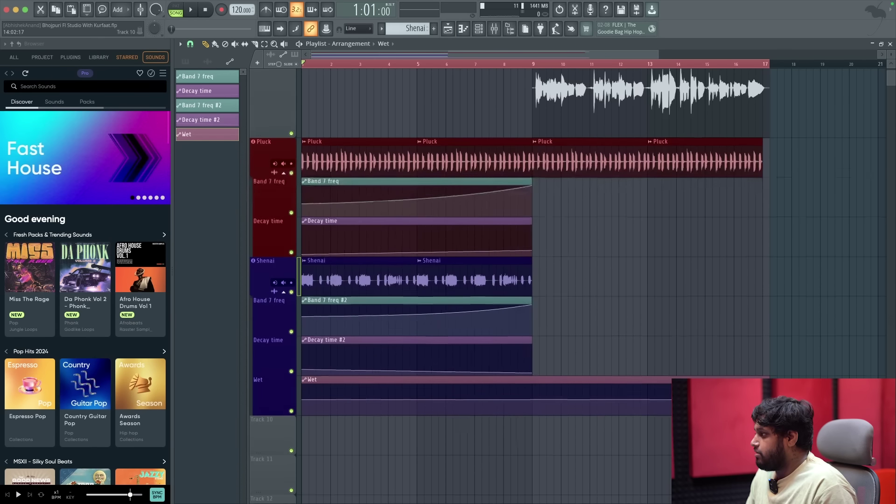
pyautogui.moveTo(769, 397); pyautogui.dragTo(533, 425)
pyautogui.scroll(4, 529, 424)
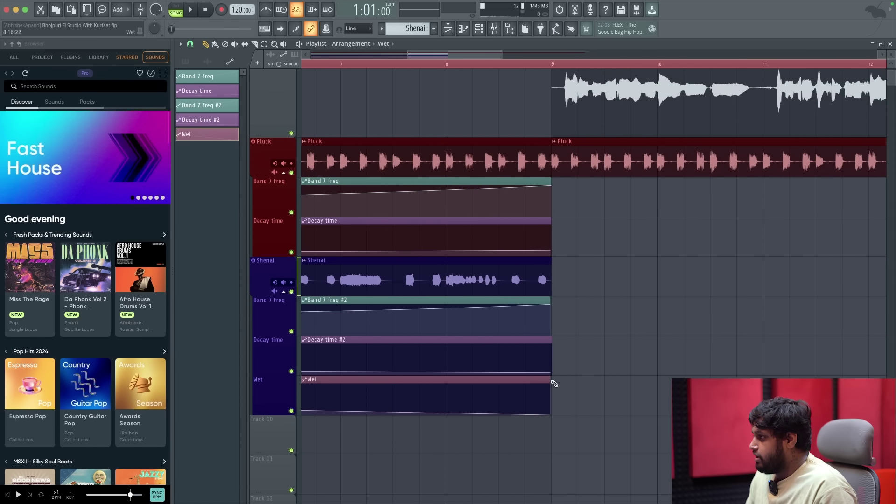
pyautogui.click(550, 380)
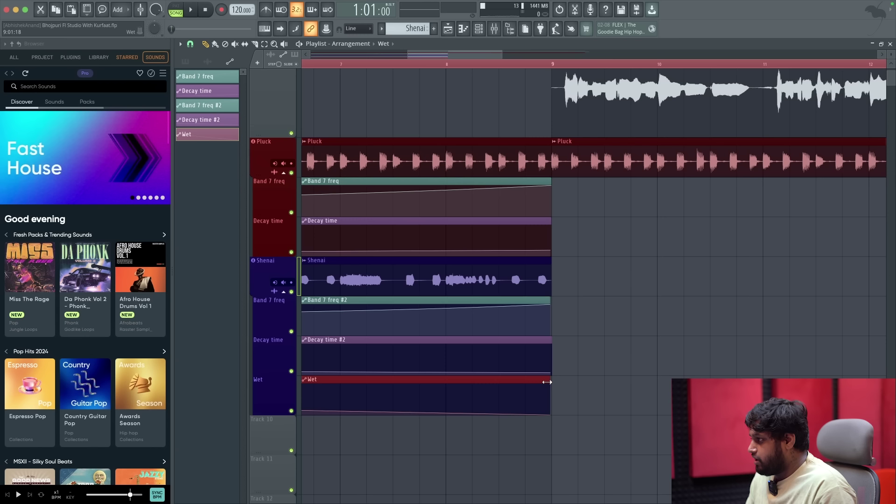
# Extend the Wet automation clip to about mid-bar 10 with its end point at the clip's end, and play the intro.
pyautogui.moveTo(548, 382); pyautogui.dragTo(679, 381)
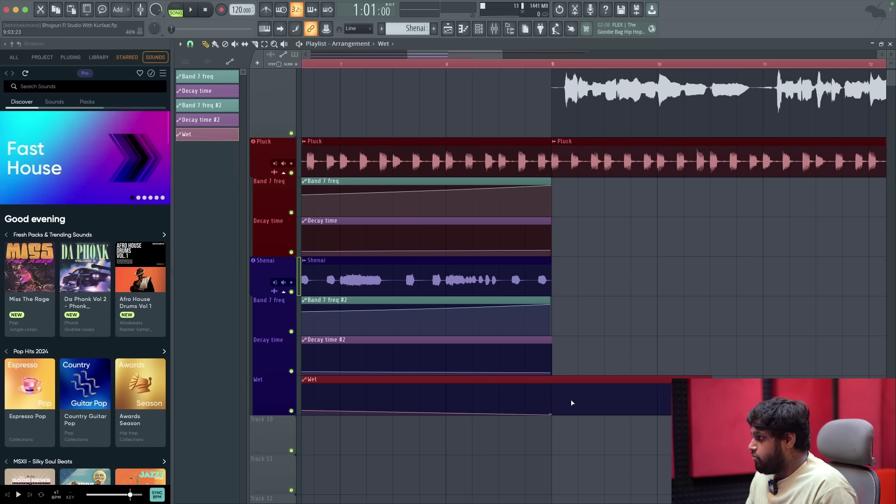
pyautogui.moveTo(554, 415); pyautogui.dragTo(721, 406)
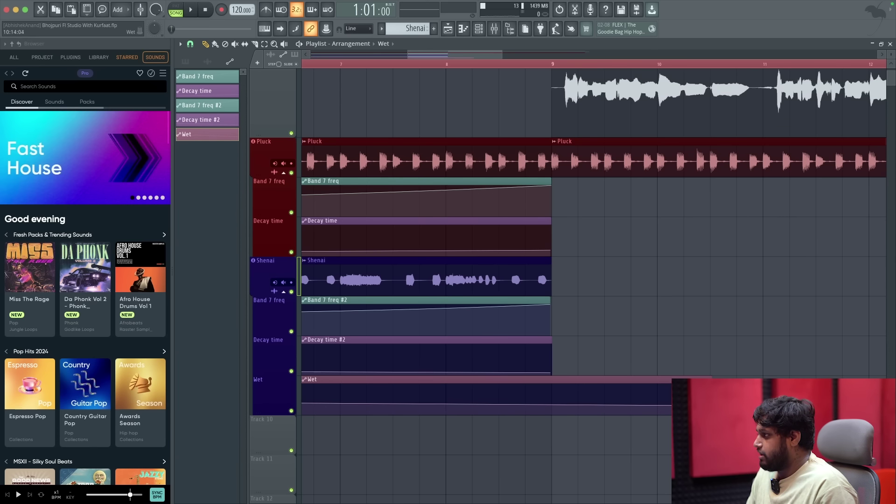
pyautogui.scroll(-3, 320, 277)
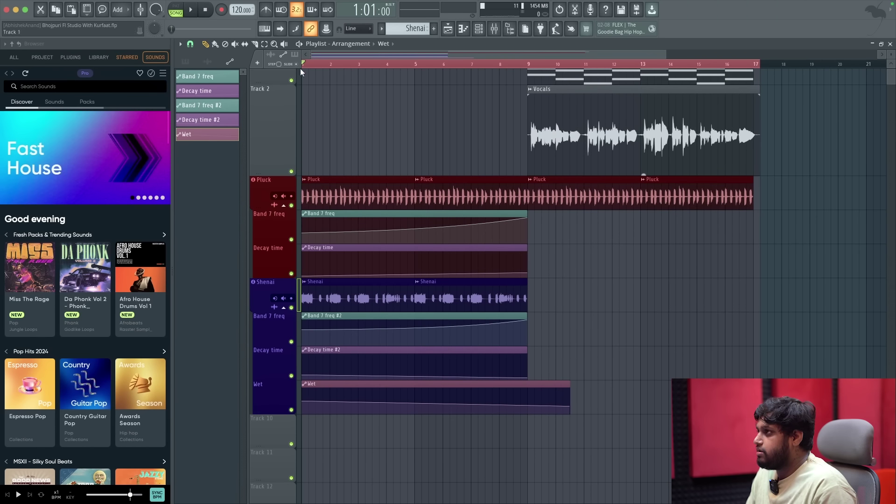
pyautogui.press('space')
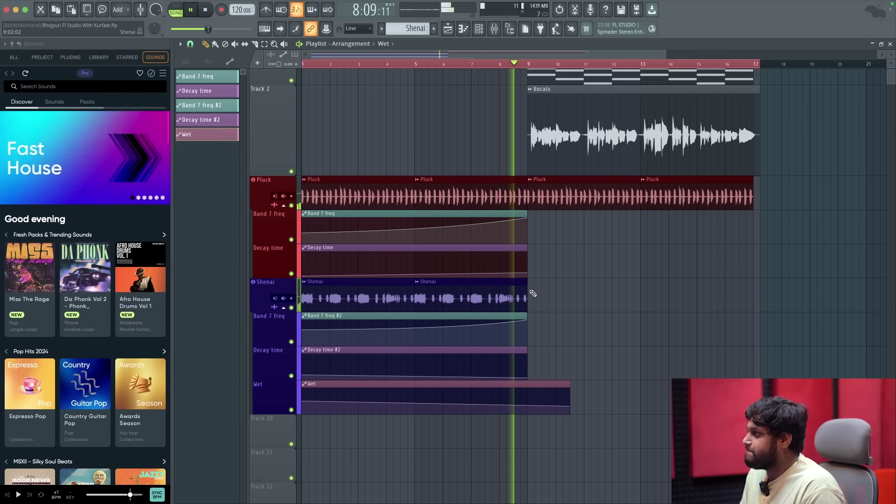
pyautogui.press('space')
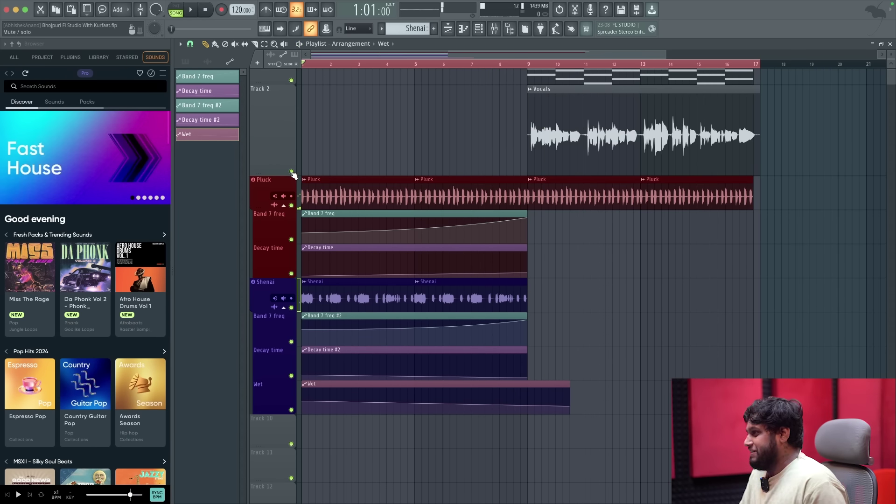
# Save the project, clear the clip selection, and place the playhead at bar 9 where the vocals start.
pyautogui.scroll(-2, 371, 231)
pyautogui.hotkey('ctrl', 'a')
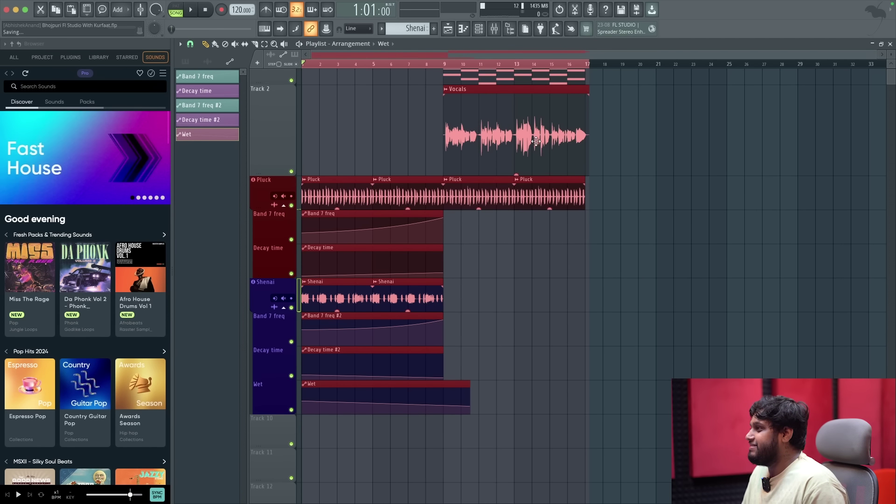
pyautogui.click(659, 211)
pyautogui.rightClick(701, 212)
pyautogui.click(560, 180)
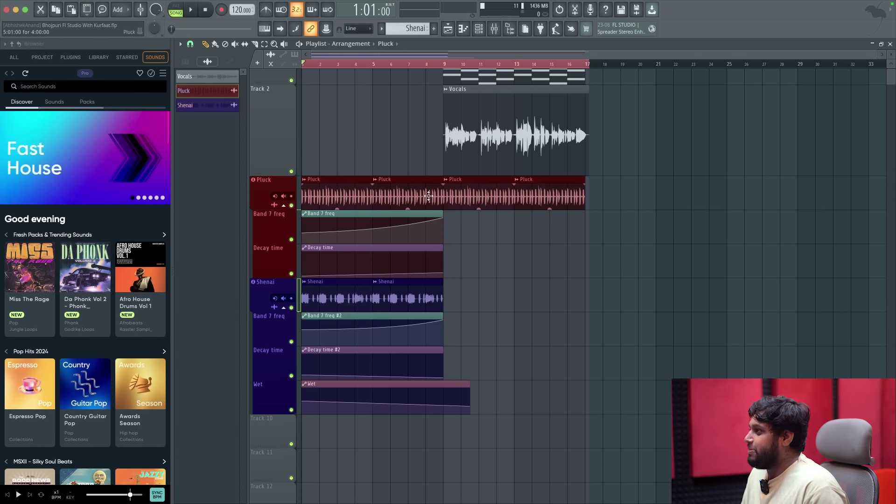
pyautogui.scroll(5, 529, 100)
pyautogui.click(551, 68)
# Find FLEX among the generator plugins and add it as a new instrument channel.
pyautogui.scroll(-5, 471, 248)
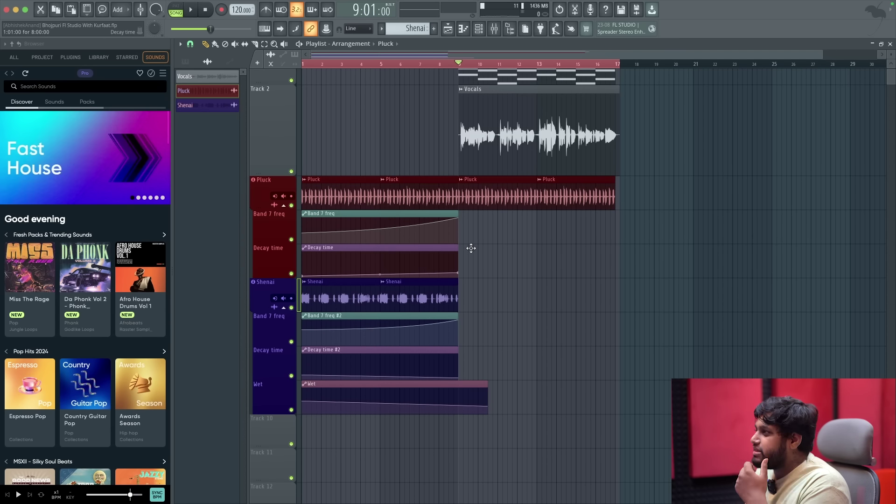
pyautogui.scroll(-2, 484, 252)
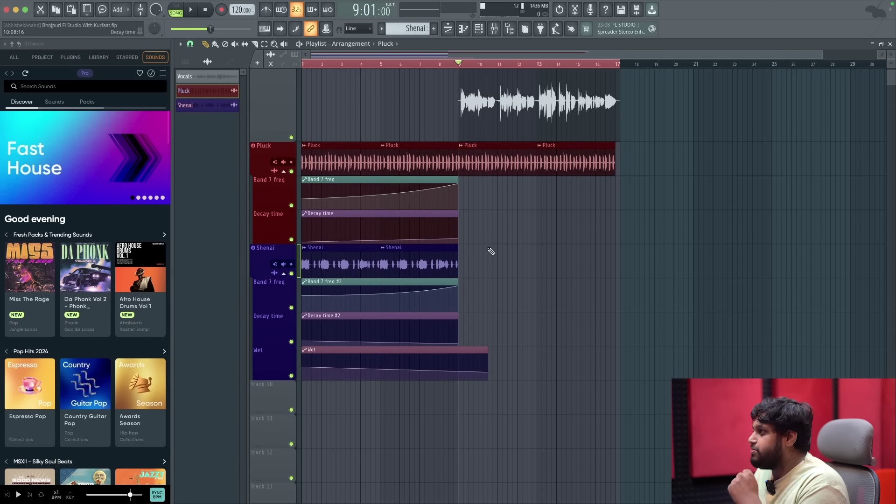
pyautogui.scroll(2, 489, 250)
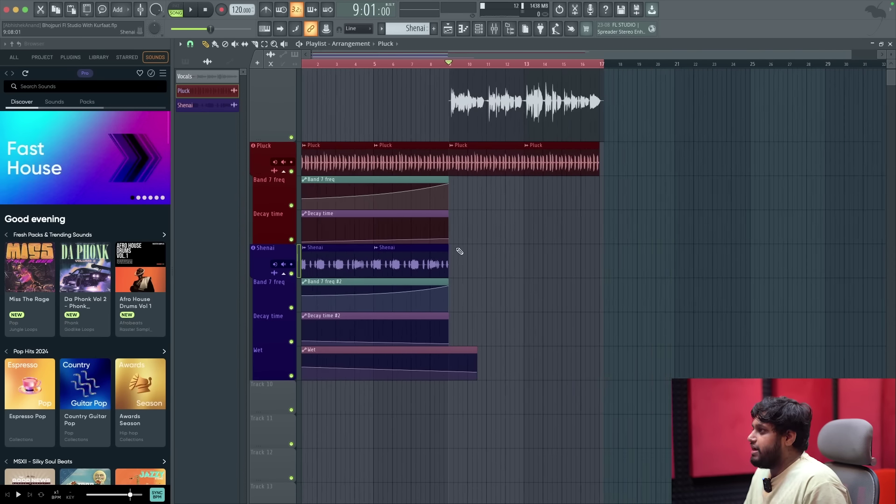
pyautogui.click(123, 11)
pyautogui.click(132, 26)
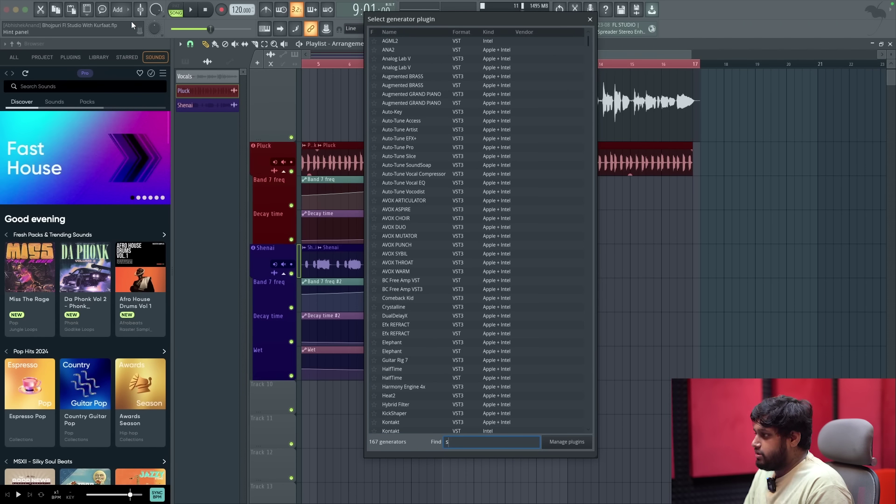
pyautogui.write('fle')
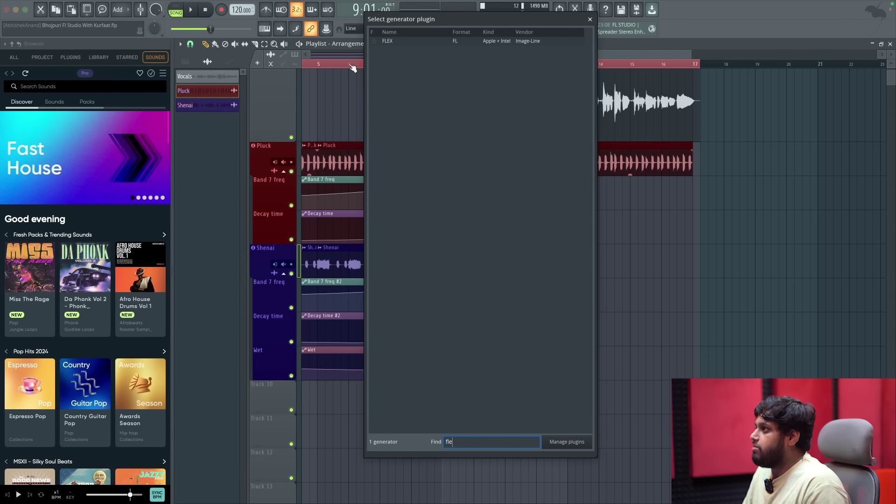
pyautogui.doubleClick(485, 41)
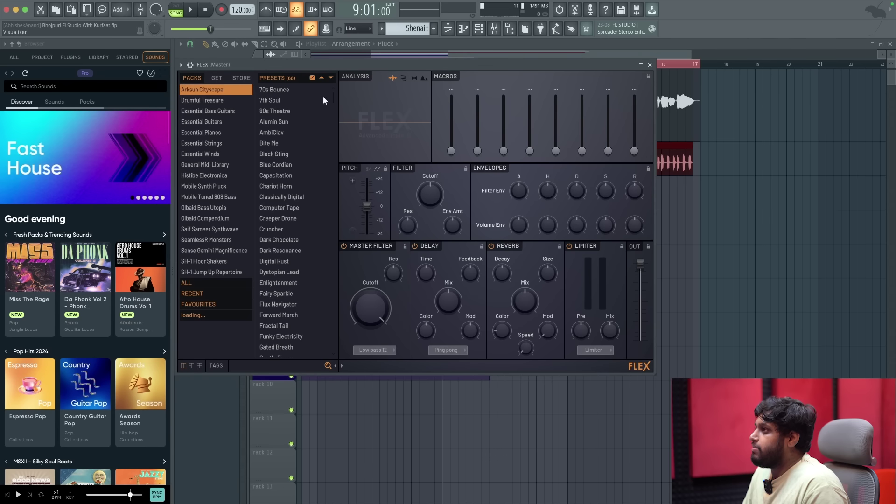
# Search all FLEX packs for "sub ba", load the Sub Bass preset, and close the instrument window.
pyautogui.click(217, 283)
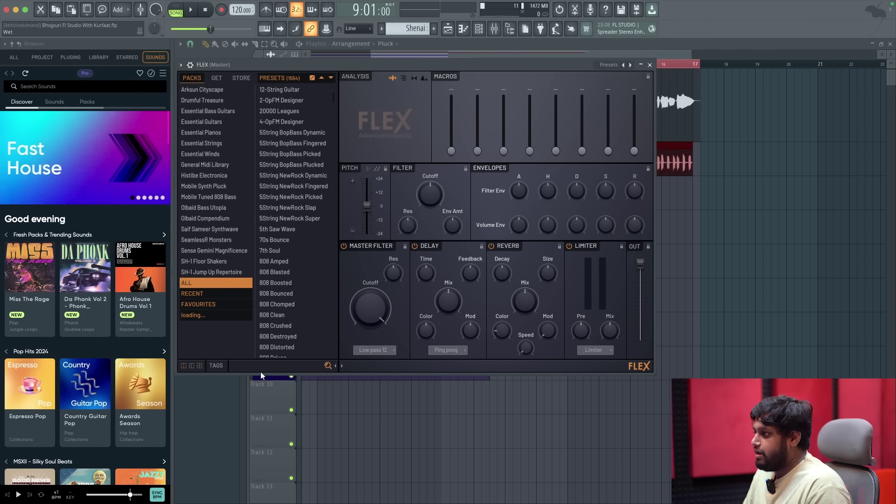
pyautogui.write('sub ba')
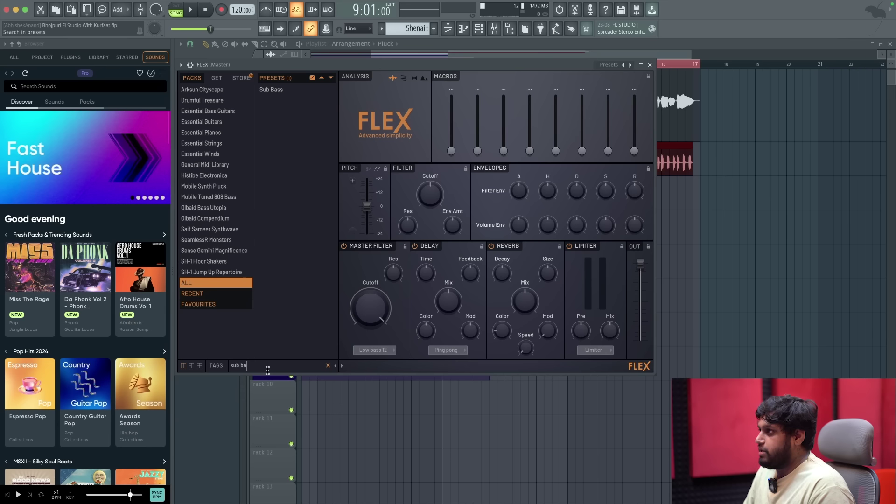
pyautogui.click(307, 91)
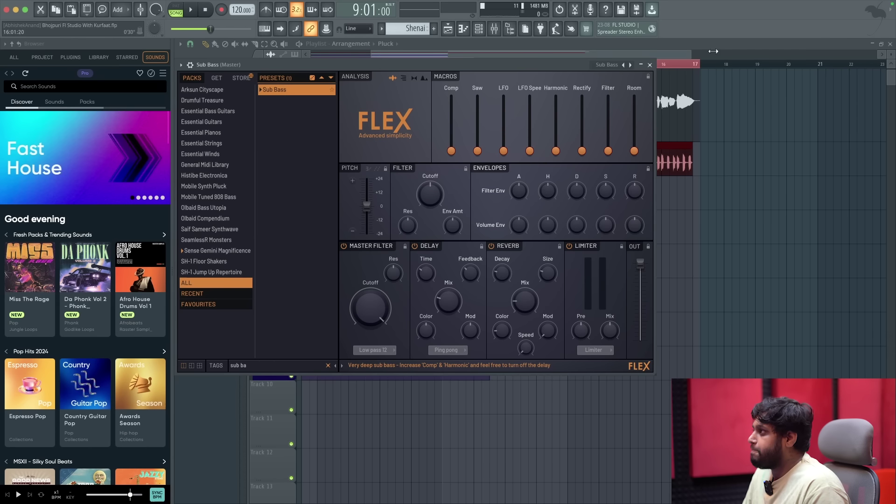
pyautogui.click(649, 65)
# Copy the Model D notes from the Chords pattern and paste them into the Sub Bass channel of a new pattern.
pyautogui.click(479, 29)
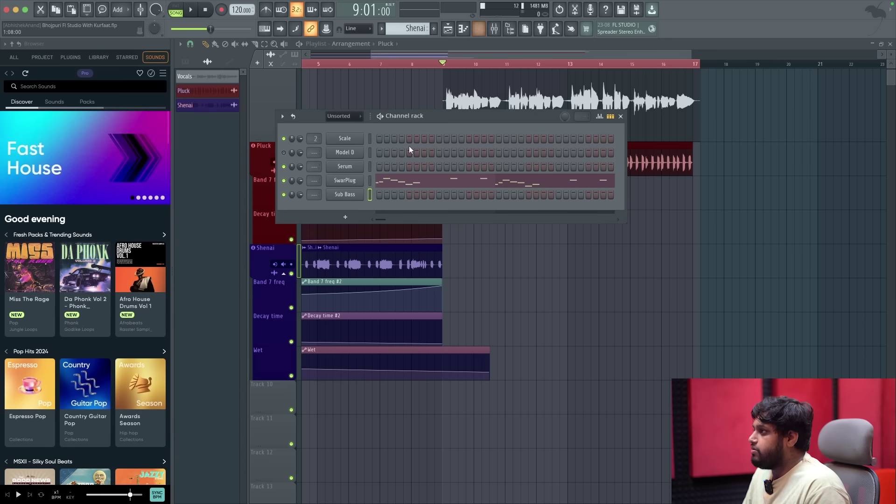
pyautogui.scroll(2, 413, 29)
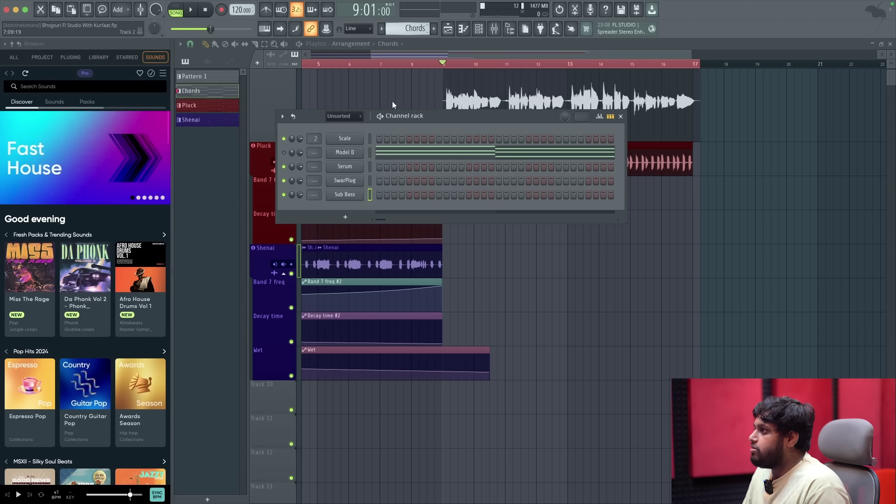
pyautogui.rightClick(352, 157)
pyautogui.press('Escape')
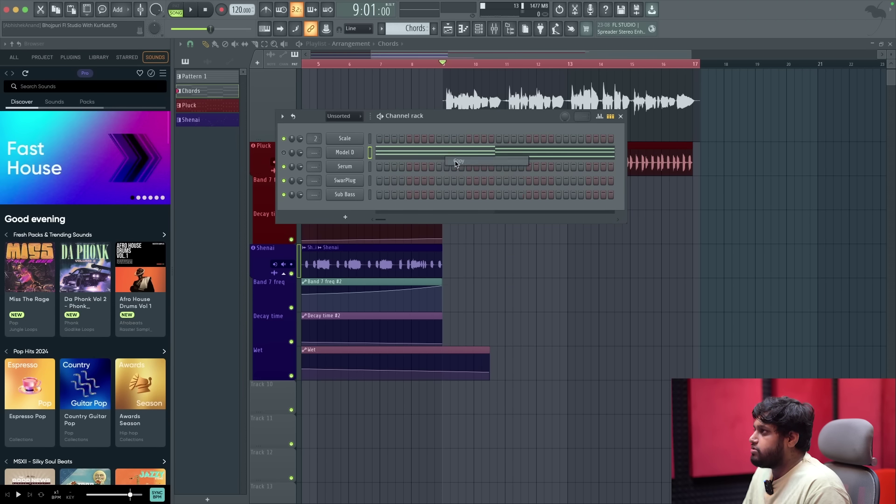
pyautogui.scroll(-1, 412, 30)
pyautogui.scroll(-2, 412, 30)
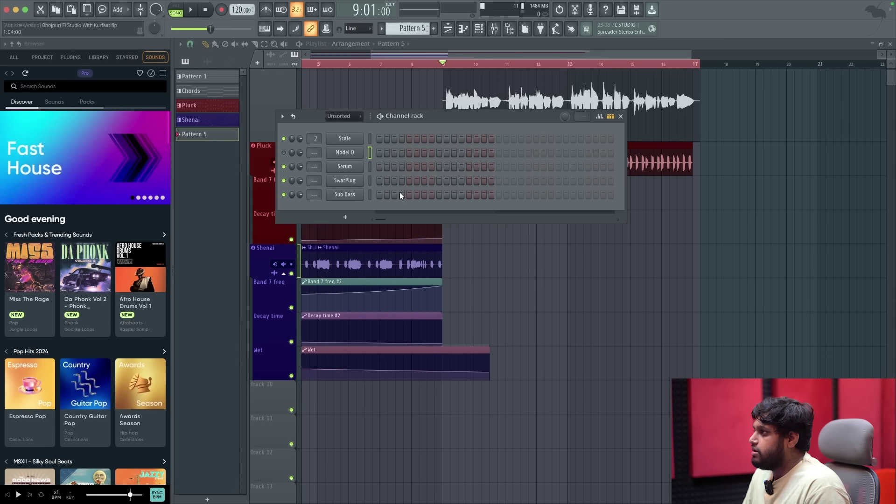
pyautogui.rightClick(348, 195)
pyautogui.click(485, 213)
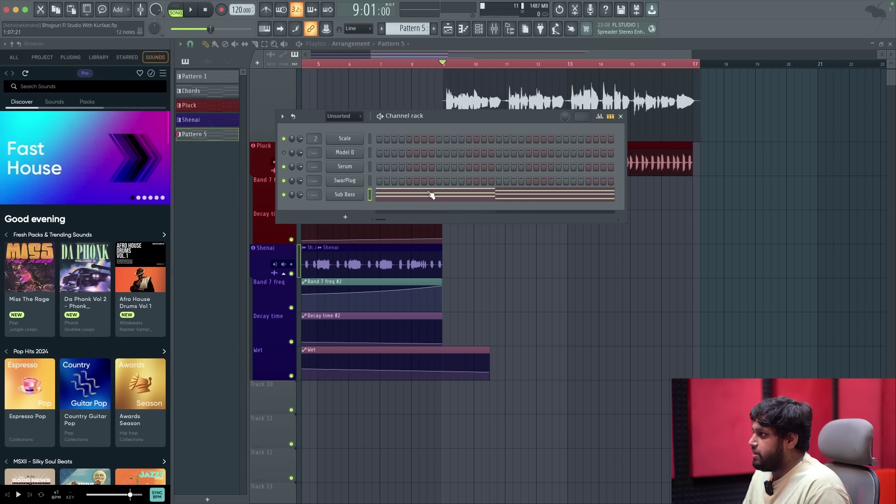
# In the Sub Bass notes, delete the two upper notes of each of the four chords, keeping only the lowest notes.
pyautogui.click(431, 195)
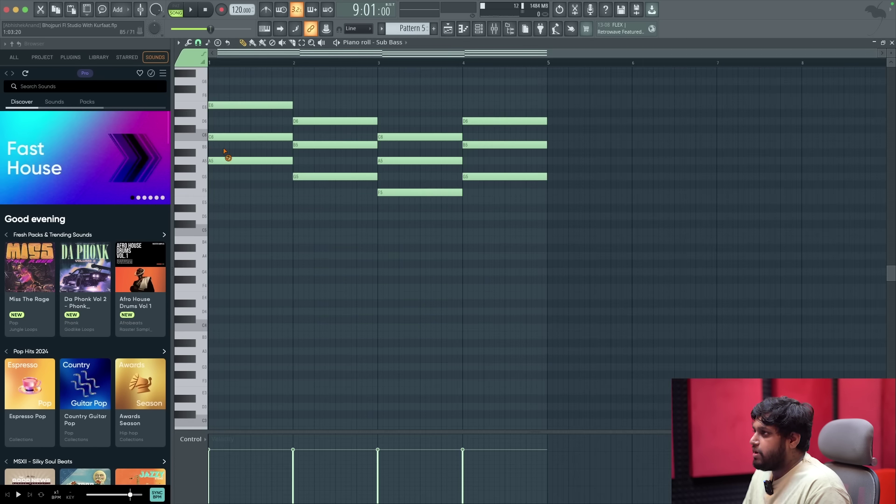
pyautogui.rightClick(243, 105)
pyautogui.rightClick(243, 137)
pyautogui.rightClick(355, 121)
pyautogui.rightClick(354, 145)
pyautogui.rightClick(406, 136)
pyautogui.rightClick(406, 160)
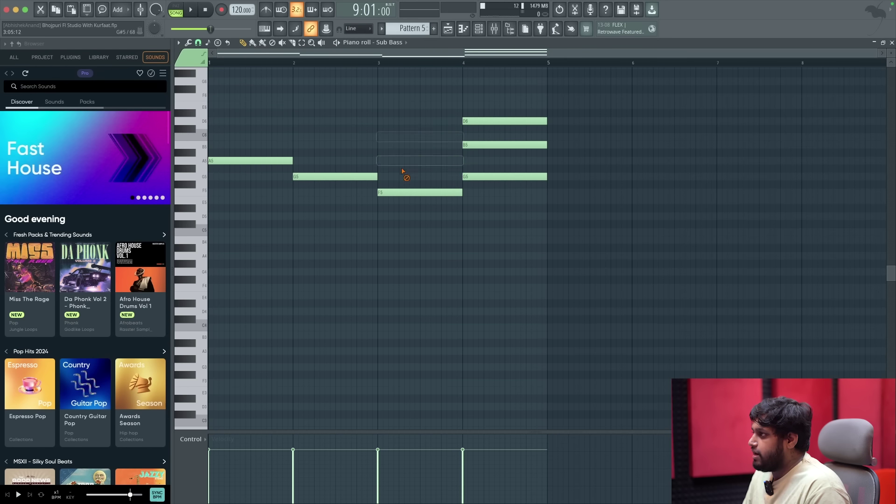
pyautogui.rightClick(471, 121)
pyautogui.rightClick(488, 144)
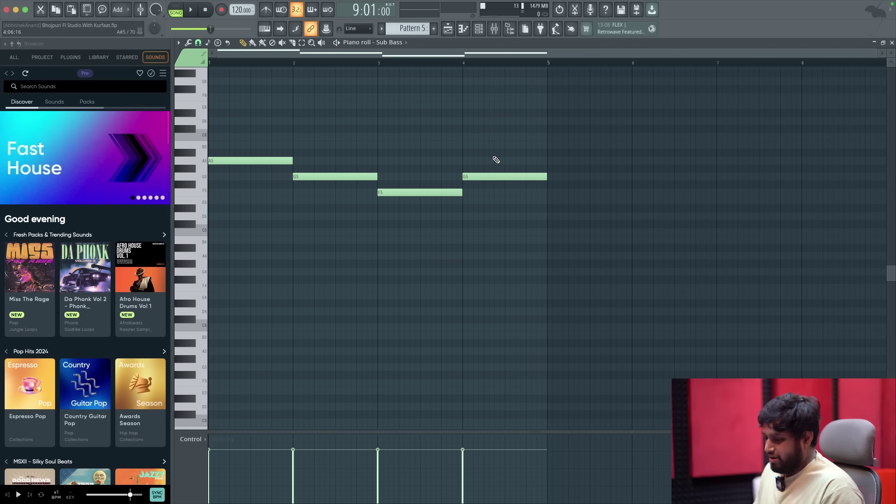
# Transpose all the Sub Bass notes down one octave and place the pattern on Track 10 at bar 9.
pyautogui.hotkey('ctrl', 'a')
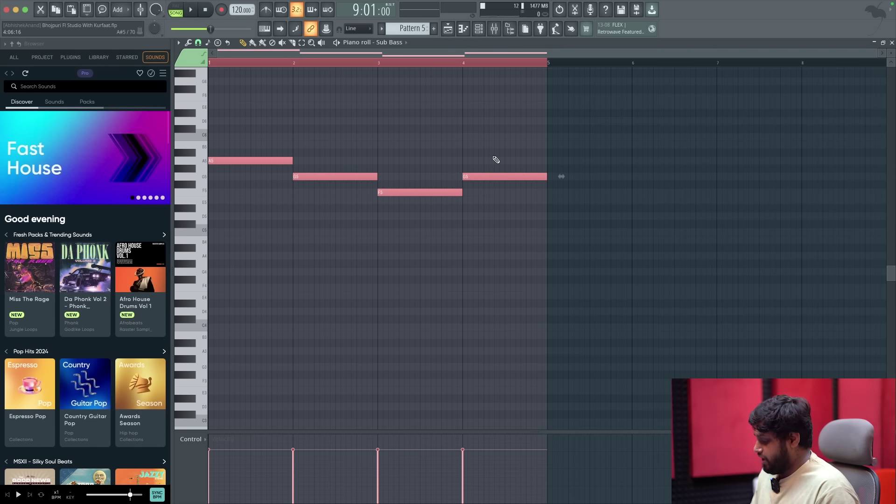
pyautogui.hotkey('ctrl', 'Down')
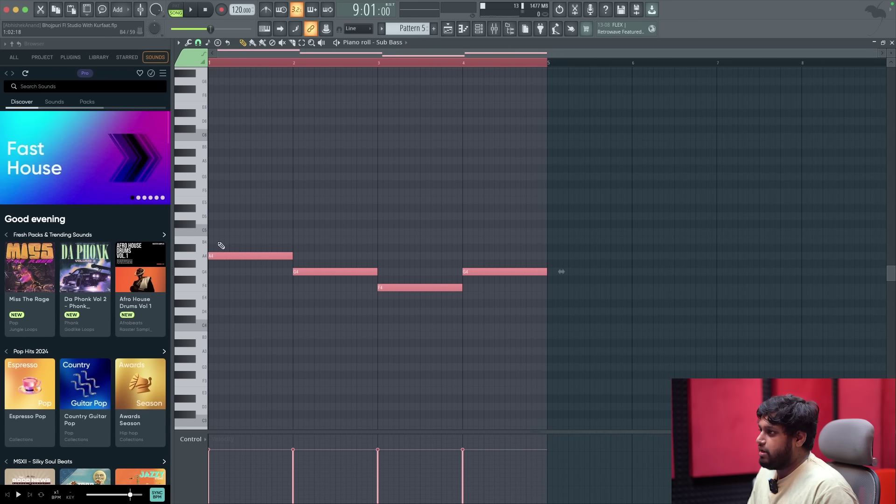
pyautogui.click(448, 29)
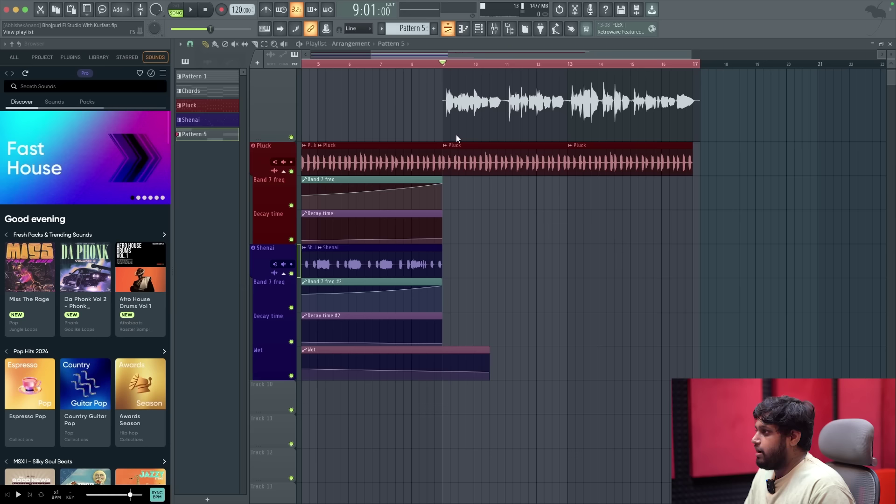
pyautogui.scroll(-1, 463, 331)
pyautogui.click(474, 306)
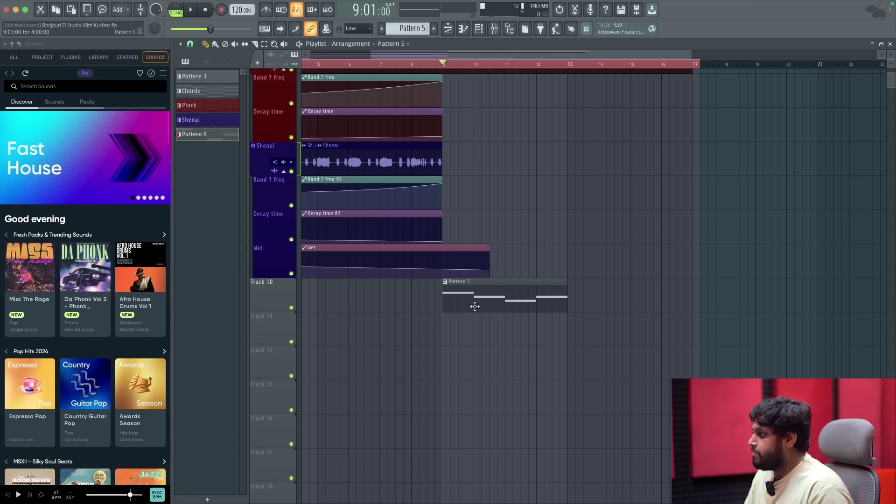
# Rename Pattern 5 as "Sub Bass" and give it a darkened olive green colour.
pyautogui.click(383, 31)
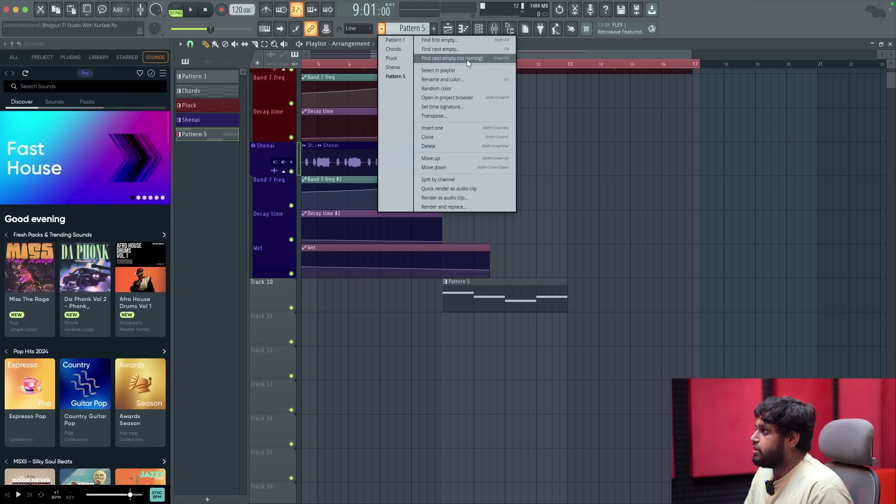
pyautogui.click(469, 77)
pyautogui.write('Sub Bass')
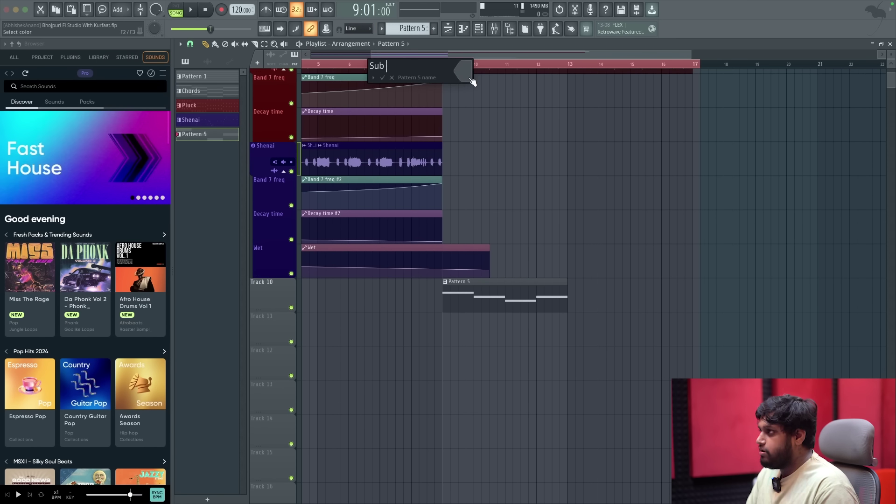
pyautogui.click(471, 82)
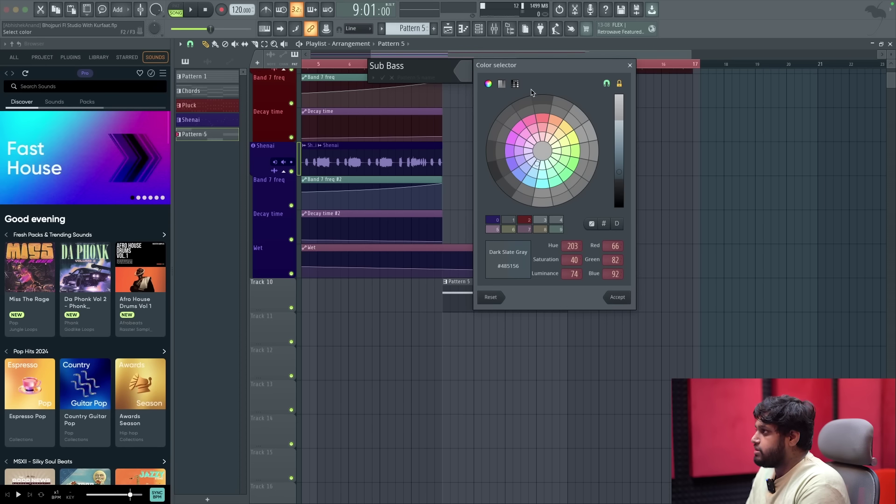
pyautogui.click(512, 150)
pyautogui.click(573, 139)
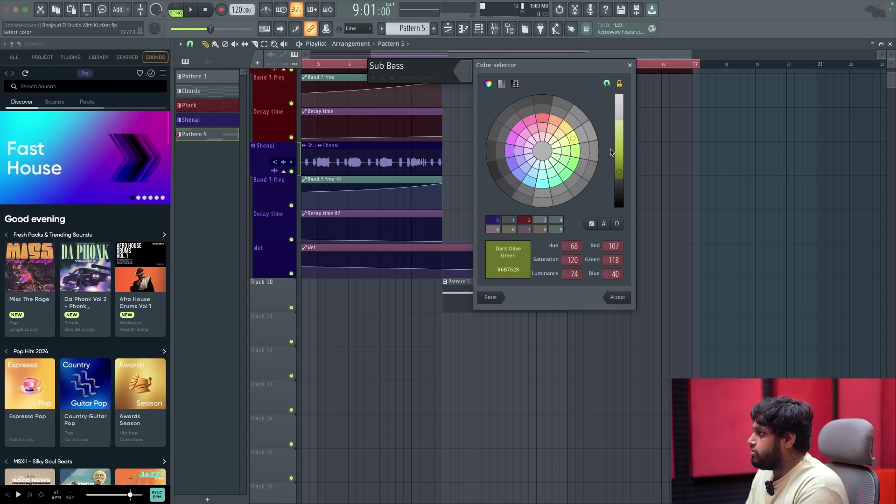
pyautogui.moveTo(625, 175); pyautogui.dragTo(621, 183)
pyautogui.press('Return')
pyautogui.press('Return')
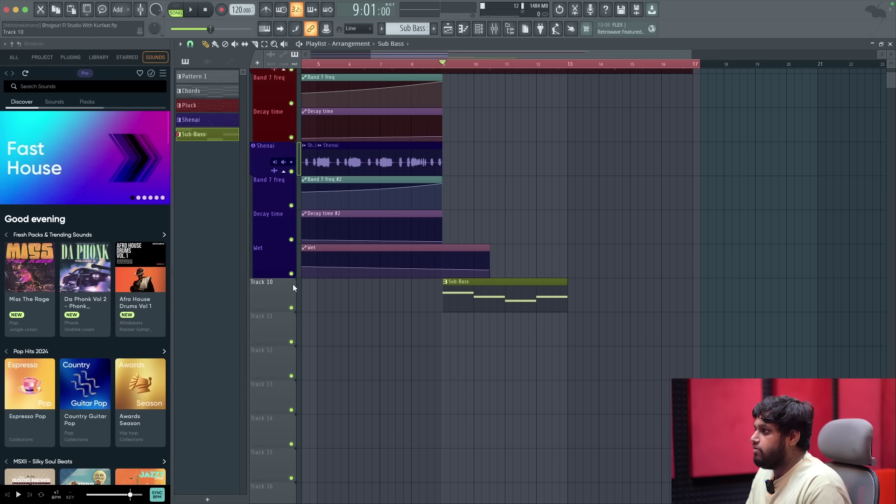
# Render the Sub Bass pattern to audio and replace its playlist clip with the rendered version.
pyautogui.click(380, 31)
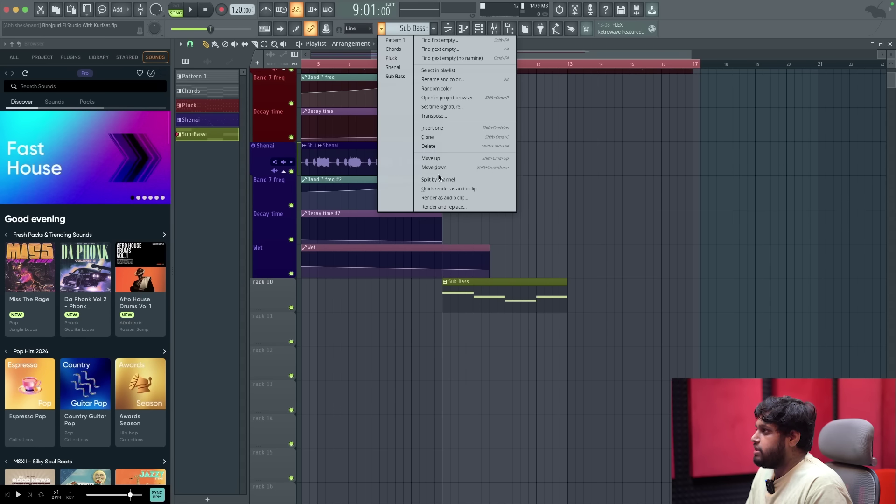
pyautogui.click(438, 208)
pyautogui.click(530, 385)
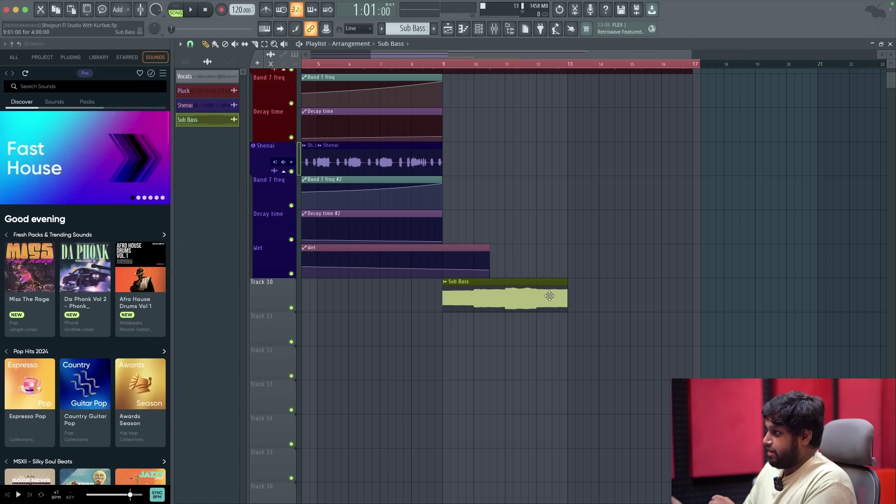
# Make Track 10 an audio track linked to mixer Insert 4 and auto-name it after its Sub Bass clip.
pyautogui.rightClick(271, 292)
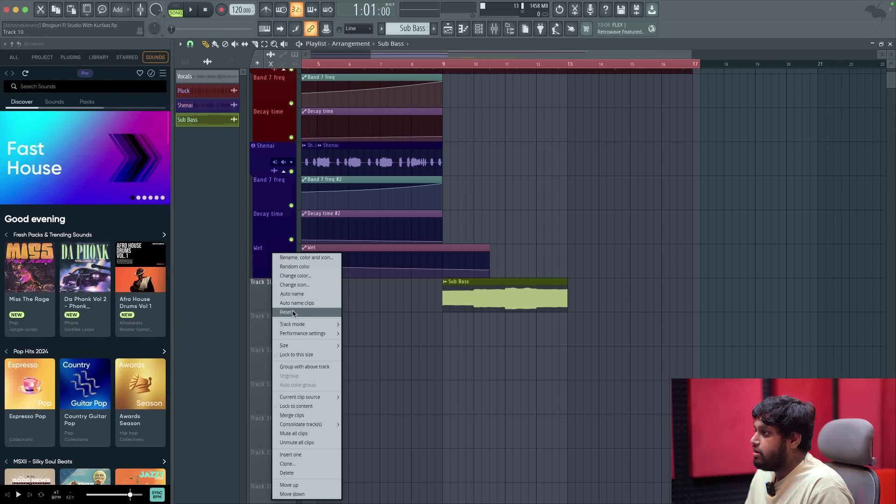
pyautogui.moveTo(317, 324)
pyautogui.moveTo(362, 333)
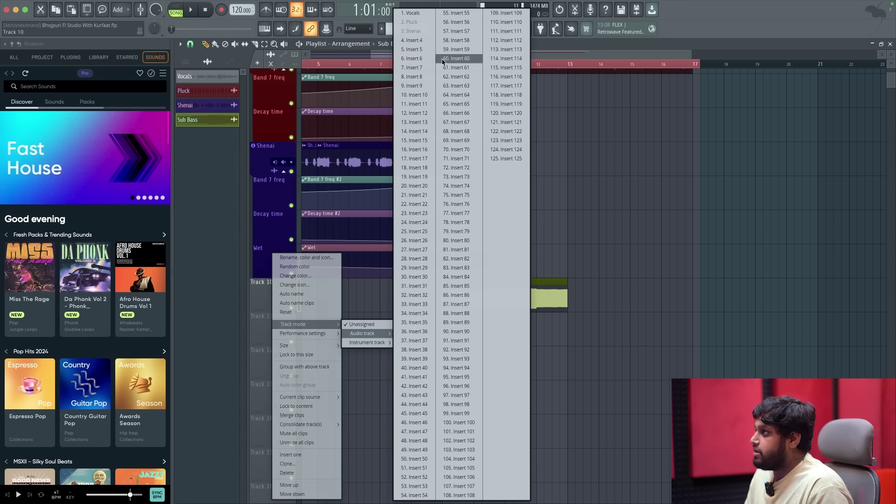
pyautogui.click(425, 42)
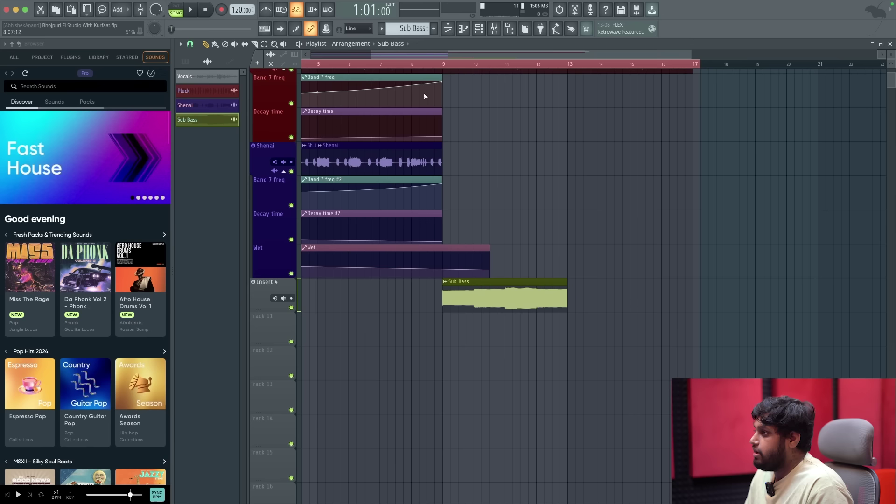
pyautogui.rightClick(290, 289)
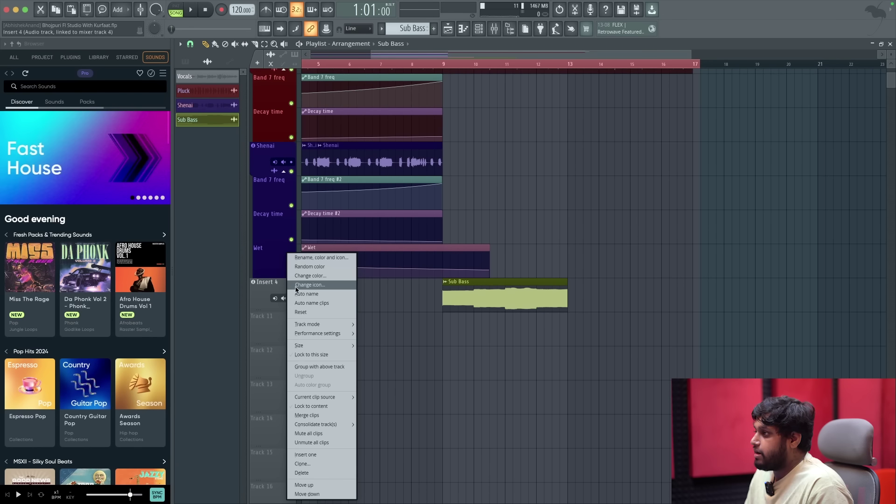
pyautogui.click(334, 294)
# Play the song from bar 8 and raise the Sub Bass mixer volume from silence to about -12.5 dB (51%).
pyautogui.scroll(1, 476, 332)
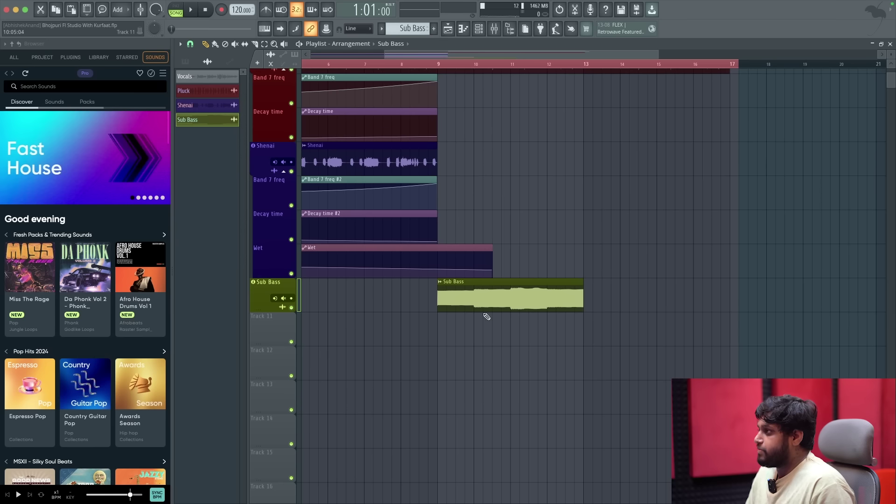
pyautogui.click(397, 66)
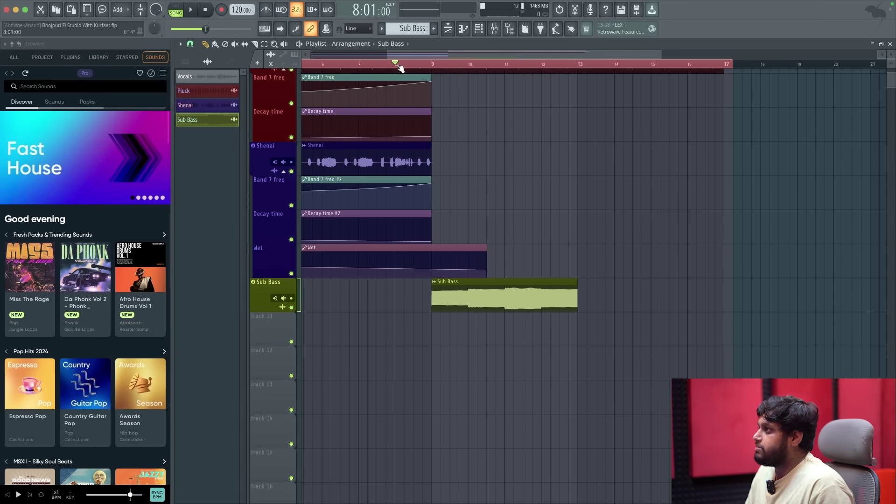
pyautogui.press('F9')
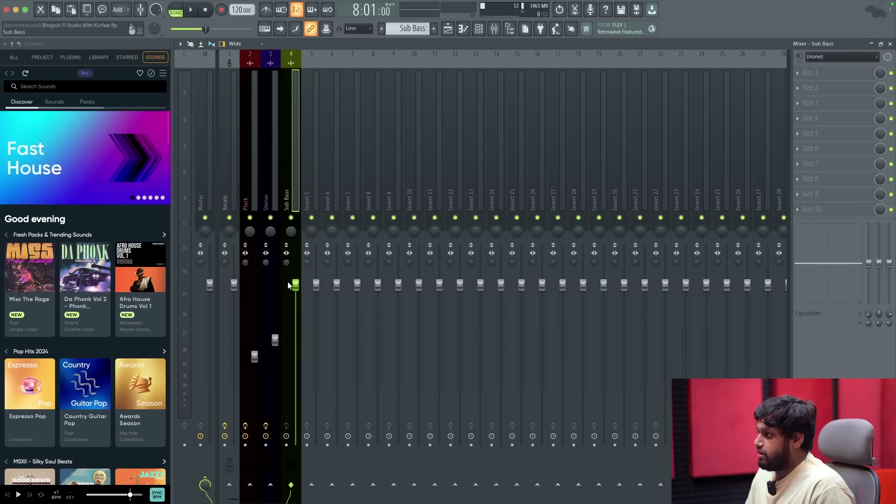
pyautogui.moveTo(294, 285); pyautogui.dragTo(296, 416)
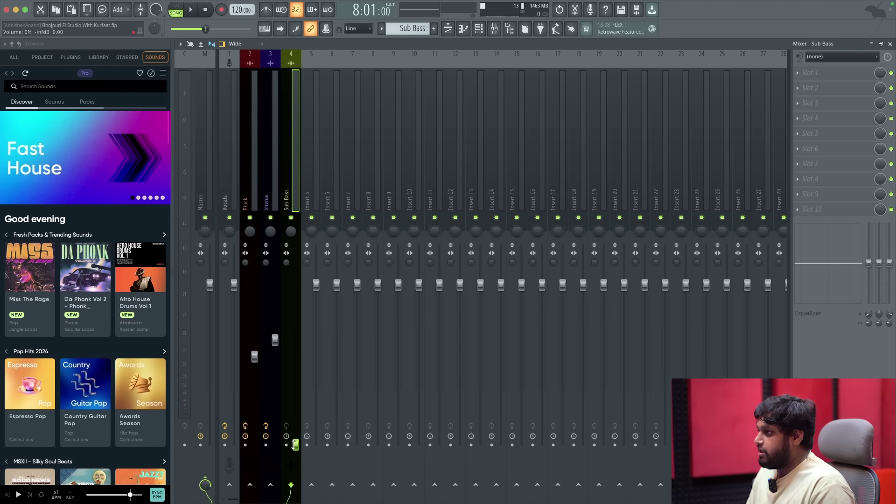
pyautogui.press('space')
pyautogui.moveTo(295, 444); pyautogui.dragTo(295, 363)
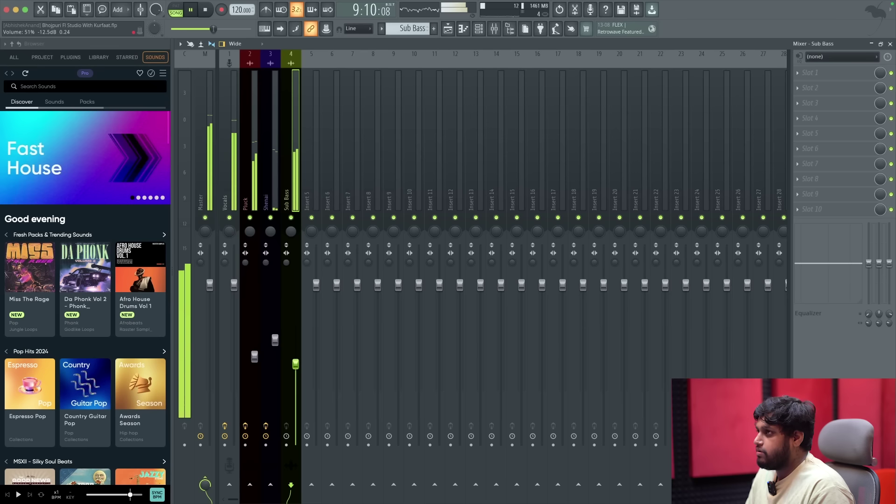
# Lower the pitch of the Sub Bass audio clip, set its time-stretching mode to Auto, and play the result.
pyautogui.moveTo(445, 32)
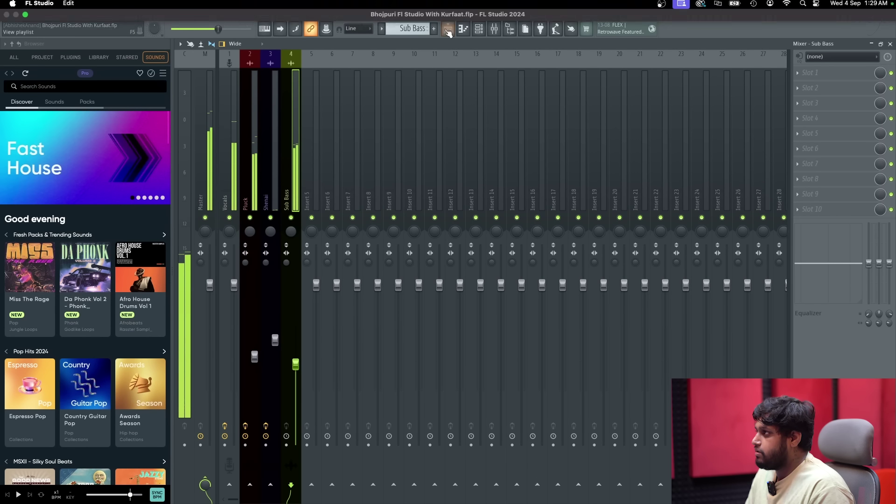
pyautogui.click(448, 29)
pyautogui.press('space')
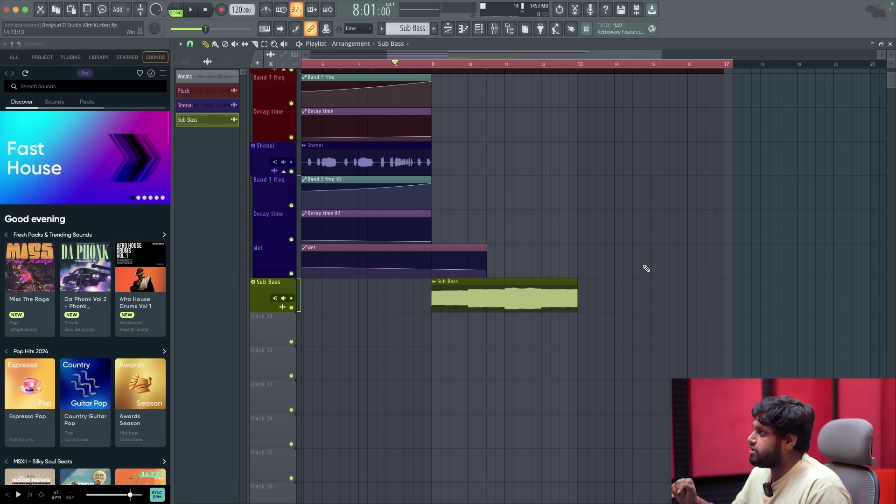
pyautogui.doubleClick(545, 298)
pyautogui.moveTo(335, 126); pyautogui.dragTo(334, 145)
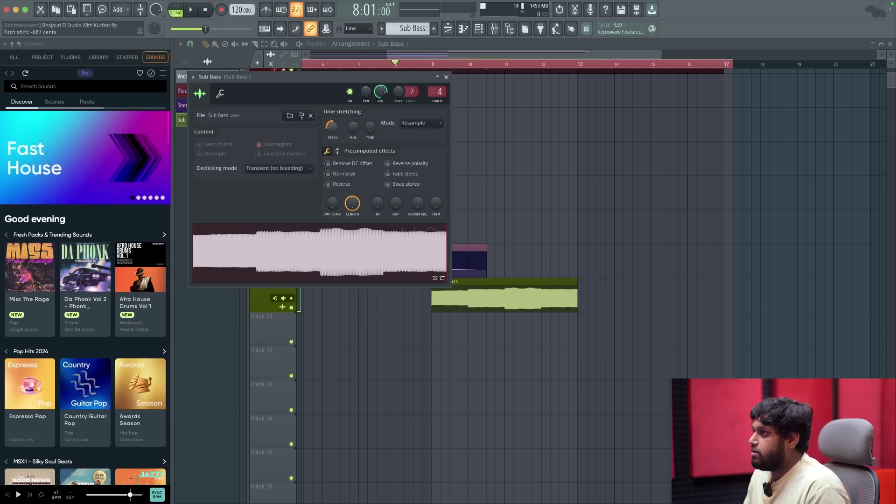
pyautogui.scroll(1, 397, 126)
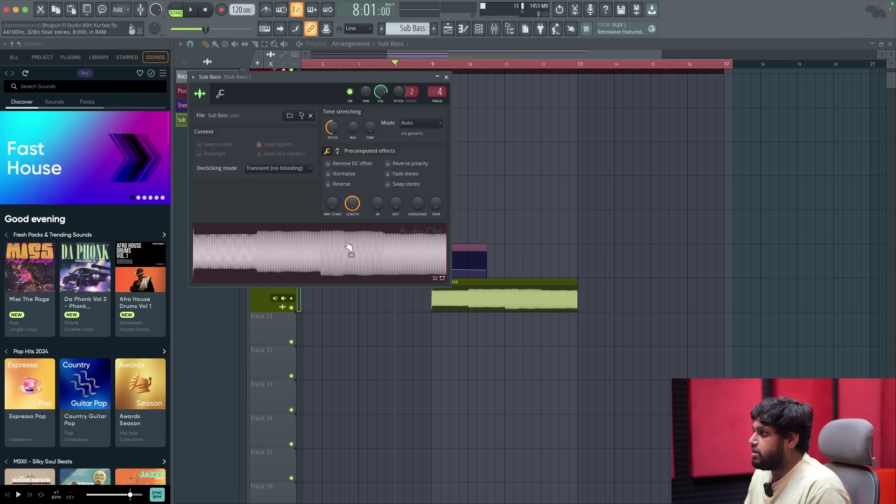
pyautogui.press('space')
pyautogui.press('Escape')
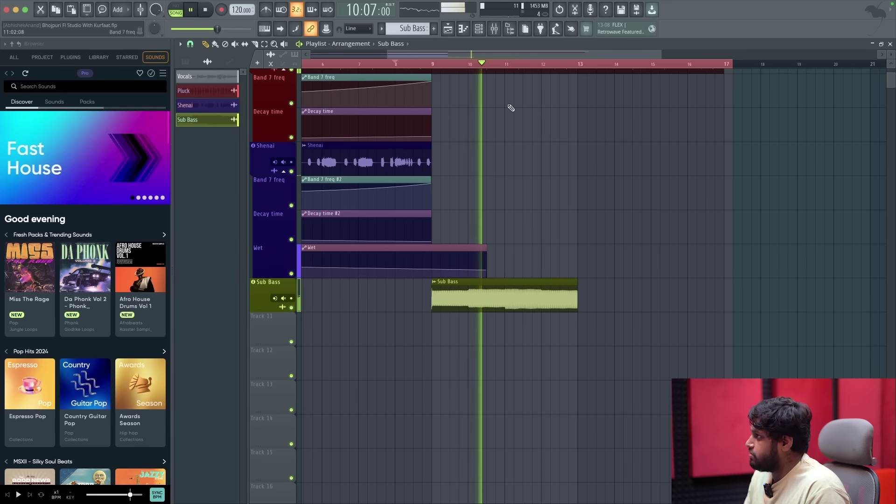
# Raise the Sub Bass mixer volume to about -10.1 dB during playback and solo its track.
pyautogui.click(494, 29)
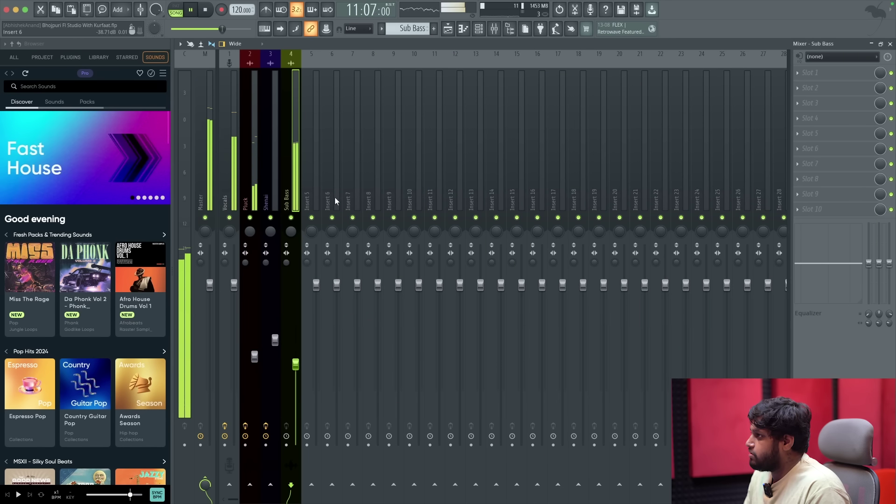
pyautogui.moveTo(294, 355); pyautogui.dragTo(295, 350)
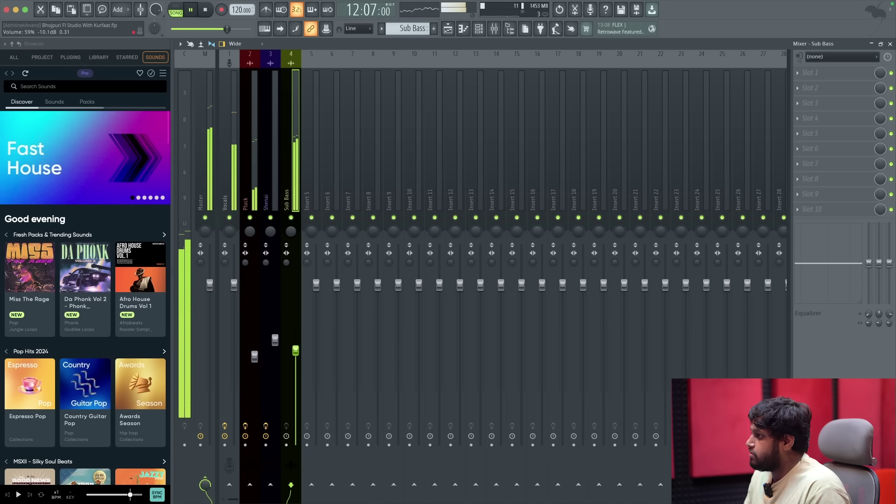
pyautogui.press('space')
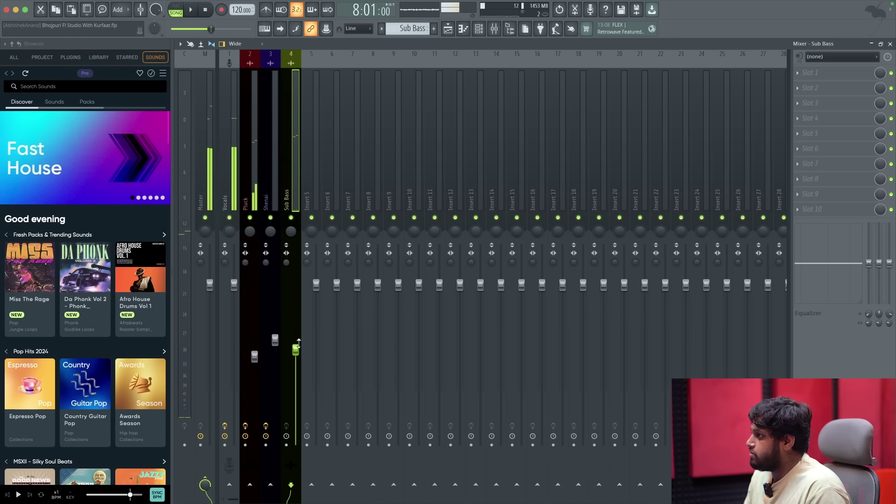
pyautogui.rightClick(291, 218)
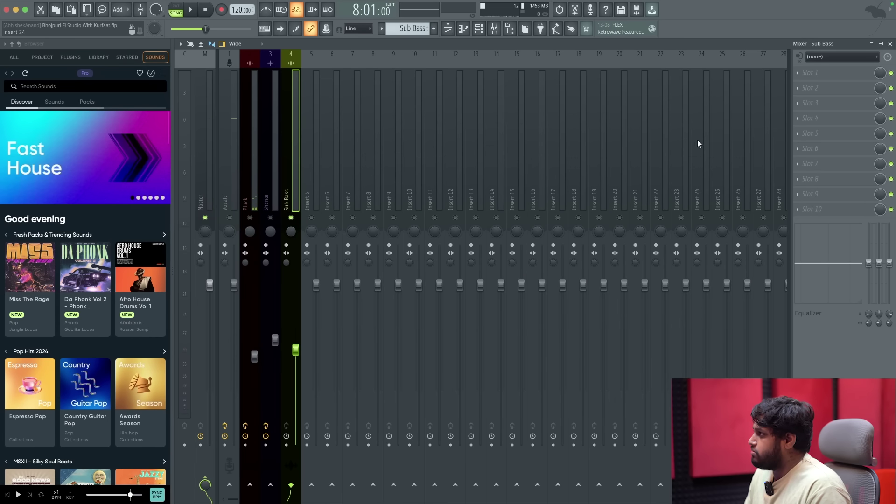
pyautogui.click(890, 43)
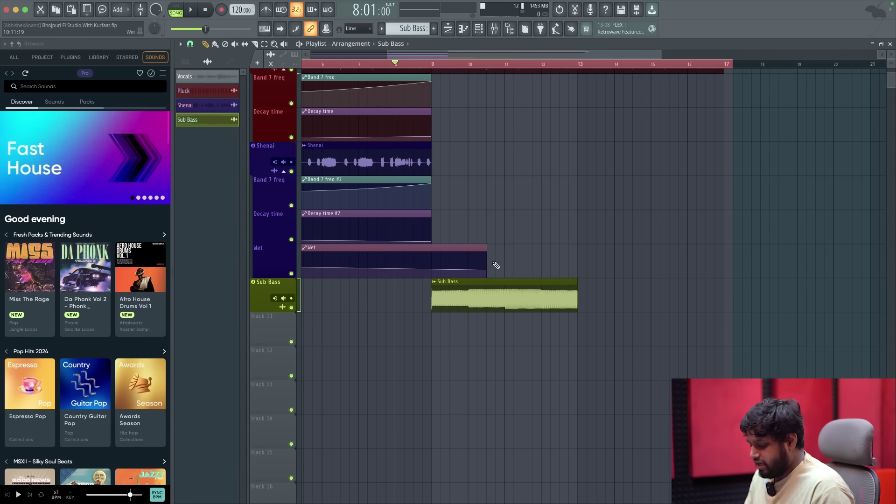
# Undo the Sub Bass volume, pitch and audio-track changes back to the original note pattern on Track 10.
pyautogui.hotkey('ctrl', 'z')
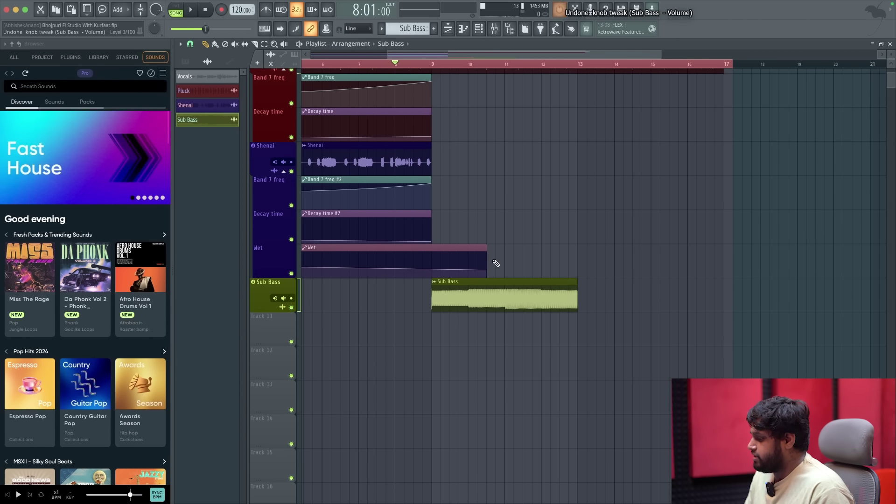
pyautogui.hotkey('ctrl', 'z')
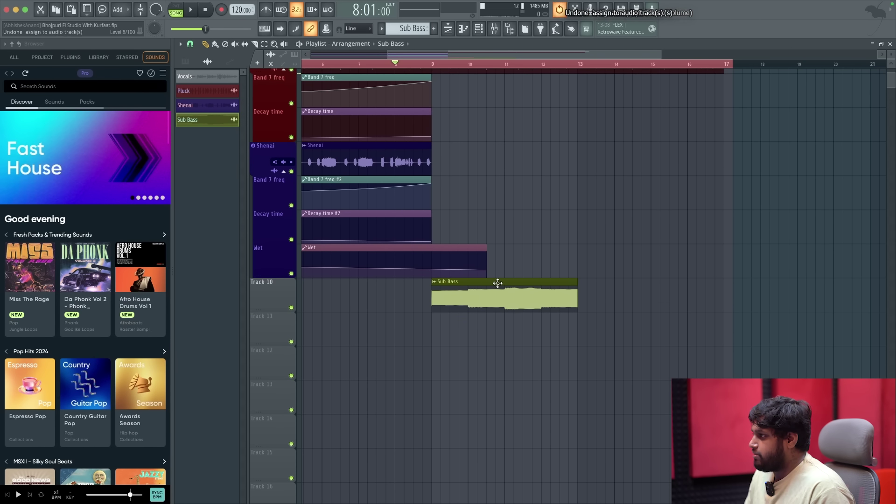
pyautogui.hotkey('ctrl', 'z')
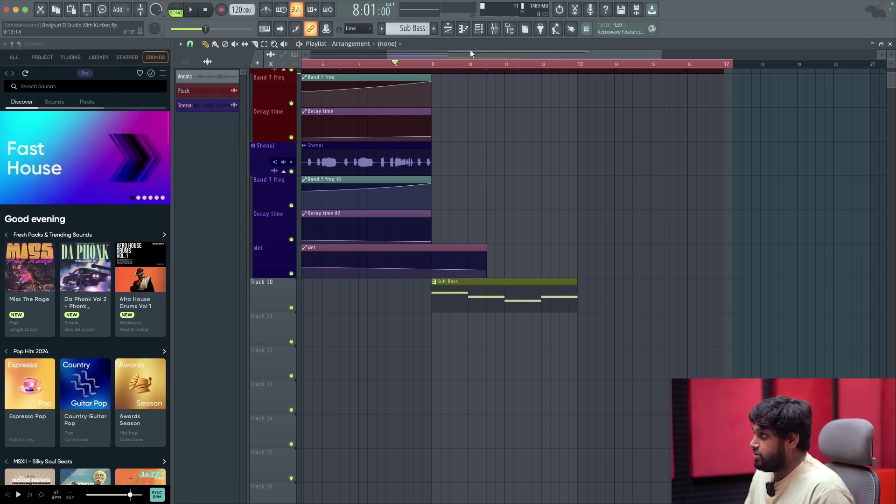
# Show all channels in the channel rack and replace the Sub Bass instrument with BooBass.
pyautogui.click(480, 29)
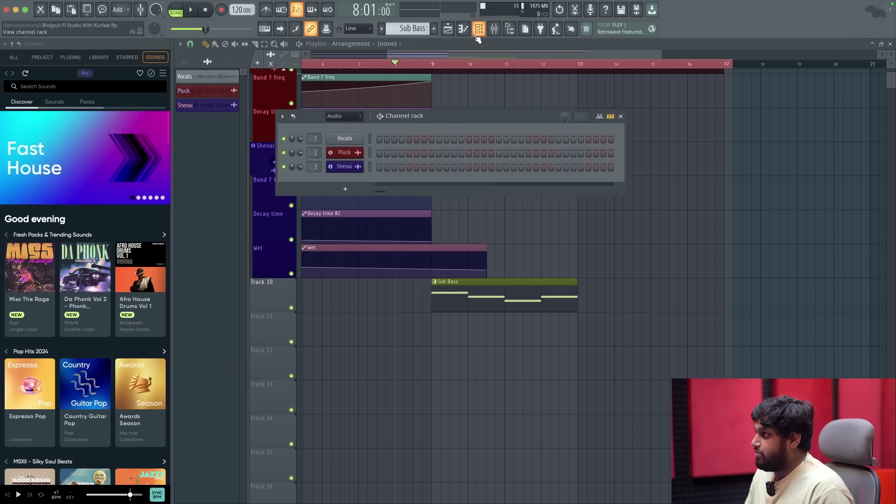
pyautogui.click(353, 126)
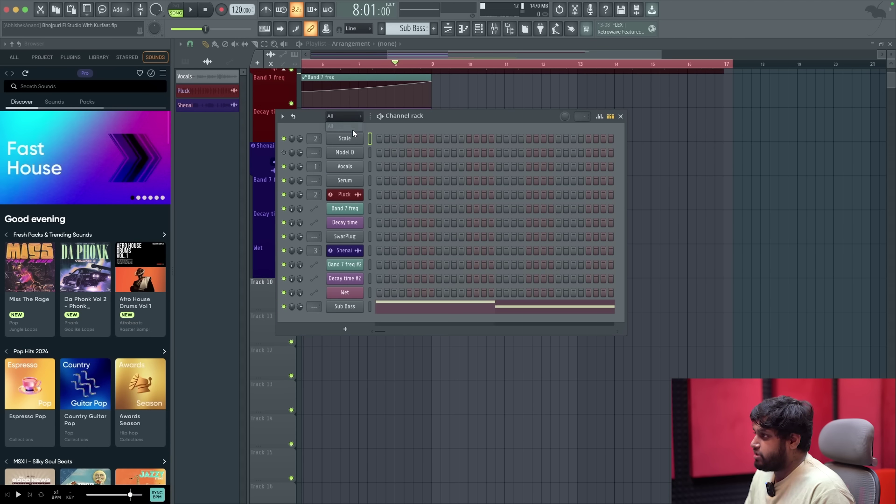
pyautogui.rightClick(362, 311)
pyautogui.moveTo(394, 387)
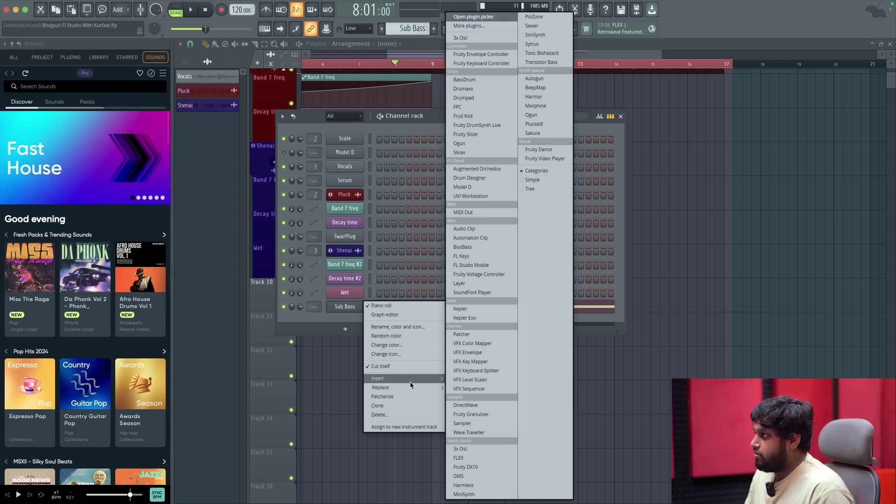
pyautogui.click(475, 27)
pyautogui.write('boo')
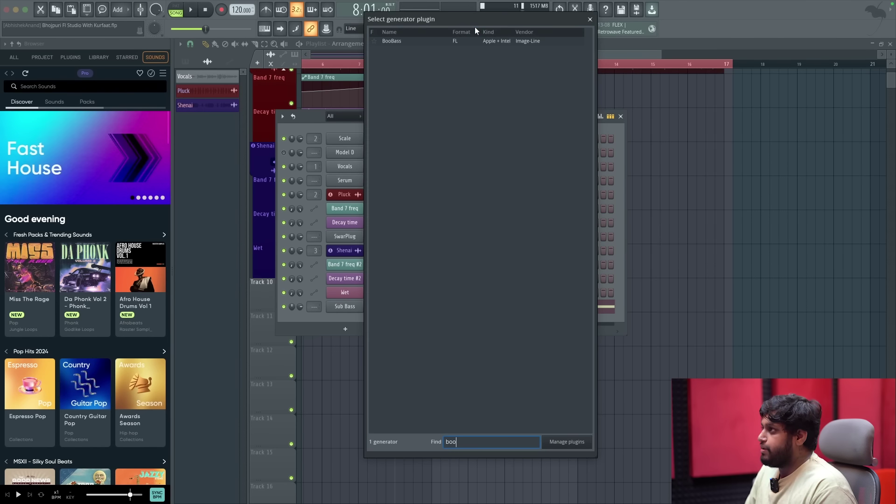
pyautogui.doubleClick(436, 41)
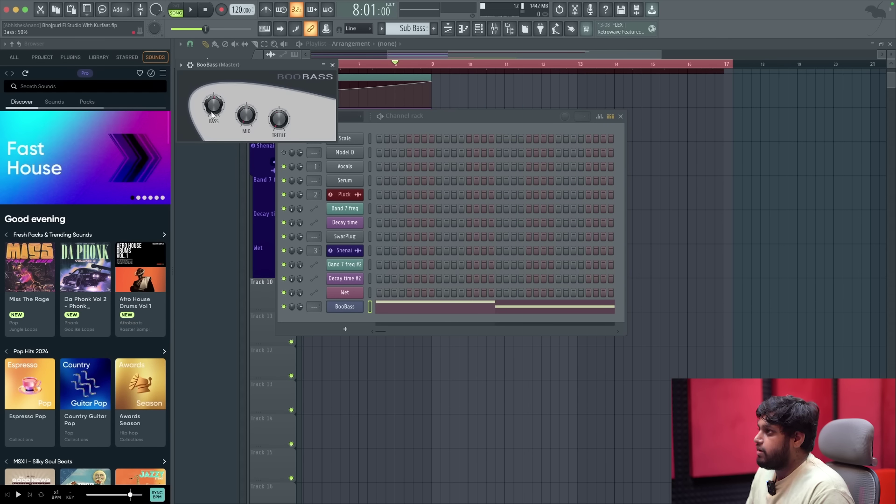
pyautogui.click(332, 65)
pyautogui.click(443, 52)
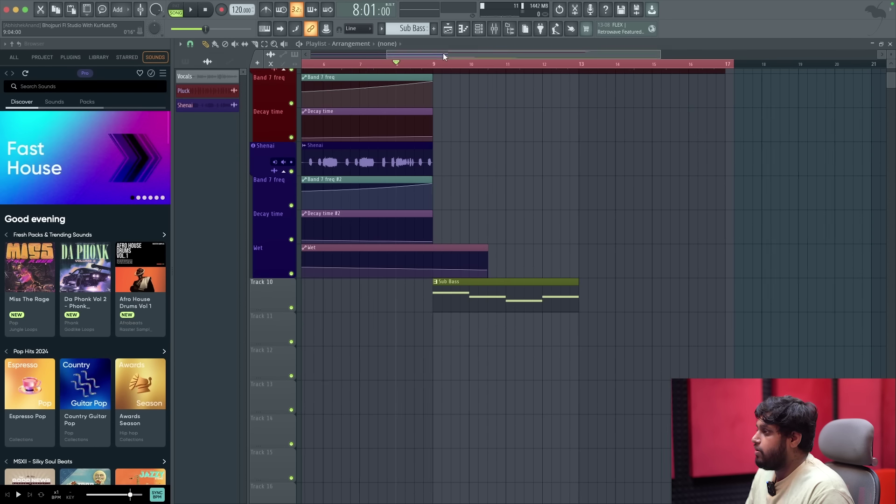
# Rename the Sub Bass pattern as Bass.
pyautogui.click(381, 28)
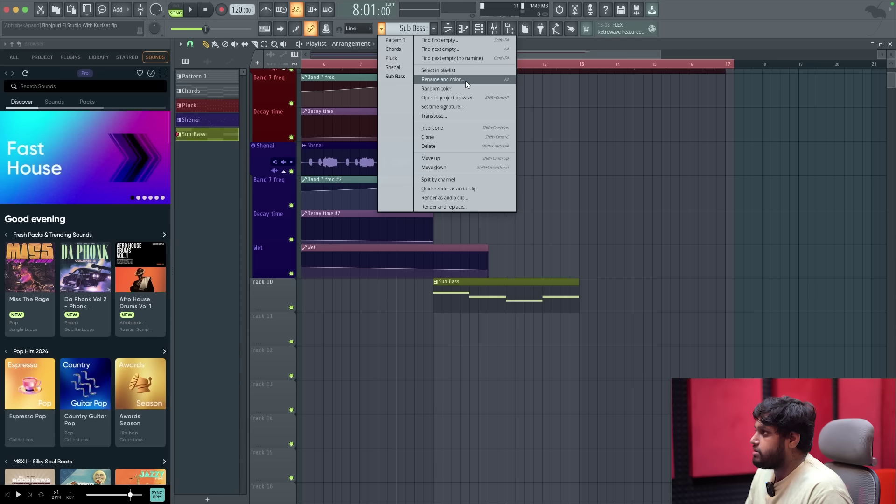
pyautogui.click(466, 77)
pyautogui.write('V')
pyautogui.press('BackSpace')
pyautogui.write('Bass')
pyautogui.press('Return')
# Make playlist Track 10 an audio track linked to mixer Insert 4 and auto-name it from its clip.
pyautogui.rightClick(276, 289)
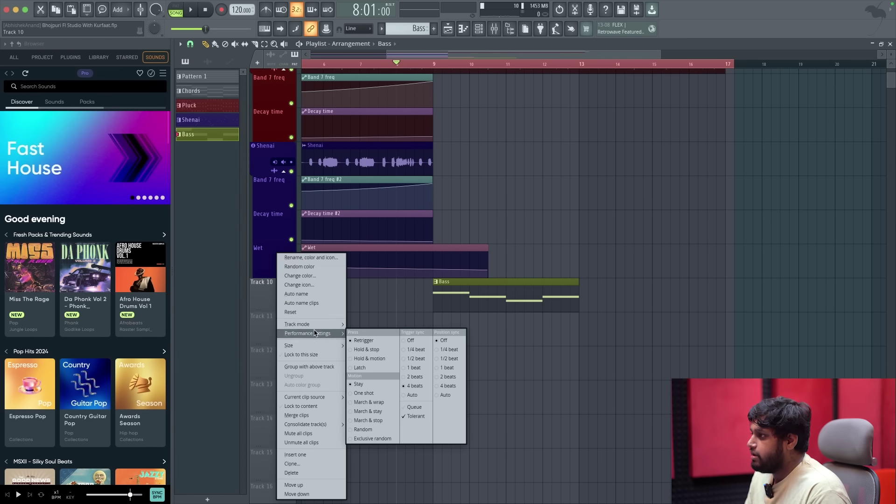
pyautogui.moveTo(315, 324)
pyautogui.moveTo(369, 333)
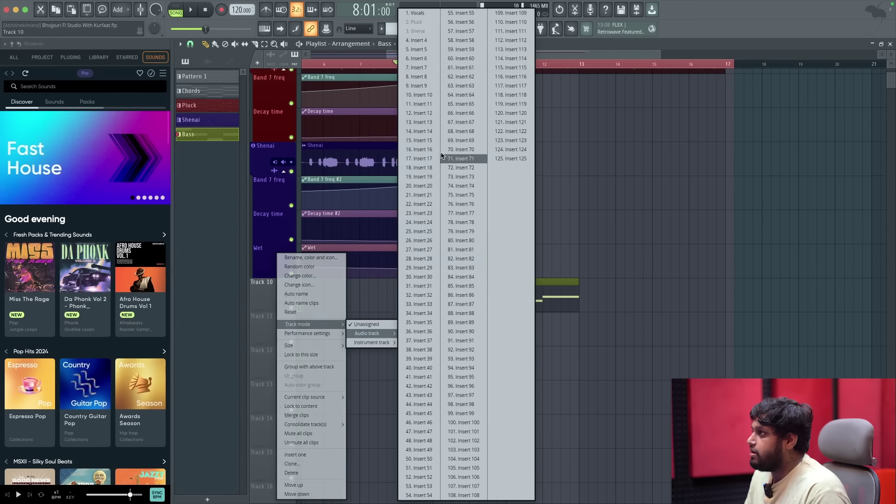
pyautogui.click(410, 42)
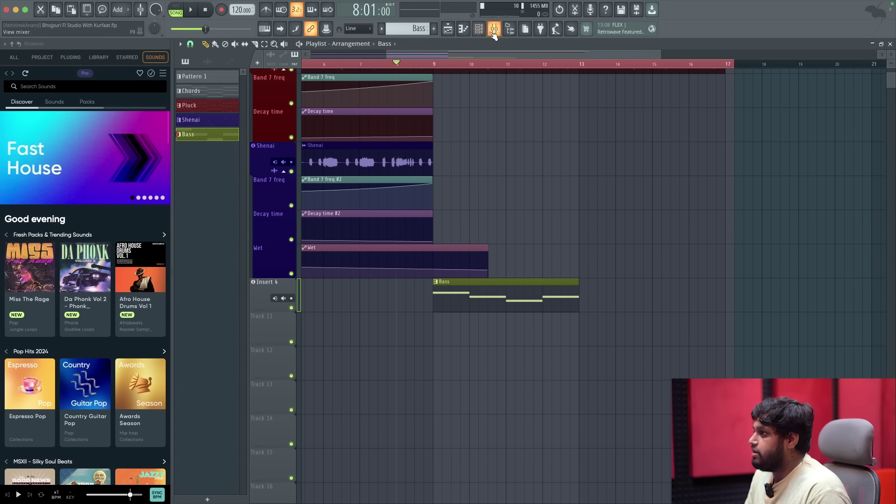
pyautogui.rightClick(278, 289)
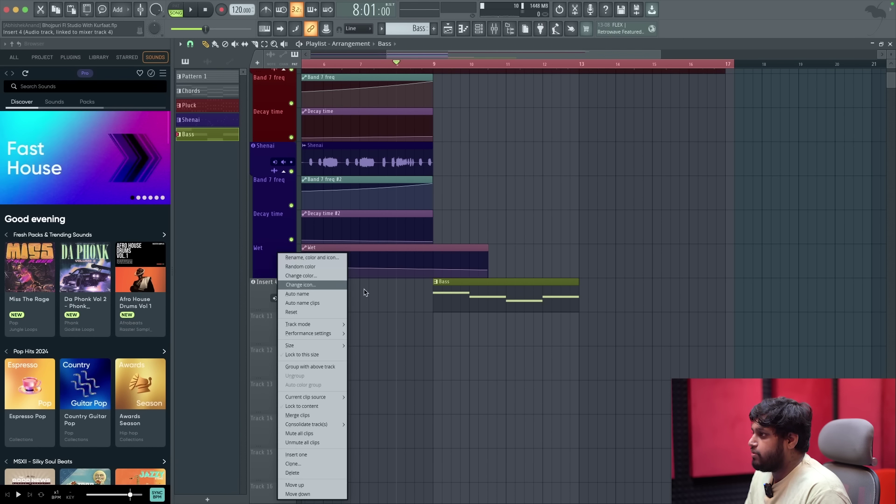
pyautogui.click(321, 294)
# Unsolo the Bass mixer track and lower its fader roughly level with the Shenai fader.
pyautogui.press('F9')
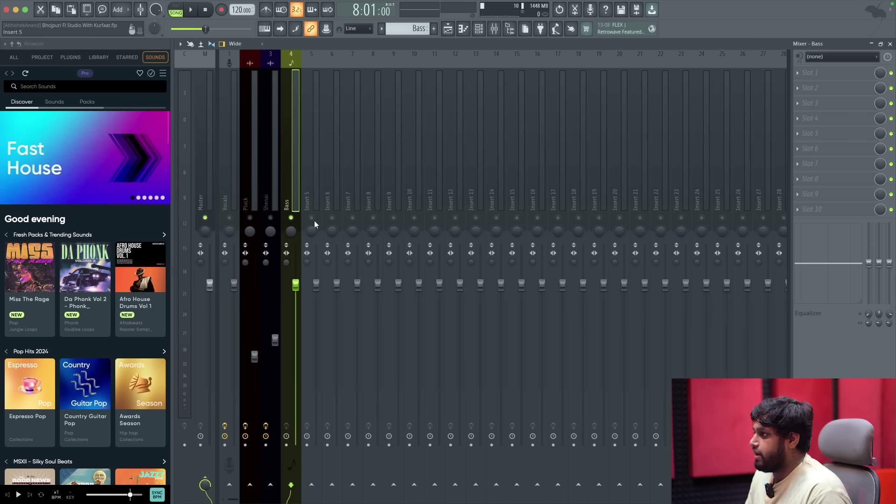
pyautogui.rightClick(292, 219)
pyautogui.click(448, 30)
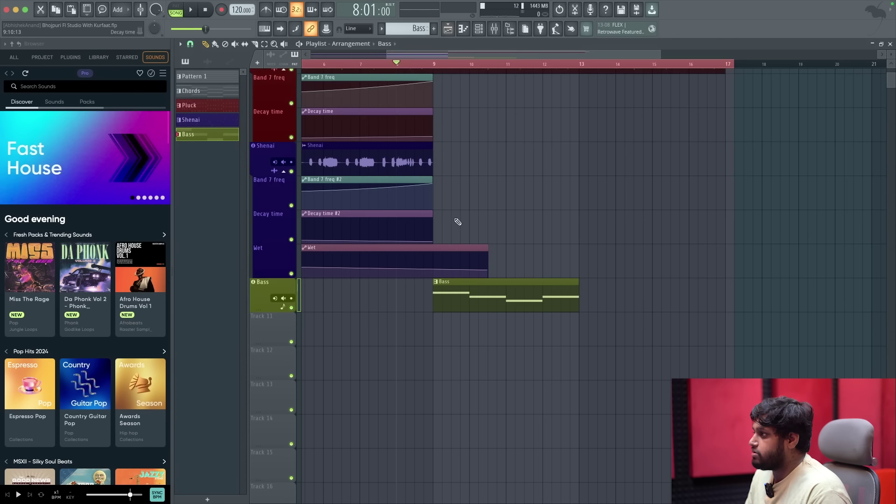
pyautogui.click(495, 29)
pyautogui.moveTo(296, 284); pyautogui.dragTo(295, 338)
# Play the song to check the bass and route the BooBass channel to mixer track 4.
pyautogui.press('space')
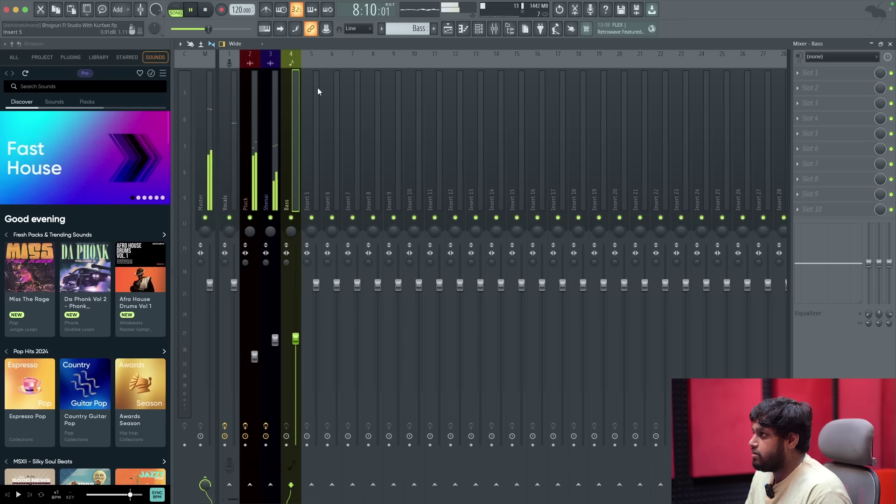
pyautogui.click(478, 29)
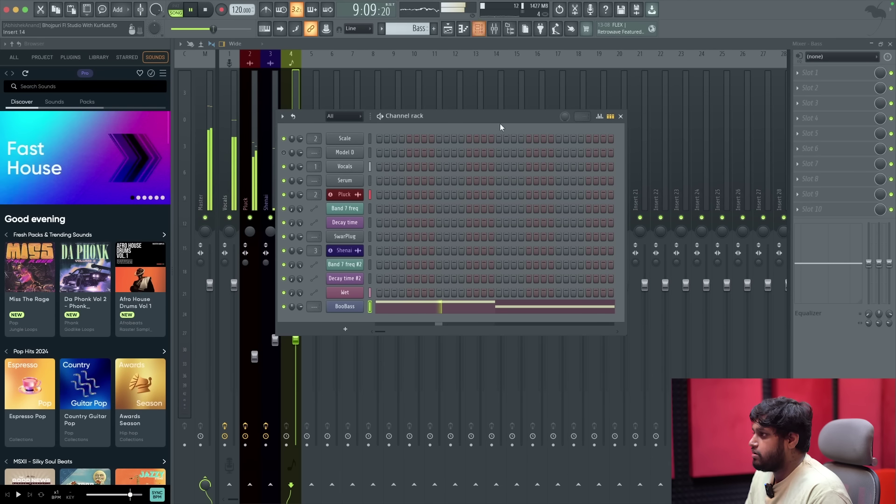
pyautogui.press('space')
pyautogui.moveTo(317, 308); pyautogui.dragTo(316, 290)
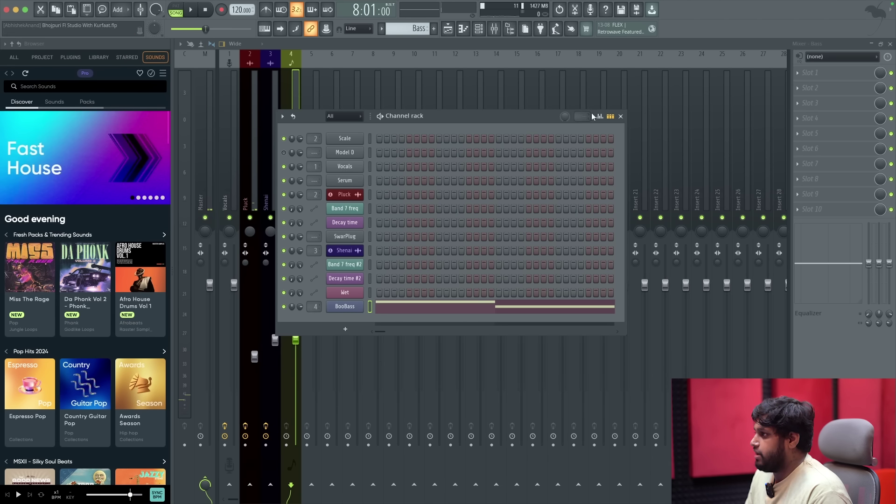
# Play the arrangement and fine-tune the Bass mixer fader to about -7 dB.
pyautogui.press('space')
pyautogui.click(619, 117)
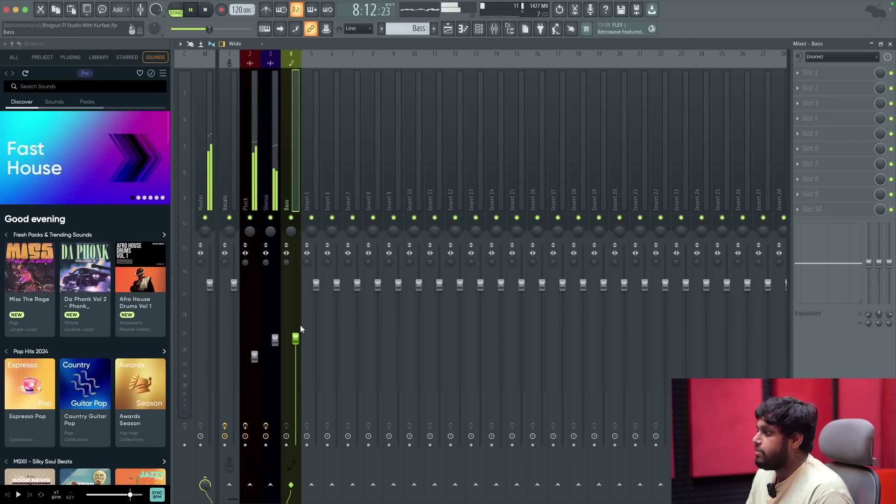
pyautogui.moveTo(296, 325)
pyautogui.mouseDown()
pyautogui.moveTo(295, 308)
pyautogui.moveTo(296, 326)
pyautogui.mouseUp()
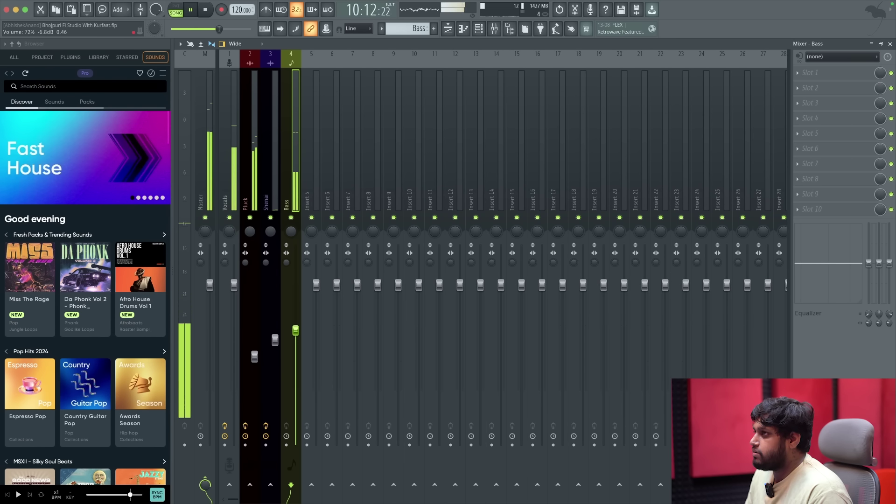
pyautogui.moveTo(295, 330); pyautogui.dragTo(295, 332)
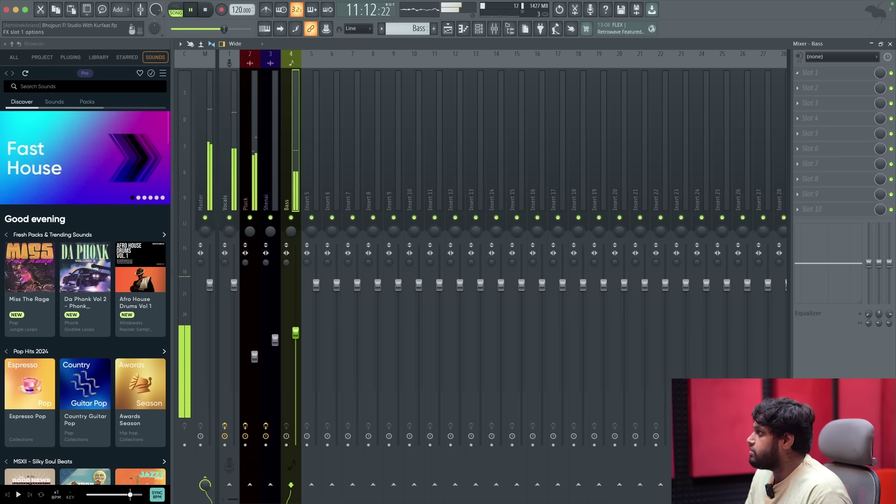
pyautogui.press('space')
# Load Fruity Parametric EQ 2 in the first effect slot of the Bass mixer track and close its window.
pyautogui.click(832, 75)
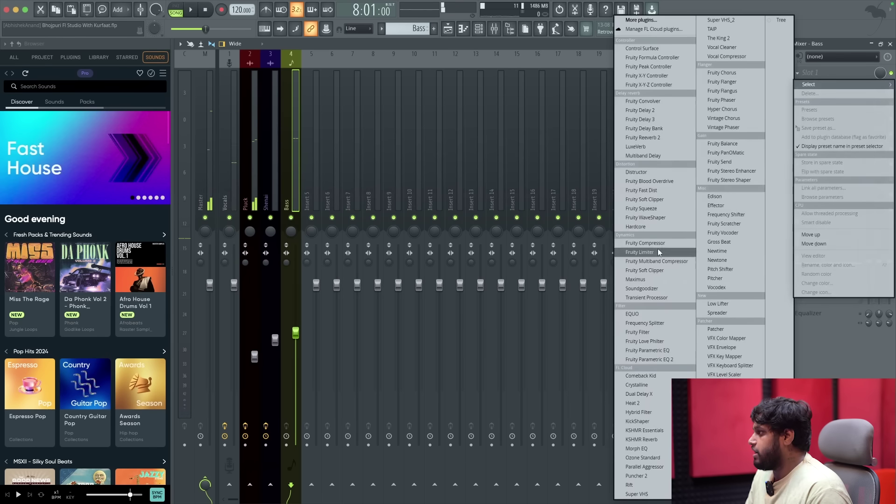
pyautogui.click(662, 358)
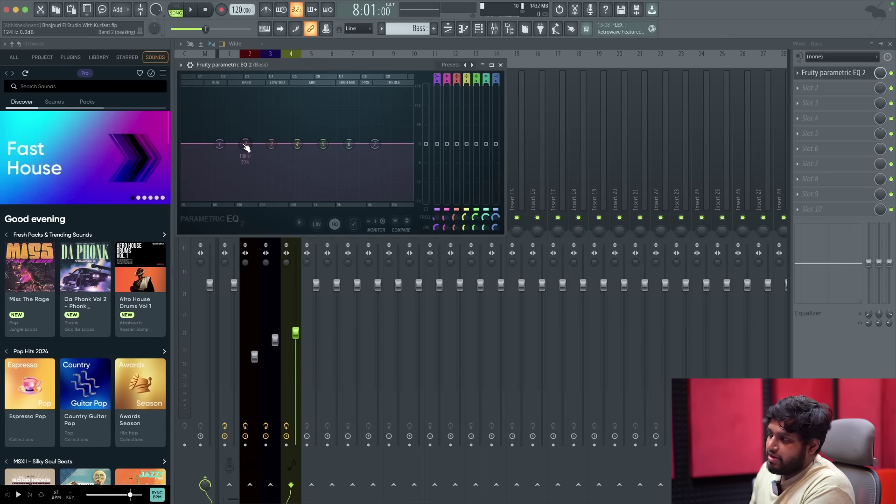
pyautogui.click(501, 65)
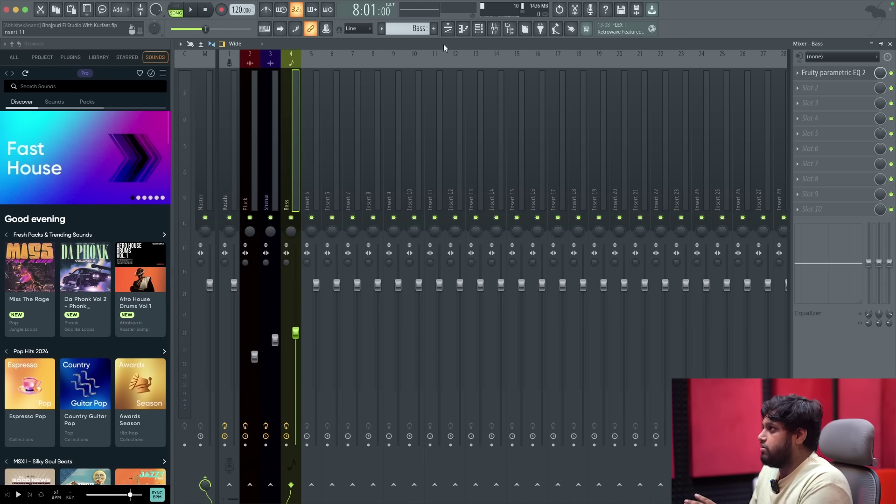
# Render the Bass pattern to an audio clip in the playlist and place a second copy at bar 13.
pyautogui.click(448, 32)
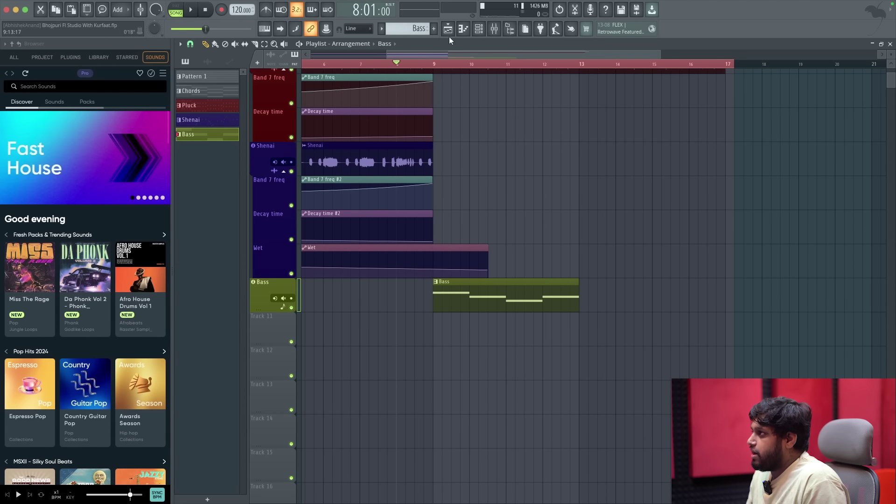
pyautogui.click(383, 28)
pyautogui.click(460, 195)
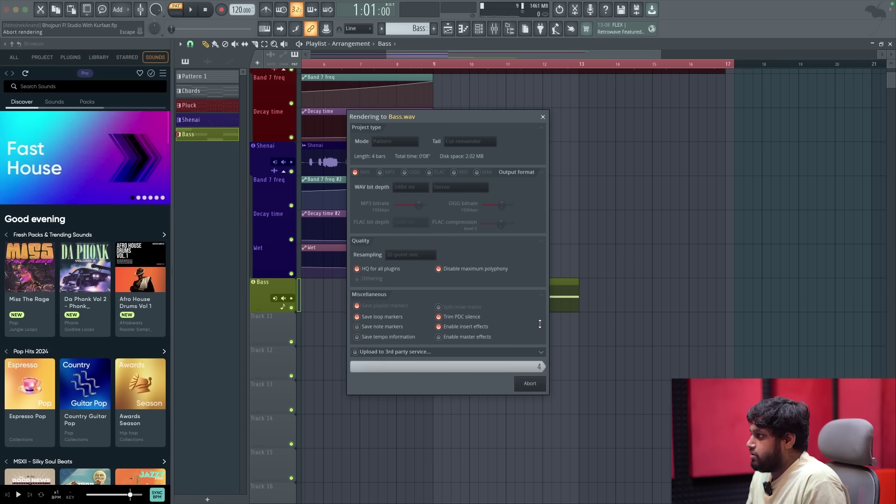
pyautogui.click(596, 302)
# Inspect the Bass audio clip's sample settings and its mixer track, closing both windows again.
pyautogui.doubleClick(522, 299)
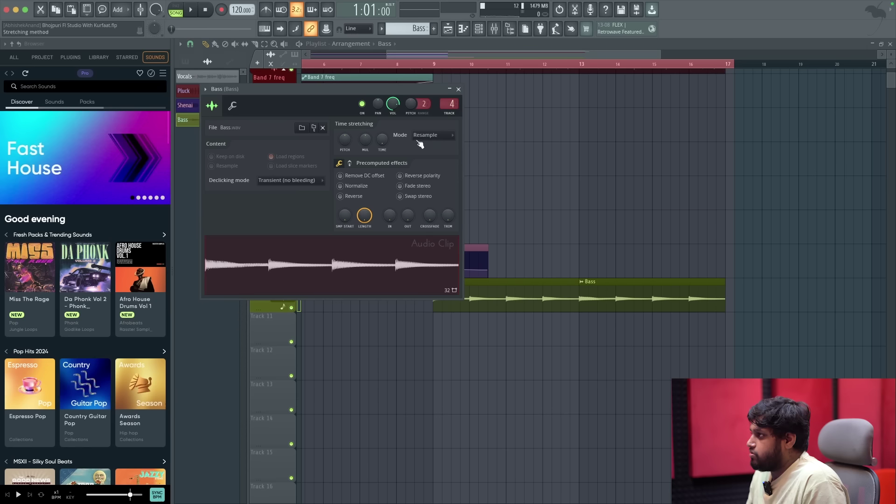
pyautogui.click(496, 32)
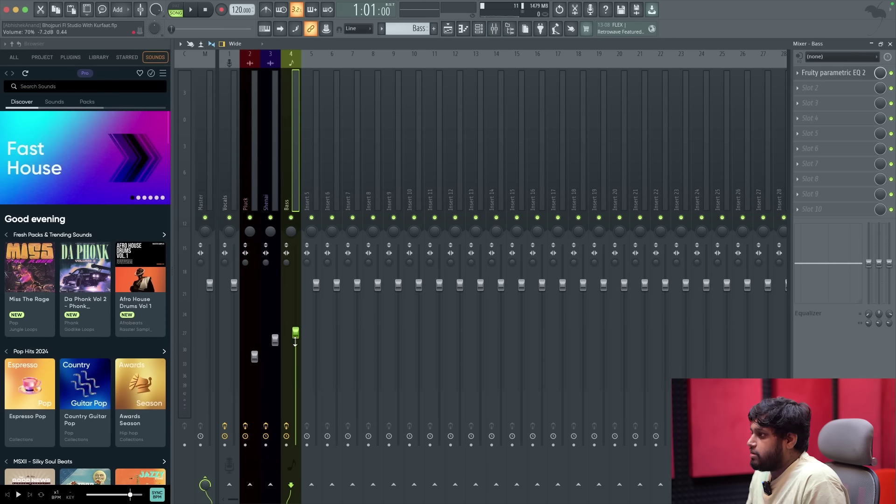
pyautogui.click(890, 44)
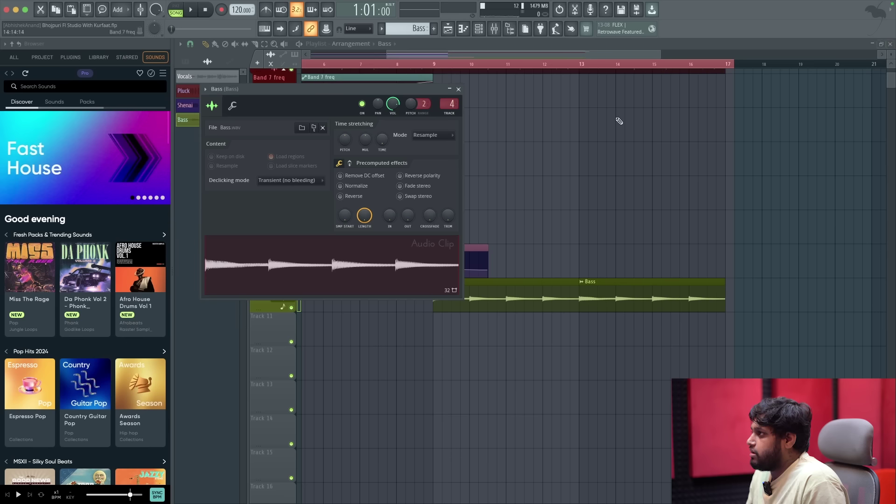
pyautogui.click(458, 89)
# Play the arrangement from bar 9 to hear the rendered bass together with the vocals and pluck.
pyautogui.press('space')
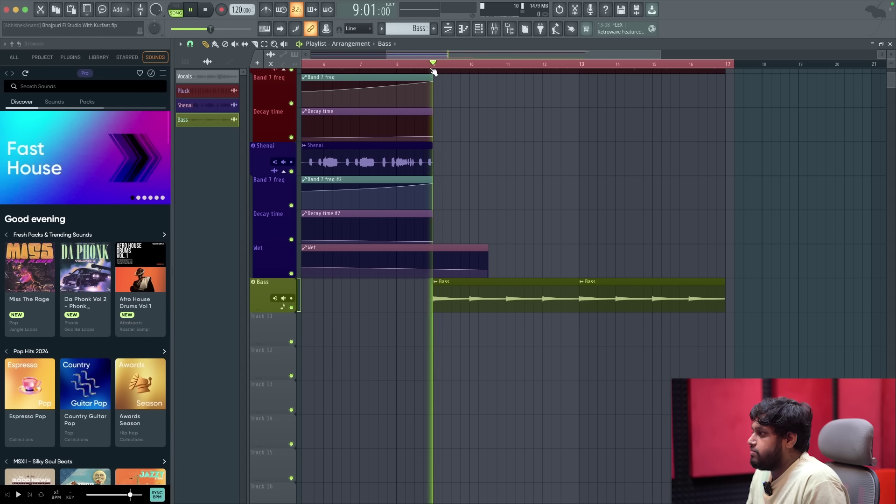
pyautogui.scroll(-2, 507, 267)
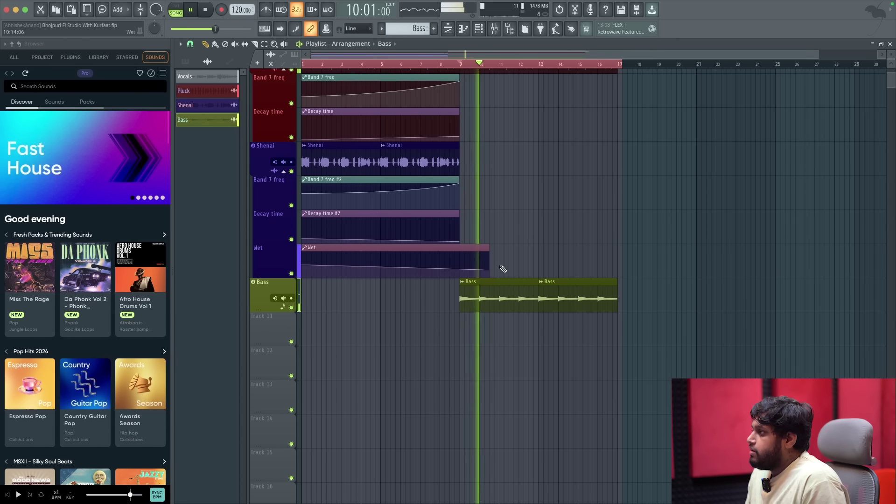
pyautogui.scroll(-1, 504, 268)
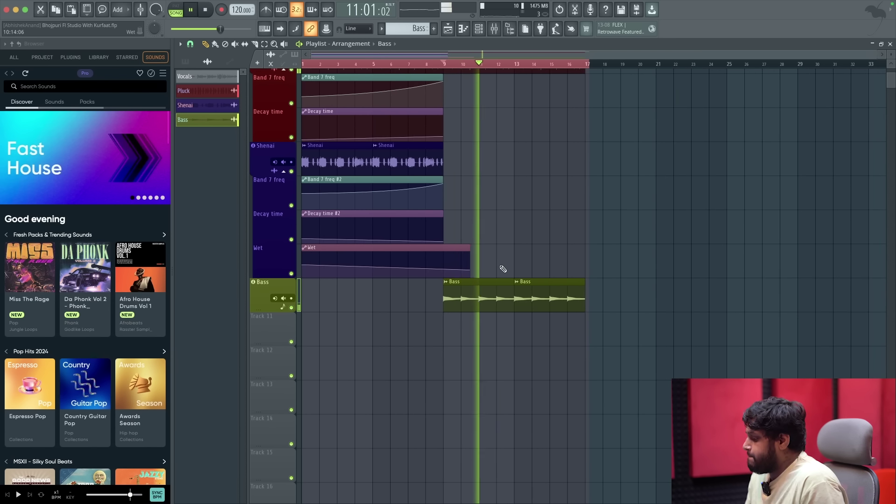
pyautogui.scroll(4, 502, 267)
pyautogui.scroll(3, 504, 266)
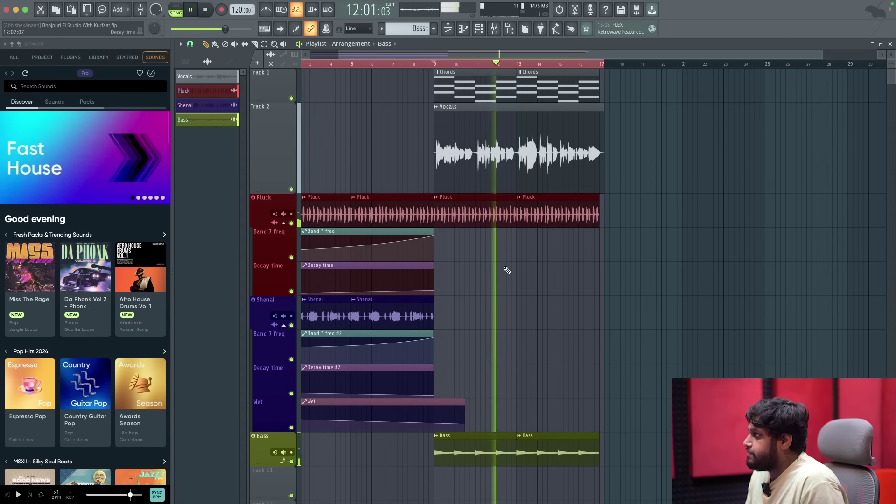
pyautogui.scroll(4, 532, 251)
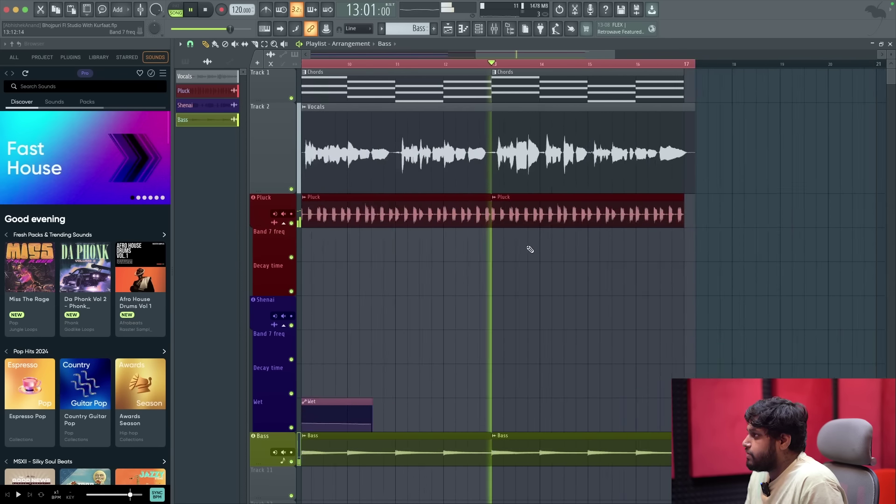
pyautogui.scroll(-5, 426, 192)
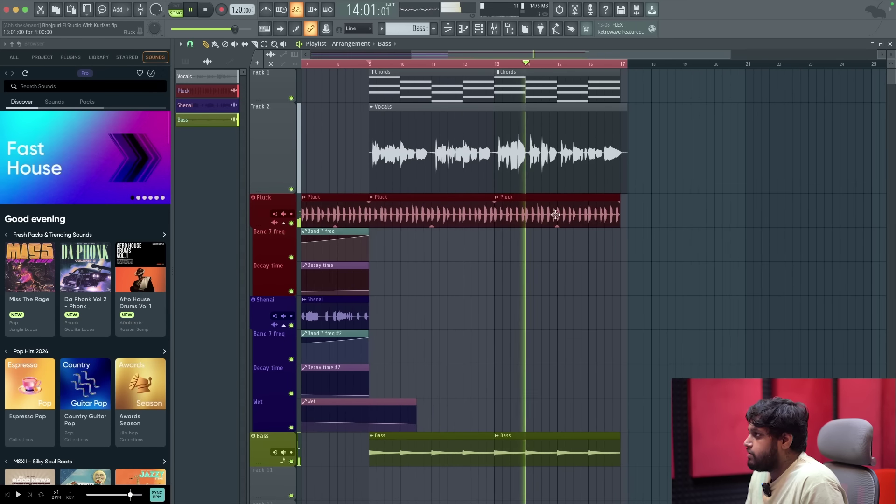
pyautogui.hotkey('ctrl', 'a')
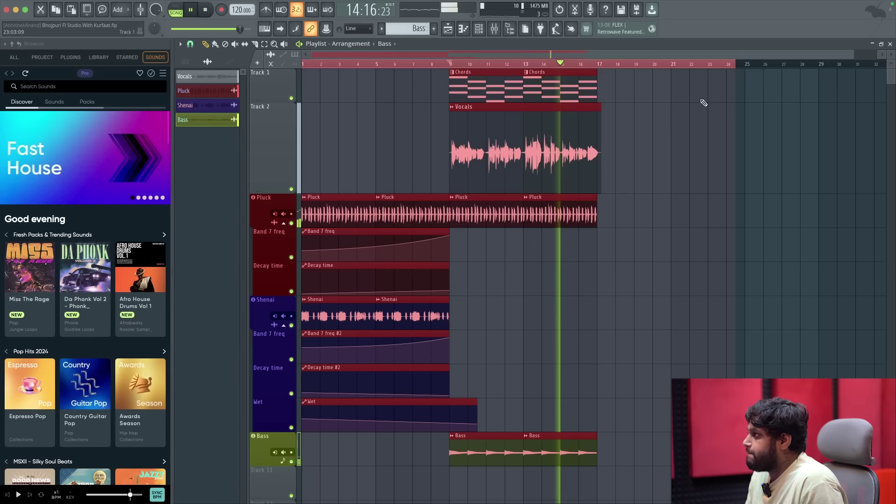
pyautogui.moveTo(630, 153); pyautogui.dragTo(673, 177)
pyautogui.scroll(3, 575, 192)
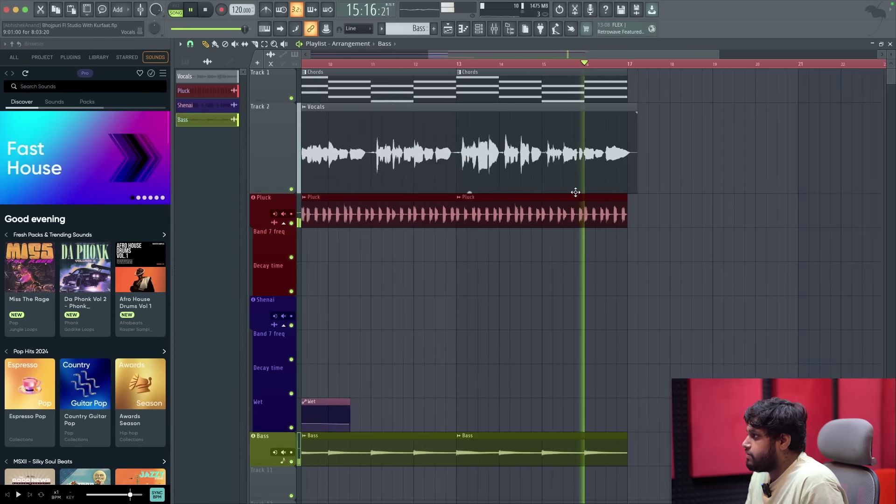
pyautogui.scroll(-3, 576, 193)
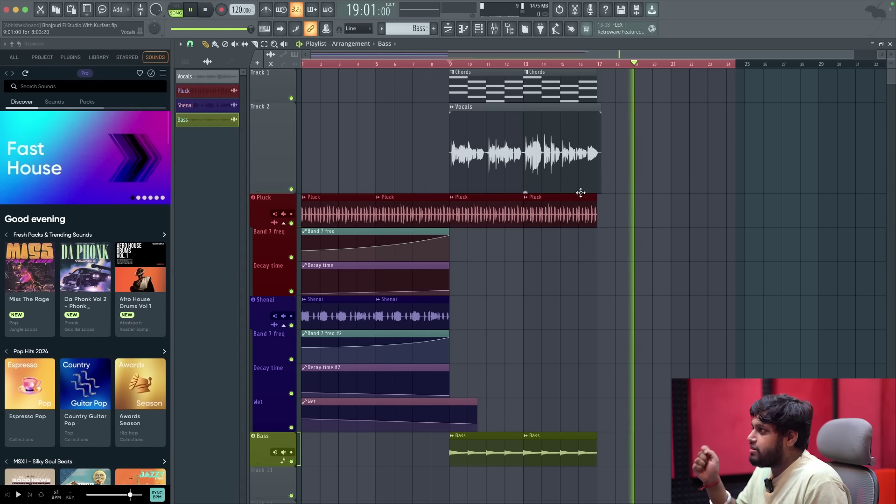
pyautogui.press('space')
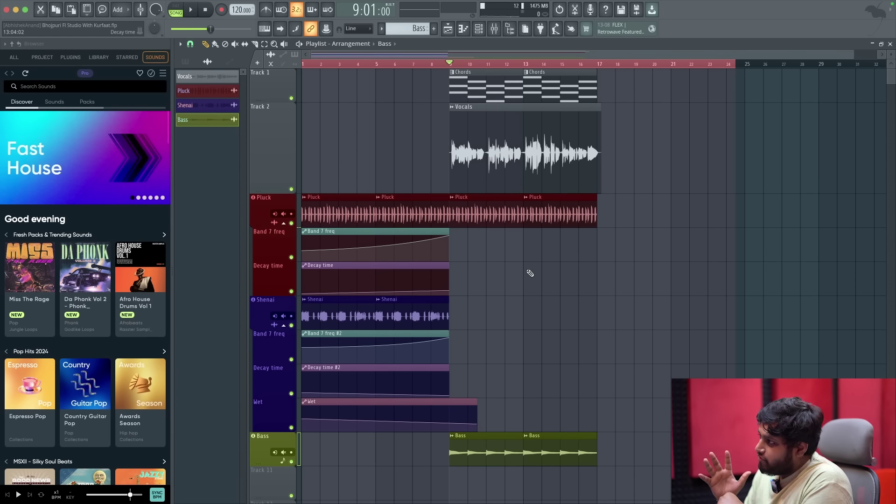
# Switch to the Chords pattern in the Channel rack, unmute the Model D channel and check its instrument.
pyautogui.scroll(-4, 530, 273)
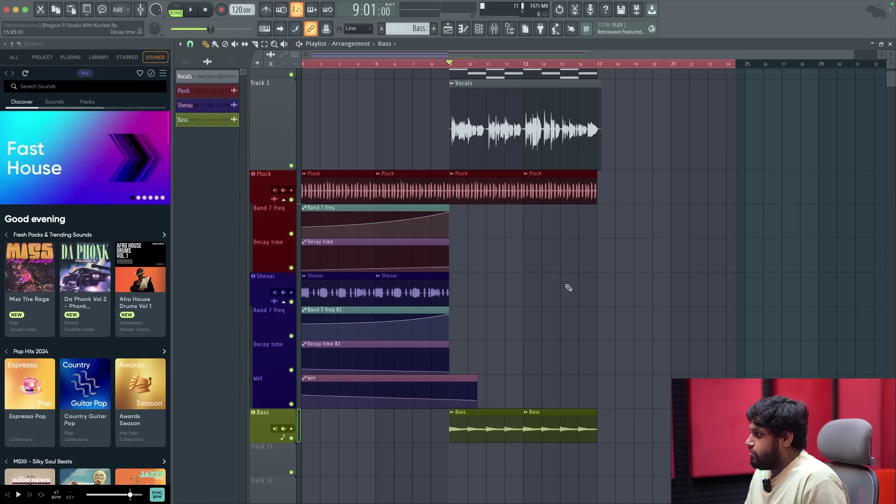
pyautogui.scroll(4, 500, 300)
pyautogui.keyDown('ctrl'); pyautogui.scroll(3, 463, 303); pyautogui.keyUp('ctrl')
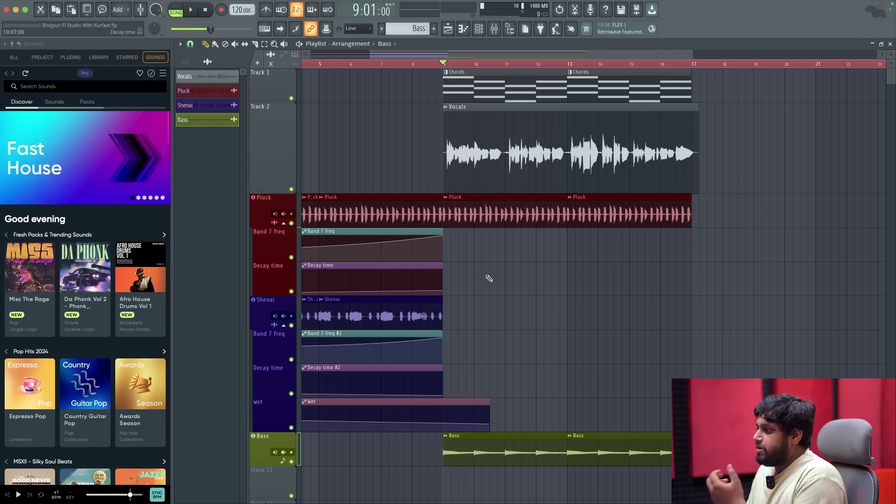
pyautogui.click(479, 30)
pyautogui.click(354, 119)
pyautogui.click(344, 126)
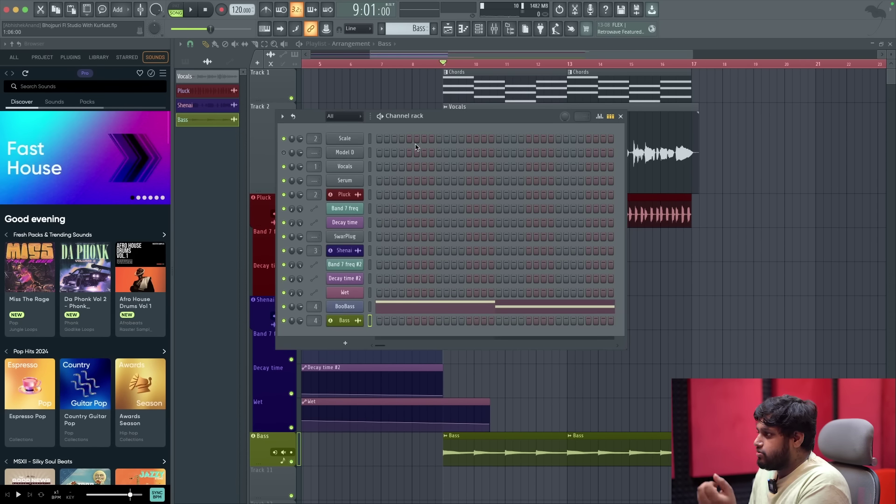
pyautogui.scroll(-1, 418, 32)
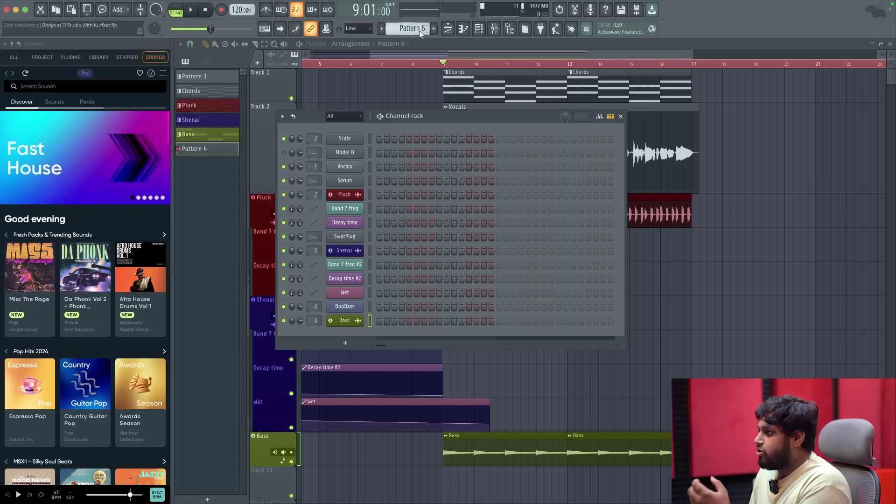
pyautogui.moveTo(412, 116); pyautogui.dragTo(425, 91)
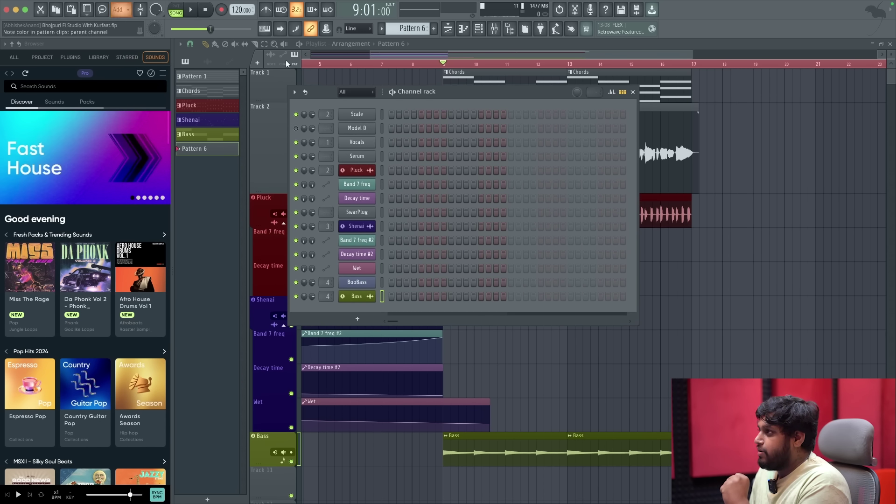
pyautogui.scroll(4, 396, 29)
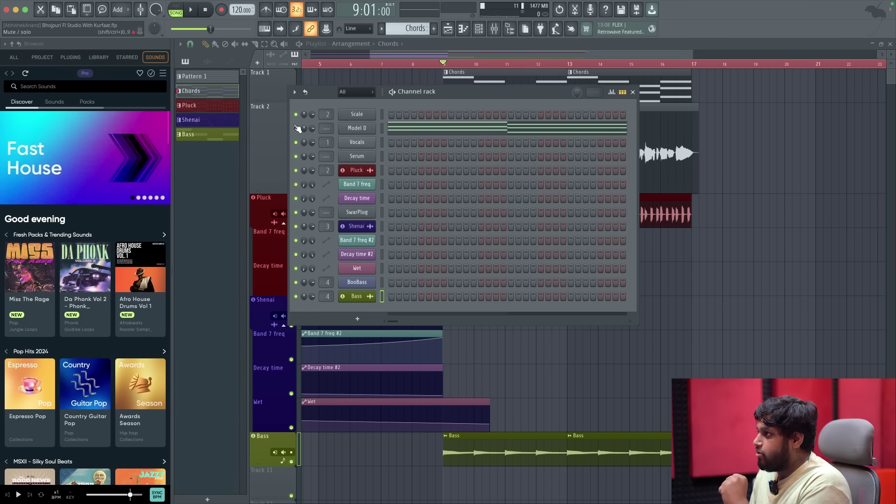
pyautogui.click(355, 128)
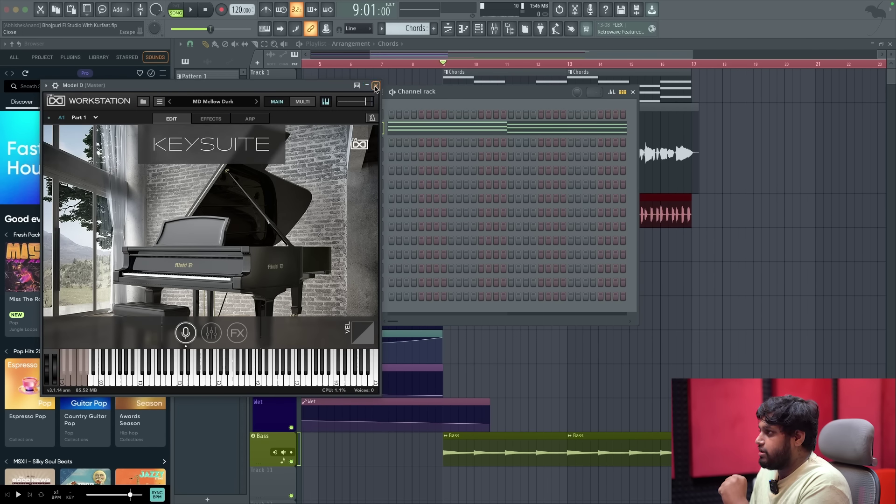
pyautogui.click(376, 86)
# Shorten all Model D chord notes in the piano roll to one-step stabs.
pyautogui.click(407, 129)
pyautogui.scroll(2, 391, 152)
pyautogui.hotkey('ctrl', 'a')
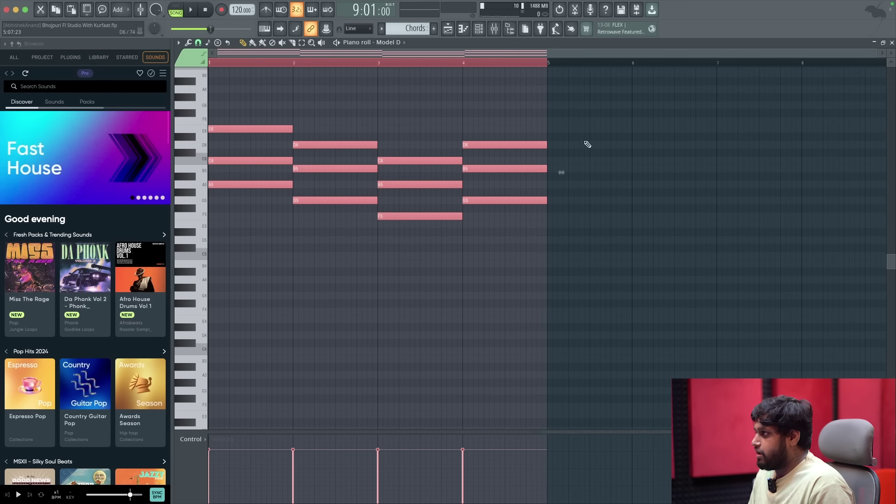
pyautogui.moveTo(547, 145); pyautogui.dragTo(436, 146)
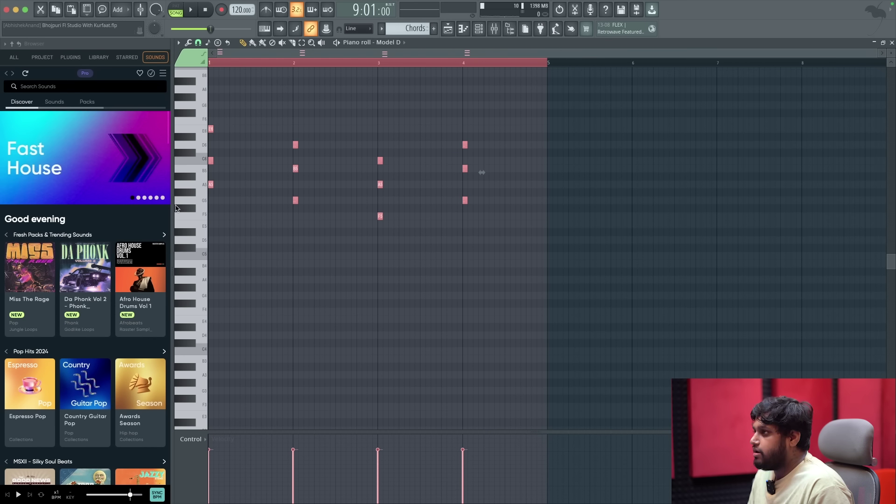
# Shift all the selected chord stabs three steps later in the piano roll.
pyautogui.scroll(5, 218, 140)
pyautogui.hotkey('shift', 'Right')
pyautogui.hotkey('shift', 'Right')
pyautogui.hotkey('shift', 'Right')
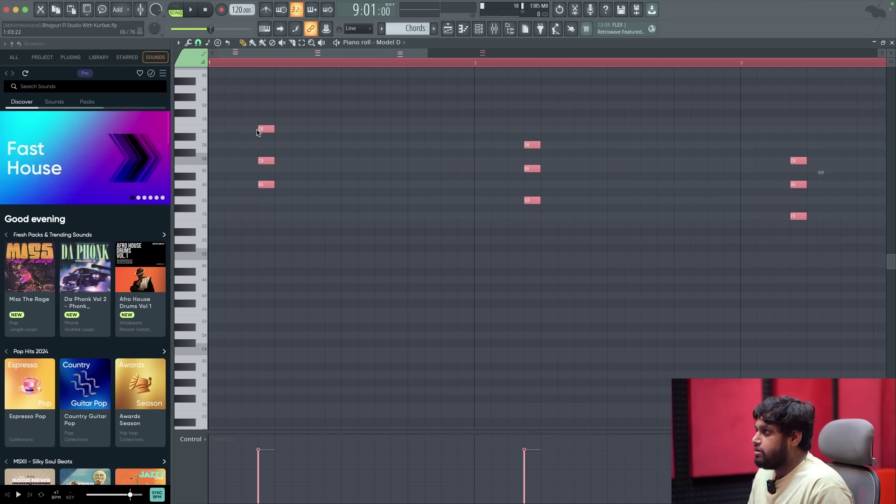
# Play the song from bar 9 in the playlist to hear the shortened chord stabs.
pyautogui.click(448, 28)
pyautogui.scroll(-1, 499, 264)
pyautogui.scroll(1, 500, 264)
pyautogui.press('space')
pyautogui.click(479, 32)
pyautogui.press('space')
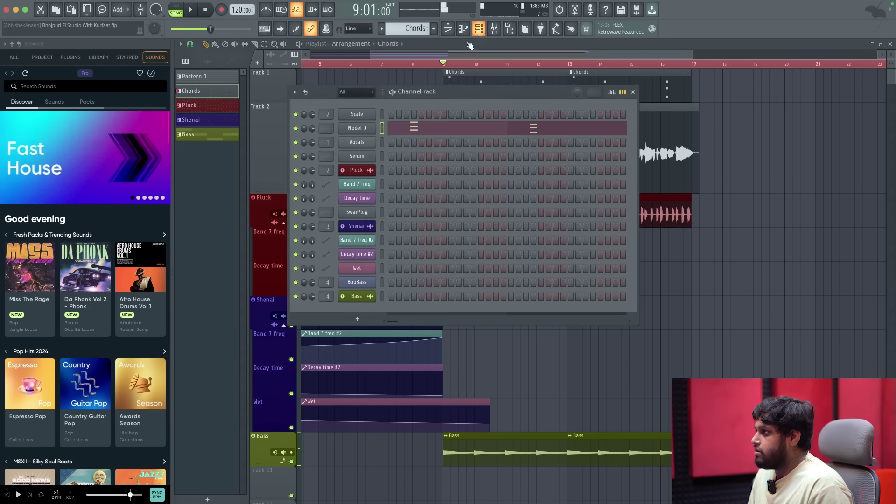
# Copy all Model D chord stabs half a bar later in the piano roll and play the song to check them.
pyautogui.click(469, 131)
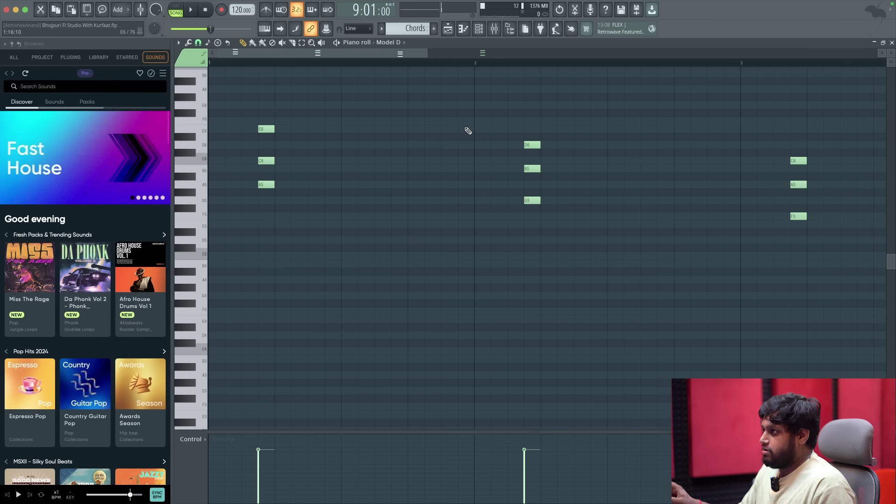
pyautogui.hotkey('ctrl', 'a')
pyautogui.moveTo(269, 127); pyautogui.dragTo(409, 129)
pyautogui.press('space')
pyautogui.scroll(-2, 368, 146)
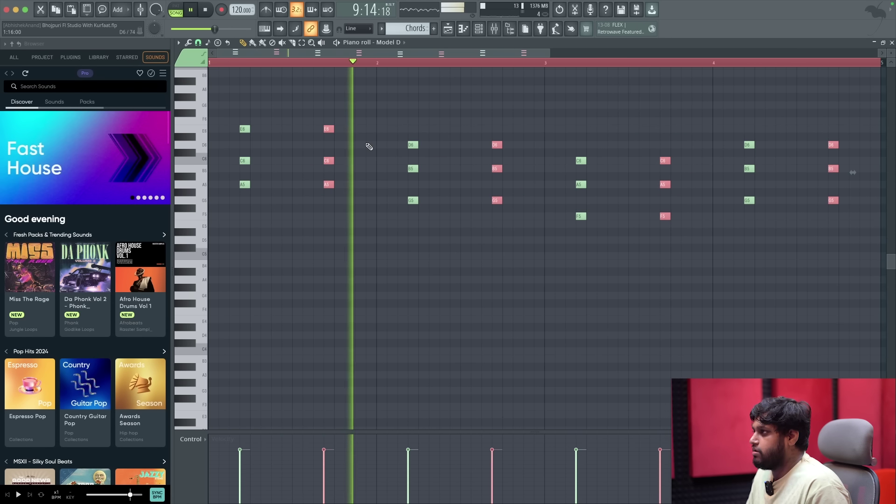
pyautogui.scroll(-1, 370, 152)
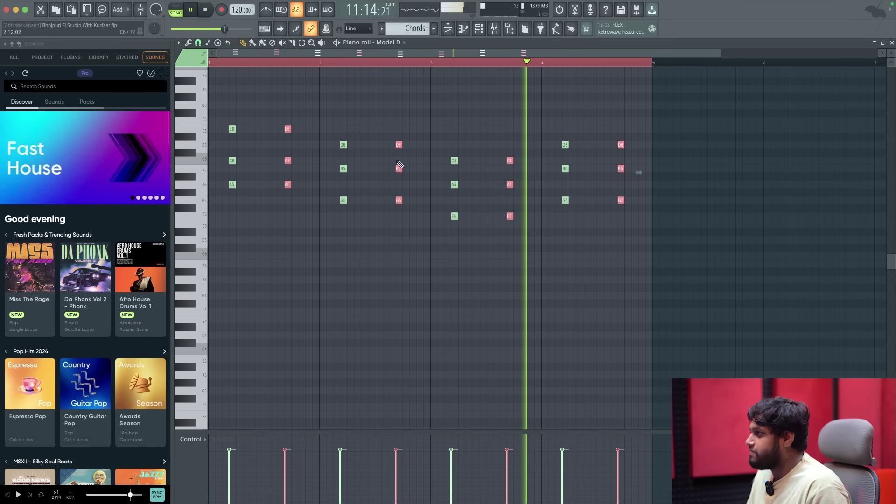
pyautogui.scroll(-1, 485, 182)
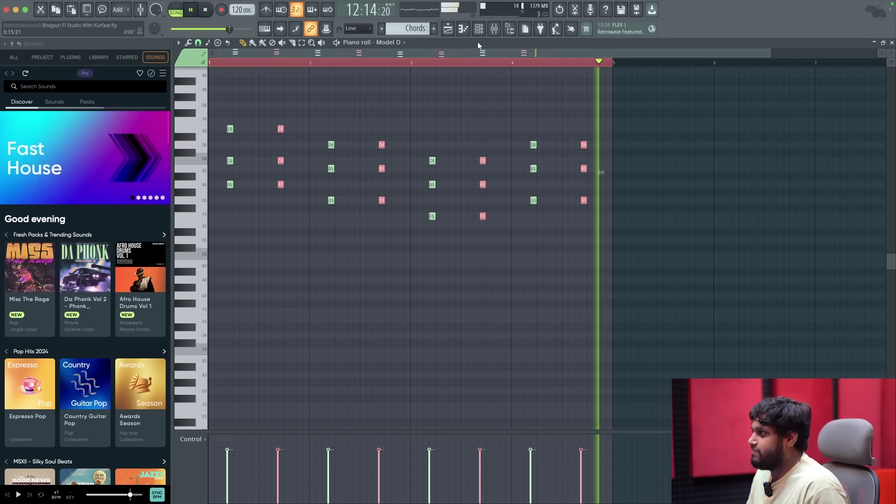
pyautogui.press('space')
# Render the Chords pattern to audio clips in the playlist.
pyautogui.press('F5')
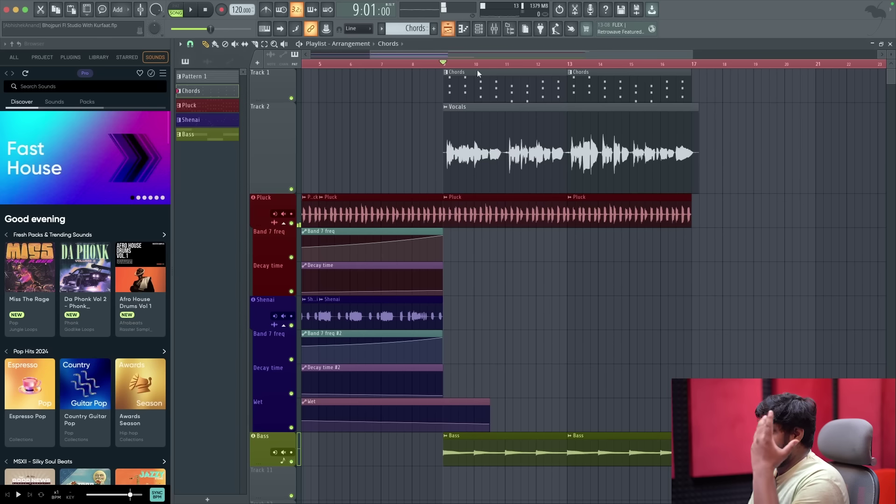
pyautogui.click(384, 28)
pyautogui.click(464, 202)
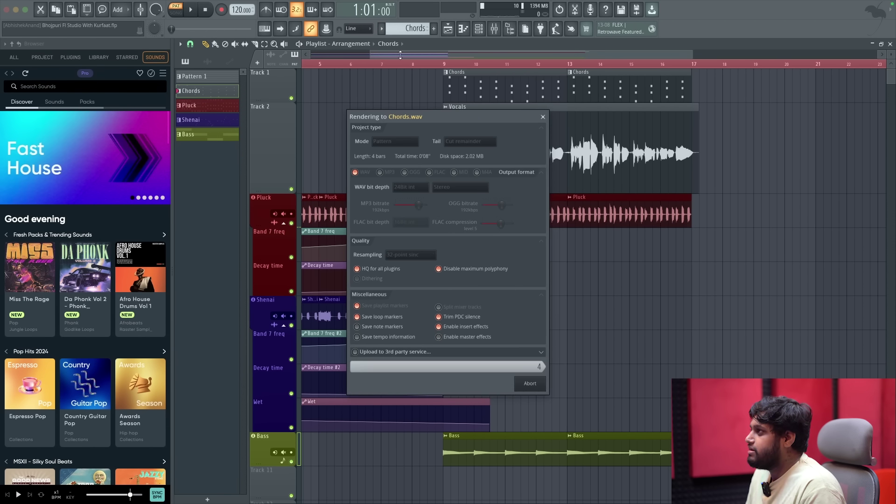
# Move both Chords audio clips down to Track 11, directly below Bass, and set the playback position to bar 9.
pyautogui.moveTo(726, 89); pyautogui.dragTo(459, 80)
pyautogui.hotkey('shift', 'Down')
pyautogui.hotkey('shift', 'Down')
pyautogui.hotkey('shift', 'Down')
pyautogui.hotkey('shift', 'Down')
pyautogui.hotkey('shift', 'Down')
pyautogui.hotkey('shift', 'Down')
pyautogui.hotkey('shift', 'Down')
pyautogui.hotkey('shift', 'Down')
pyautogui.hotkey('shift', 'Down')
pyautogui.hotkey('shift', 'Down')
pyautogui.hotkey('shift', 'Down')
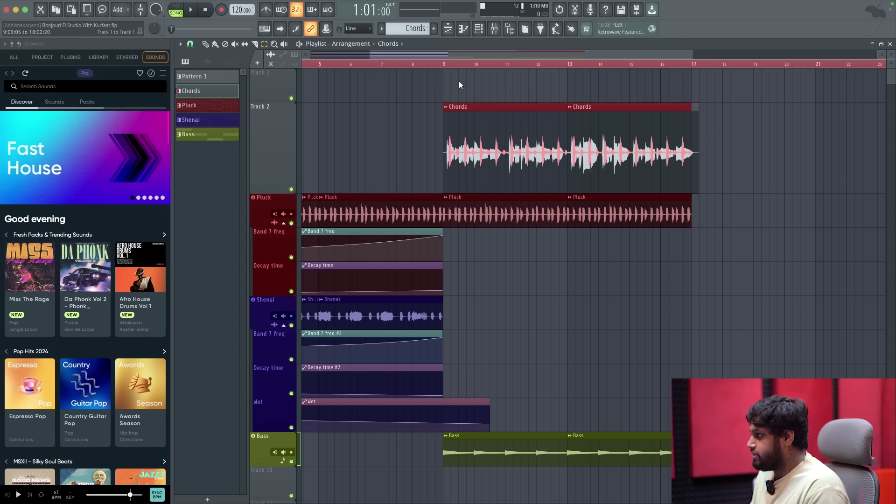
pyautogui.hotkey('shift', 'Up')
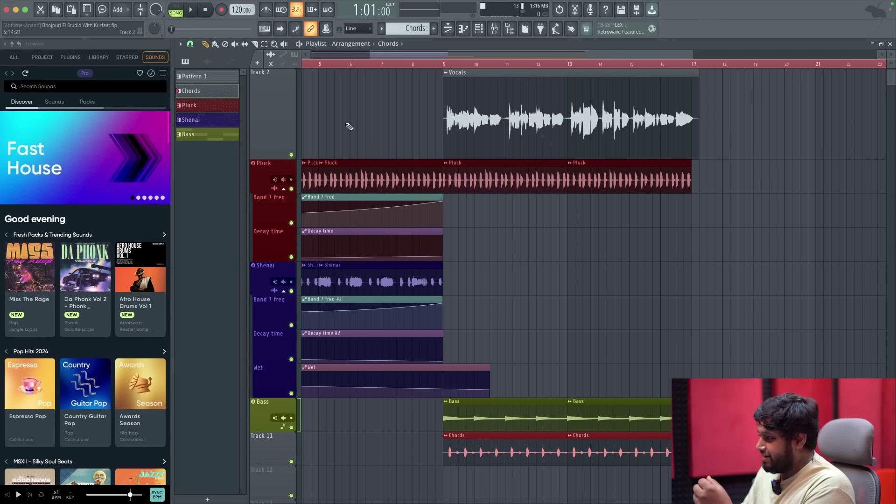
pyautogui.click(446, 65)
pyautogui.scroll(-2, 451, 374)
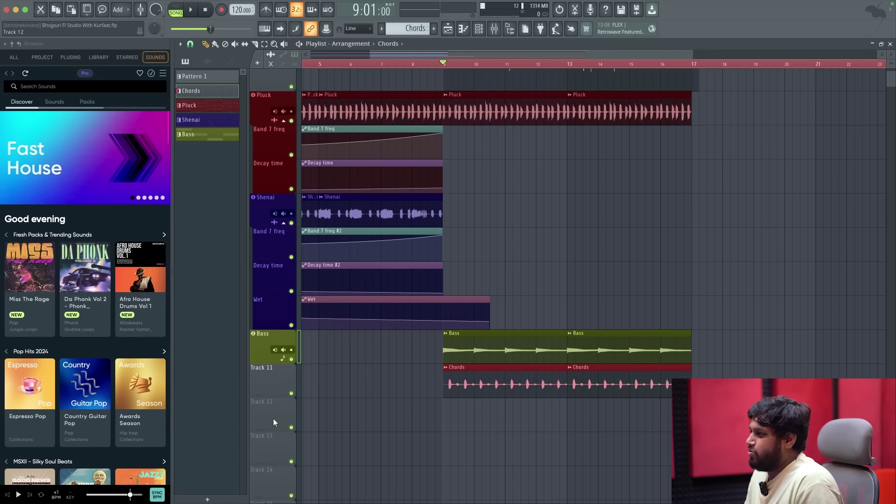
# Make Track 11 an audio track linked to mixer Insert 5 and name that insert Chords.
pyautogui.rightClick(273, 378)
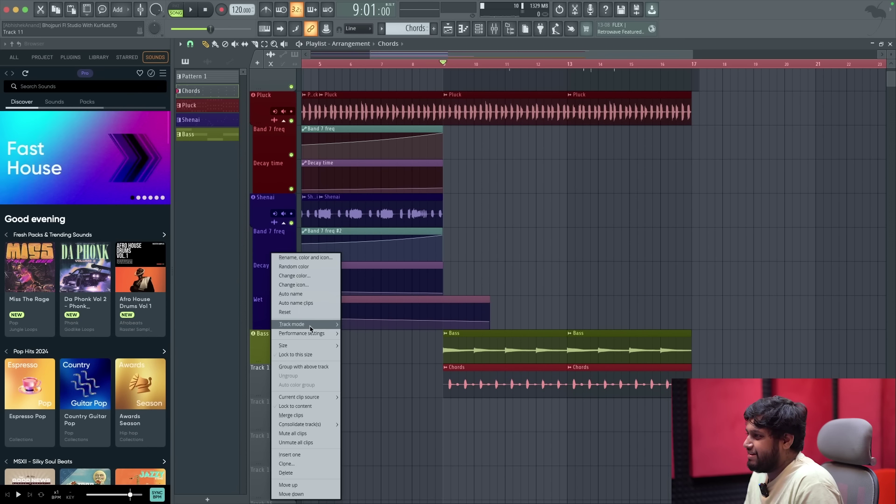
pyautogui.moveTo(310, 327)
pyautogui.moveTo(366, 334)
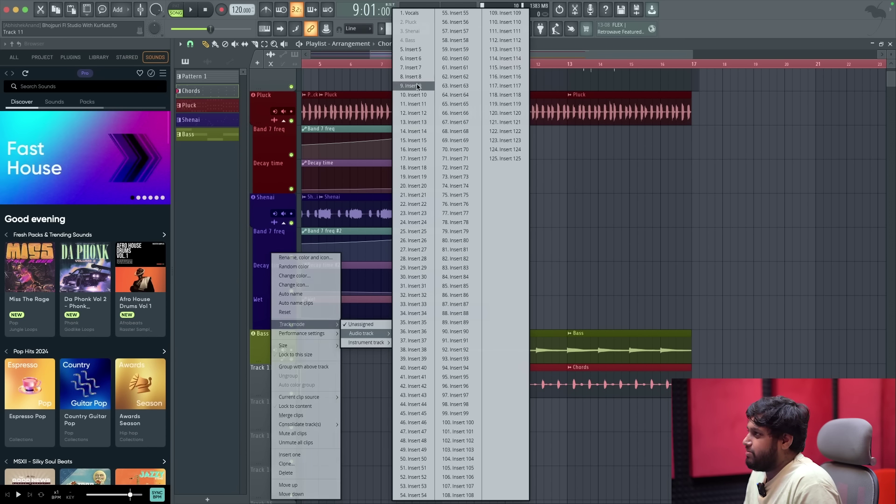
pyautogui.click(411, 49)
pyautogui.click(493, 29)
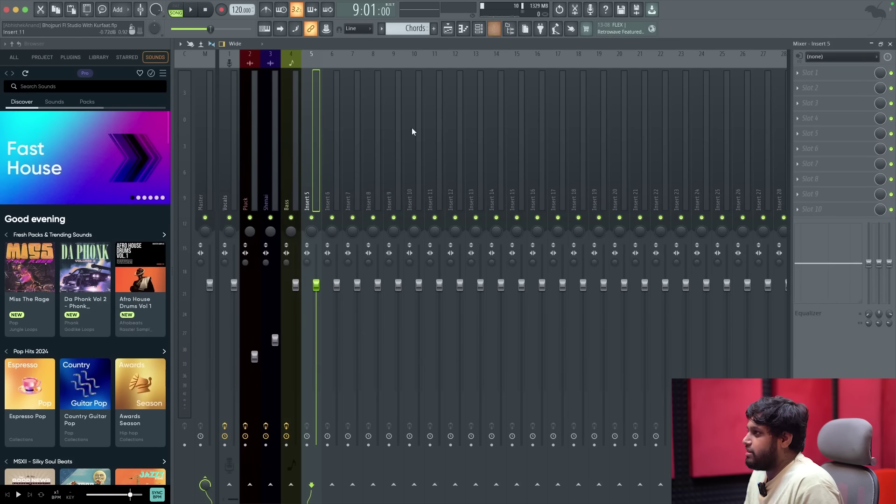
pyautogui.doubleClick(308, 175)
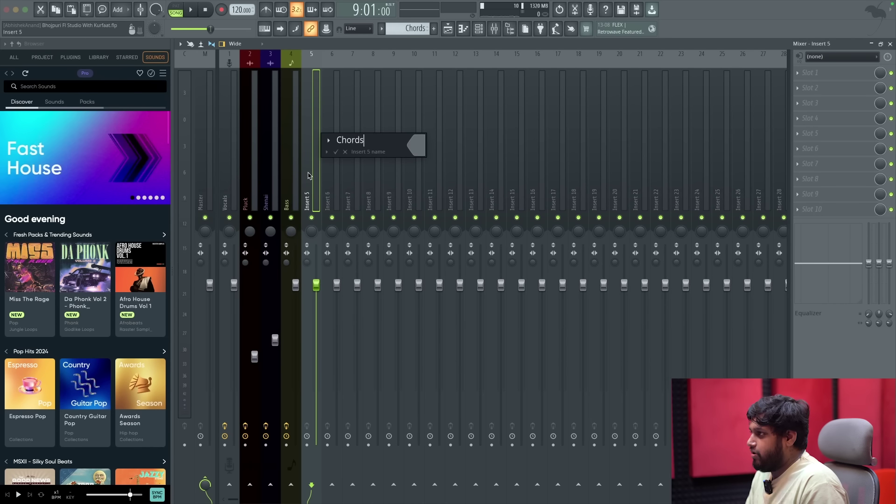
pyautogui.press('Return')
# Add Fruity parametric EQ 2 to the Chords insert, make band 7 a low-pass, and lower its cutoff to about 319 Hz.
pyautogui.click(812, 73)
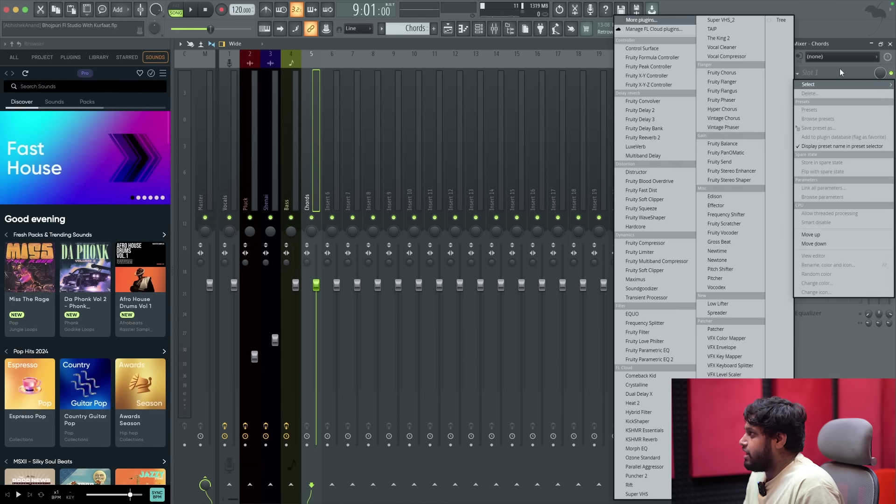
pyautogui.click(653, 360)
pyautogui.rightClick(399, 168)
pyautogui.moveTo(416, 201)
pyautogui.click(443, 204)
pyautogui.moveTo(399, 168); pyautogui.dragTo(296, 168)
pyautogui.press('space')
pyautogui.press('space')
pyautogui.press('space')
pyautogui.press('space')
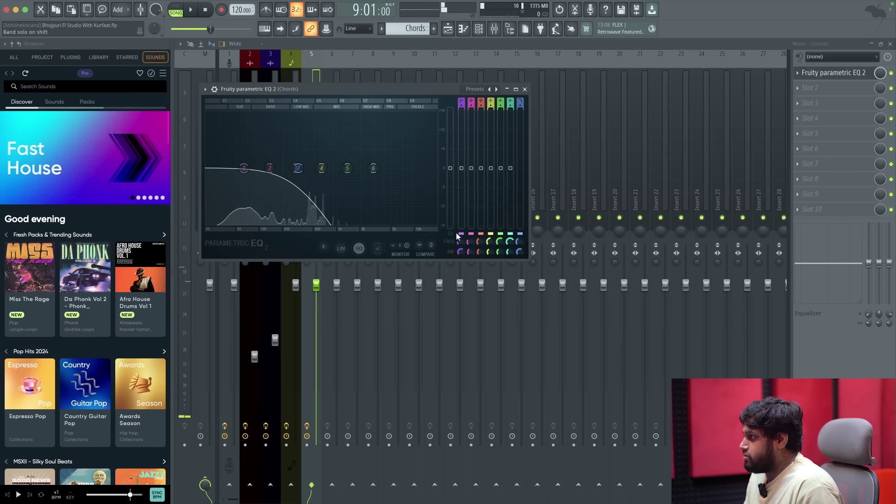
# Create an automation clip for the Chords EQ band 7 frequency, rising from bar 1 and ending at bar 17.
pyautogui.rightClick(517, 243)
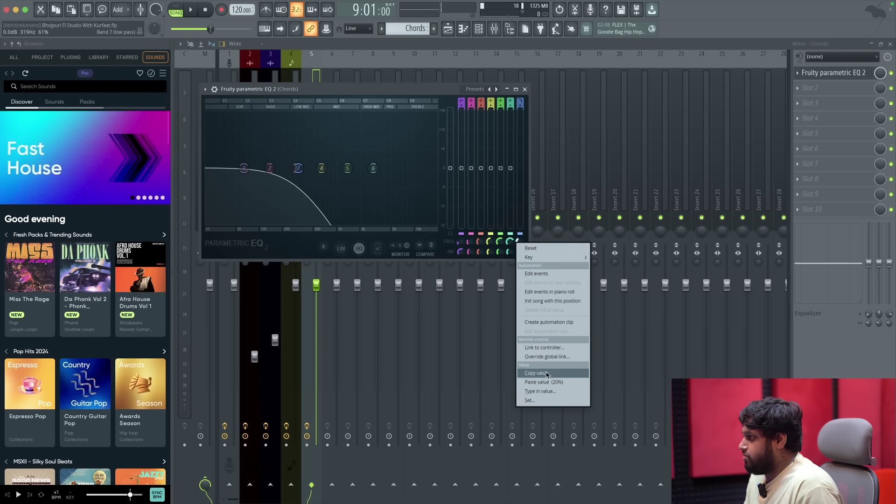
pyautogui.click(556, 322)
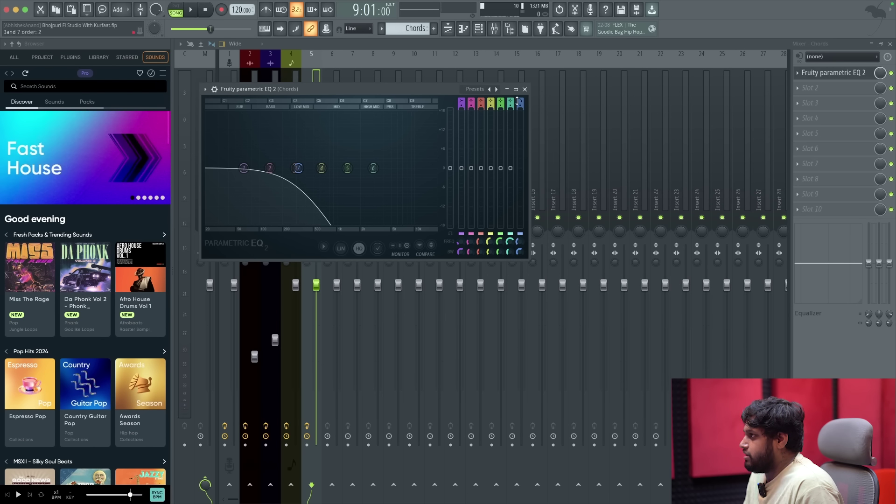
pyautogui.click(525, 89)
pyautogui.click(449, 33)
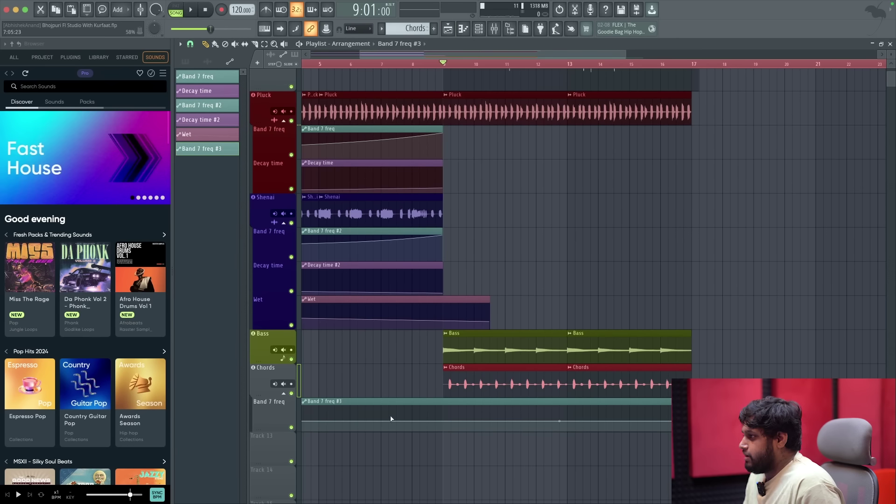
pyautogui.scroll(-3, 358, 414)
pyautogui.moveTo(646, 423); pyautogui.dragTo(547, 392)
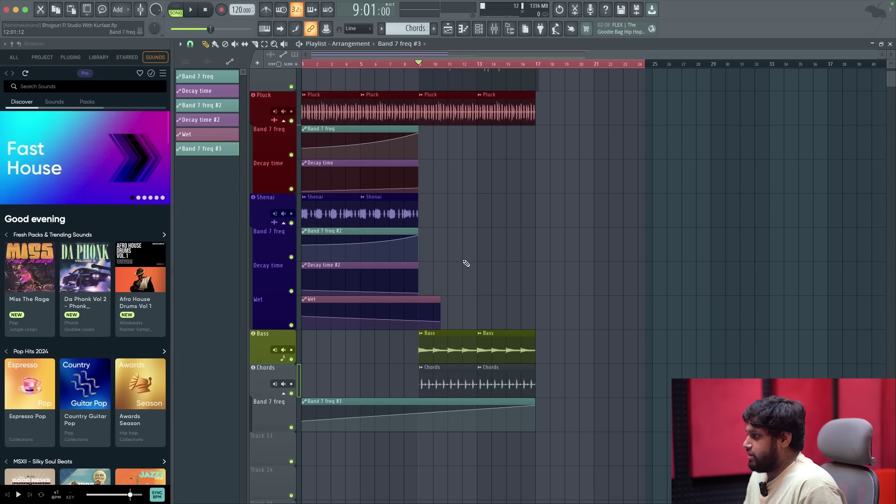
# Play the song from bar 9 and open the Chords EQ to check the automated low-pass filter sweep.
pyautogui.press('space')
pyautogui.scroll(2, 464, 264)
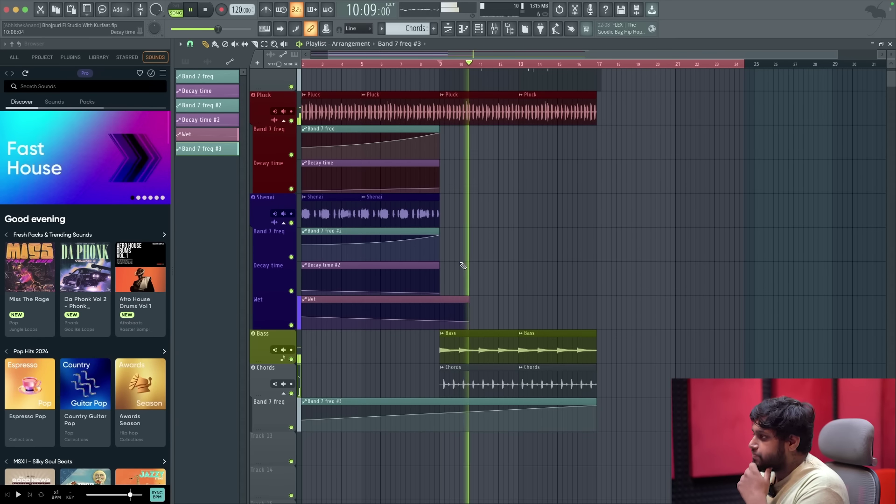
pyautogui.scroll(1, 466, 266)
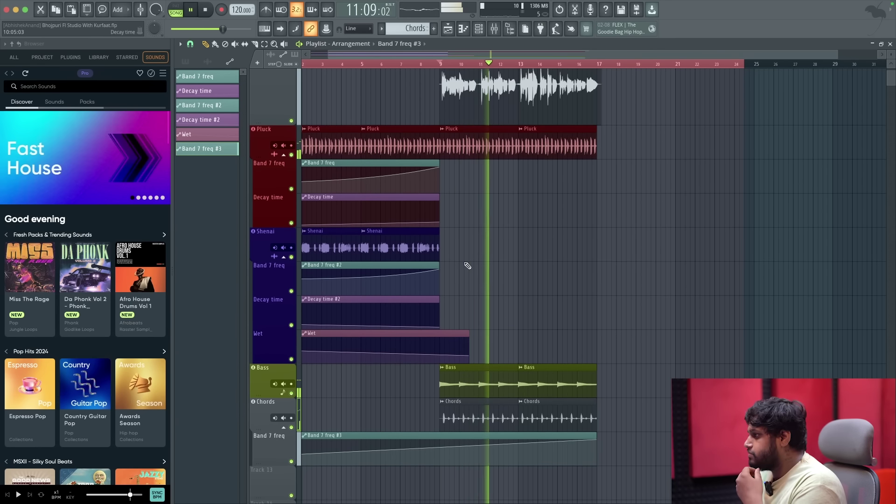
pyautogui.press('F9')
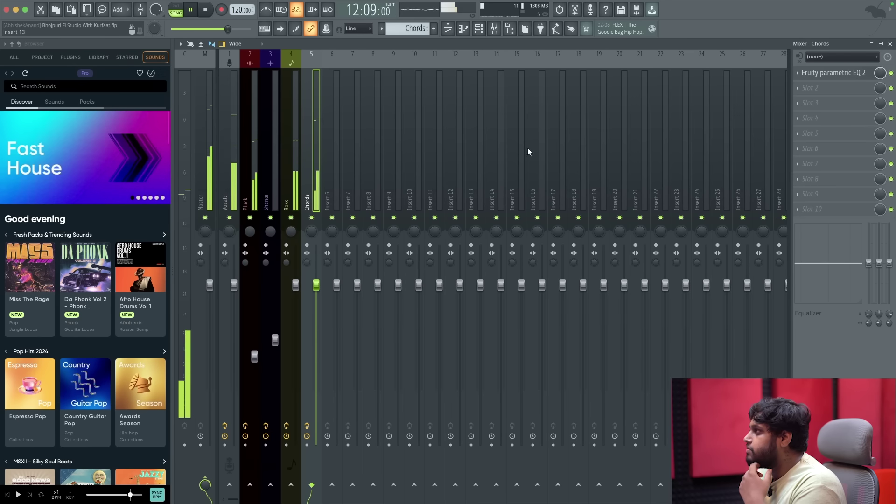
pyautogui.click(845, 74)
pyautogui.moveTo(400, 168); pyautogui.dragTo(397, 147)
pyautogui.press('space')
pyautogui.press('F5')
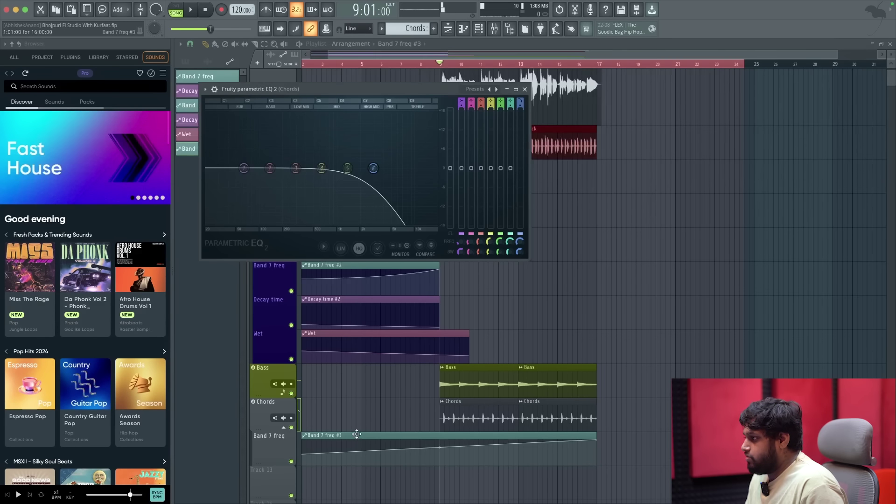
# Copy the starting point's 40% value in the Chords filter automation to the point at bar 9, so the rise begins there.
pyautogui.scroll(-2, 439, 448)
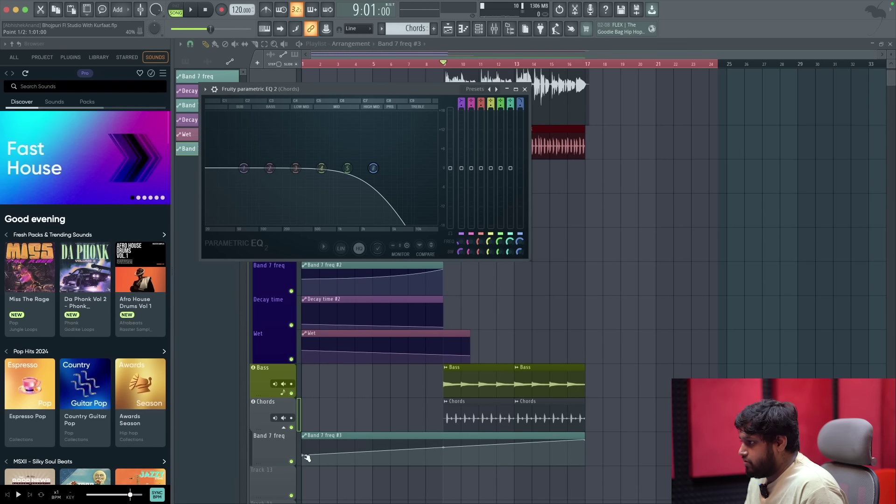
pyautogui.rightClick(303, 457)
pyautogui.click(325, 476)
pyautogui.scroll(2, 443, 449)
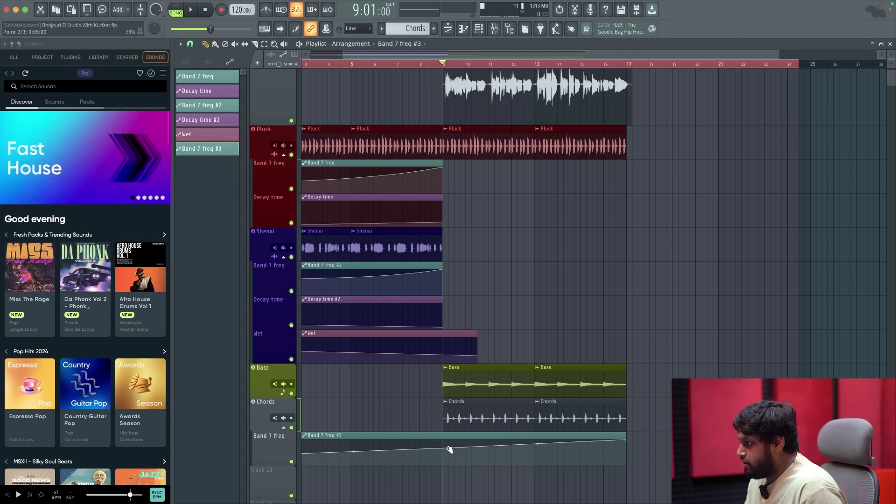
pyautogui.rightClick(449, 450)
pyautogui.click(464, 484)
pyautogui.scroll(3, 455, 459)
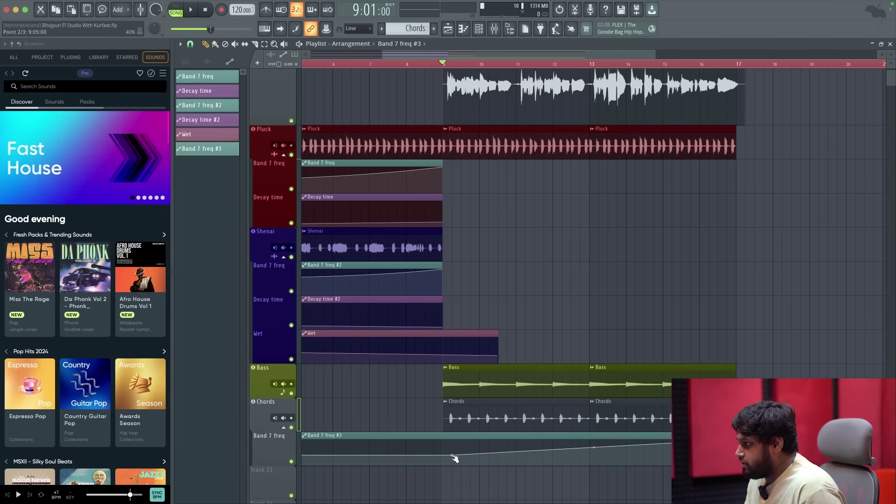
# Lower the Chords insert's volume well below the Bass level while playing the song from bar 9.
pyautogui.press('space')
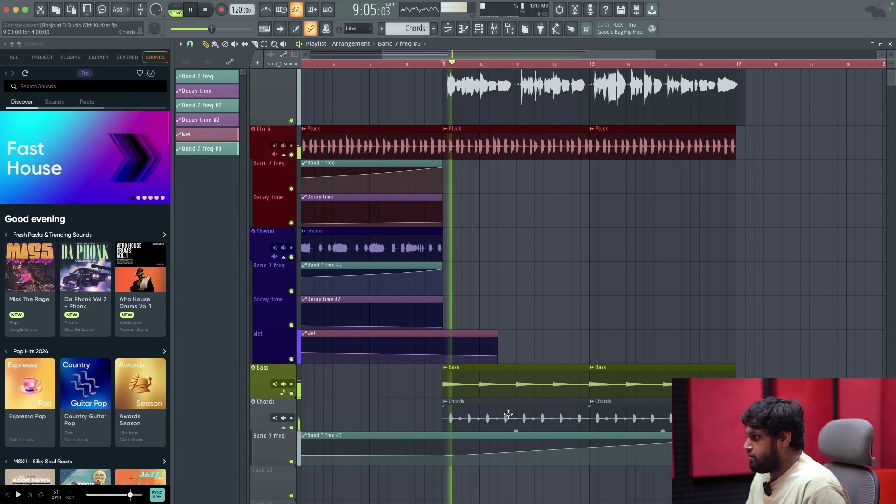
pyautogui.scroll(-3, 446, 457)
pyautogui.press('F9')
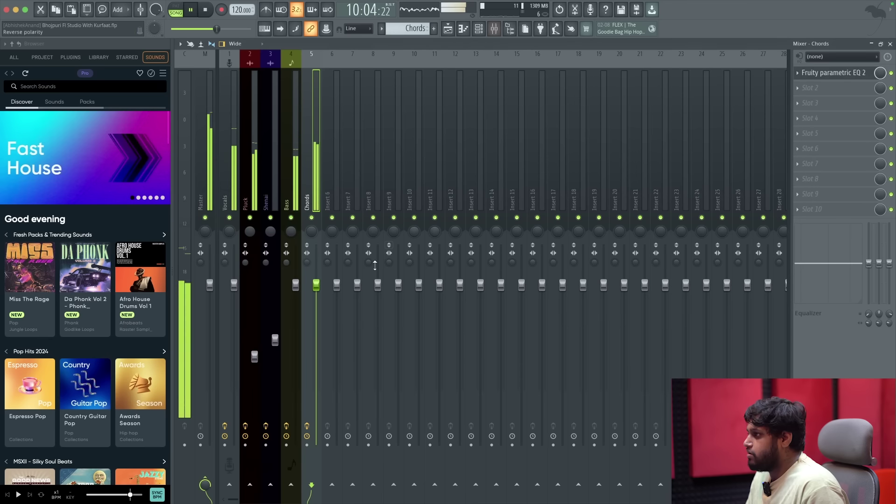
pyautogui.press('space')
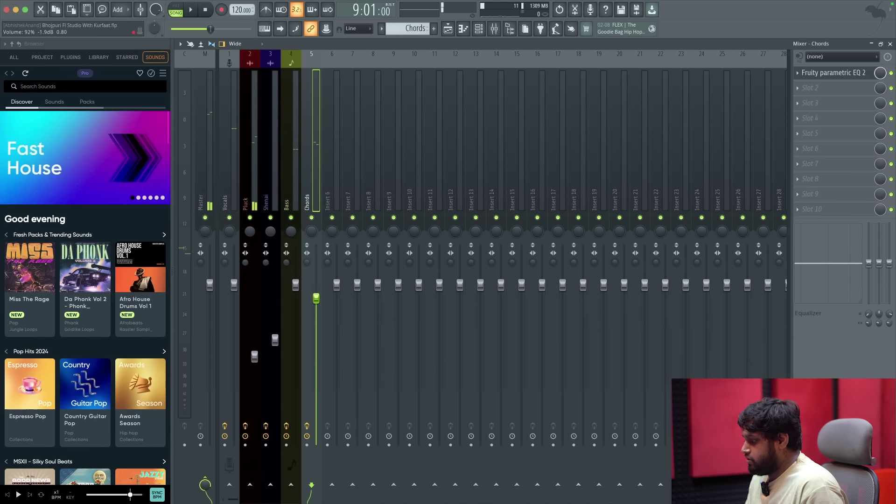
pyautogui.press('space')
pyautogui.scroll(-3, 316, 322)
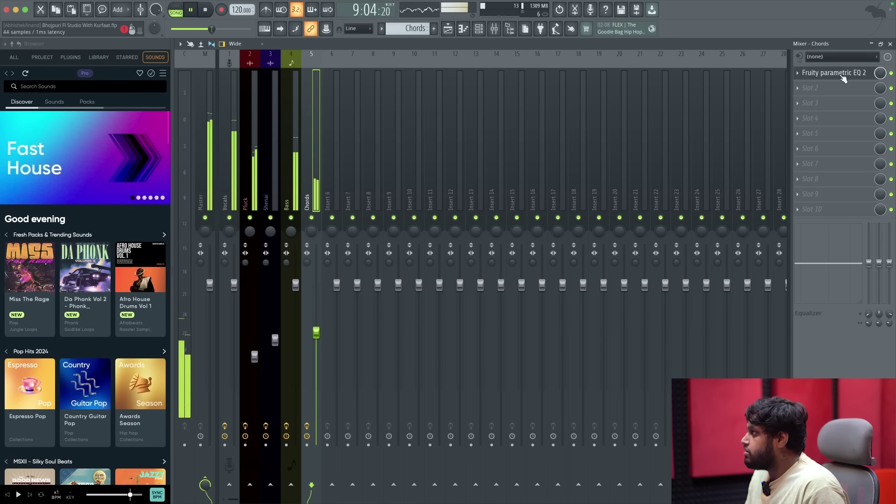
pyautogui.press('space')
# Add Fruity Stereo Enhancer to the second effect slot of the Chords insert.
pyautogui.click(810, 88)
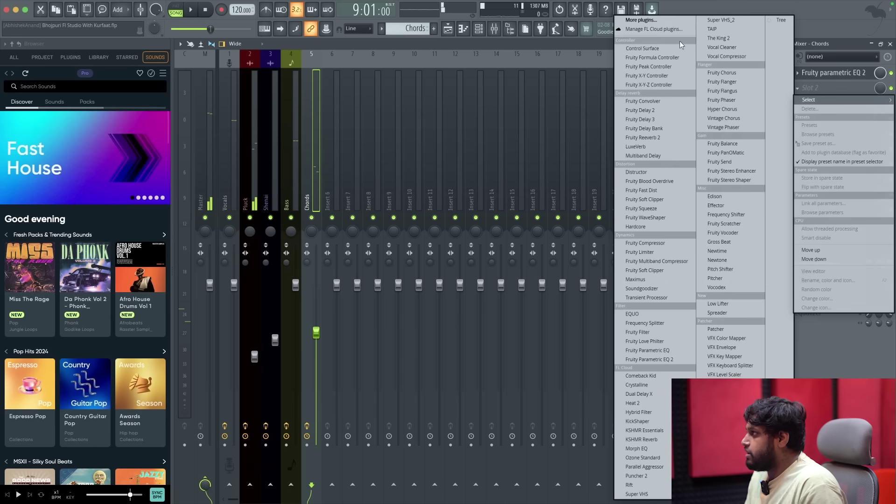
pyautogui.click(680, 20)
pyautogui.write('stre')
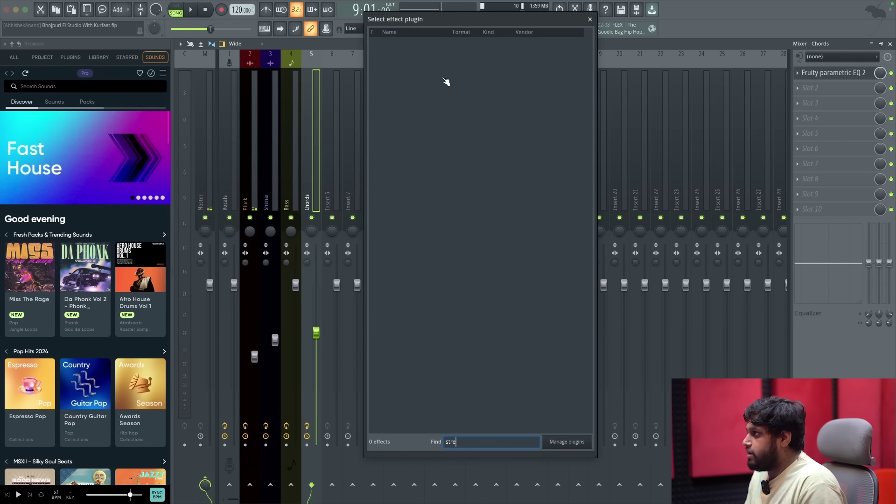
pyautogui.press('BackSpace')
pyautogui.press('BackSpace')
pyautogui.press('BackSpace')
pyautogui.press('BackSpace')
pyautogui.write('enhan')
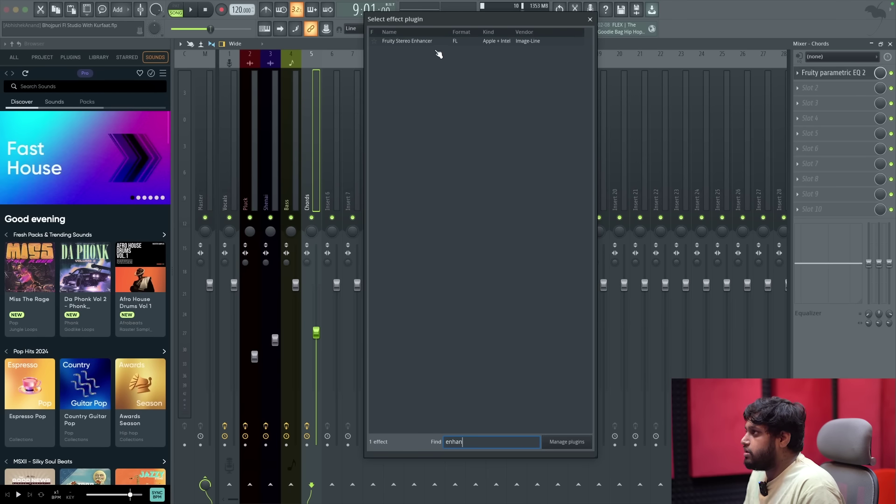
pyautogui.doubleClick(411, 41)
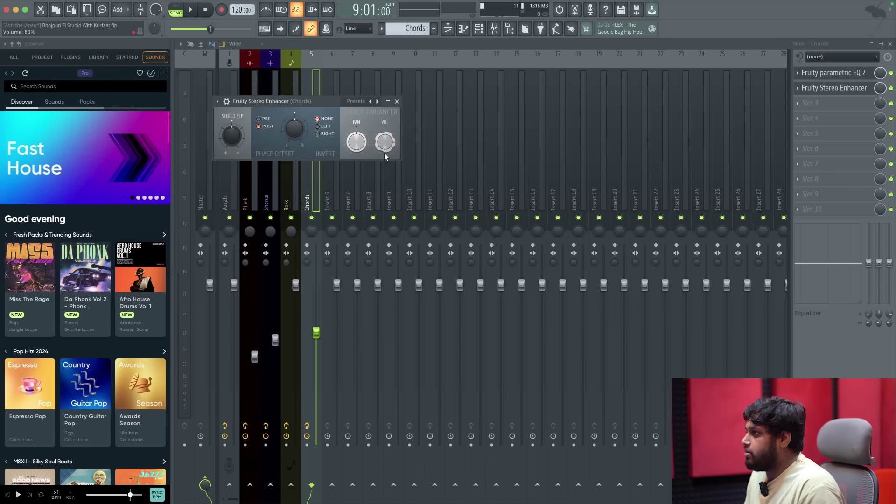
# Load the For strings preset in the Stereo Enhancer and play the song with the playlist in view.
pyautogui.rightClick(378, 102)
pyautogui.press('space')
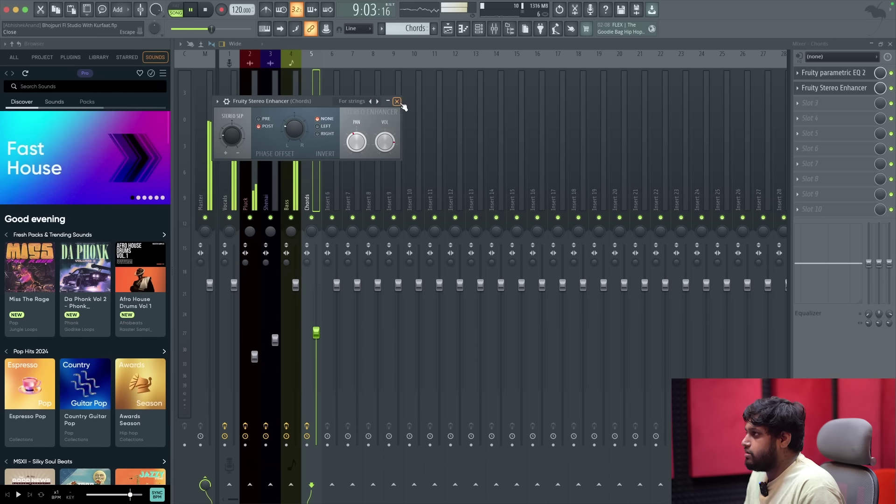
pyautogui.click(397, 101)
pyautogui.click(462, 30)
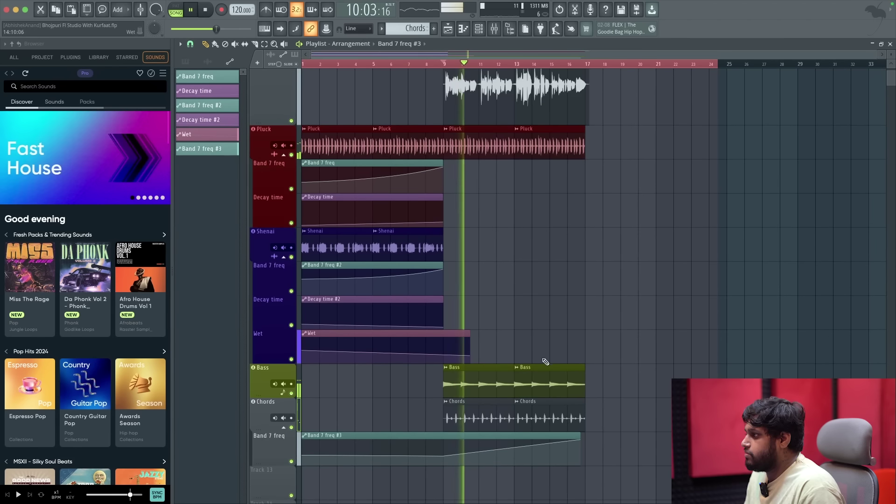
pyautogui.press('space')
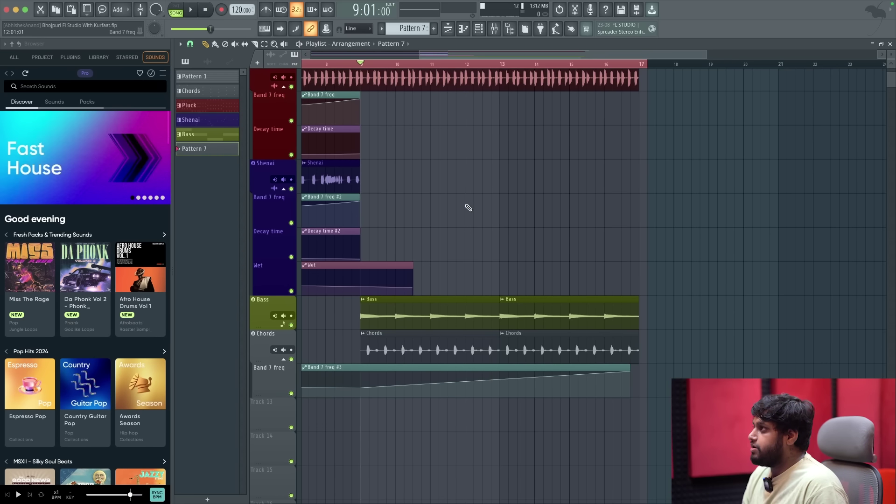
# Give the Chords playlist track a dark color and a waveform icon.
pyautogui.click(495, 29)
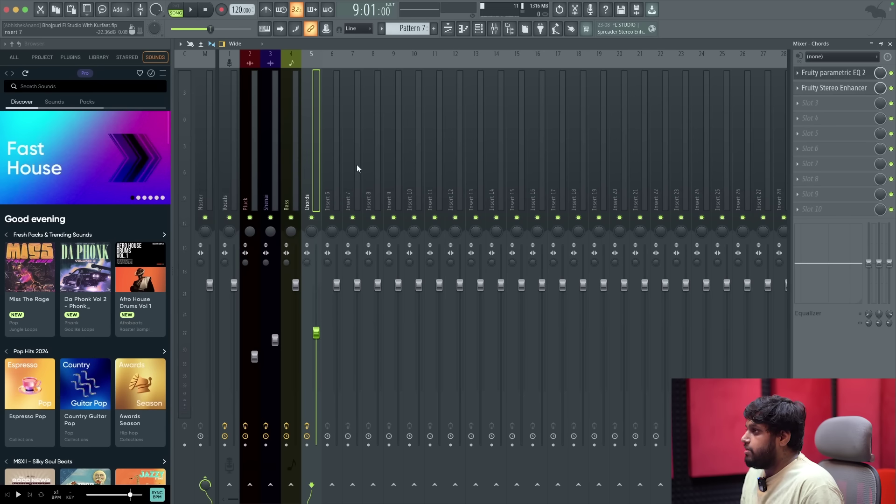
pyautogui.click(495, 32)
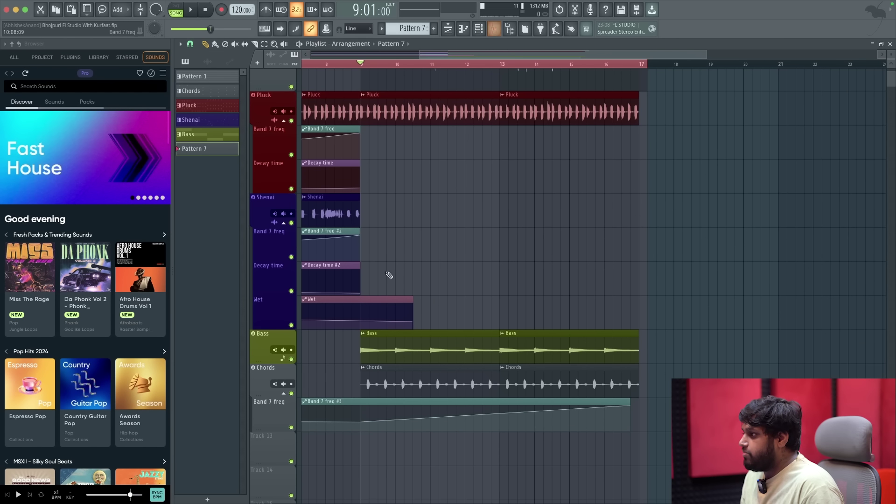
pyautogui.rightClick(282, 371)
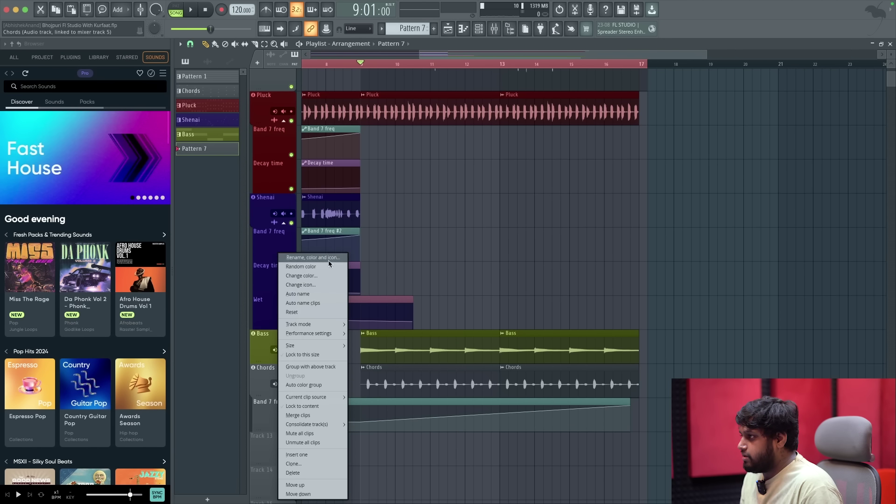
pyautogui.click(310, 294)
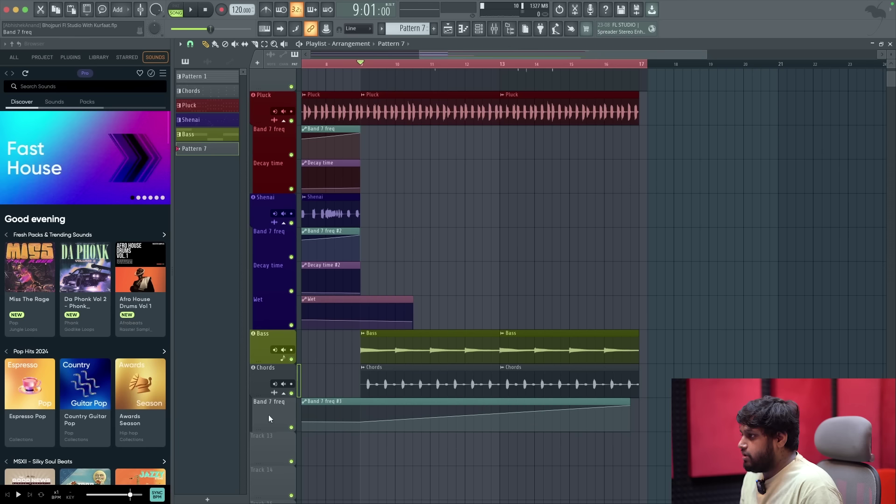
# Remove Fruity Stereo Enhancer from the second effect slot of the Chords insert.
pyautogui.click(496, 31)
pyautogui.click(818, 106)
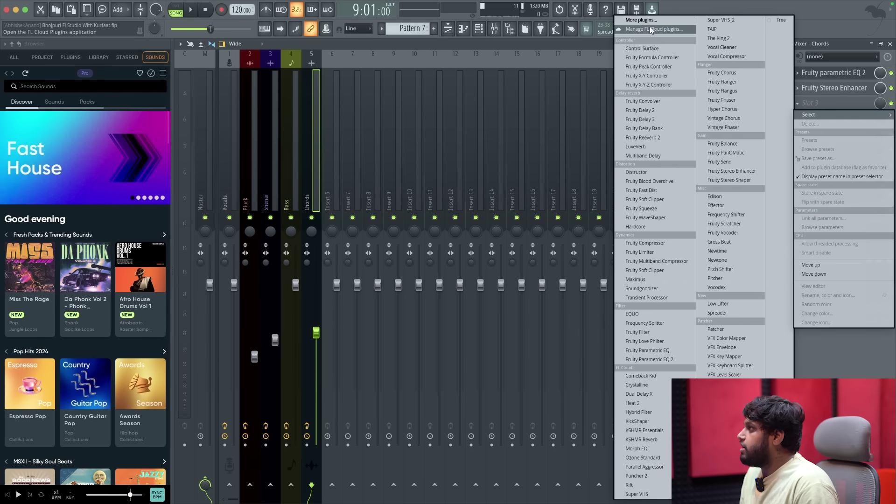
pyautogui.click(559, 49)
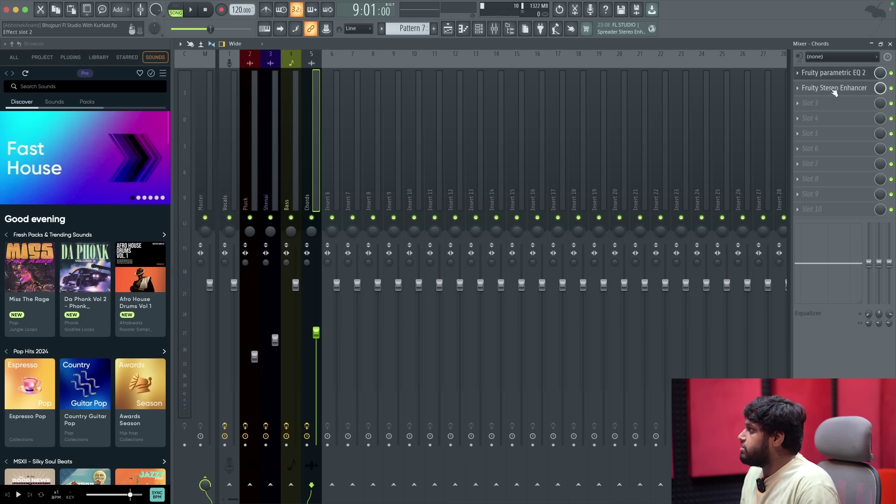
pyautogui.click(809, 92)
pyautogui.click(800, 105)
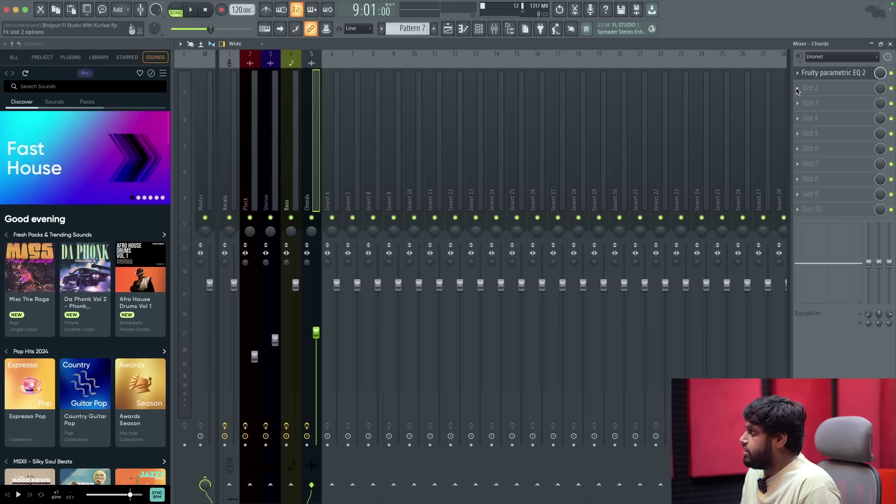
# Add Fruity Reeverb 2 to the second effect slot of the Chords insert.
pyautogui.click(798, 91)
pyautogui.click(641, 20)
pyautogui.write('ree')
pyautogui.doubleClick(444, 86)
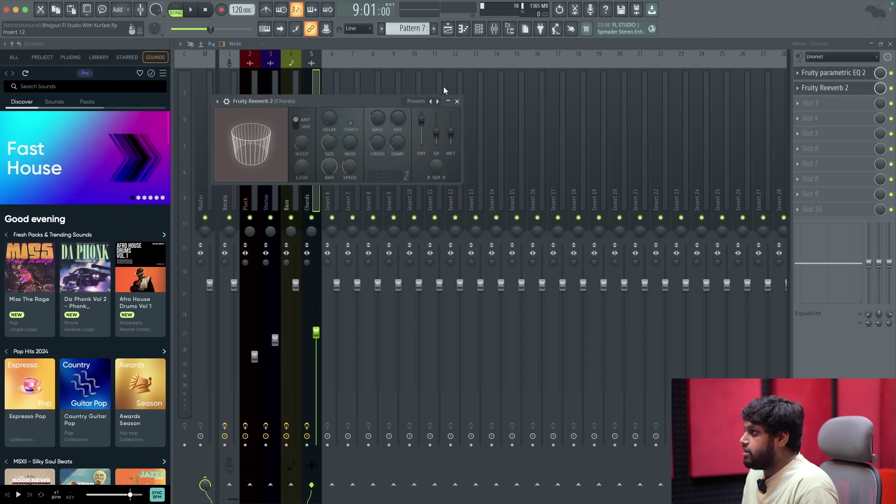
# Create an automation clip for the Chords reverb's wet level and bring it into view in the playlist.
pyautogui.rightClick(451, 131)
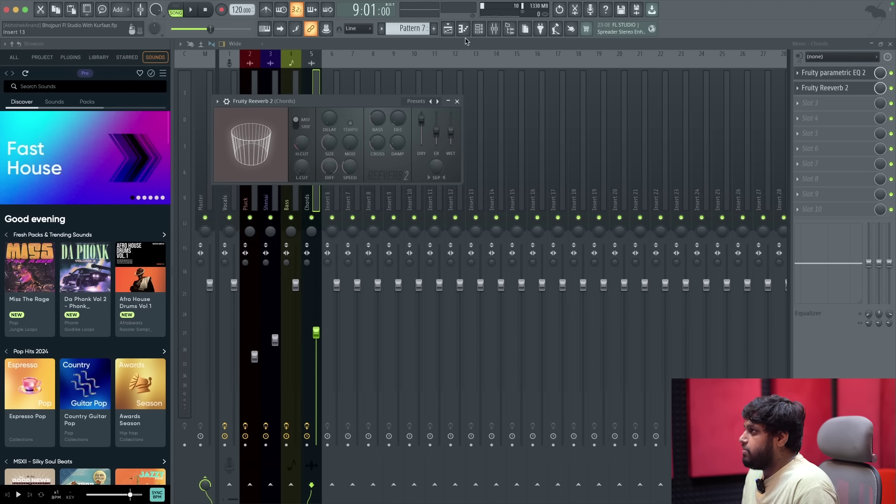
pyautogui.moveTo(400, 94); pyautogui.dragTo(684, 98)
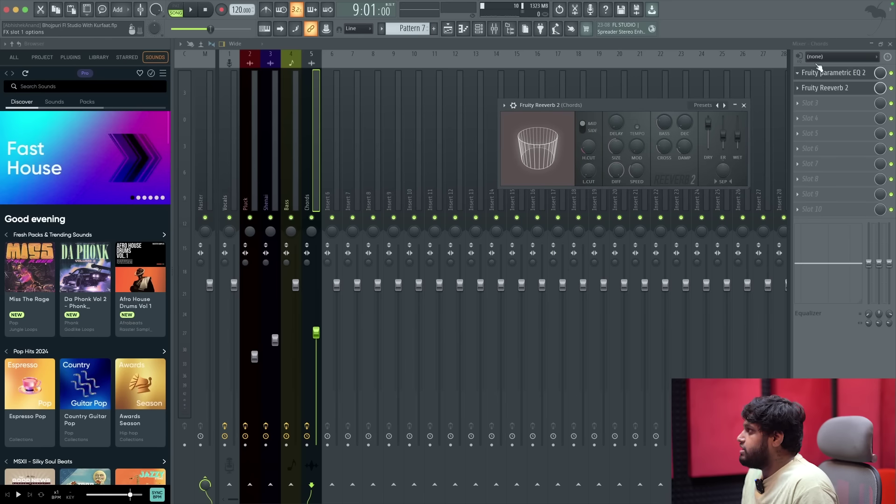
pyautogui.click(815, 47)
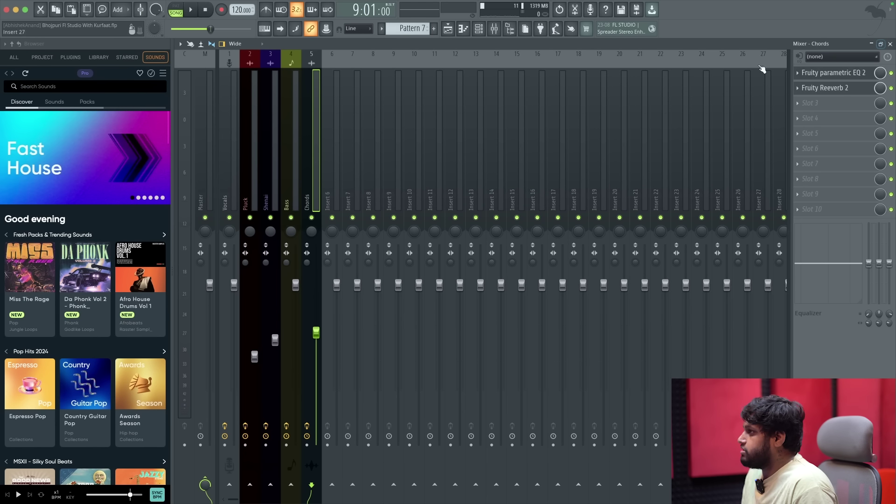
pyautogui.click(455, 31)
pyautogui.scroll(1, 376, 454)
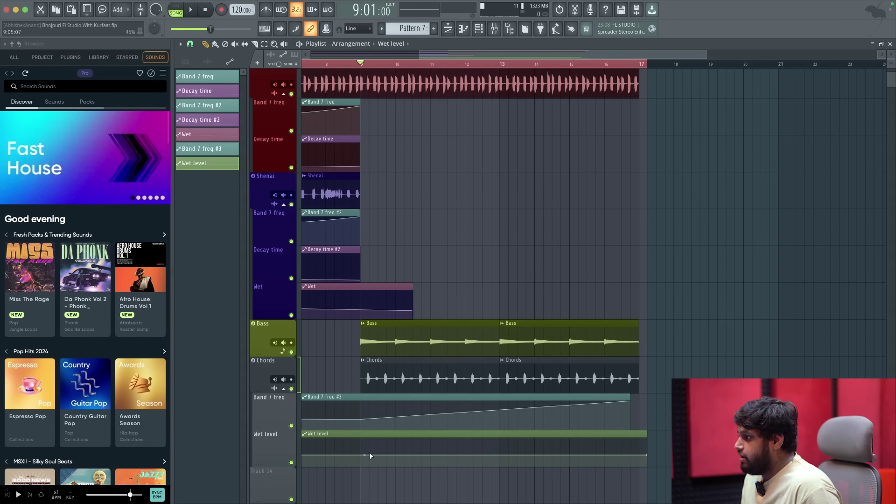
pyautogui.scroll(3, 371, 456)
# Solo the Chords playlist track, keep its Wet level automation track enabled, and start playback.
pyautogui.rightClick(294, 389)
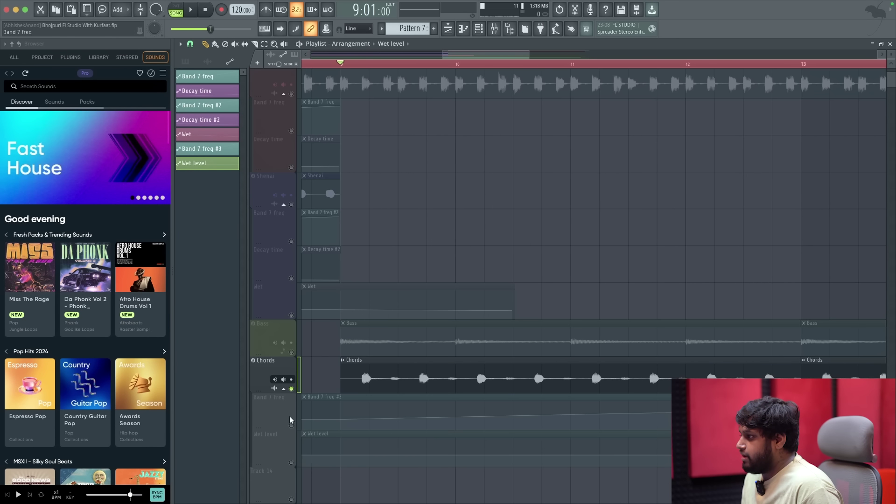
pyautogui.click(291, 463)
pyautogui.press('space')
# Shape the Wet level automation to stay flat until bar 13 and rise gradually to bar 17.
pyautogui.scroll(-4, 386, 448)
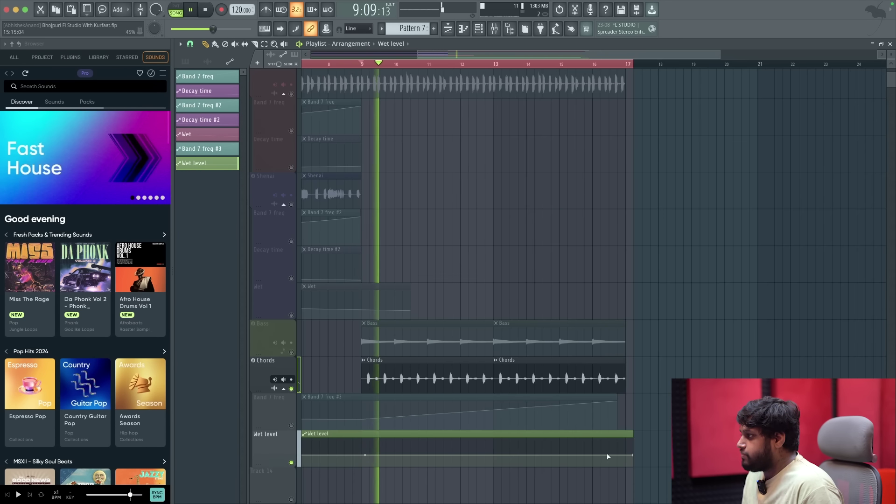
pyautogui.moveTo(634, 456)
pyautogui.mouseDown()
pyautogui.moveTo(618, 442)
pyautogui.moveTo(625, 443)
pyautogui.mouseUp()
pyautogui.rightClick(490, 448)
pyautogui.moveTo(491, 448); pyautogui.dragTo(495, 453)
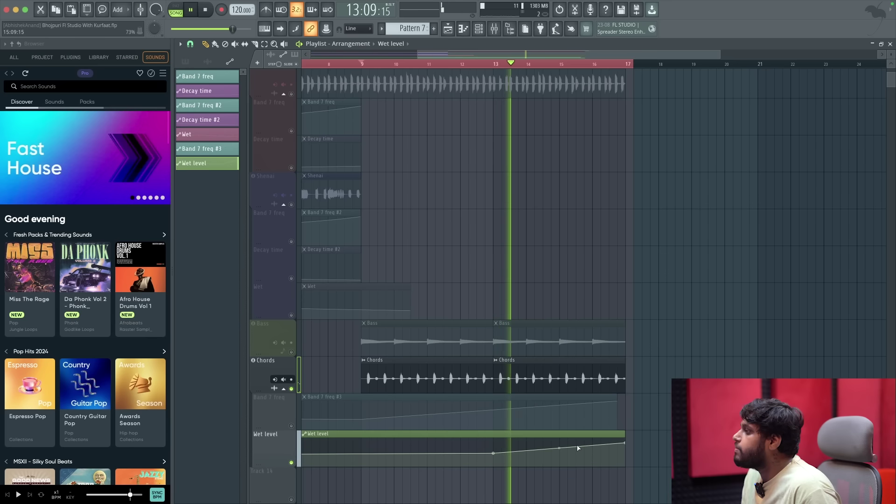
# Enable the Band 7 freq automation track under Chords and listen to the filtered chords with the reverb.
pyautogui.scroll(3, 606, 446)
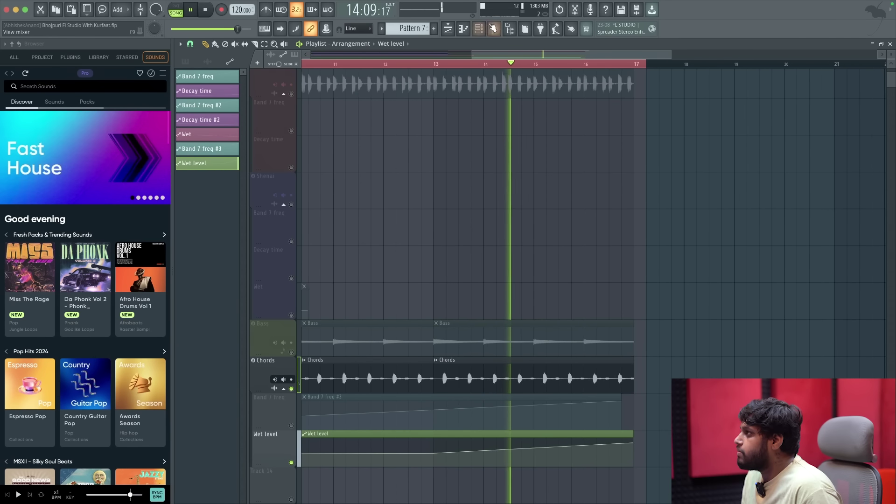
pyautogui.click(292, 426)
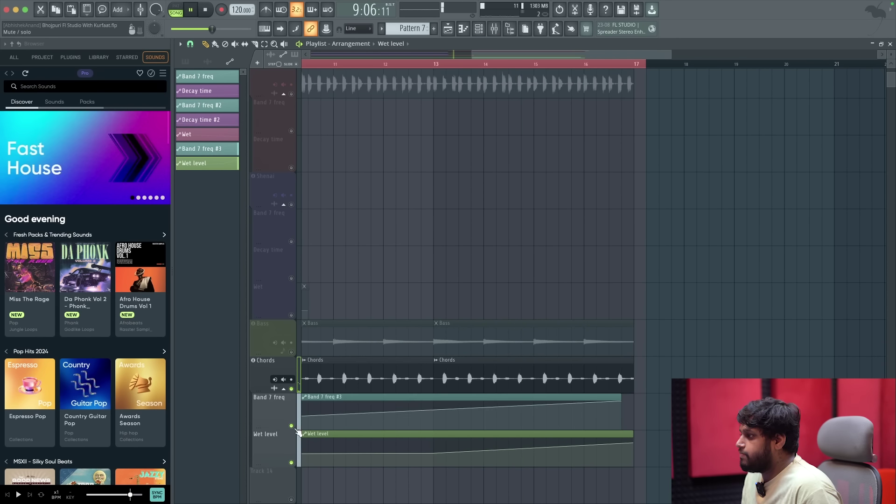
pyautogui.scroll(-2, 594, 404)
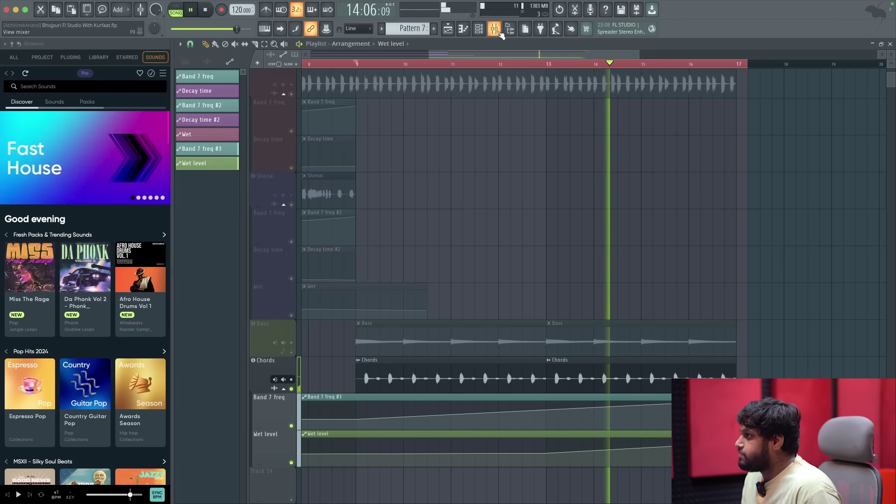
# Stop playback and set the room size of the Chords insert's Fruity Reeverb 2 to 80.
pyautogui.click(500, 34)
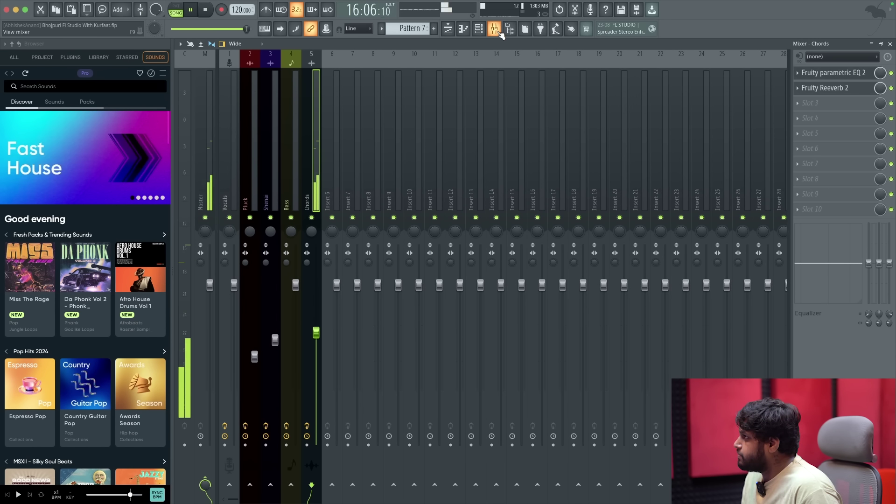
pyautogui.press('space')
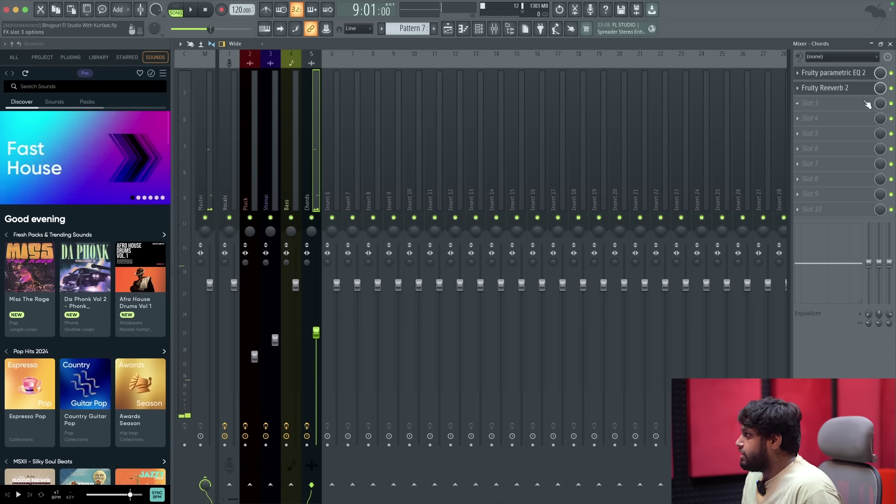
pyautogui.click(857, 92)
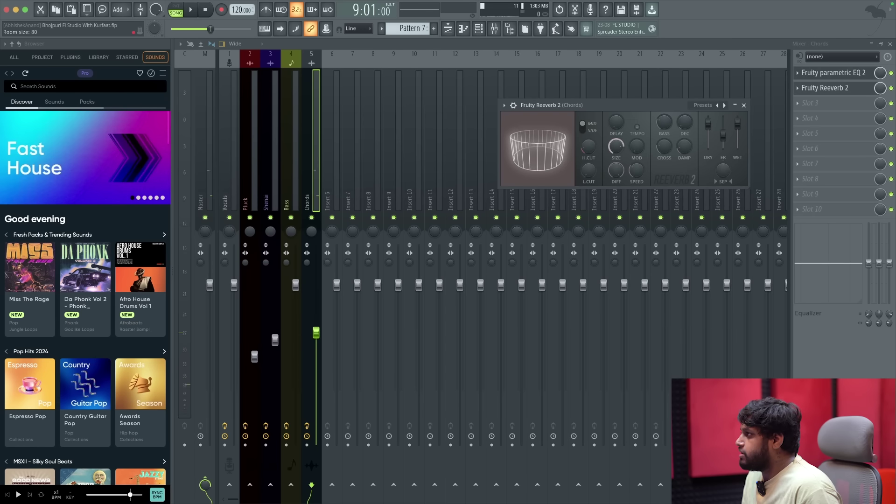
pyautogui.click(744, 105)
# Add Fruity Parametric EQ 2 to the third Chords slot and make band 1 a high-pass at about 265 Hz.
pyautogui.click(809, 103)
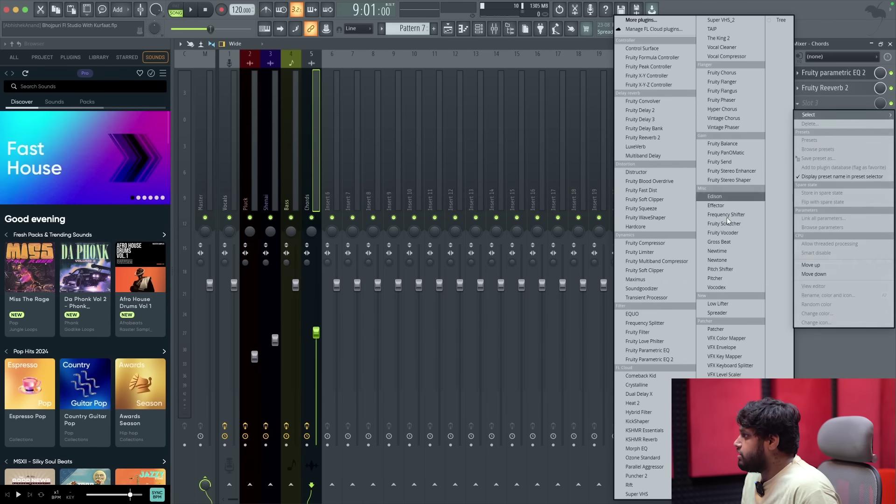
pyautogui.click(652, 360)
pyautogui.rightClick(276, 205)
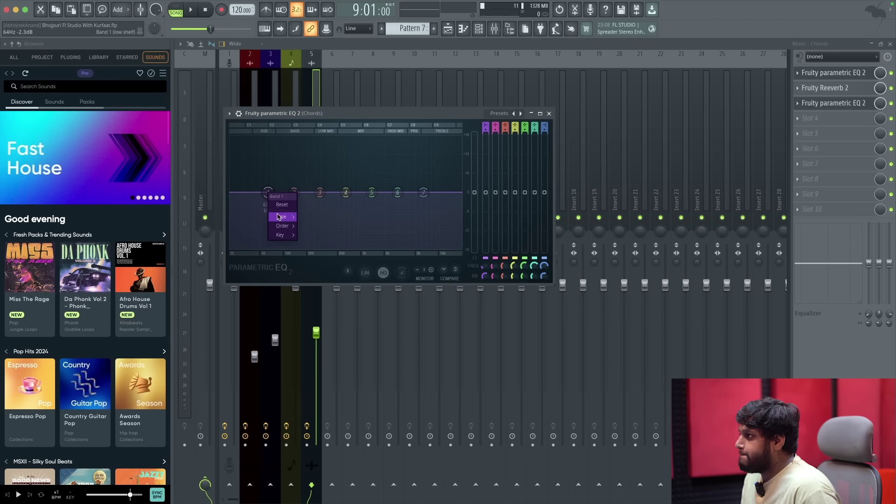
pyautogui.click(314, 235)
pyautogui.moveTo(268, 192); pyautogui.dragTo(316, 193)
pyautogui.press('space')
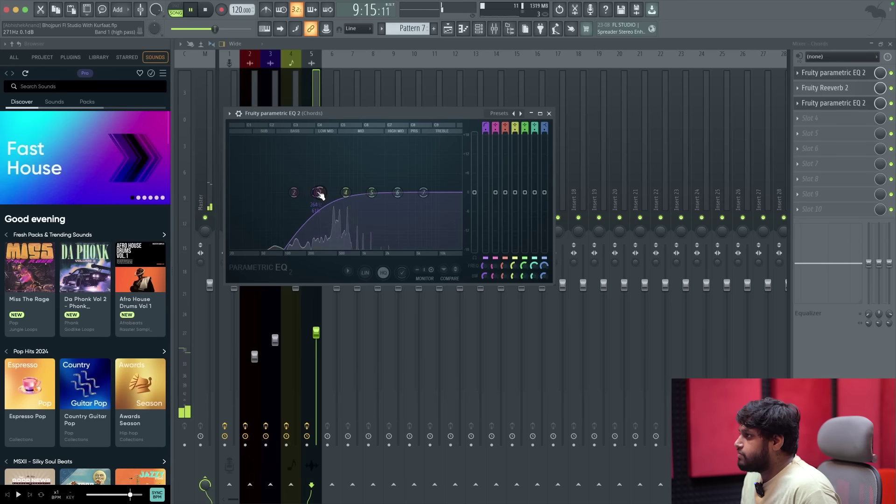
pyautogui.press('space')
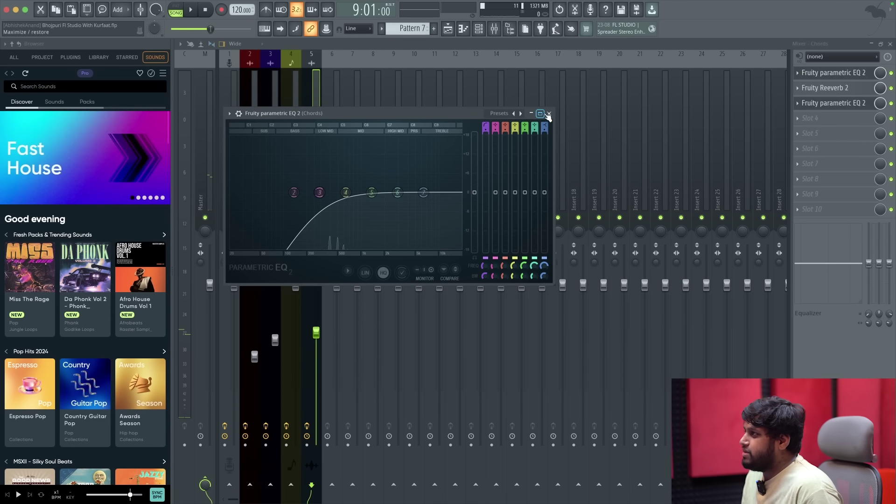
pyautogui.click(548, 114)
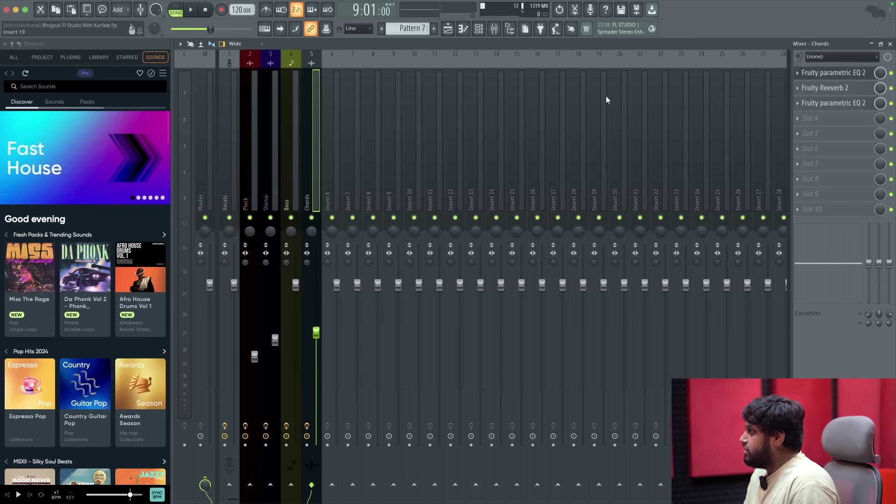
# Create an automation clip in the playlist for the decay time of the Chords insert's Fruity Reeverb 2.
pyautogui.click(837, 87)
pyautogui.click(890, 43)
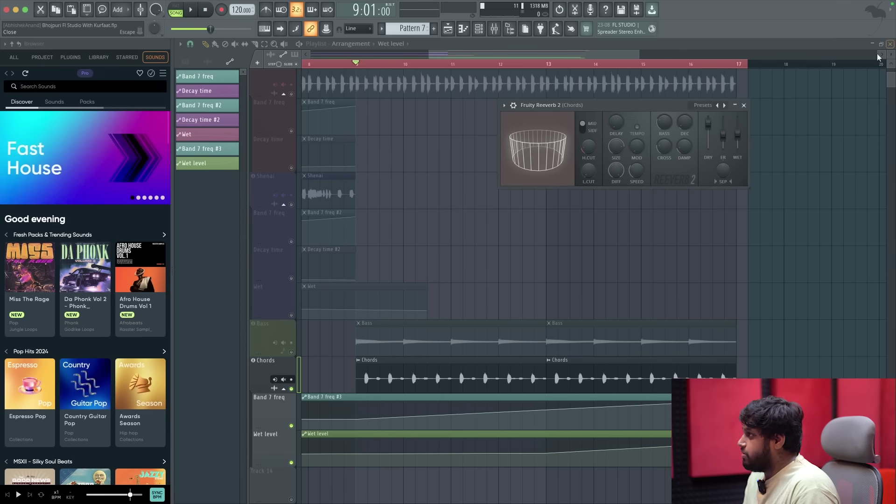
pyautogui.rightClick(684, 124)
pyautogui.click(719, 199)
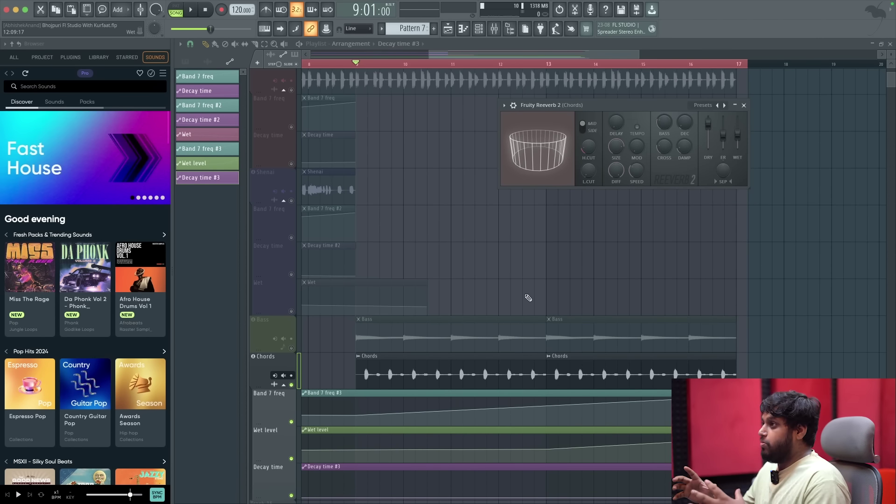
pyautogui.scroll(-1, 527, 297)
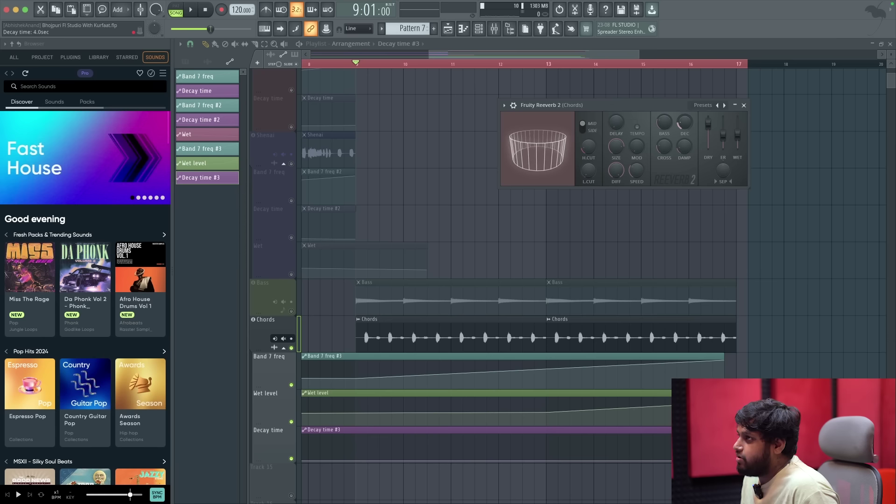
# Set the reverb decay to 4.0 sec and copy that value onto the Decay time automation point at bar 9.
pyautogui.rightClick(682, 123)
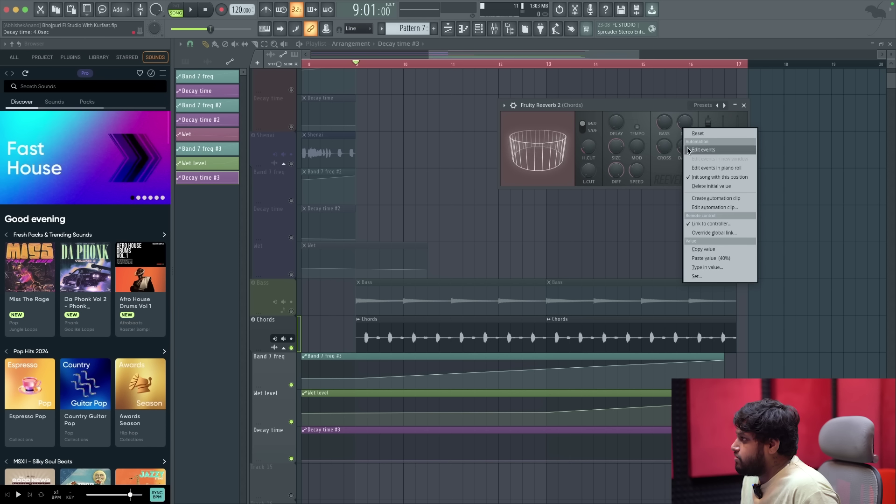
pyautogui.click(700, 251)
pyautogui.scroll(4, 353, 462)
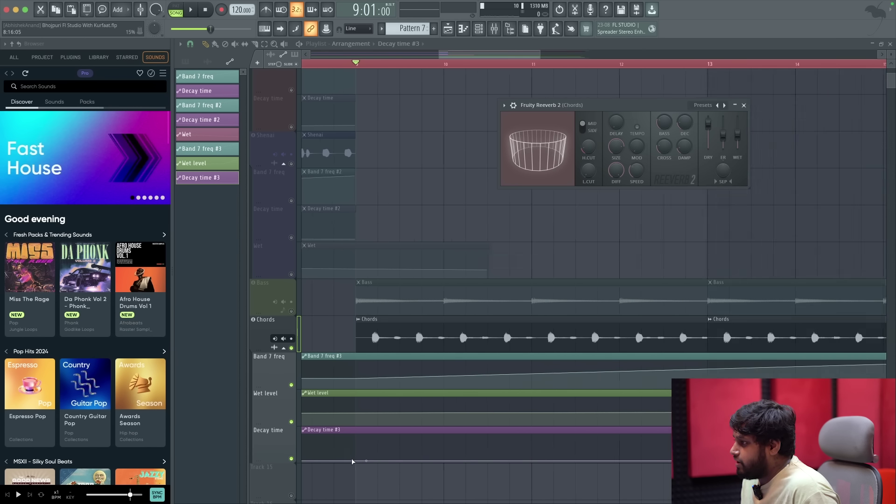
pyautogui.click(353, 462)
pyautogui.rightClick(356, 461)
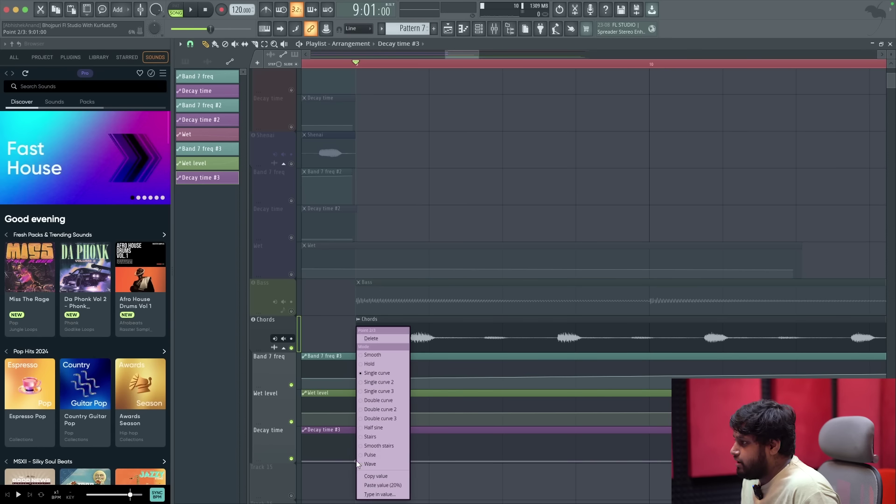
pyautogui.click(384, 486)
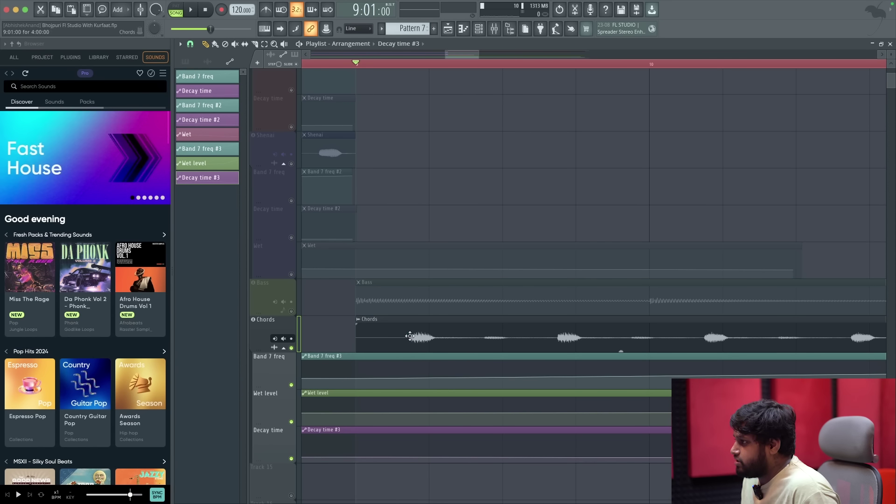
# Raise the last Decay time automation point for a gradual rise to bar 17 and align the clip's end with the Wet level clip.
pyautogui.press('space')
pyautogui.scroll(-5, 402, 331)
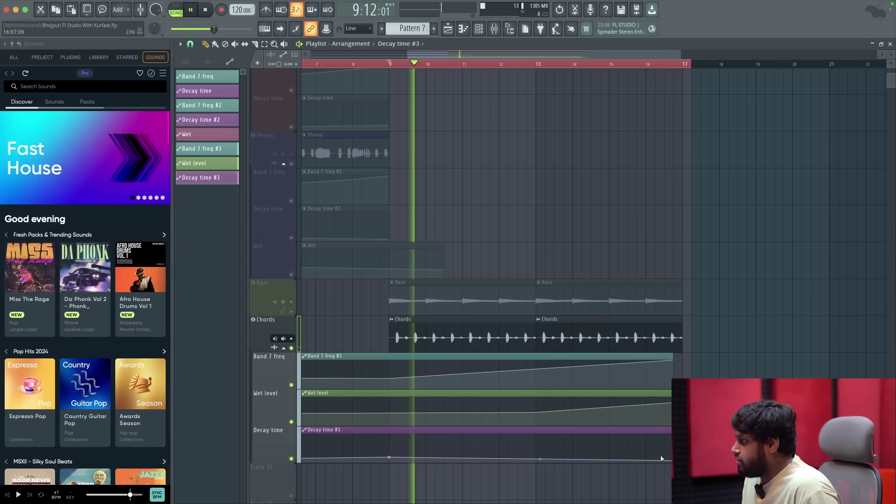
pyautogui.moveTo(681, 462); pyautogui.dragTo(682, 450)
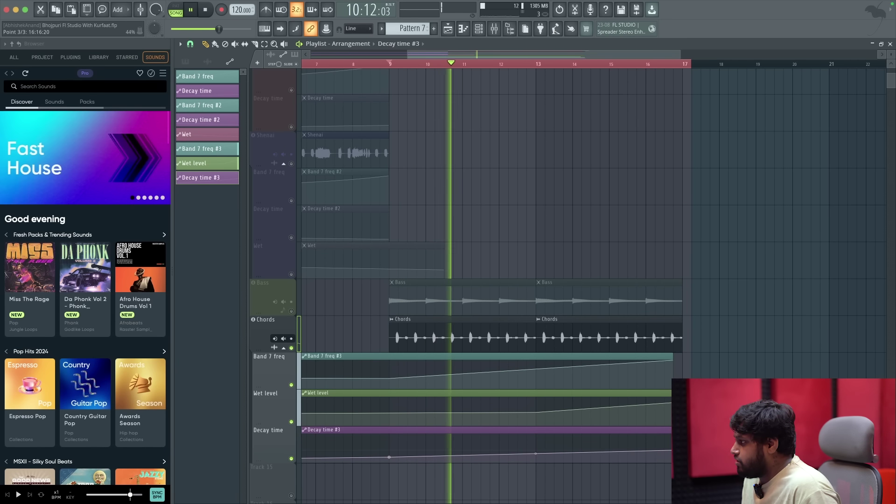
pyautogui.scroll(5, 681, 449)
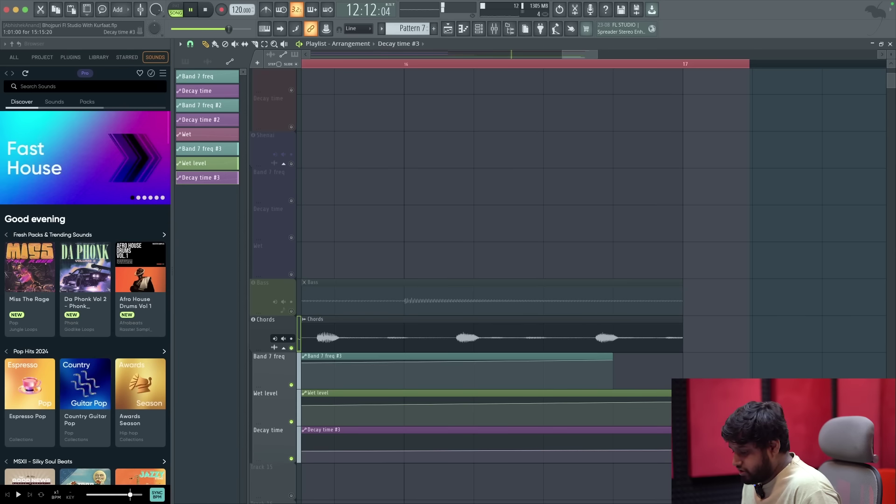
pyautogui.click(680, 430)
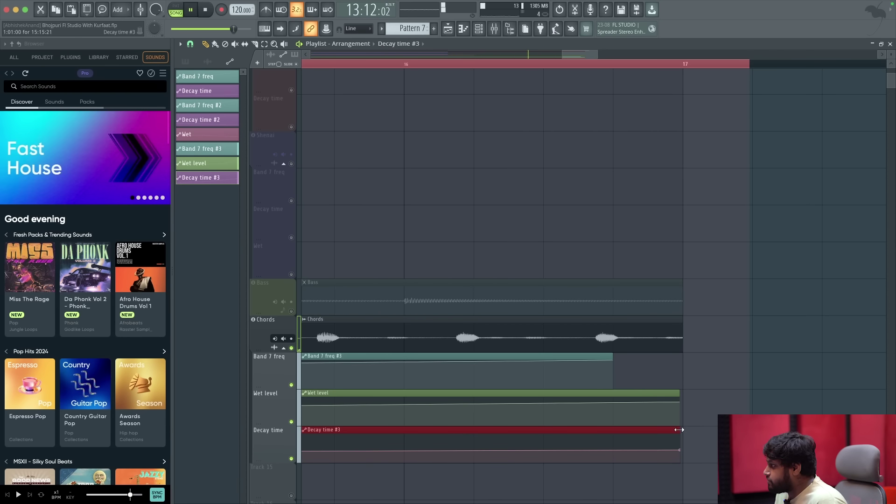
pyautogui.scroll(-5, 681, 429)
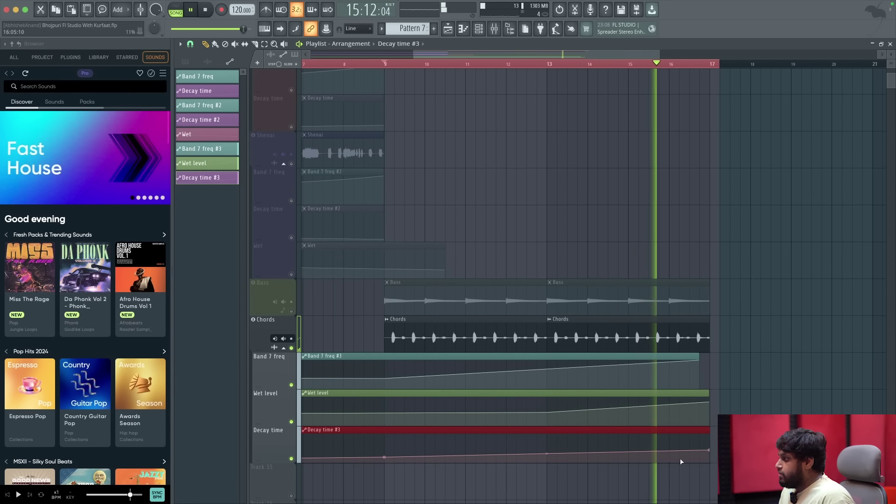
# Unsolo the Chords track and play the full arrangement from bar 9, checking the mixer levels.
pyautogui.scroll(-3, 454, 444)
pyautogui.press('space')
pyautogui.press('space')
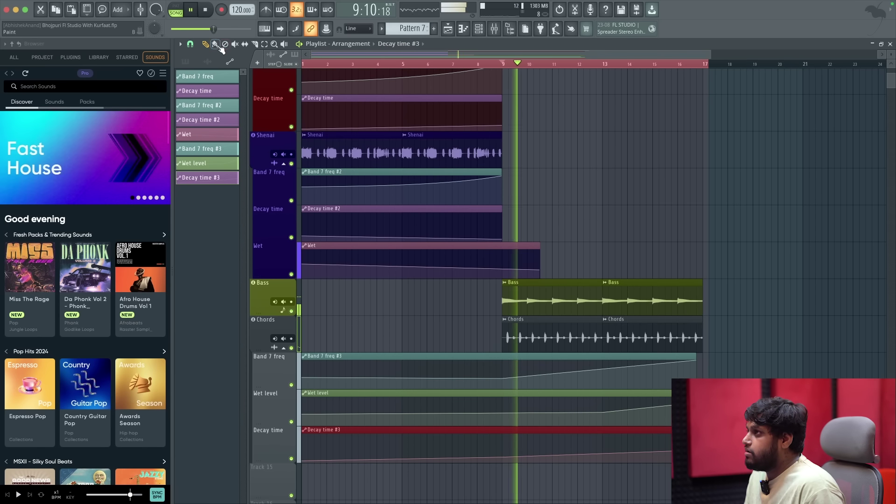
pyautogui.click(496, 33)
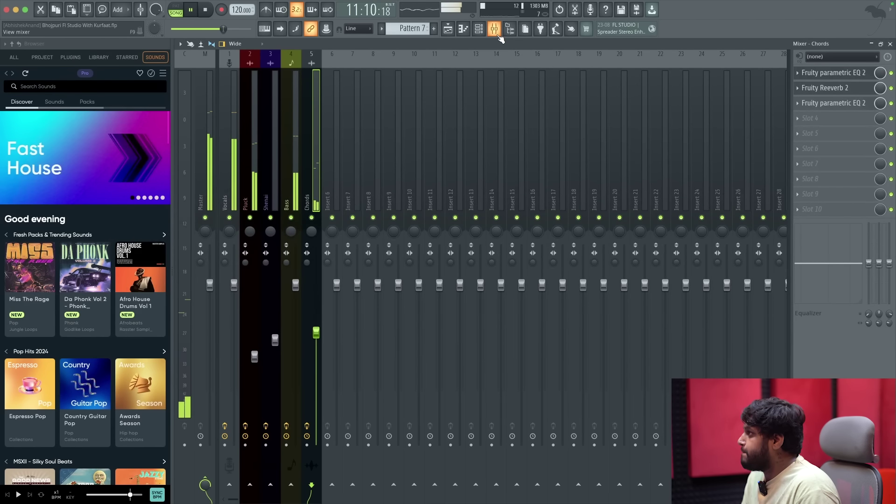
pyautogui.click(499, 35)
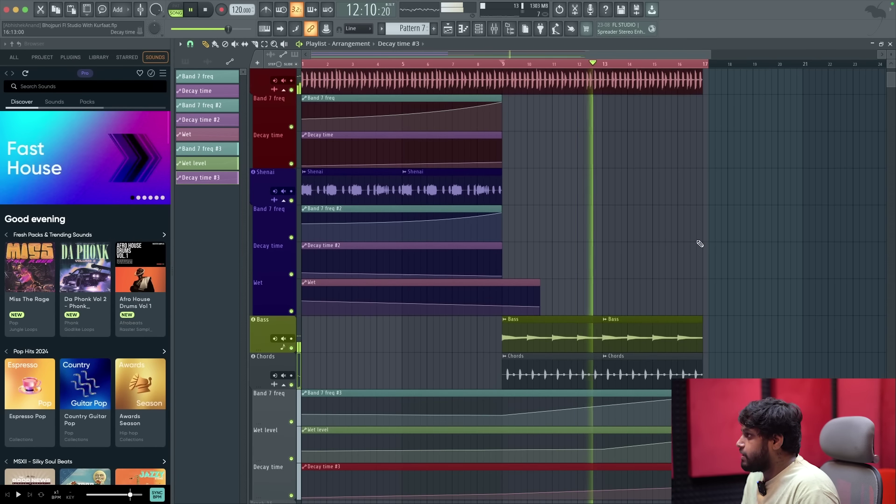
pyautogui.scroll(2, 700, 243)
pyautogui.scroll(-3, 698, 244)
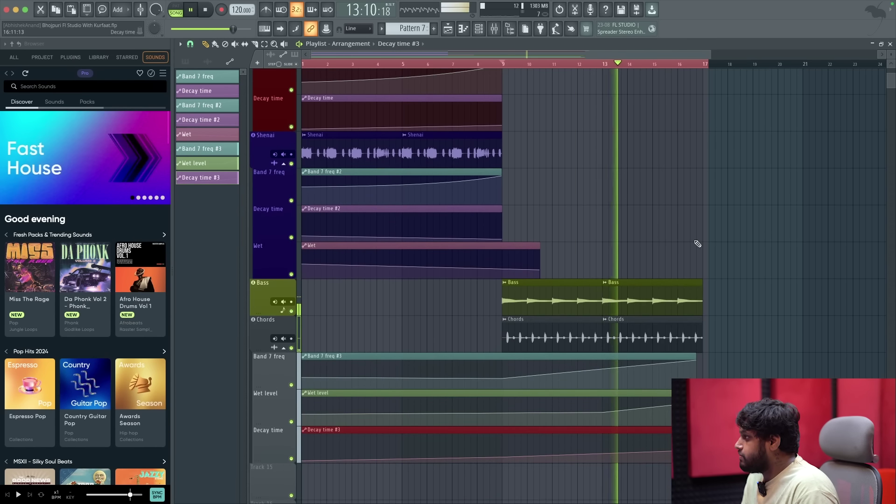
pyautogui.scroll(1, 697, 243)
pyautogui.hotkey('ctrl', 'a')
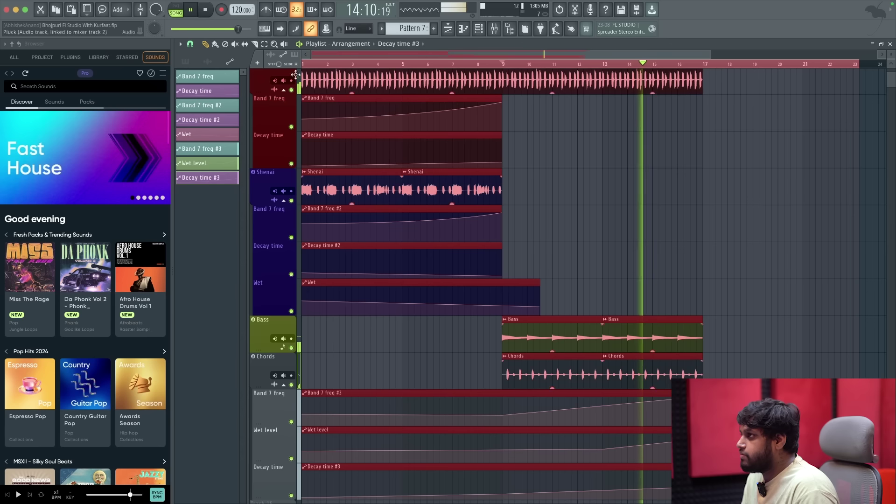
pyautogui.click(767, 109)
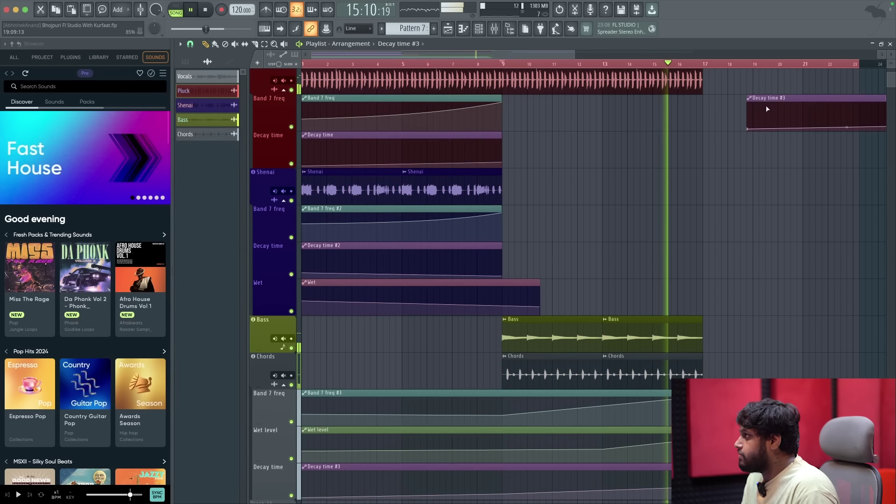
pyautogui.rightClick(767, 108)
# Play the arrangement's ending from bar 16 to hear how the vocals and instruments finish around bar 17.
pyautogui.scroll(2, 733, 100)
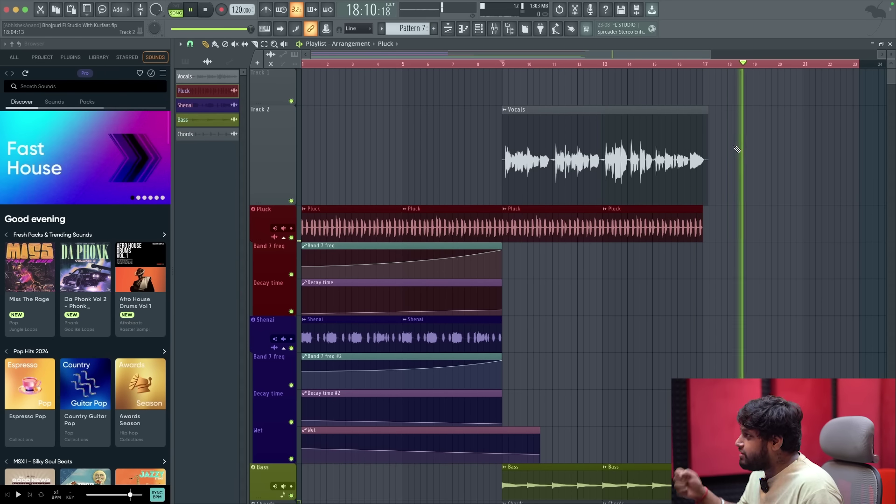
pyautogui.press('space')
pyautogui.click(731, 65)
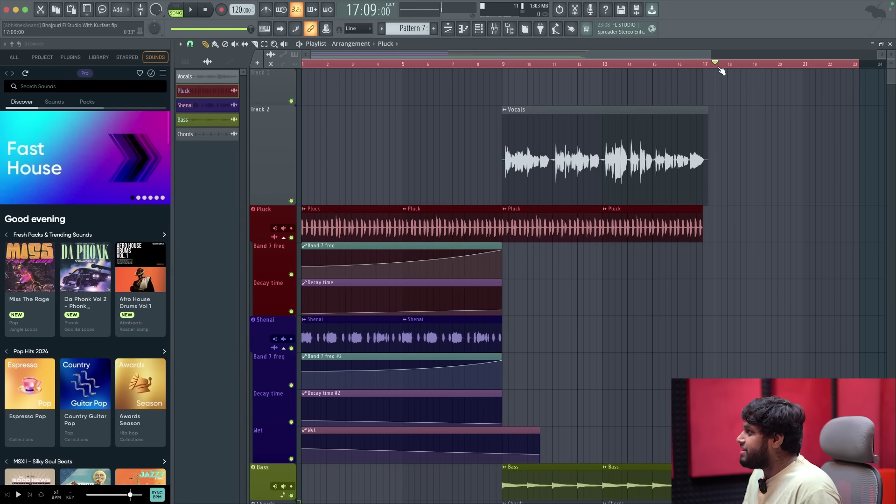
pyautogui.press('space')
pyautogui.press('space')
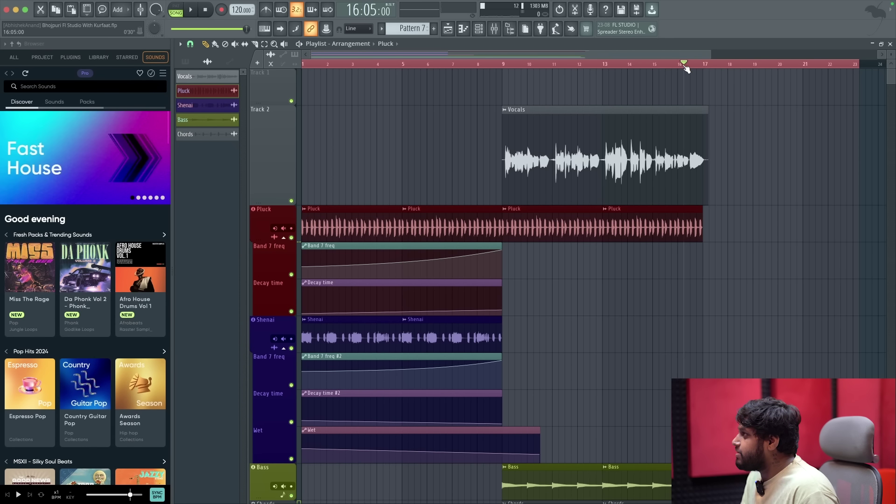
pyautogui.press('space')
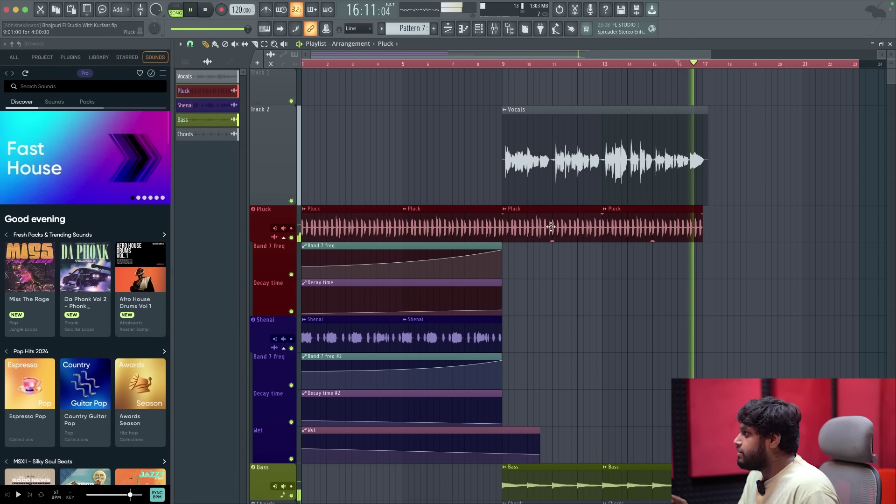
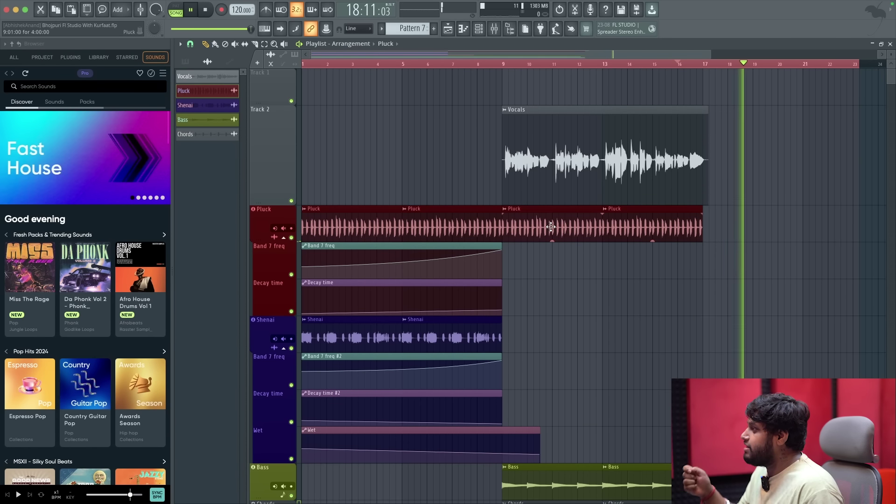
pyautogui.press('space')
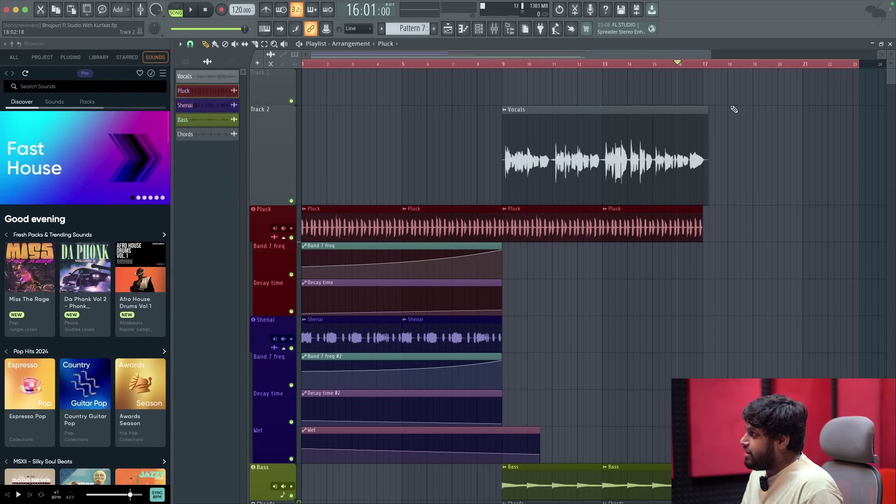
pyautogui.scroll(-1, 695, 125)
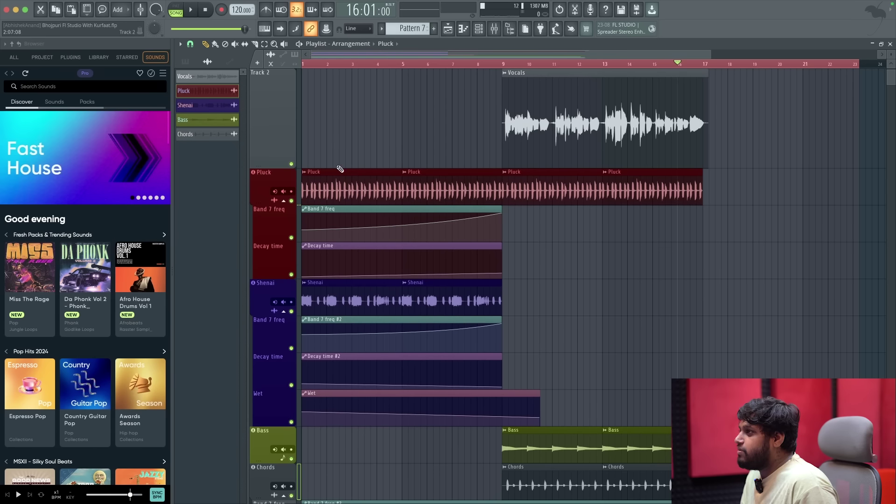
pyautogui.press('space')
pyautogui.scroll(-3, 620, 201)
pyautogui.scroll(2, 601, 216)
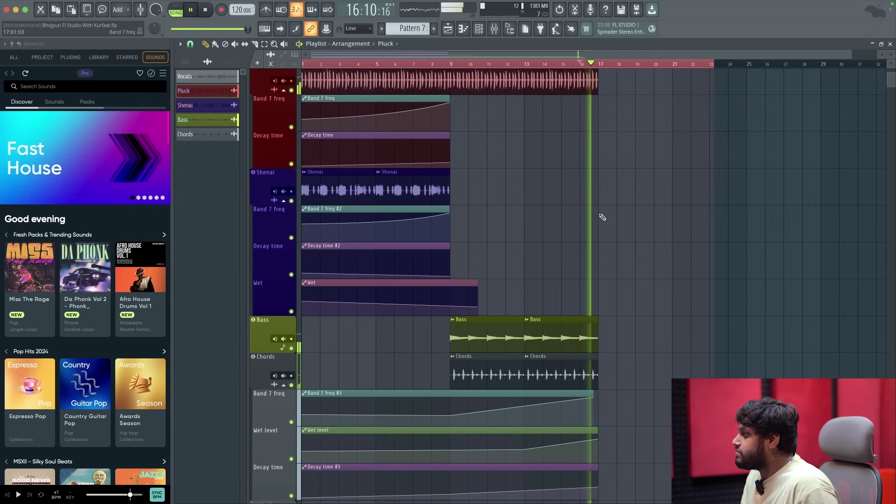
# Slice the Vocals clip at 16:09:00, just before the final sung note.
pyautogui.scroll(2, 603, 215)
pyautogui.scroll(2, 609, 206)
pyautogui.press('space')
pyautogui.press('space')
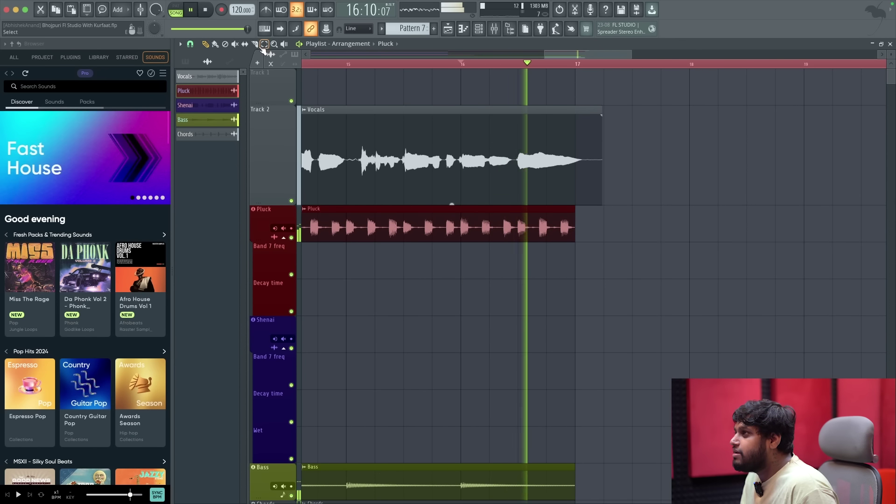
pyautogui.press('space')
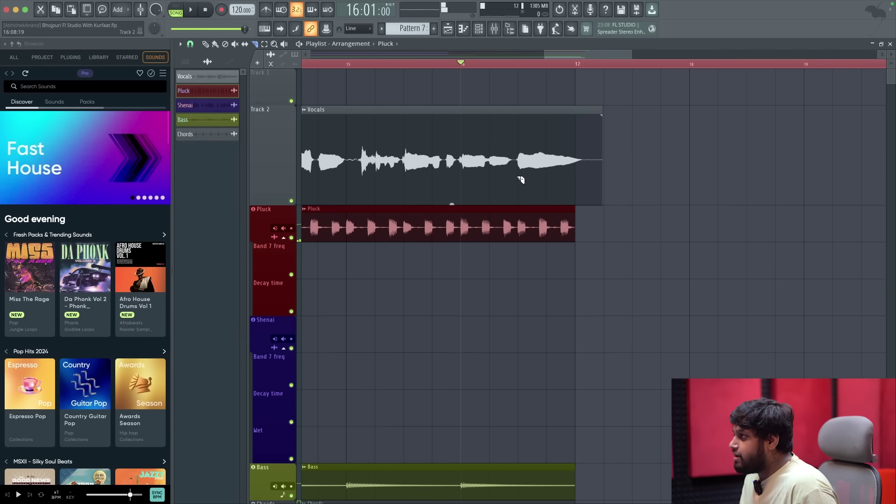
pyautogui.click(520, 180)
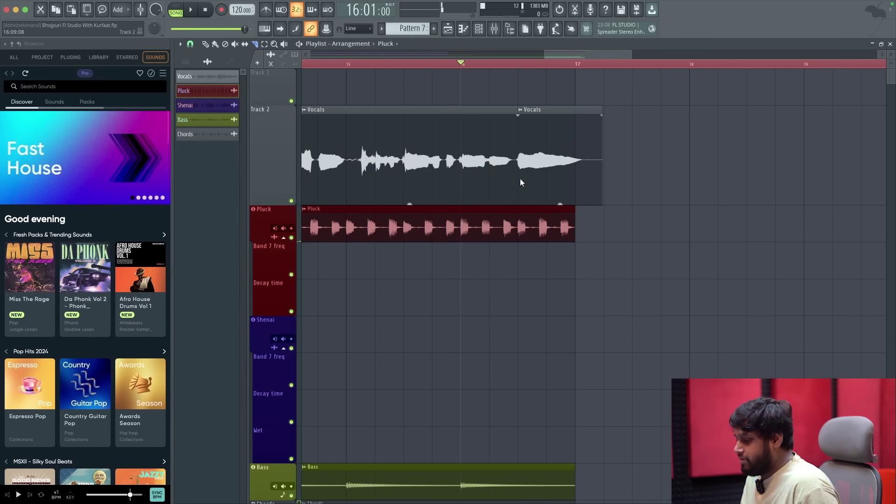
# Place a copy of the sliced final vocal note on Track 2 at 17:09:00 and play the passage from bar 16.
pyautogui.scroll(2, 517, 180)
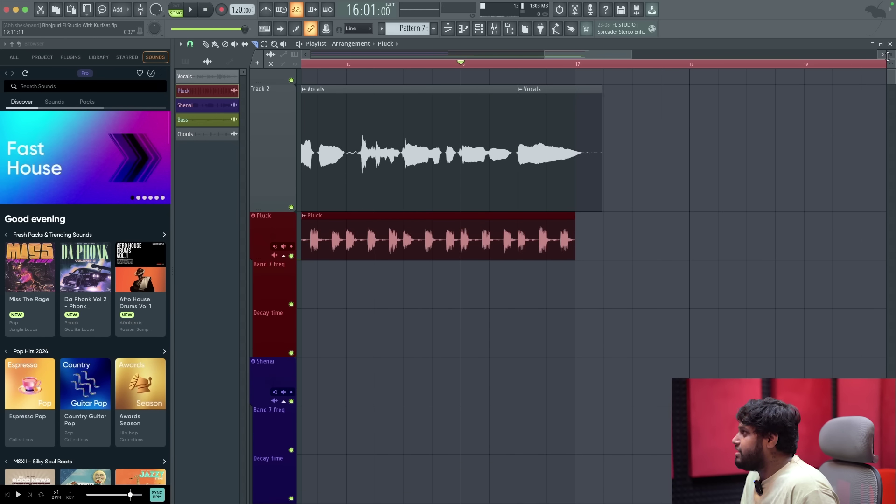
pyautogui.scroll(-3, 887, 54)
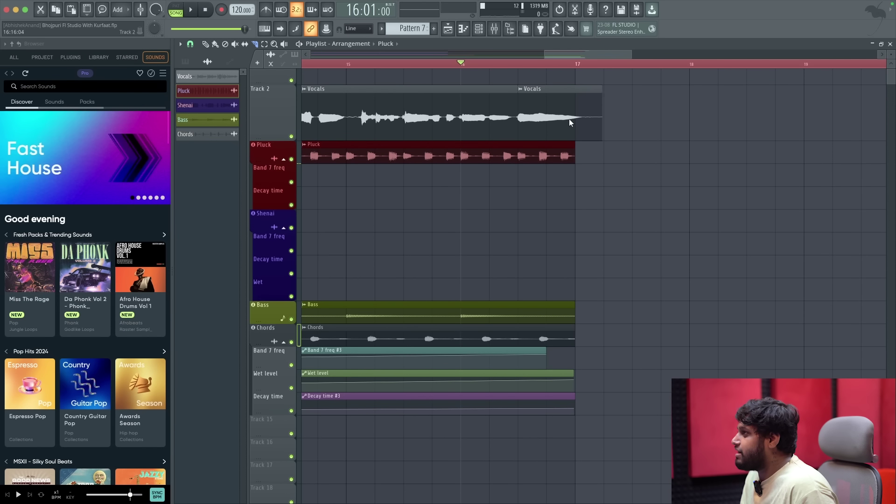
pyautogui.click(546, 115)
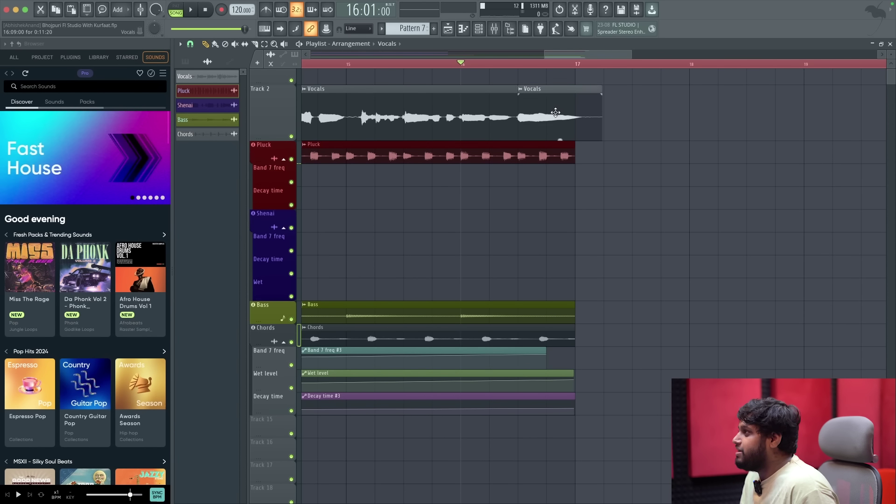
pyautogui.click(640, 136)
pyautogui.press('space')
pyautogui.scroll(-2, 669, 165)
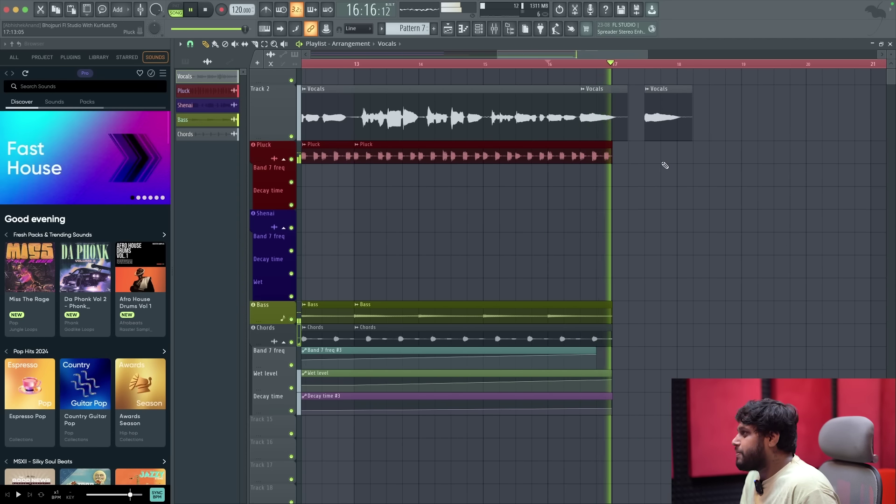
pyautogui.scroll(2, 669, 165)
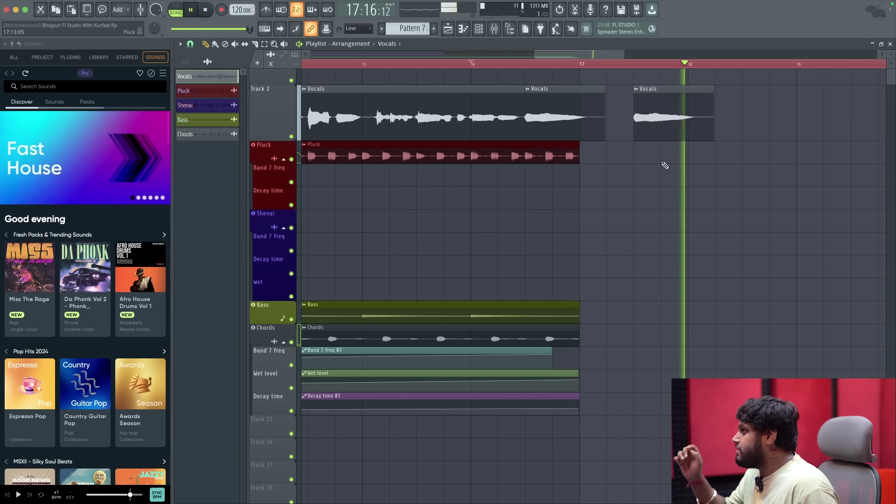
pyautogui.press('space')
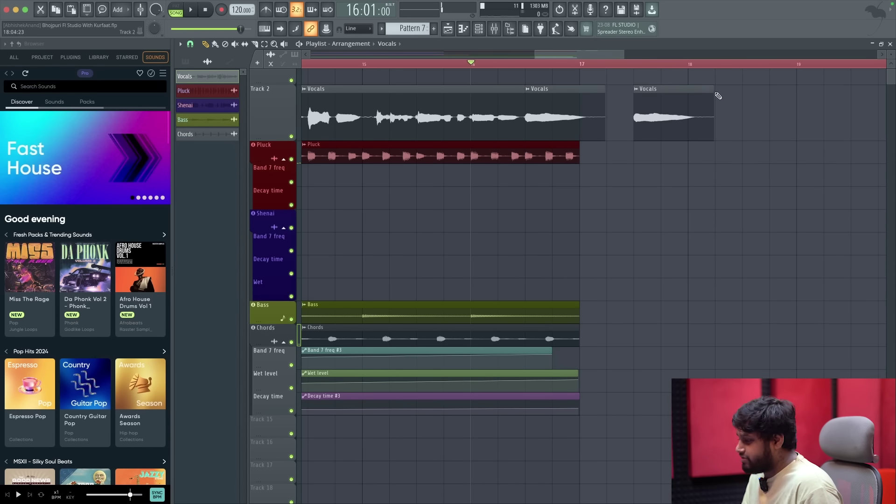
# Trim the end of the copied vocal note to bar 18 and make the clip unique as its own sample.
pyautogui.moveTo(715, 90); pyautogui.dragTo(689, 89)
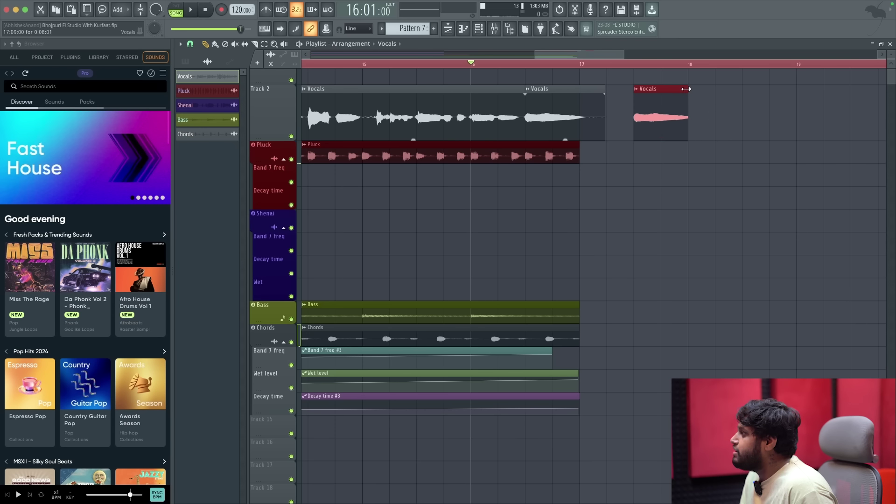
pyautogui.click(637, 89)
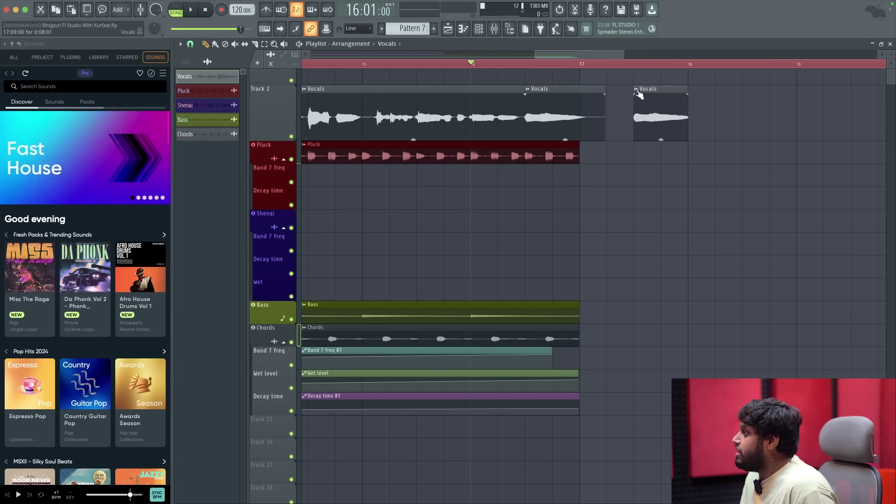
pyautogui.rightClick(638, 92)
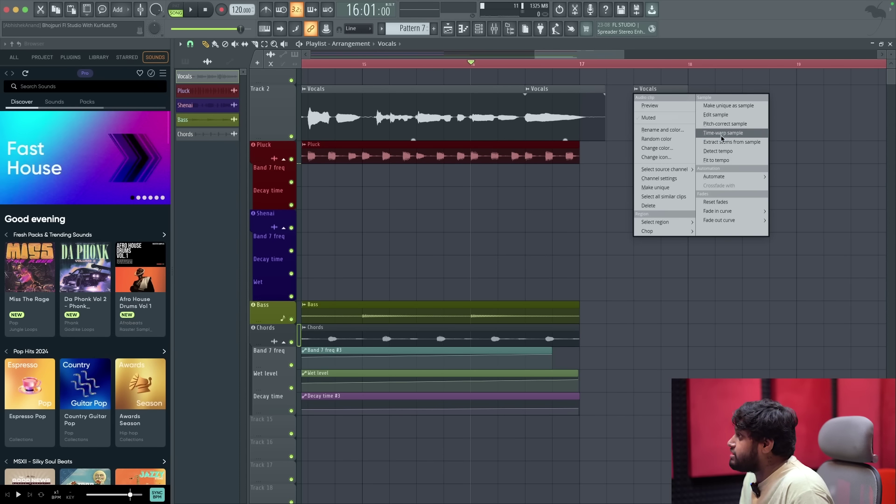
pyautogui.click(731, 106)
pyautogui.doubleClick(660, 114)
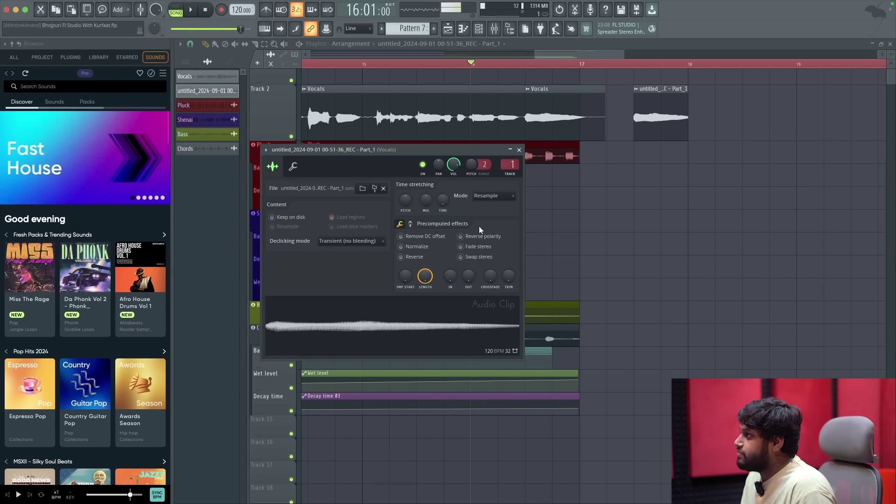
pyautogui.click(519, 150)
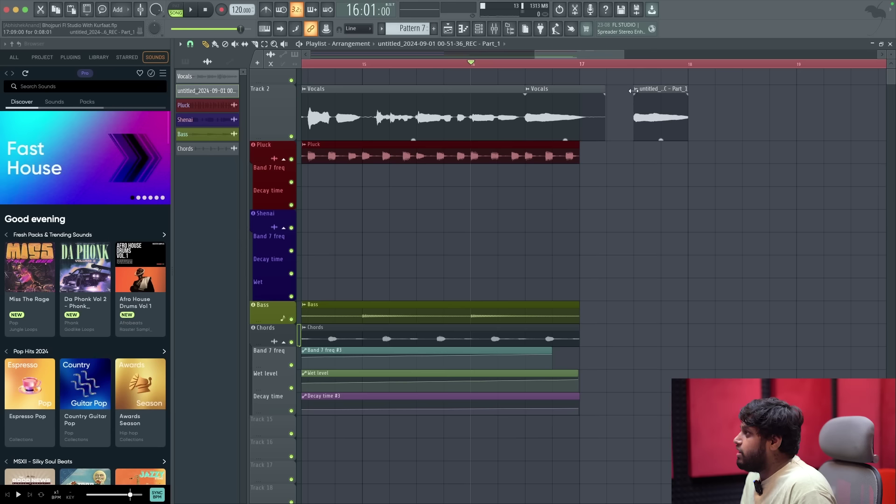
# Load the new vocal sample into Newtone for pitch correction, maximize the editor and select all its notes.
pyautogui.click(636, 89)
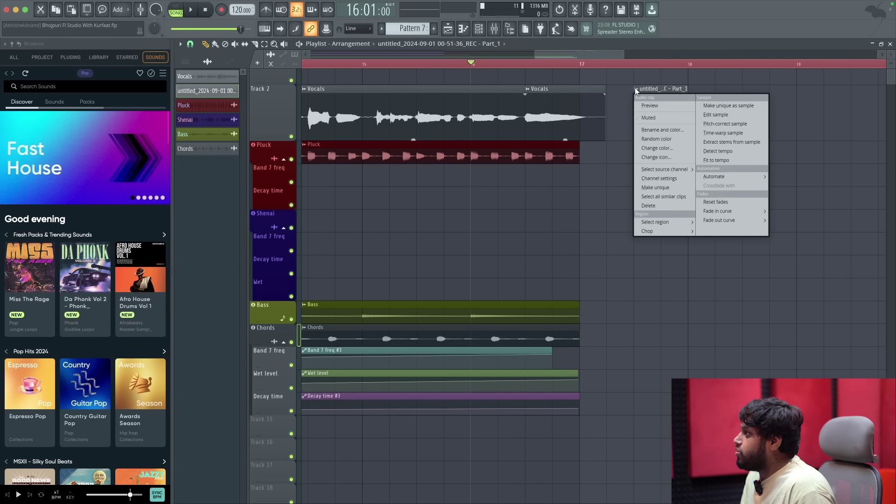
pyautogui.click(727, 124)
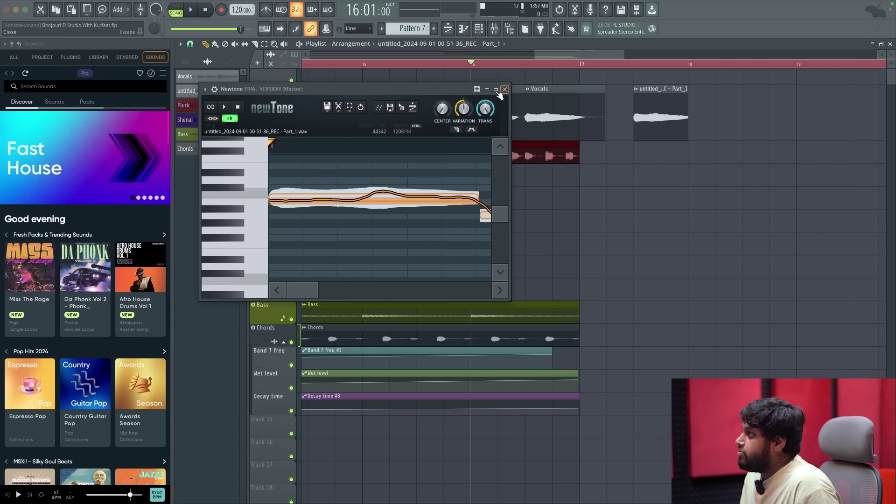
pyautogui.click(497, 91)
pyautogui.hotkey('ctrl', 'a')
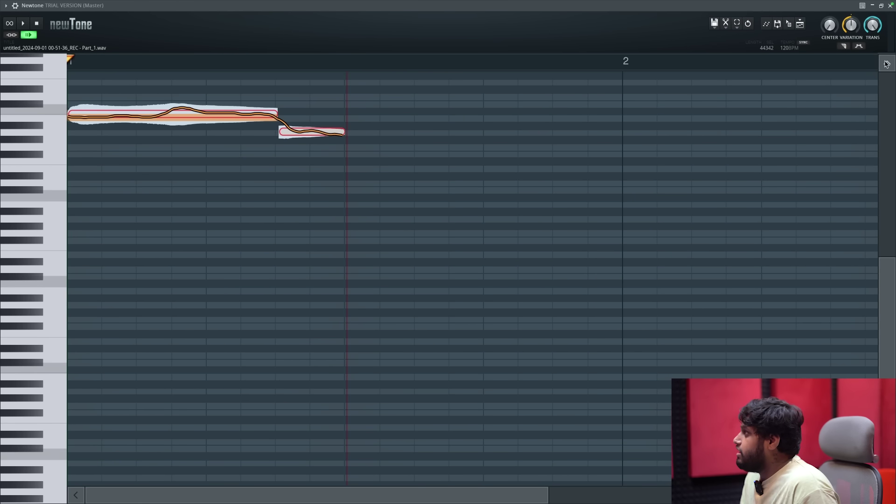
# Set the Newtone scale to A minor and snap the selected notes to it.
pyautogui.click(734, 27)
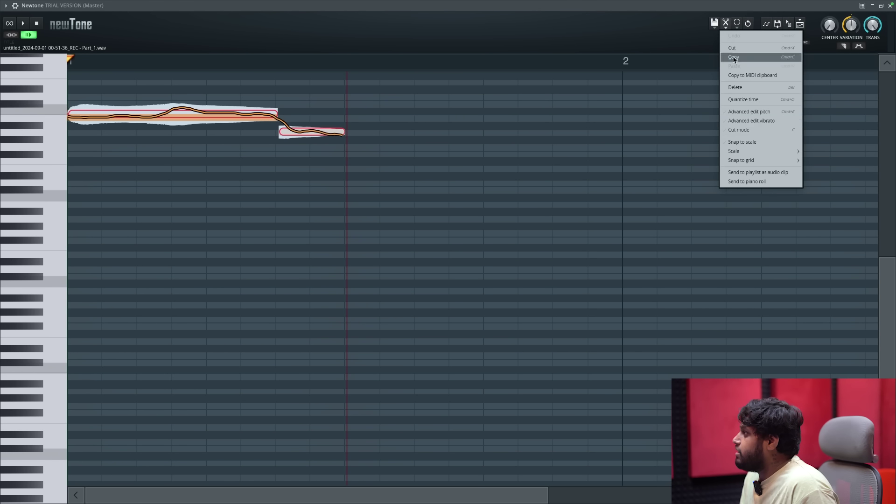
pyautogui.moveTo(758, 152)
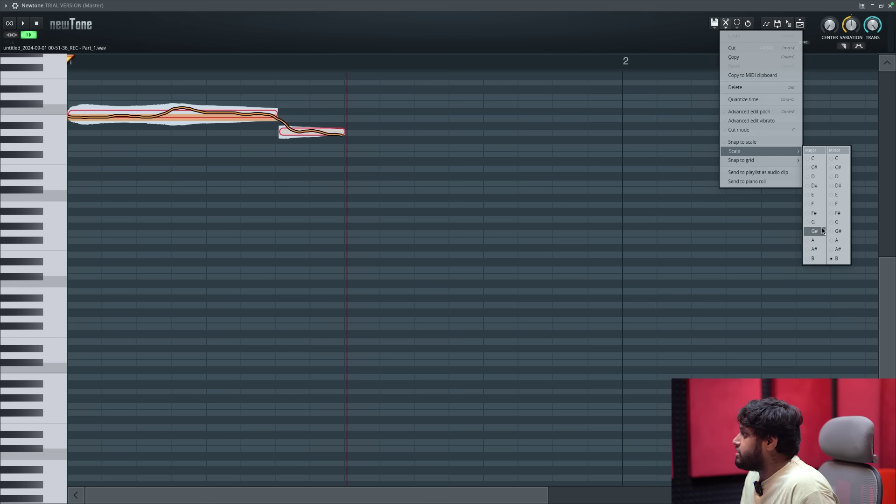
pyautogui.click(837, 240)
pyautogui.click(725, 26)
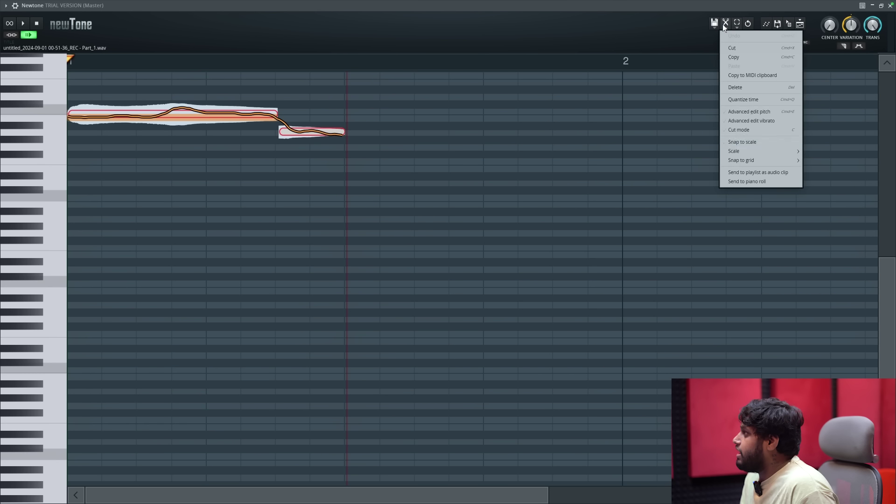
pyautogui.click(763, 142)
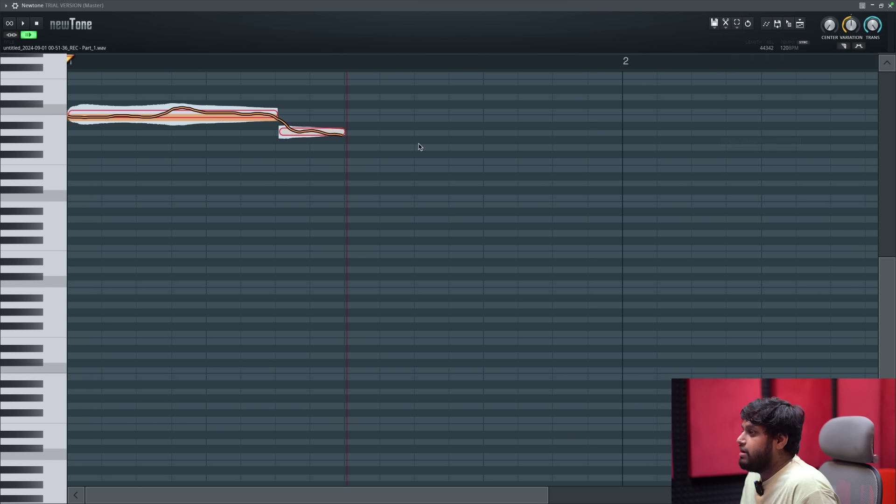
# Set the vocal notes' Variation and Trans to minimum and Center to maximum, and play the corrected sample from its start.
pyautogui.click(295, 172)
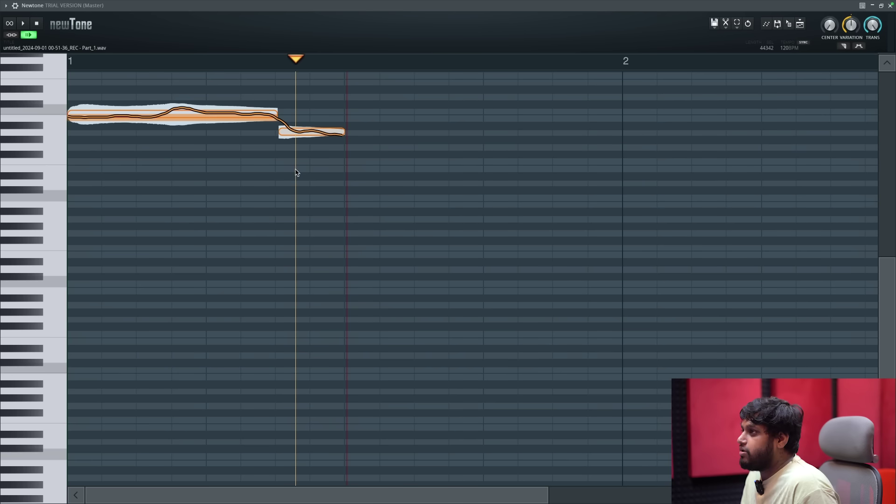
pyautogui.moveTo(849, 29); pyautogui.dragTo(849, 65)
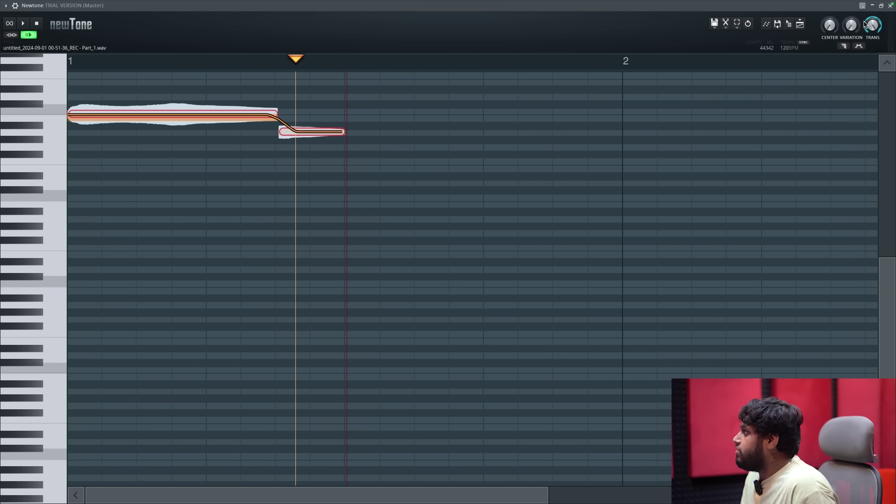
pyautogui.moveTo(837, 27); pyautogui.dragTo(838, 9)
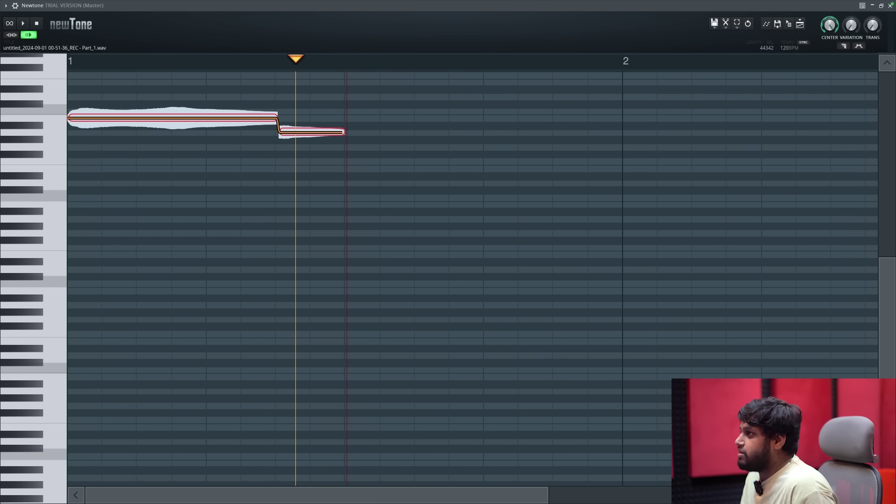
pyautogui.moveTo(296, 60); pyautogui.dragTo(69, 59)
pyautogui.press('space')
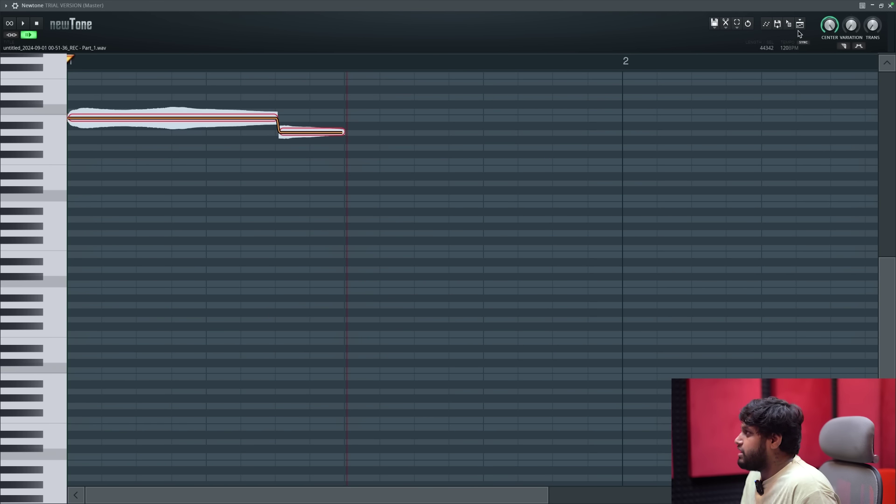
# Set the vocal notes' Variation slightly above minimum and Trans to about midway, auditioning the corrected sample repeatedly.
pyautogui.moveTo(846, 27)
pyautogui.mouseDown()
pyautogui.moveTo(853, 29)
pyautogui.moveTo(846, 28)
pyautogui.mouseUp()
pyautogui.press('space')
pyautogui.press('space')
pyautogui.press('space')
pyautogui.press('space')
pyautogui.press('space')
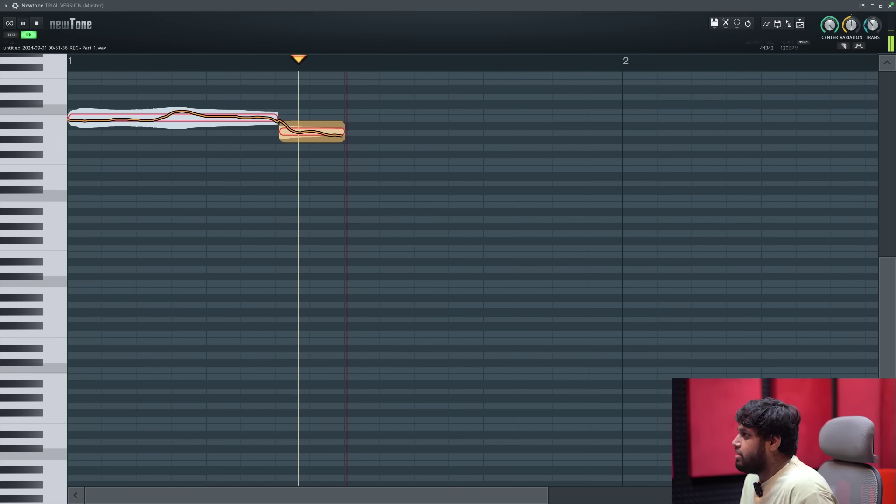
pyautogui.press('space')
pyautogui.press('space')
pyautogui.press('space')
pyautogui.press('space')
pyautogui.press('space')
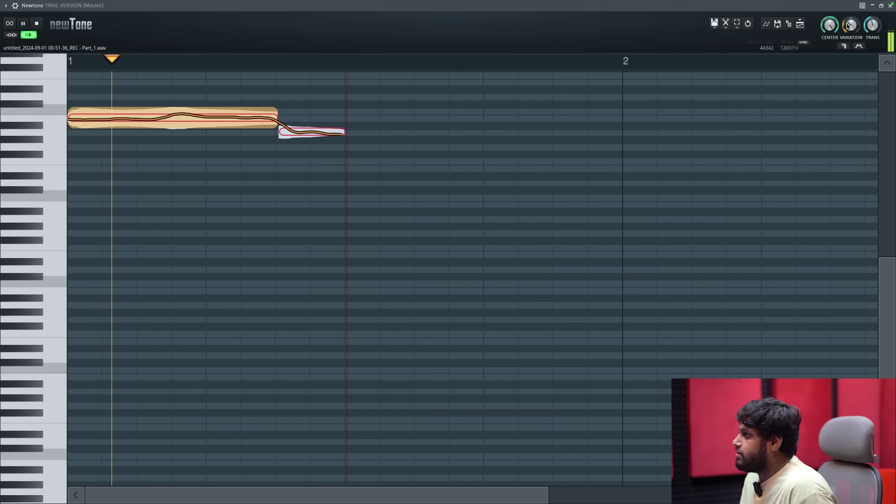
pyautogui.press('space')
pyautogui.press('space')
pyautogui.press('space')
# Restore Newtone to its smaller window, move it aside in the mixer and insert Edison in the Master's second effect slot.
pyautogui.moveTo(885, 5)
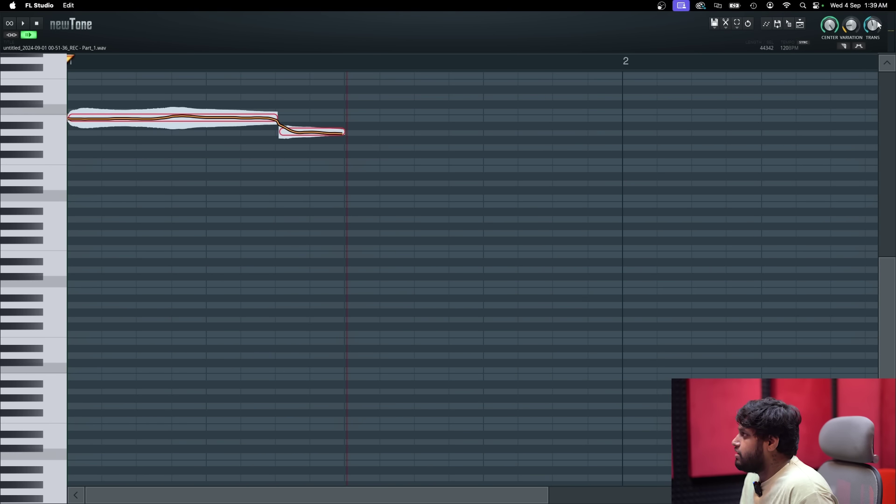
pyautogui.click(881, 6)
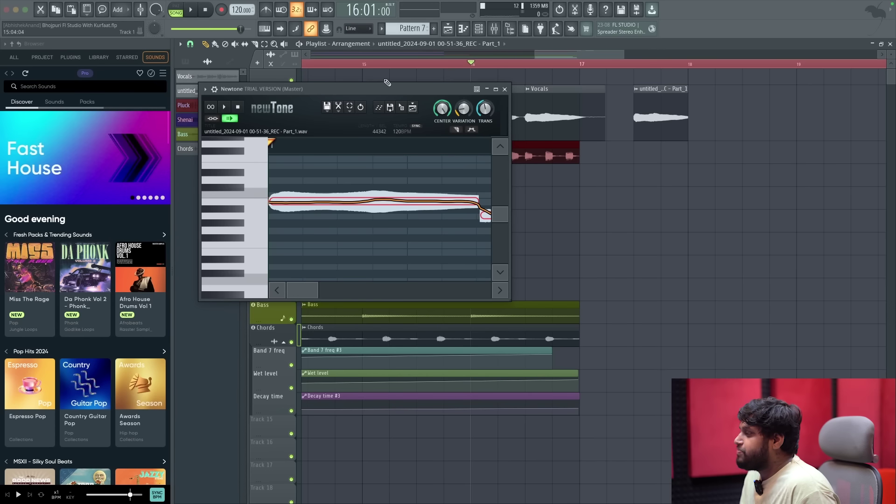
pyautogui.click(494, 29)
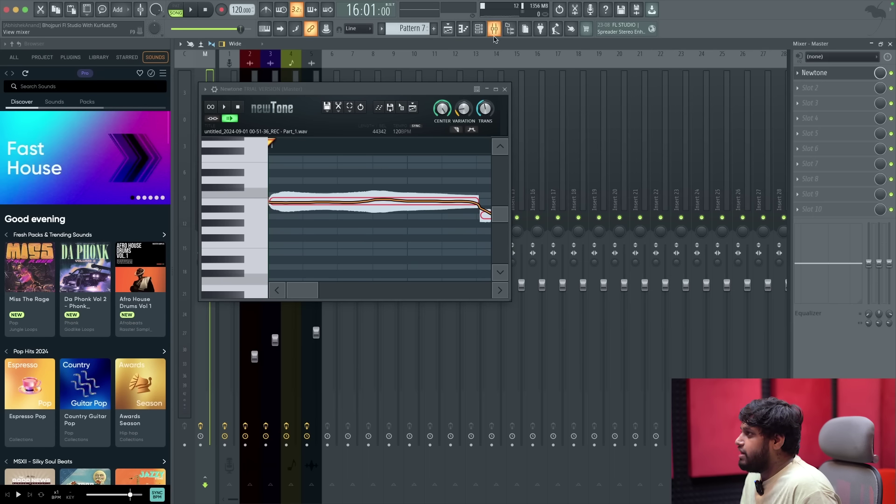
pyautogui.moveTo(418, 92); pyautogui.dragTo(681, 154)
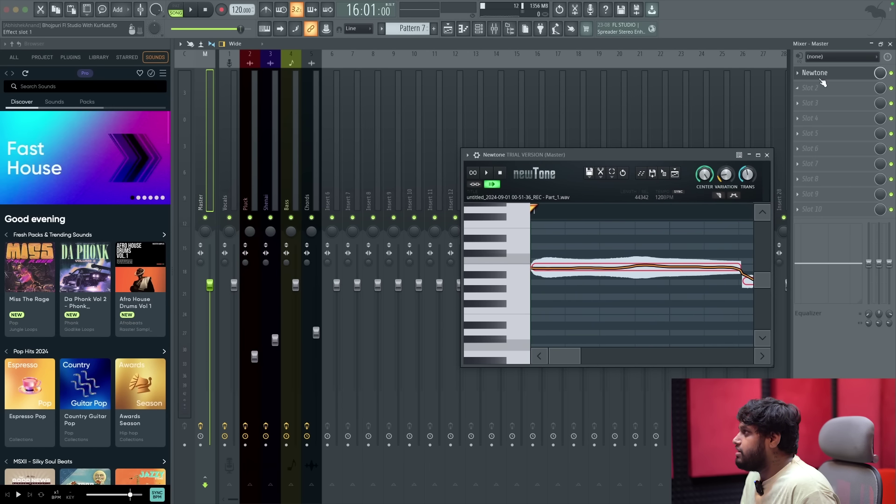
pyautogui.click(824, 87)
pyautogui.click(643, 20)
pyautogui.write('edi')
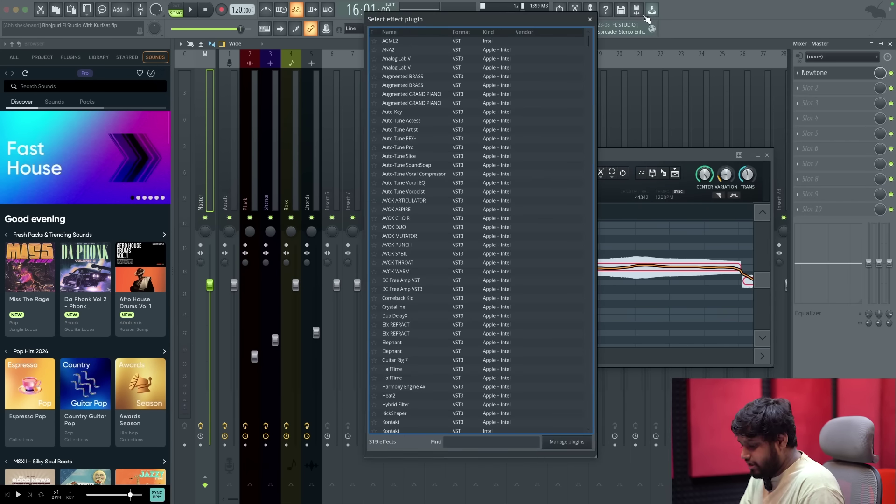
pyautogui.doubleClick(390, 41)
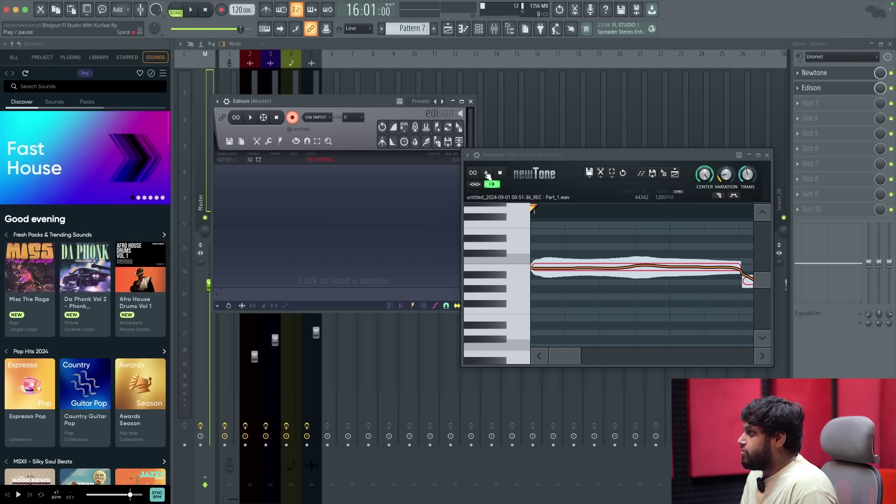
# Record Newtone's playback of the corrected vocal into Edison, and delete Newtone from the Master track.
pyautogui.click(485, 173)
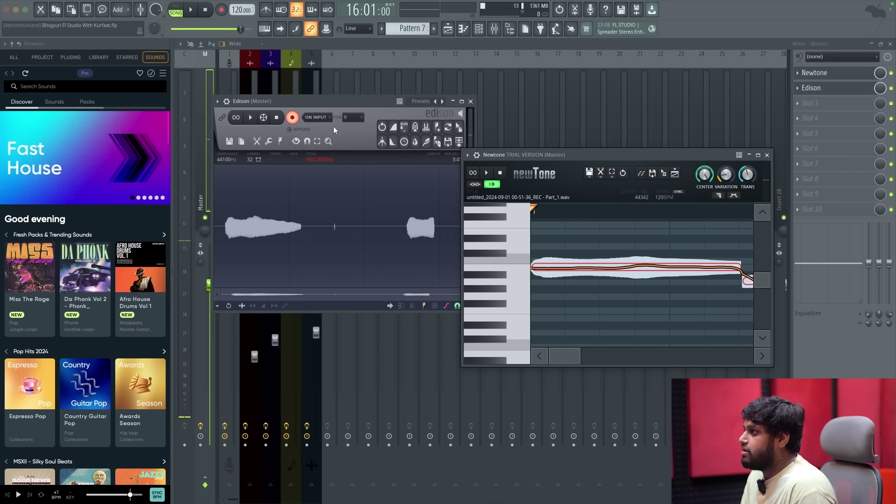
pyautogui.click(277, 121)
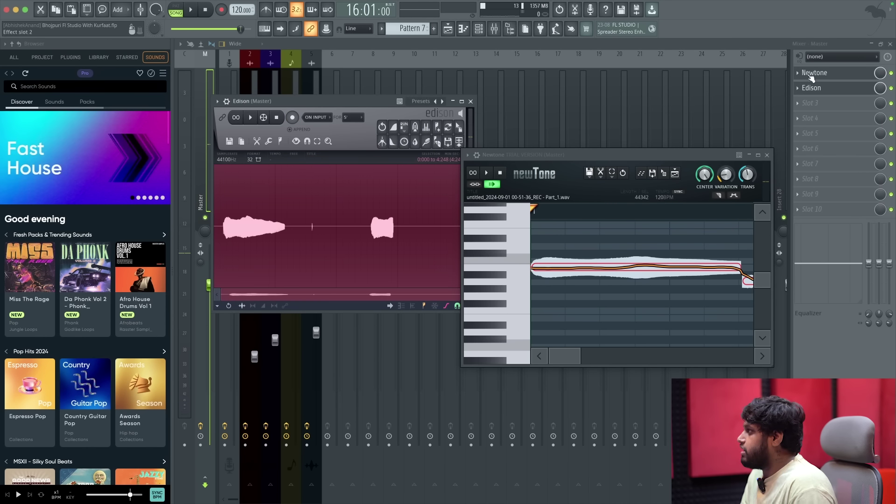
pyautogui.click(804, 75)
pyautogui.click(827, 101)
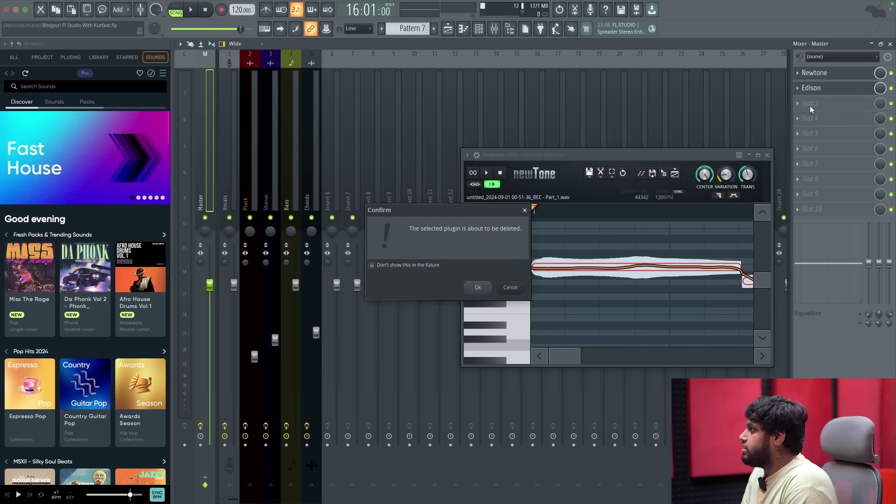
pyautogui.press('Return')
# Place the Edison recording in the playlist below the copied vocal note after bar 17, align their waveforms and play them.
pyautogui.click(825, 92)
pyautogui.click(890, 44)
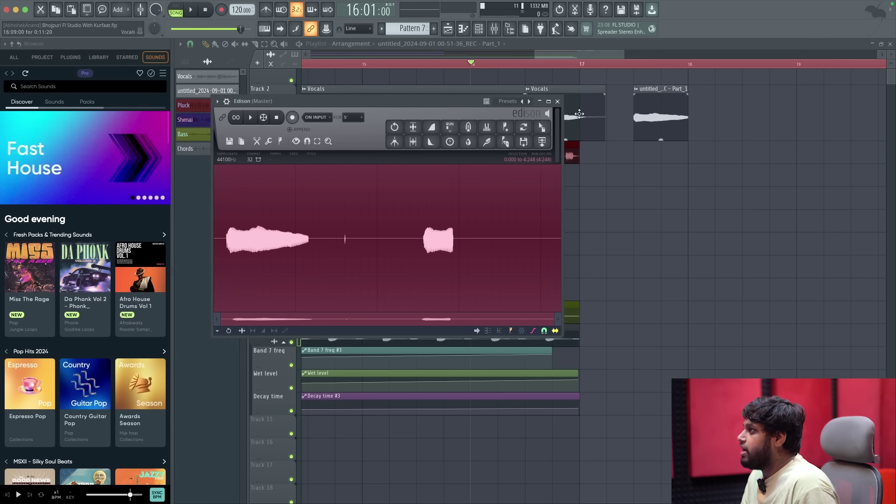
pyautogui.moveTo(542, 127); pyautogui.dragTo(678, 155)
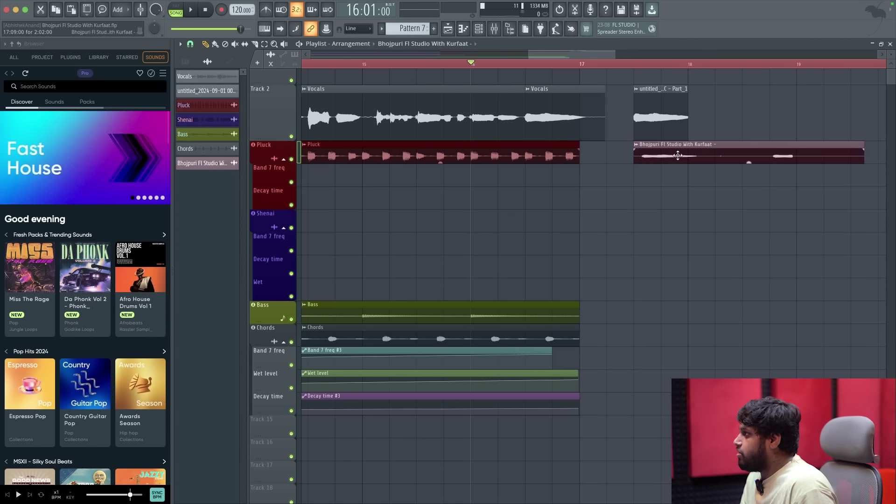
pyautogui.scroll(4, 622, 151)
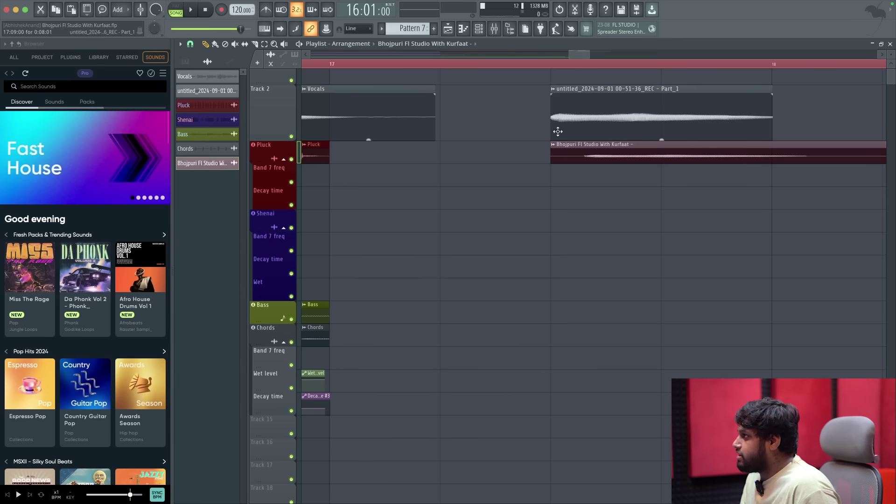
pyautogui.moveTo(608, 155)
pyautogui.mouseDown()
pyautogui.moveTo(603, 160)
pyautogui.moveTo(616, 157)
pyautogui.moveTo(599, 158)
pyautogui.mouseUp()
pyautogui.press('space')
pyautogui.scroll(-3, 605, 122)
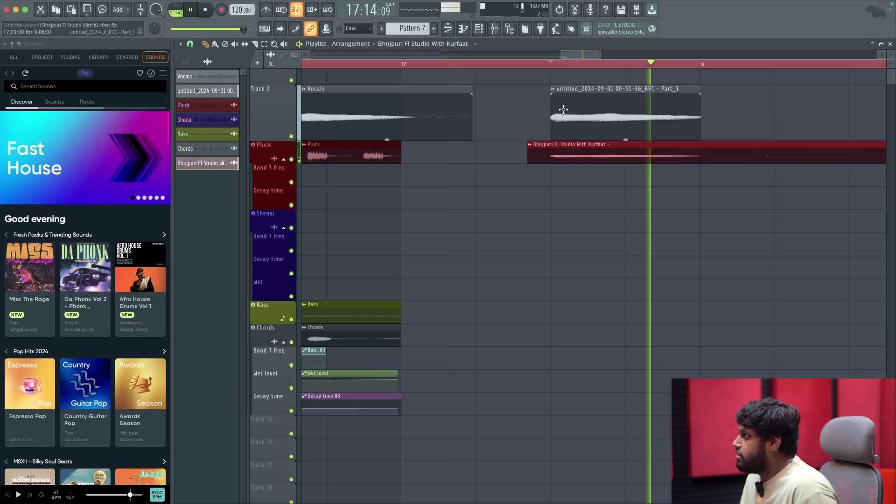
# Delete the uncorrected vocal note copy, move the recorded clip up to Track 2 in its place and play it.
pyautogui.rightClick(610, 124)
pyautogui.press('space')
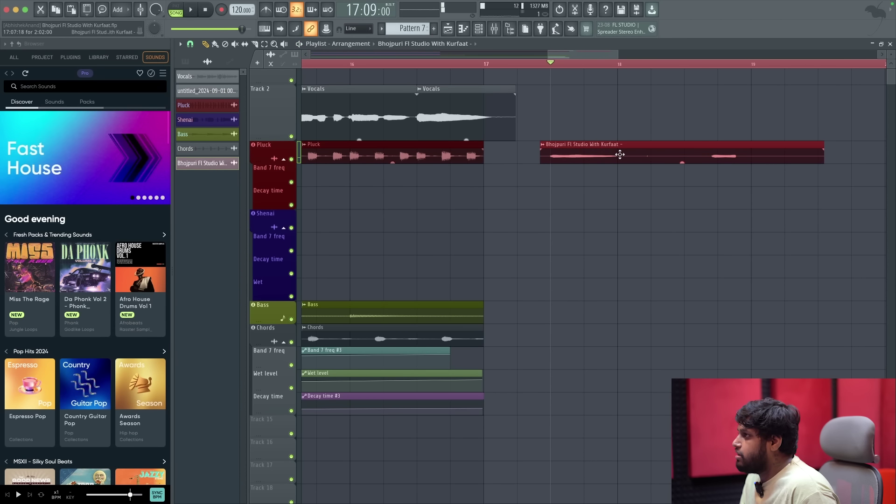
pyautogui.moveTo(615, 128); pyautogui.dragTo(613, 113)
pyautogui.press('space')
pyautogui.scroll(-2, 612, 113)
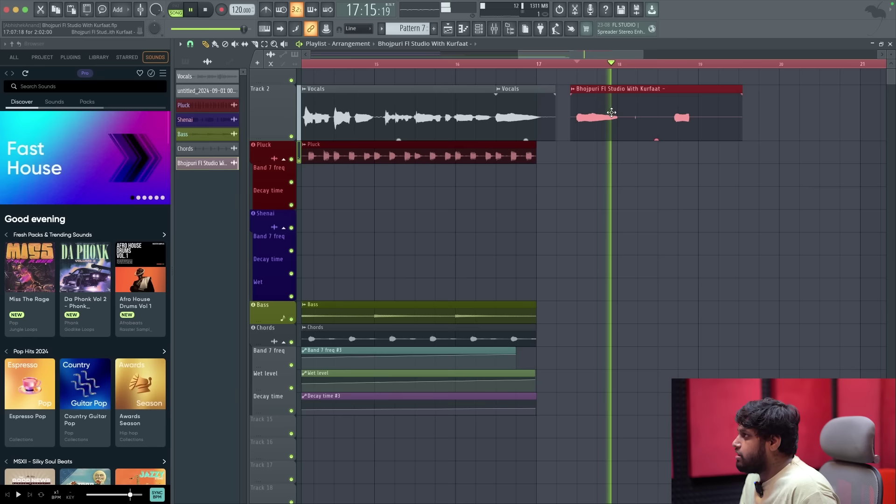
pyautogui.press('space')
# Route the recorded vocal clip to a free mixer track and lower that track's volume.
pyautogui.doubleClick(612, 112)
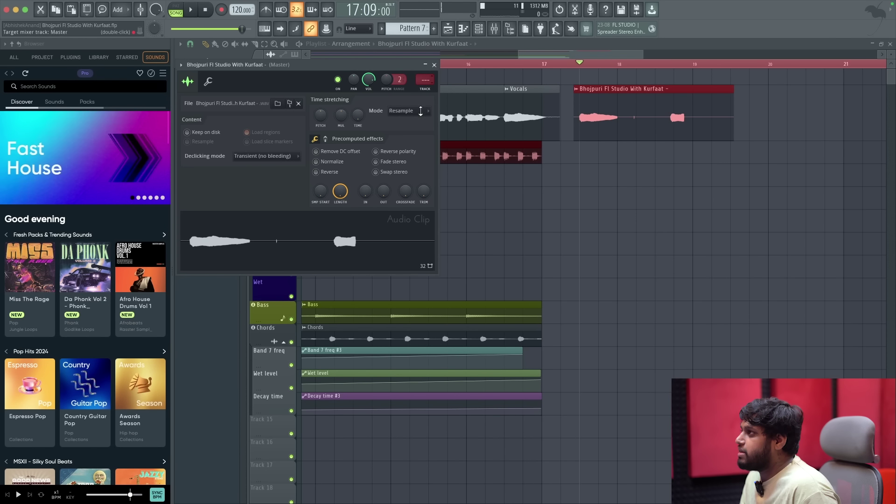
pyautogui.click(182, 66)
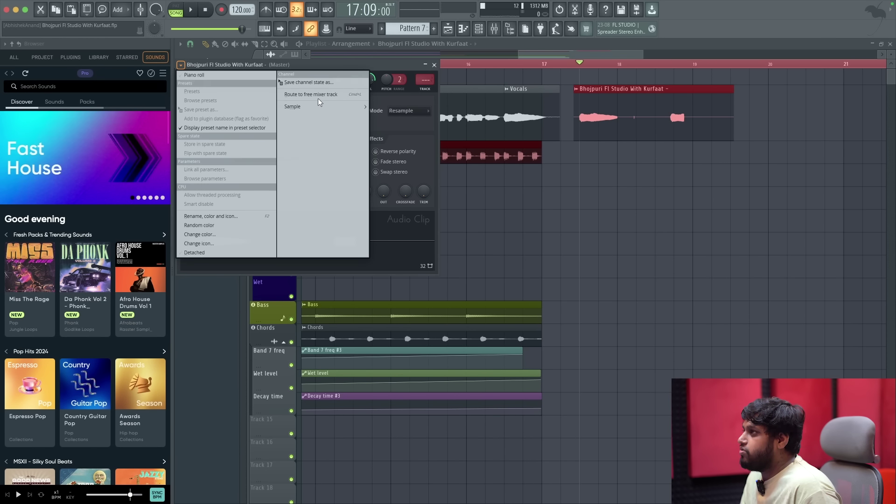
pyautogui.click(321, 97)
pyautogui.moveTo(336, 285); pyautogui.dragTo(337, 320)
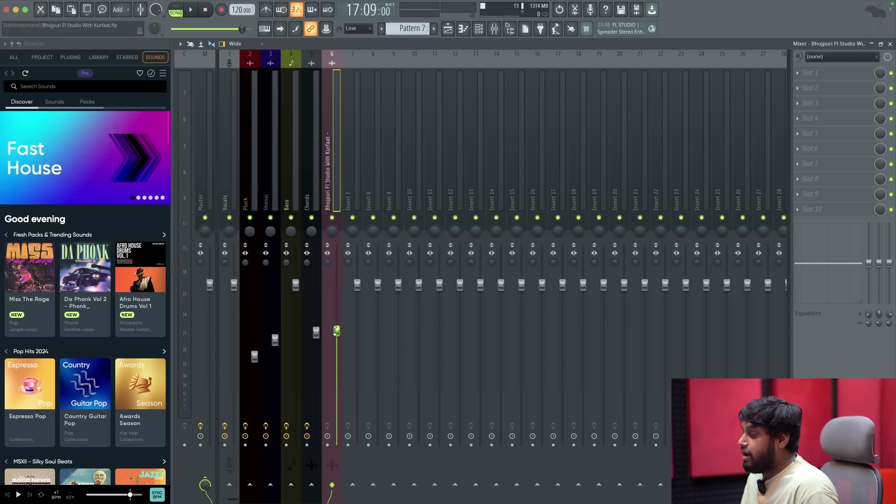
# Rename mixer track 6 as Vocals Chops.
pyautogui.doubleClick(335, 169)
pyautogui.write('Vo')
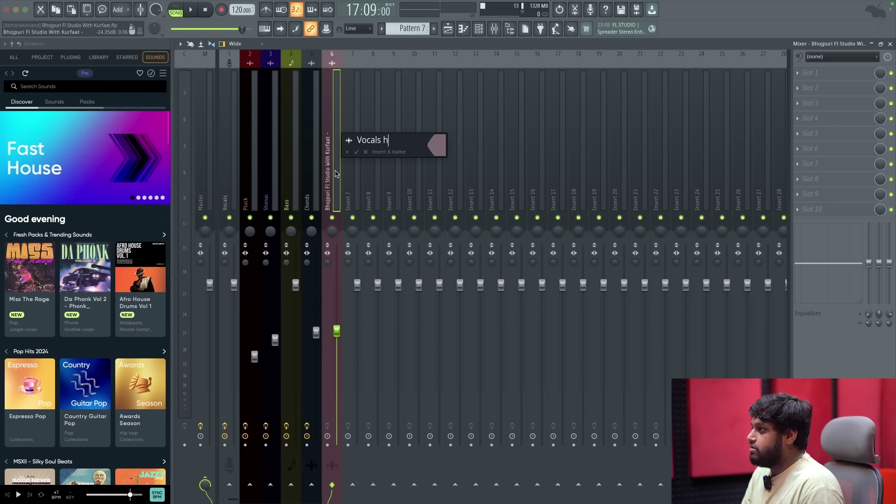
pyautogui.write('cals Chops')
pyautogui.press('Return')
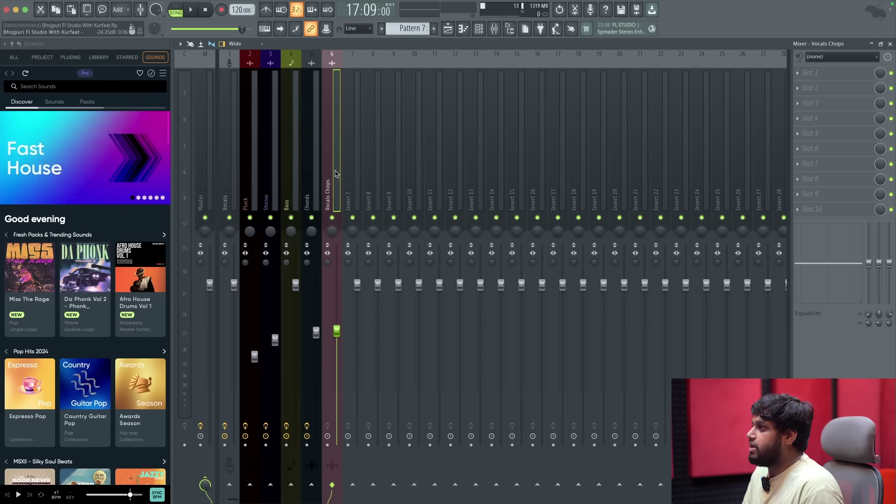
# Set the recorded vocal clip's time-stretching pitch to +1200 cents and play it.
pyautogui.click(890, 44)
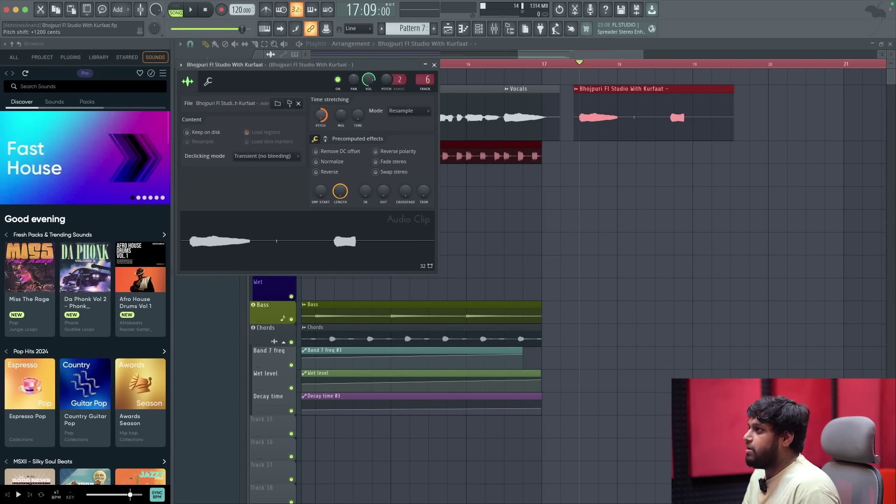
pyautogui.press('space')
pyautogui.press('Escape')
pyautogui.press('space')
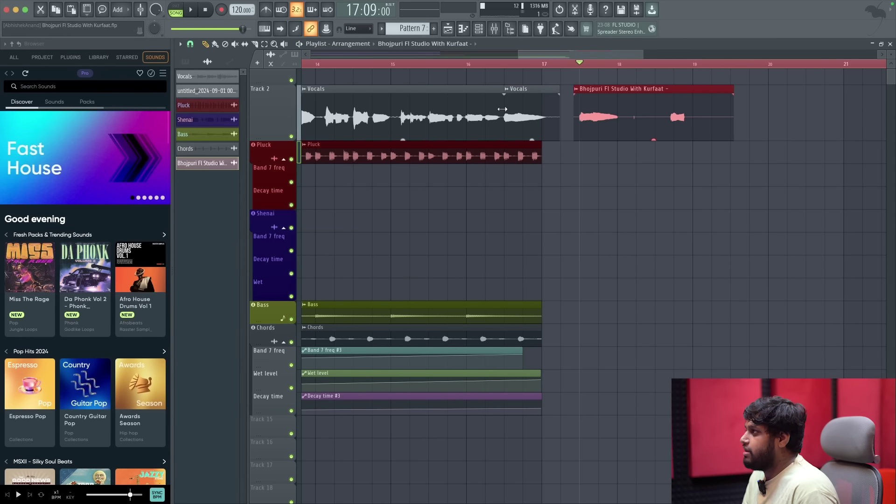
# Slice the recorded vocal clip near bar 18, just after its first note, and delete the remainder.
pyautogui.press('space')
pyautogui.press('space')
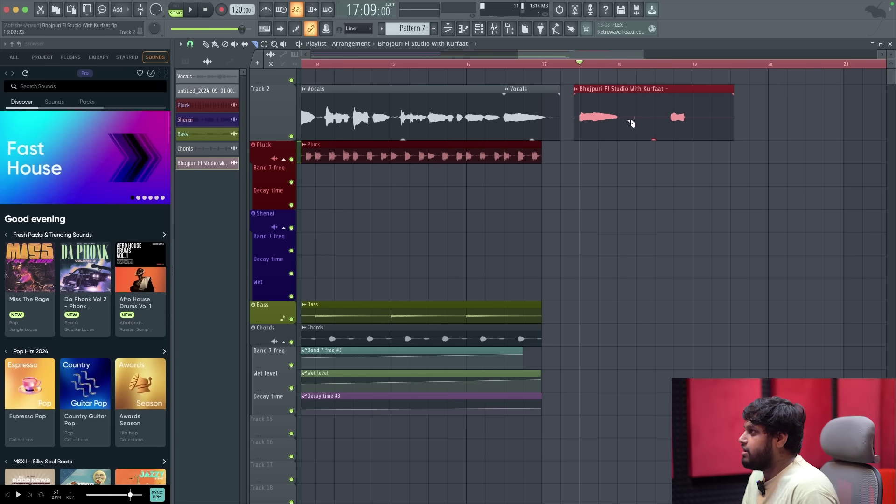
pyautogui.moveTo(631, 139); pyautogui.dragTo(621, 148)
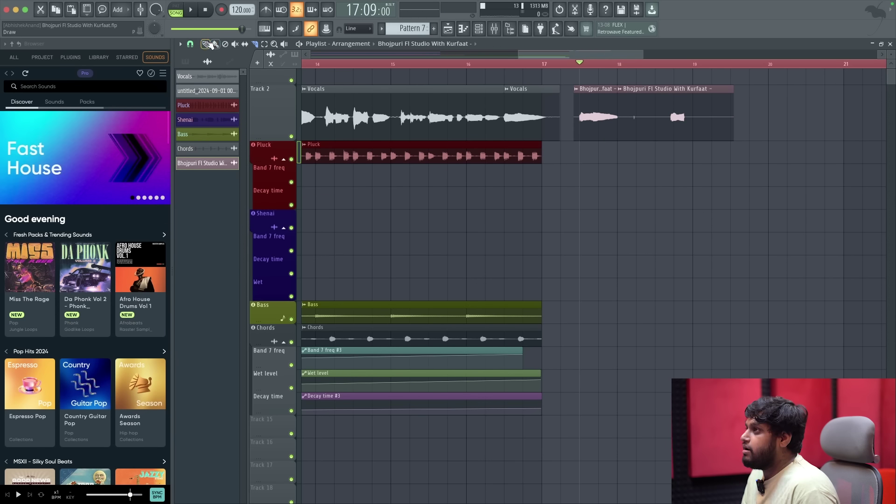
pyautogui.rightClick(690, 115)
# Insert Fruity parametric EQ 2 on the Vocals Chops track with the 40Hz + 18kHz cut preset.
pyautogui.click(494, 29)
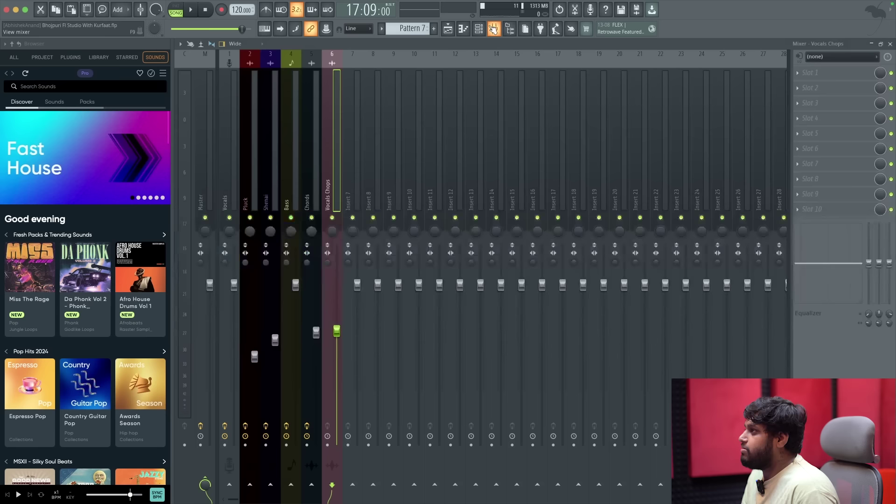
pyautogui.click(822, 77)
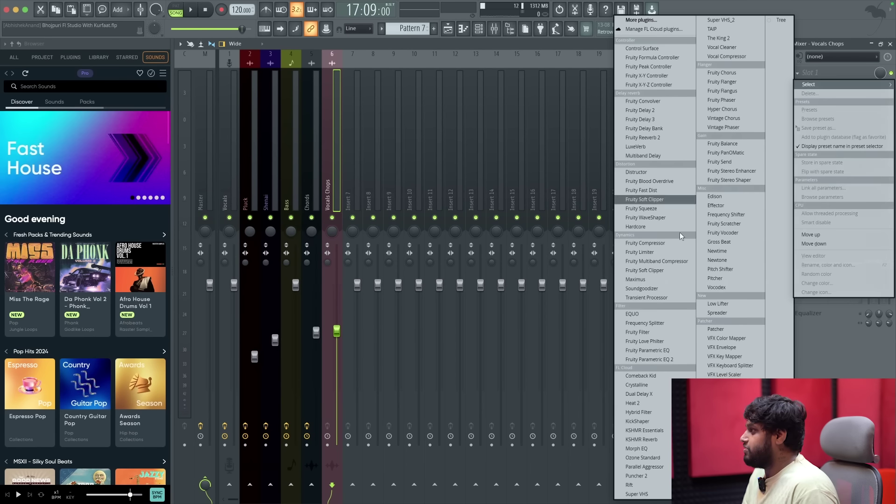
pyautogui.click(661, 357)
pyautogui.click(515, 113)
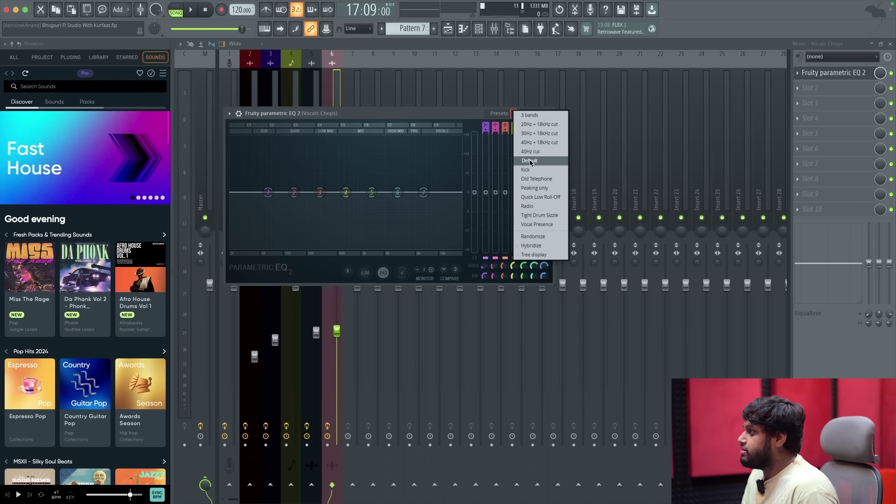
pyautogui.click(536, 143)
# Raise the EQ's low-cut frequency to just below the vocal chop's lowest content during playback, and close the EQ.
pyautogui.press('space')
pyautogui.moveTo(274, 192); pyautogui.dragTo(326, 192)
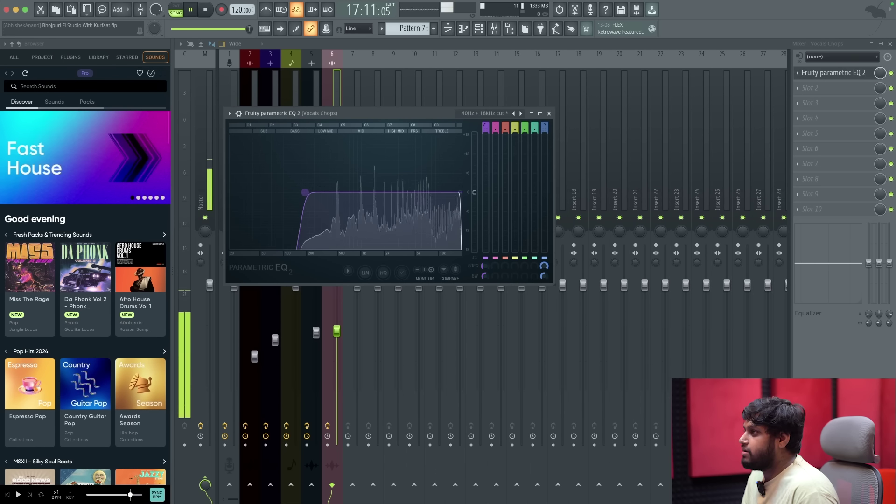
pyautogui.press('space')
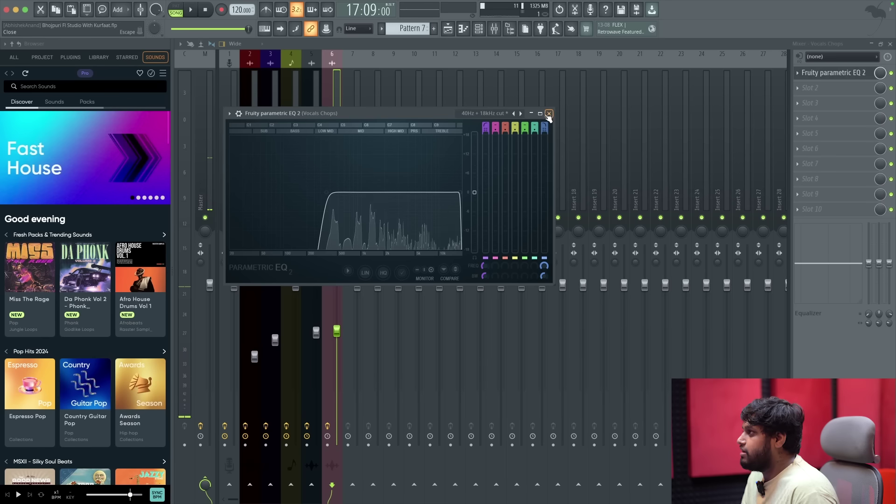
pyautogui.click(549, 114)
# Insert Fruity Limiter in the second effect slot of the Vocals Chops track.
pyautogui.click(812, 88)
pyautogui.click(645, 19)
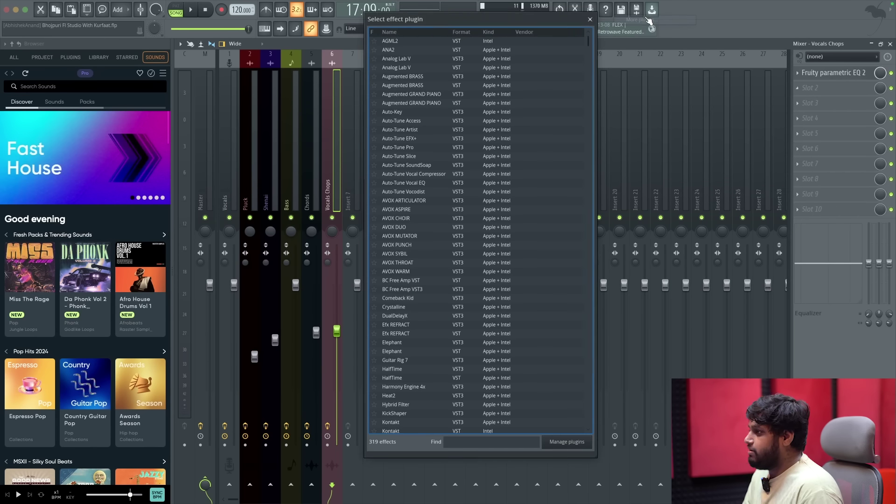
pyautogui.write('limi')
pyautogui.doubleClick(554, 49)
# Compress the vocal chop by lowering the limiter's compressor threshold and raising its ratio, and play the result.
pyautogui.press('space')
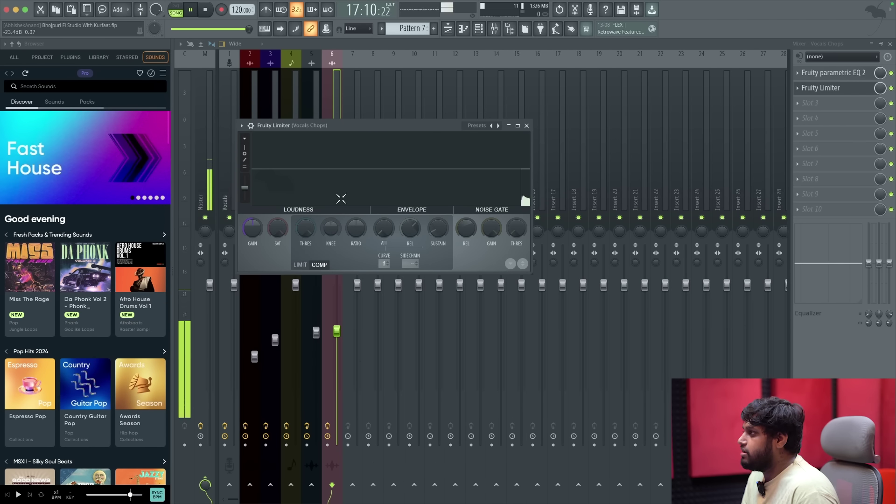
pyautogui.press('space')
pyautogui.moveTo(307, 228); pyautogui.dragTo(308, 231)
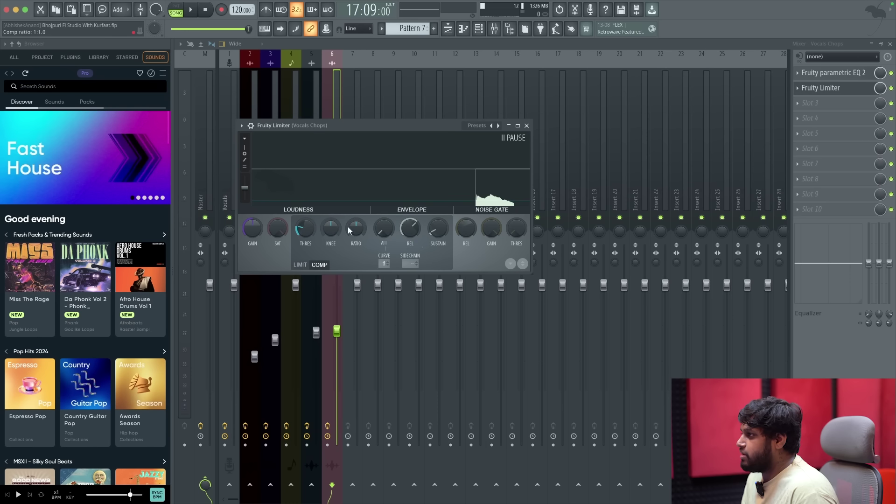
pyautogui.press('space')
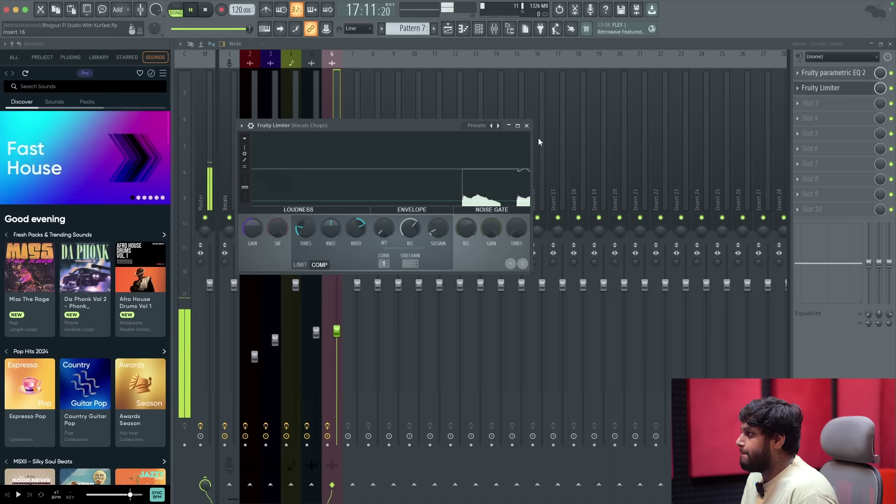
# Close the limiter, insert Fruity Reeverb 2 in the third effect slot of the Vocals Chops track and load its Large Hall preset.
pyautogui.click(527, 125)
pyautogui.press('space')
pyautogui.click(823, 103)
pyautogui.click(630, 21)
pyautogui.write('ree')
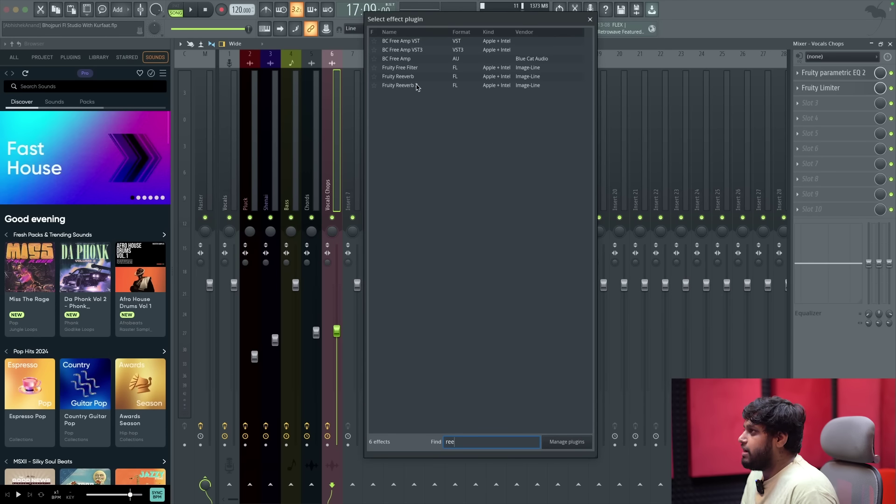
pyautogui.doubleClick(417, 85)
pyautogui.click(473, 138)
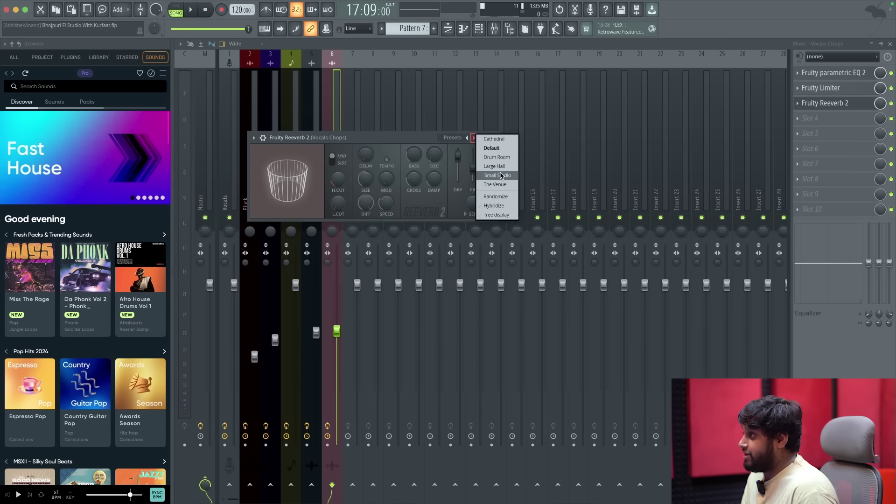
pyautogui.click(494, 167)
# Balance the reverb's wet and dry levels on the vocal chop during playback, and close the reverb.
pyautogui.press('space')
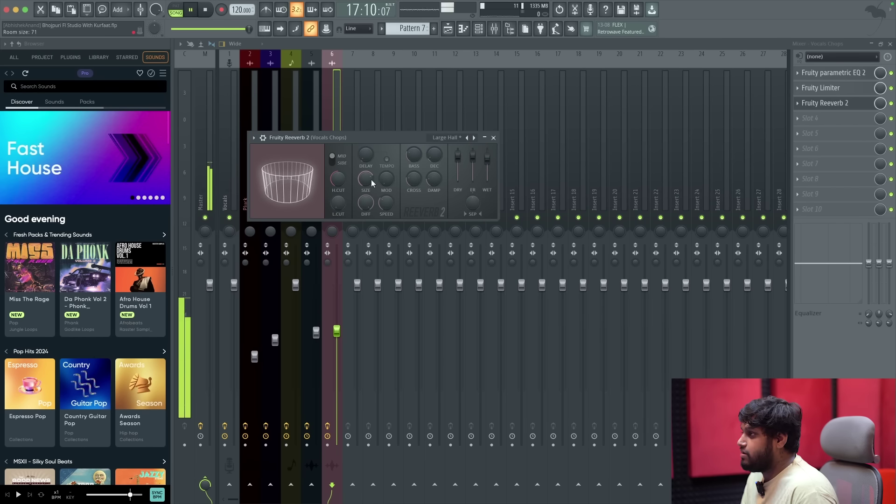
pyautogui.press('space')
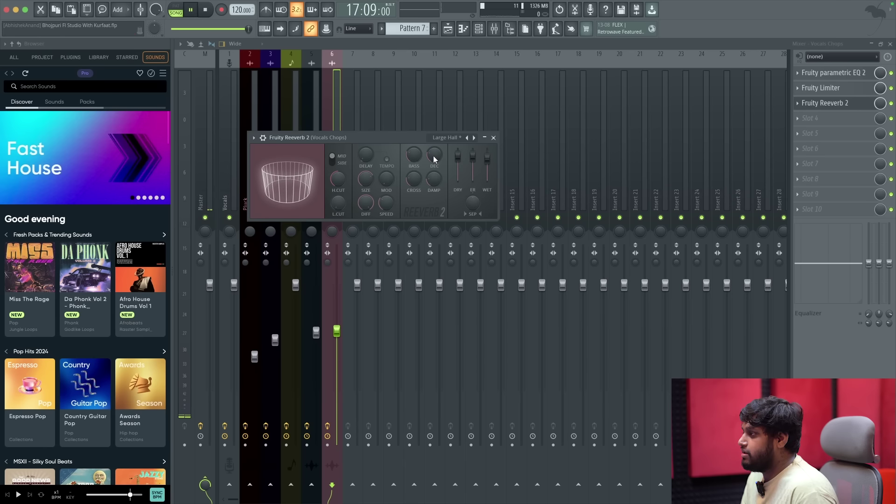
pyautogui.press('space')
pyautogui.press('space')
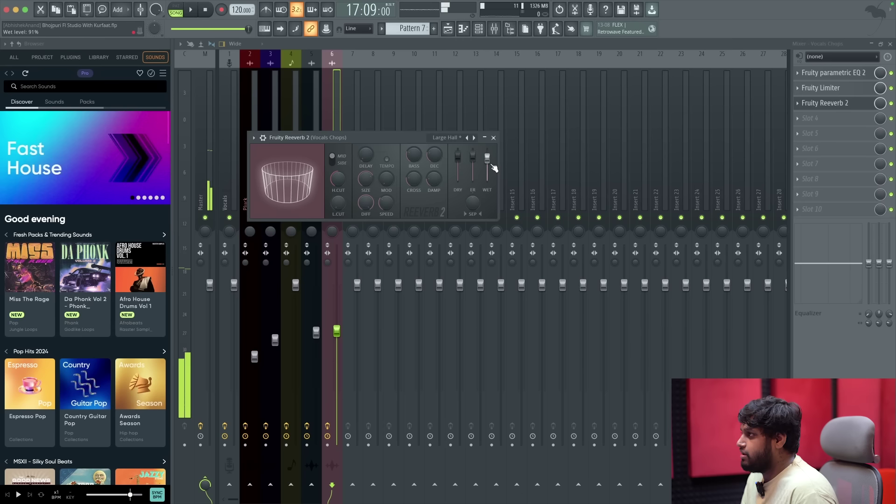
pyautogui.moveTo(458, 157); pyautogui.dragTo(458, 162)
pyautogui.click(493, 137)
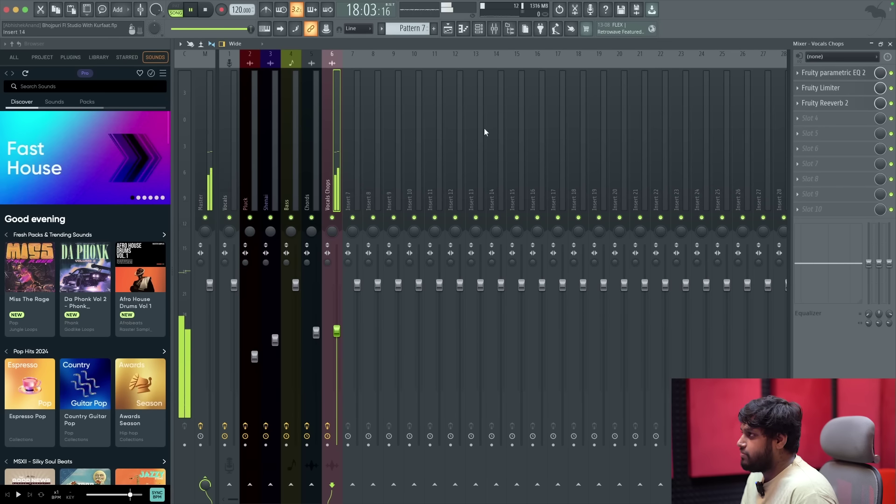
# Show the playlist and play the transition from the main vocals into the vocal chop after bar 17.
pyautogui.click(454, 31)
pyautogui.press('space')
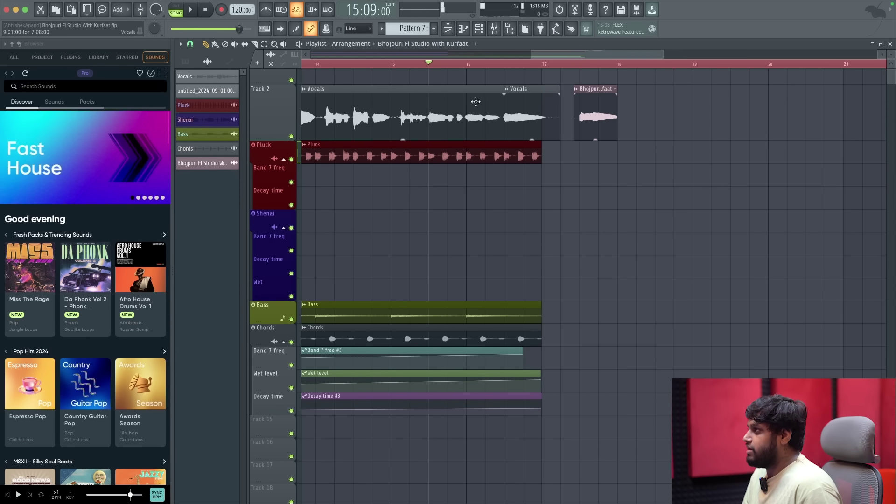
pyautogui.scroll(5, 580, 159)
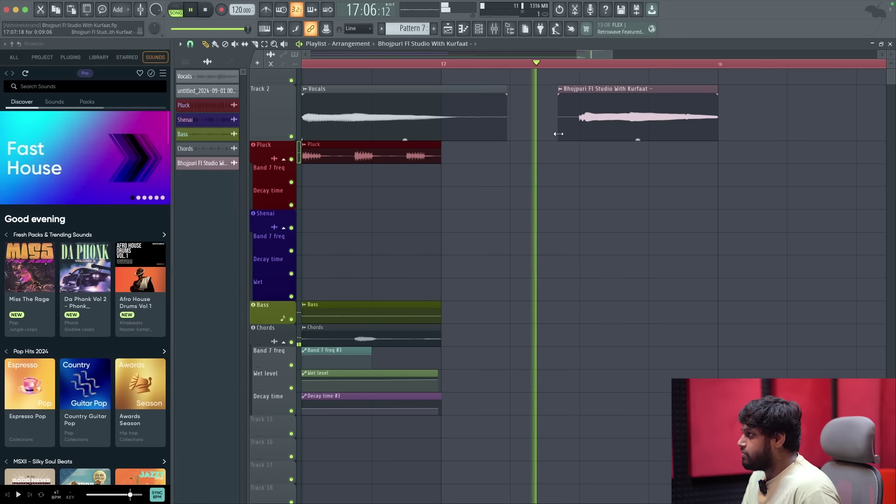
pyautogui.press('space')
pyautogui.click(580, 67)
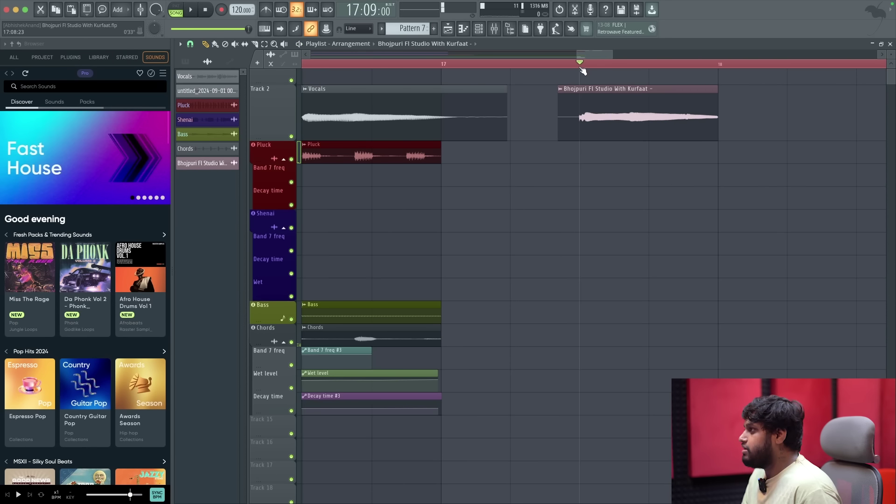
pyautogui.click(559, 137)
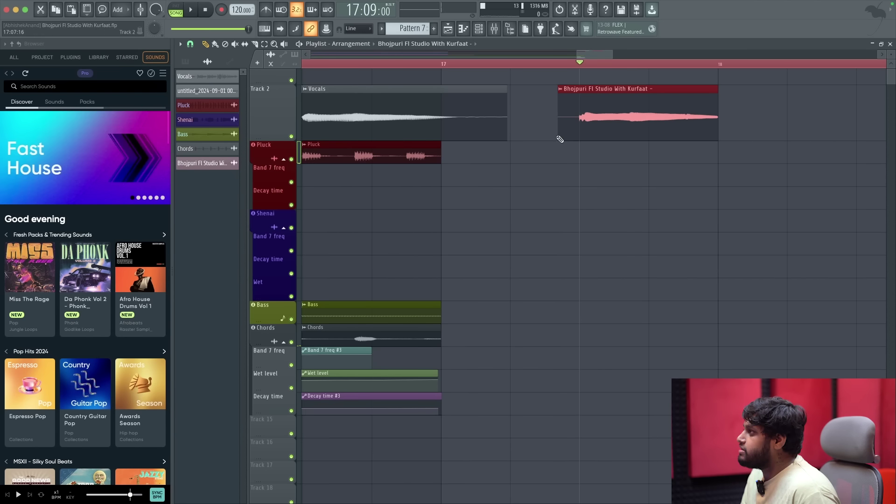
pyautogui.scroll(-8, 599, 219)
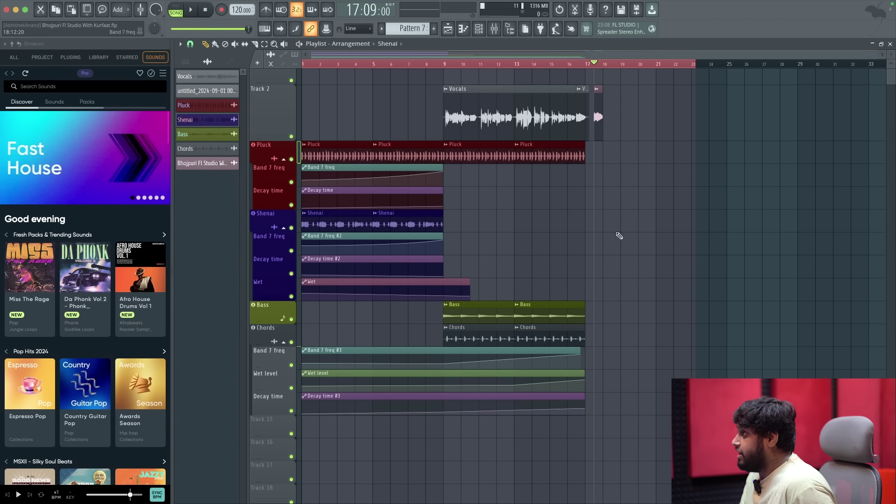
# Place two Shenai clips back to back on the Shenai track, starting at bar 18 right after the vocal chop.
pyautogui.scroll(3, 602, 226)
pyautogui.click(568, 224)
pyautogui.scroll(-3, 646, 236)
pyautogui.click(646, 223)
pyautogui.moveTo(646, 222); pyautogui.dragTo(635, 231)
# Play the arrangement from just before bar 17 through the vocal chop into the new Shenai section.
pyautogui.hotkey('ctrl', 'a')
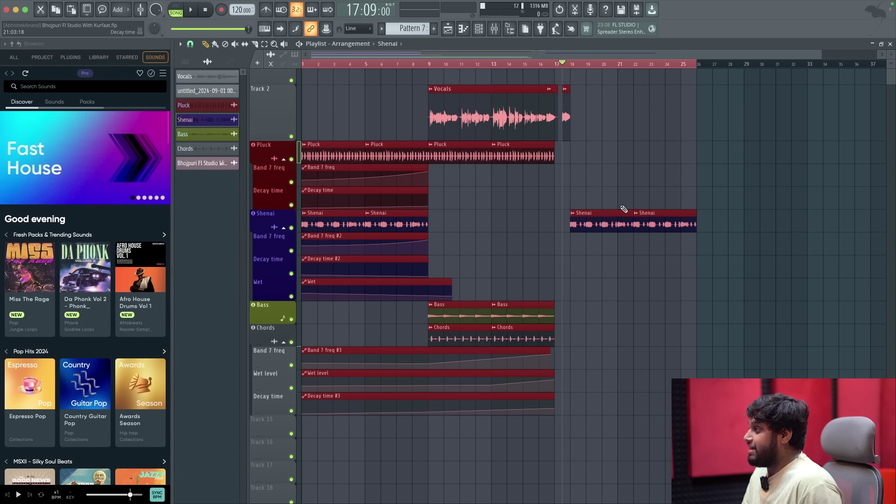
pyautogui.click(554, 64)
pyautogui.moveTo(690, 130); pyautogui.dragTo(749, 143)
pyautogui.press('space')
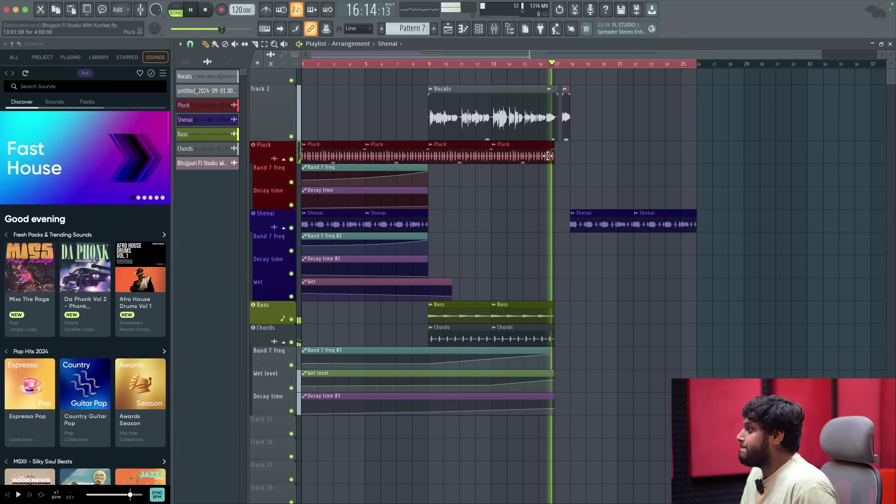
pyautogui.scroll(5, 587, 264)
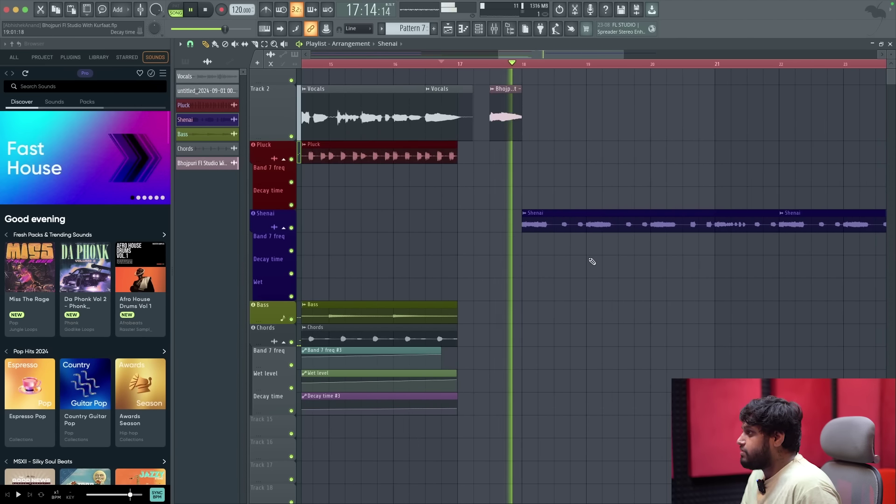
pyautogui.scroll(-5, 592, 262)
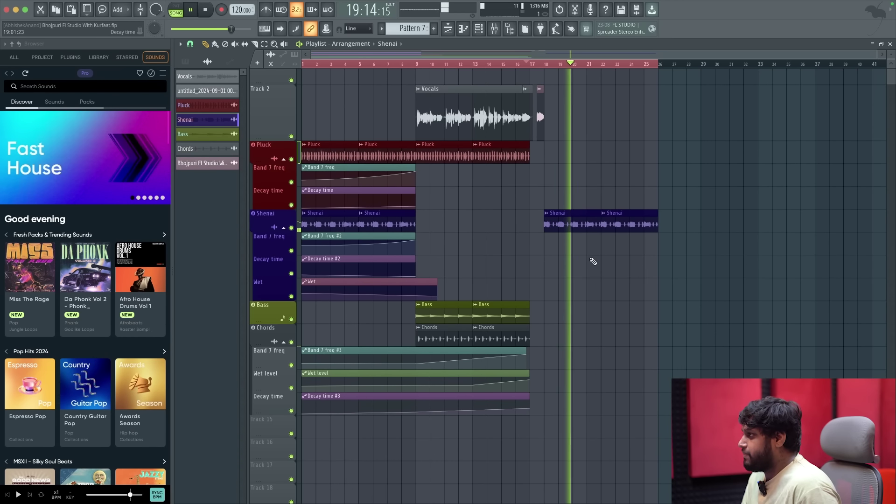
pyautogui.scroll(1, 590, 259)
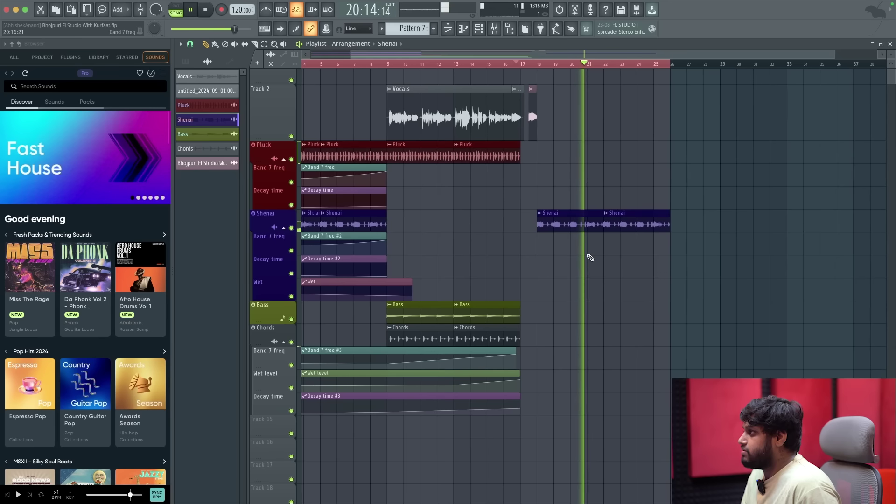
pyautogui.press('space')
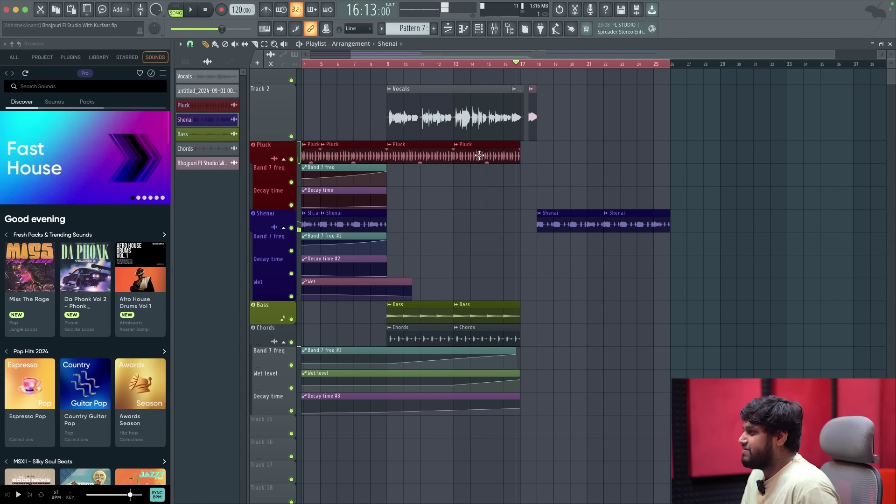
# Place two Pluck clips back to back on the Pluck track from bar 18, matching the Shenai clips above bar 26.
pyautogui.scroll(1, 536, 160)
pyautogui.click(547, 155)
pyautogui.scroll(-1, 544, 155)
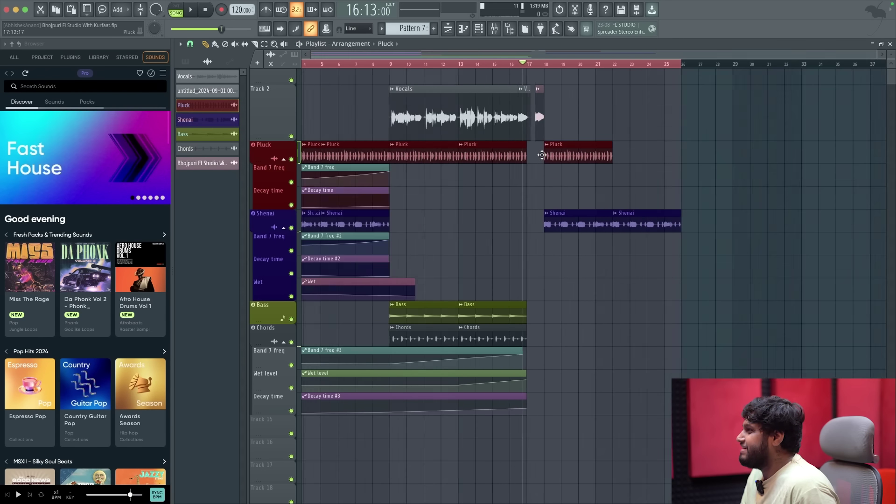
pyautogui.scroll(-1, 542, 155)
pyautogui.click(606, 159)
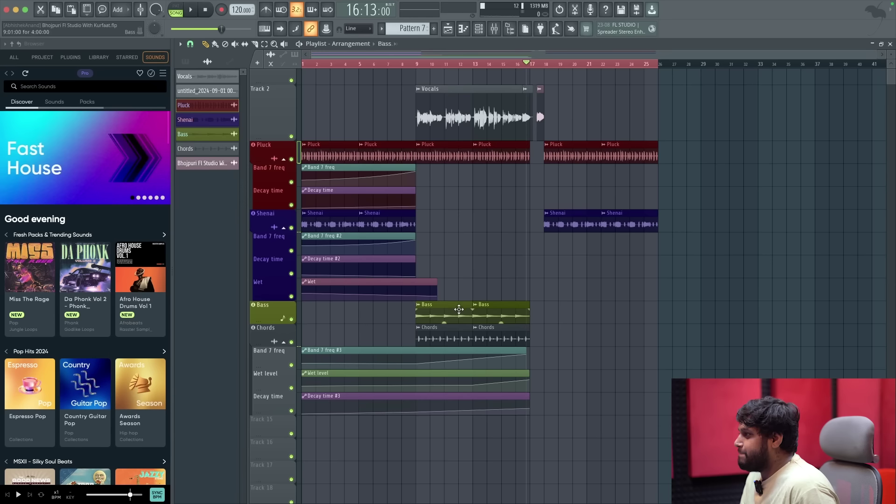
pyautogui.scroll(3, 561, 320)
pyautogui.click(537, 316)
pyautogui.rightClick(560, 314)
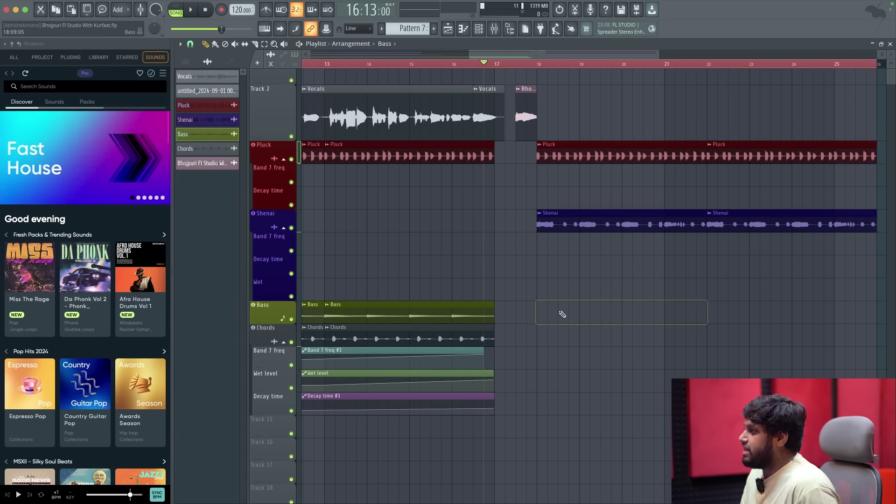
# Place two Chords clips back to back on the Chords track, starting at bar 18.
pyautogui.click(473, 341)
pyautogui.click(537, 337)
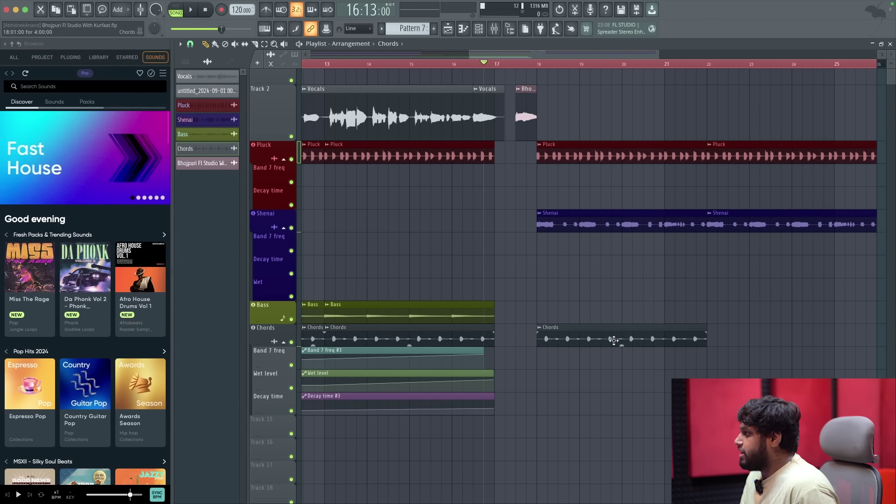
pyautogui.scroll(-3, 719, 343)
pyautogui.click(703, 344)
# Play the transition into the new pluck, shenai and chords section, and set the playhead to bar 18.
pyautogui.press('space')
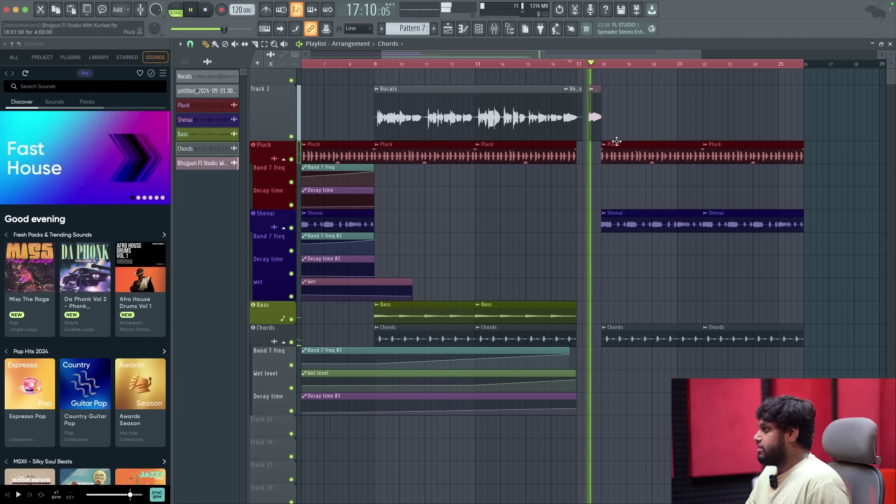
pyautogui.scroll(-3, 613, 142)
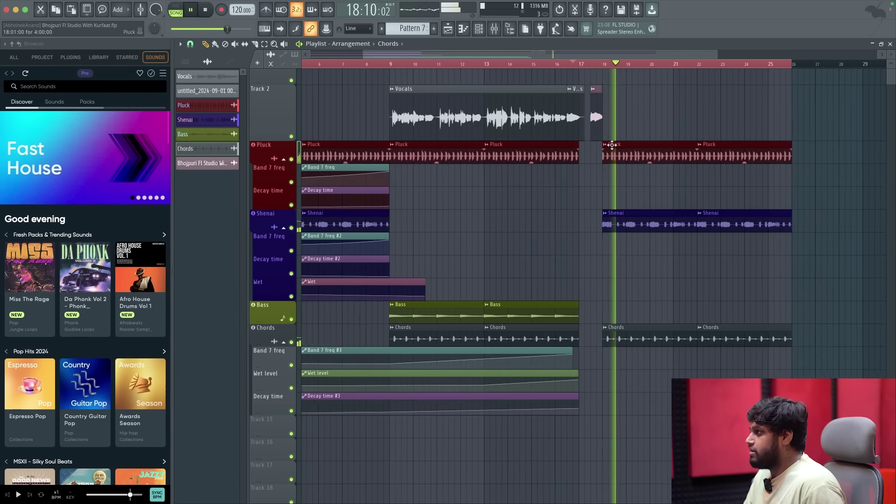
pyautogui.scroll(2, 640, 172)
pyautogui.press('space')
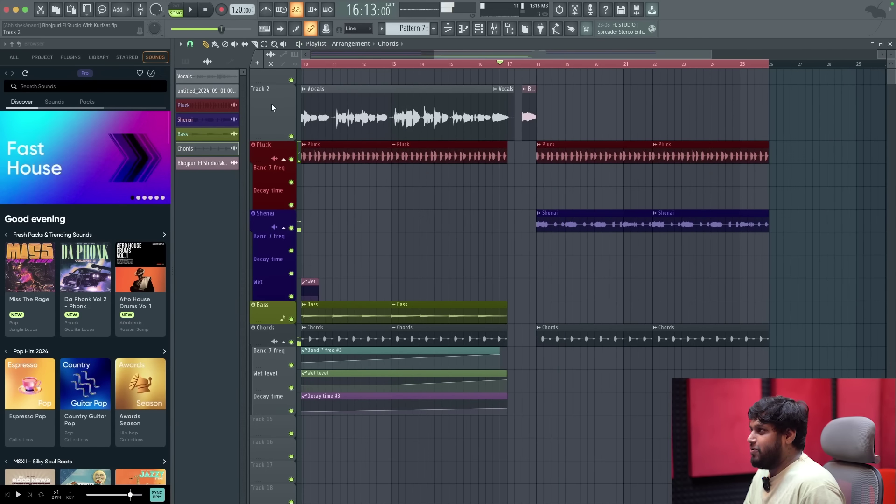
pyautogui.click(537, 65)
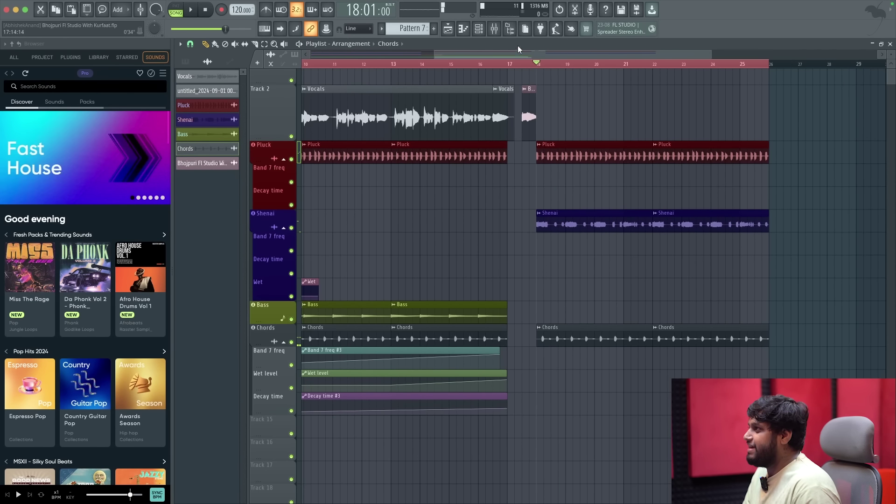
# Search the sound library for "kick" and audition the DP Kick 01, DP Kick 03 and Kick samples.
pyautogui.click(493, 32)
pyautogui.click(493, 33)
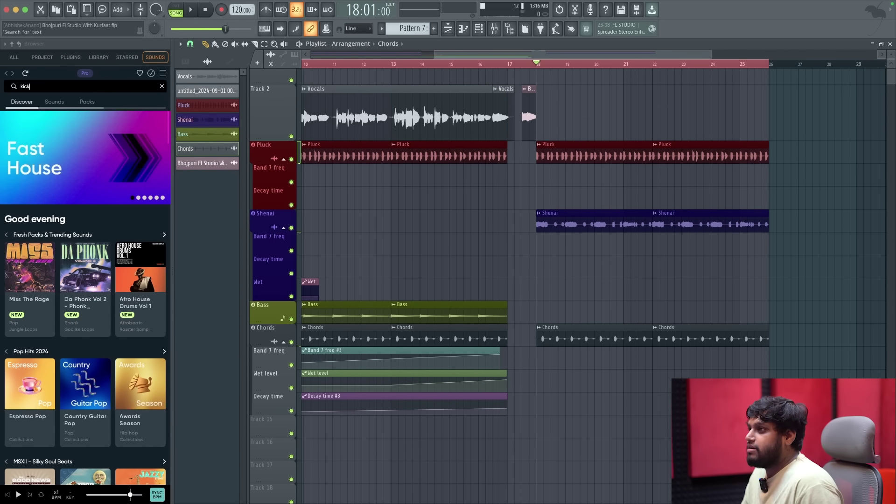
pyautogui.press('Return')
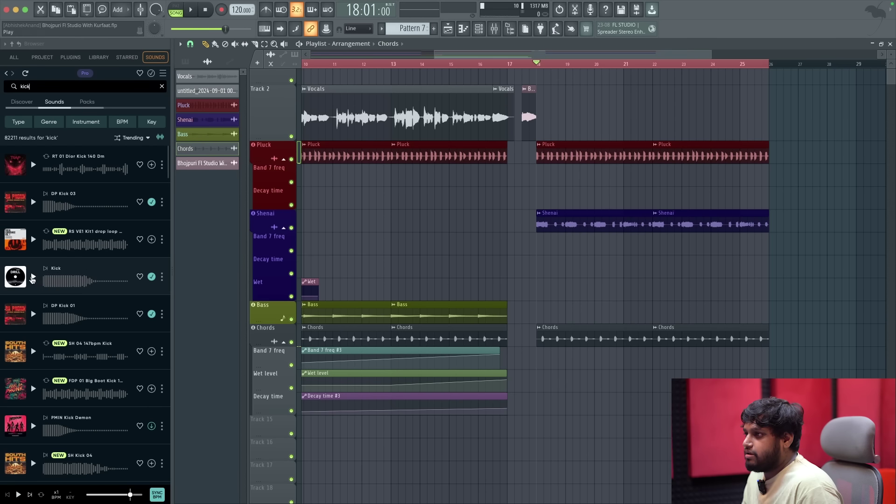
pyautogui.click(33, 313)
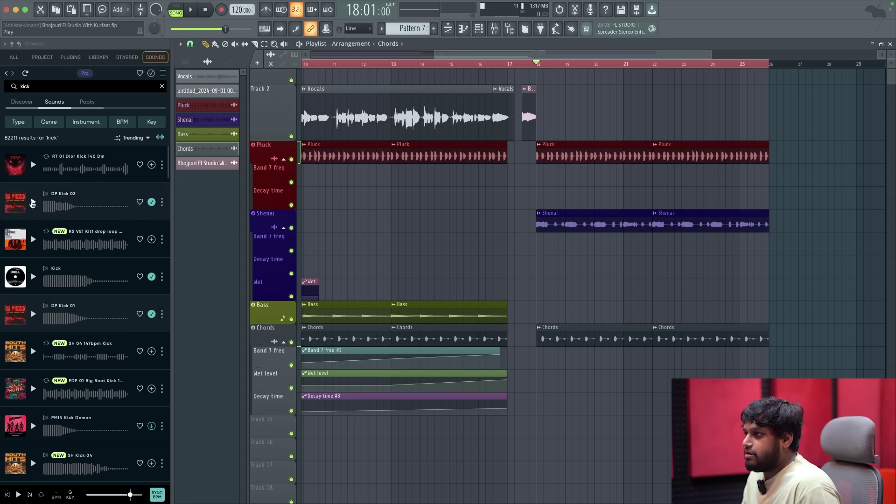
pyautogui.click(33, 202)
pyautogui.scroll(-1, 34, 271)
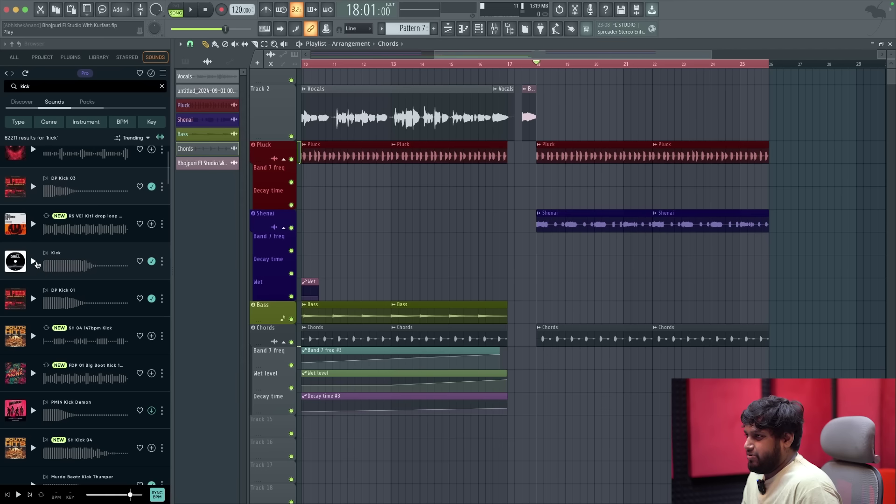
pyautogui.click(33, 263)
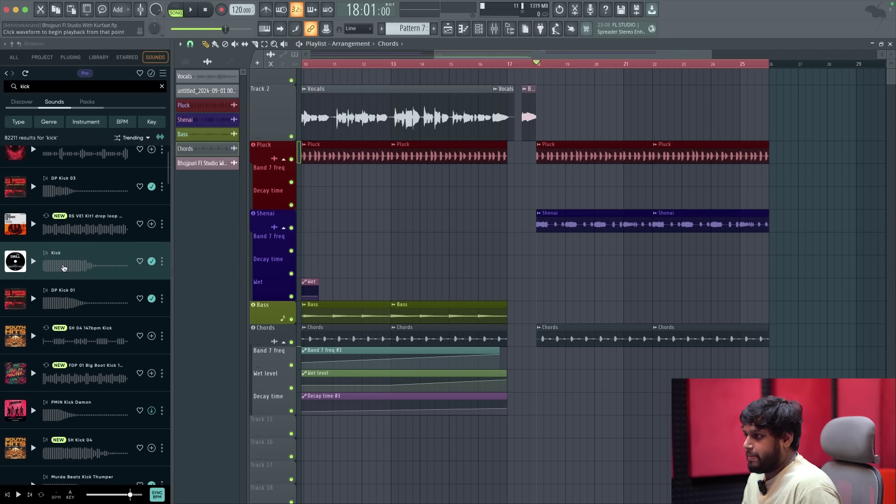
# Add the library sample named Kick to Track 15 at bar 18, where the new section begins.
pyautogui.moveTo(62, 269); pyautogui.dragTo(536, 432)
pyautogui.scroll(5, 538, 429)
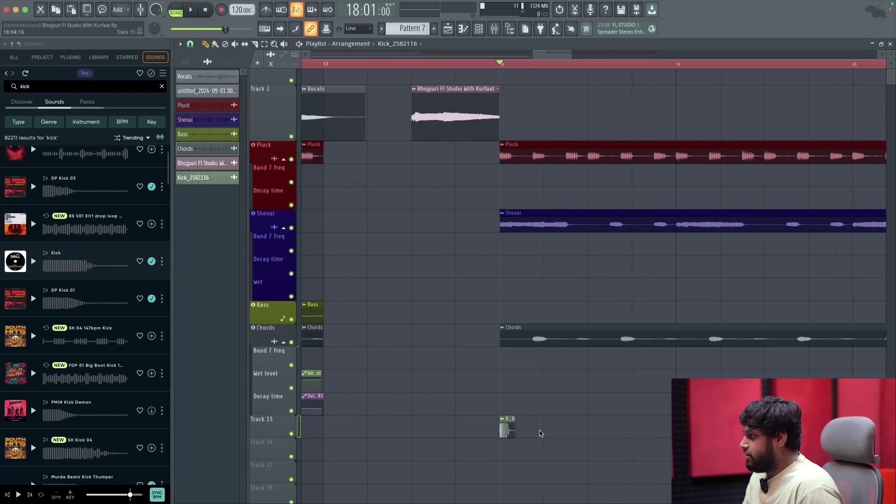
pyautogui.scroll(-8, 537, 429)
pyautogui.scroll(-5, 529, 420)
pyautogui.scroll(8, 532, 426)
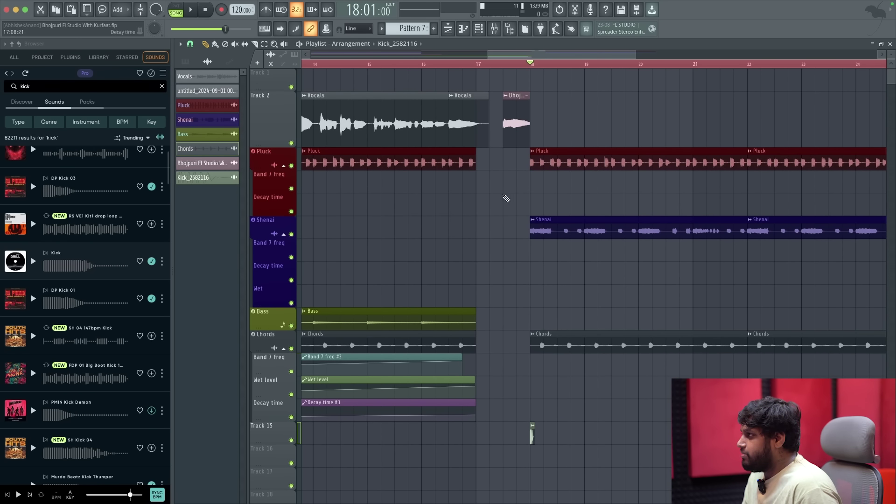
pyautogui.scroll(-4, 525, 400)
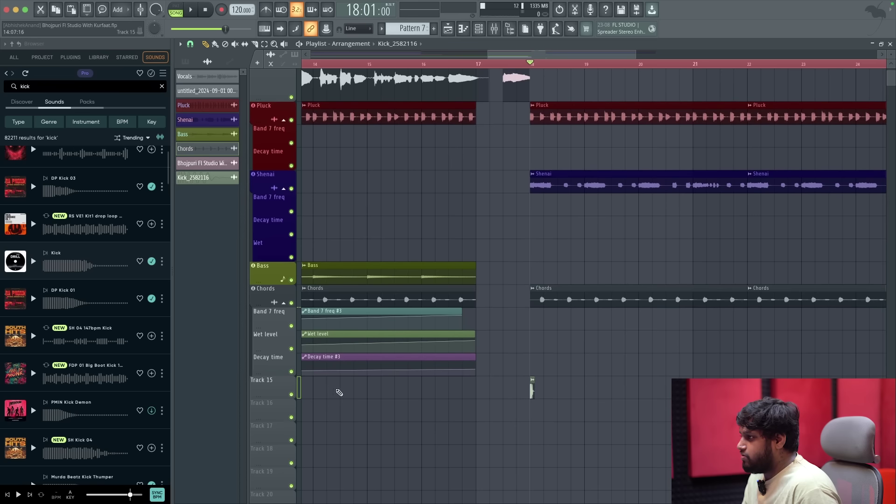
# Make Track 15 an audio track routed to mixer Insert 7 and auto-name it after its kick clip.
pyautogui.rightClick(279, 388)
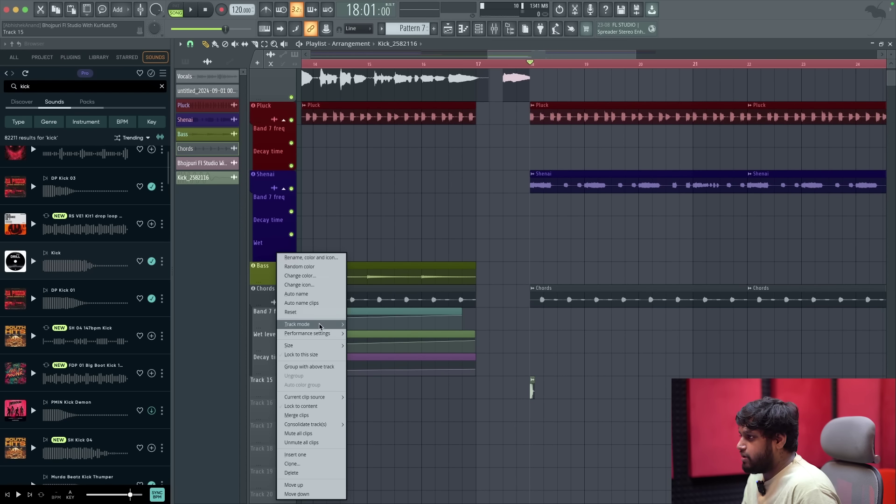
pyautogui.moveTo(321, 326)
pyautogui.moveTo(373, 333)
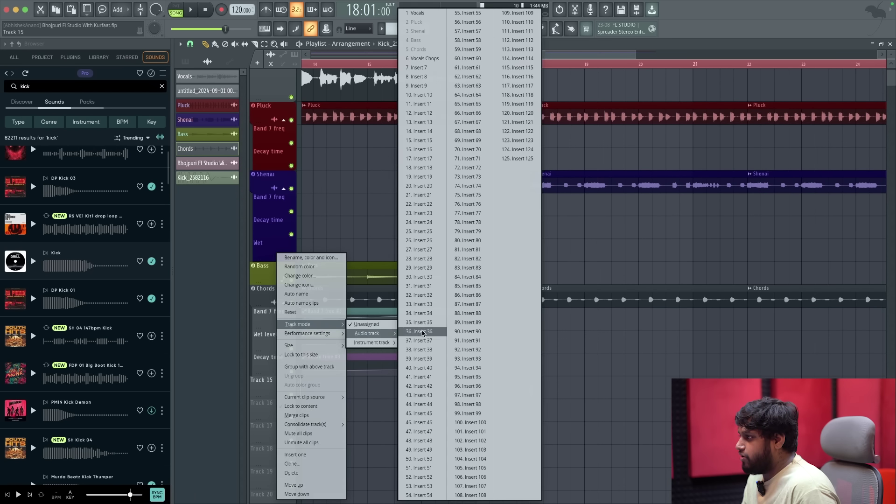
pyautogui.click(428, 68)
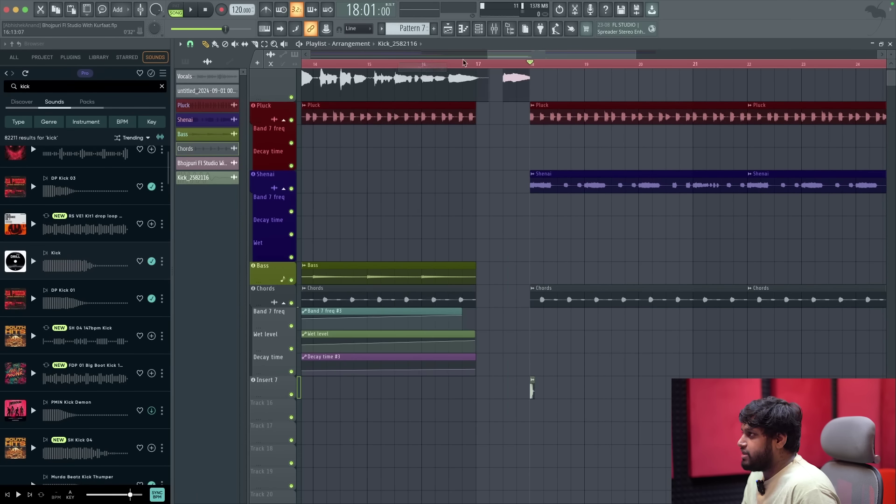
pyautogui.rightClick(272, 393)
pyautogui.click(303, 311)
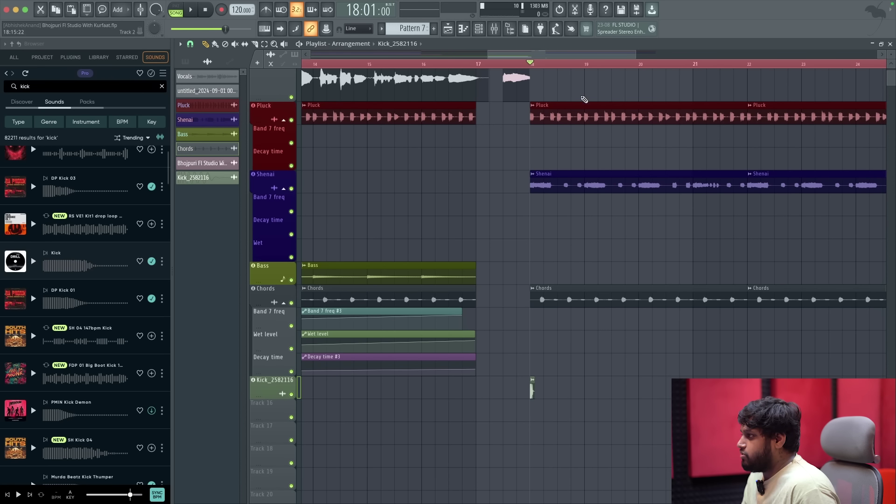
# Rename mixer track 7 as Kick and lower its volume fader, checking the level in playback.
pyautogui.click(494, 33)
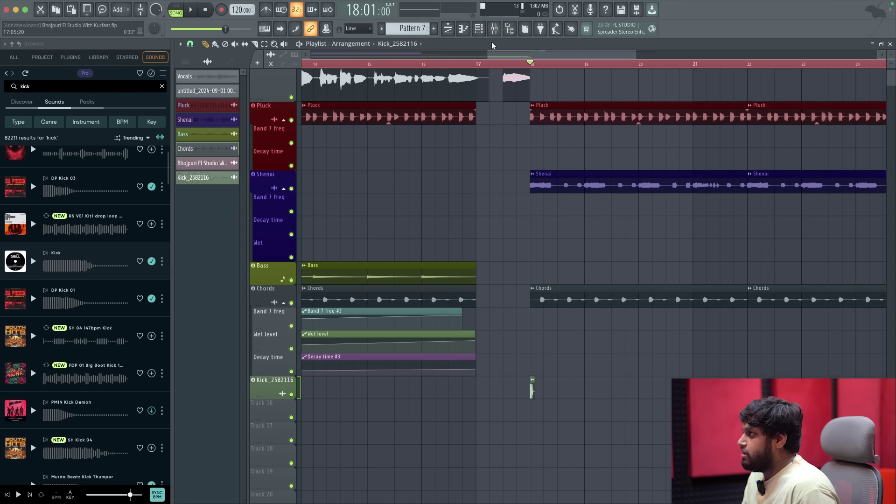
pyautogui.press('Left')
pyautogui.press('F2')
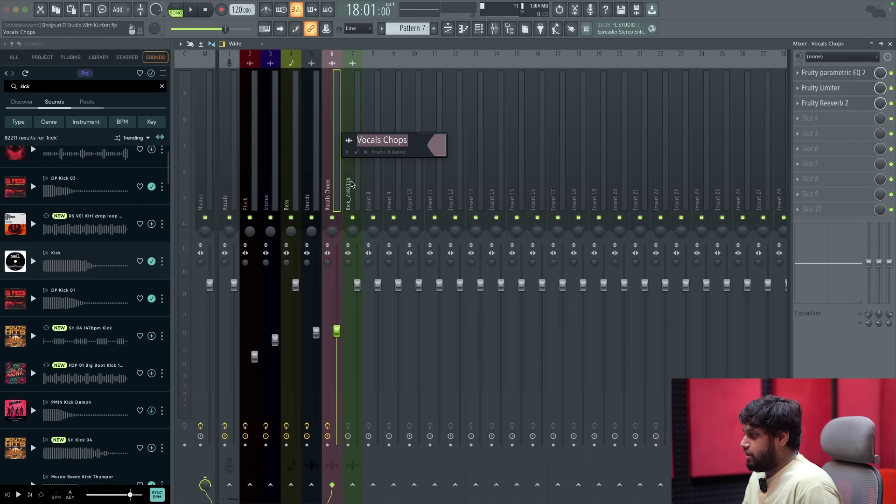
pyautogui.press('Escape')
pyautogui.press('Right')
pyautogui.press('F2')
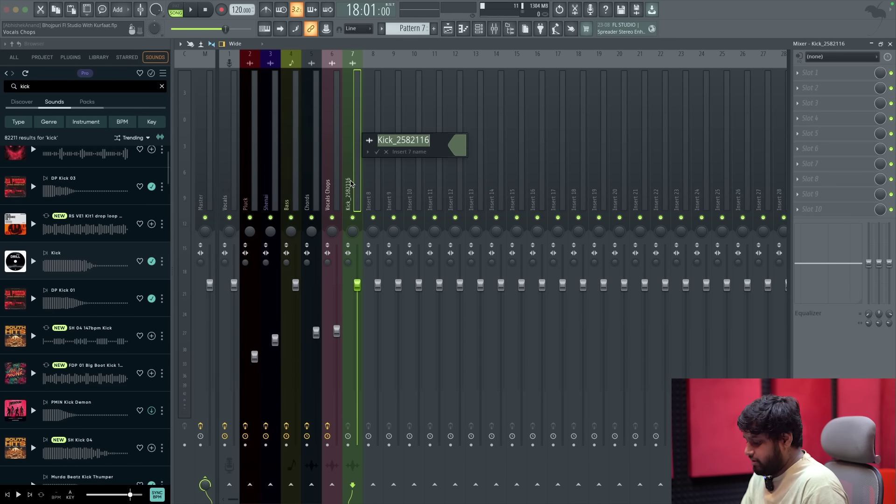
pyautogui.press('Return')
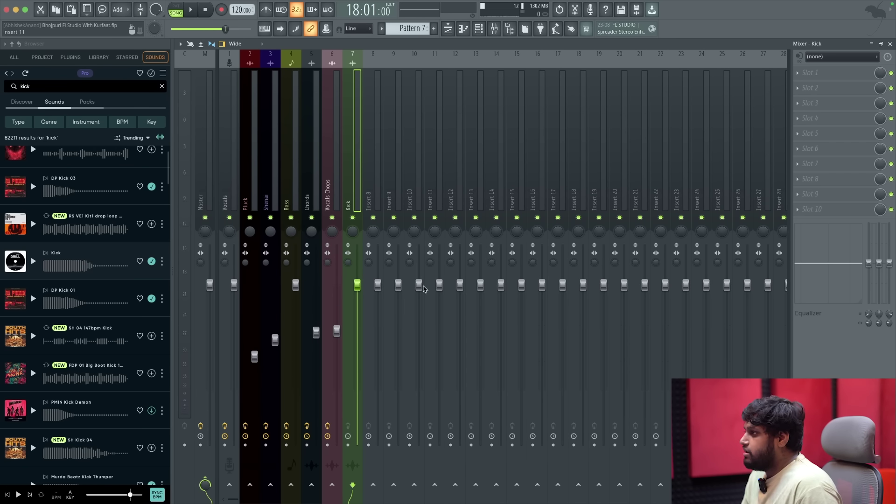
pyautogui.moveTo(357, 414); pyautogui.dragTo(357, 333)
pyautogui.press('space')
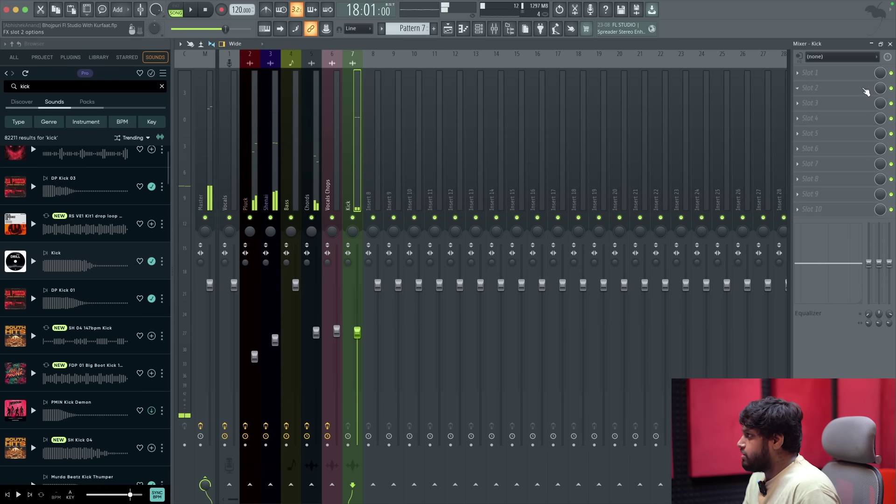
# Add Fruity Parametric EQ 2 to the Kick mixer track with the 40Hz + 18kHz cut preset and audition it.
pyautogui.click(810, 73)
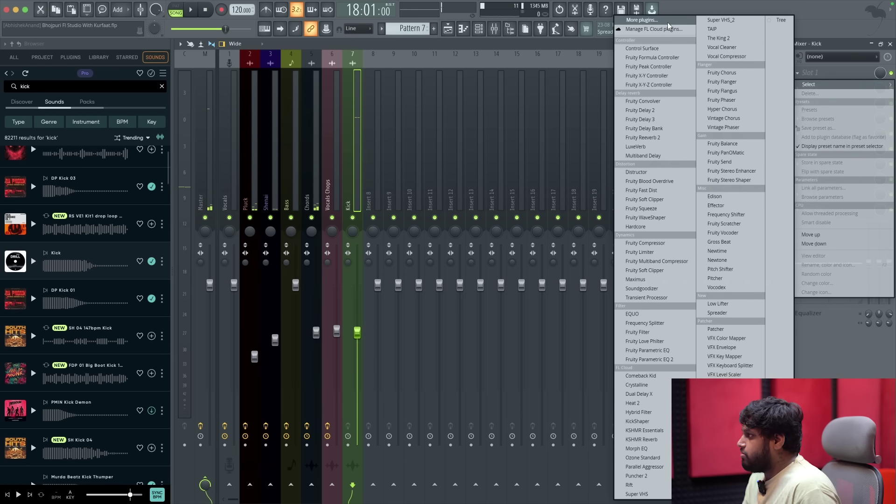
pyautogui.click(649, 359)
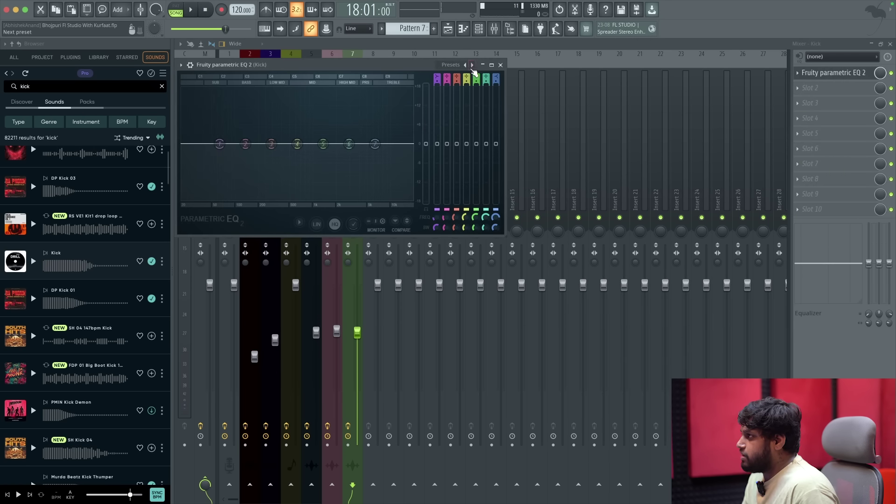
pyautogui.click(472, 65)
pyautogui.click(490, 98)
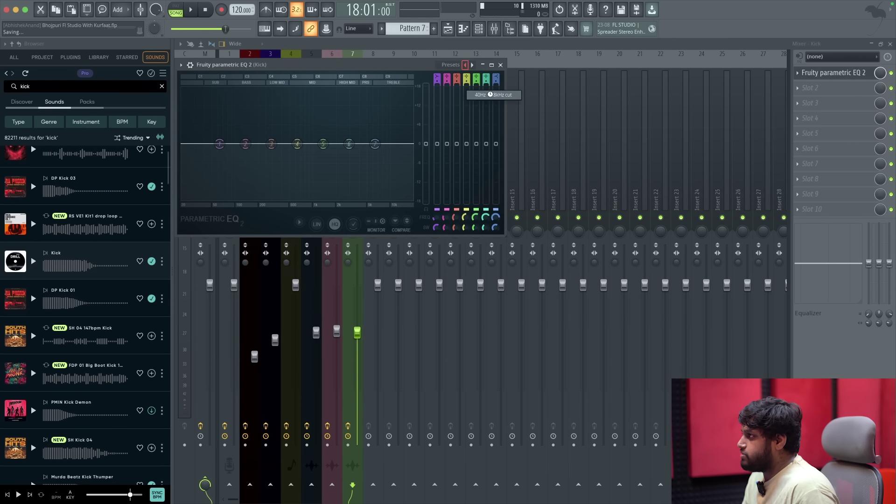
pyautogui.press('space')
pyautogui.press('space')
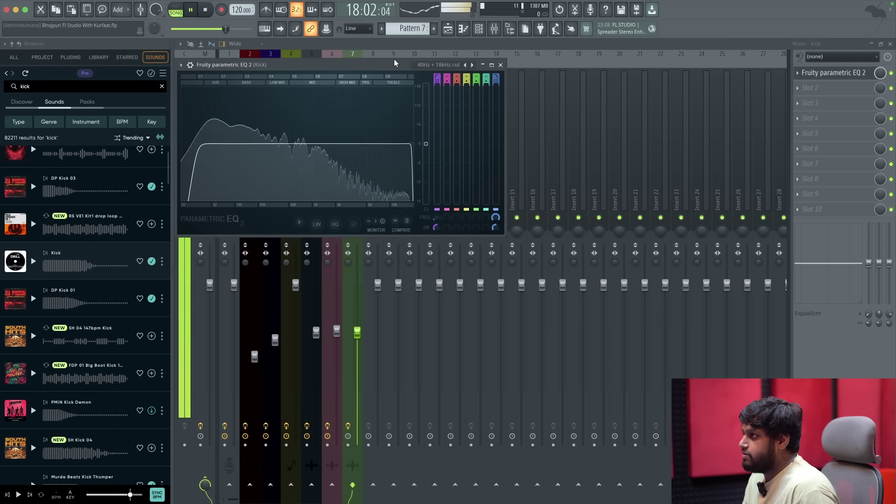
pyautogui.click(500, 66)
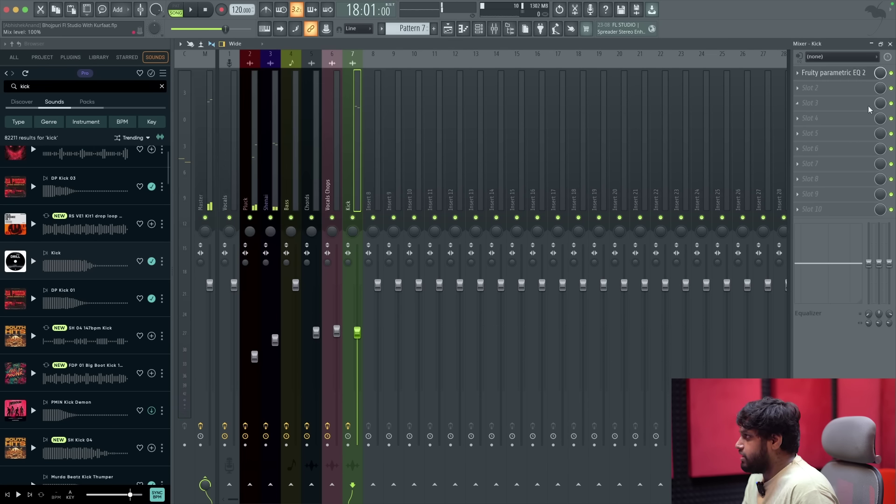
# Add Fruity Soft Clipper in the Kick track's second effect slot, lowering the threshold and setting the post gain to 92%.
pyautogui.click(812, 88)
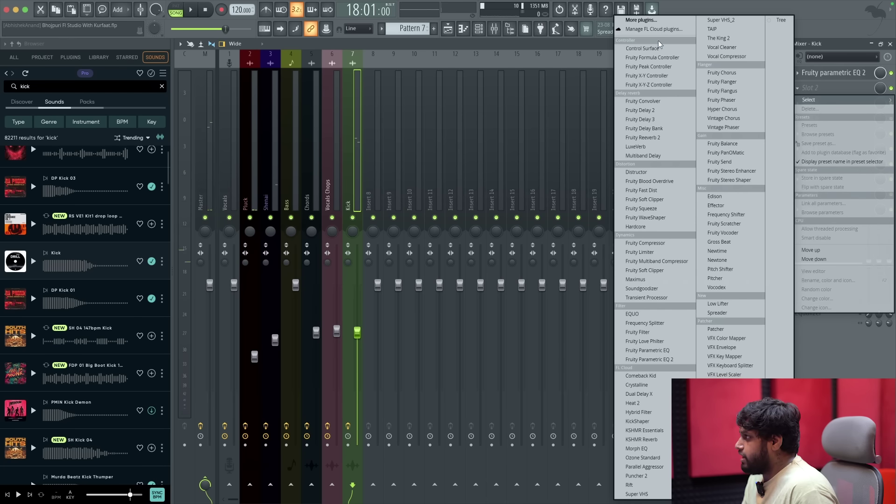
pyautogui.click(663, 21)
pyautogui.write('soft')
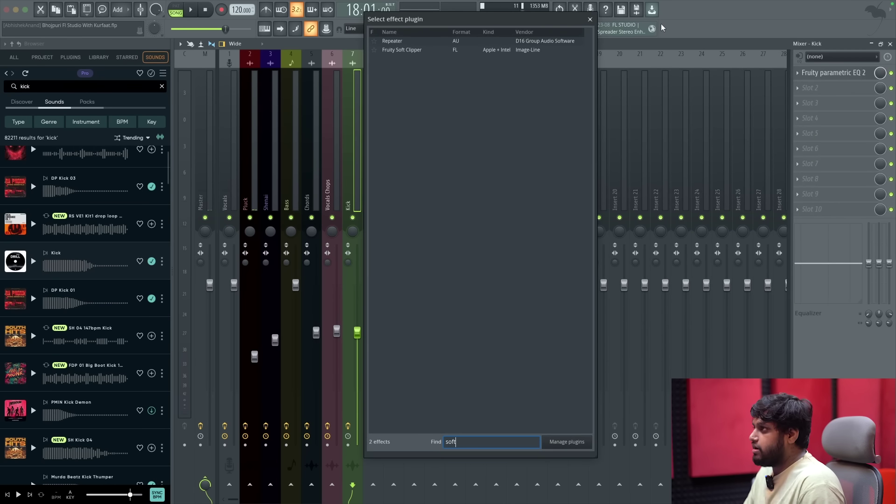
pyautogui.doubleClick(463, 50)
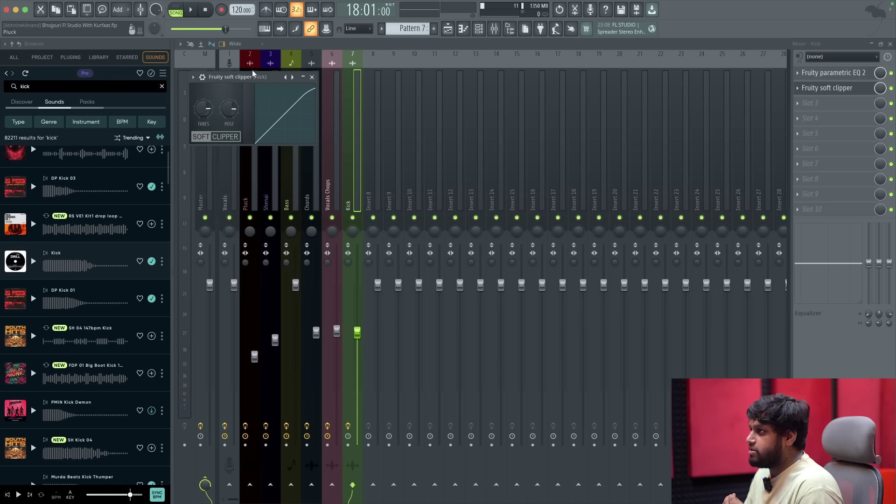
pyautogui.moveTo(253, 72); pyautogui.dragTo(335, 78)
pyautogui.moveTo(291, 103); pyautogui.dragTo(291, 149)
pyautogui.press('space')
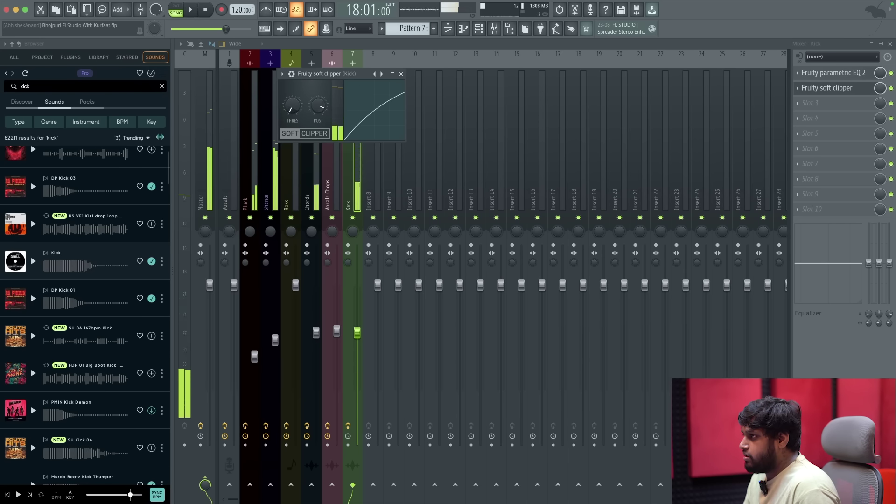
pyautogui.press('space')
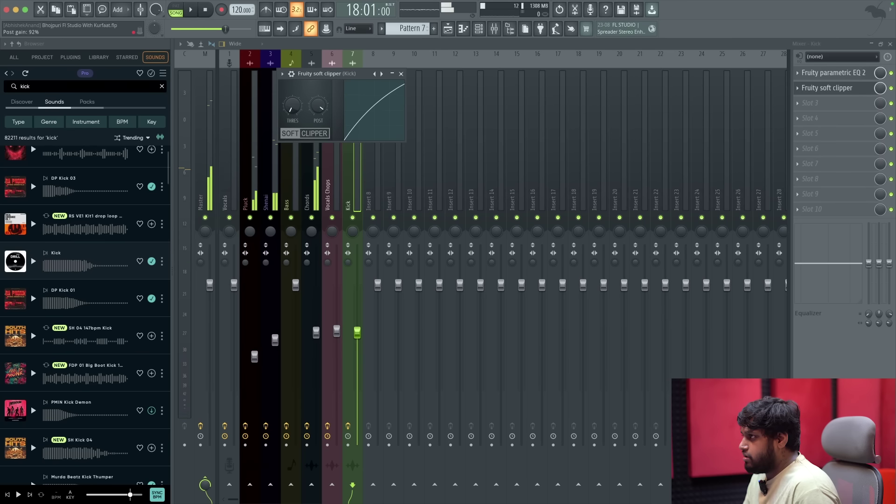
pyautogui.click(401, 74)
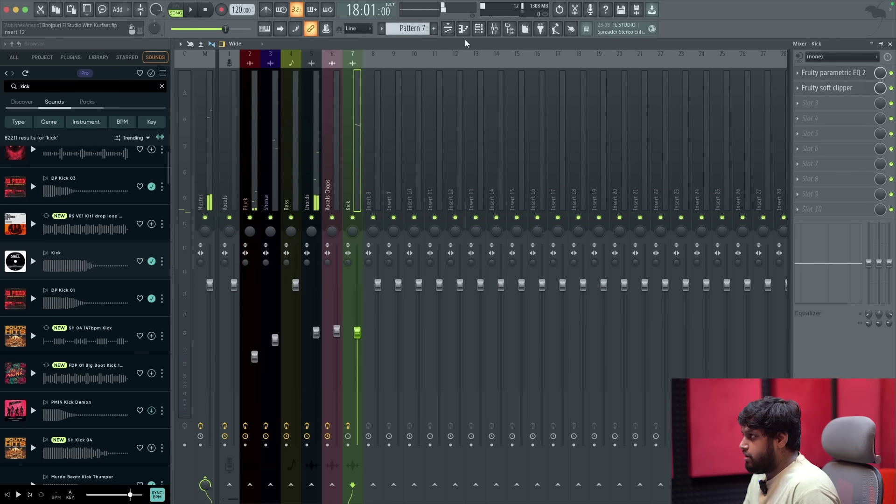
# Place kick clips on every beat of the Kick track from bar 18 into bar 20, and play the section.
pyautogui.click(448, 30)
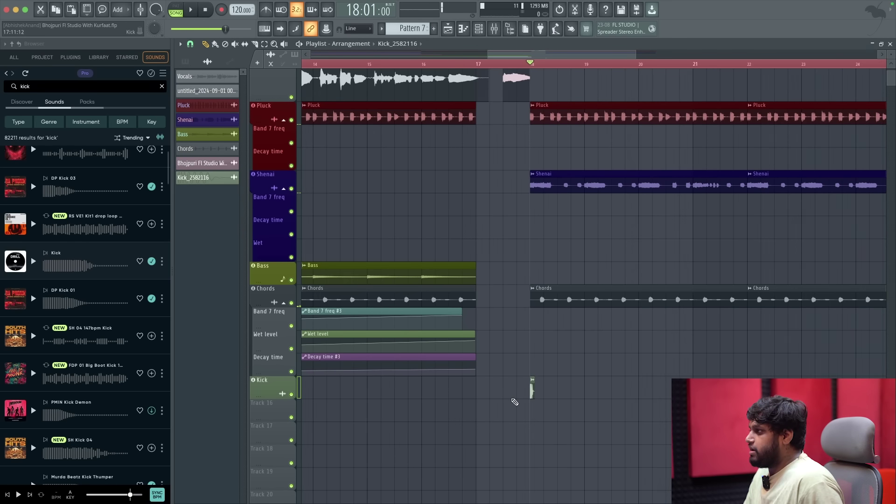
pyautogui.scroll(-2, 514, 402)
pyautogui.scroll(4, 570, 410)
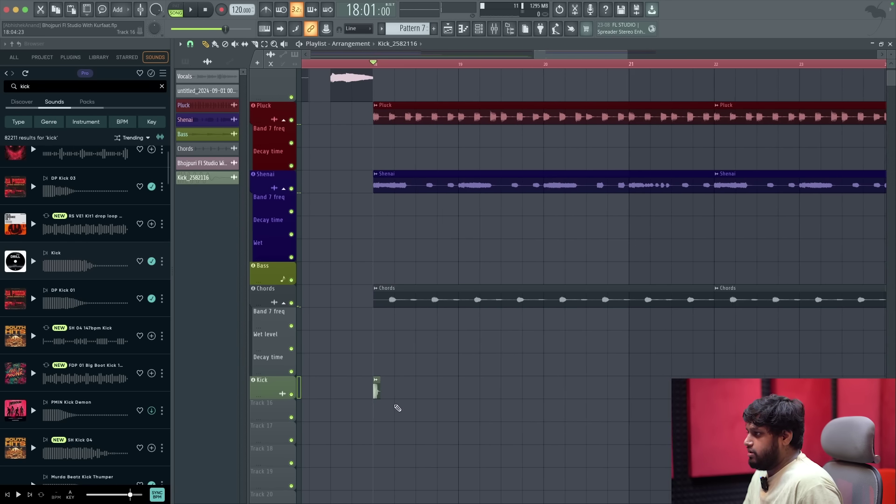
pyautogui.scroll(2, 378, 402)
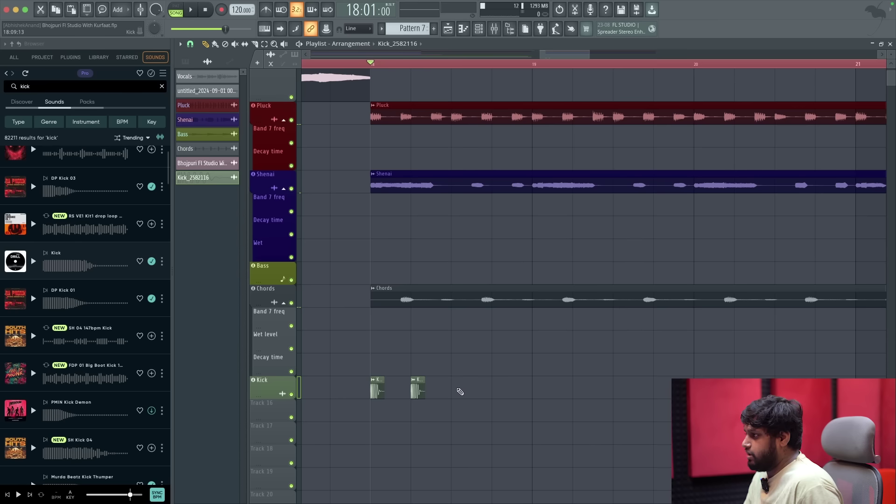
pyautogui.press('space')
pyautogui.click(498, 391)
pyautogui.click(538, 391)
pyautogui.click(578, 391)
pyautogui.click(619, 391)
pyautogui.click(659, 391)
pyautogui.click(700, 391)
pyautogui.click(740, 391)
pyautogui.press('space')
pyautogui.scroll(-3, 657, 379)
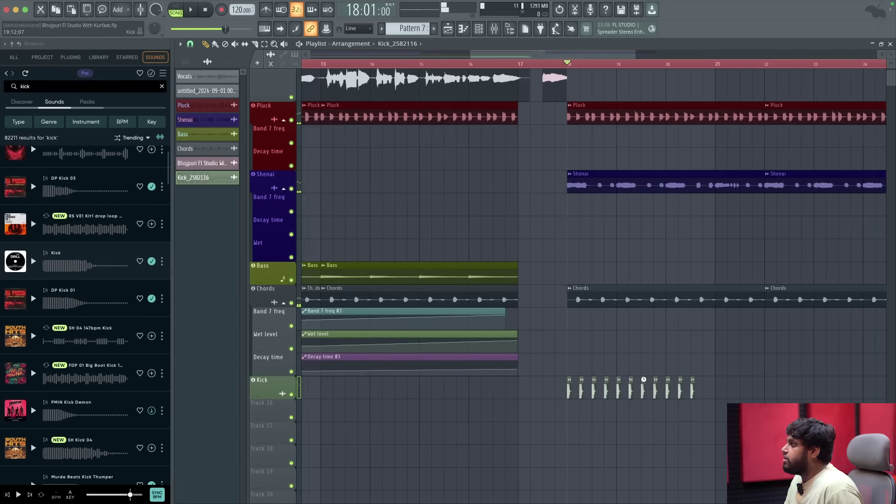
# Extend the Shenai's Wet automation clip to about bar 11 and its Decay time #2 clip to about bar 9.5.
pyautogui.scroll(-3, 657, 379)
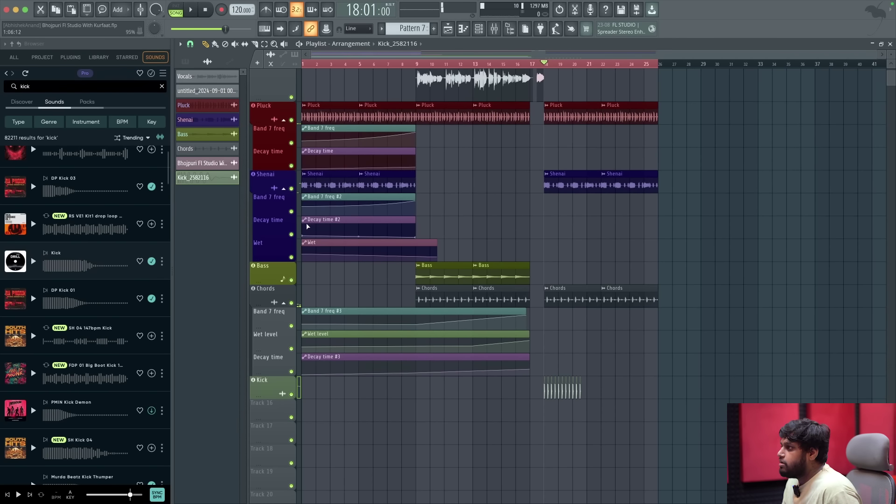
pyautogui.scroll(2, 319, 223)
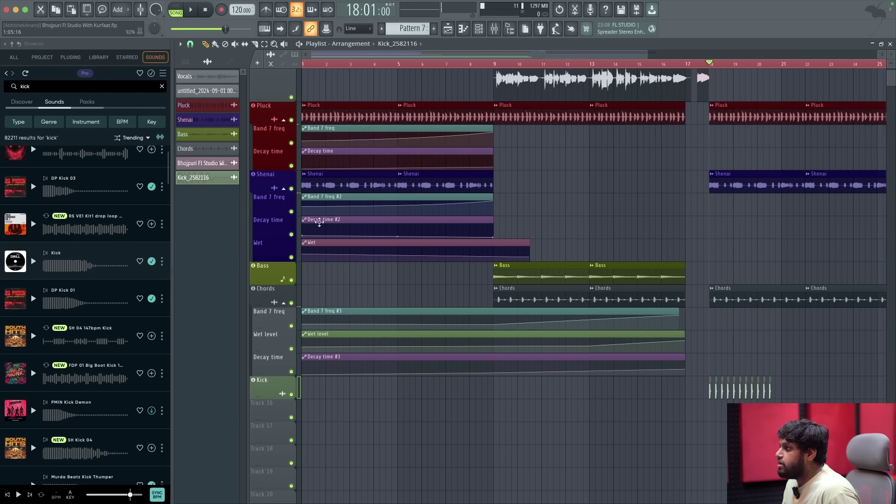
pyautogui.scroll(-1, 353, 222)
pyautogui.click(378, 195)
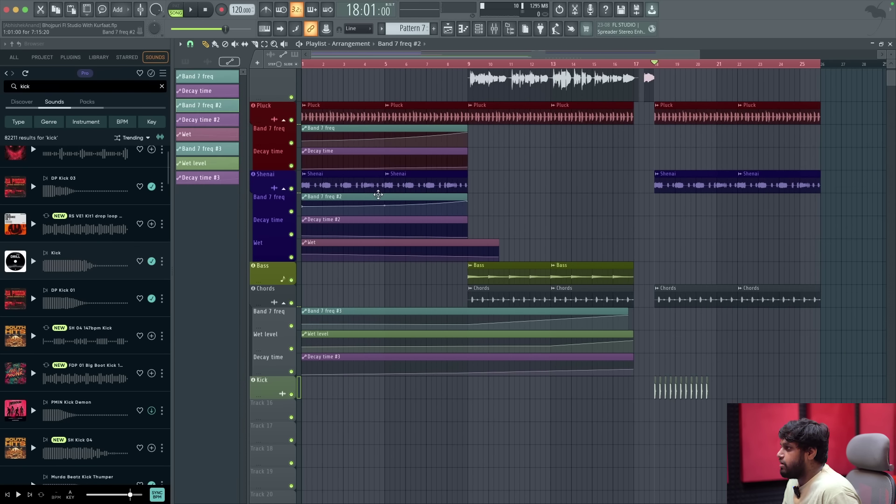
pyautogui.scroll(4, 658, 208)
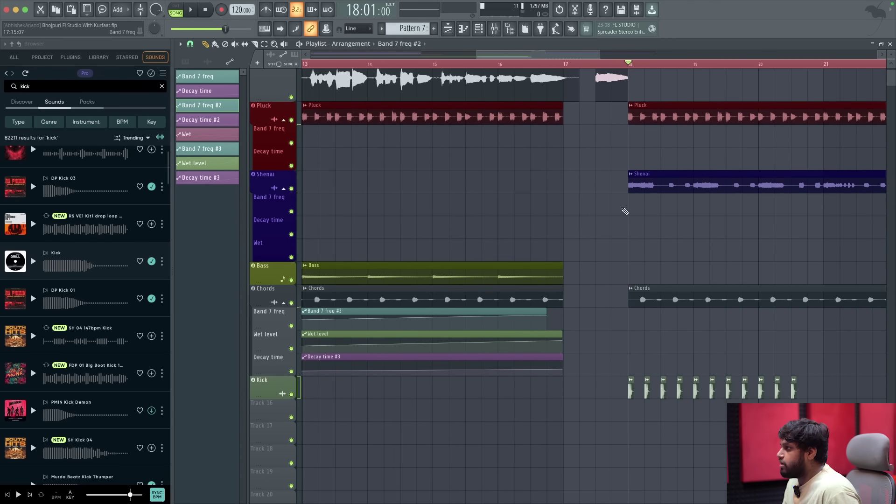
pyautogui.scroll(-4, 624, 211)
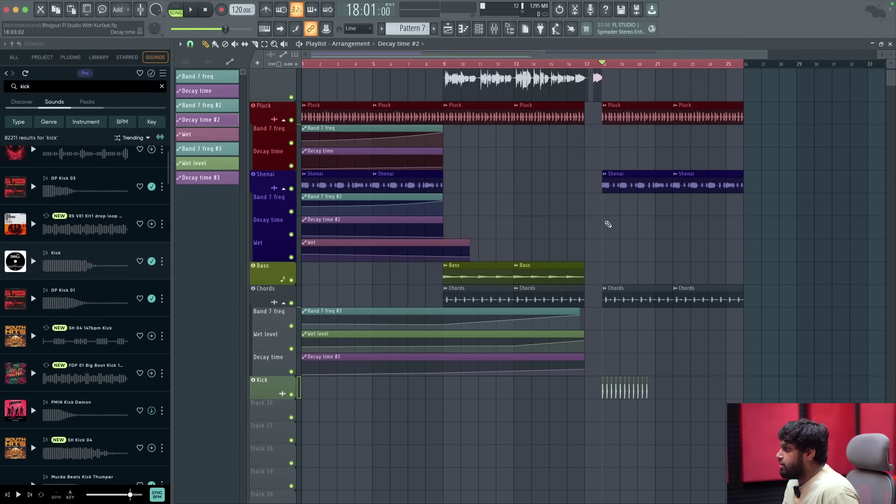
pyautogui.scroll(3, 473, 256)
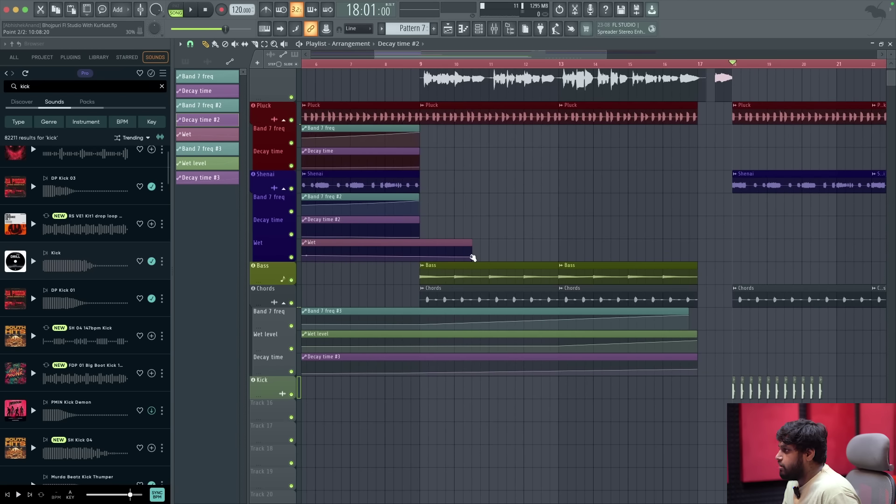
pyautogui.moveTo(477, 245); pyautogui.dragTo(496, 245)
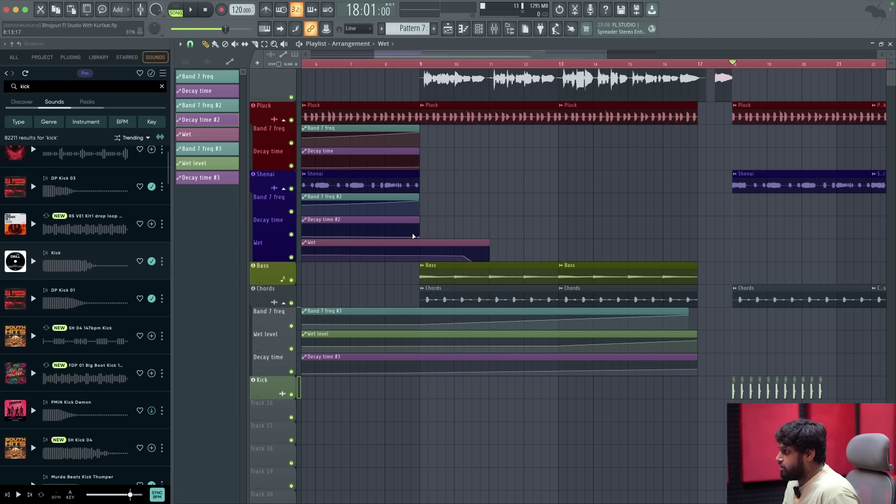
pyautogui.moveTo(417, 218); pyautogui.dragTo(435, 219)
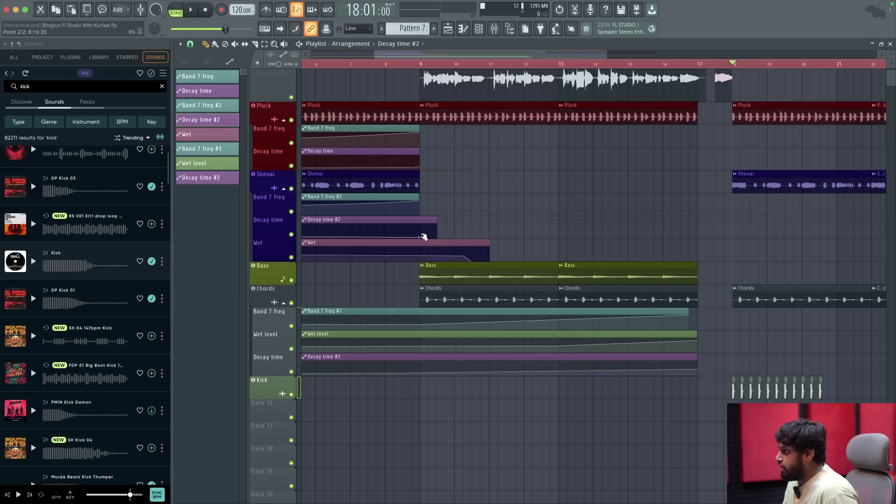
# Extend the Shenai's Wet automation clip to about bar 26 and add a low automation point at bar 18.
pyautogui.scroll(5, 424, 237)
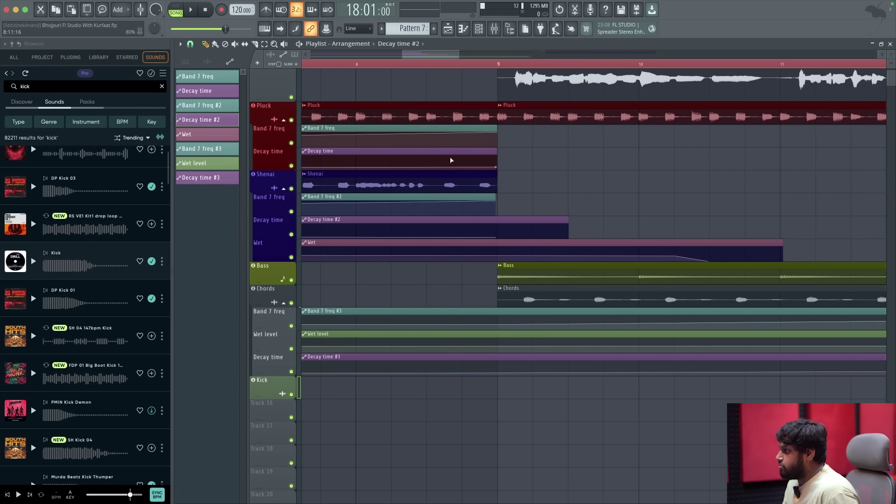
pyautogui.press('space')
pyautogui.scroll(-5, 536, 286)
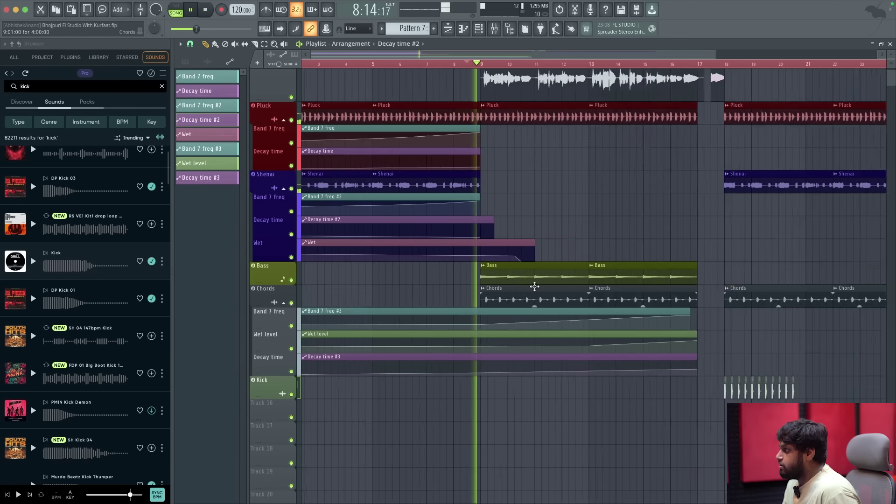
pyautogui.moveTo(501, 250); pyautogui.dragTo(802, 250)
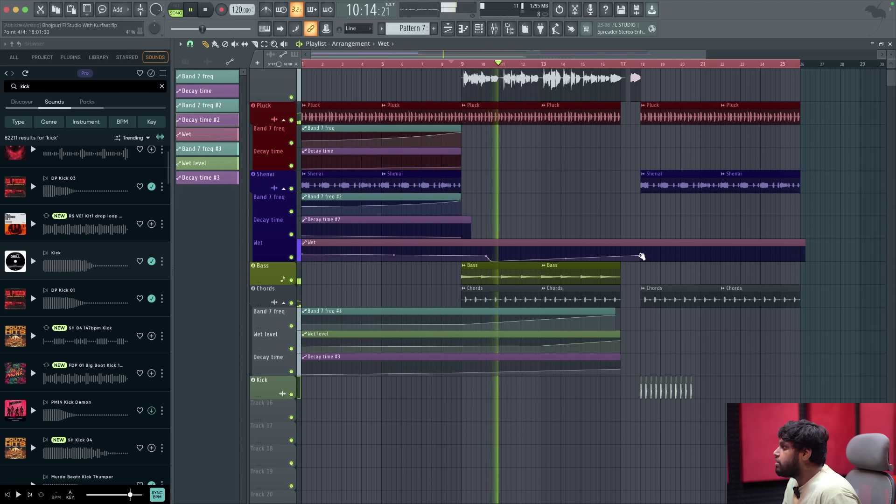
pyautogui.scroll(8, 642, 256)
pyautogui.moveTo(641, 276); pyautogui.dragTo(644, 282)
pyautogui.scroll(-8, 621, 260)
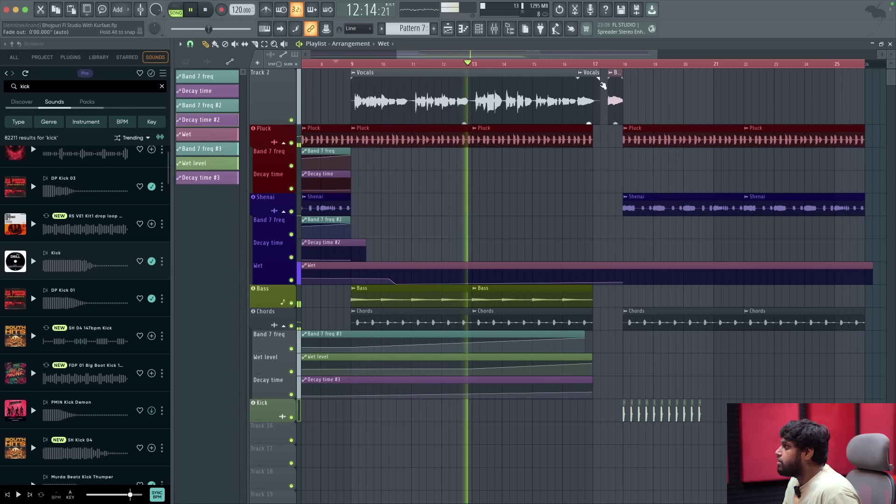
# Lower the Wet automation point at bar 18 to about 9% and stop playback.
pyautogui.scroll(2, 527, 161)
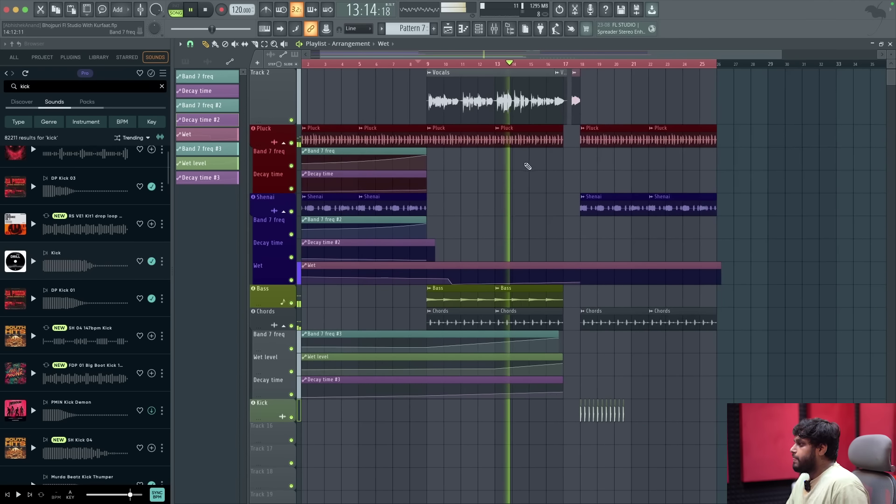
pyautogui.scroll(2, 581, 294)
pyautogui.scroll(4, 584, 293)
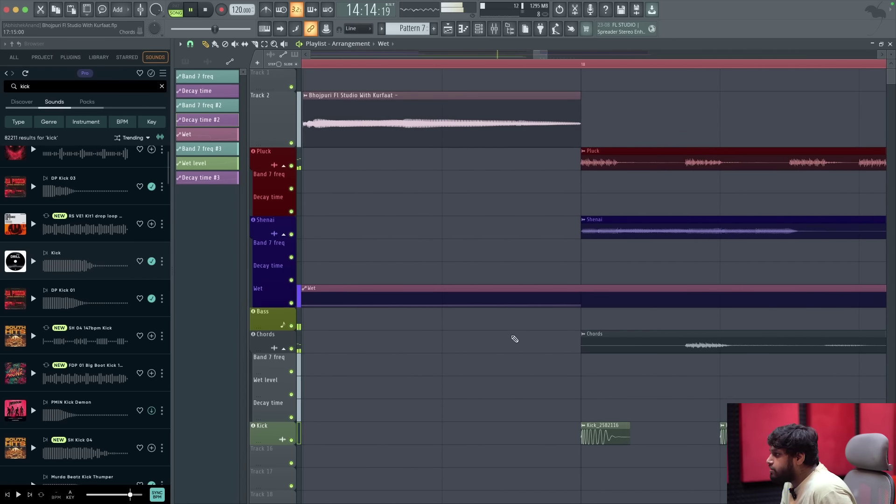
pyautogui.scroll(4, 686, 194)
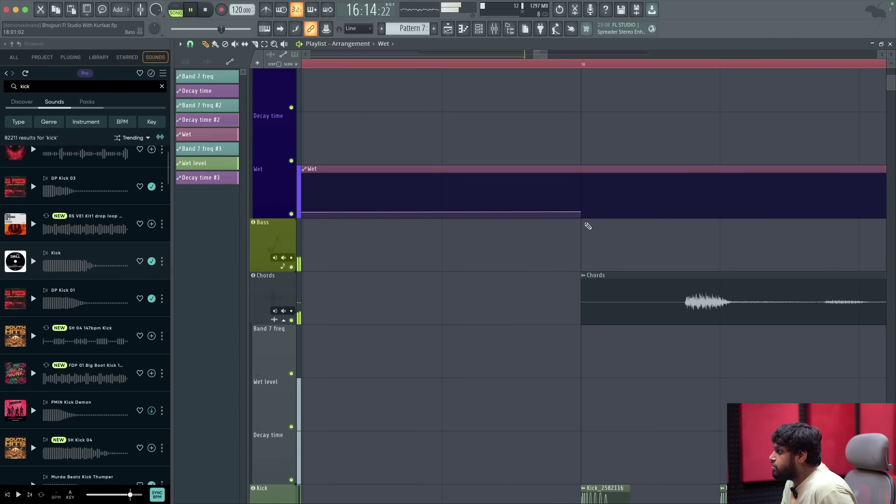
pyautogui.scroll(-4, 588, 225)
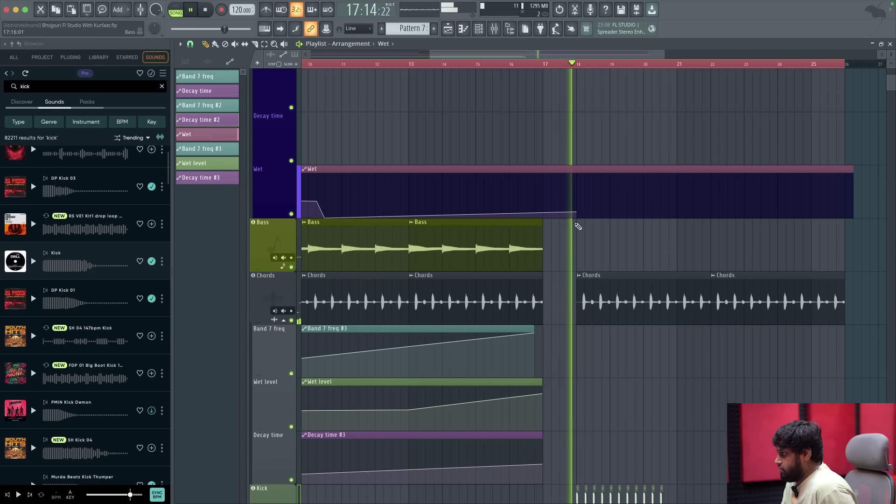
pyautogui.scroll(3, 583, 224)
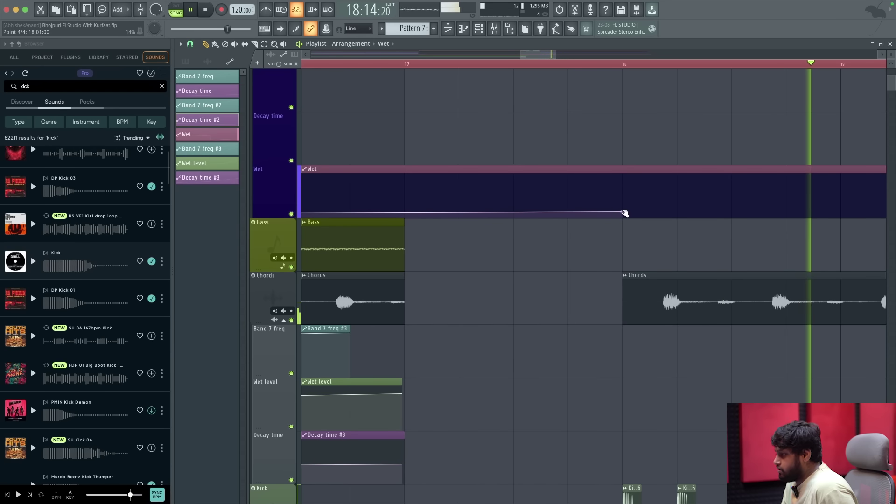
pyautogui.click(623, 214)
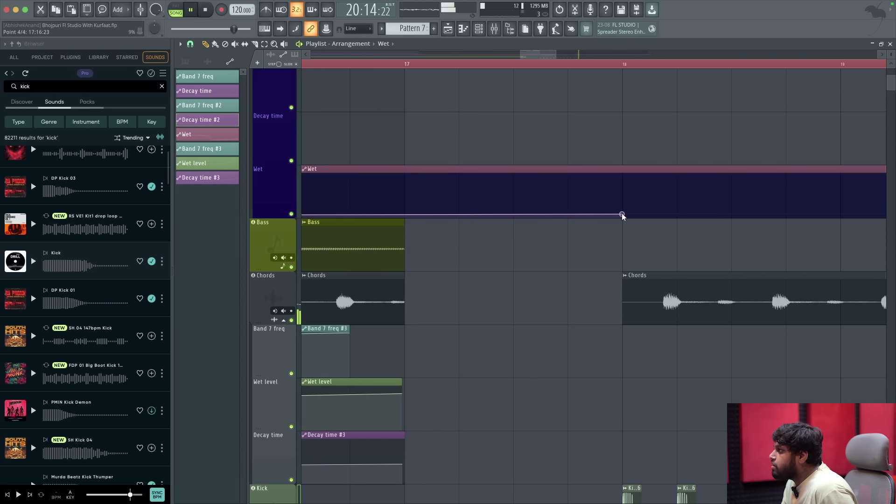
pyautogui.scroll(-2, 612, 215)
pyautogui.scroll(2, 613, 215)
pyautogui.press('space')
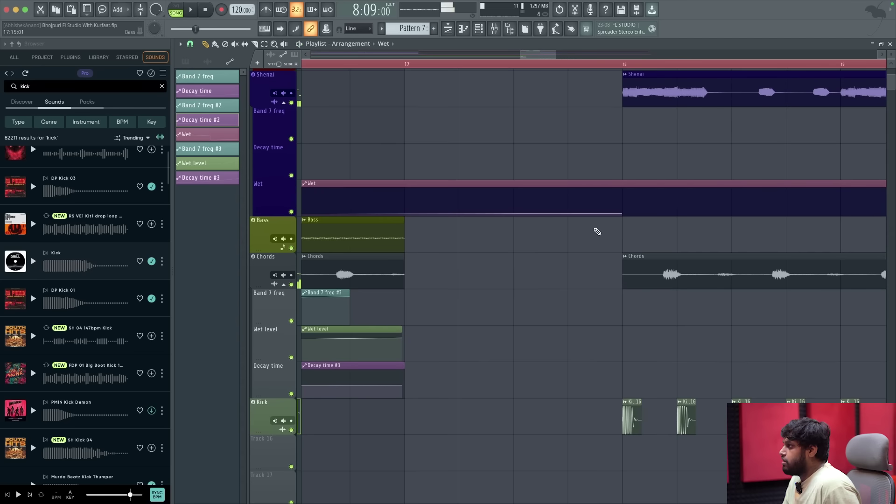
# Play the arrangement from bar 18 to audition the kick pattern.
pyautogui.scroll(-3, 593, 243)
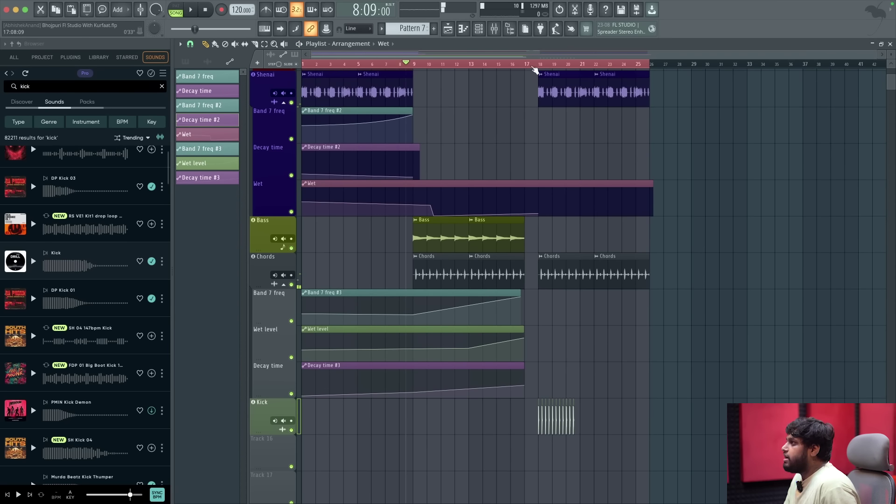
pyautogui.scroll(-3, 568, 330)
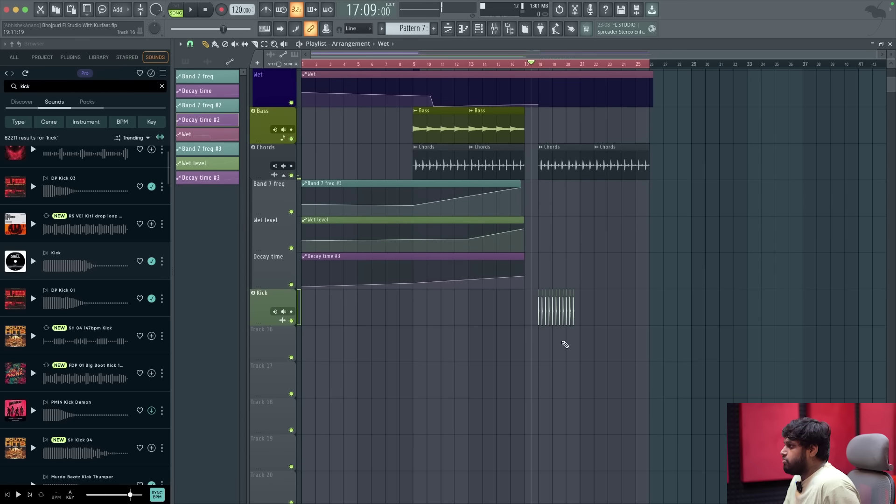
pyautogui.scroll(5, 572, 336)
pyautogui.scroll(2, 421, 320)
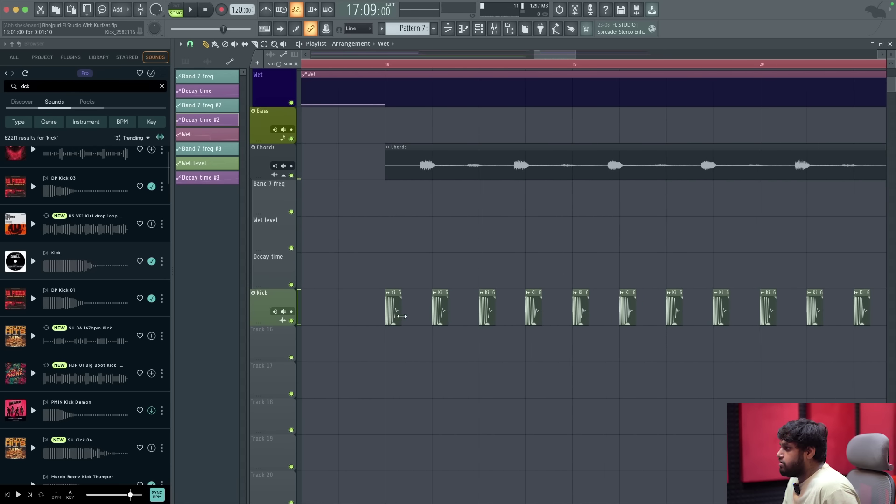
pyautogui.scroll(-4, 387, 318)
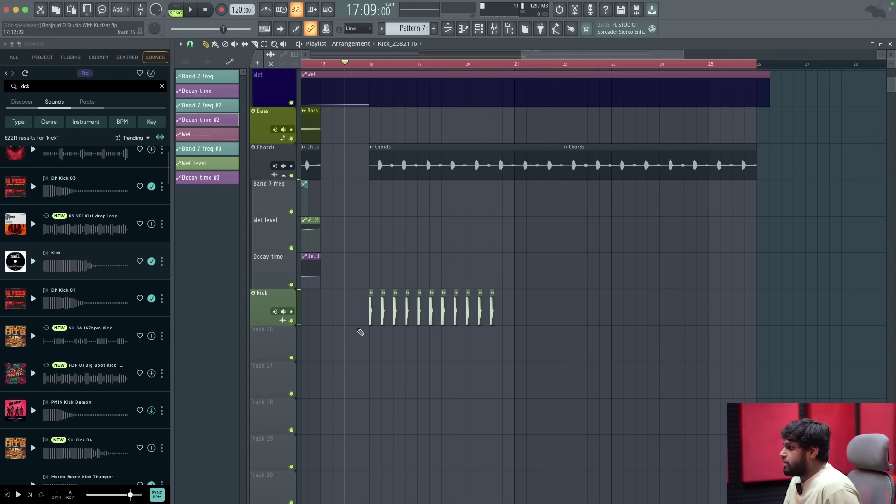
pyautogui.scroll(4, 360, 332)
pyautogui.click(352, 64)
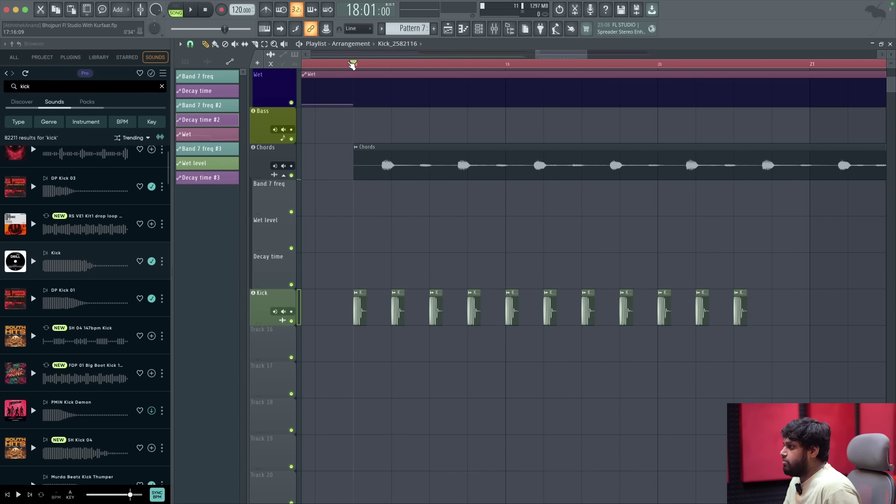
pyautogui.press('space')
pyautogui.press('space')
pyautogui.press('space')
# Try deleting the second and fourth kick clips in bar 18, and undo the deletions.
pyautogui.rightClick(474, 312)
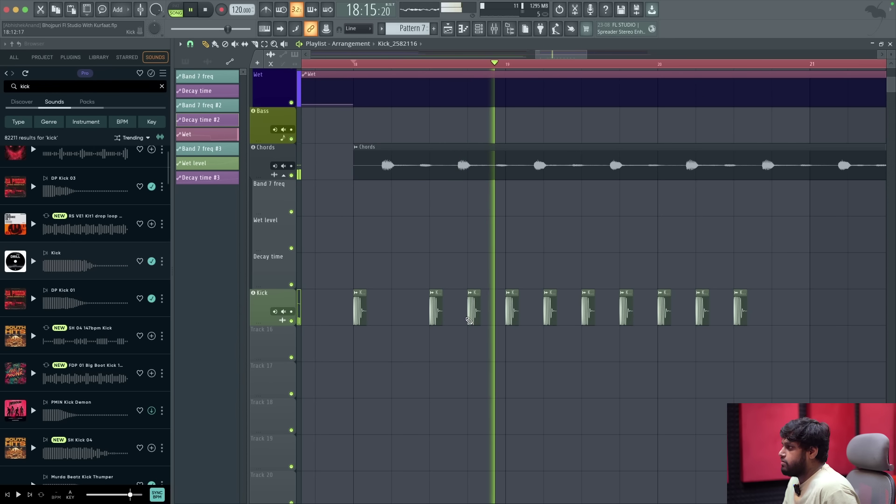
pyautogui.press('space')
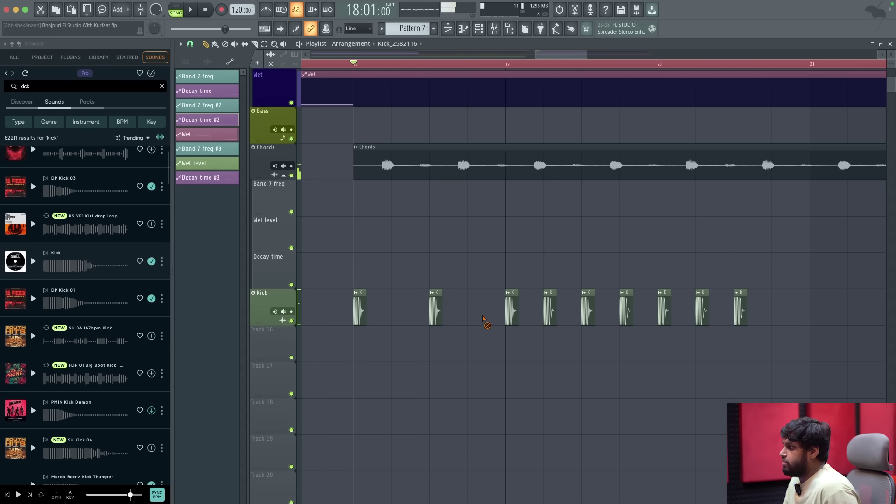
pyautogui.hotkey('ctrl', 'z')
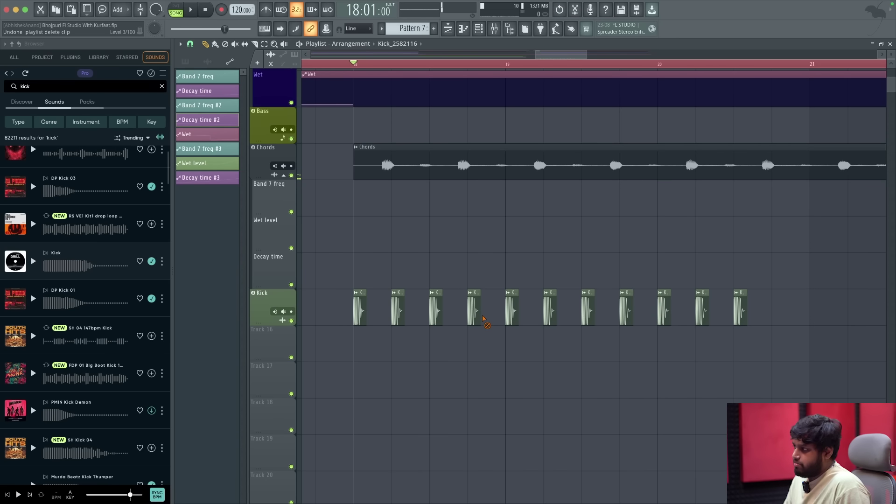
# Lower the post gain of the Kick track's Fruity Soft Clipper to 78% during playback, and return to the playlist.
pyautogui.press('space')
pyautogui.scroll(-3, 517, 104)
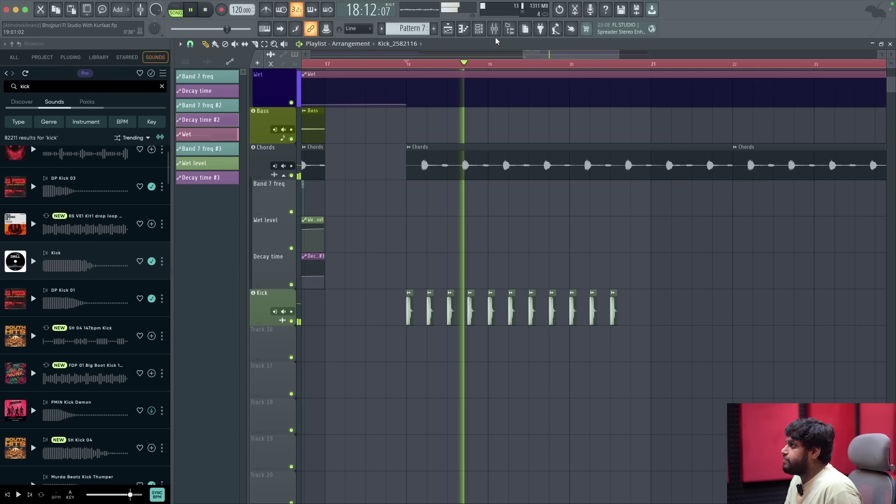
pyautogui.press('F9')
pyautogui.click(836, 88)
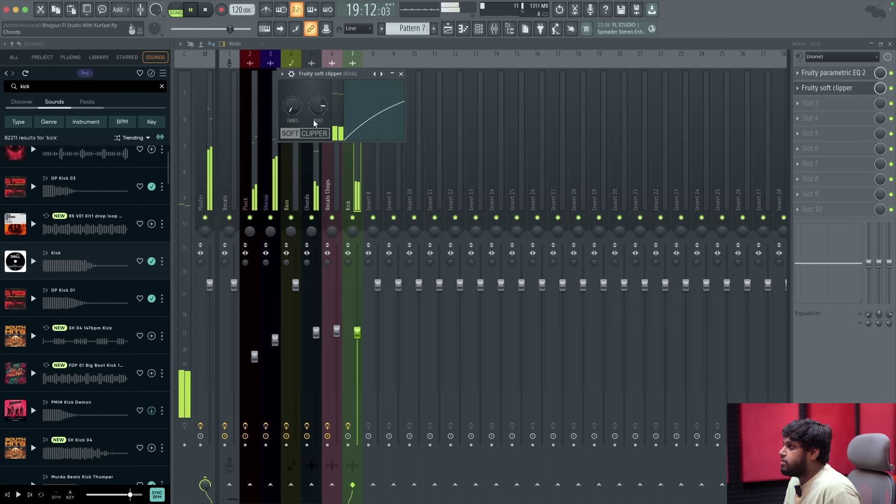
pyautogui.moveTo(318, 106); pyautogui.dragTo(319, 117)
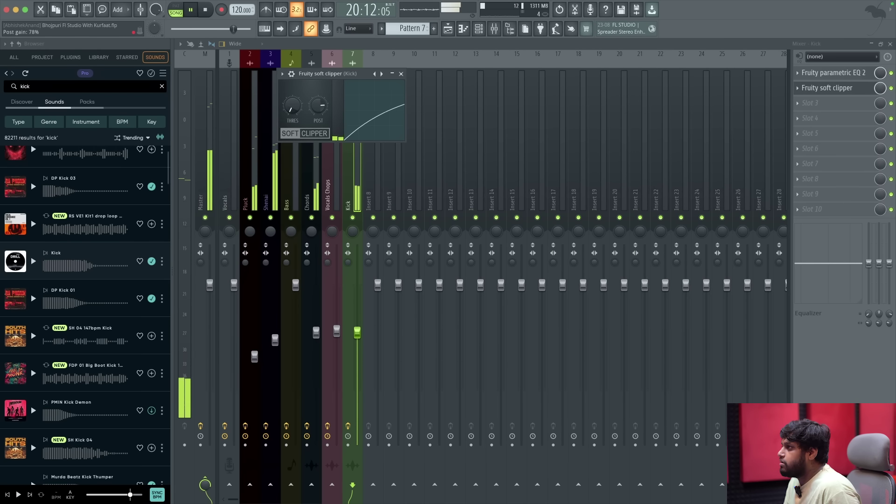
pyautogui.press('space')
pyautogui.click(401, 74)
pyautogui.click(448, 29)
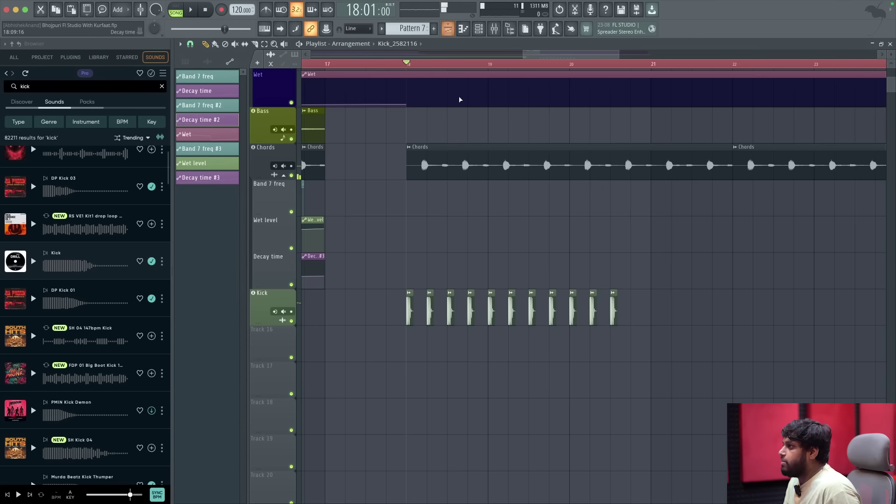
# Extend the Pluck track's Decay time automation clip to about bar 22.5.
pyautogui.scroll(-3, 535, 259)
pyautogui.scroll(6, 504, 243)
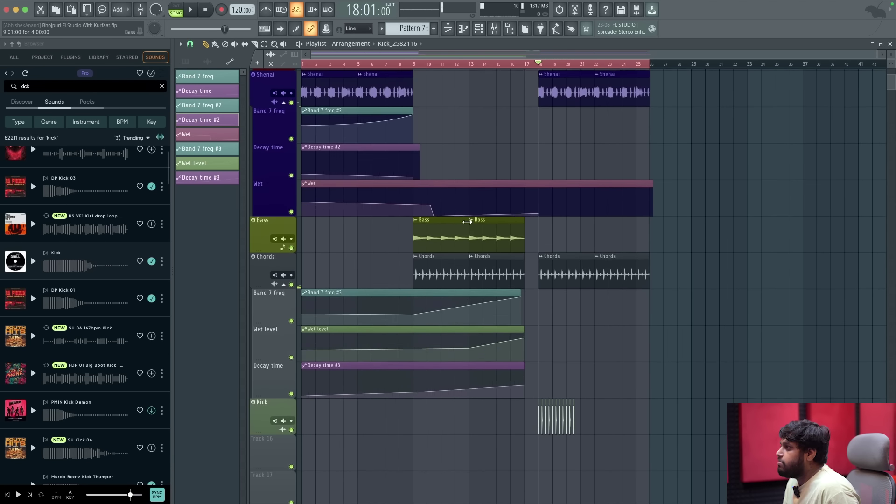
pyautogui.scroll(2, 476, 227)
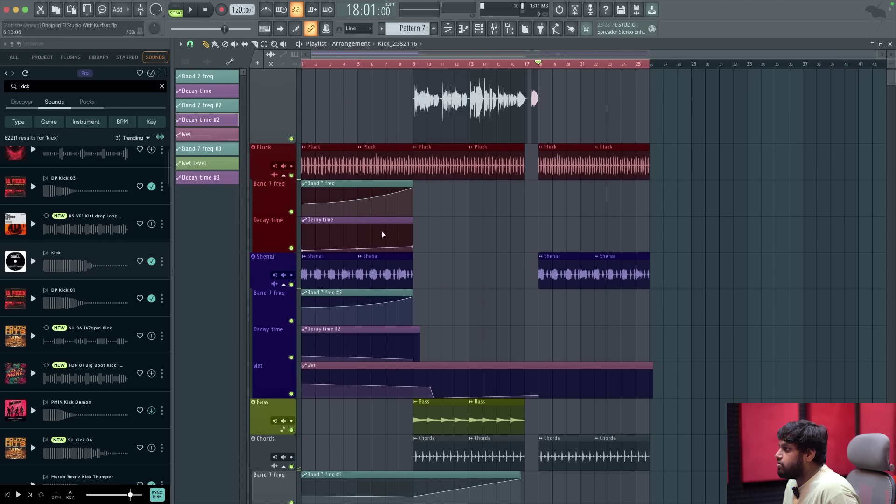
pyautogui.scroll(2, 402, 242)
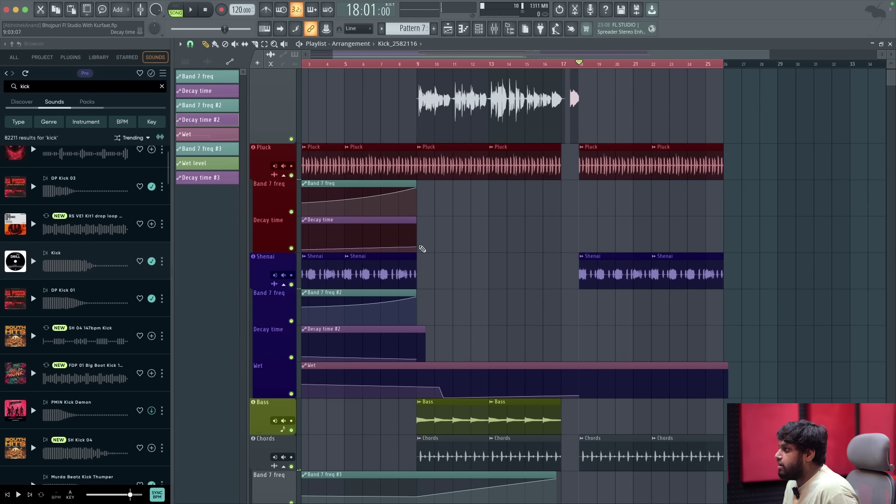
pyautogui.click(414, 221)
pyautogui.moveTo(419, 221); pyautogui.dragTo(663, 220)
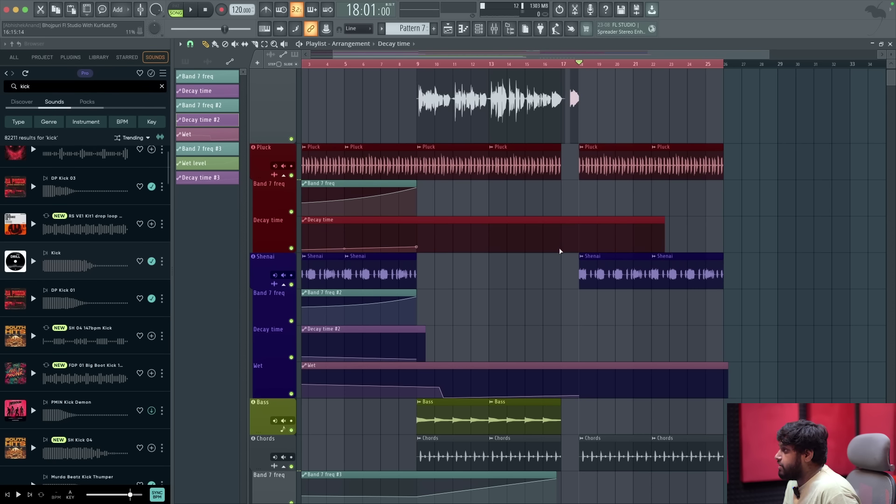
# Add points to the Pluck's Decay time automation at about bar 9.5 (37%) and just after bar 17 (26%).
pyautogui.scroll(2, 558, 250)
pyautogui.scroll(2, 309, 235)
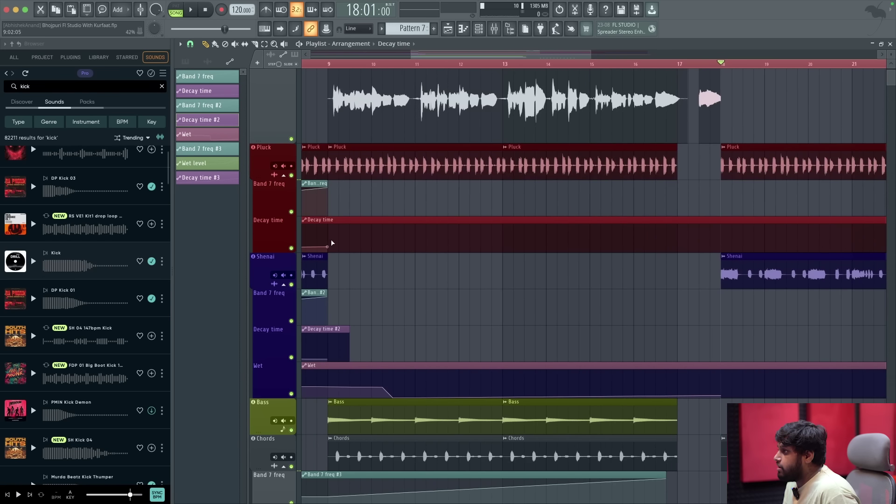
pyautogui.scroll(5, 332, 242)
pyautogui.moveTo(425, 249); pyautogui.dragTo(600, 243)
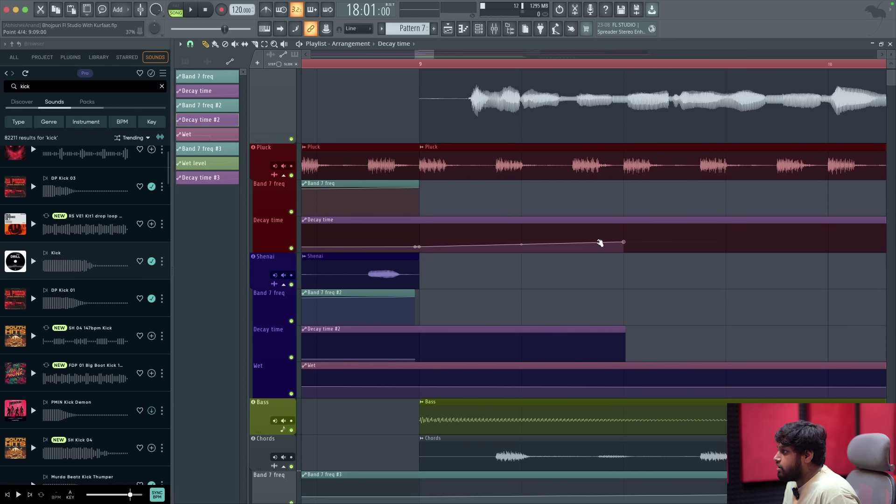
pyautogui.scroll(-8, 581, 245)
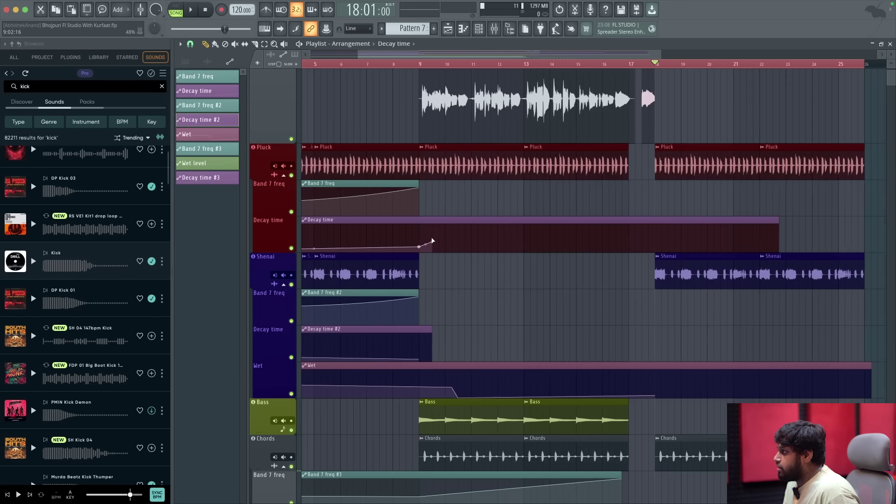
pyautogui.click(633, 244)
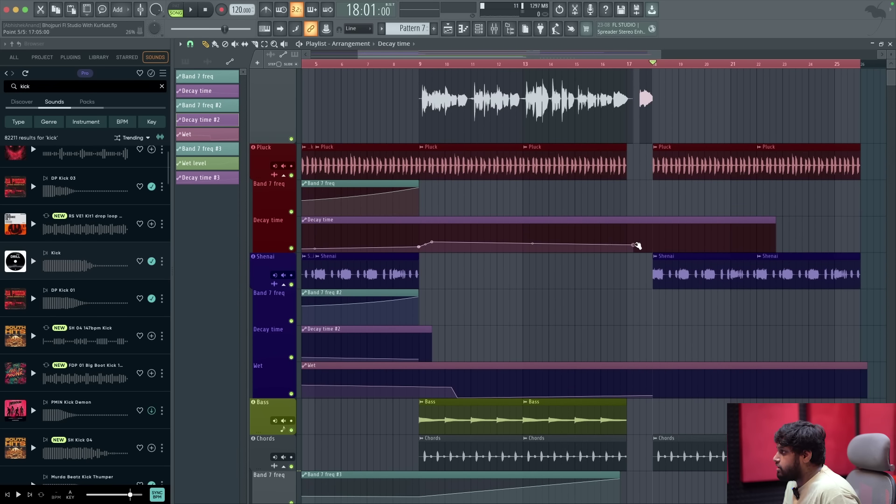
# Copy the bar-9 point's value in the Pluck's Decay time automation and paste it (20%) onto the two points after it.
pyautogui.rightClick(420, 248)
pyautogui.click(441, 403)
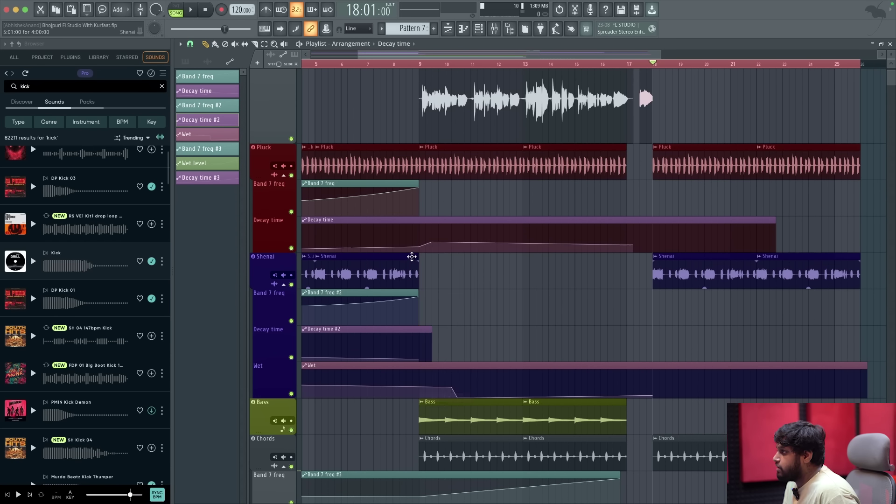
pyautogui.scroll(5, 411, 256)
pyautogui.rightClick(433, 243)
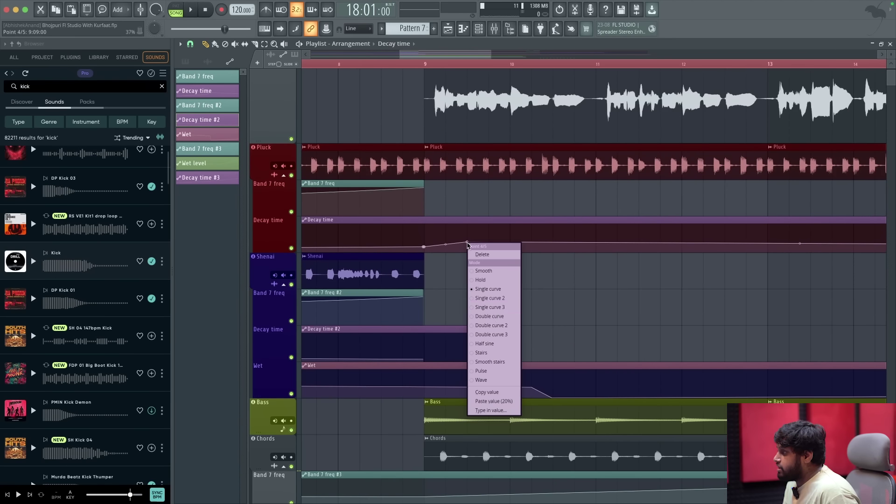
pyautogui.click(504, 402)
pyautogui.scroll(-5, 462, 266)
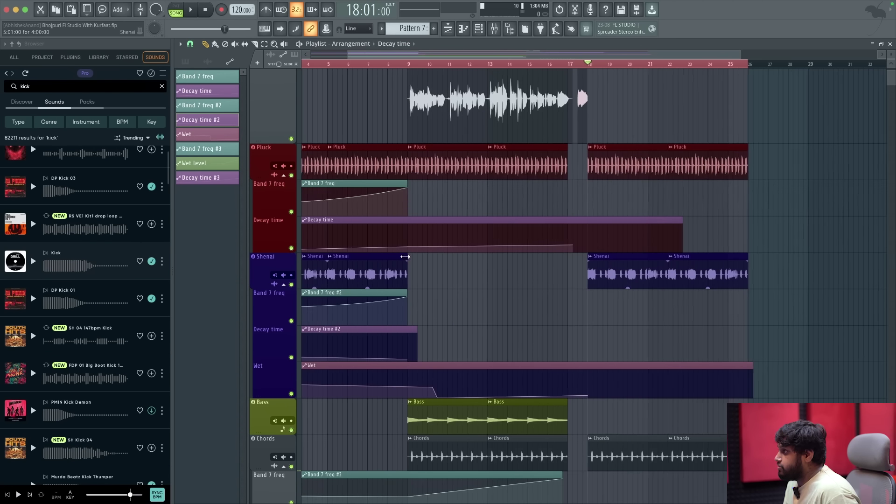
pyautogui.rightClick(565, 246)
pyautogui.click(593, 404)
pyautogui.scroll(4, 569, 250)
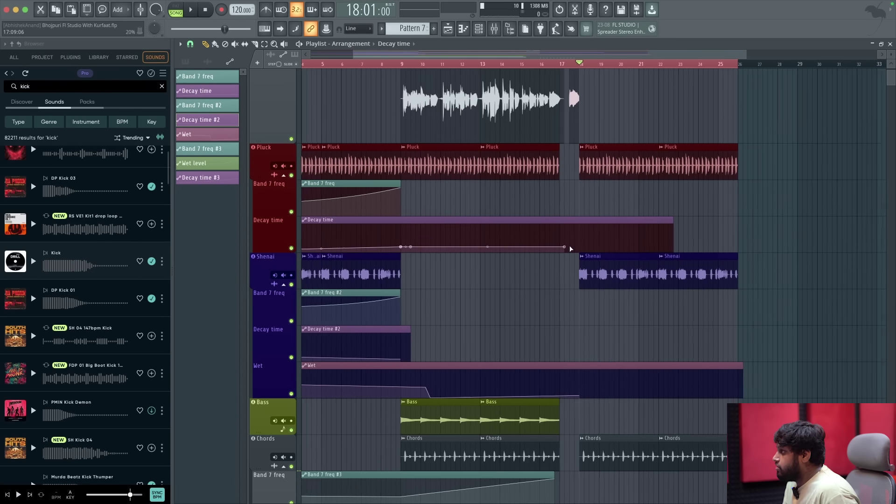
# Set the Pluck's Decay time automation point just before bar 18 to 28%, add a 13% point after it, and audition bar 18.
pyautogui.scroll(1, 570, 250)
pyautogui.scroll(5, 611, 248)
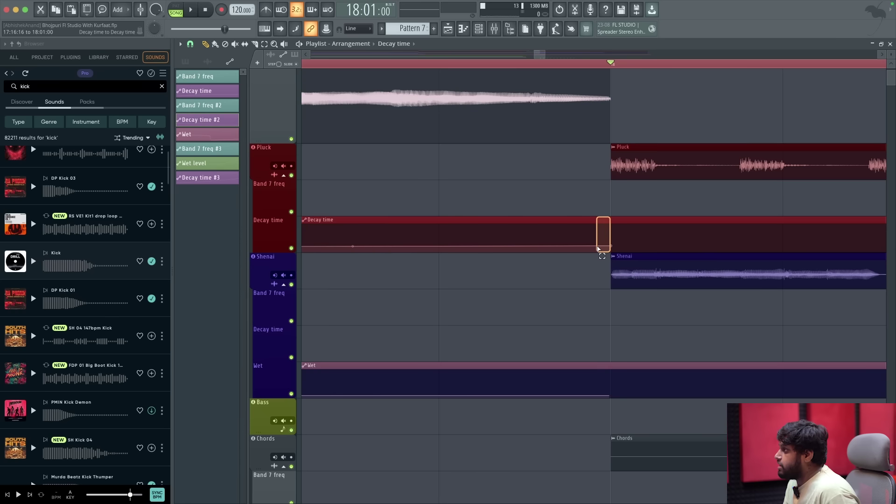
pyautogui.moveTo(610, 247); pyautogui.dragTo(593, 246)
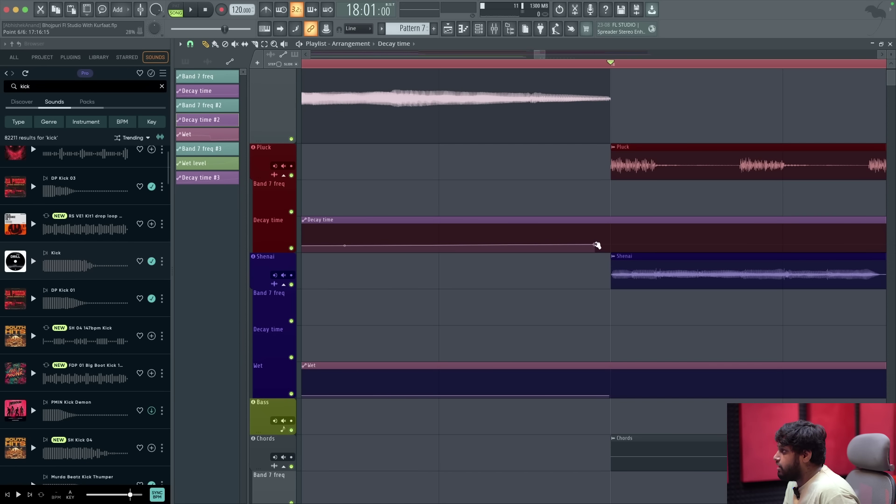
pyautogui.click(613, 246)
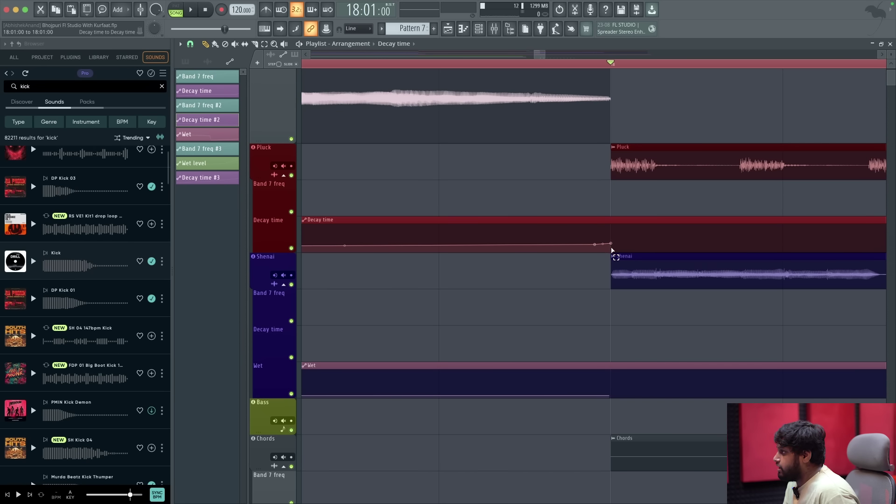
pyautogui.moveTo(613, 246); pyautogui.dragTo(613, 248)
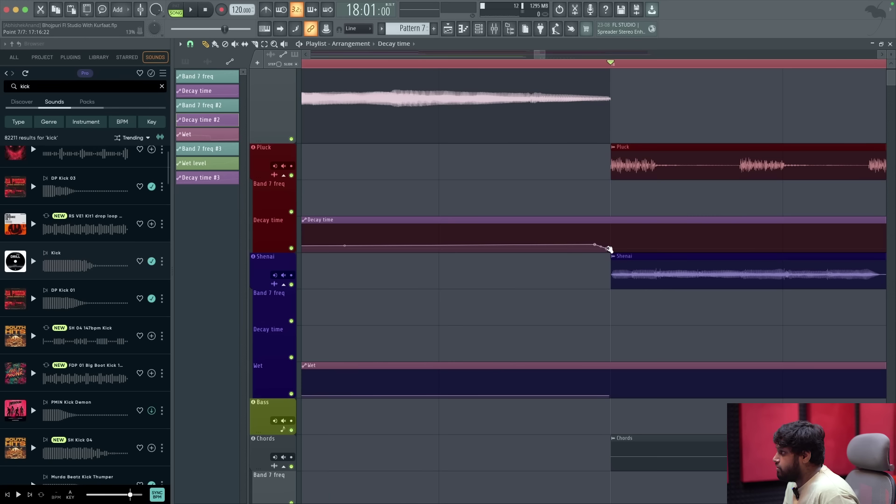
pyautogui.press('space')
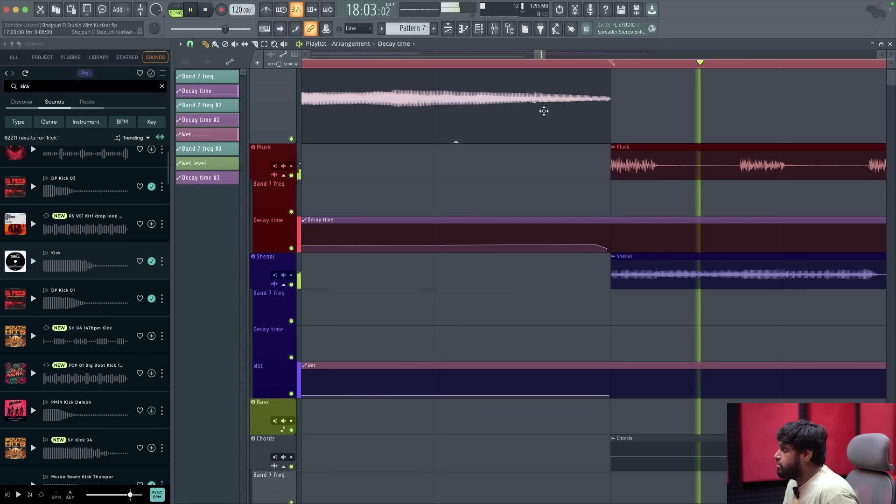
pyautogui.scroll(-5, 477, 270)
pyautogui.scroll(-3, 513, 327)
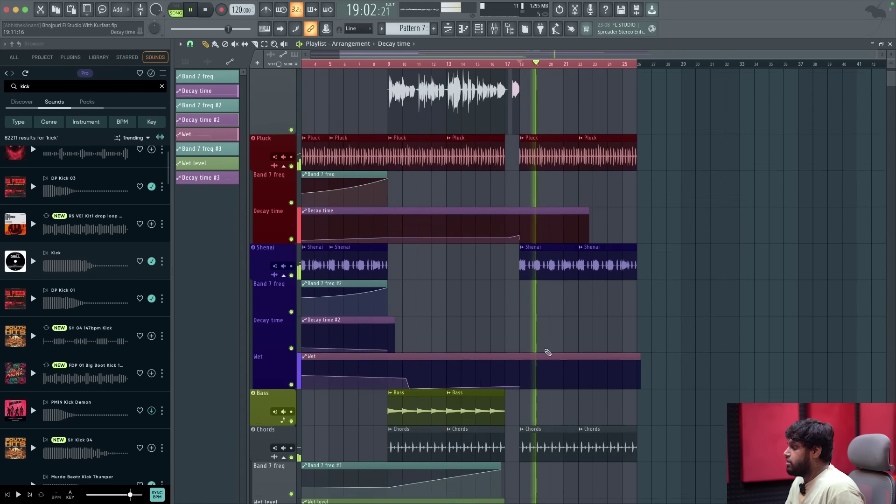
pyautogui.press('space')
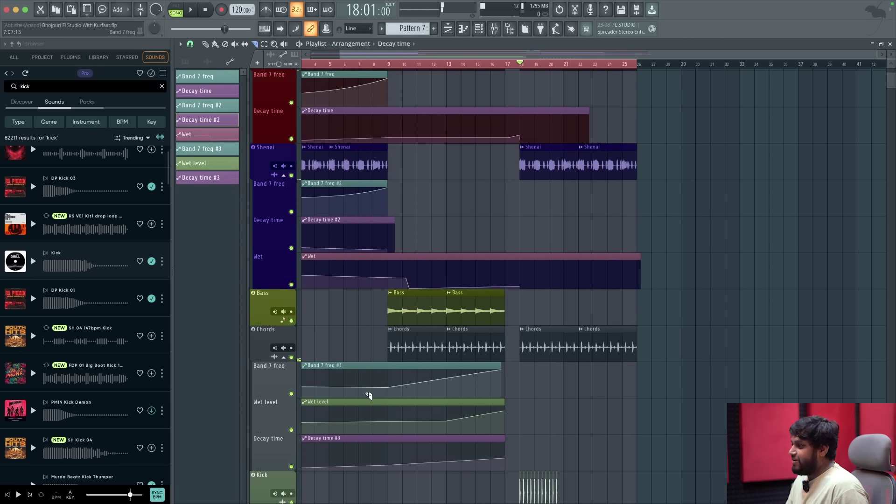
# Slice the Chords track's Band 7 freq, Wet level and Decay time automation clips at bars 9 and 10.
pyautogui.scroll(2, 369, 395)
pyautogui.moveTo(409, 479); pyautogui.dragTo(439, 473)
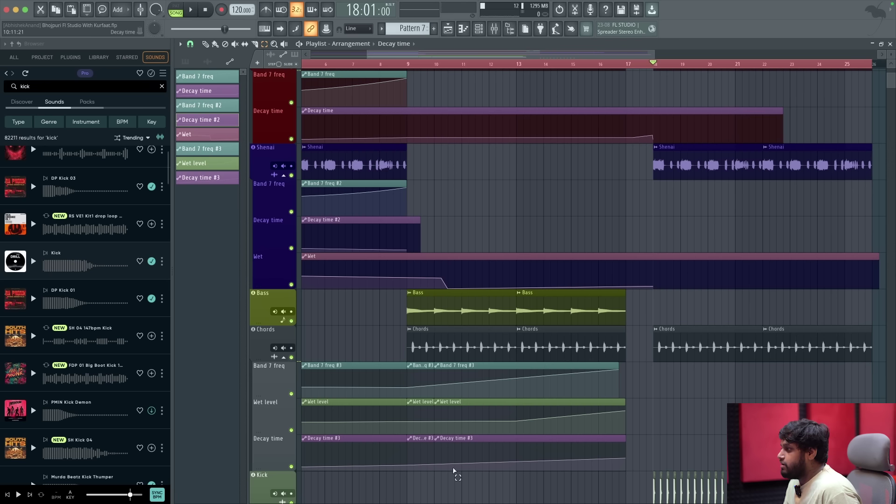
pyautogui.moveTo(426, 476)
pyautogui.mouseDown()
pyautogui.moveTo(411, 401)
pyautogui.moveTo(409, 472)
pyautogui.mouseUp()
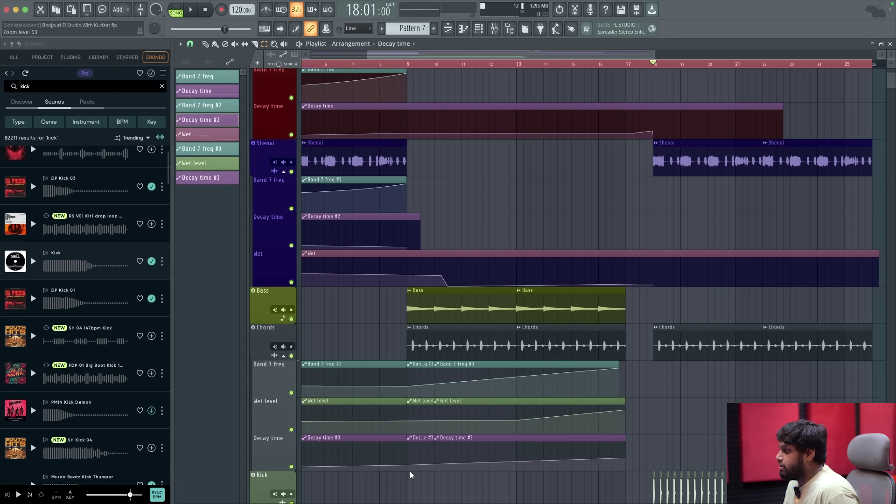
# Slice the Chords track's Wet level and Decay time automation clips one beat after bar 9.
pyautogui.scroll(2, 410, 471)
pyautogui.scroll(4, 409, 462)
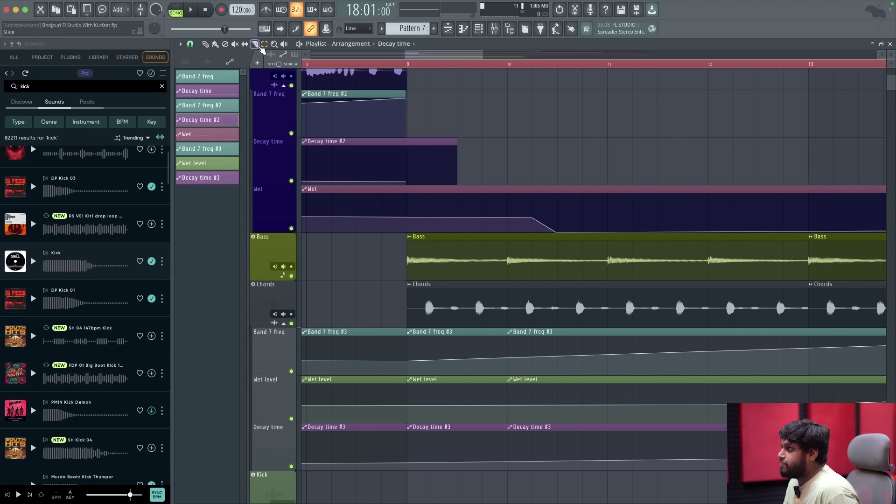
pyautogui.moveTo(434, 406); pyautogui.dragTo(432, 481)
pyautogui.moveTo(441, 435); pyautogui.dragTo(441, 452)
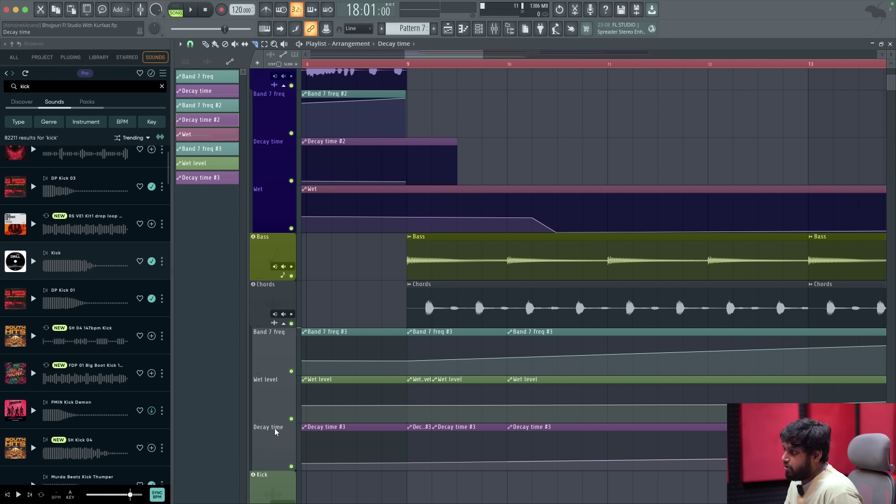
pyautogui.scroll(-2, 411, 289)
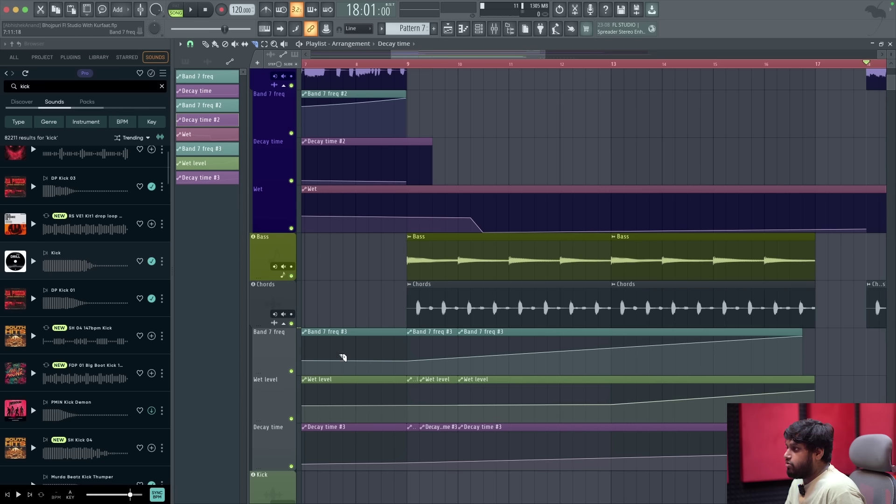
# Copy the one-beat Wet level and Decay time slices from bar 9 to bar 18 and start playback there.
pyautogui.click(267, 46)
pyautogui.moveTo(411, 474); pyautogui.dragTo(419, 377)
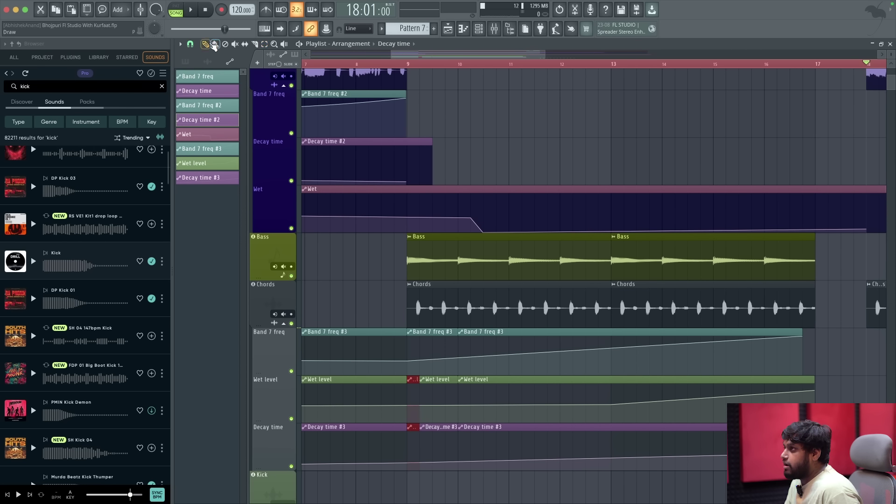
pyautogui.scroll(-1, 398, 354)
pyautogui.moveTo(411, 378); pyautogui.dragTo(807, 377)
pyautogui.press('space')
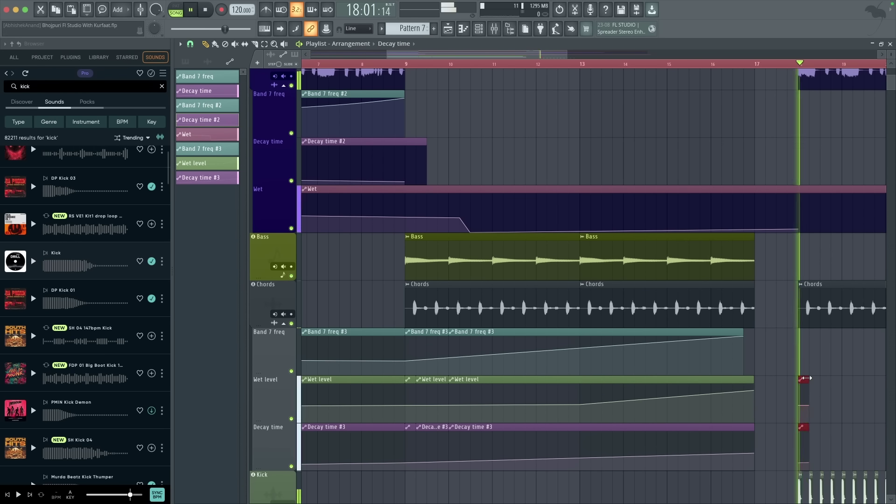
# Select all the kick clips in the bar-18 section, stop playback, and copy them to start at bar 21.
pyautogui.scroll(-3, 560, 361)
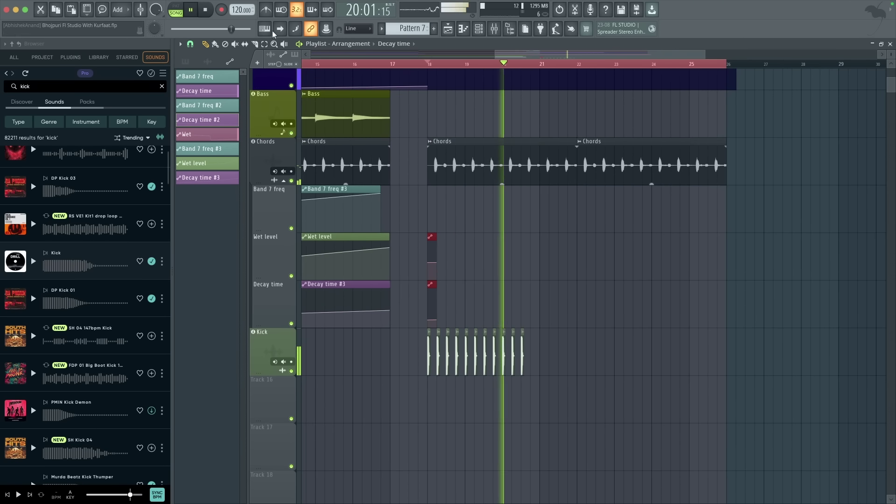
pyautogui.moveTo(631, 376); pyautogui.dragTo(431, 382)
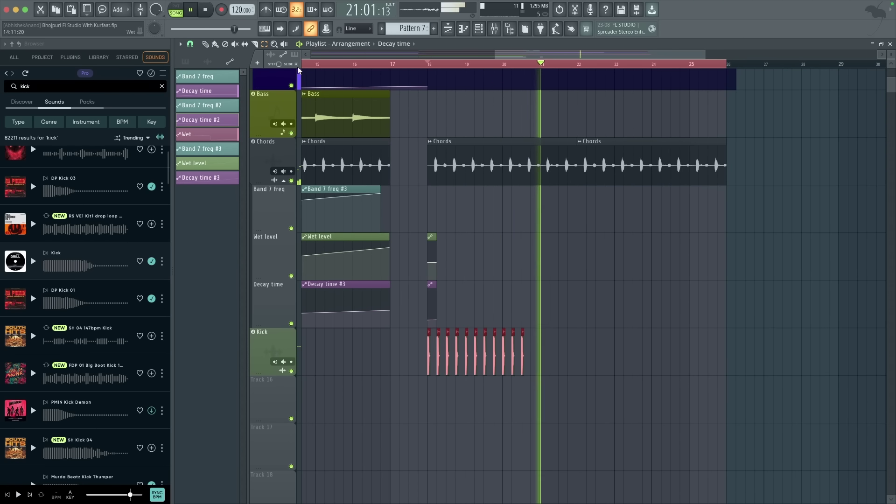
pyautogui.press('space')
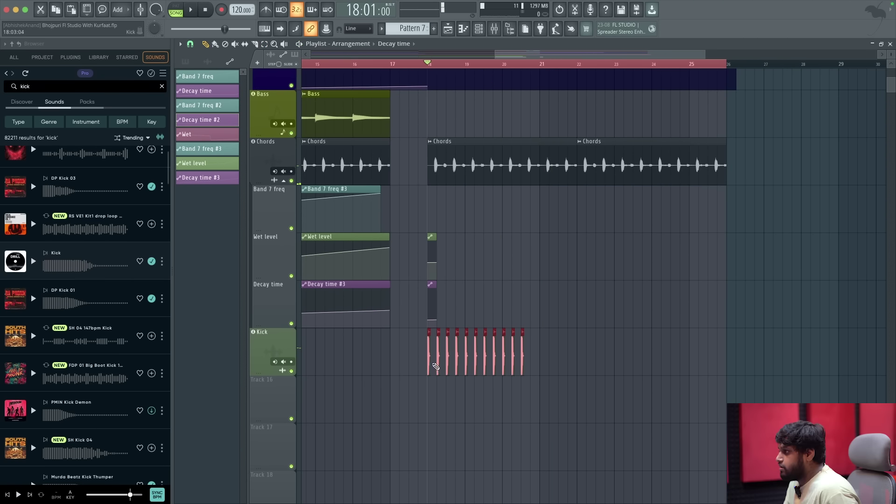
pyautogui.moveTo(465, 359); pyautogui.dragTo(544, 359)
# Fill the kick gap before bar 21, continue the one-per-beat kicks up to bar 26, and audition the section.
pyautogui.scroll(3, 532, 367)
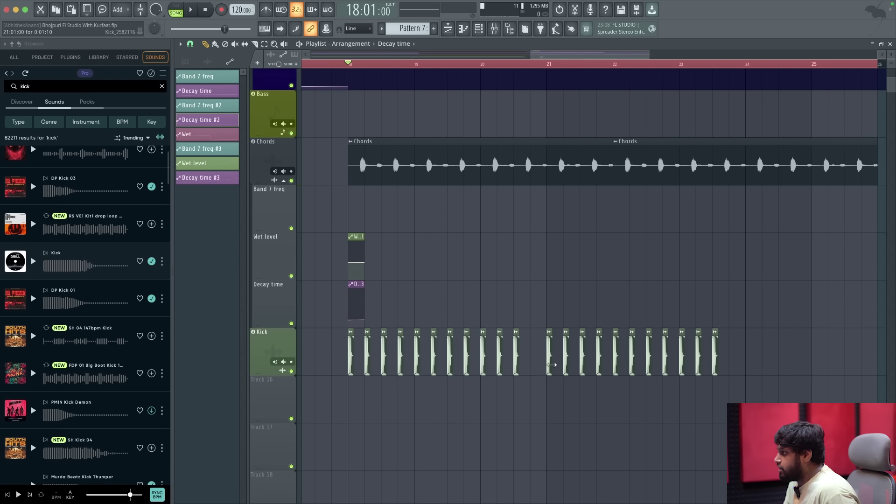
pyautogui.click(550, 364)
pyautogui.click(734, 354)
pyautogui.click(765, 357)
pyautogui.click(783, 361)
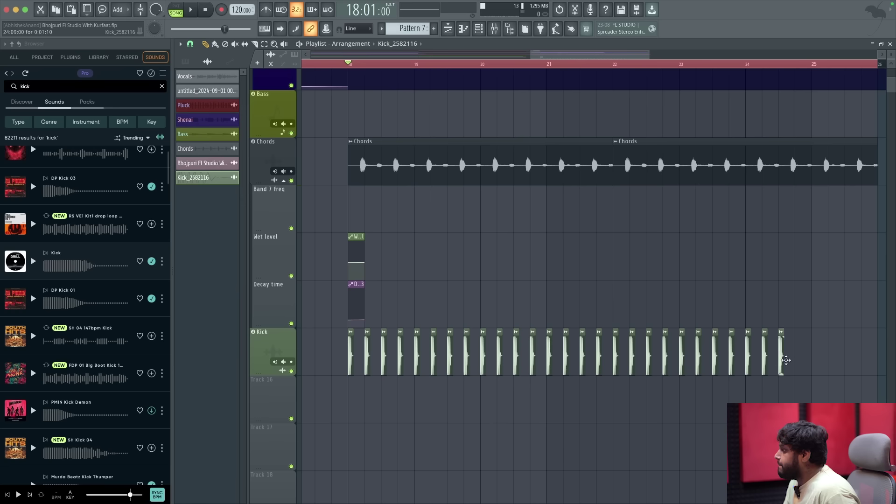
pyautogui.click(849, 358)
pyautogui.press('space')
pyautogui.scroll(-4, 765, 369)
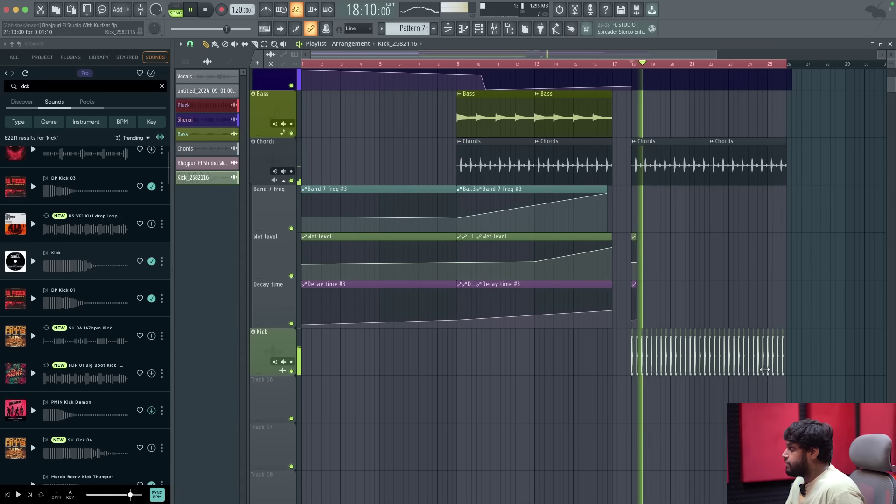
pyautogui.scroll(3, 604, 316)
pyautogui.scroll(2, 615, 308)
pyautogui.scroll(-2, 614, 308)
pyautogui.press('space')
# Show all channels in the Channel rack and select the Bass pattern.
pyautogui.click(461, 95)
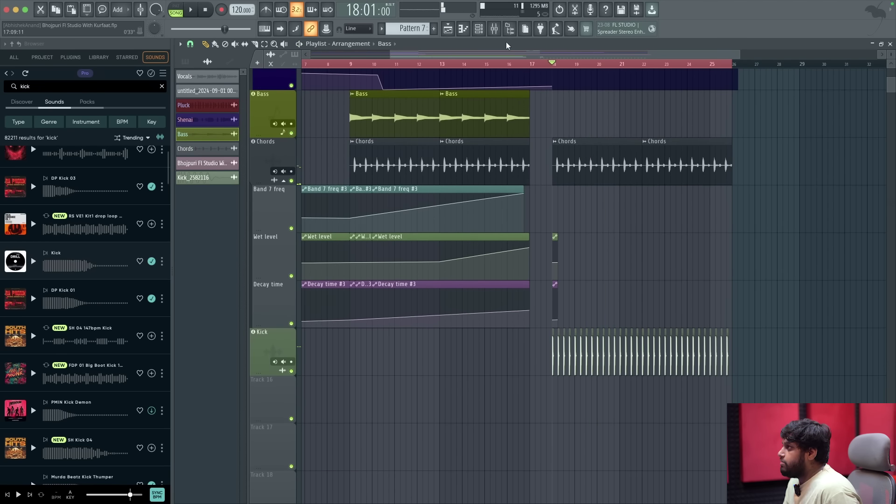
pyautogui.click(478, 28)
pyautogui.scroll(-1, 400, 26)
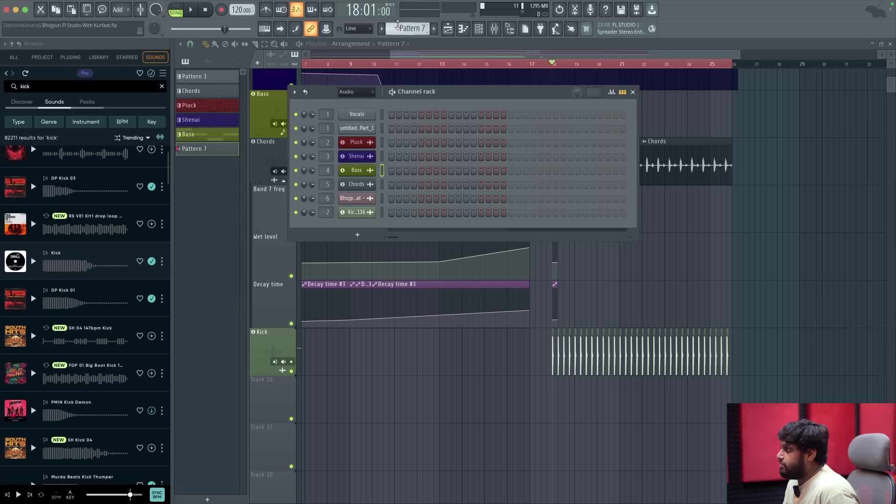
pyautogui.click(382, 29)
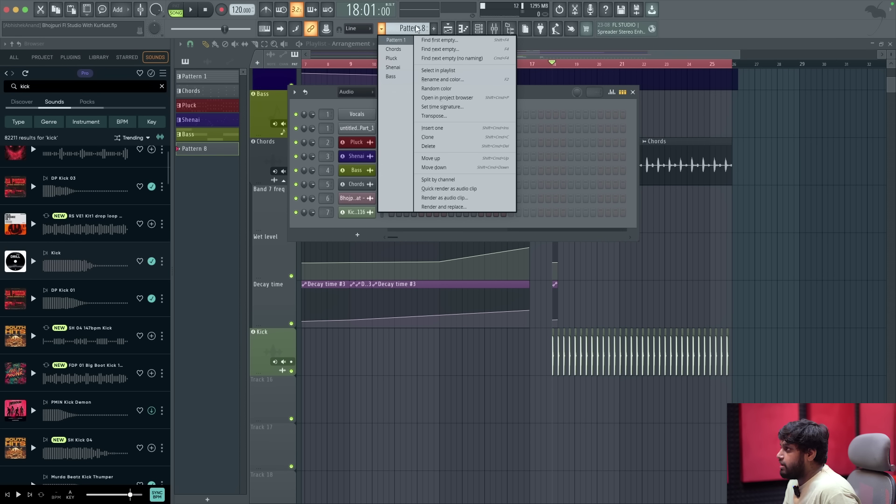
pyautogui.click(391, 54)
pyautogui.click(365, 98)
pyautogui.click(362, 102)
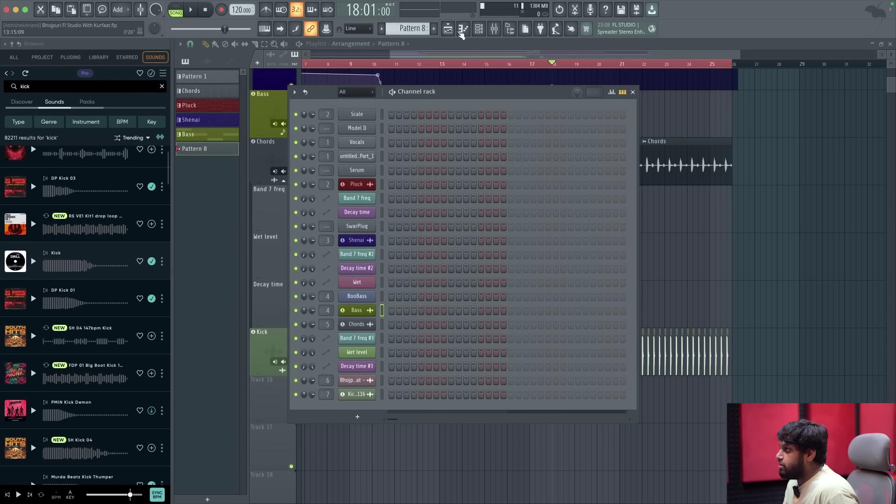
pyautogui.scroll(-1, 427, 29)
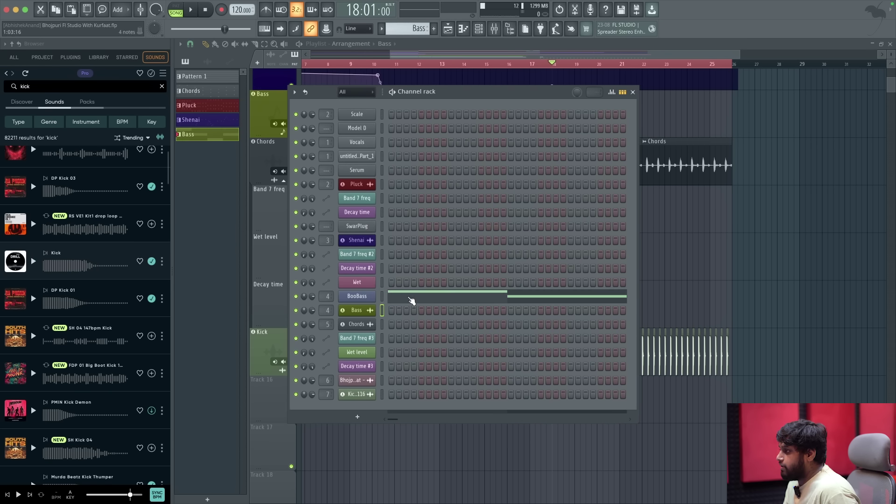
# Rework the Bass pattern's long BooBass notes into short syncopated notes, four per bar, and return to the playlist.
pyautogui.click(410, 300)
pyautogui.hotkey('ctrl', 'a')
pyautogui.moveTo(309, 283); pyautogui.dragTo(474, 280)
pyautogui.scroll(2, 208, 286)
pyautogui.scroll(1, 206, 286)
pyautogui.hotkey('ctrl', 'a')
pyautogui.scroll(-3, 452, 279)
pyautogui.press('F5')
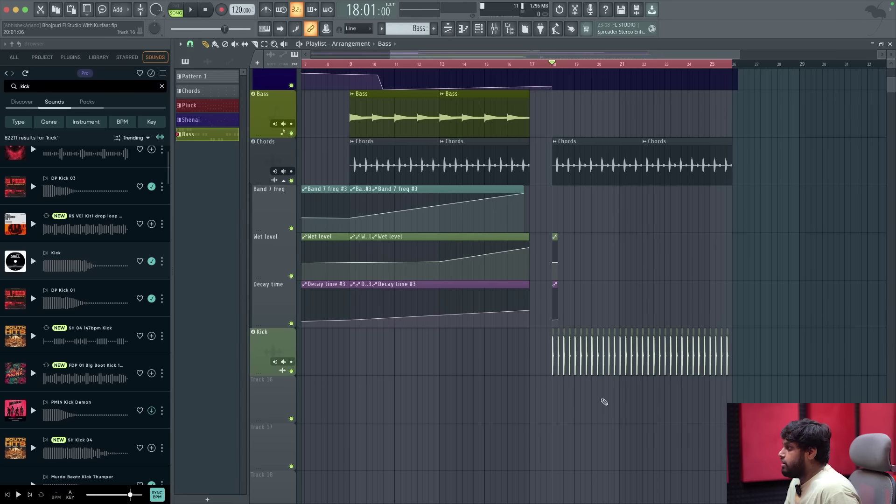
# Place four-bar Bass pattern clips on the Bass track at bars 18 and 22.
pyautogui.scroll(2, 526, 350)
pyautogui.scroll(3, 579, 234)
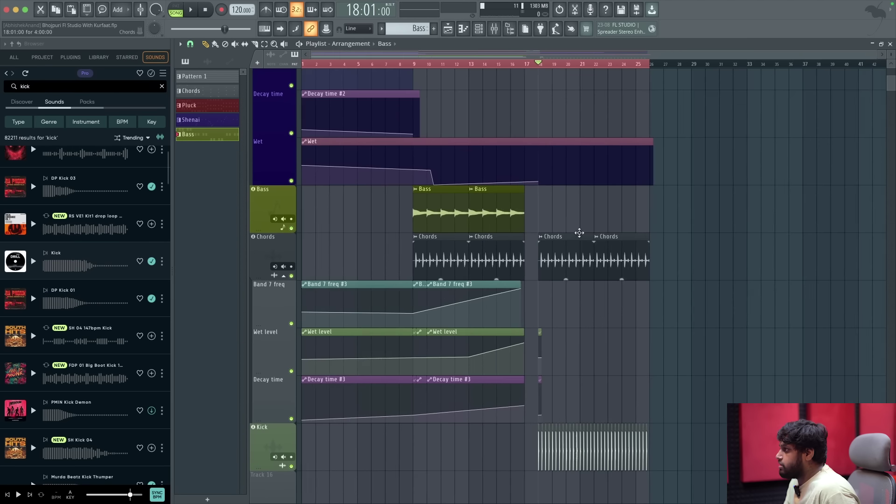
pyautogui.click(542, 220)
pyautogui.click(684, 209)
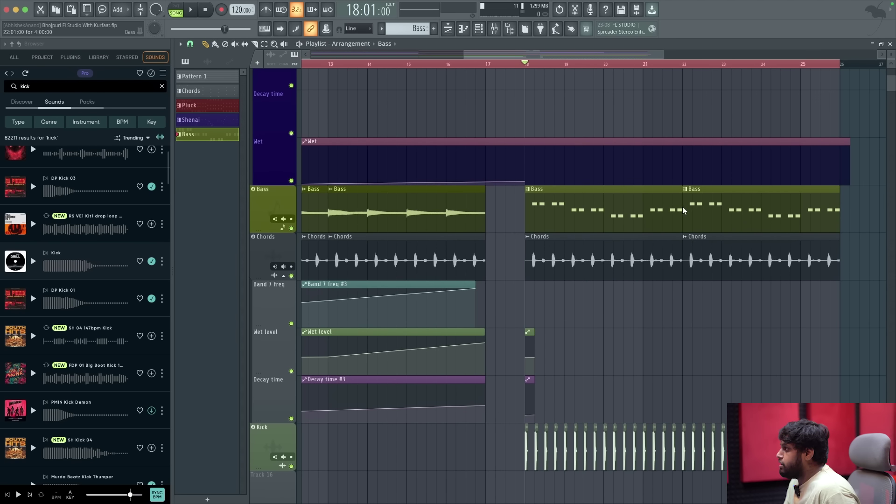
# Play the transition into bar 18 and inspect the Bass track's level in the mixer.
pyautogui.scroll(-1, 546, 209)
pyautogui.scroll(-2, 569, 201)
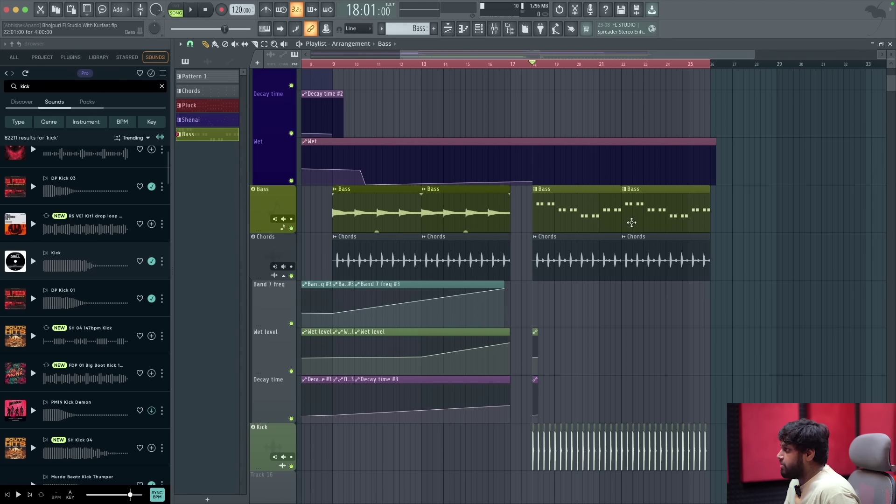
pyautogui.click(510, 65)
pyautogui.press('space')
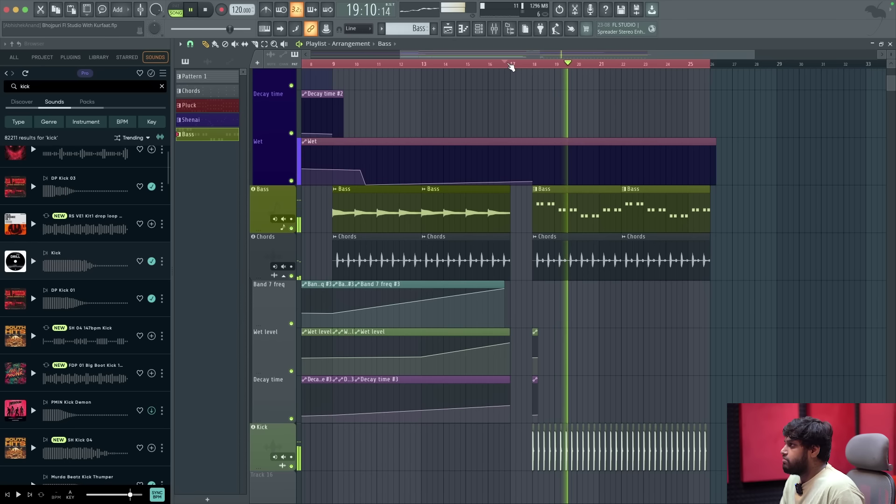
pyautogui.click(480, 29)
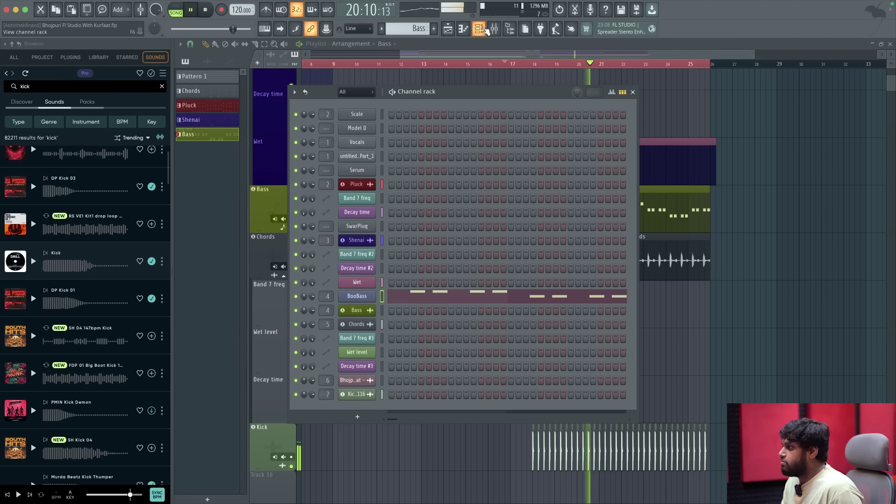
pyautogui.click(485, 29)
pyautogui.click(494, 29)
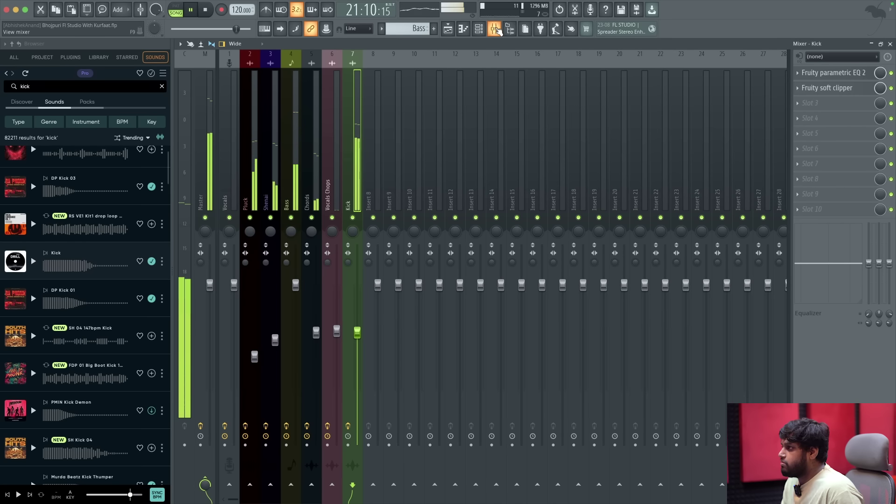
pyautogui.click(292, 152)
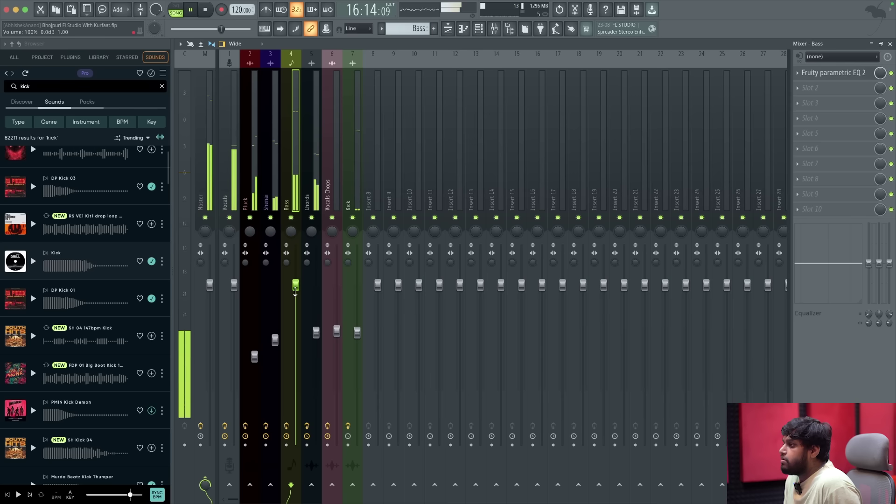
pyautogui.press('space')
# Return to the playlist and move the song position to bar 18.
pyautogui.click(449, 29)
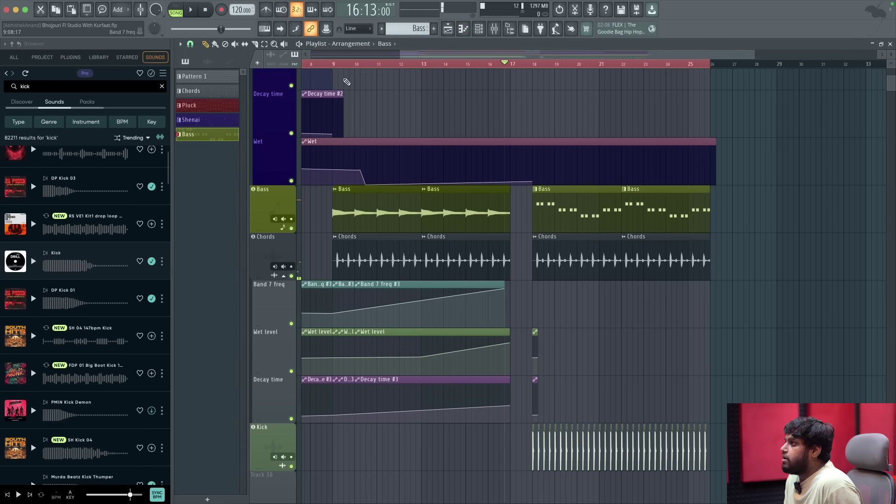
pyautogui.click(335, 66)
pyautogui.moveTo(526, 64); pyautogui.dragTo(535, 66)
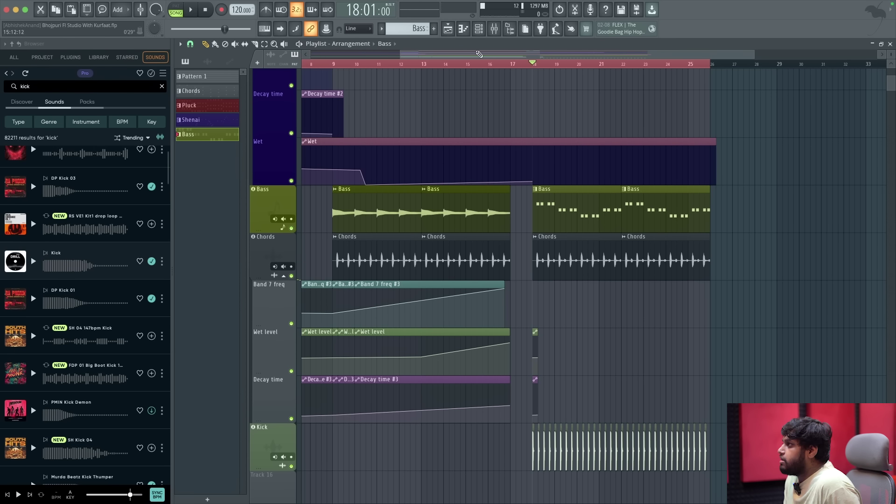
# Lower the BooBass channel volume to about 47% while playing from bar 18, and close the channel rack.
pyautogui.click(478, 29)
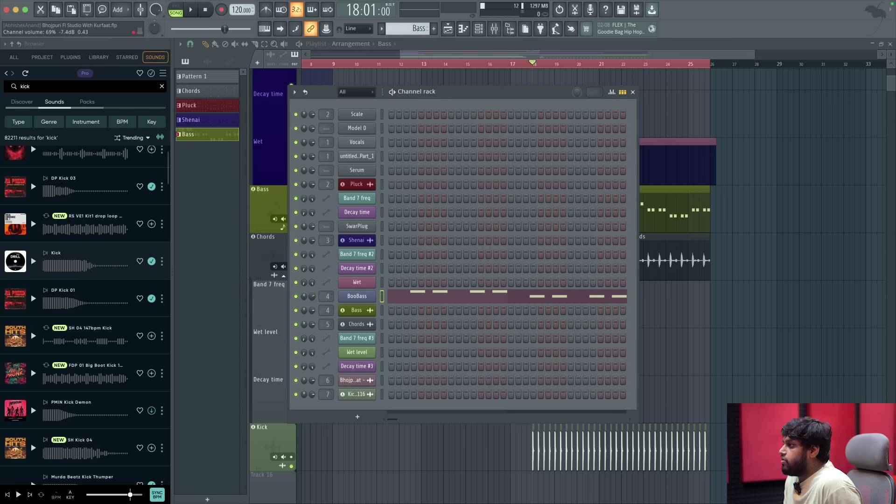
pyautogui.press('space')
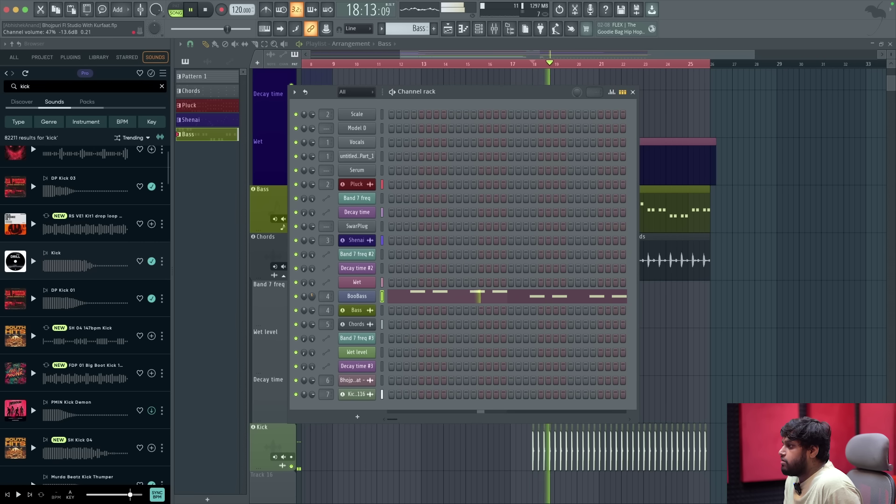
pyautogui.click(633, 92)
# Replay the arrangement from bar 15 to review the lead-in to the bar-18 section.
pyautogui.click(476, 65)
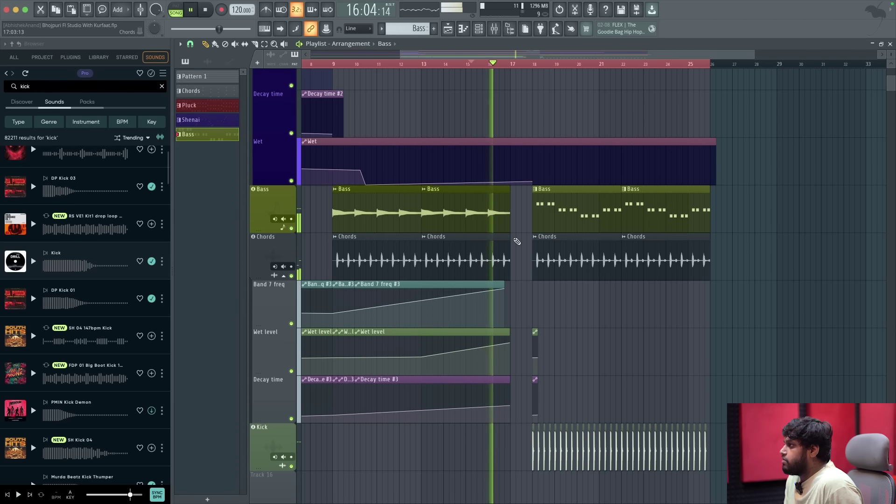
pyautogui.scroll(2, 517, 241)
pyautogui.scroll(-3, 518, 233)
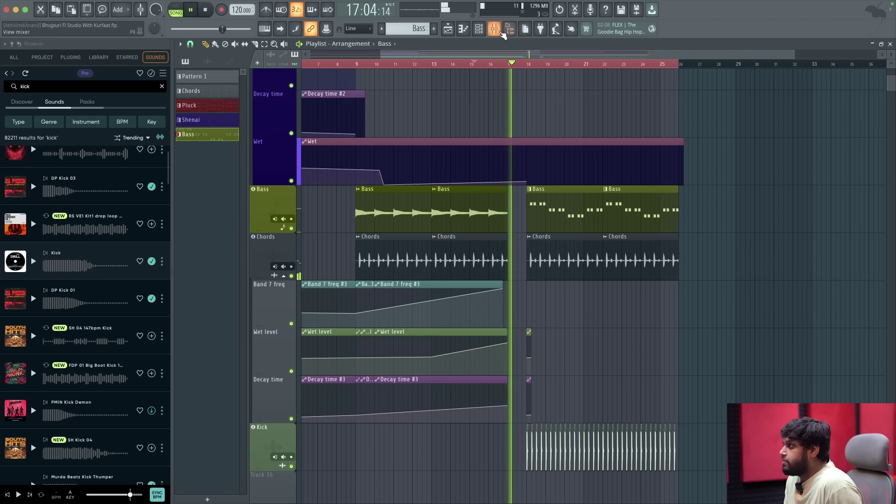
# Lower the compressor threshold of the Vocals Chops track's Fruity Limiter to about -26.4 dB.
pyautogui.click(495, 29)
pyautogui.click(337, 203)
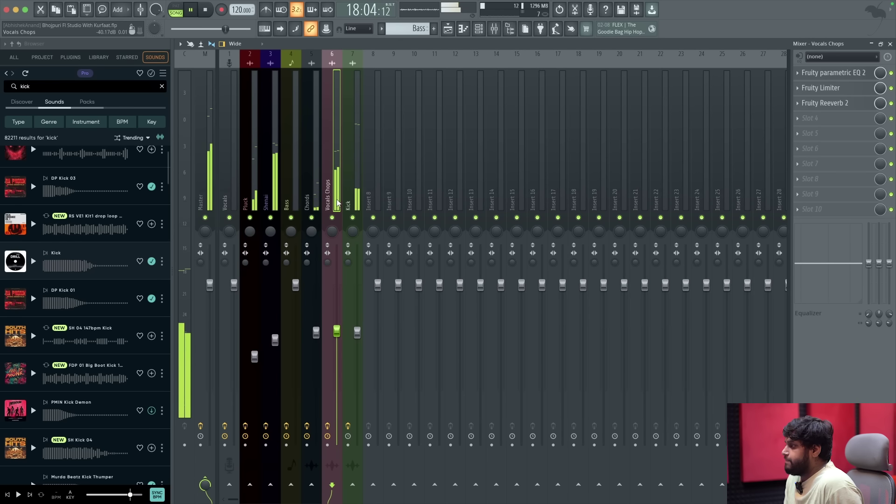
pyautogui.press('space')
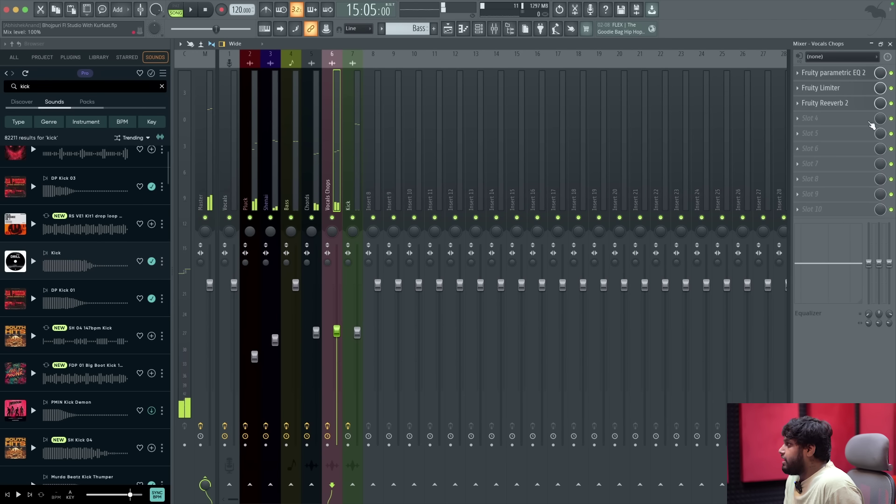
pyautogui.click(856, 93)
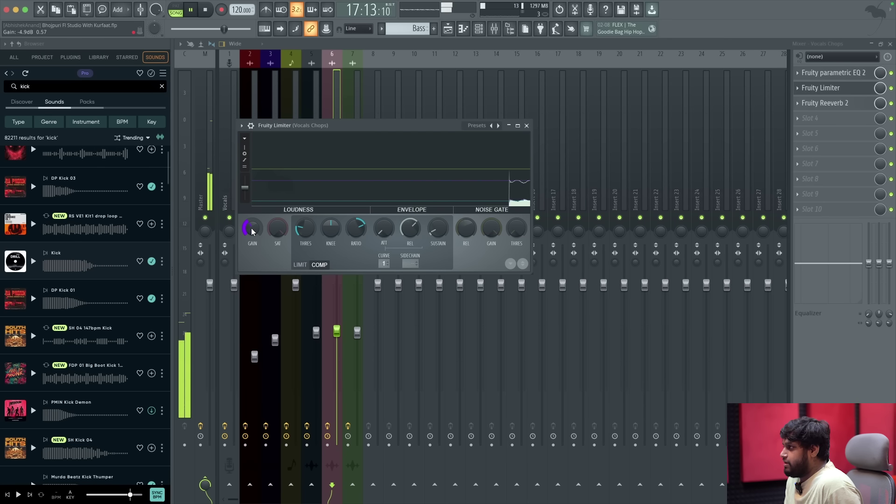
pyautogui.moveTo(305, 228); pyautogui.dragTo(305, 233)
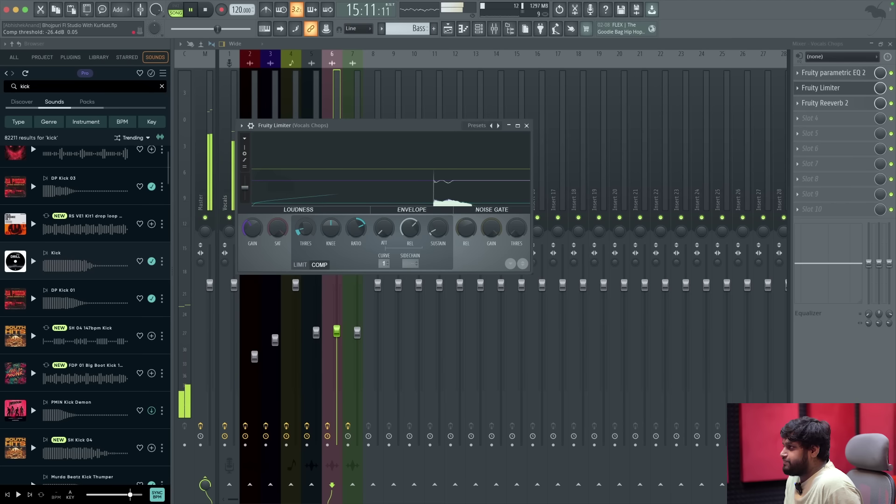
pyautogui.click(527, 125)
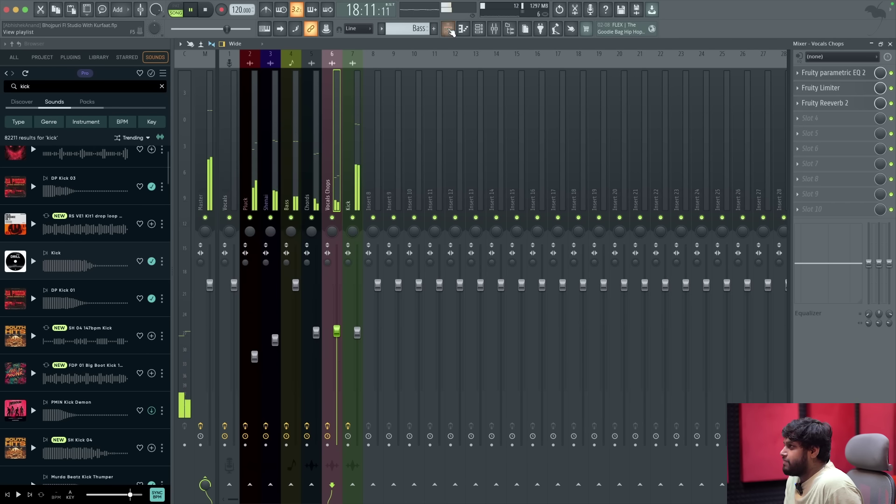
# Review the bar-18 section across all playlist tracks during playback, and return the song position to bar 18.
pyautogui.click(448, 28)
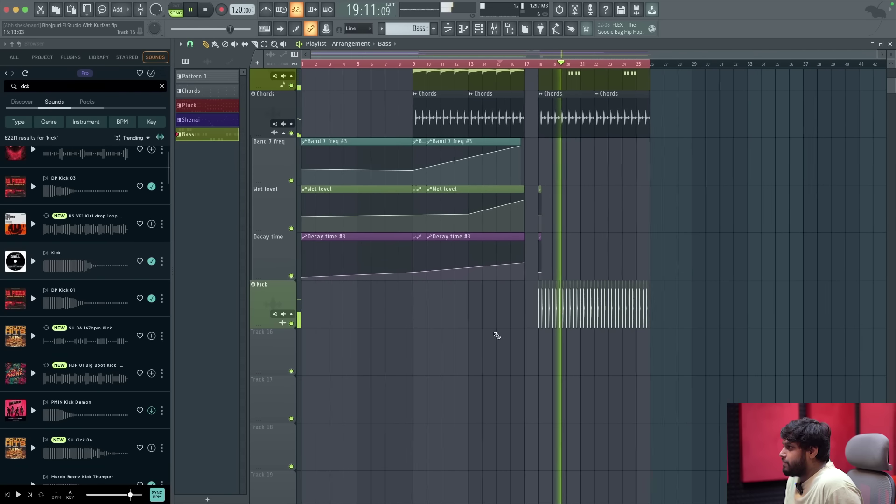
pyautogui.hscroll(4, 624, 336)
pyautogui.scroll(5, 526, 297)
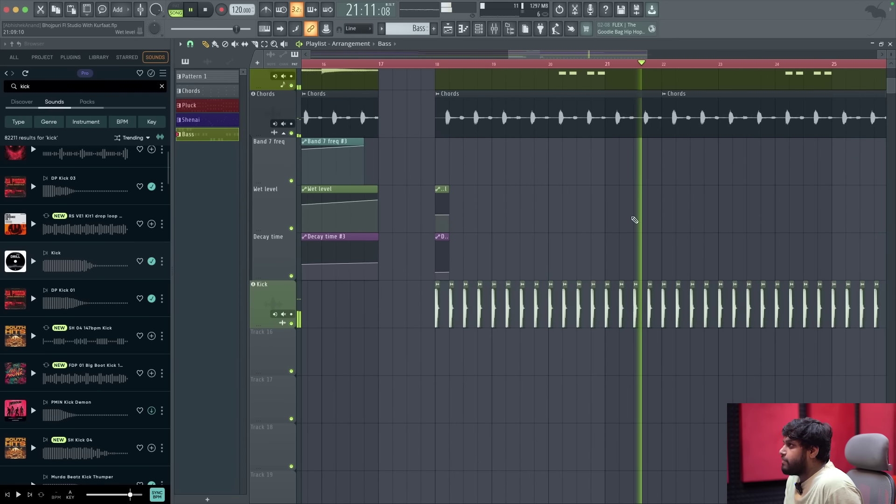
pyautogui.scroll(-1, 462, 152)
pyautogui.scroll(-3, 466, 159)
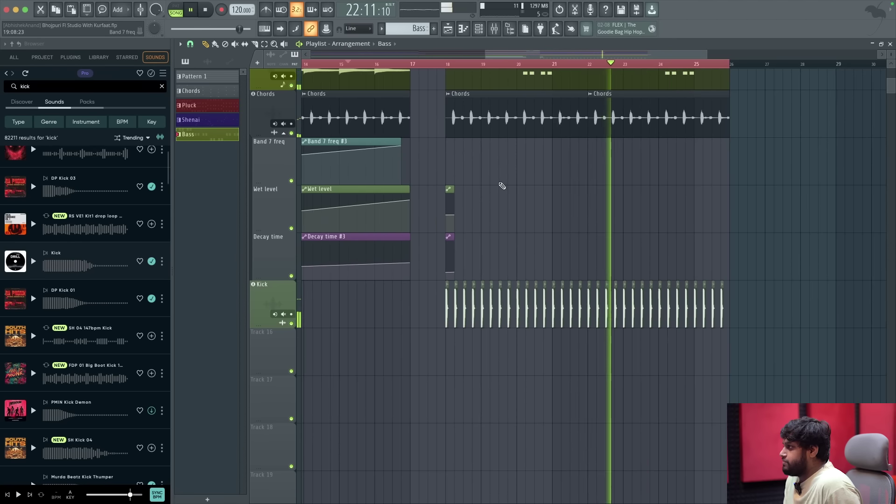
pyautogui.click(271, 47)
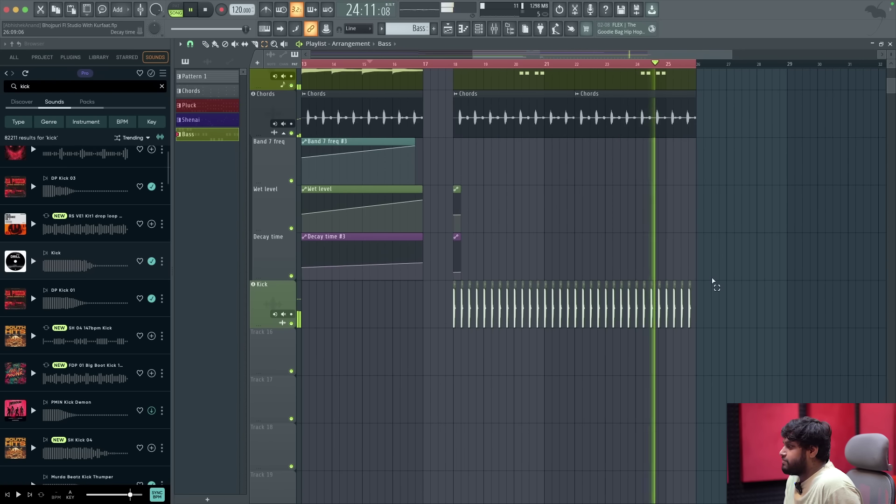
pyautogui.scroll(3, 705, 278)
pyautogui.scroll(4, 550, 221)
pyautogui.scroll(-8, 552, 219)
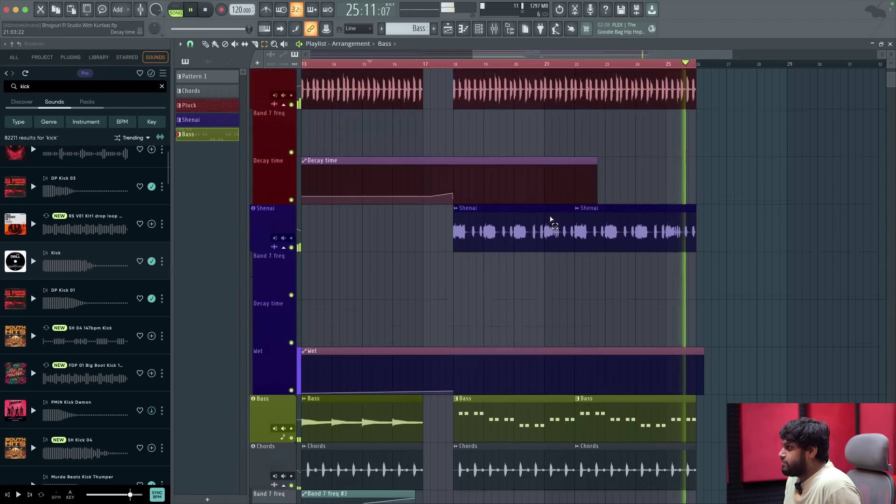
pyautogui.press('space')
pyautogui.scroll(1, 436, 228)
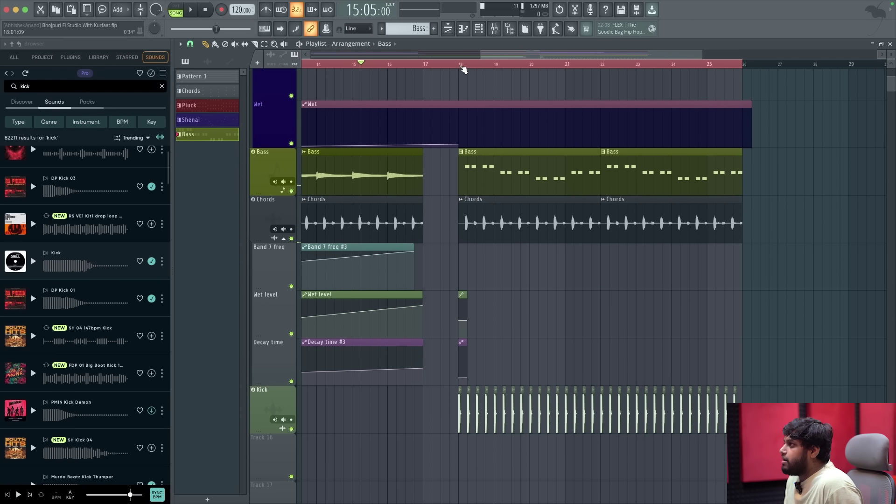
pyautogui.scroll(-1, 462, 318)
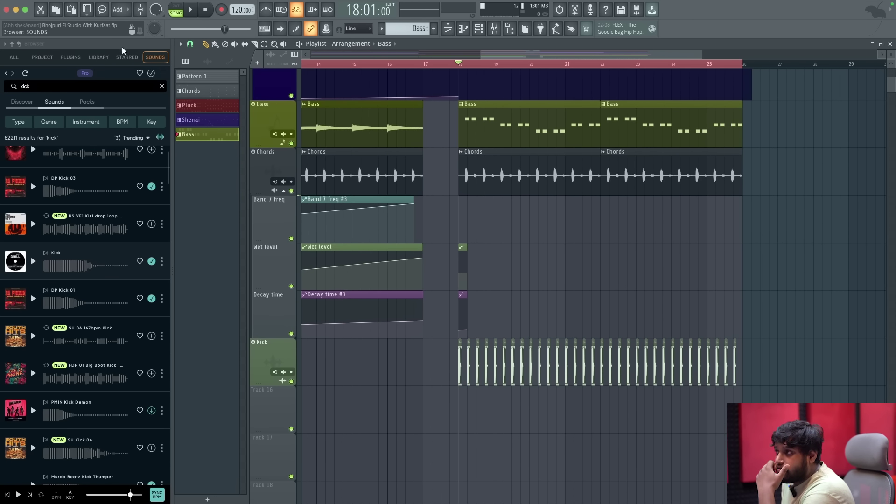
# Search the online sound library for "shakers" instead of kicks.
pyautogui.click(160, 84)
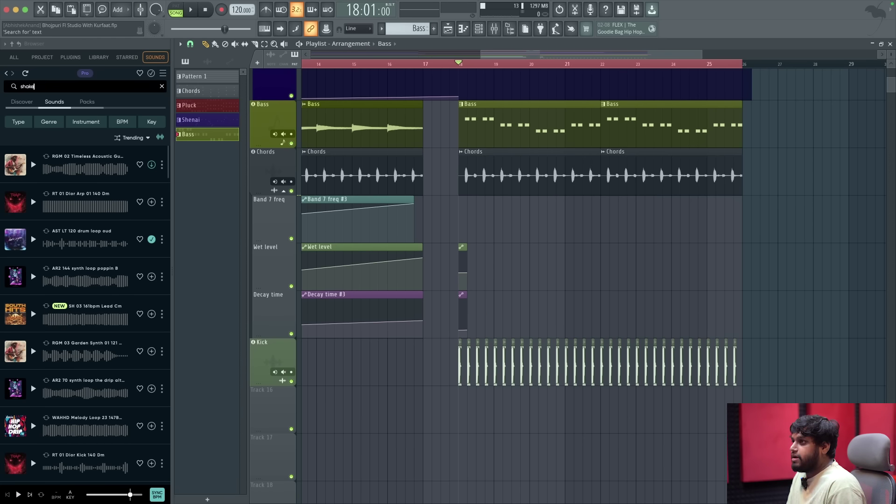
pyautogui.write('shakers')
pyautogui.press('Return')
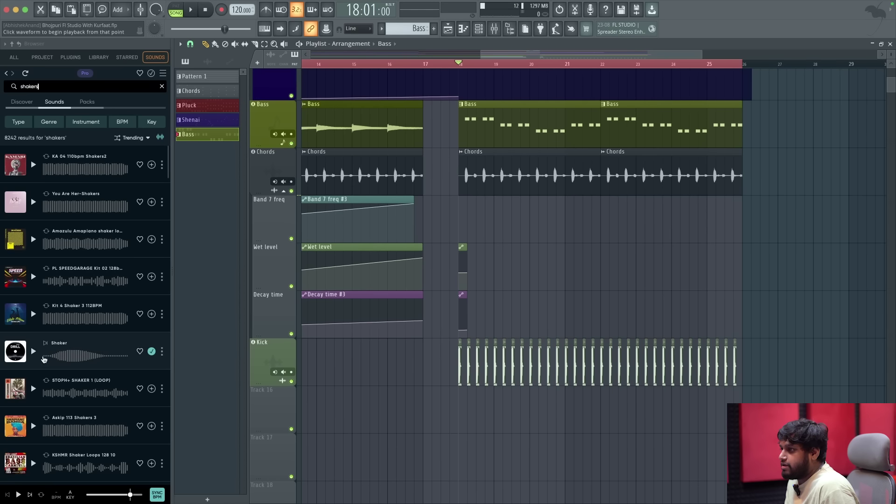
# Add the Shaker sample to Track 16, adjust the playlist snap, and position the clip between the first two kicks of bar 22.
pyautogui.moveTo(348, 365); pyautogui.dragTo(597, 423)
pyautogui.scroll(4, 598, 422)
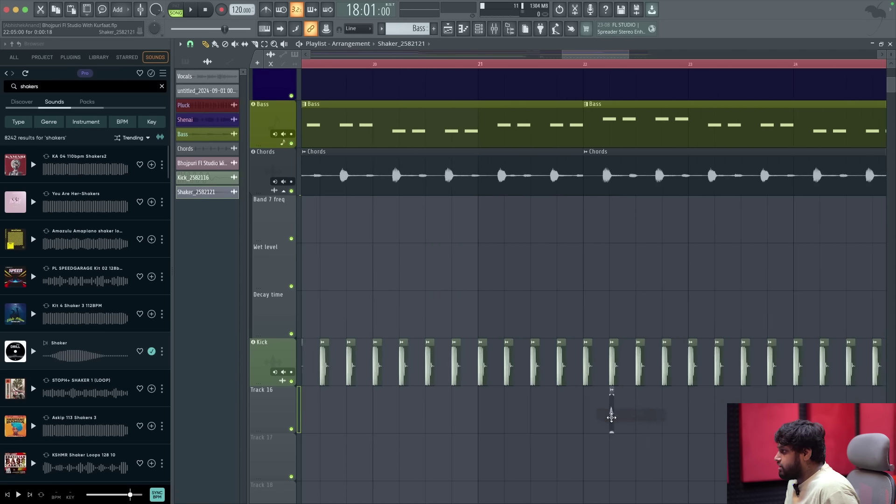
pyautogui.scroll(-2, 595, 404)
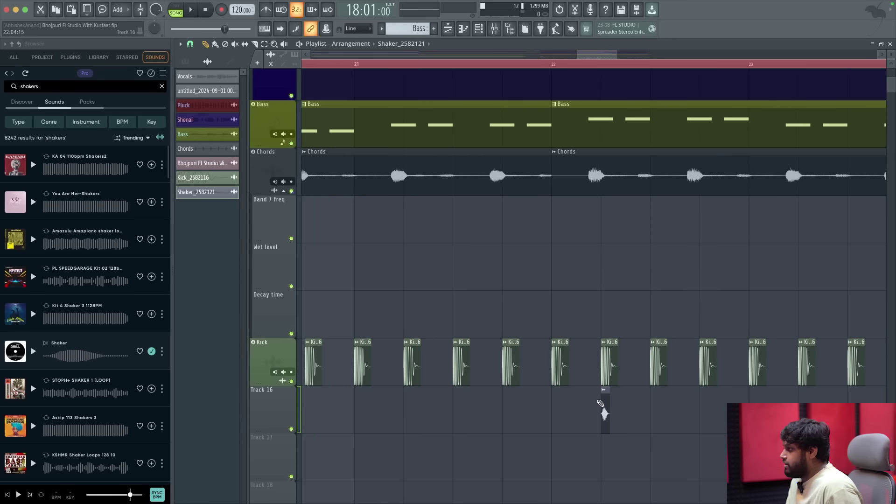
pyautogui.click(190, 44)
pyautogui.click(208, 134)
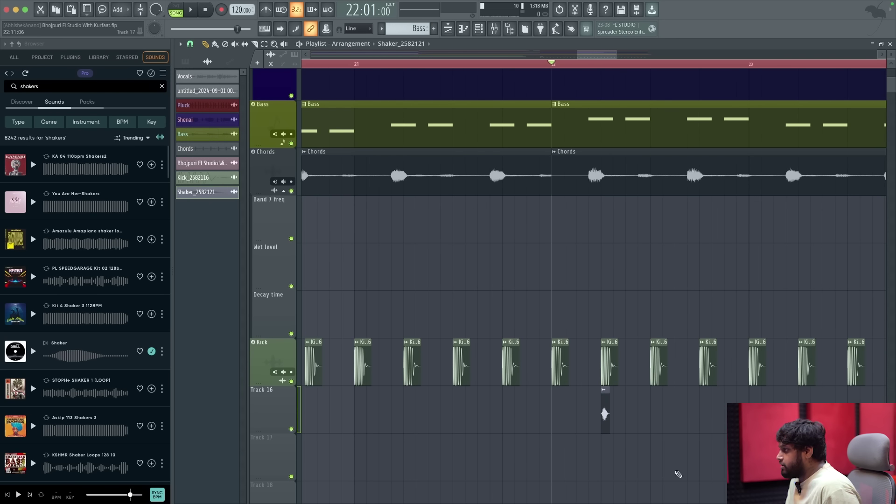
pyautogui.moveTo(604, 423); pyautogui.dragTo(582, 425)
# Repeat the shaker clip on Track 16 midway between successive kicks through the end of bar 23.
pyautogui.click(629, 415)
pyautogui.click(679, 422)
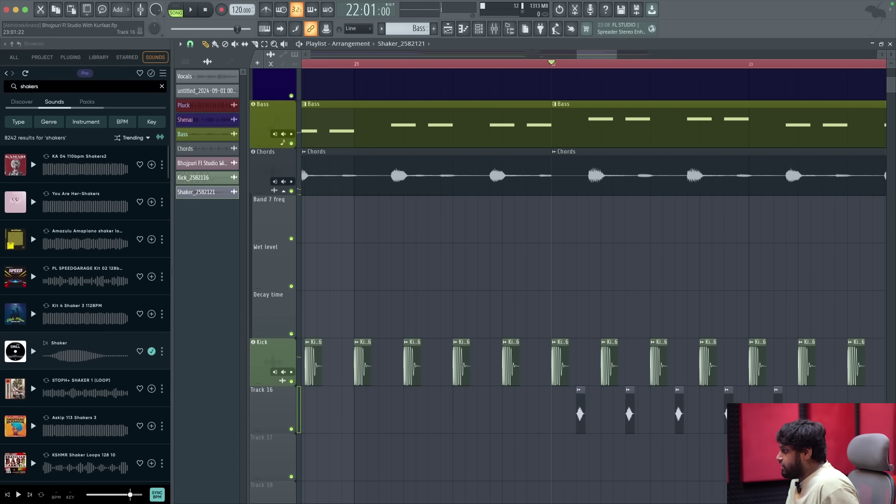
pyautogui.scroll(-3, 720, 432)
pyautogui.scroll(3, 720, 432)
pyautogui.click(826, 415)
pyautogui.scroll(-3, 720, 431)
pyautogui.scroll(-2, 720, 432)
pyautogui.scroll(5, 700, 425)
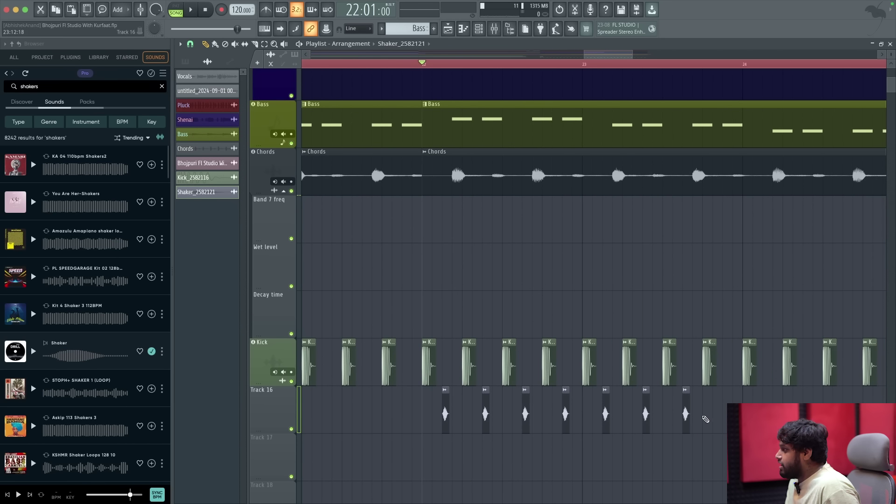
pyautogui.click(725, 416)
# Continue the off-beat shaker clips on Track 16 through bars 24 and 25.
pyautogui.scroll(-1, 755, 417)
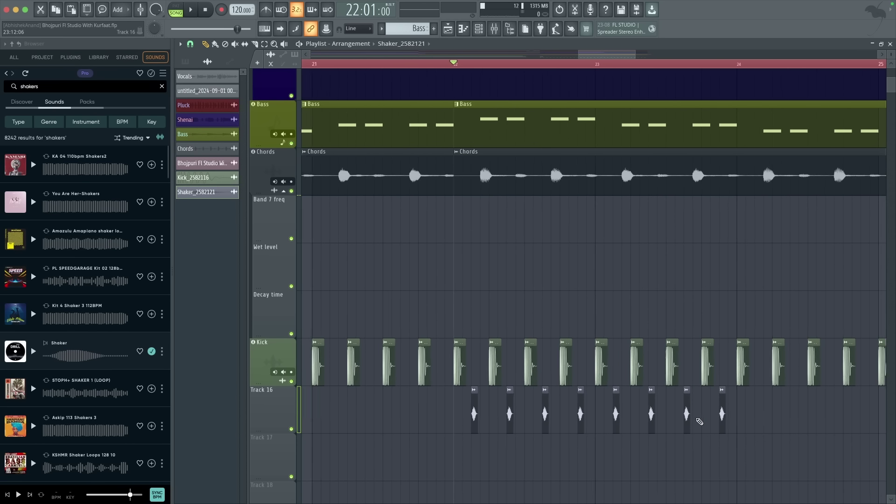
pyautogui.click(821, 413)
pyautogui.scroll(-2, 793, 415)
pyautogui.scroll(4, 700, 414)
pyautogui.scroll(-2, 738, 415)
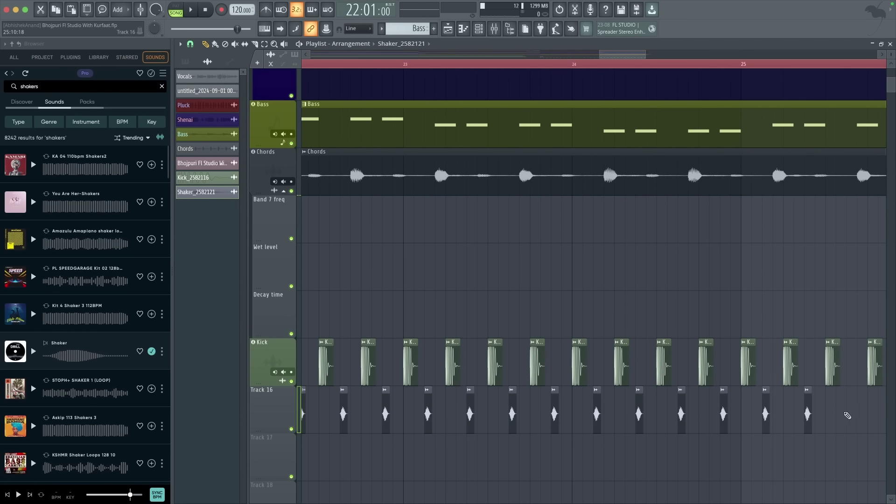
pyautogui.scroll(-2, 728, 411)
pyautogui.click(816, 414)
# Examine the audio clip settings of the first shaker clip in bar 22.
pyautogui.scroll(1, 814, 415)
pyautogui.scroll(3, 801, 421)
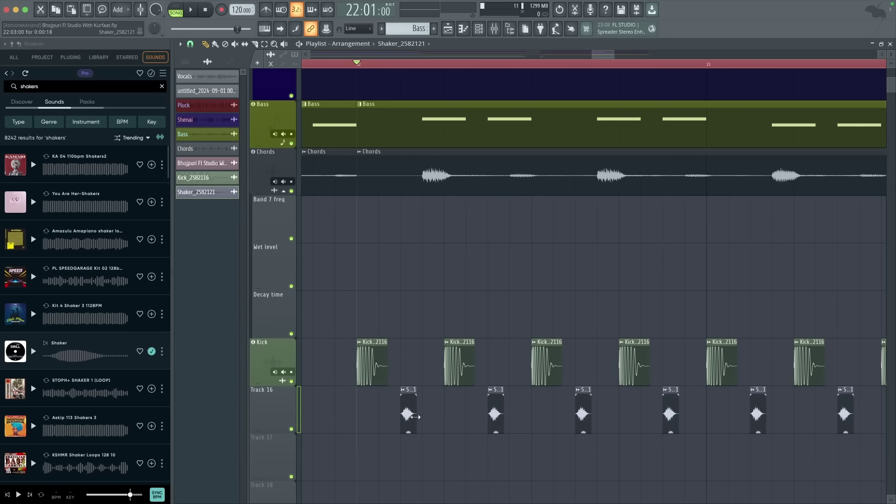
pyautogui.doubleClick(408, 414)
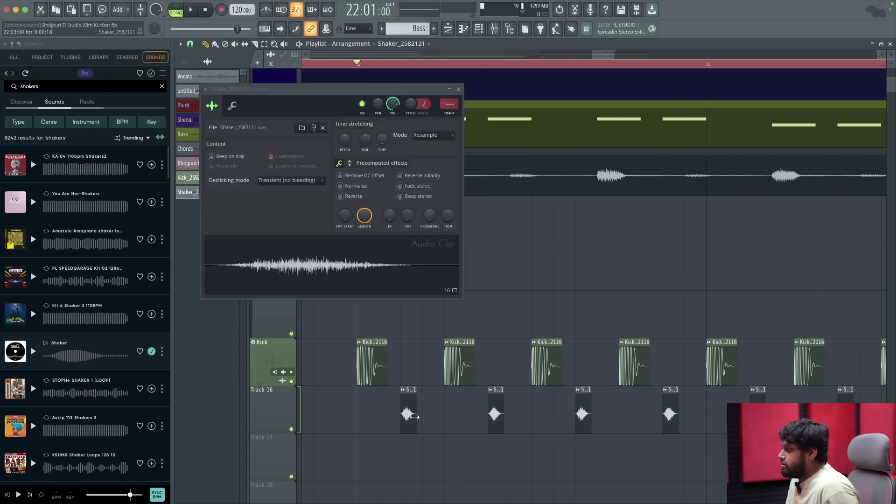
pyautogui.click(458, 89)
# Make Track 16 an audio track linked to mixer Insert 8, named after the shaker clip and coloured purple.
pyautogui.rightClick(266, 396)
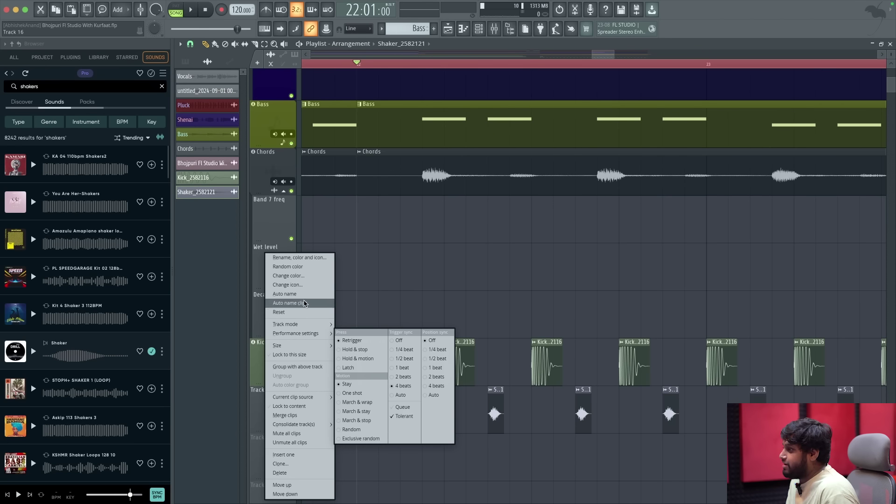
pyautogui.moveTo(318, 349)
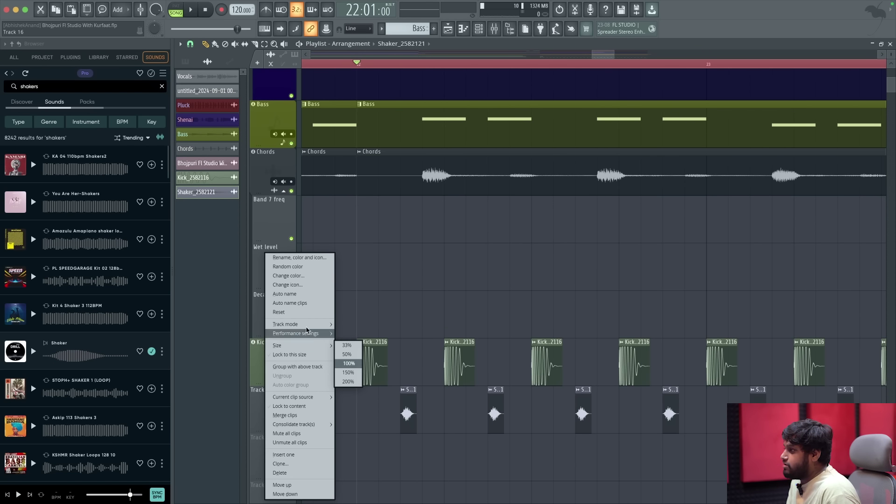
pyautogui.moveTo(298, 323)
pyautogui.moveTo(360, 333)
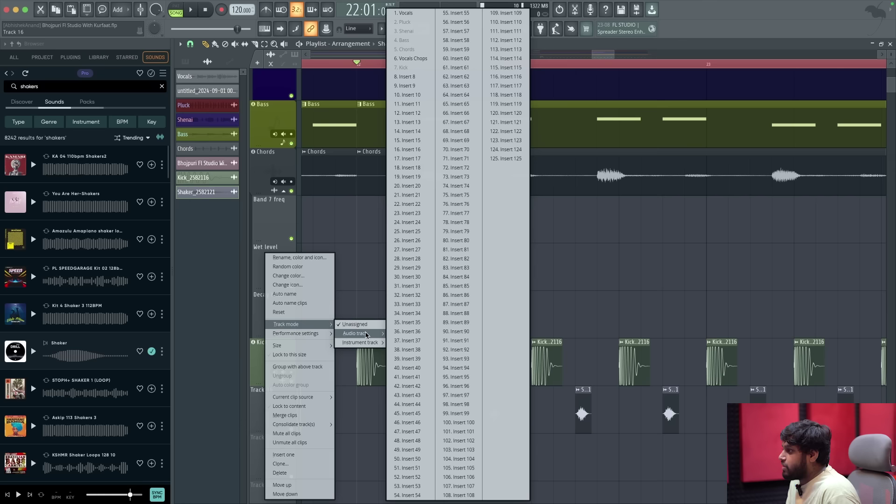
pyautogui.click(415, 77)
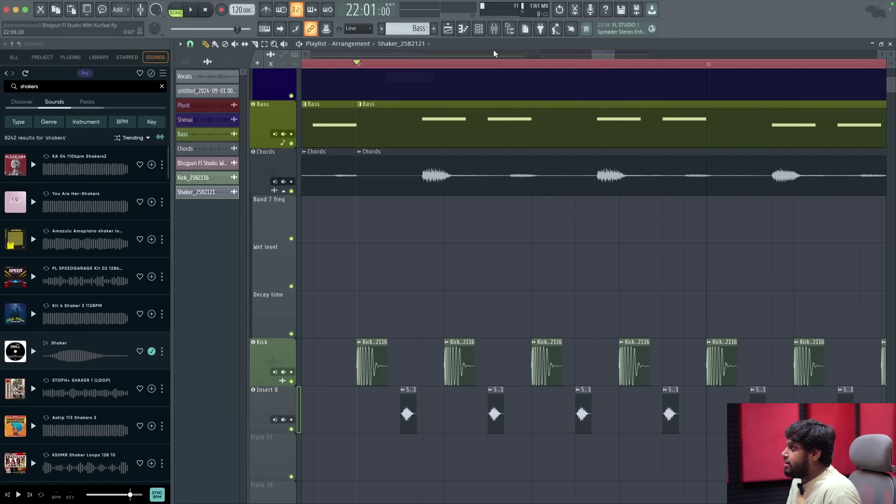
pyautogui.rightClick(264, 401)
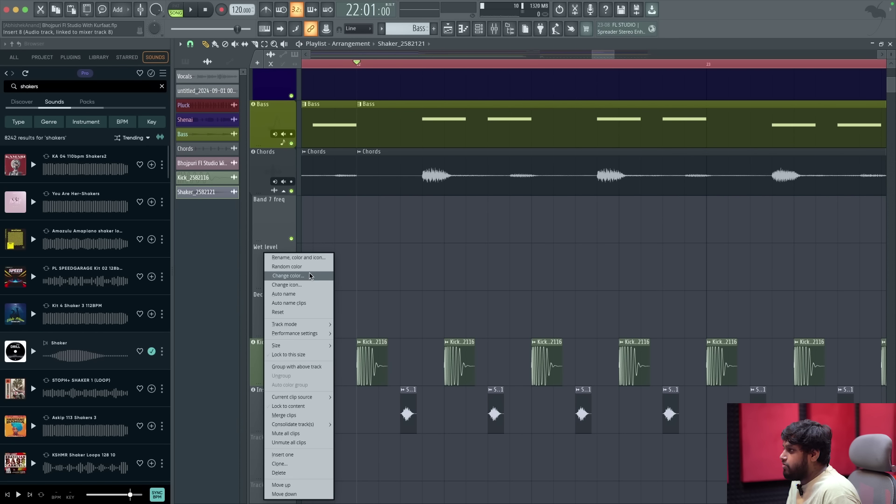
pyautogui.click(310, 276)
# Lower the shaker's mixer volume to about 47% (-13.6 dB) and audition the track soloed.
pyautogui.click(494, 28)
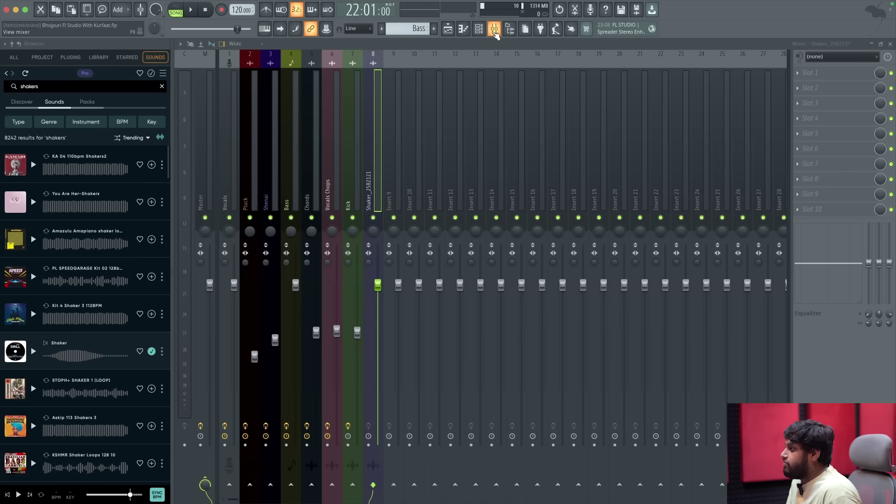
pyautogui.moveTo(378, 366); pyautogui.dragTo(378, 369)
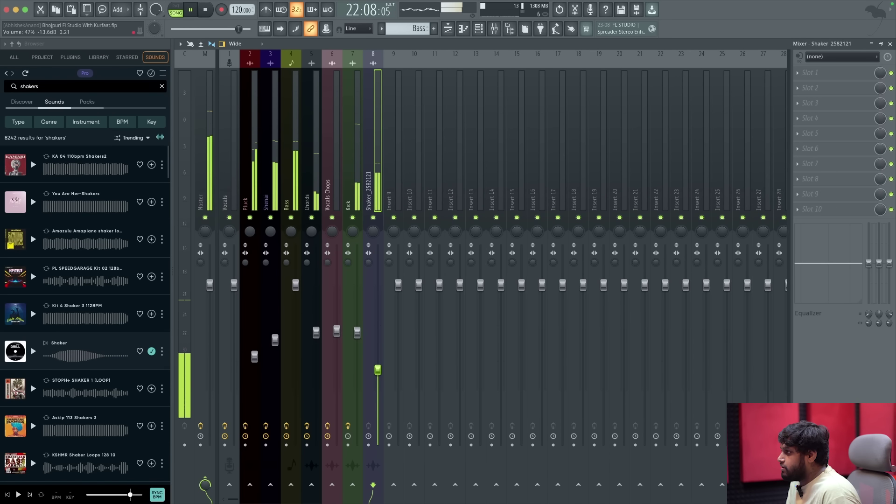
pyautogui.press('space')
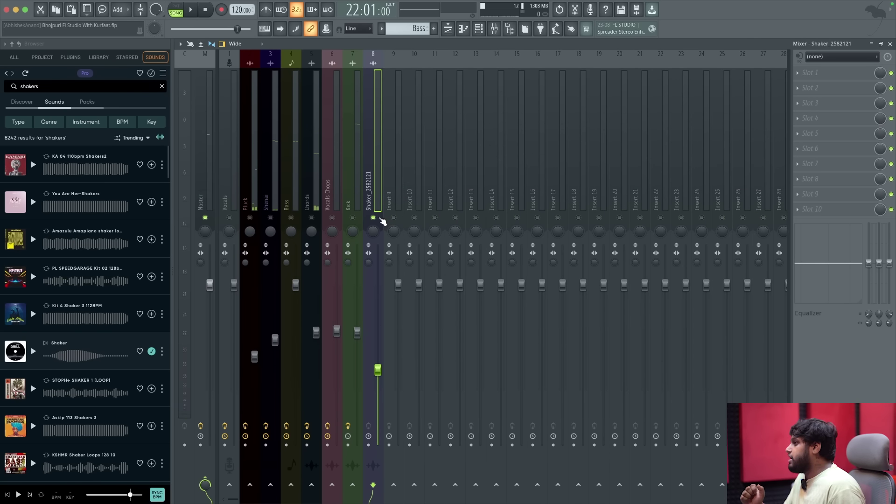
pyautogui.press('space')
pyautogui.press('space')
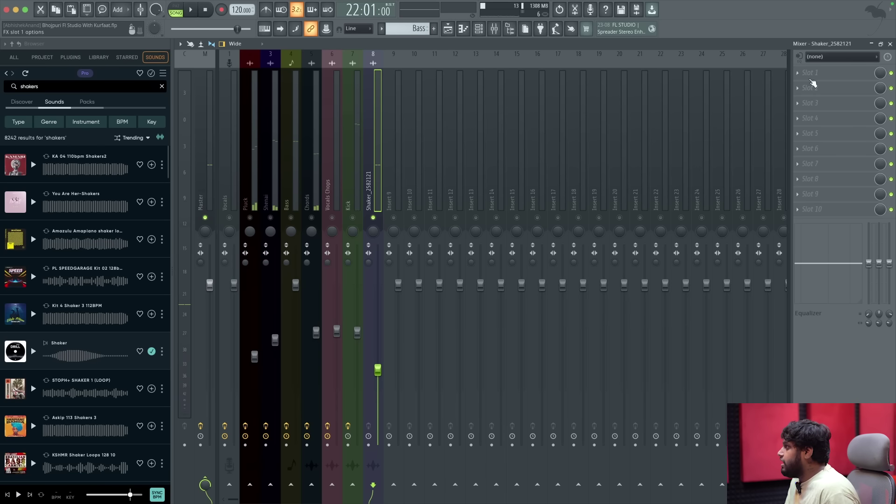
# Load Fruity PanOMatic into the first effect slot of the shaker's mixer track.
pyautogui.click(813, 84)
pyautogui.click(651, 26)
pyautogui.write('pa')
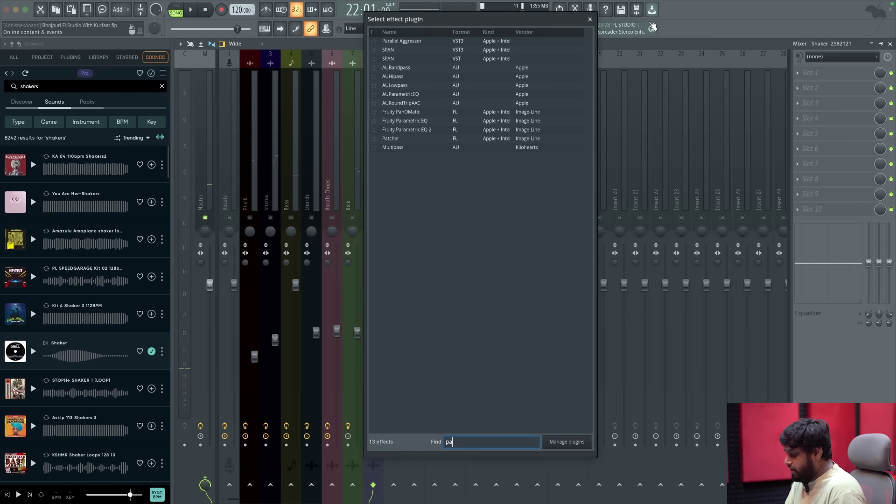
pyautogui.write('no')
pyautogui.doubleClick(497, 40)
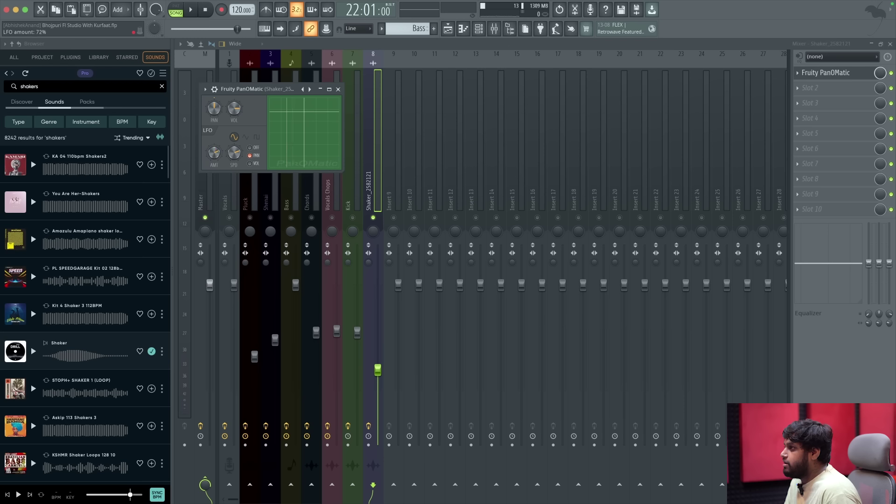
# Set PanOMatic's LFO amount to about 72% and audition the panned shaker.
pyautogui.press('space')
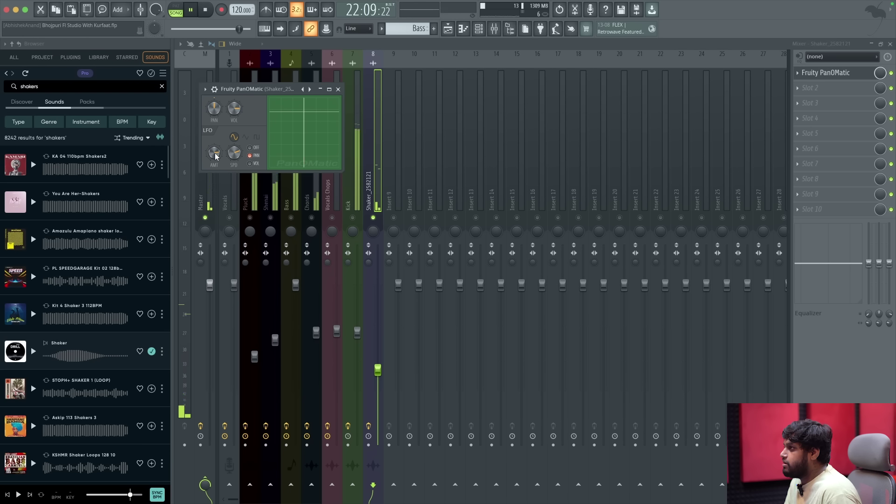
pyautogui.click(338, 89)
pyautogui.press('space')
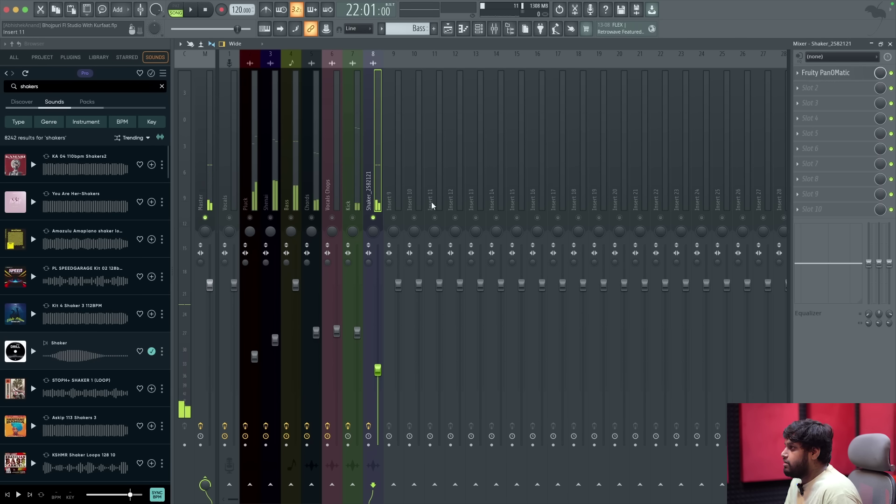
# Set PanOMatic's LFO speed to about 85% and audition the soloed shaker again.
pyautogui.click(825, 73)
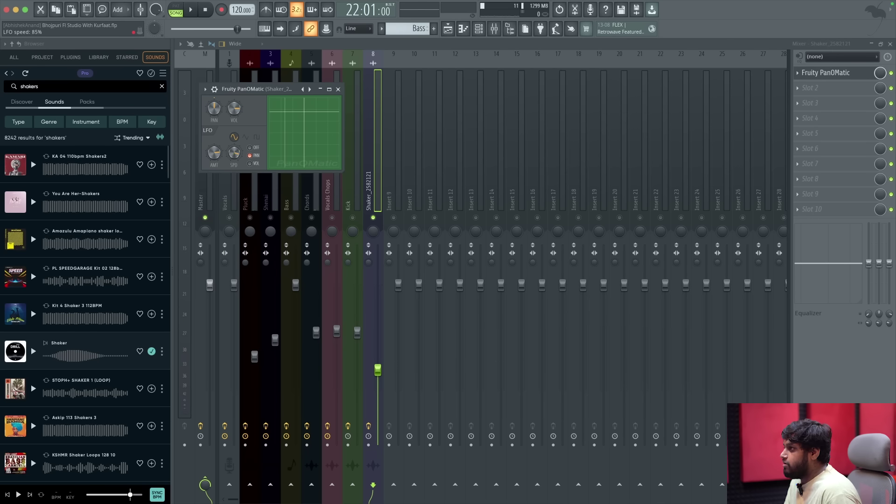
pyautogui.press('space')
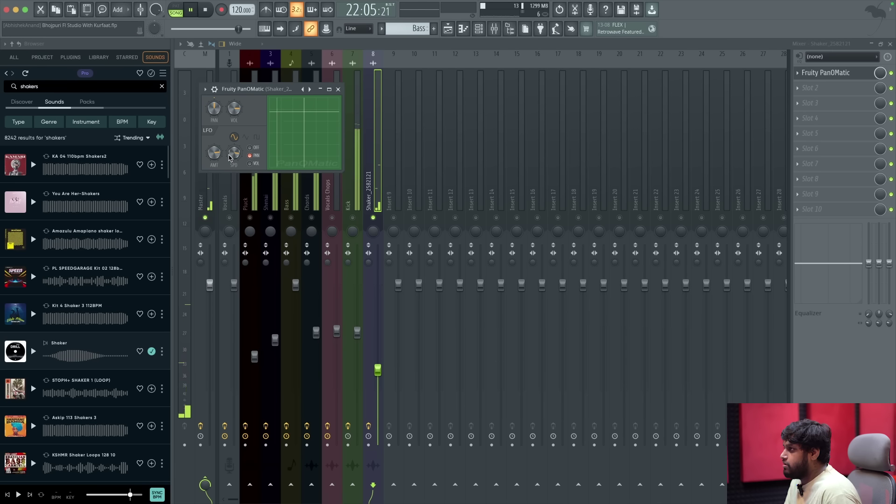
pyautogui.click(338, 89)
pyautogui.press('space')
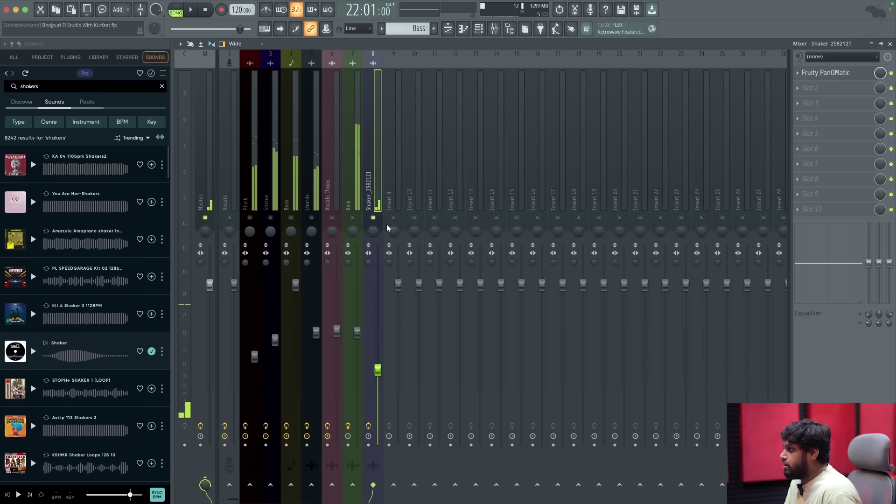
# Play the full arrangement from bar 22 to hear the shaker with the other tracks.
pyautogui.press('space')
pyautogui.press('F5')
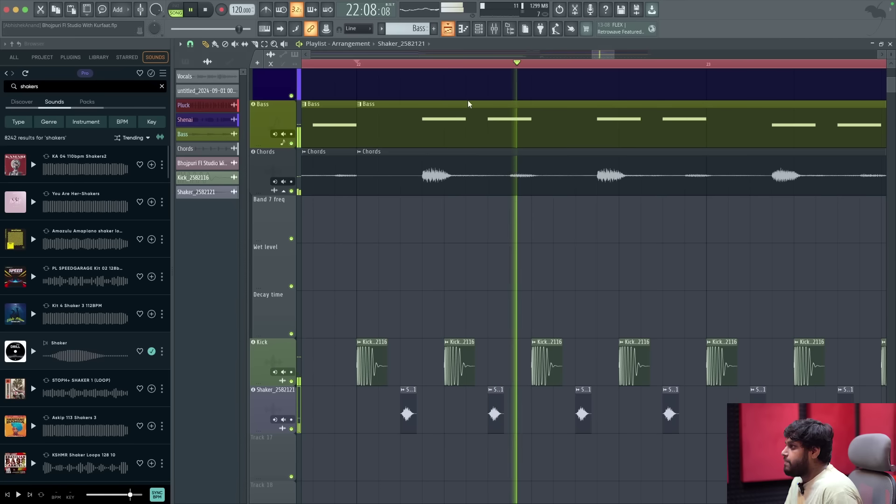
pyautogui.scroll(-4, 487, 414)
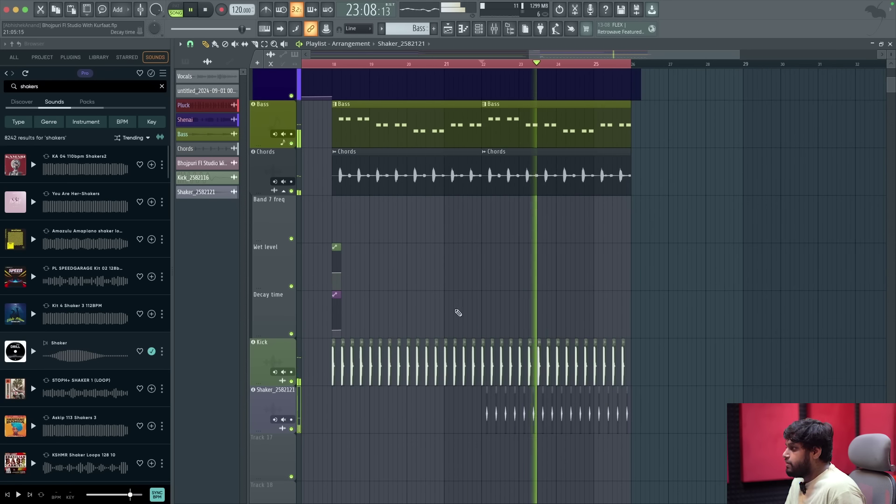
pyautogui.press('space')
# Copy all the shaker clips to bars 18 to 21, aligned midway between the kicks.
pyautogui.moveTo(680, 434); pyautogui.dragTo(450, 386)
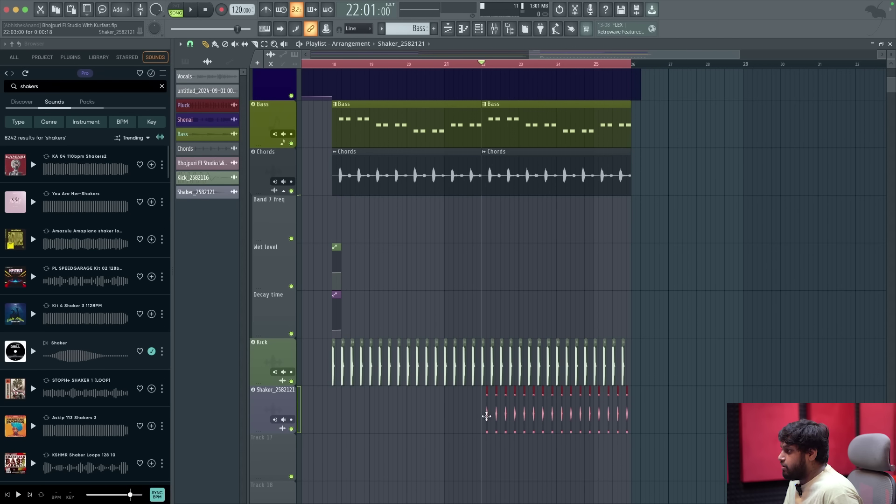
pyautogui.moveTo(487, 416); pyautogui.dragTo(332, 415)
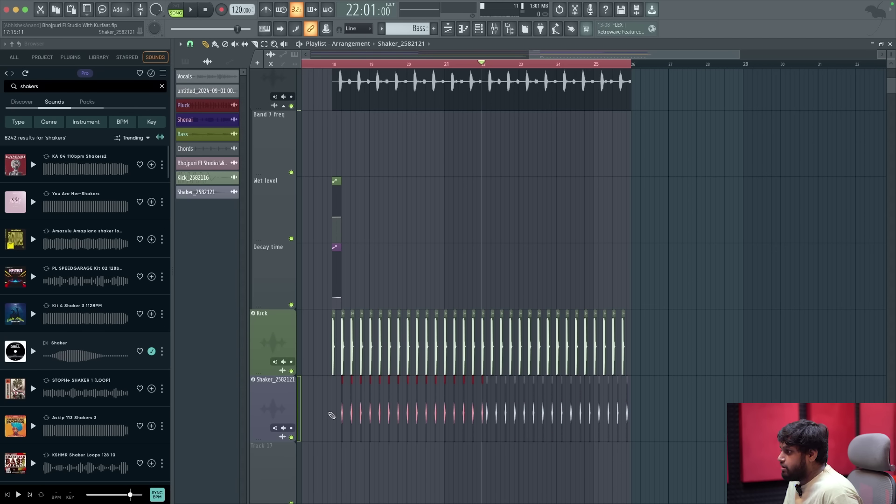
pyautogui.scroll(5, 332, 415)
pyautogui.moveTo(599, 423); pyautogui.dragTo(509, 423)
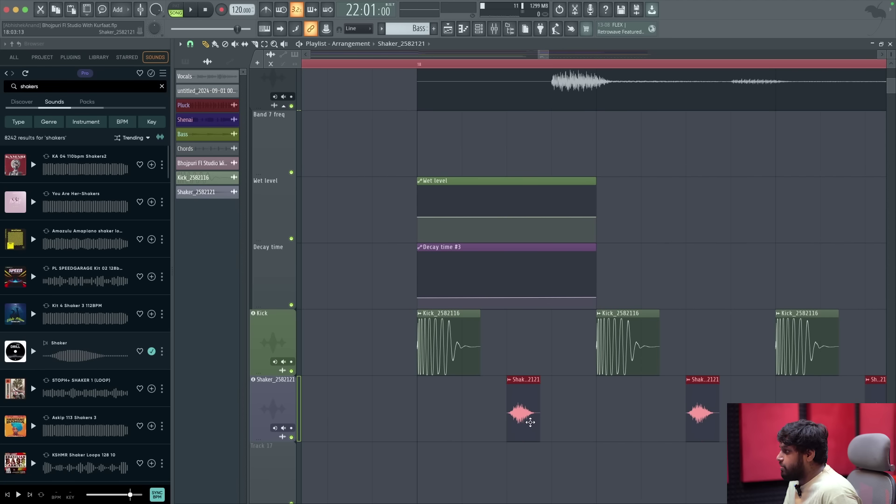
# Play the arrangement from just before bar 18 to check the copied shaker clips.
pyautogui.scroll(-5, 510, 423)
pyautogui.click(466, 64)
pyautogui.press('space')
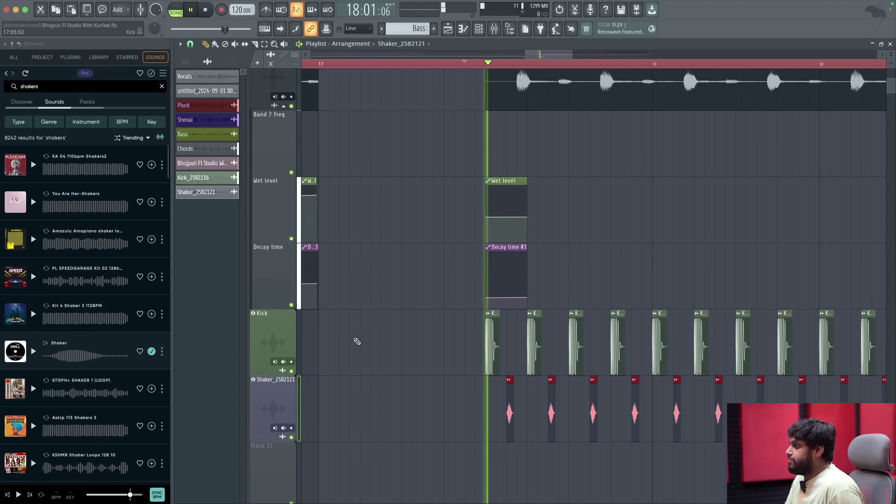
pyautogui.scroll(-5, 524, 160)
# Stop playback and rename the shaker's mixer track as Shakers.
pyautogui.click(493, 28)
pyautogui.press('space')
pyautogui.doubleClick(369, 167)
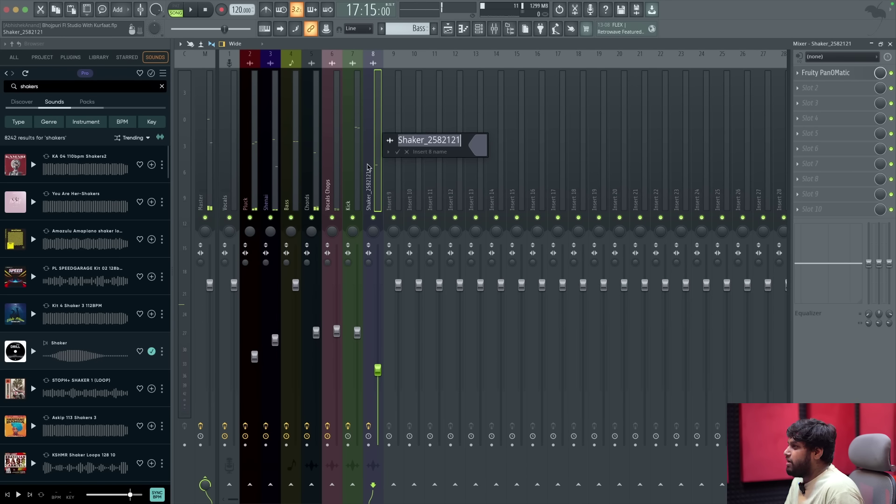
pyautogui.write('Sh')
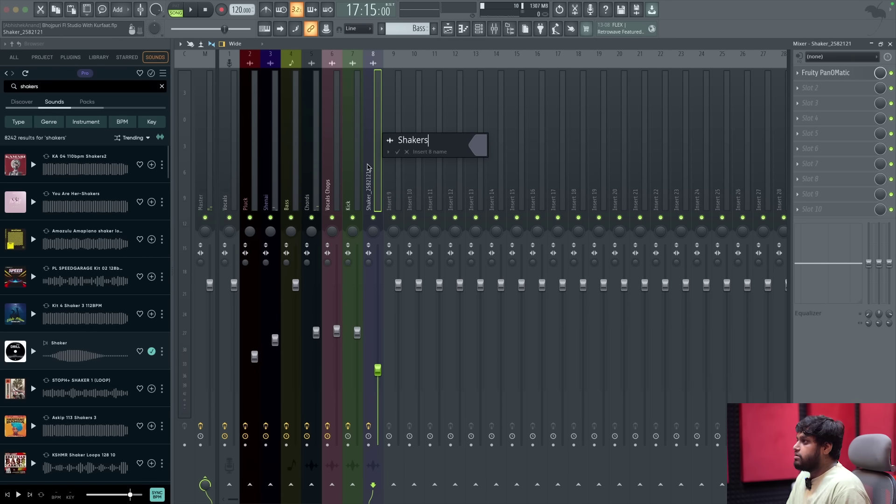
pyautogui.write('akers')
pyautogui.press('Return')
# Load Fruity Parametric EQ 2 into the second effect slot of Shakers and set band 1 to a high-pass filter.
pyautogui.click(814, 92)
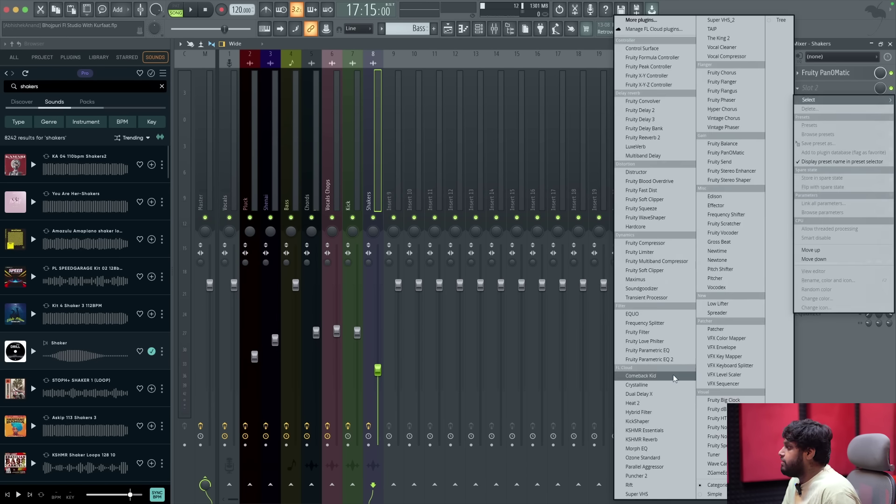
pyautogui.click(662, 361)
pyautogui.rightClick(256, 181)
pyautogui.click(304, 226)
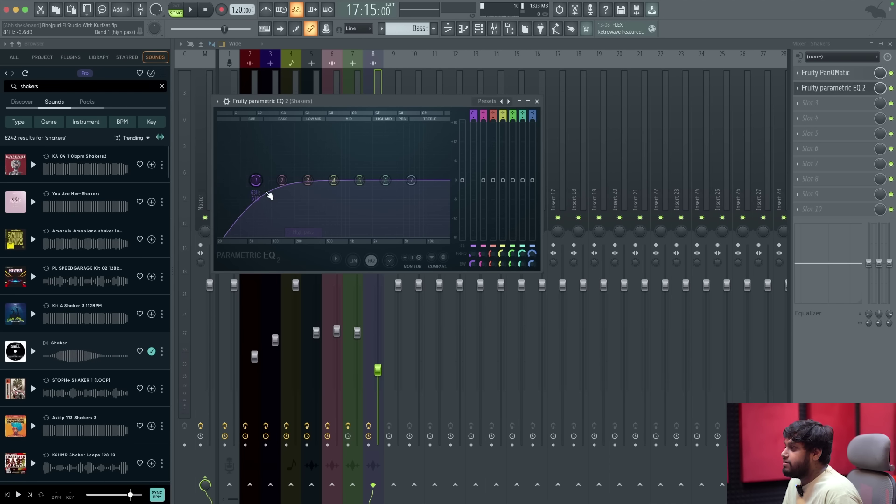
# Raise the cutoff of band 1's high-pass filter on Shakers while the song plays, stop playback and close the mixer.
pyautogui.press('space')
pyautogui.moveTo(256, 181); pyautogui.dragTo(380, 181)
pyautogui.click(536, 101)
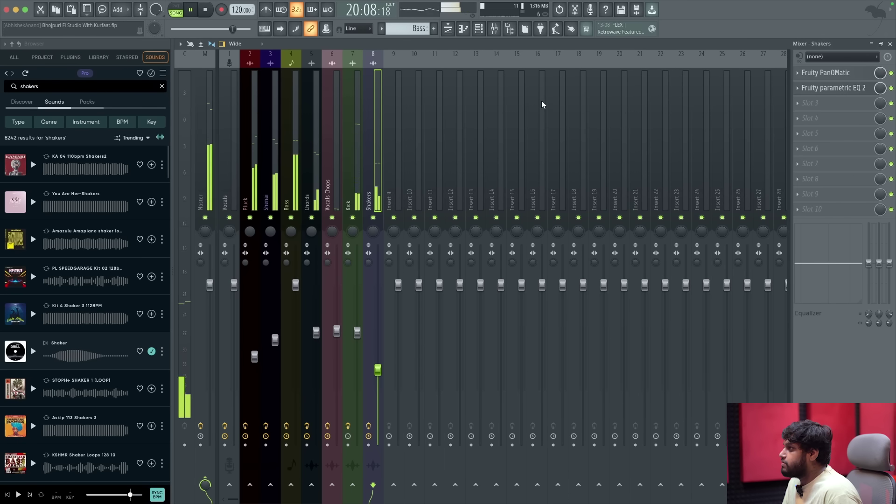
pyautogui.press('space')
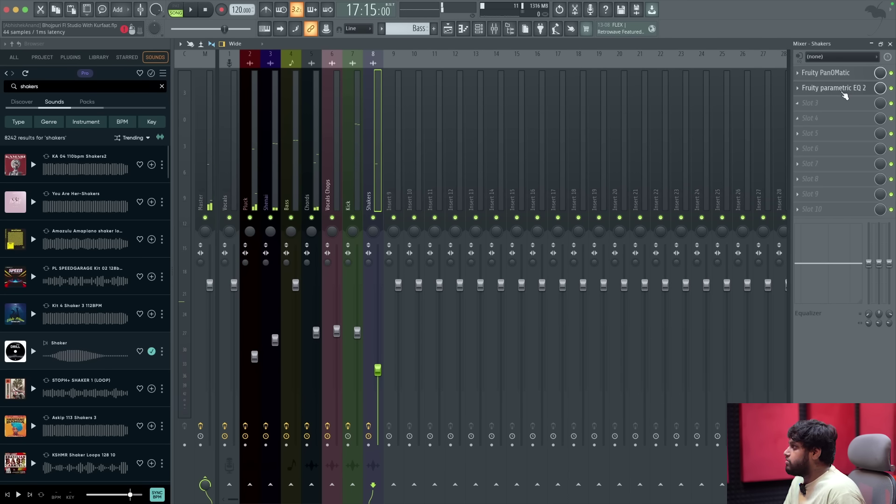
pyautogui.click(890, 44)
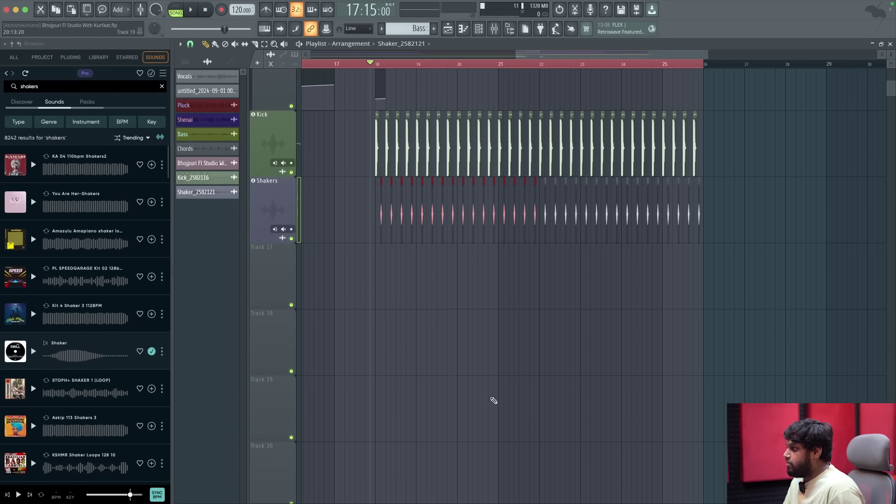
# Set the playhead to the start of bar 22, search the sound library for clap and preview several results.
pyautogui.scroll(3, 550, 363)
pyautogui.click(537, 64)
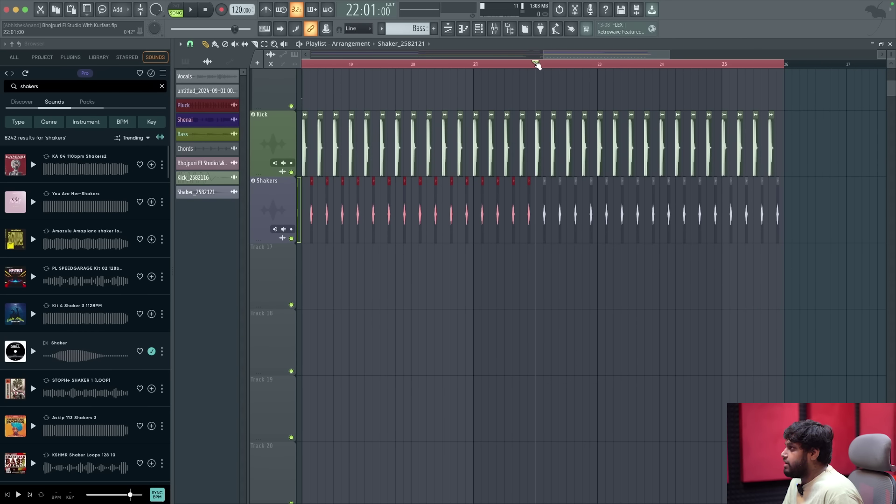
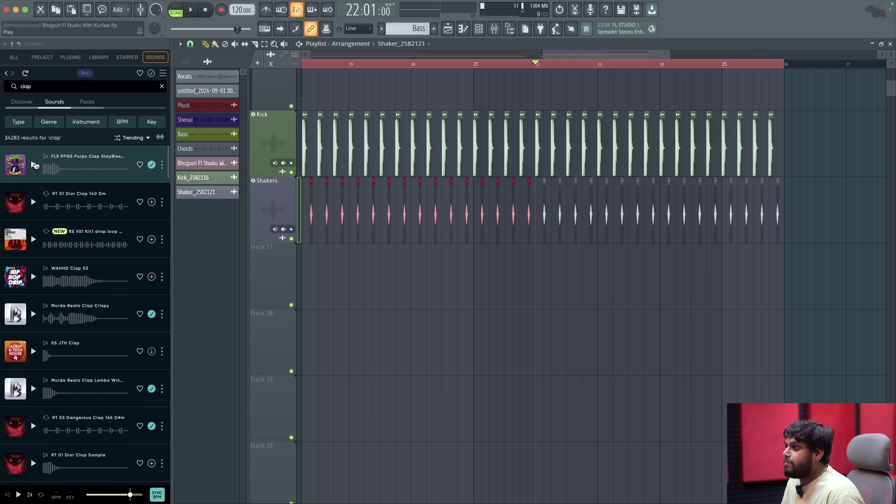
pyautogui.click(33, 351)
pyautogui.click(33, 388)
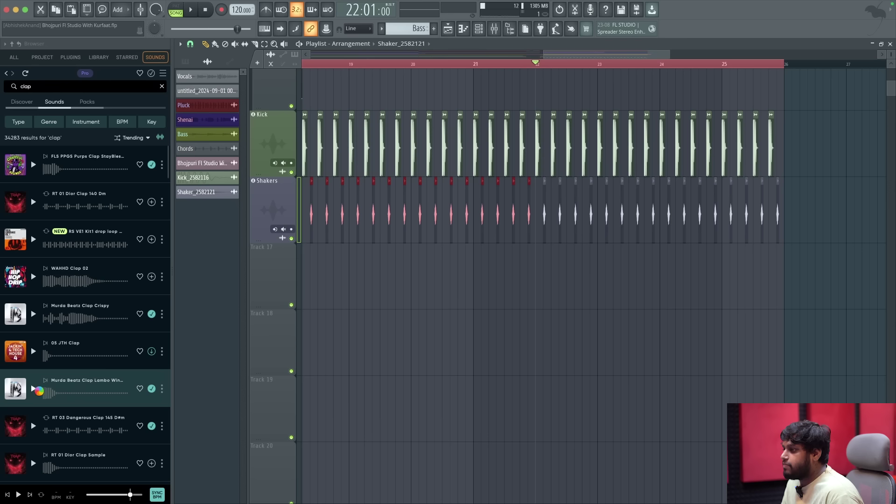
pyautogui.scroll(-1, 37, 429)
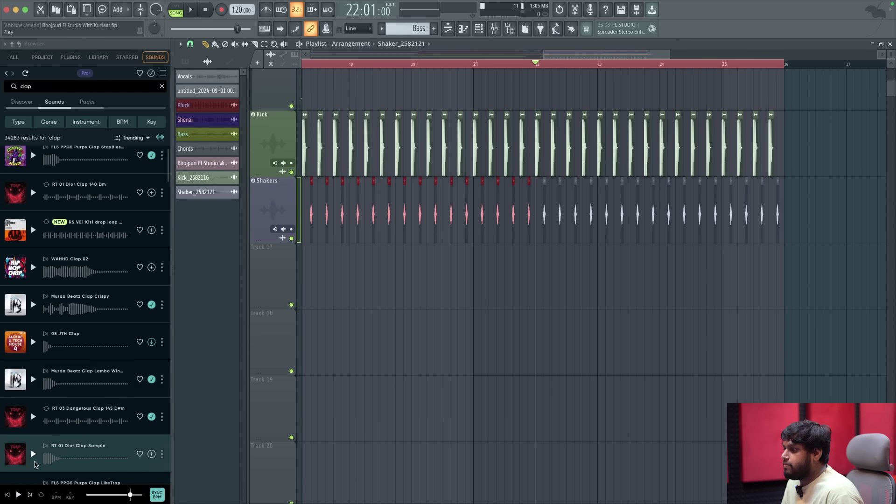
pyautogui.scroll(-2, 45, 458)
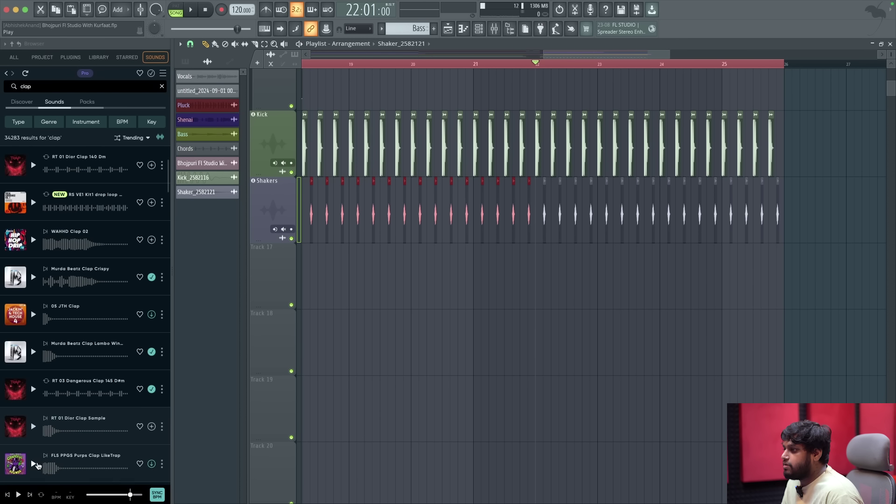
# Try the FLS PPGS Purps Clap StayBlessed sample on Track 17 at bar 22's second kick and delete it.
pyautogui.scroll(3, 84, 232)
pyautogui.moveTo(65, 179); pyautogui.dragTo(549, 280)
pyautogui.scroll(3, 558, 300)
pyautogui.scroll(2, 559, 300)
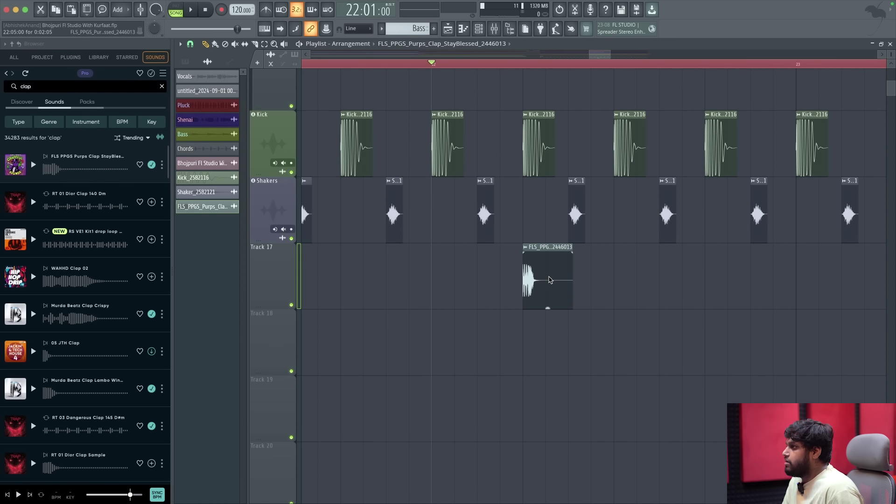
pyautogui.rightClick(238, 201)
pyautogui.click(254, 317)
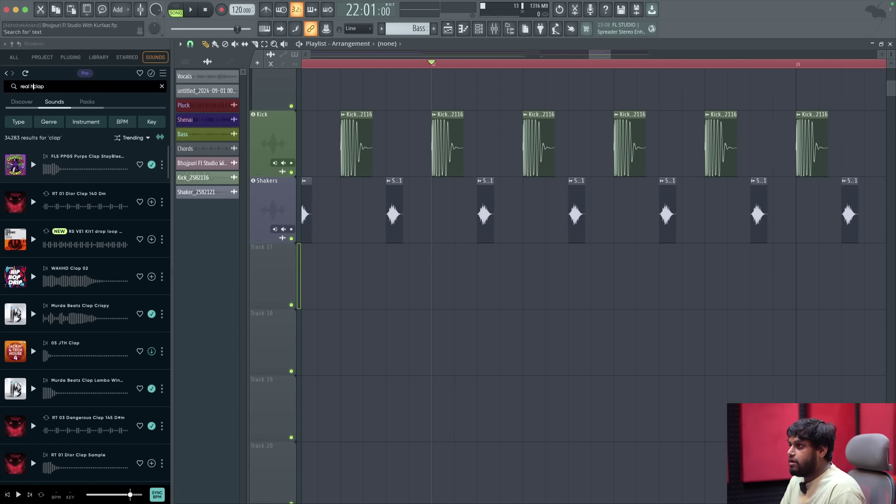
# Search the sound library for real hand clap and real clap, and preview the real clap samples.
pyautogui.press('Return')
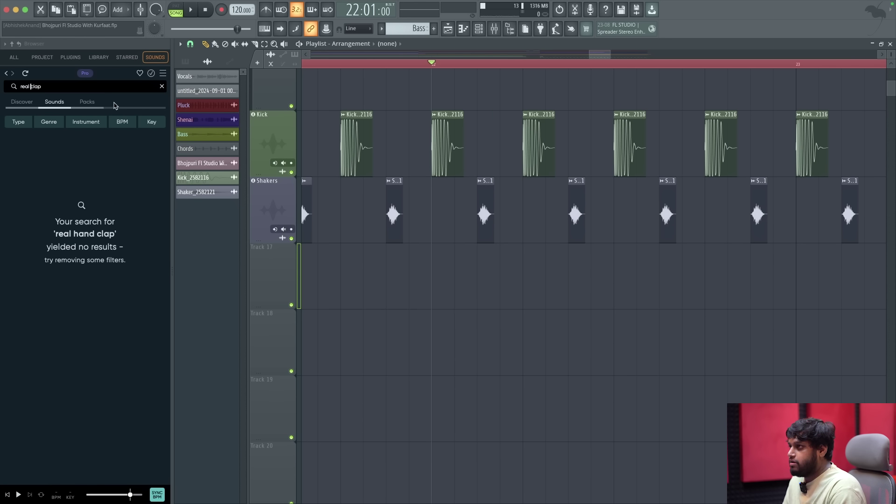
pyautogui.press('Return')
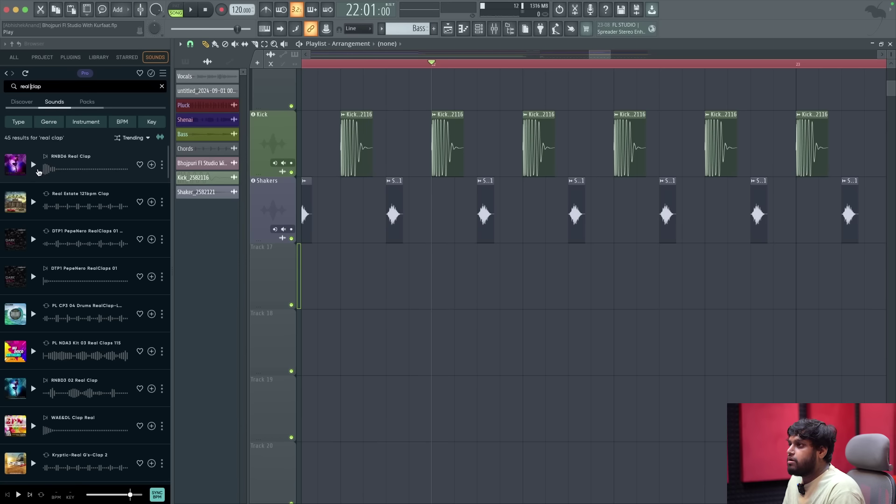
pyautogui.click(34, 165)
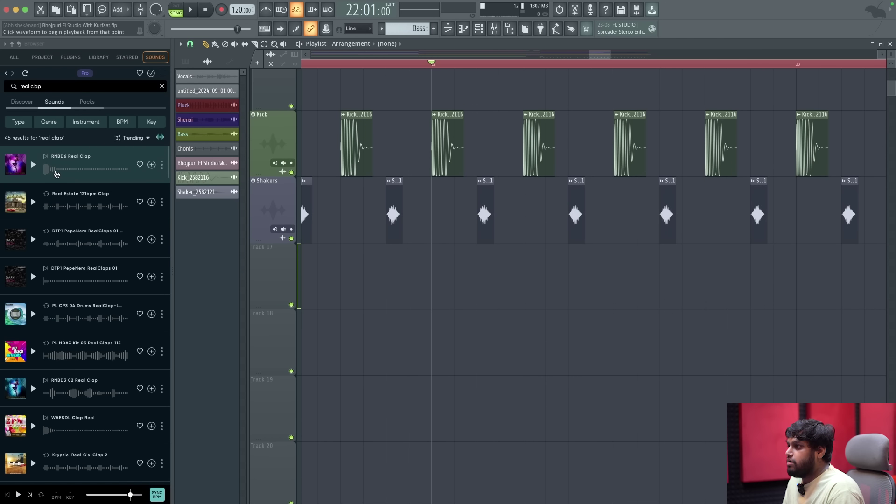
pyautogui.click(33, 277)
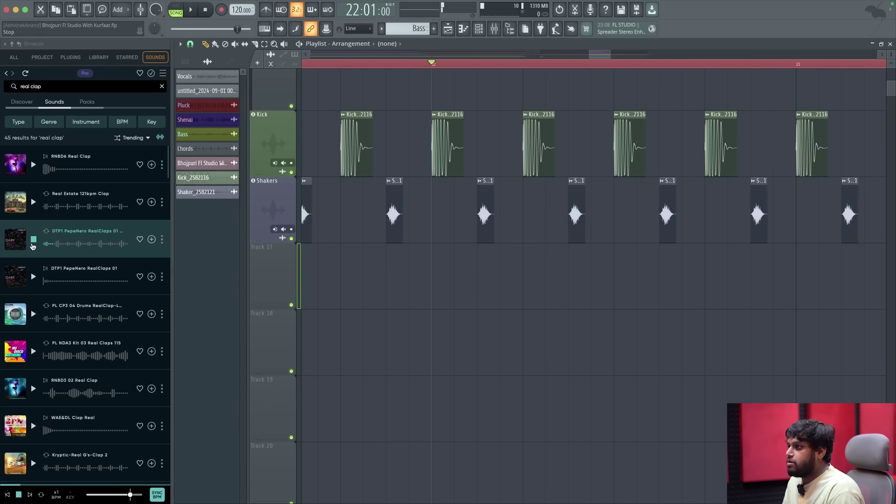
# Try RNBD6 Real Clap on Track 18 just before bar 22, preview WAE&DL Clap Real and delete the placed clip.
pyautogui.moveTo(48, 173); pyautogui.dragTo(393, 321)
pyautogui.click(33, 426)
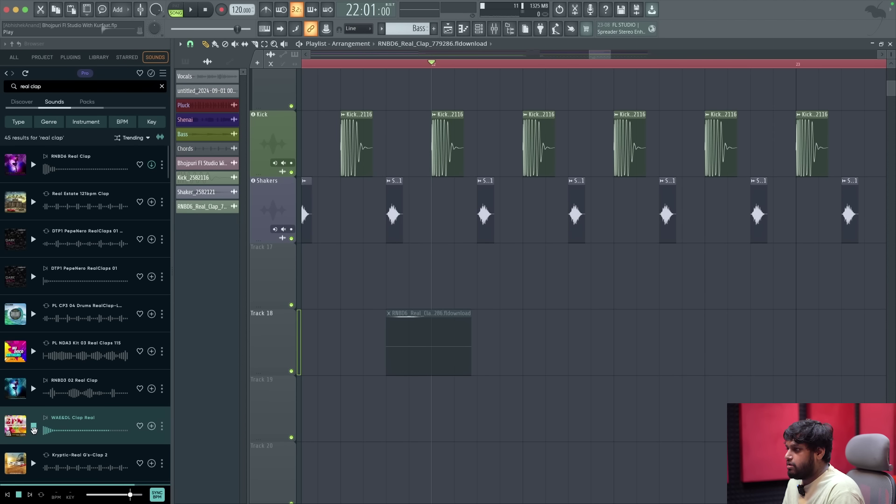
pyautogui.rightClick(397, 363)
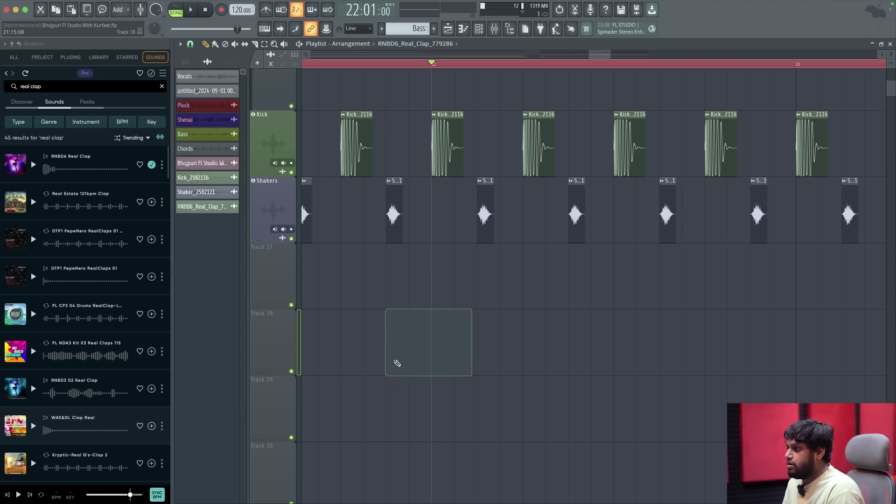
# Try WAE&DL Clap Real on Track 17 at bar 22's second kick, play it with the song and undo its placement.
pyautogui.moveTo(80, 428); pyautogui.dragTo(548, 266)
pyautogui.press('space')
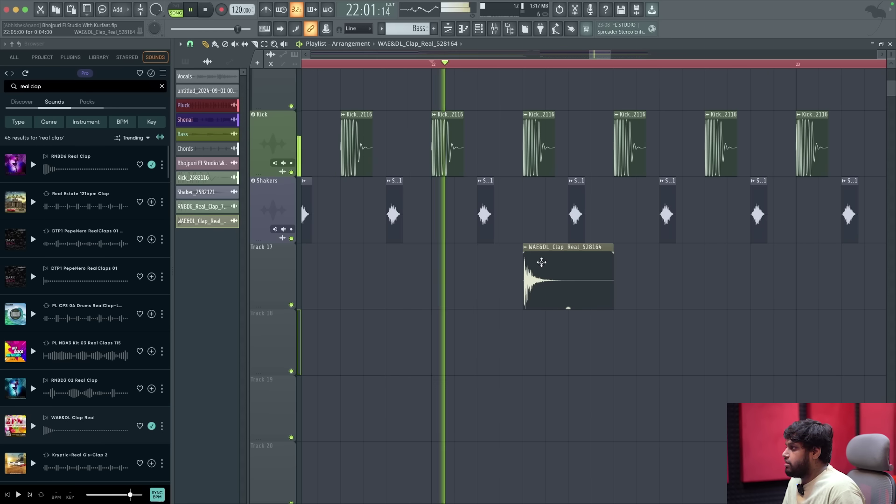
pyautogui.scroll(-4, 480, 281)
pyautogui.press('space')
pyautogui.hotkey('ctrl', 'z')
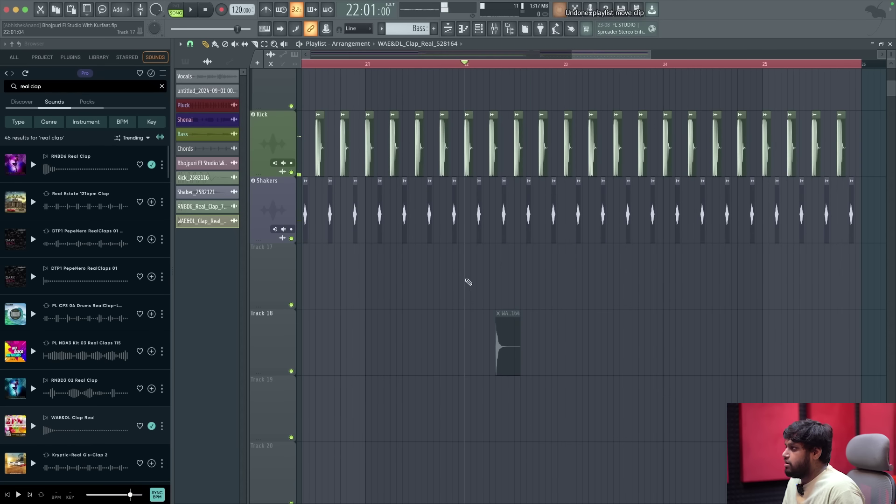
pyautogui.hotkey('ctrl', 'z')
# Place the RNBD6 Real Clap sample on Track 17, aligned with the second kick of bar 22.
pyautogui.moveTo(186, 207); pyautogui.dragTo(441, 280)
pyautogui.rightClick(451, 284)
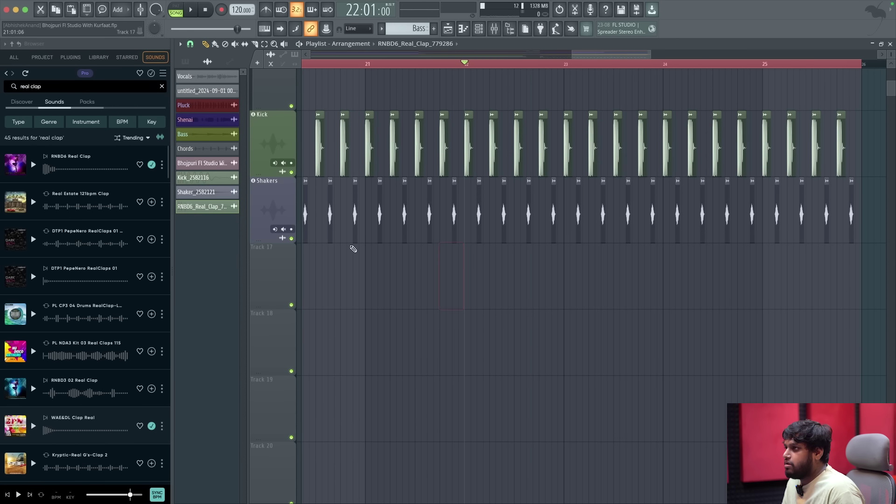
pyautogui.moveTo(84, 165); pyautogui.dragTo(509, 284)
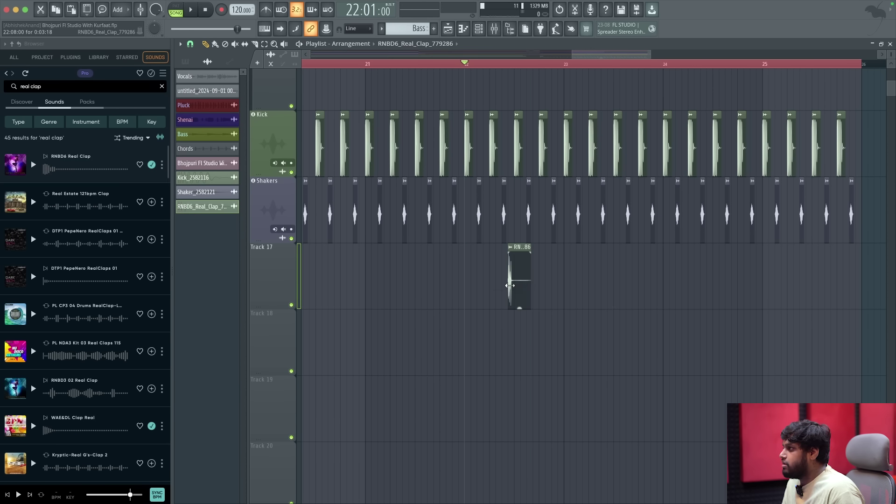
pyautogui.scroll(5, 510, 286)
pyautogui.moveTo(447, 284); pyautogui.dragTo(469, 286)
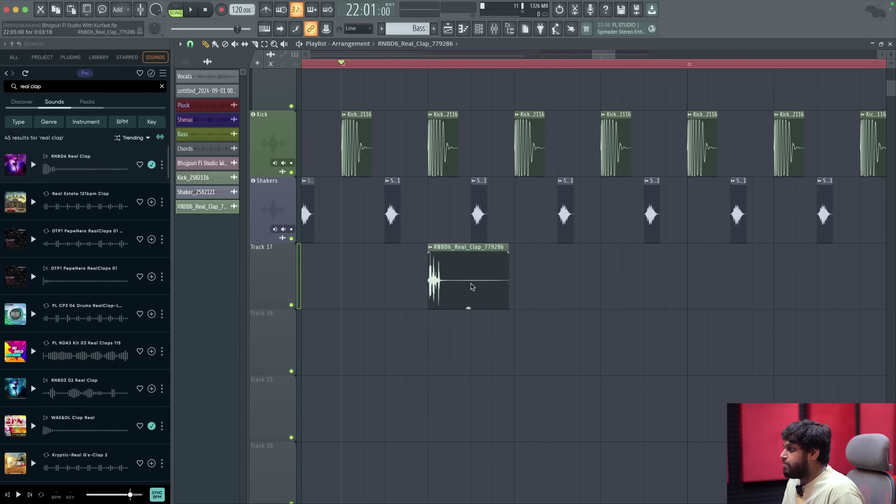
# Play from bar 22 to check the clap and add clap clips on every second kick through the end of bar 23.
pyautogui.press('space')
pyautogui.click(610, 284)
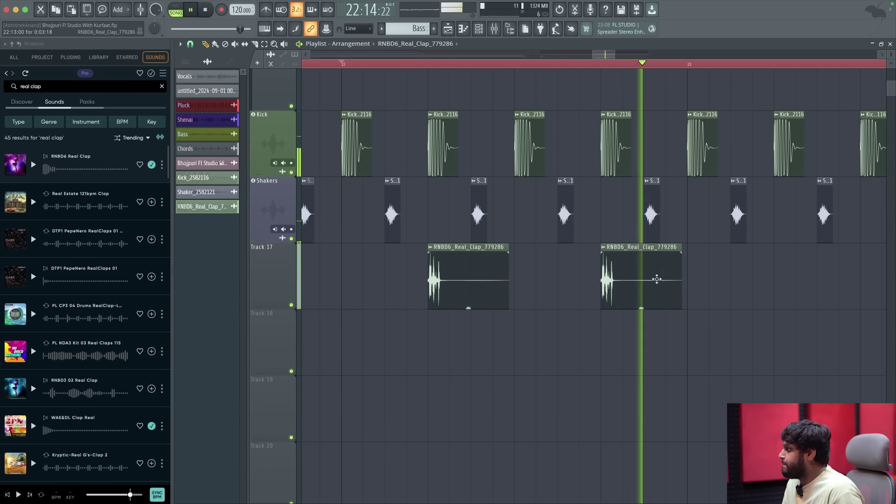
pyautogui.press('space')
pyautogui.scroll(-2, 707, 275)
pyautogui.click(726, 288)
pyautogui.scroll(-2, 732, 276)
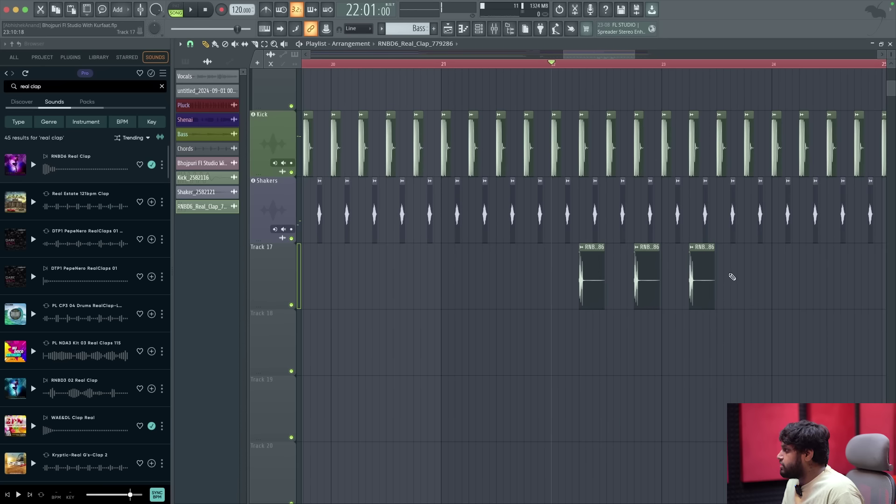
pyautogui.click(748, 281)
pyautogui.scroll(-2, 742, 283)
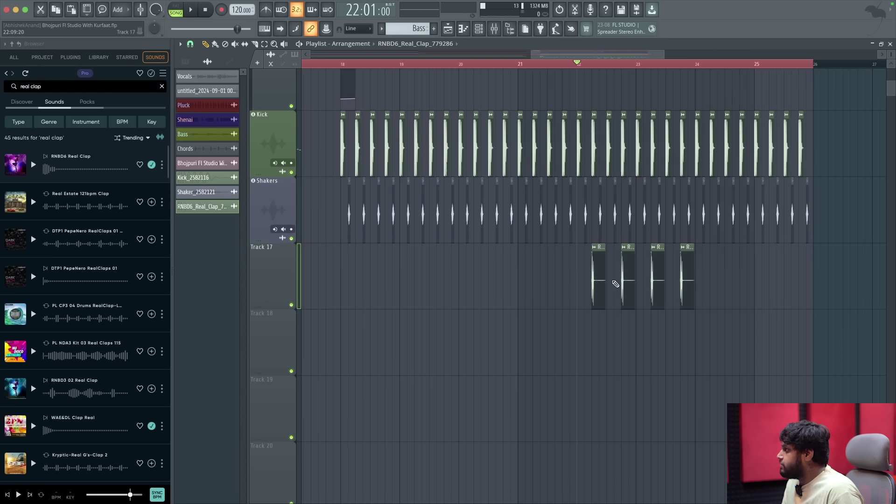
# Continue the clap clips on Track 17 at the second and fourth kicks of bars 24 and 25.
pyautogui.scroll(2, 733, 285)
pyautogui.scroll(2, 722, 288)
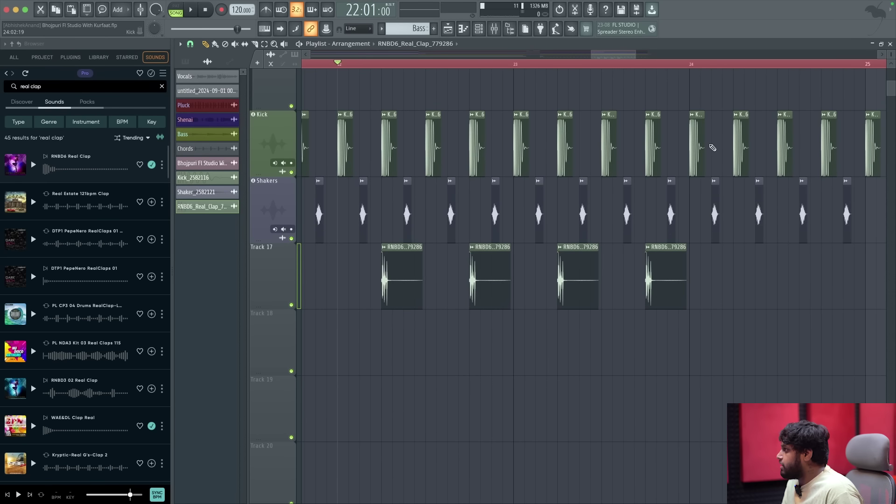
pyautogui.click(734, 291)
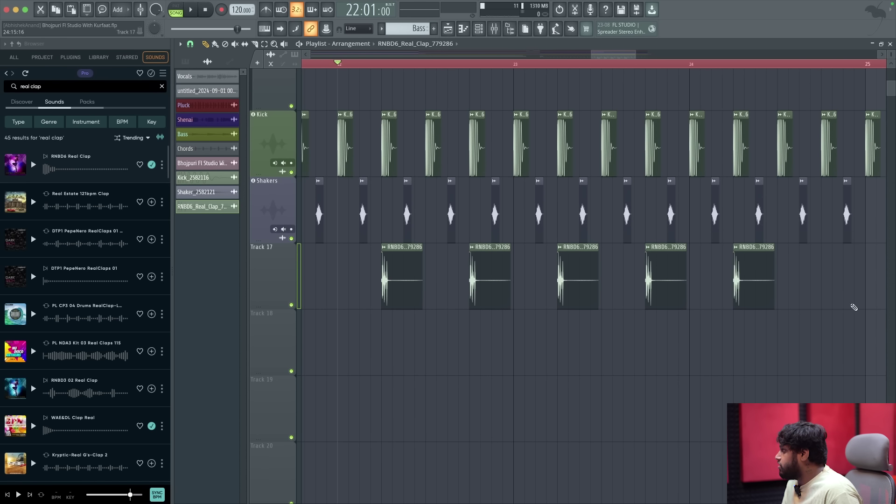
pyautogui.click(827, 298)
pyautogui.scroll(-2, 721, 294)
pyautogui.scroll(3, 730, 295)
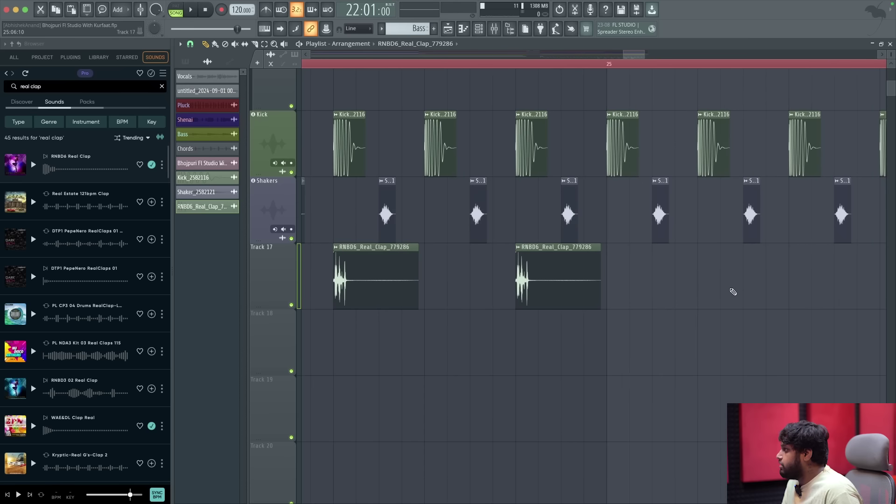
pyautogui.click(742, 287)
pyautogui.scroll(-3, 741, 287)
pyautogui.click(801, 279)
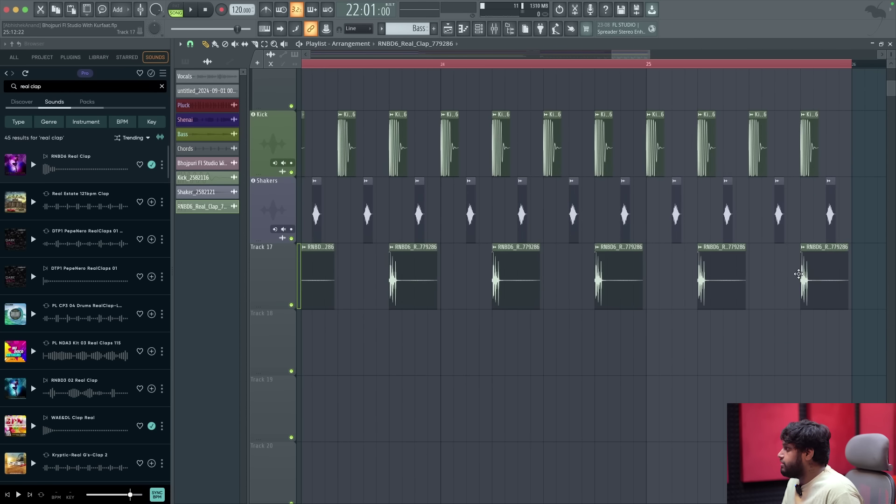
# Try routing the clap channel to a free mixer track, undo the routing and close the channel settings.
pyautogui.scroll(-2, 808, 285)
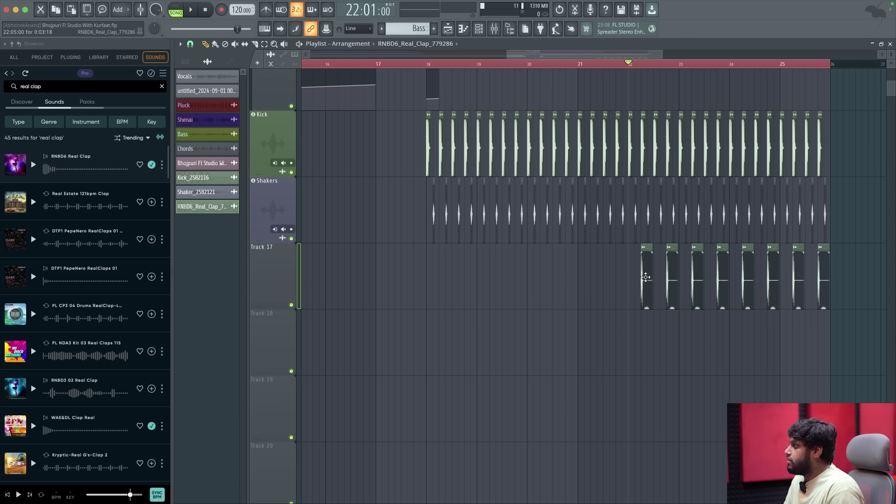
pyautogui.doubleClick(645, 278)
pyautogui.click(229, 115)
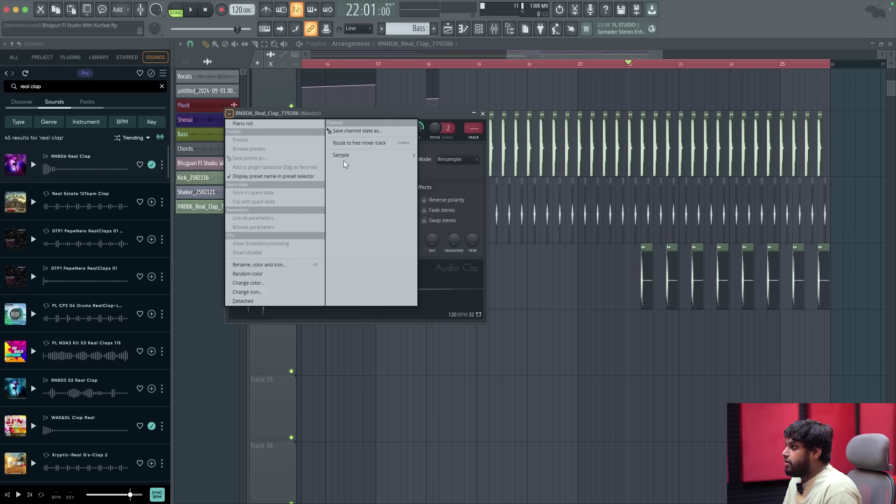
pyautogui.click(371, 144)
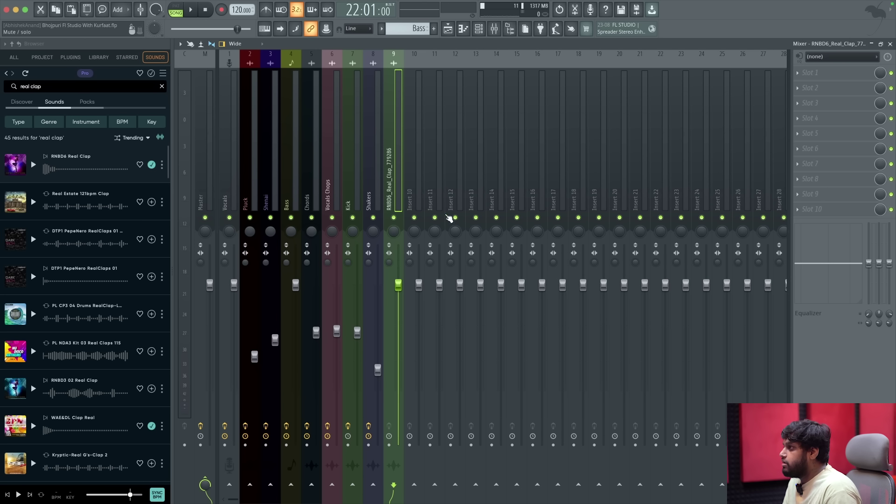
pyautogui.hotkey('ctrl', 'z')
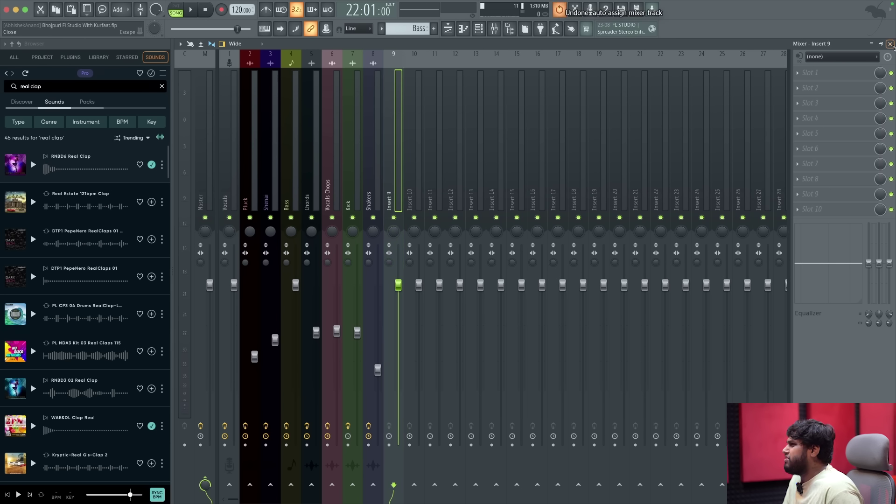
pyautogui.click(891, 44)
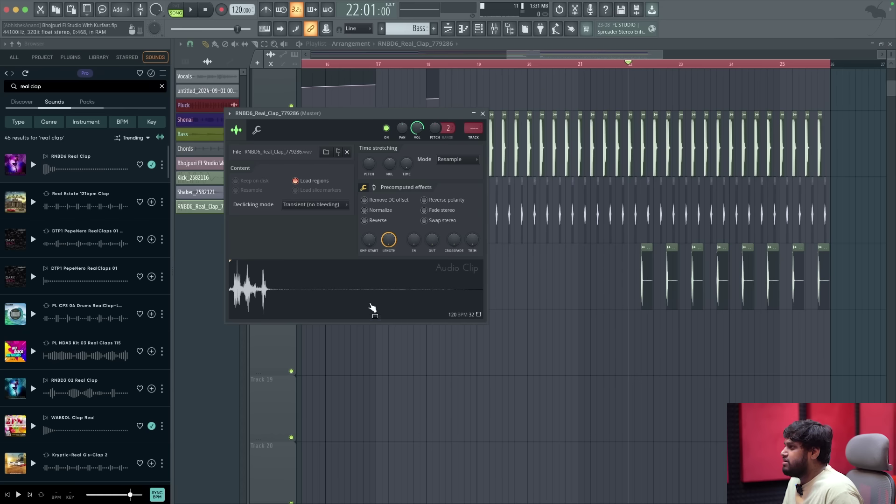
pyautogui.click(483, 114)
# Make Track 17 an audio track linked to mixer Insert 9 and auto name it after its clap clip.
pyautogui.rightClick(257, 294)
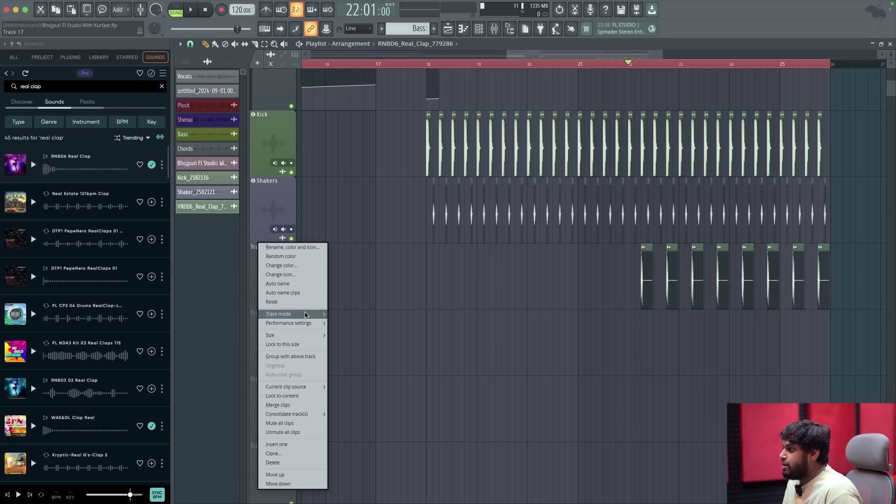
pyautogui.moveTo(303, 315)
pyautogui.moveTo(337, 328)
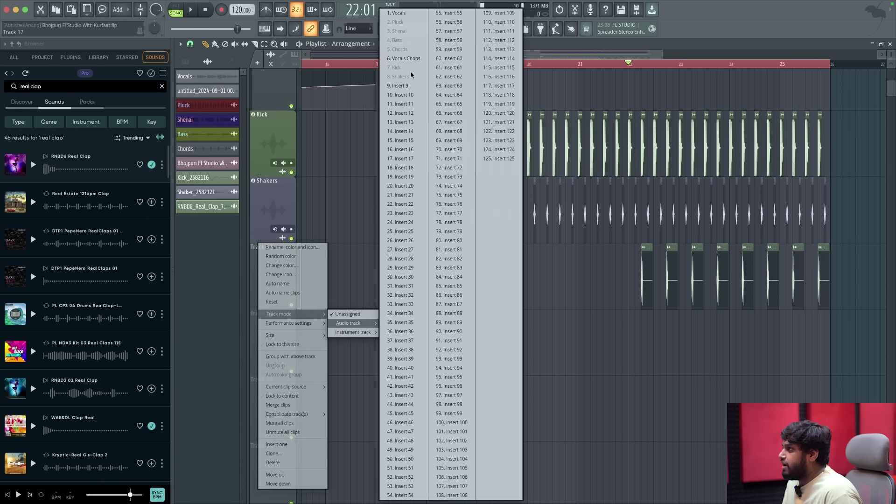
pyautogui.click(412, 91)
pyautogui.rightClick(250, 266)
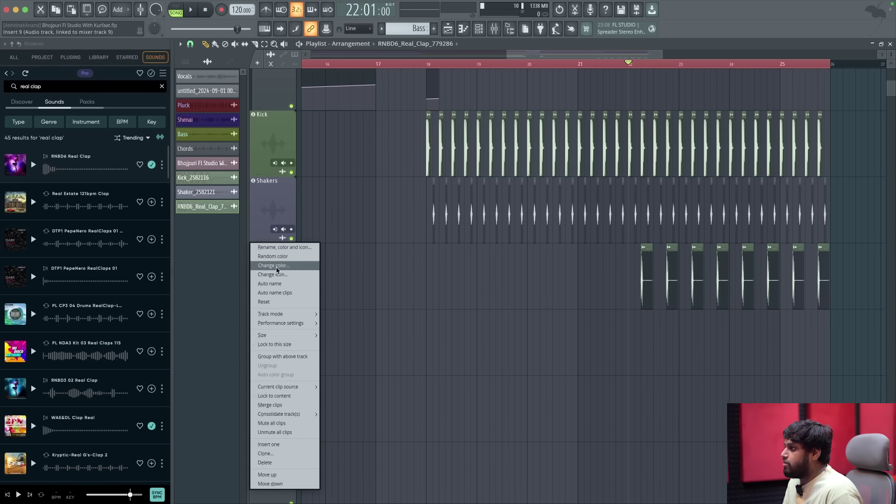
pyautogui.click(294, 283)
pyautogui.scroll(4, 283, 269)
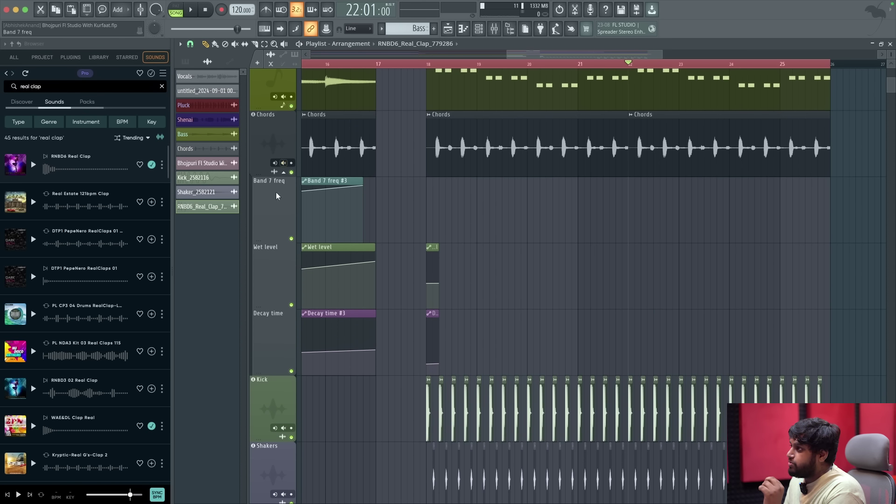
pyautogui.click(285, 175)
pyautogui.click(286, 175)
pyautogui.click(286, 175)
pyautogui.click(286, 175)
pyautogui.scroll(-5, 398, 195)
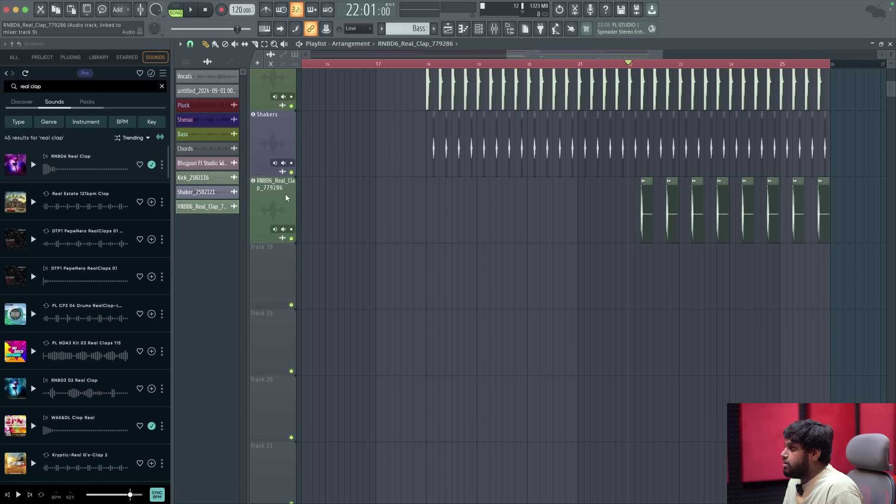
# Rename the clap's mixer track 9 as Clap and lower its volume fader to about the Shakers' level.
pyautogui.click(494, 33)
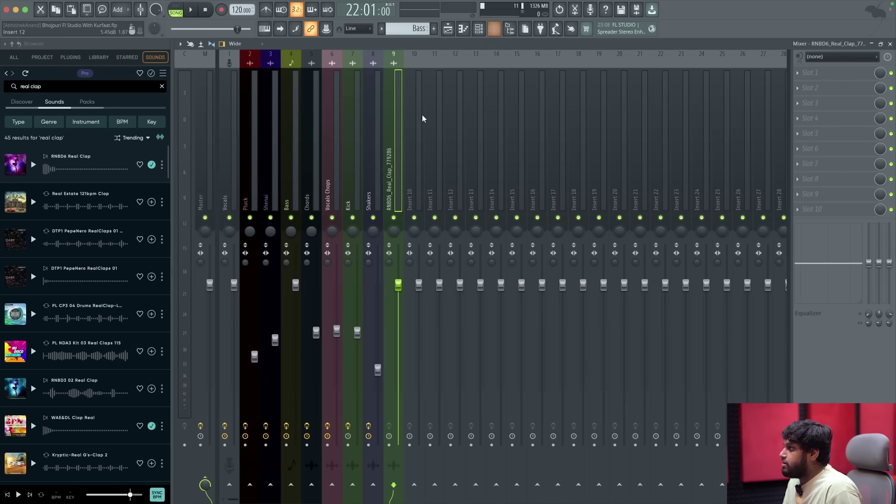
pyautogui.doubleClick(388, 160)
pyautogui.write('Clap')
pyautogui.press('Return')
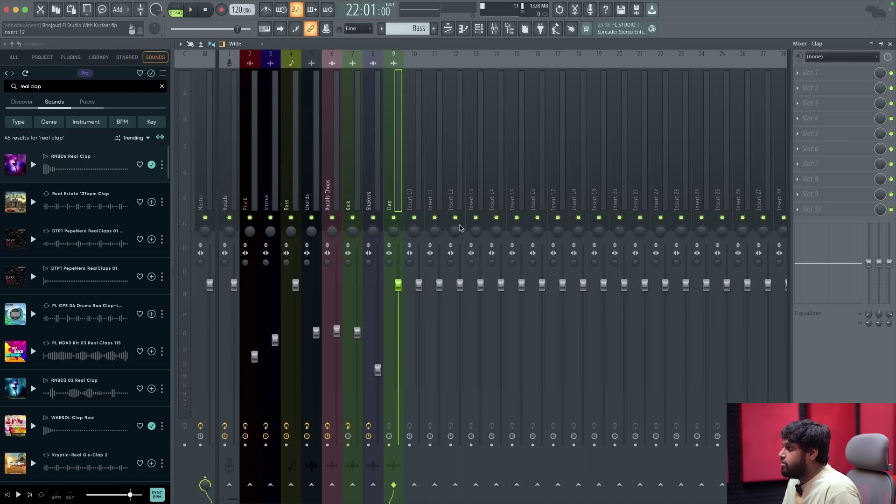
pyautogui.moveTo(398, 387); pyautogui.dragTo(398, 370)
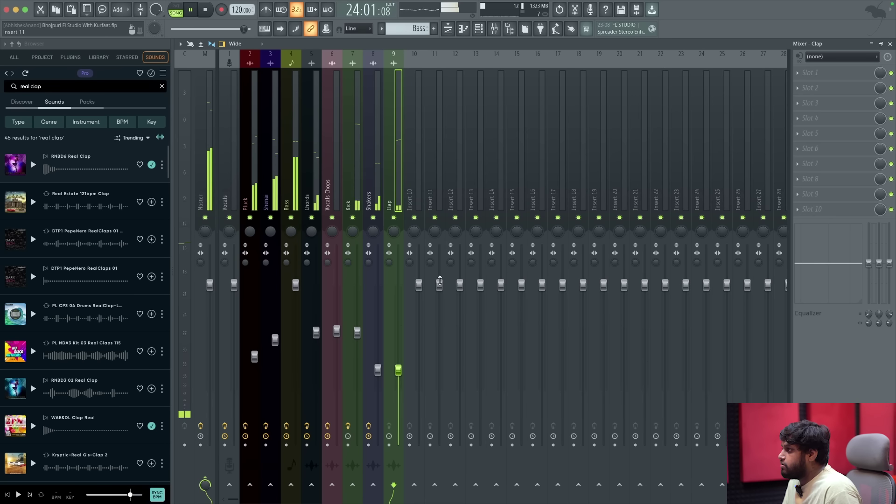
pyautogui.press('space')
# Load Fruity Limiter in the Clap track's first slot, lower the compressor threshold and set the ratio to 20.0:1.
pyautogui.click(812, 73)
pyautogui.click(659, 22)
pyautogui.write('limi')
pyautogui.doubleClick(522, 49)
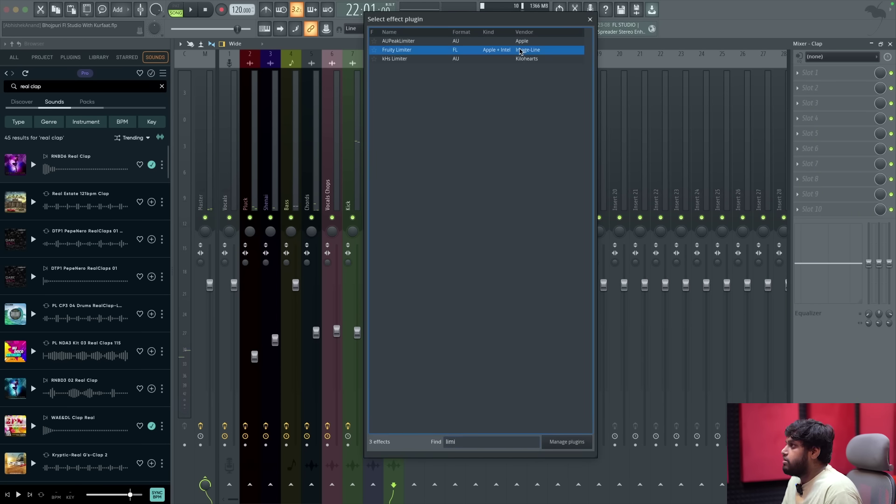
pyautogui.moveTo(288, 218); pyautogui.dragTo(288, 242)
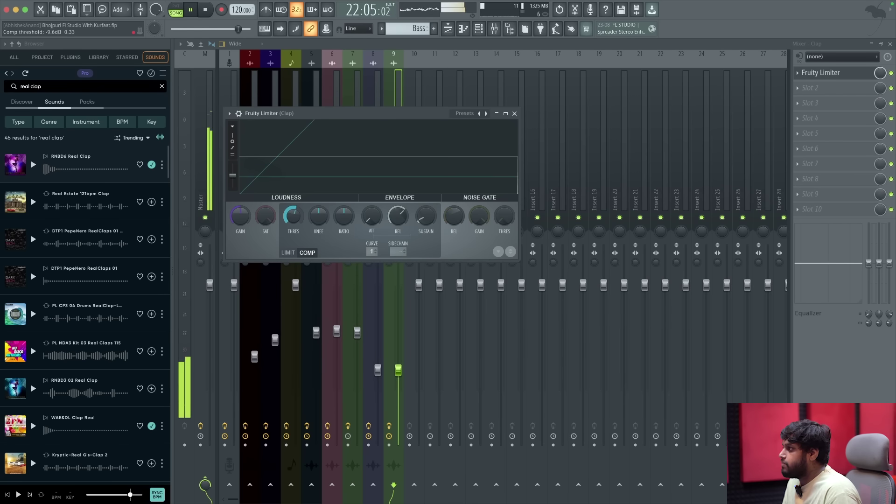
pyautogui.moveTo(344, 216); pyautogui.dragTo(344, 196)
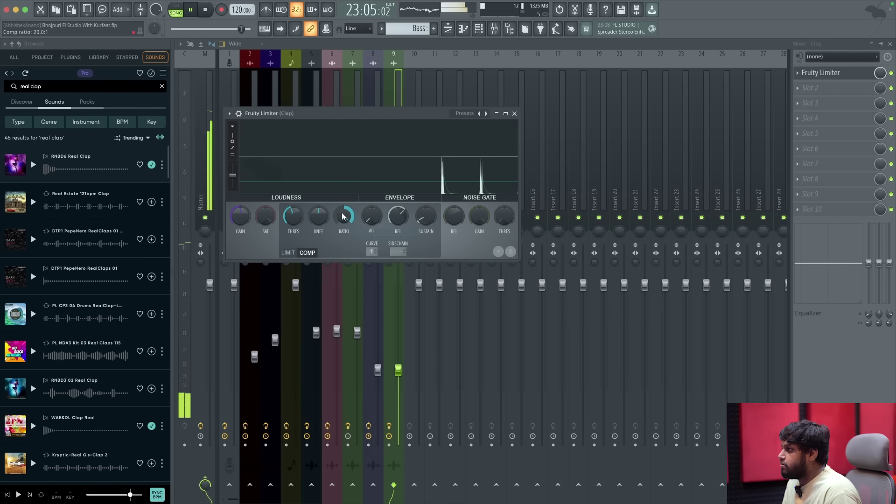
pyautogui.click(515, 114)
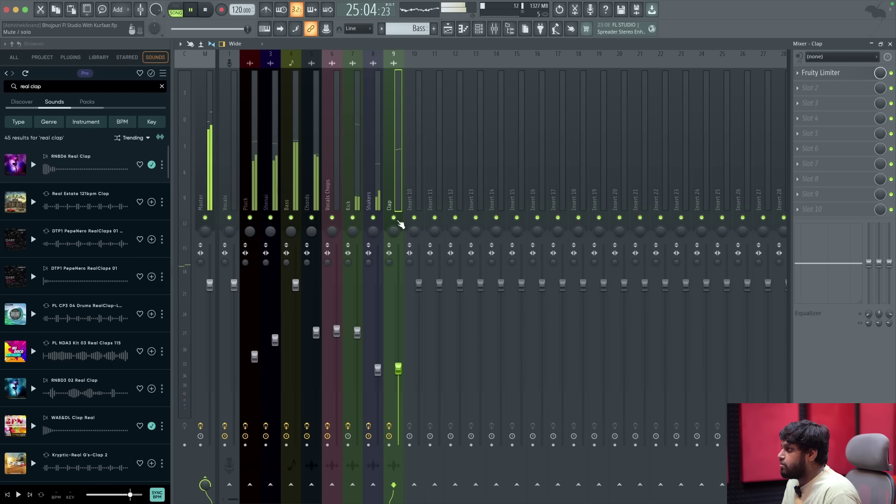
pyautogui.press('space')
# Add Fruity Reeverb 2 to the Clap track's second effect slot.
pyautogui.click(813, 88)
pyautogui.click(643, 20)
pyautogui.write('ree')
pyautogui.doubleClick(417, 86)
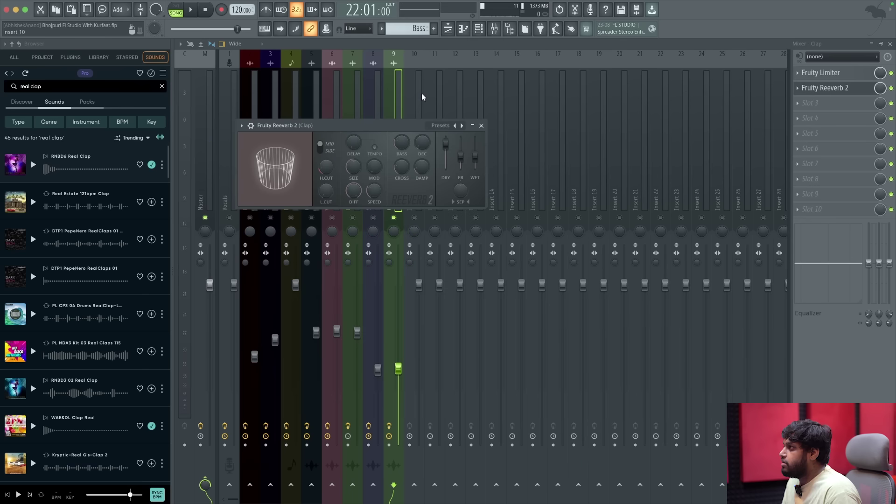
pyautogui.click(481, 126)
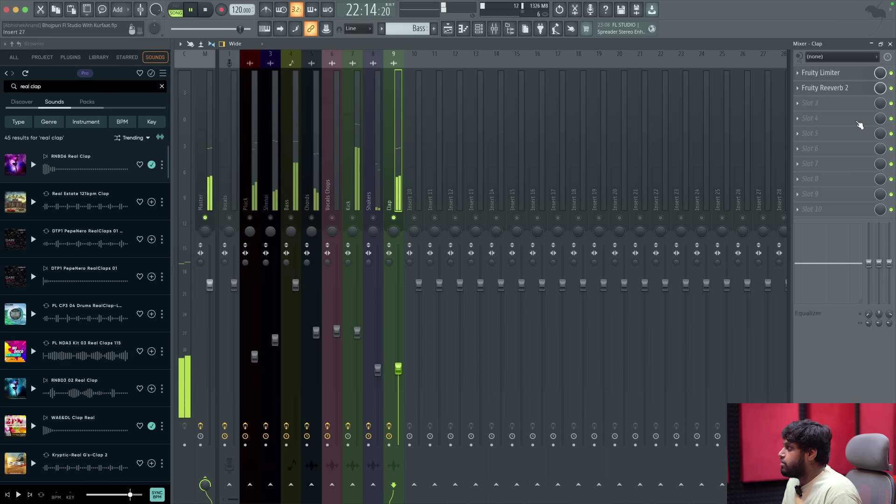
# Apply The Venue preset to the Clap track's Fruity Reeverb 2 and play the result.
pyautogui.click(852, 90)
pyautogui.press('space')
pyautogui.click(461, 125)
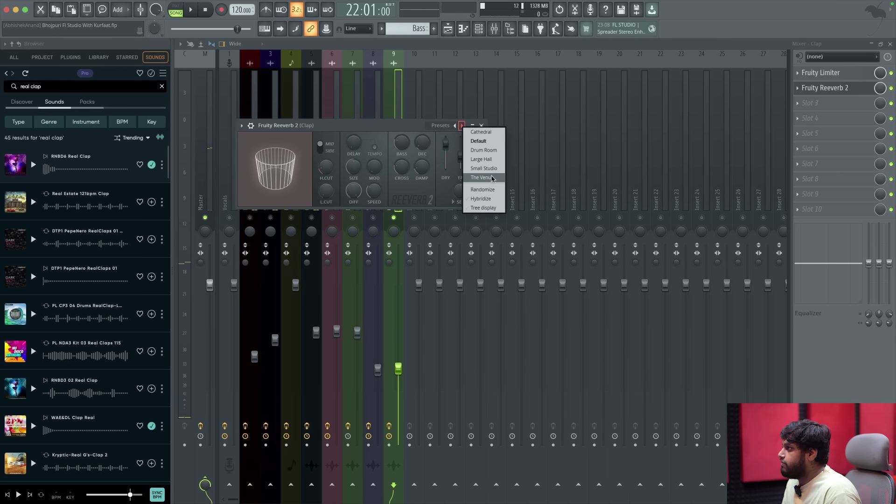
pyautogui.click(490, 178)
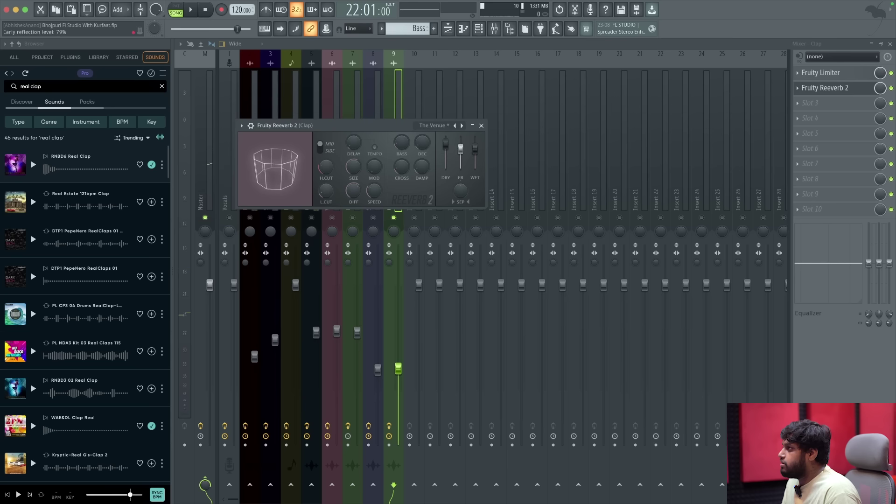
pyautogui.click(481, 125)
pyautogui.press('space')
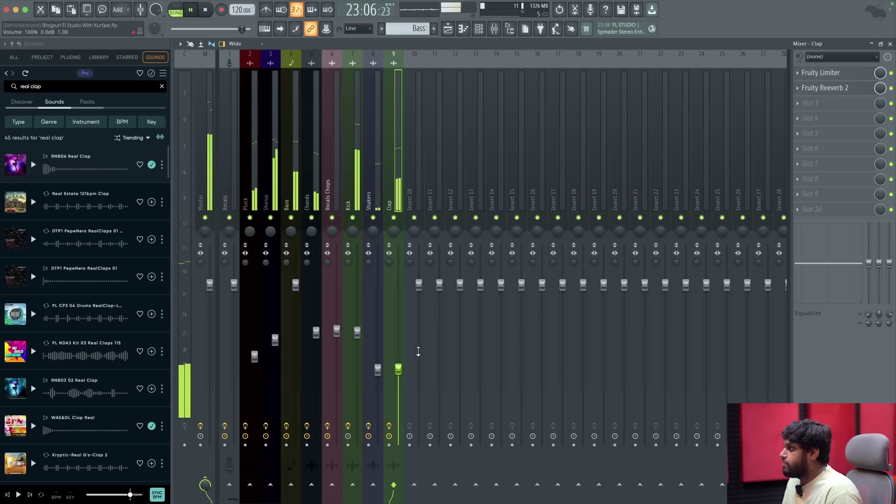
# Return to the playlist and play the song from bar 9, where the Vocals clip on Track 2 begins.
pyautogui.click(890, 44)
pyautogui.scroll(-8, 496, 278)
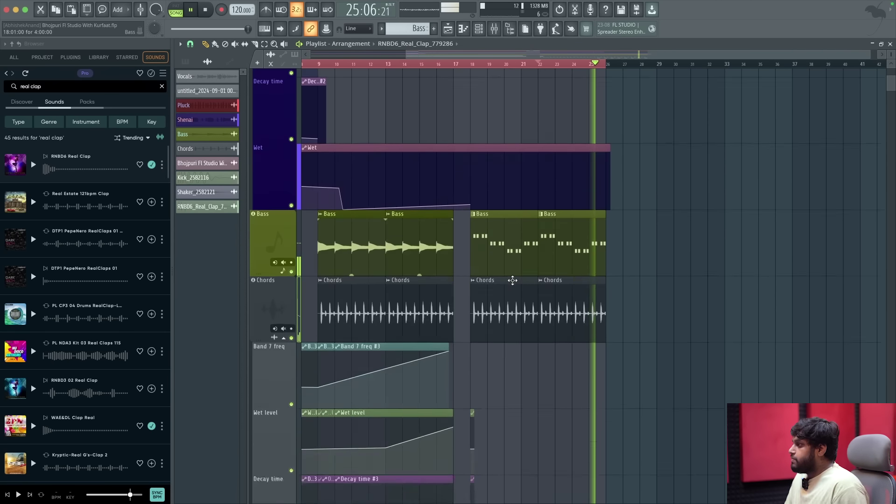
pyautogui.press('space')
pyautogui.scroll(5, 467, 210)
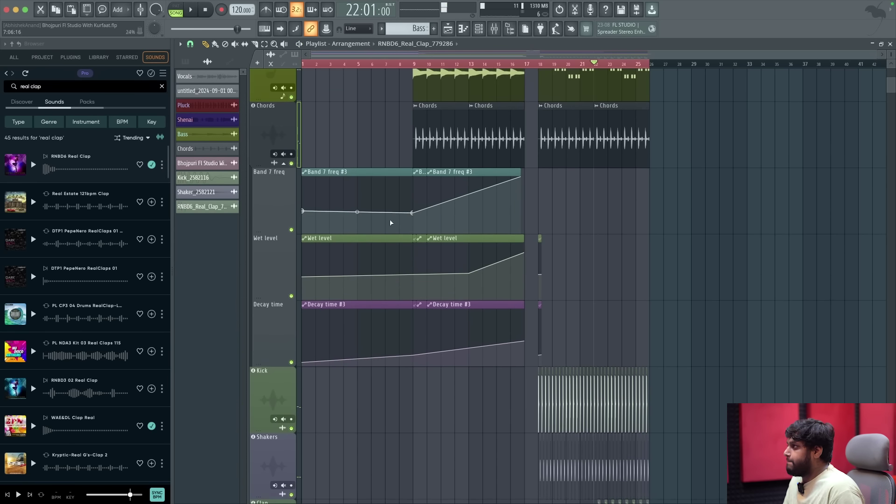
pyautogui.scroll(6, 714, 275)
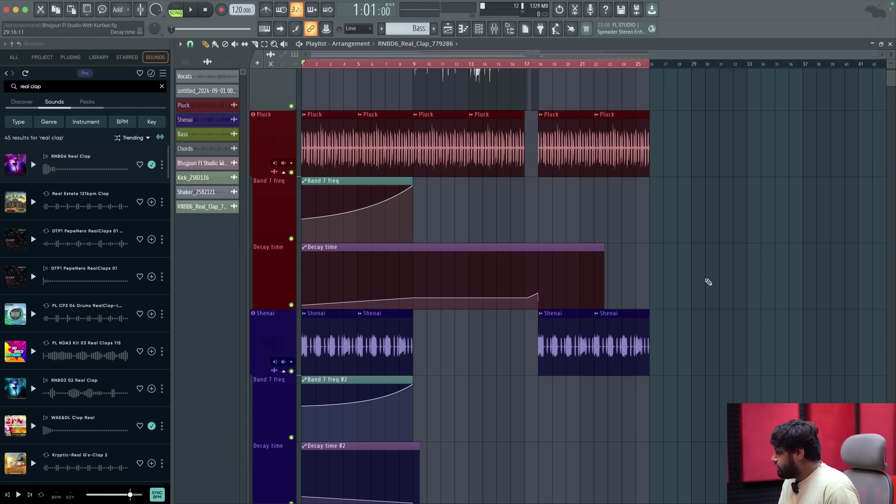
pyautogui.scroll(5, 486, 210)
pyautogui.scroll(2, 410, 89)
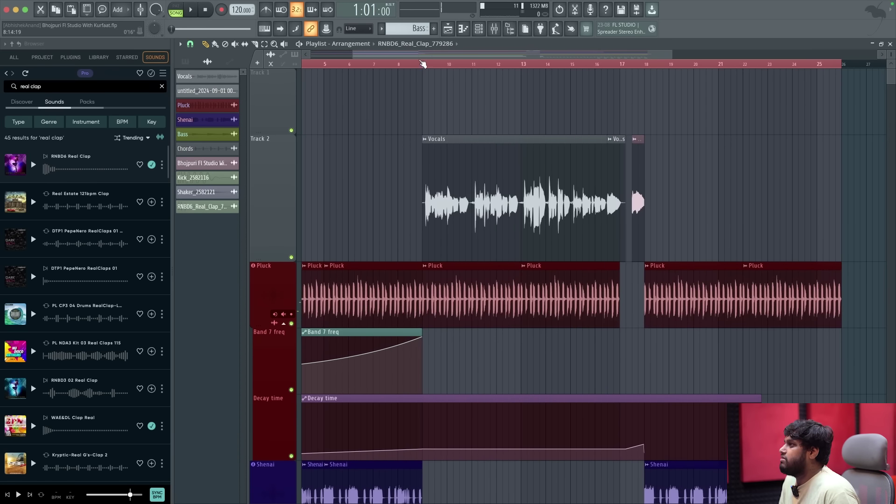
# Delete Auto-Tune Pro from the Vocals mixer track's first effect slot.
pyautogui.click(495, 30)
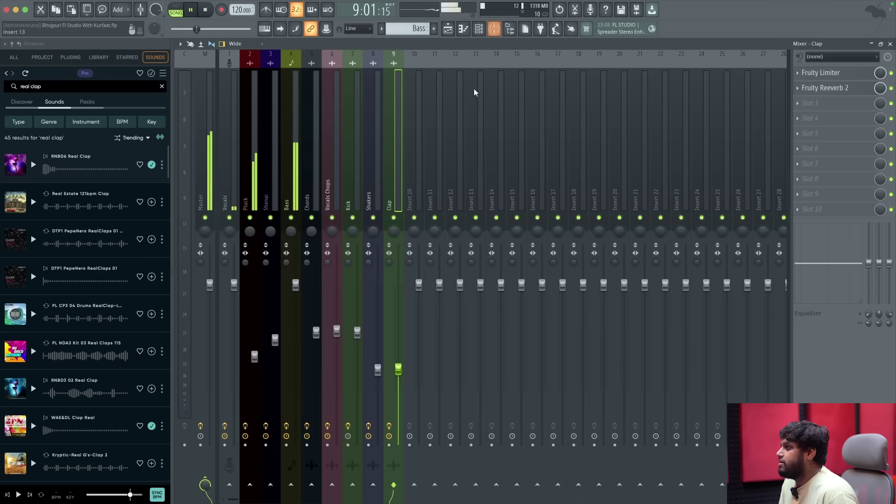
pyautogui.click(224, 154)
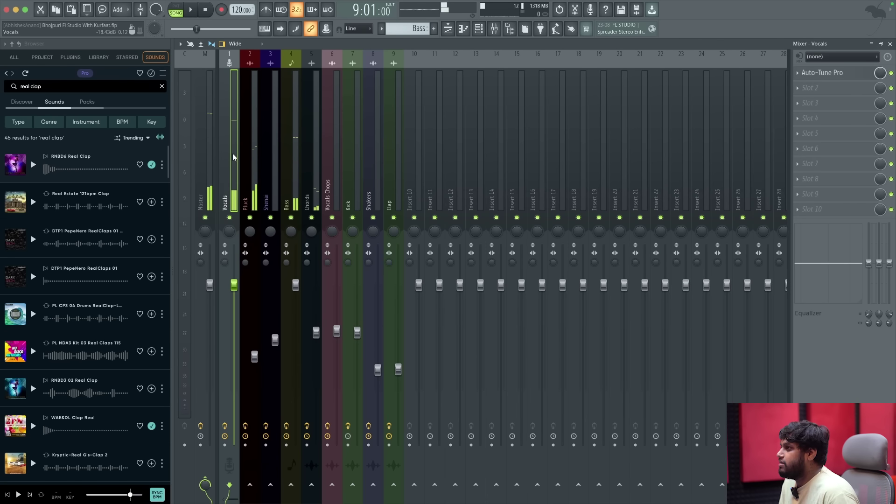
pyautogui.click(477, 27)
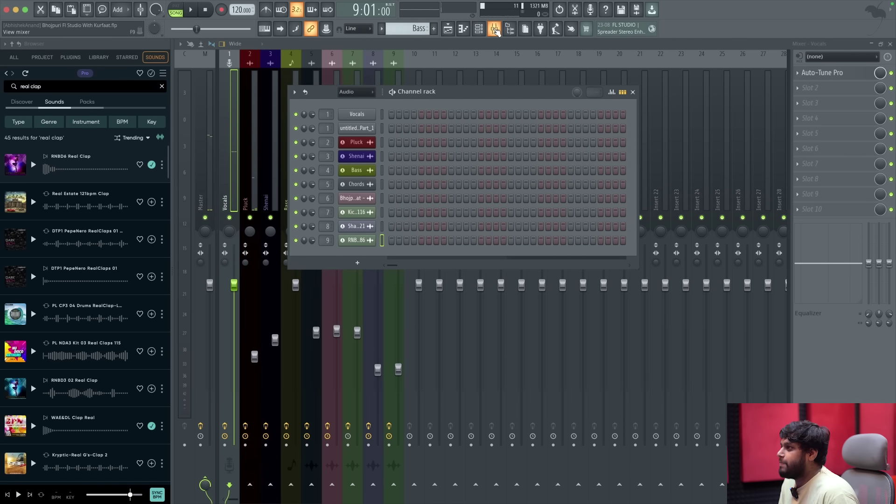
pyautogui.press('F6')
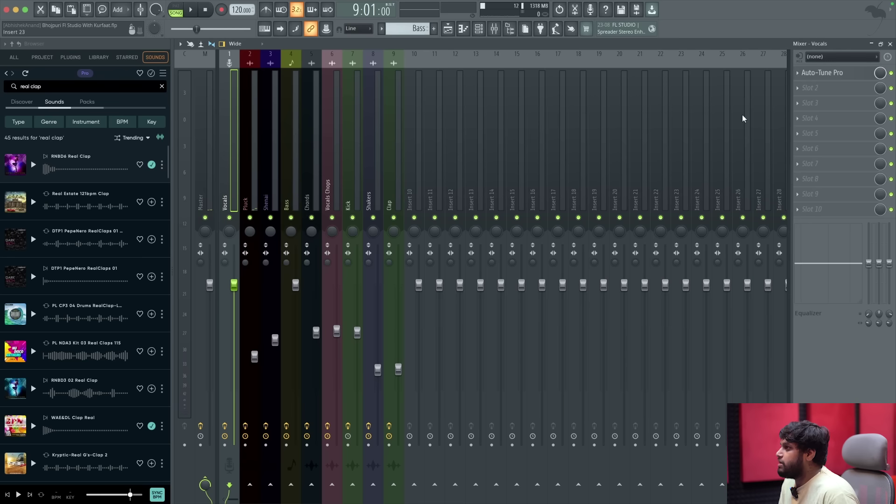
pyautogui.click(799, 78)
pyautogui.click(804, 95)
pyautogui.press('Return')
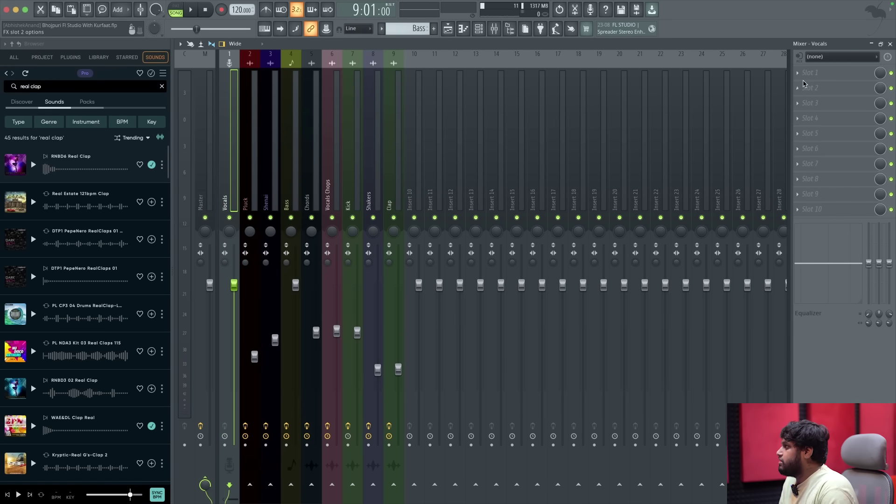
# Load WaveShell1-VST3 15.0 with Clarity Vx in the first Vocals slot and try its ambience reduction up to about 40.
pyautogui.click(805, 77)
pyautogui.click(652, 29)
pyautogui.write('waves')
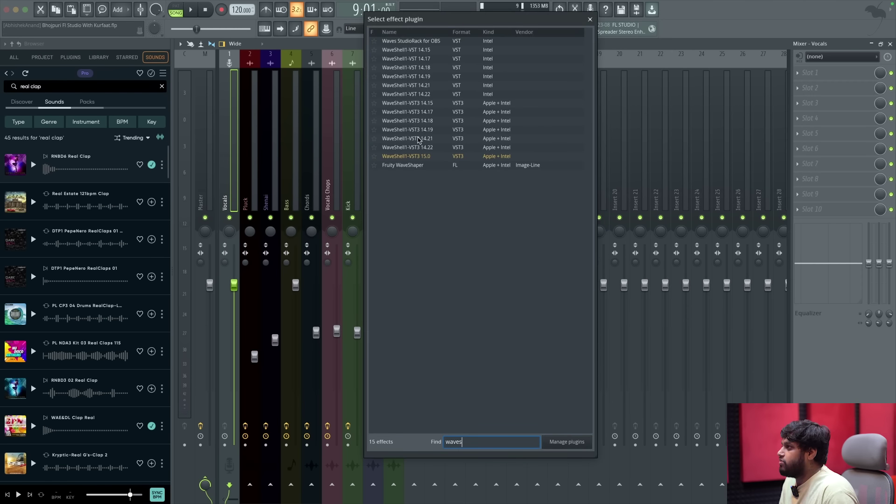
pyautogui.doubleClick(423, 157)
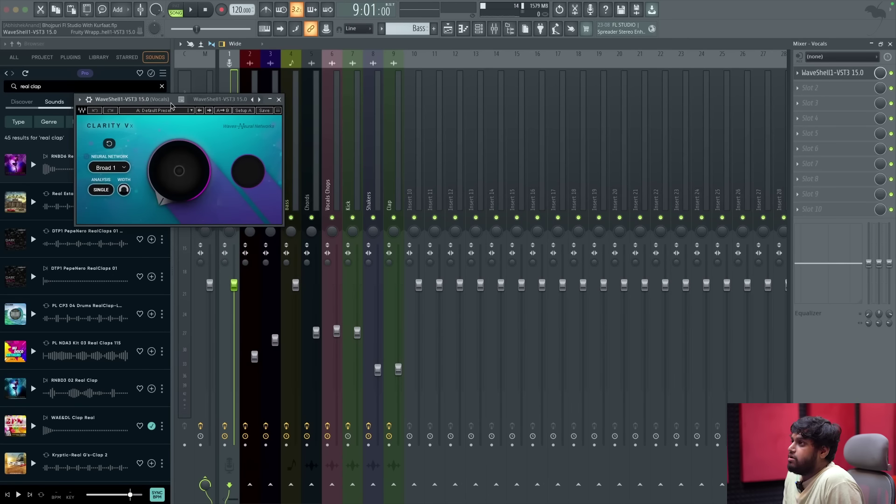
pyautogui.moveTo(171, 105); pyautogui.dragTo(263, 104)
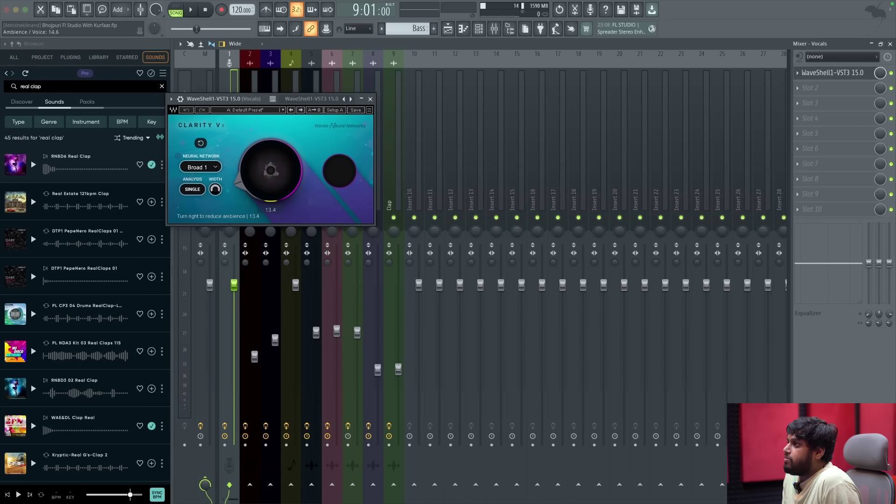
pyautogui.moveTo(271, 171); pyautogui.dragTo(270, 156)
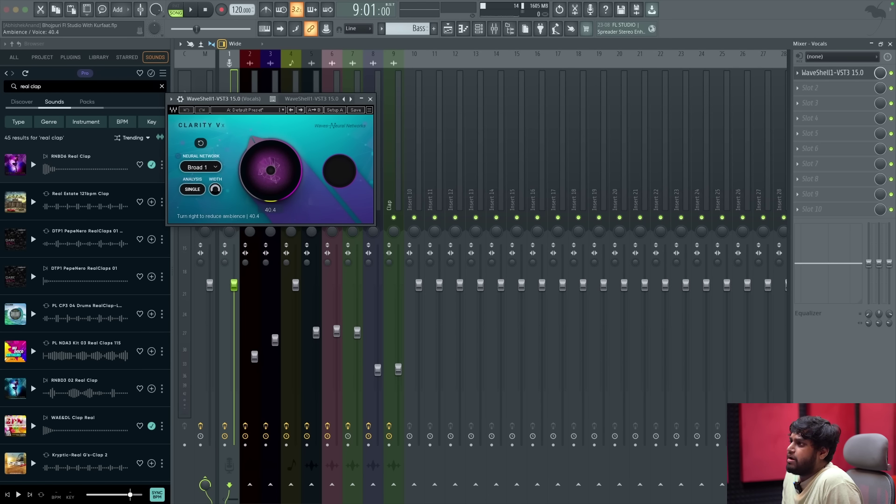
pyautogui.click(370, 99)
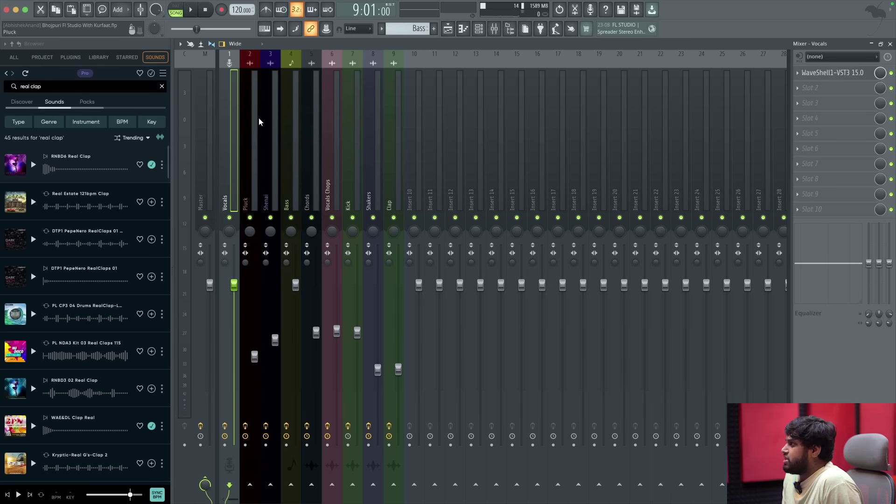
# Rename the WaveShell plugin in the Vocals track's first slot as Clarity Vx.
pyautogui.click(835, 73)
pyautogui.click(836, 73)
pyautogui.click(797, 73)
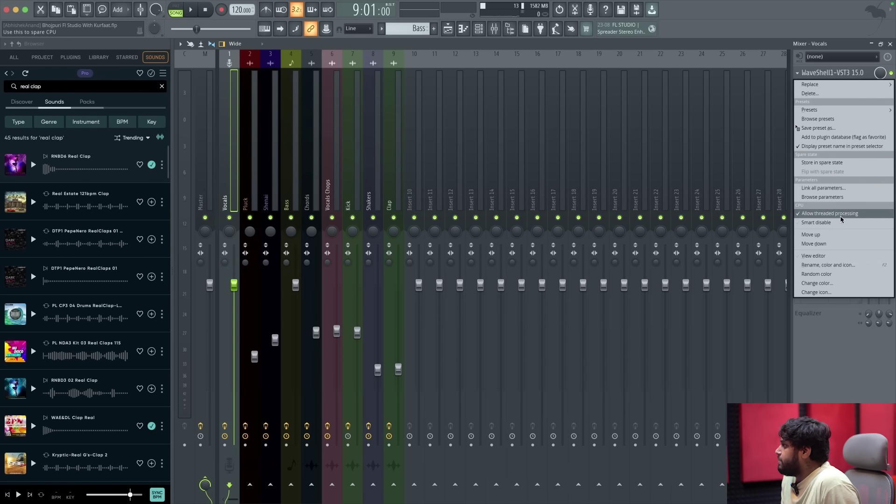
pyautogui.click(831, 265)
pyautogui.write('Clarity Vx')
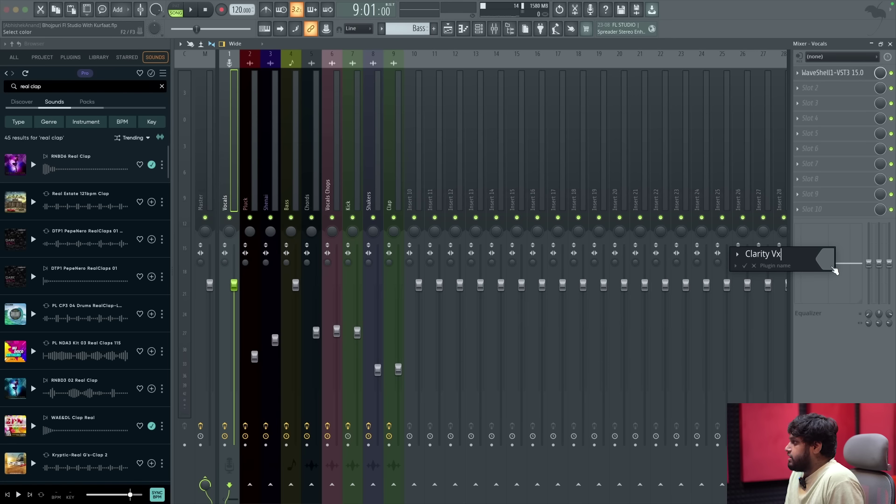
pyautogui.press('Return')
# Play the song and set Clarity Vx's ambience reduction on the Vocals track to about 13.
pyautogui.press('space')
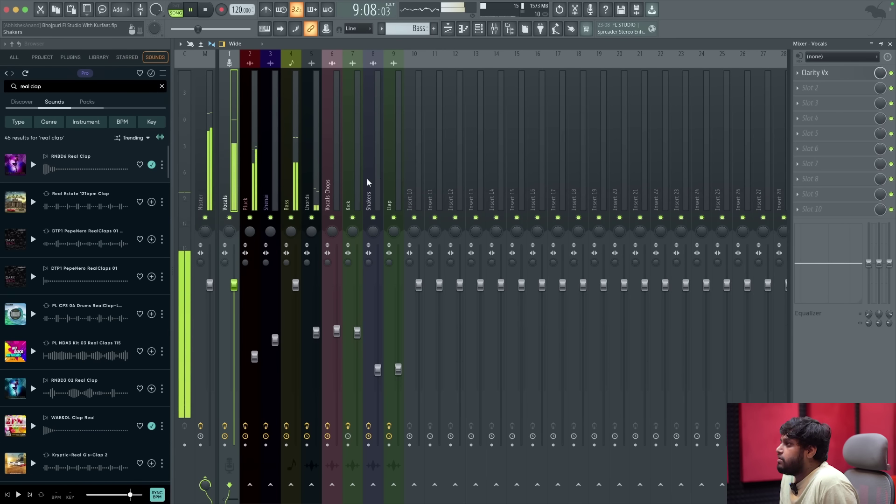
pyautogui.click(854, 79)
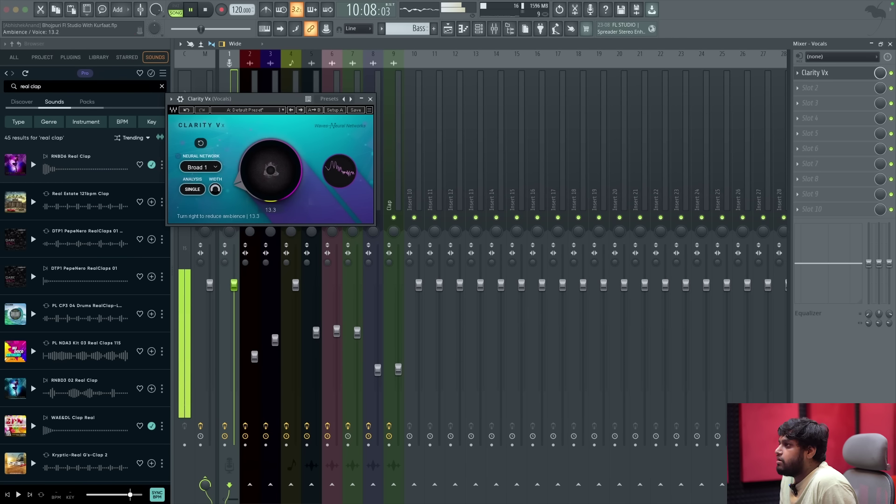
pyautogui.click(822, 72)
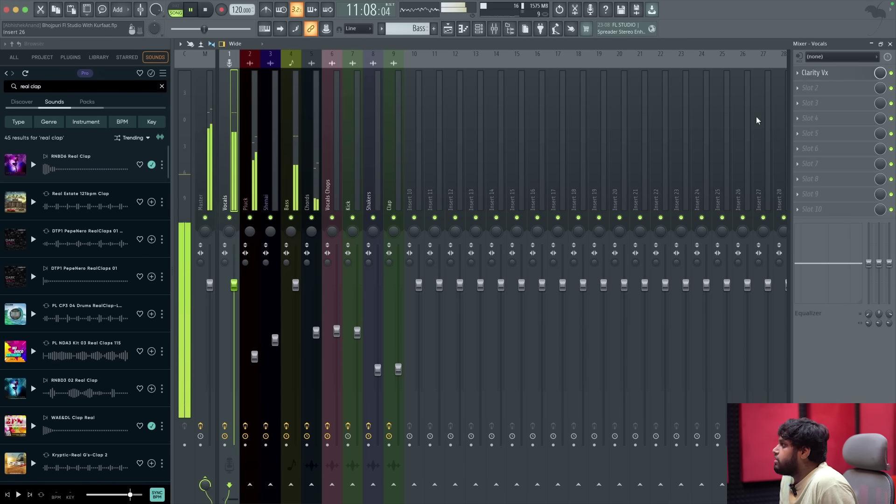
pyautogui.press('space')
# Load WaveShell1-VST3 15.0 with Waves Tune Stereo in the second effect slot of the Vocals mixer track.
pyautogui.click(825, 89)
pyautogui.click(672, 21)
pyautogui.write('wav')
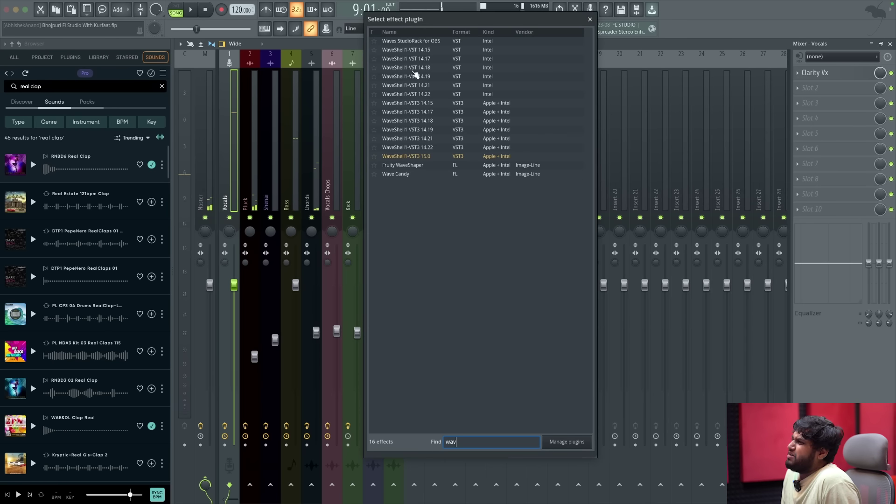
pyautogui.doubleClick(443, 157)
pyautogui.click(449, 160)
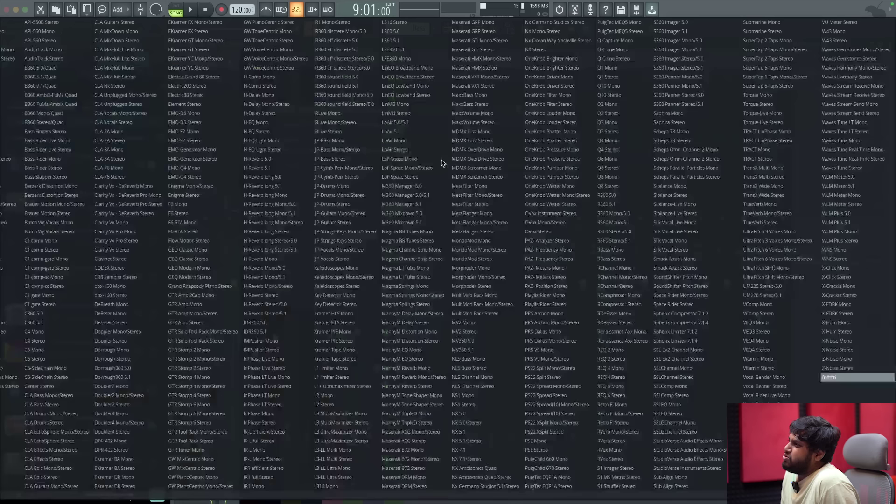
pyautogui.press('w')
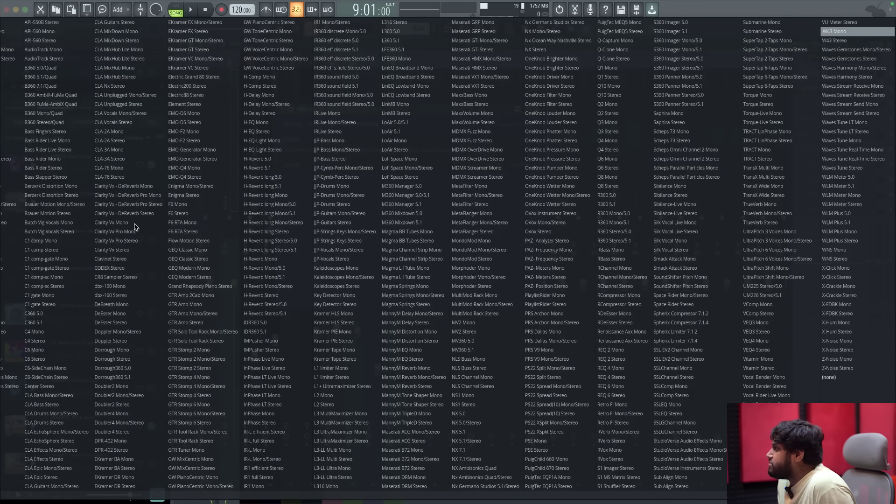
pyautogui.click(868, 165)
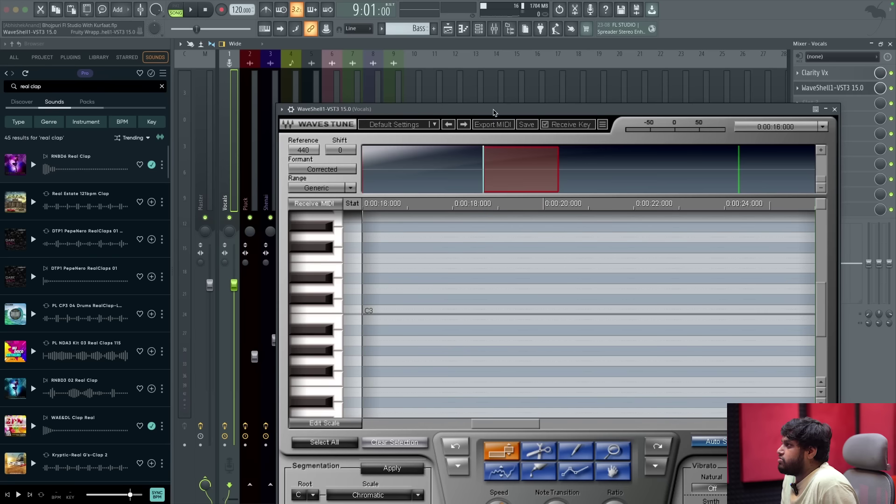
# Play the song from bar 9 to past bar 17 so Waves Tune captures the whole vocal.
pyautogui.moveTo(493, 113); pyautogui.dragTo(412, 50)
pyautogui.press('space')
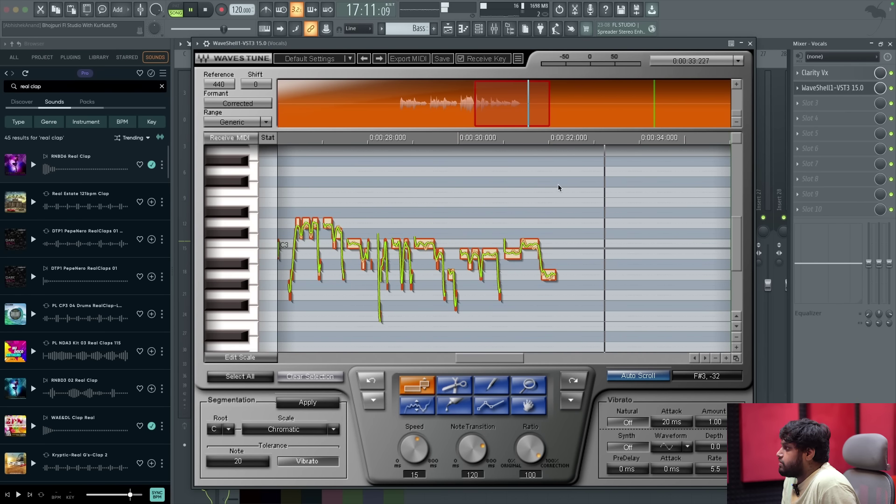
pyautogui.press('space')
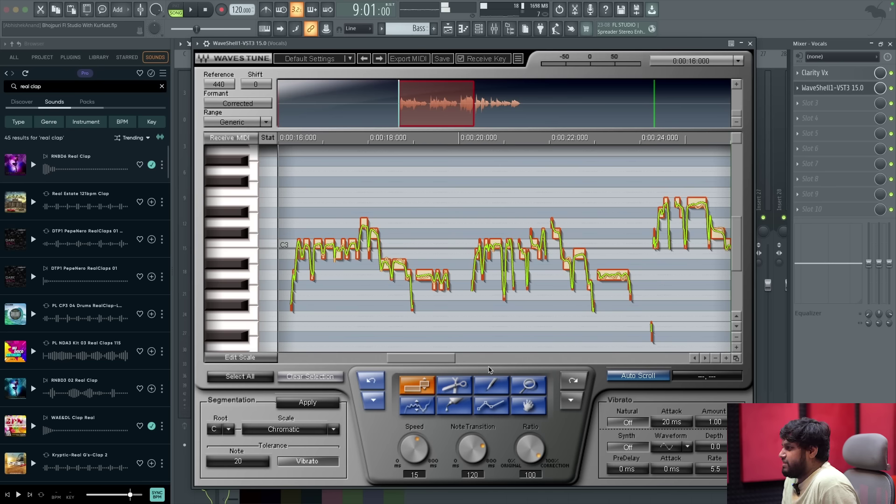
# Select all detected vocal notes in Waves Tune and set the segmentation root to A with the Natural Minor scale.
pyautogui.click(268, 374)
pyautogui.click(229, 429)
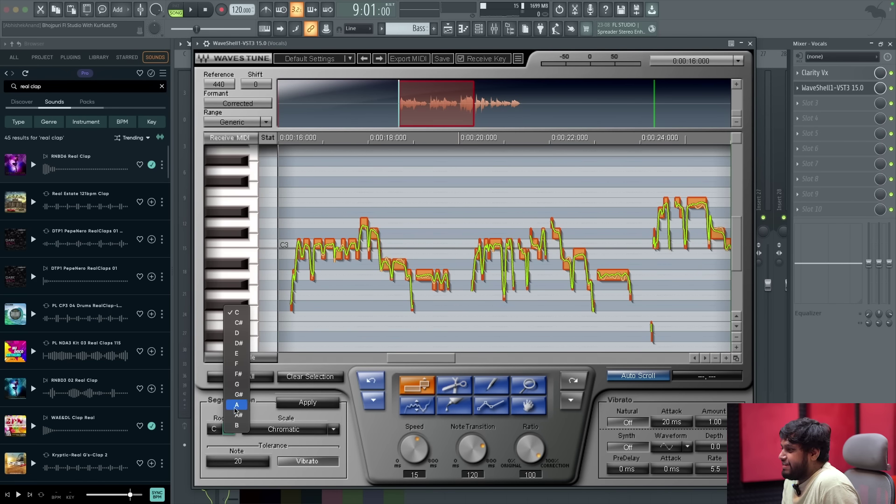
pyautogui.click(236, 406)
pyautogui.click(333, 429)
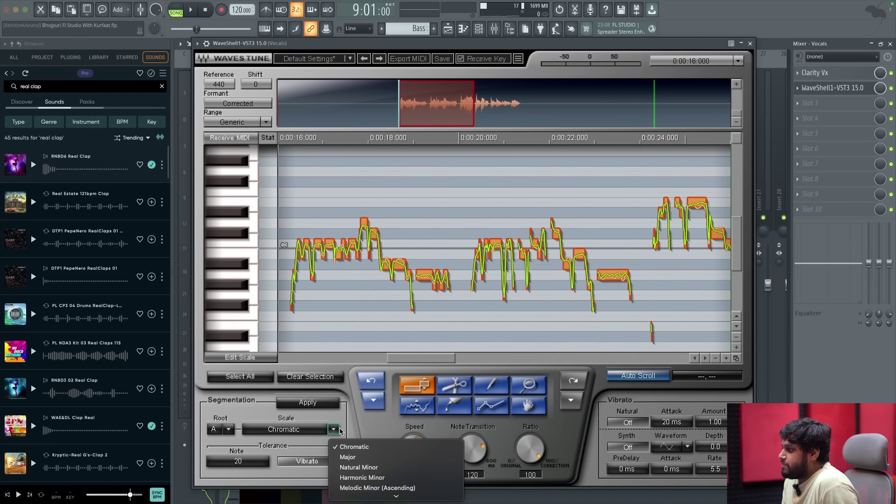
pyautogui.click(360, 467)
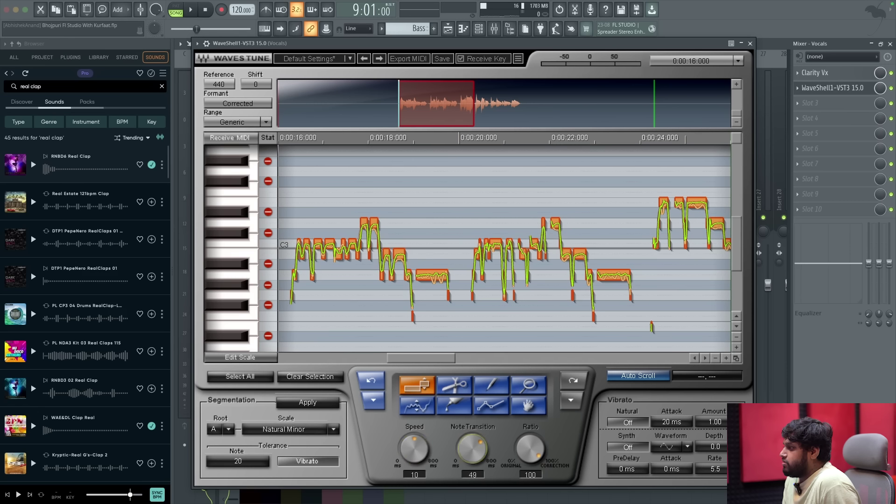
# Set Waves Tune's Speed and Note Transition to 0 for all notes, listen to the tuned vocal, and close the plugin.
pyautogui.press('space')
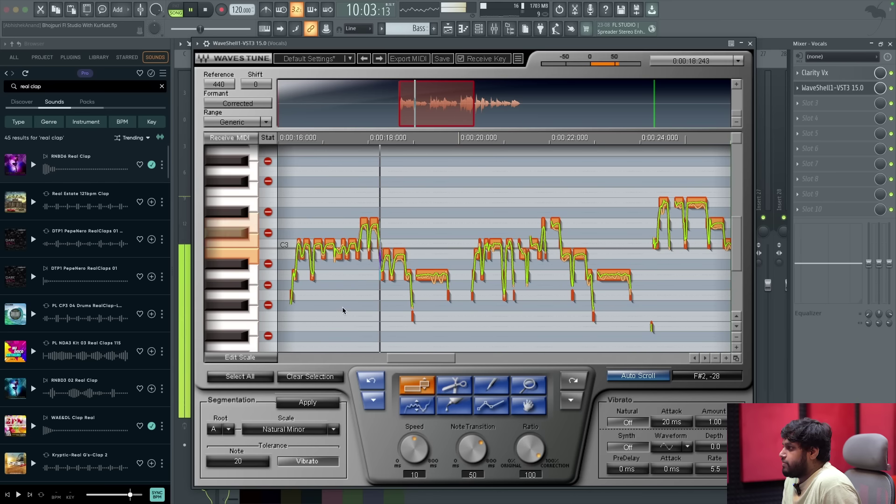
pyautogui.press('space')
pyautogui.moveTo(414, 448); pyautogui.dragTo(414, 467)
pyautogui.moveTo(473, 448); pyautogui.dragTo(472, 467)
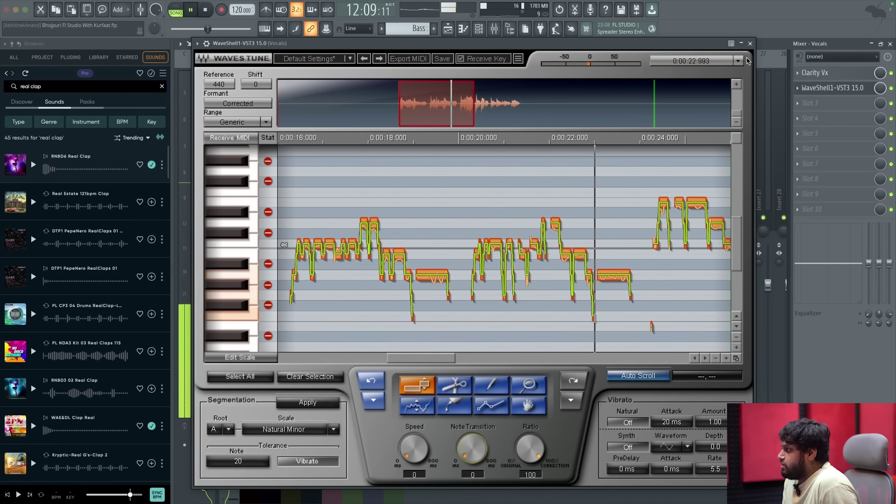
pyautogui.click(422, 218)
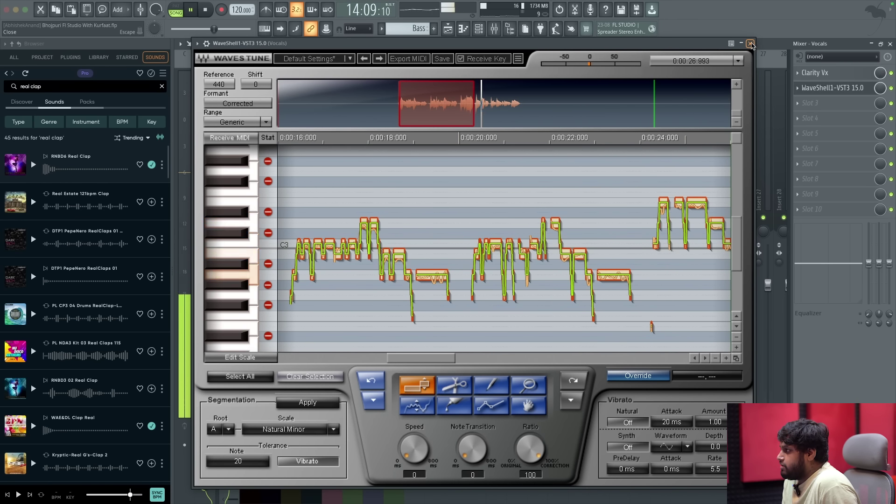
pyautogui.click(750, 43)
pyautogui.press('space')
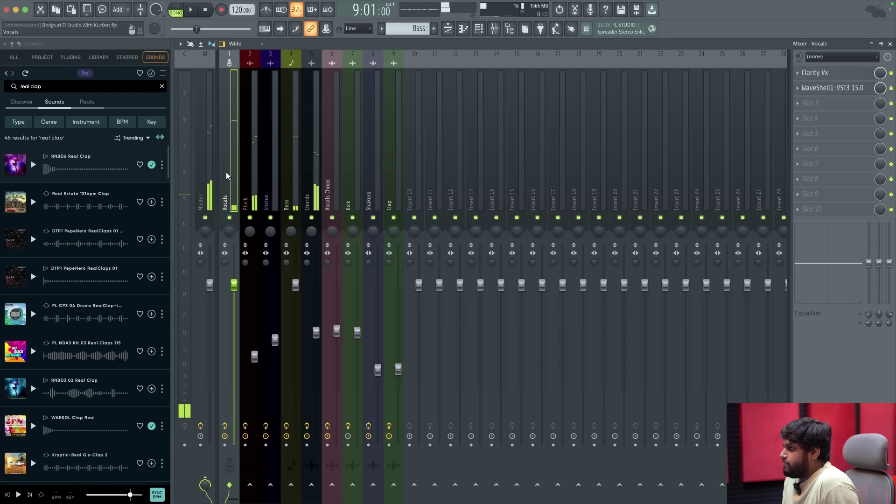
# Load Auto-Tune Pro in the third Vocals slot and set its key to A and its scale to Minor.
pyautogui.click(825, 105)
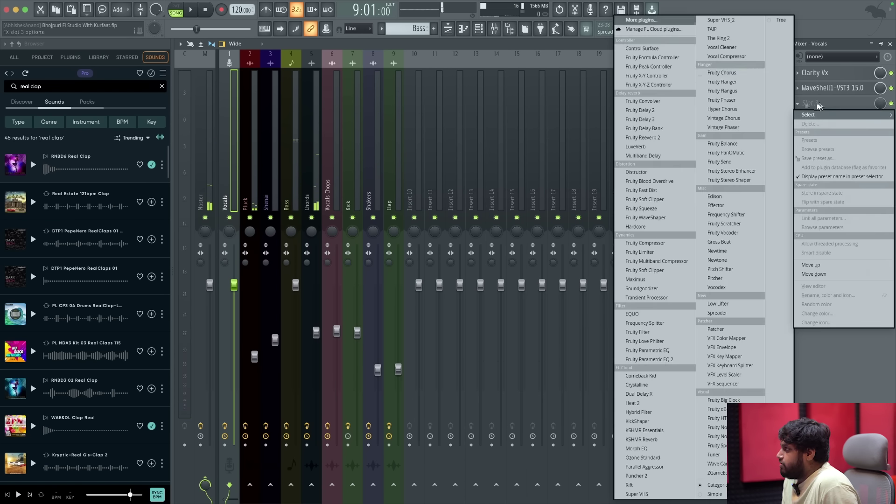
pyautogui.click(659, 24)
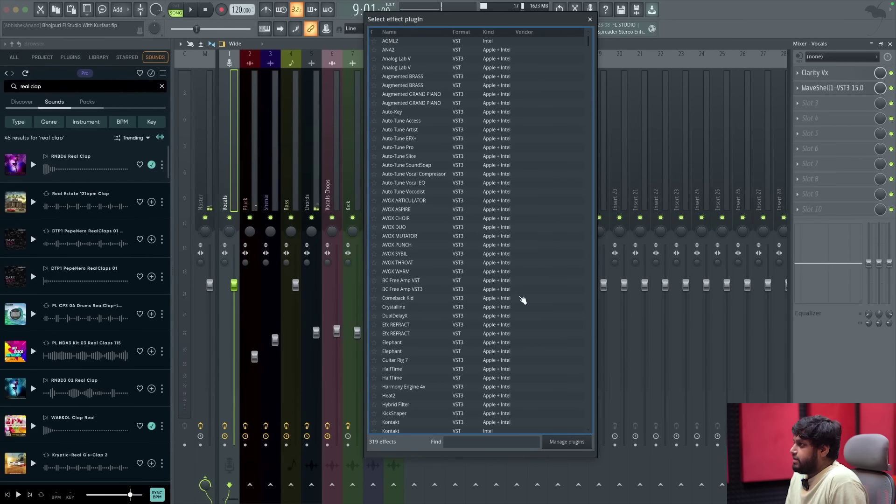
pyautogui.click(438, 148)
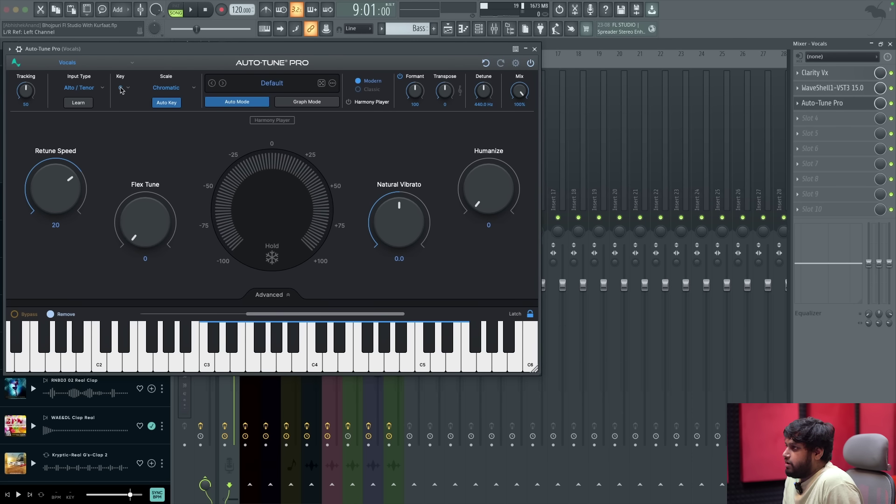
pyautogui.click(122, 88)
pyautogui.click(133, 234)
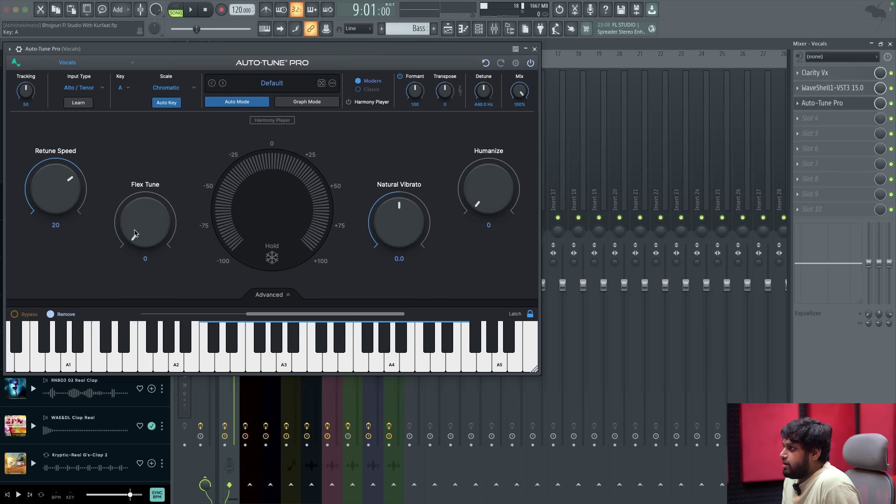
pyautogui.click(174, 94)
pyautogui.click(168, 133)
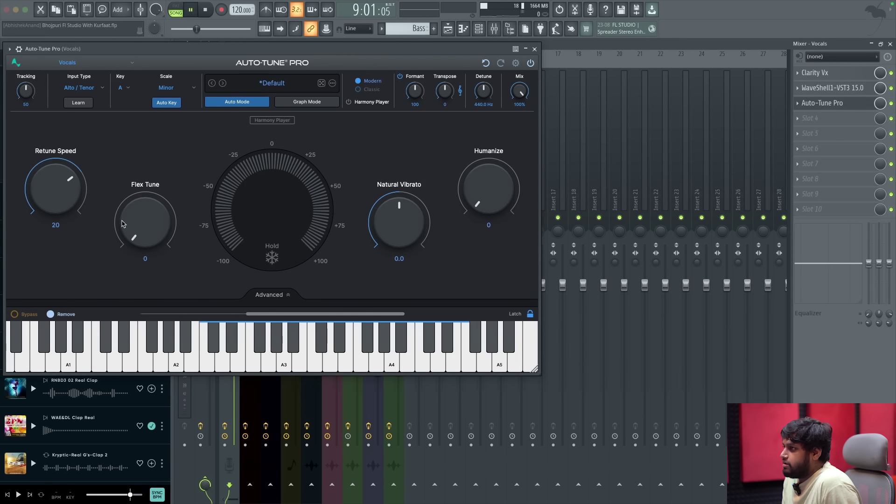
pyautogui.click(534, 49)
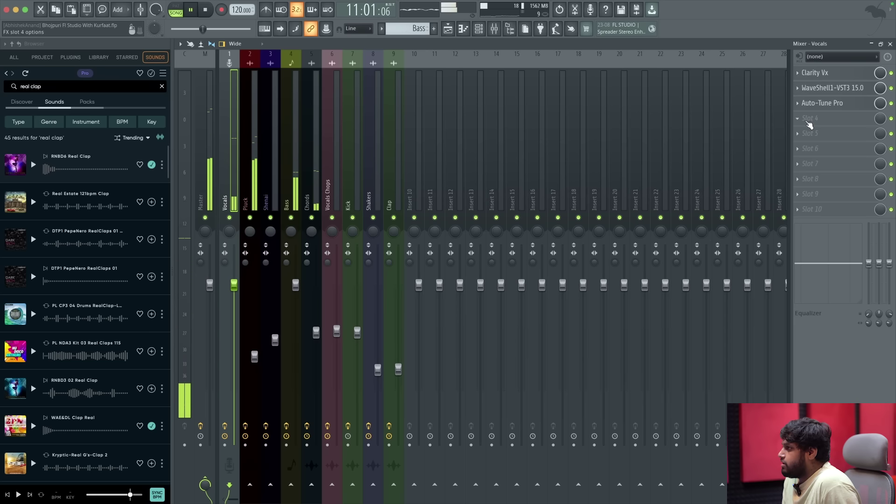
# Load Fruity Limiter in the fourth effect slot of the Vocals mixer track and stop playback.
pyautogui.click(815, 131)
pyautogui.click(659, 52)
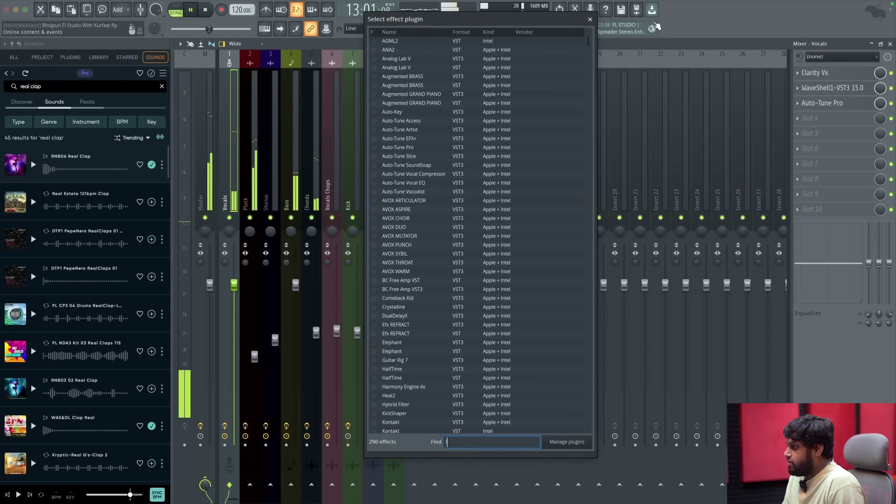
pyautogui.write('lim')
pyautogui.doubleClick(441, 50)
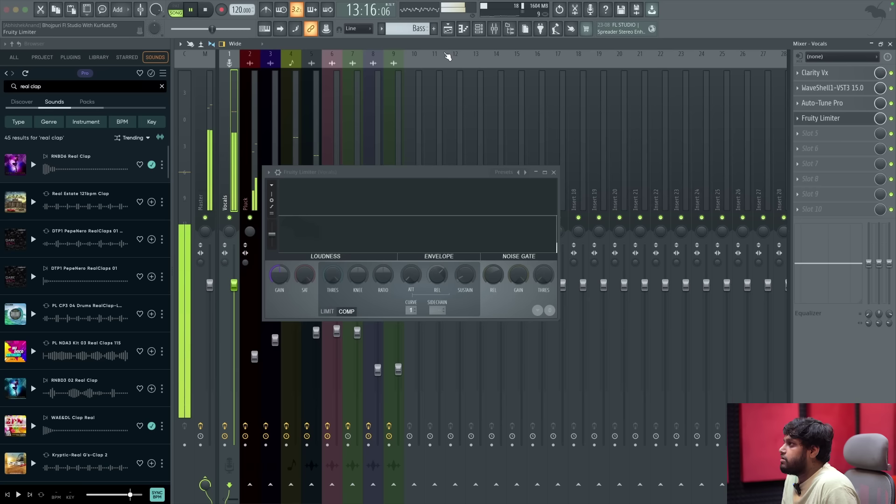
pyautogui.press('space')
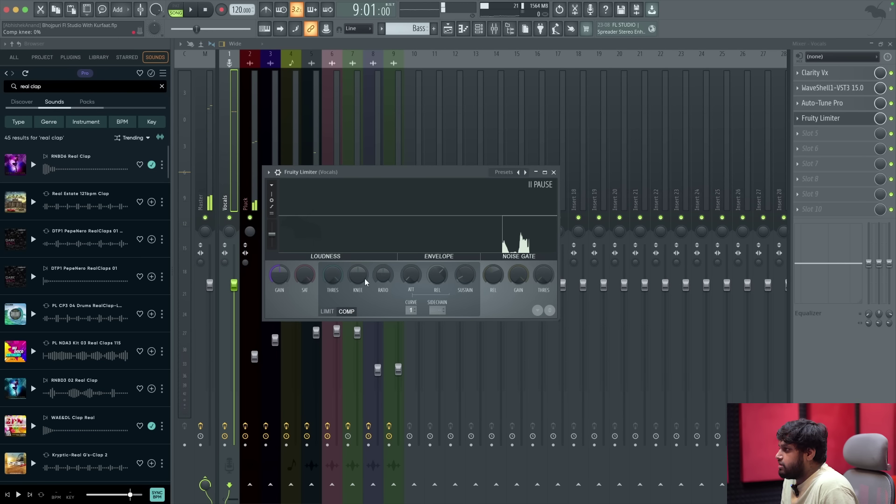
# Check the device and buffer length in the audio settings.
pyautogui.click(887, 10)
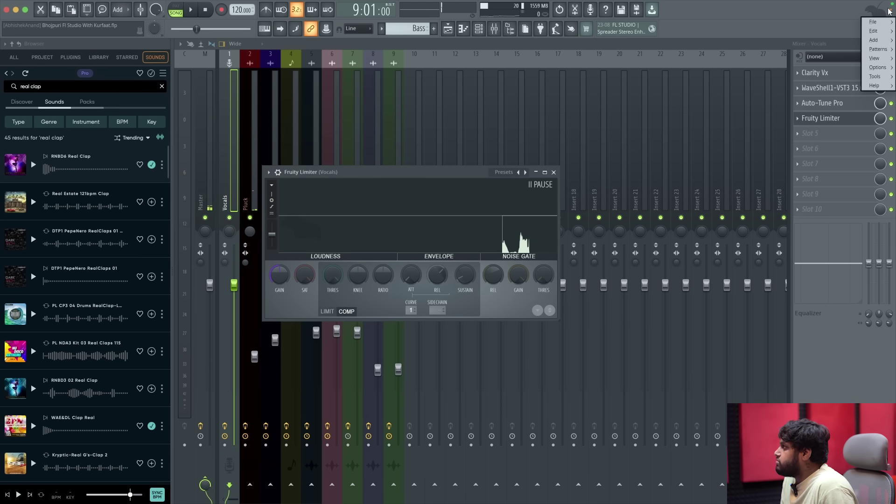
pyautogui.moveTo(881, 69)
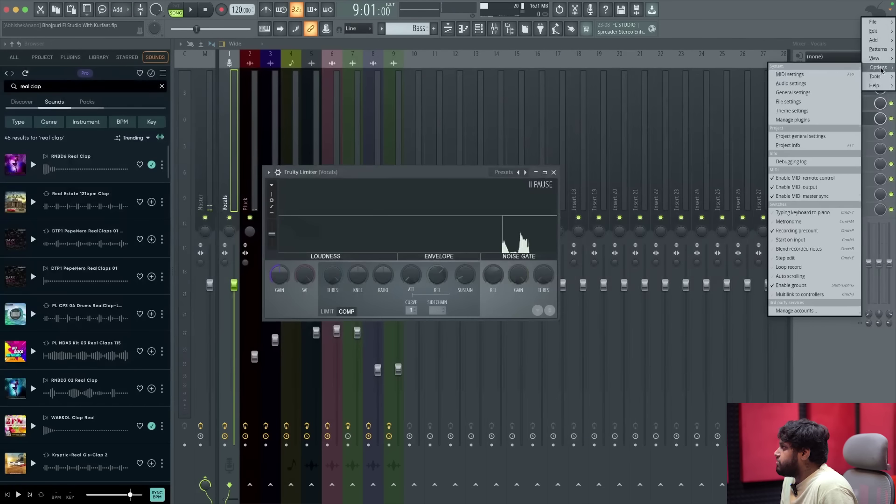
pyautogui.click(792, 83)
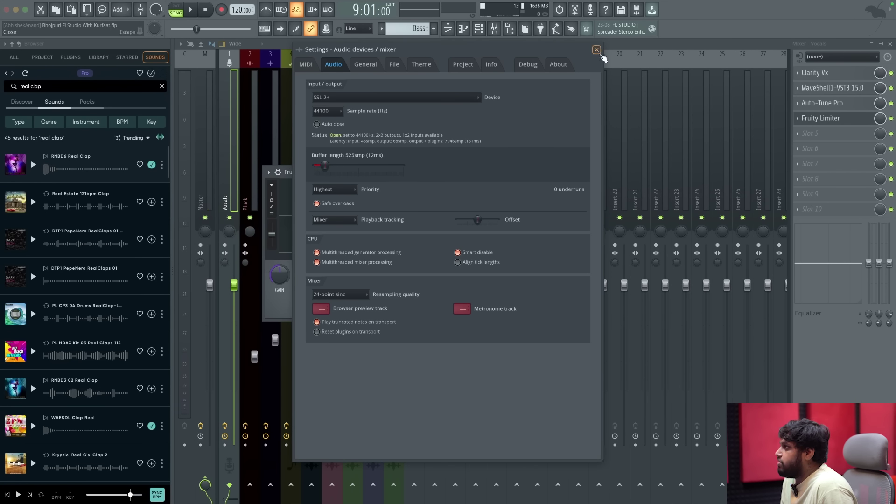
pyautogui.click(597, 49)
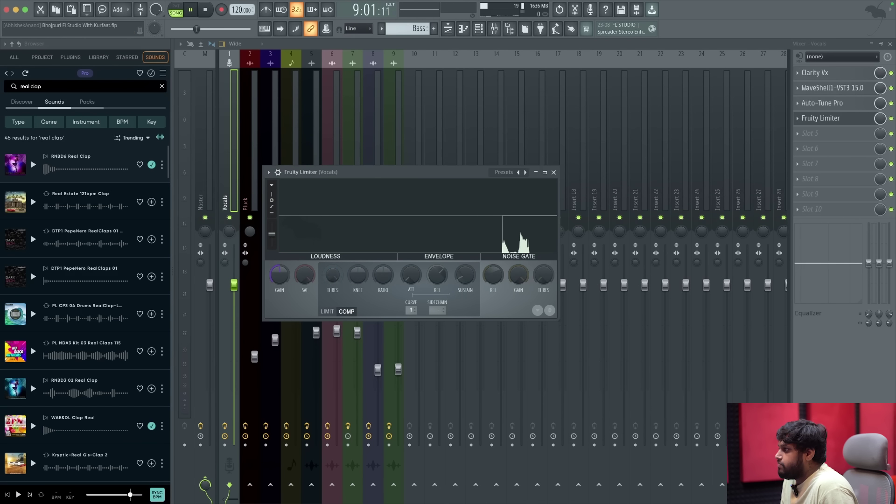
# During playback, set the Vocals limiter's compressor threshold to about -20 dB and its ratio to about 9.2:1.
pyautogui.moveTo(332, 275); pyautogui.dragTo(332, 298)
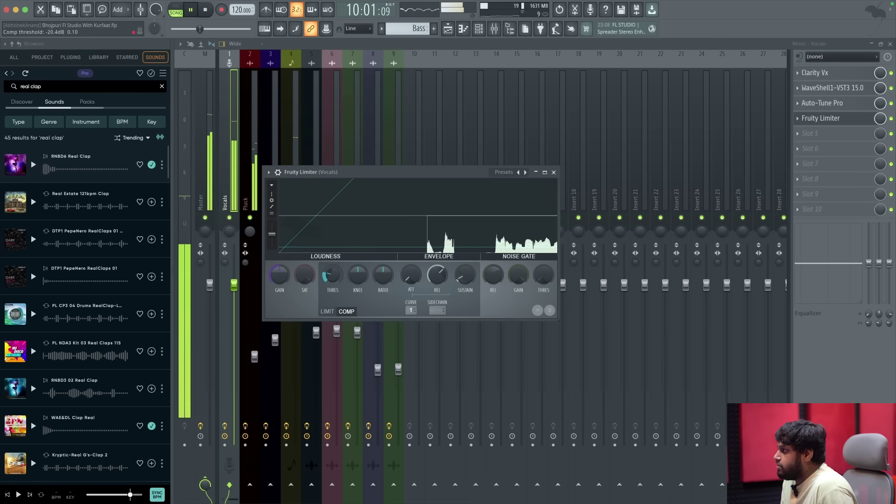
pyautogui.moveTo(383, 276); pyautogui.dragTo(383, 245)
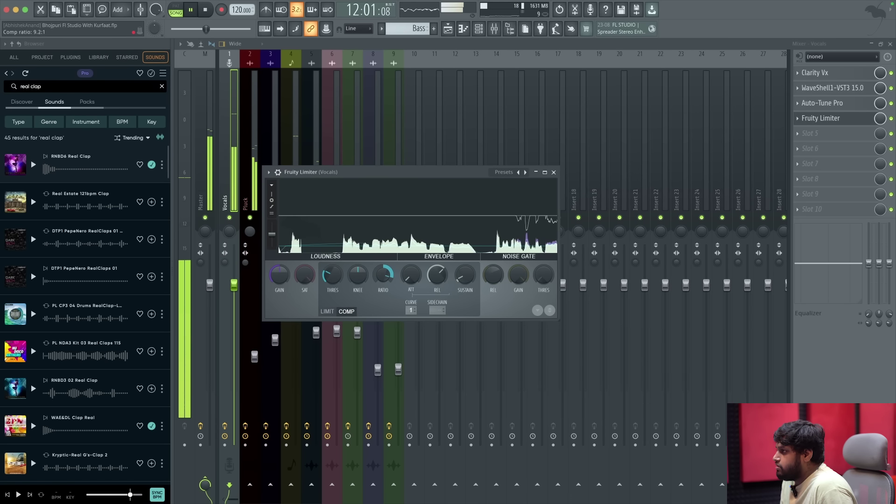
pyautogui.click(554, 172)
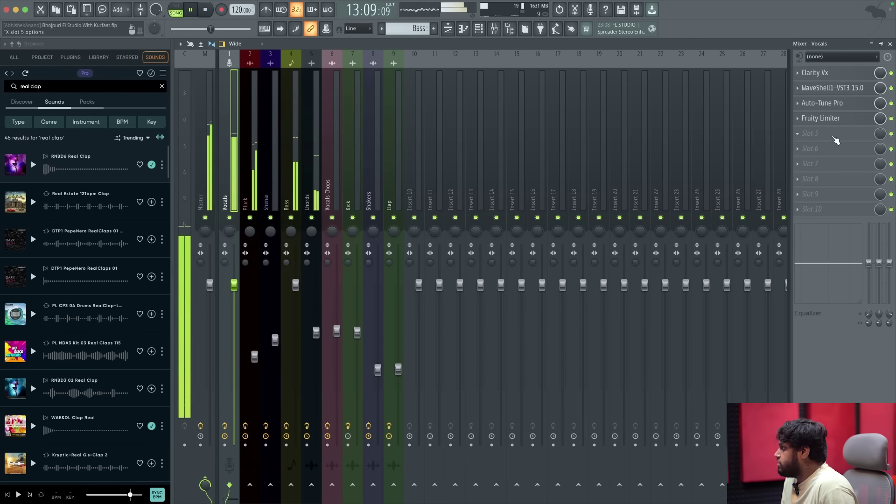
# Load Fruity Reeverb 2 in the fifth effect slot of the Vocals mixer track and enlarge its room size.
pyautogui.click(836, 140)
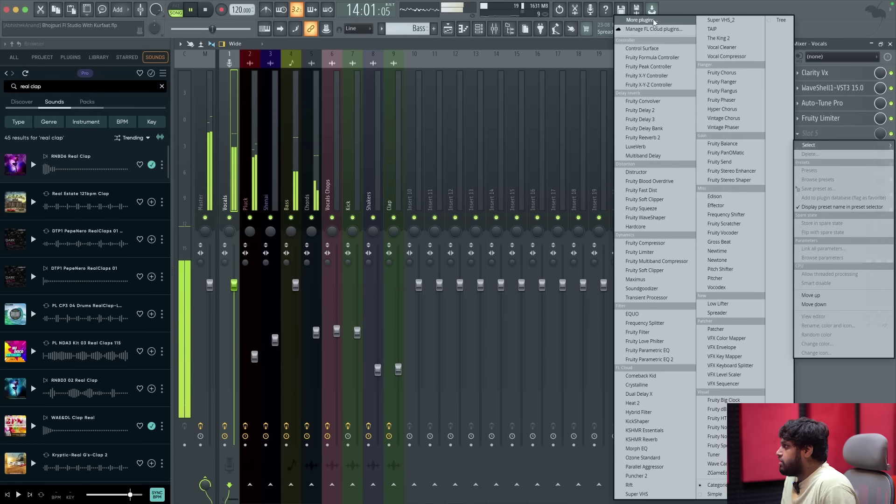
pyautogui.click(654, 21)
pyautogui.write('rev')
pyautogui.doubleClick(430, 90)
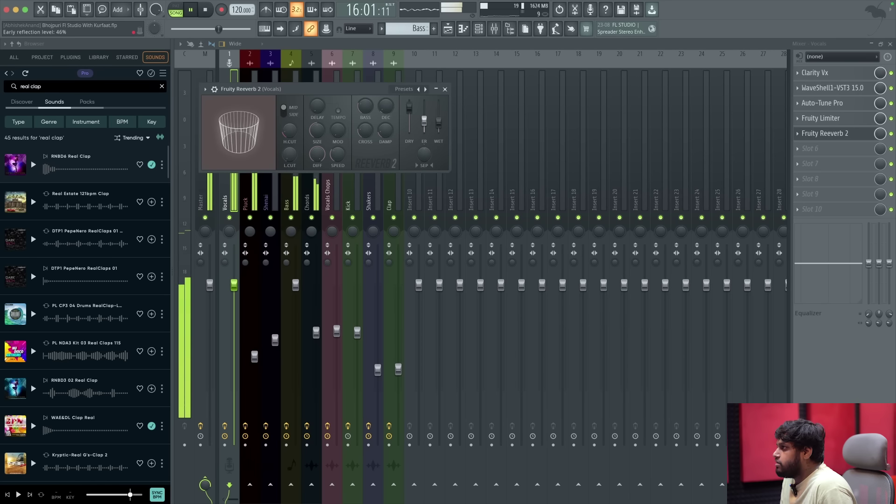
pyautogui.moveTo(289, 154); pyautogui.dragTo(317, 126)
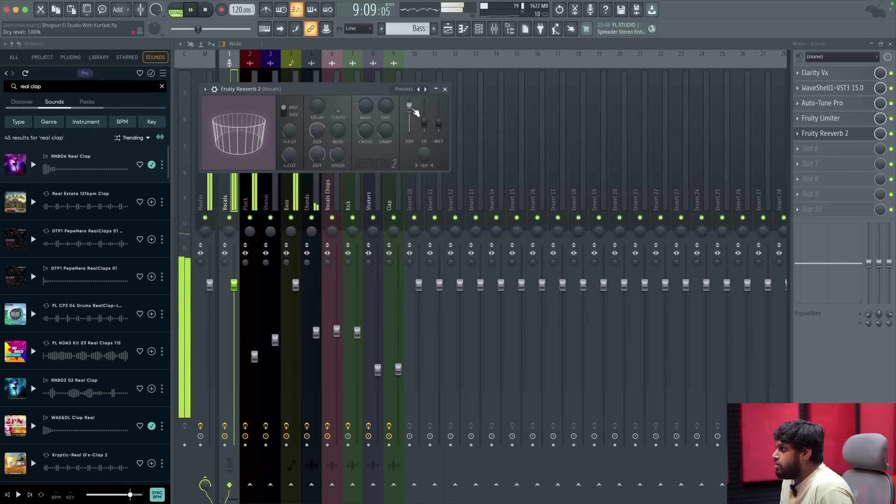
pyautogui.click(446, 89)
# Load Fruity Delay Bank in the sixth effect slot of the Vocals track and pause playback.
pyautogui.click(838, 149)
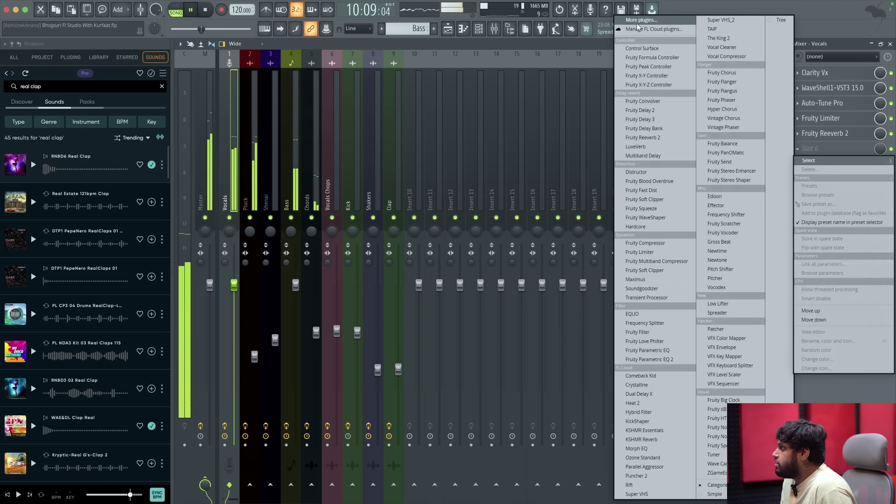
pyautogui.click(638, 25)
pyautogui.write('delay')
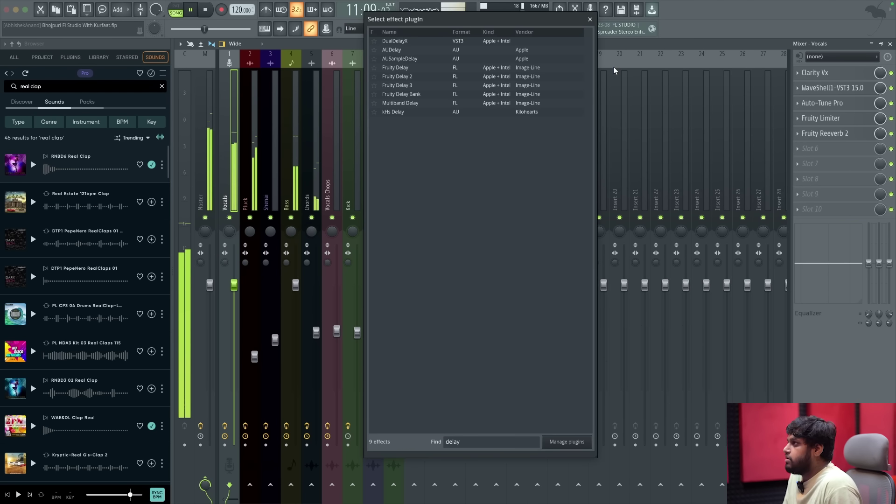
pyautogui.click(397, 85)
pyautogui.press('space')
pyautogui.doubleClick(415, 94)
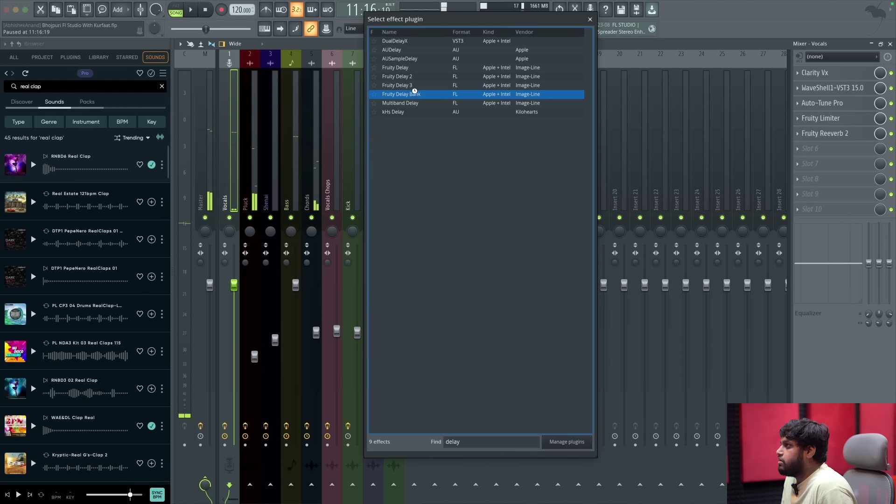
# Apply the Default preset to the Vocals delay bank, lower its wet level to 10% and resume playback.
pyautogui.click(462, 102)
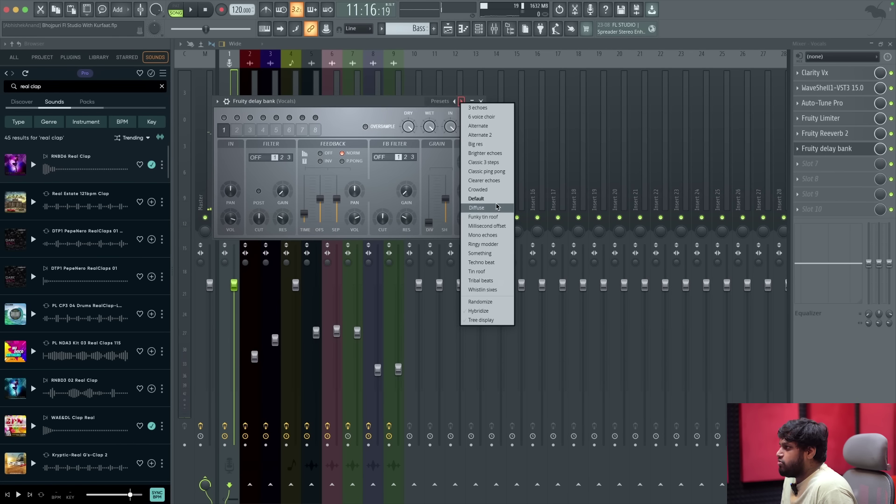
pyautogui.click(495, 199)
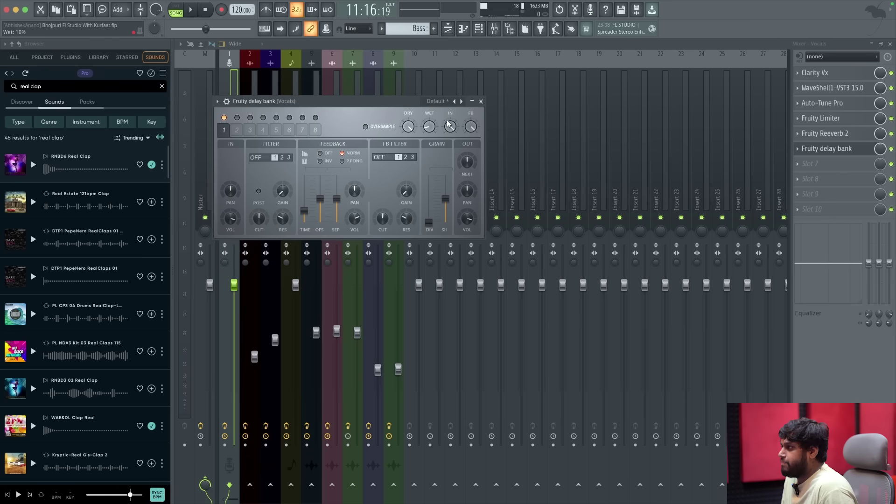
pyautogui.press('space')
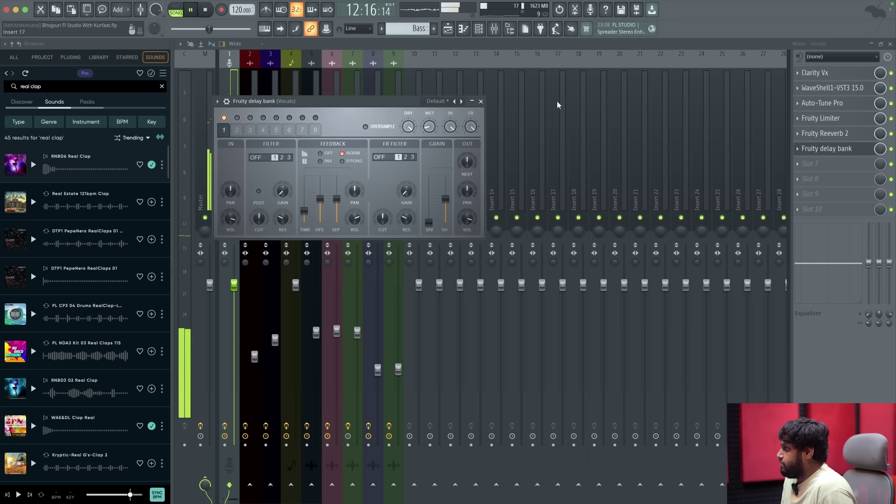
pyautogui.click(481, 101)
# Load Fruity Parametric EQ 2 in the seventh Vocals slot and change band 1 to a high pass filter.
pyautogui.click(837, 166)
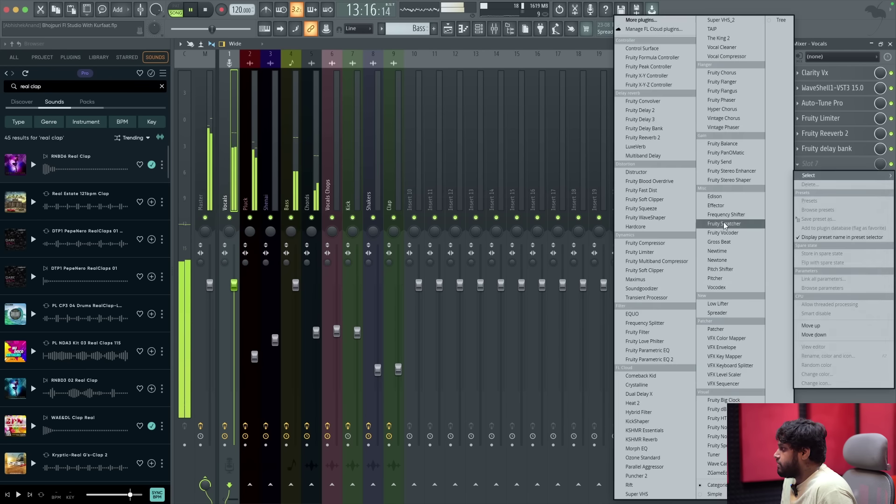
pyautogui.click(656, 362)
pyautogui.rightClick(267, 192)
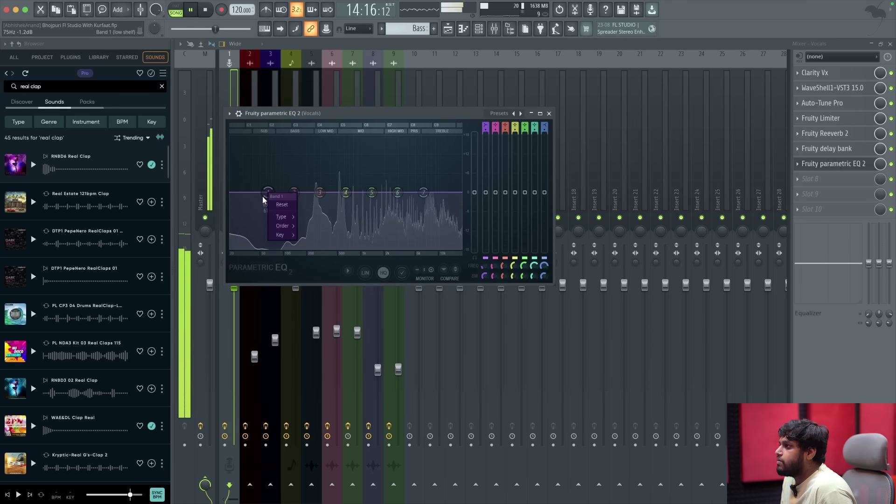
pyautogui.moveTo(293, 217)
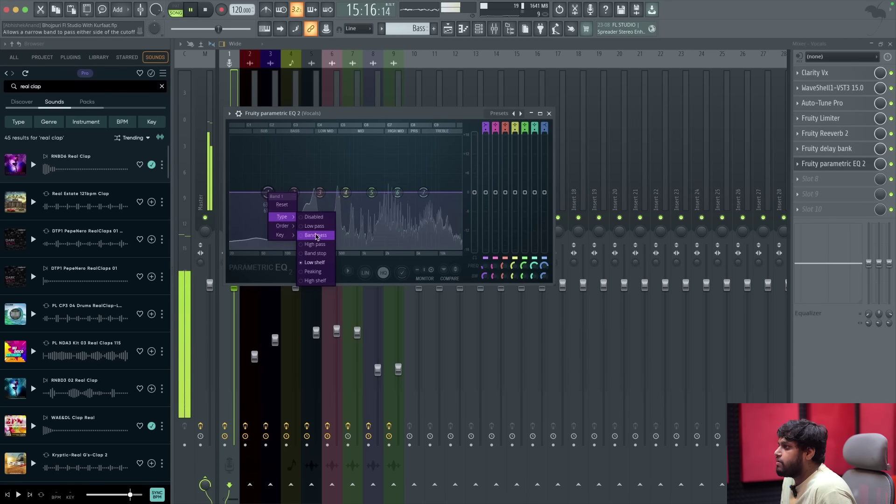
pyautogui.click(312, 235)
# Shape the vocal EQ: raise band 1's cutoff, cut band 3 about 3.7 dB near 305 Hz and boost band 5 about 3.6 dB near 831 Hz.
pyautogui.moveTo(268, 192); pyautogui.dragTo(319, 192)
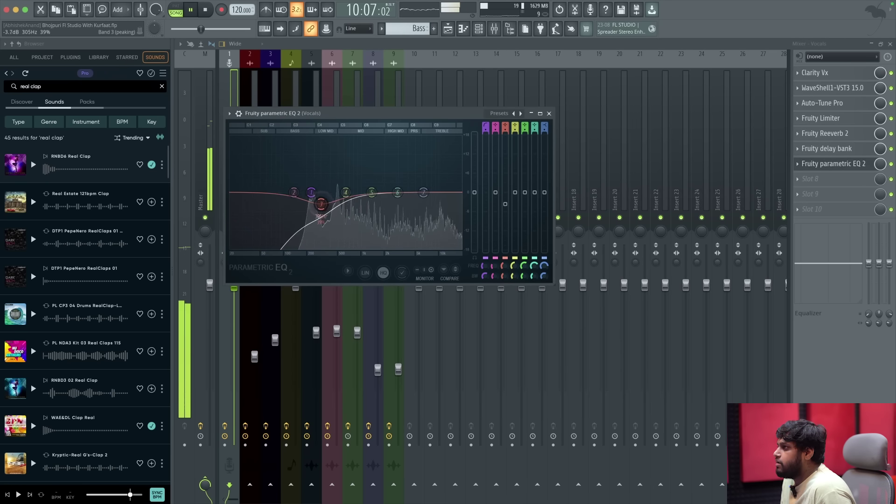
pyautogui.moveTo(371, 193); pyautogui.dragTo(355, 181)
pyautogui.rightClick(356, 181)
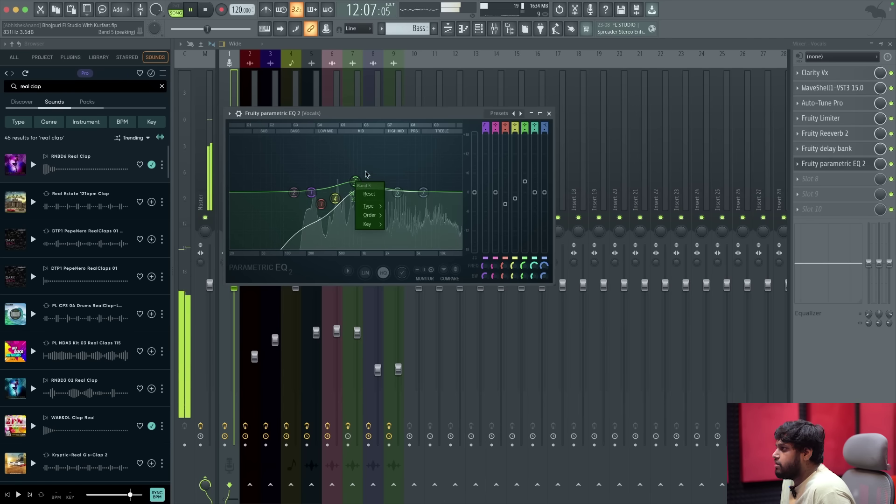
pyautogui.click(549, 114)
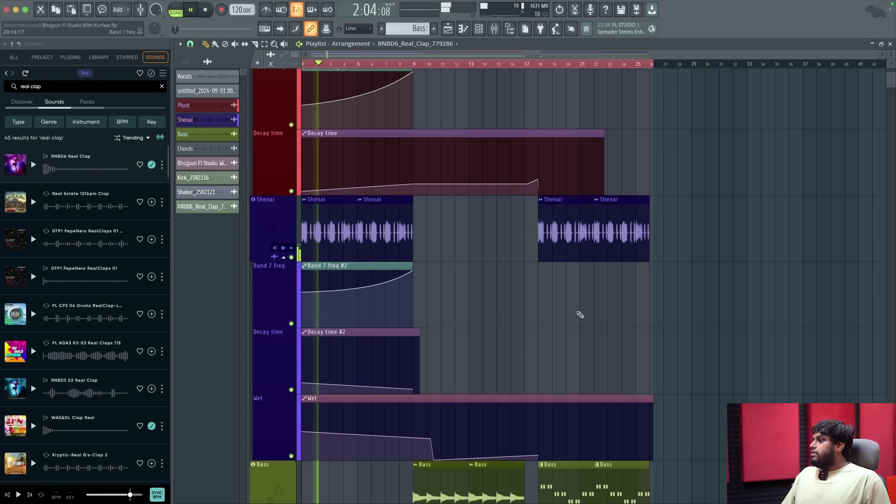
# Examine the playlist's tracks and automation clips while the opening bars of the arrangement play.
pyautogui.scroll(-5, 578, 313)
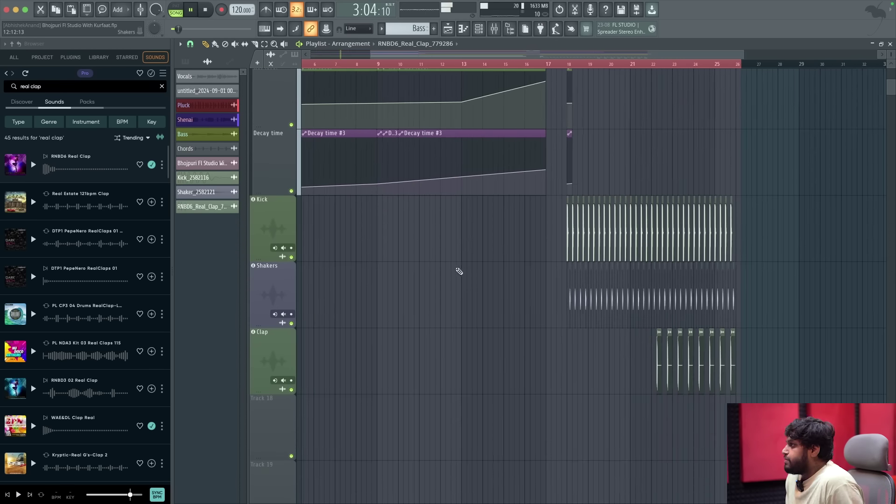
pyautogui.scroll(3, 478, 250)
pyautogui.scroll(8, 471, 224)
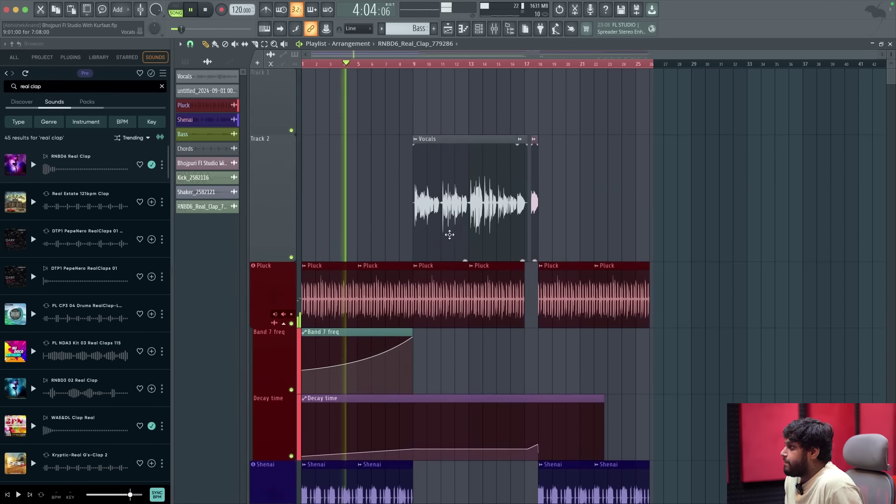
pyautogui.scroll(-11, 452, 224)
pyautogui.scroll(5, 430, 233)
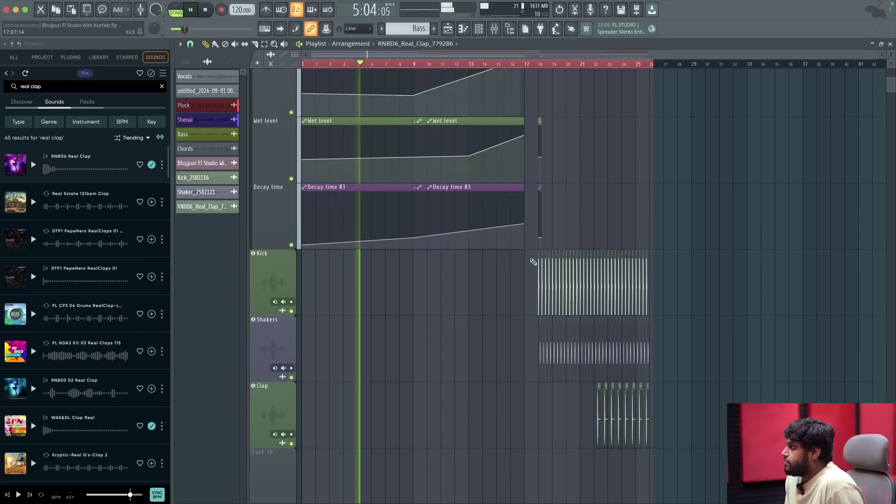
pyautogui.scroll(-2, 360, 220)
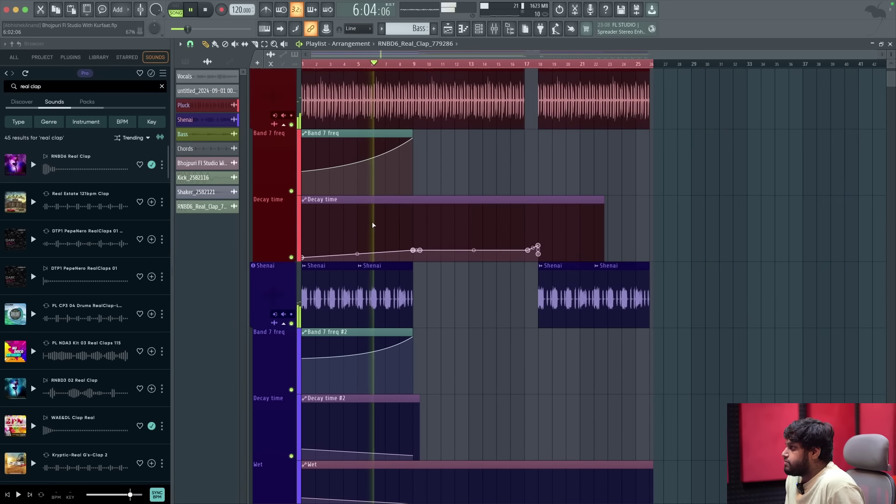
pyautogui.scroll(2, 384, 232)
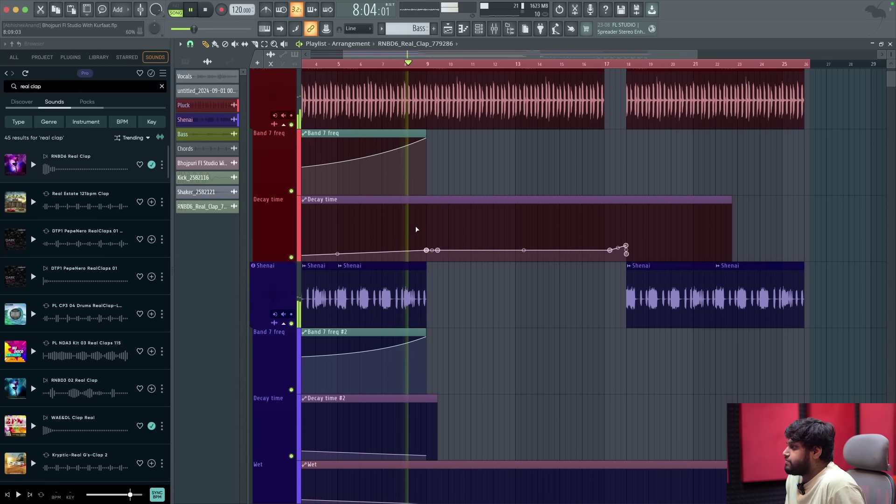
pyautogui.scroll(-2, 411, 226)
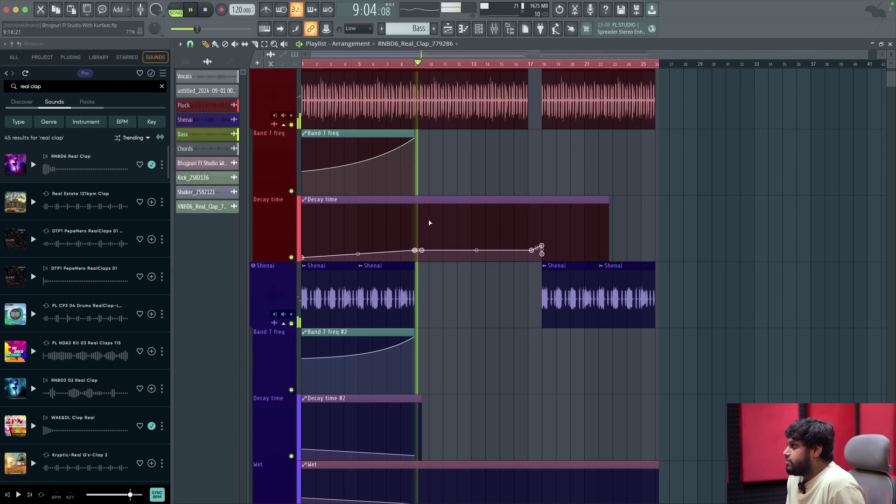
pyautogui.scroll(3, 466, 156)
# Bypass Clarity Vx on the Vocals mixer track and replay the song from just before the vocals at bar 9.
pyautogui.click(495, 30)
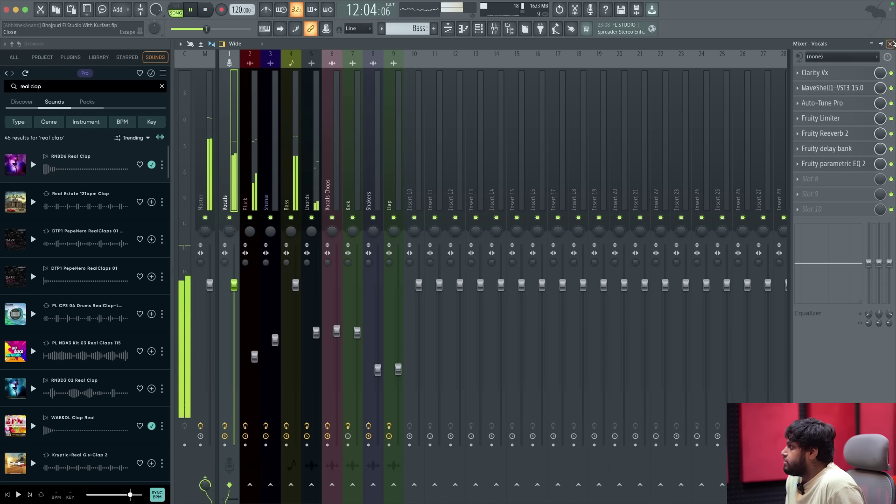
pyautogui.press('F5')
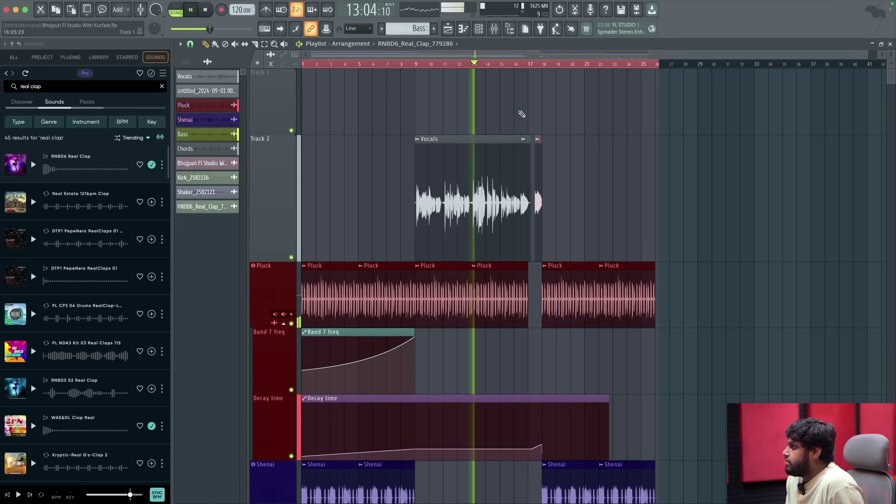
pyautogui.click(415, 64)
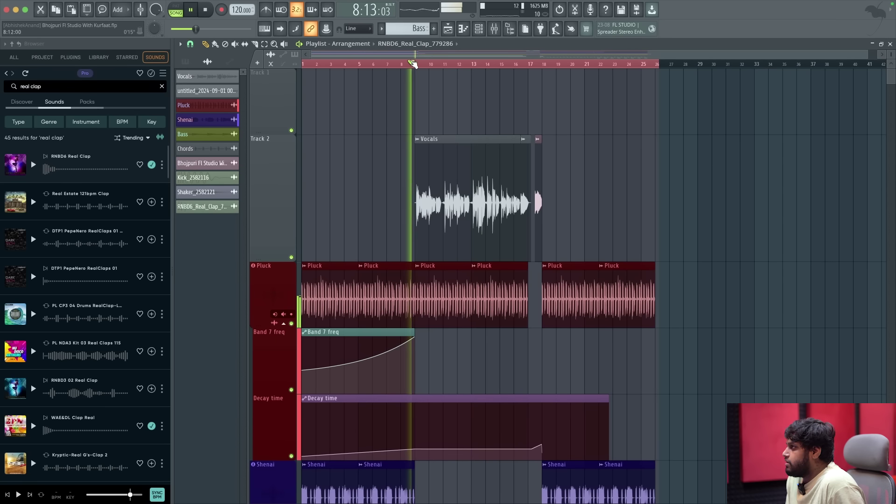
pyautogui.scroll(2, 481, 96)
pyautogui.press('F9')
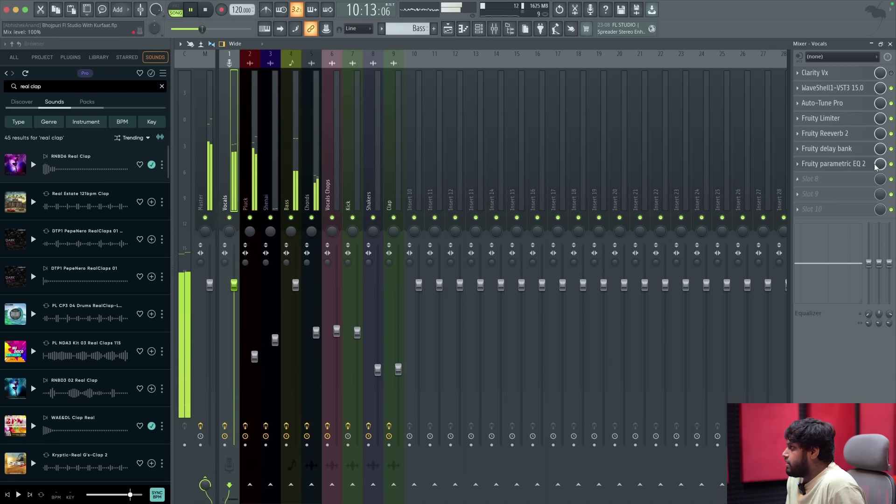
# Enlarge the Vocals reverb's room, with decay time at about 5.3 s and early reflection level at about 42%.
pyautogui.click(826, 133)
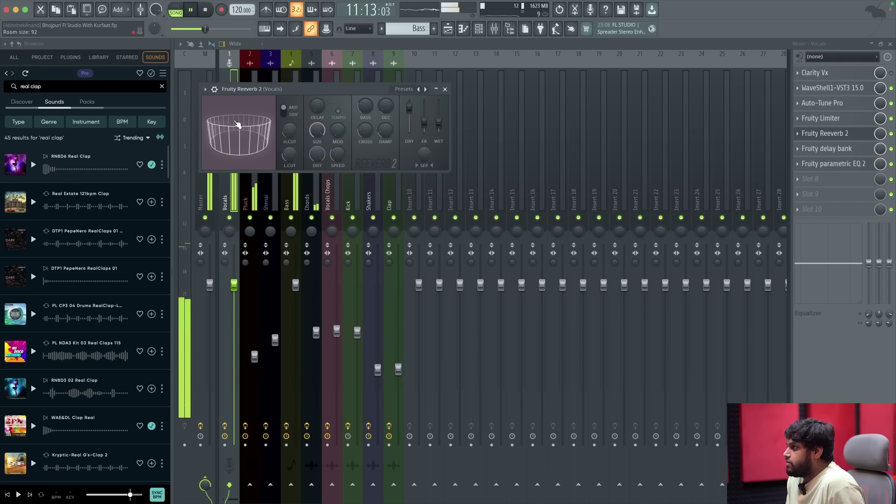
pyautogui.scroll(3, 384, 107)
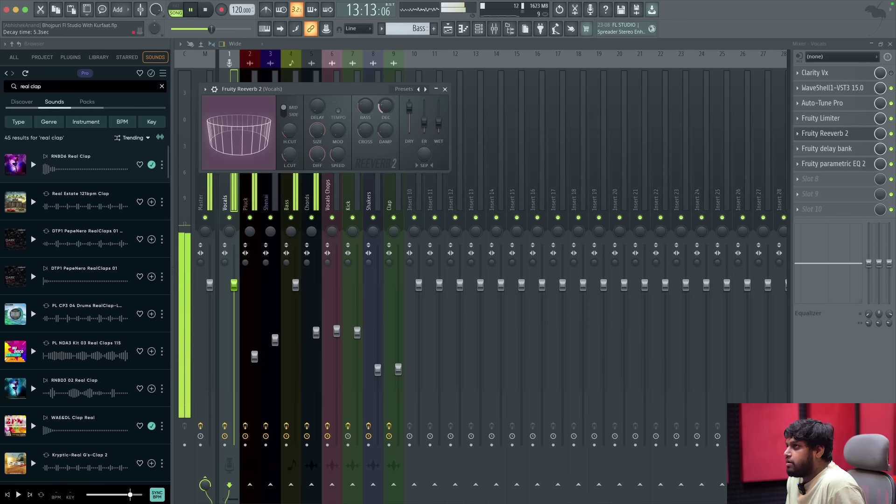
pyautogui.scroll(2, 391, 111)
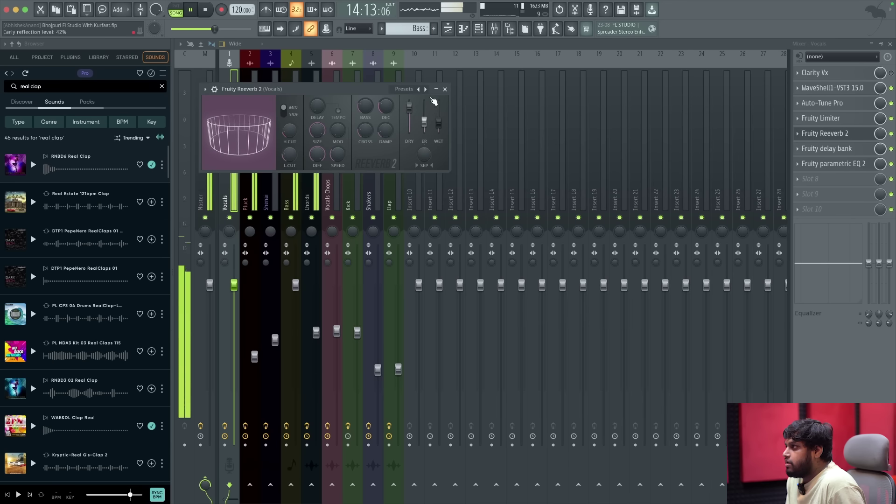
pyautogui.moveTo(394, 114); pyautogui.dragTo(395, 136)
pyautogui.click(445, 89)
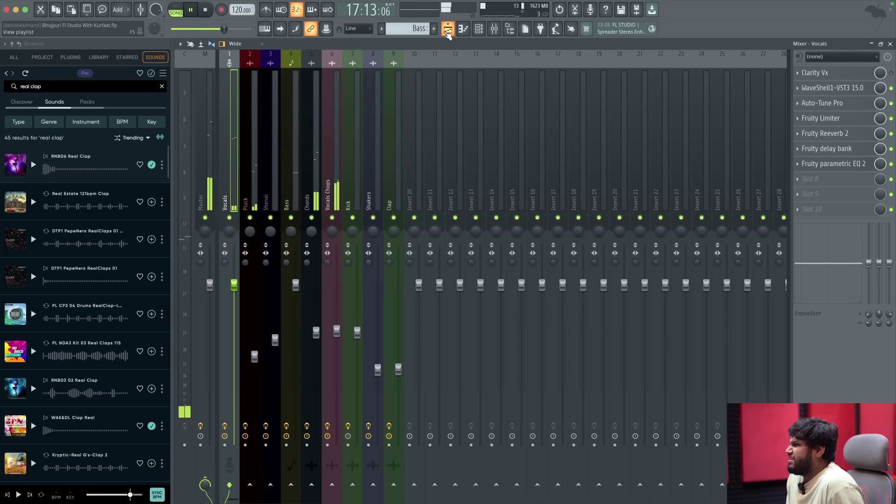
# Examine the instrument, automation and drum tracks in the playlist while the section after bar 18 plays.
pyautogui.click(448, 29)
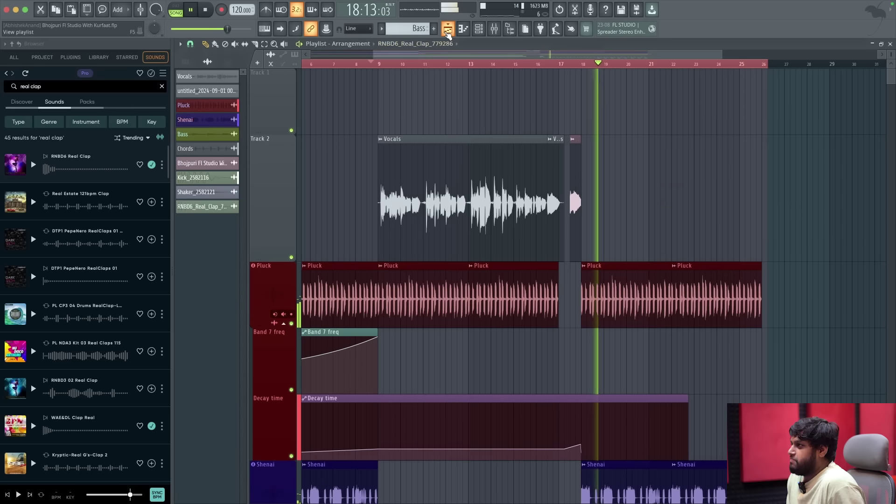
pyautogui.scroll(-2, 586, 160)
pyautogui.scroll(-4, 583, 192)
pyautogui.scroll(-6, 585, 194)
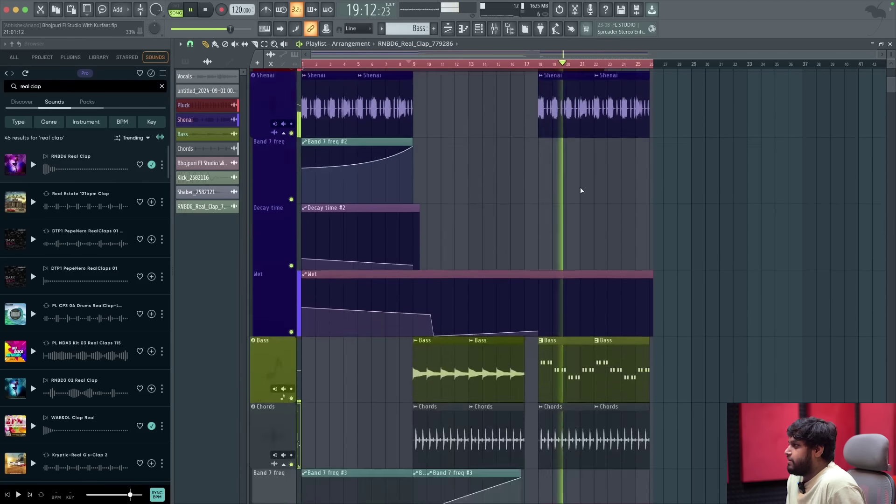
pyautogui.scroll(-1, 591, 198)
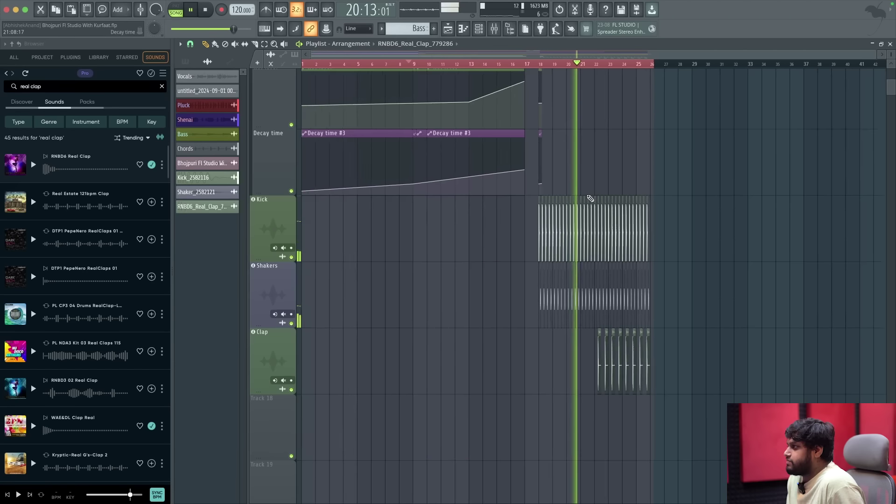
pyautogui.scroll(8, 592, 199)
pyautogui.scroll(-1, 594, 199)
pyautogui.scroll(-3, 594, 199)
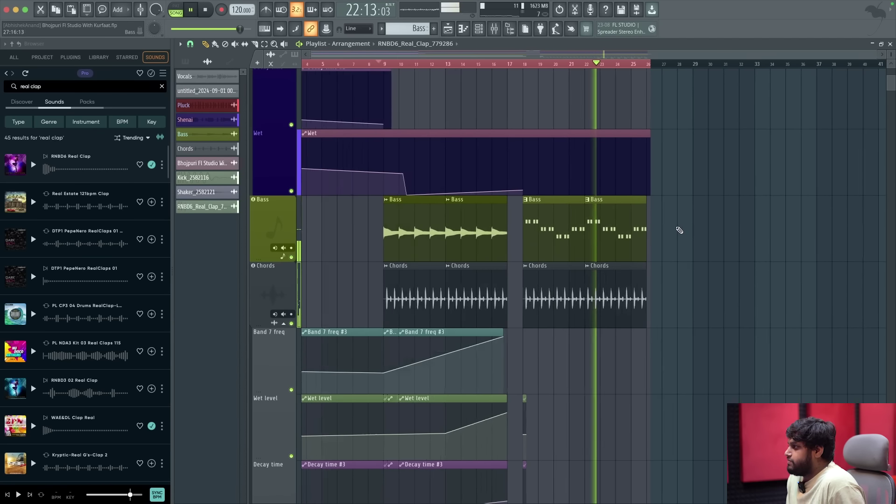
pyautogui.scroll(8, 676, 231)
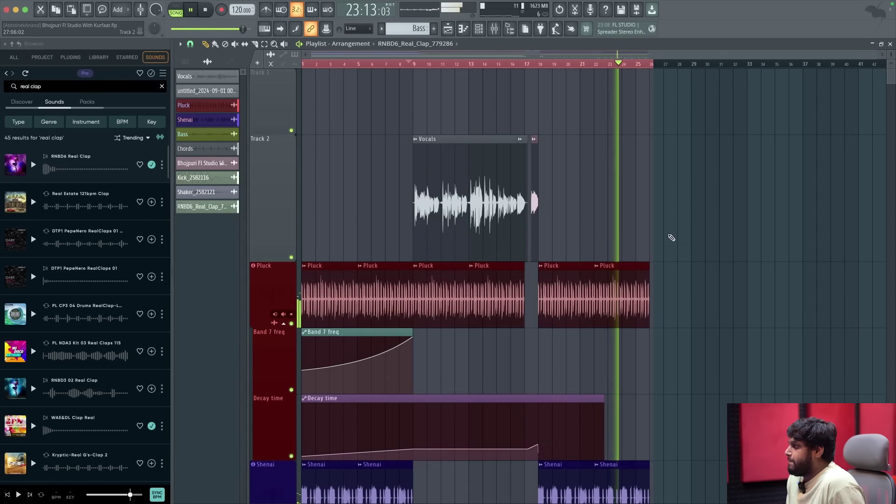
pyautogui.scroll(-8, 672, 238)
pyautogui.scroll(3, 676, 186)
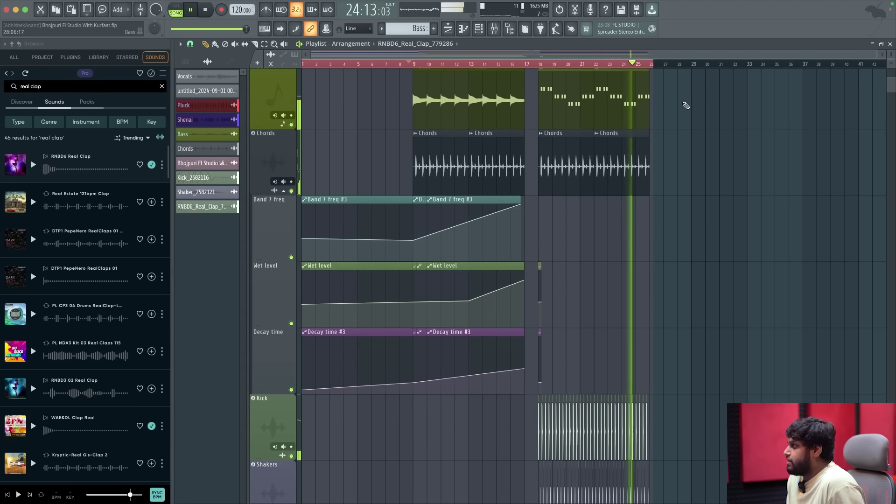
# Play the timeline range from bar 25 to about bar 30 to review the end of the section.
pyautogui.press('space')
pyautogui.hotkey('ctrl', 'a')
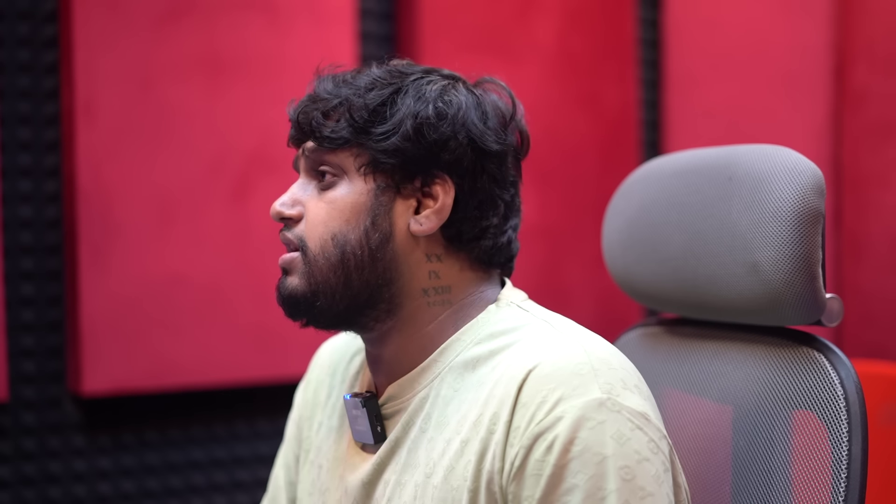
pyautogui.press('space')
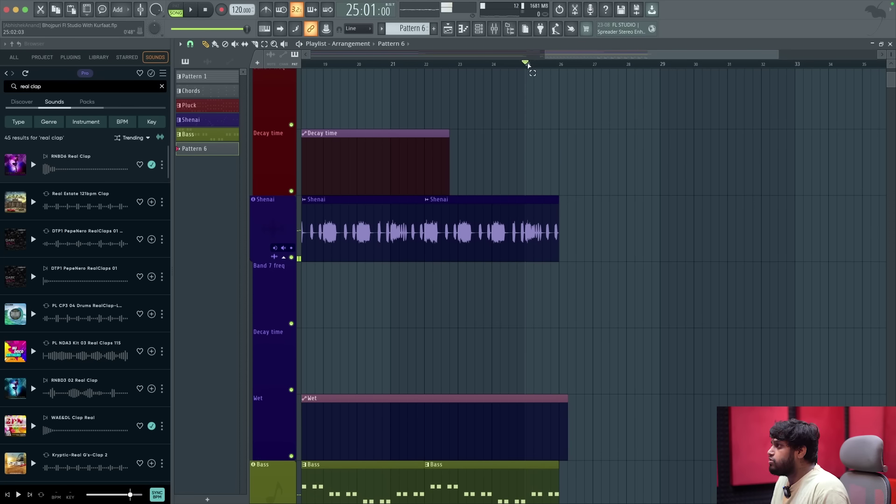
pyautogui.moveTo(528, 66); pyautogui.dragTo(706, 77)
pyautogui.press('space')
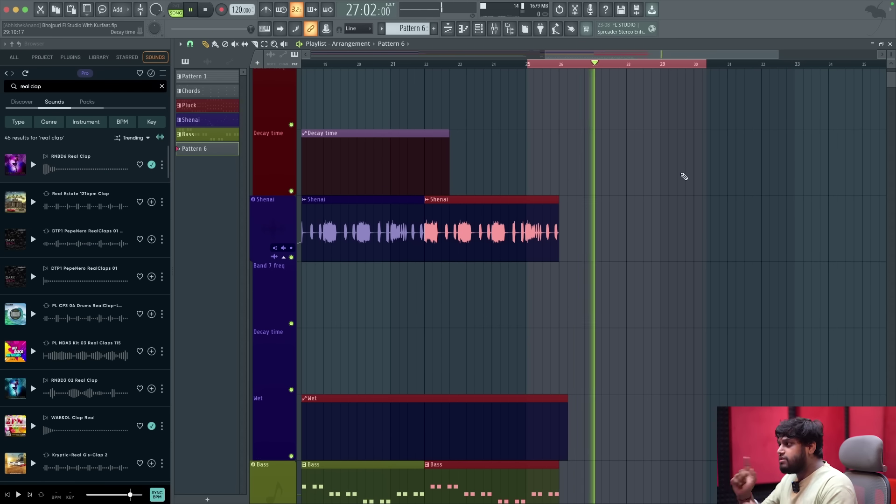
pyautogui.press('space')
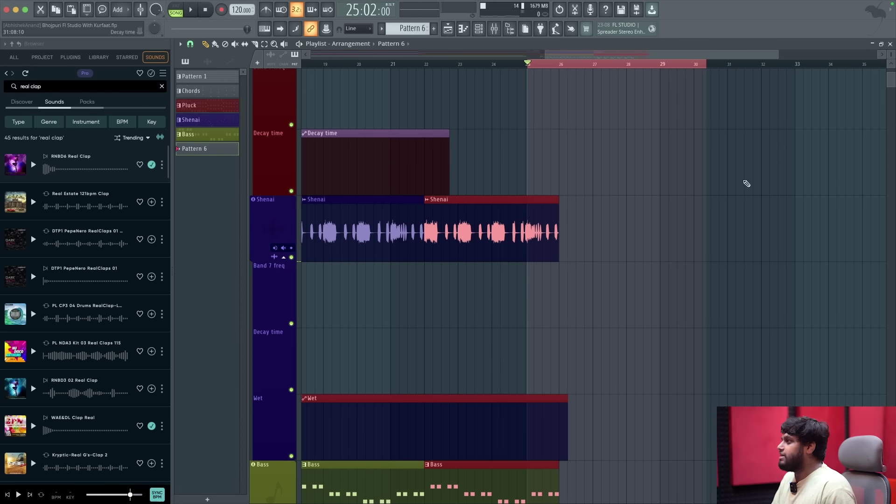
pyautogui.click(657, 68)
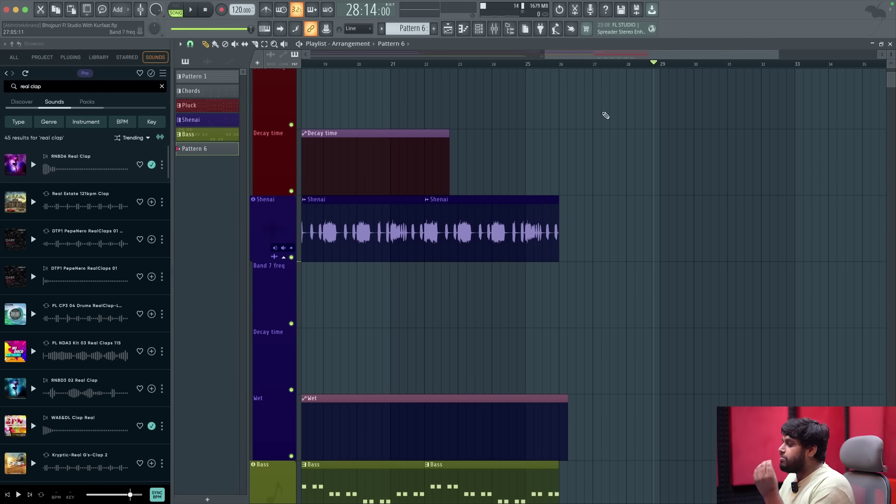
# Search the Sounds library for "clap" with the song position set at bar 25.
pyautogui.scroll(-2, 557, 185)
pyautogui.click(531, 65)
pyautogui.scroll(-5, 420, 280)
pyautogui.click(82, 87)
pyautogui.write('cla')
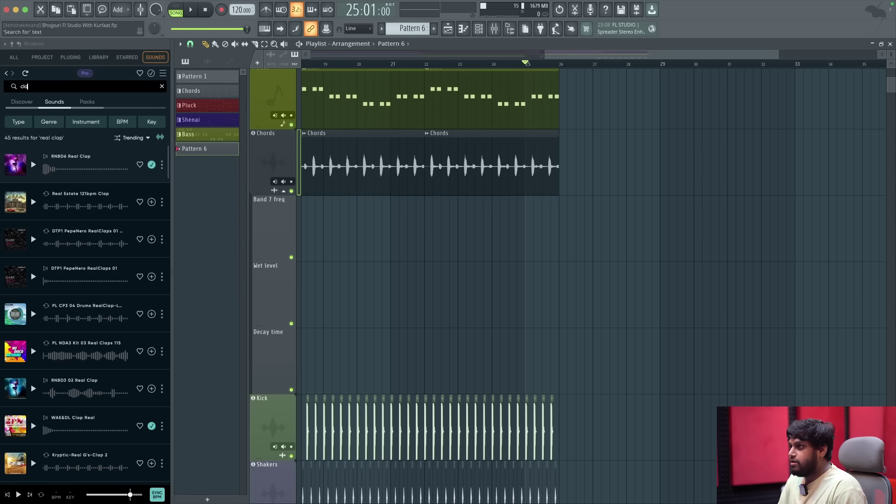
pyautogui.write('p')
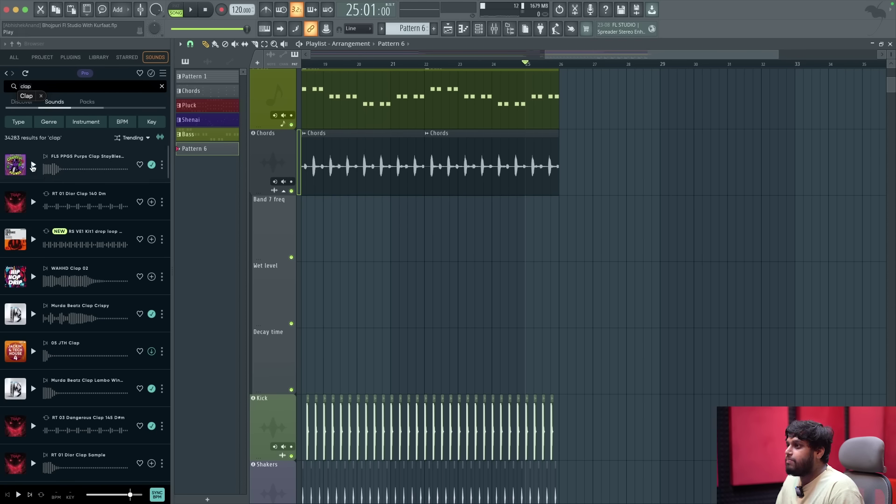
# Add the FLS PPGS Purps Clap StayBlessed sample to the empty Track 18 at about bar 28.
pyautogui.moveTo(84, 169); pyautogui.dragTo(620, 369)
pyautogui.scroll(-3, 621, 369)
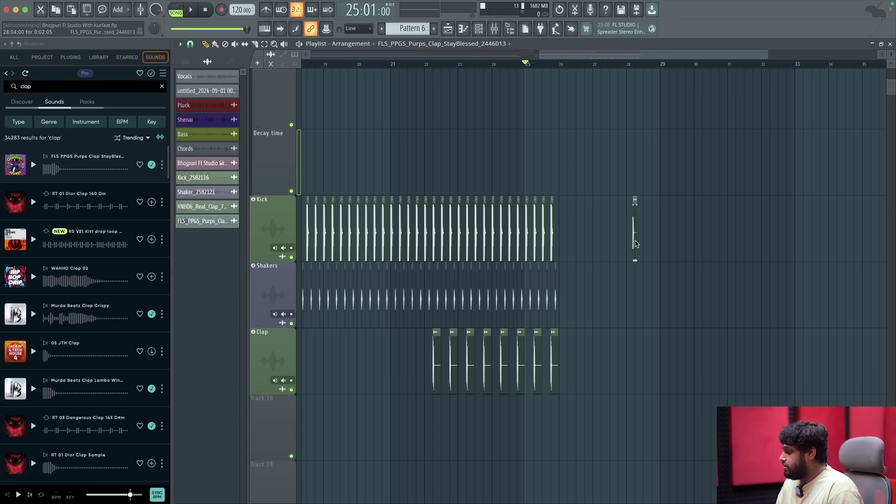
pyautogui.scroll(-1, 515, 120)
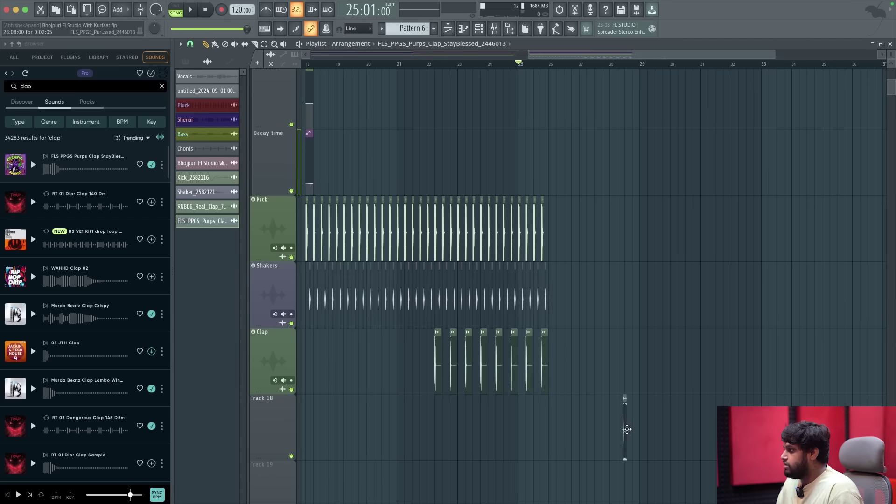
# Place two Purps Clap clips close together just before bar 27 on Track 18 and play the transition from bar 26.
pyautogui.moveTo(533, 68); pyautogui.dragTo(575, 65)
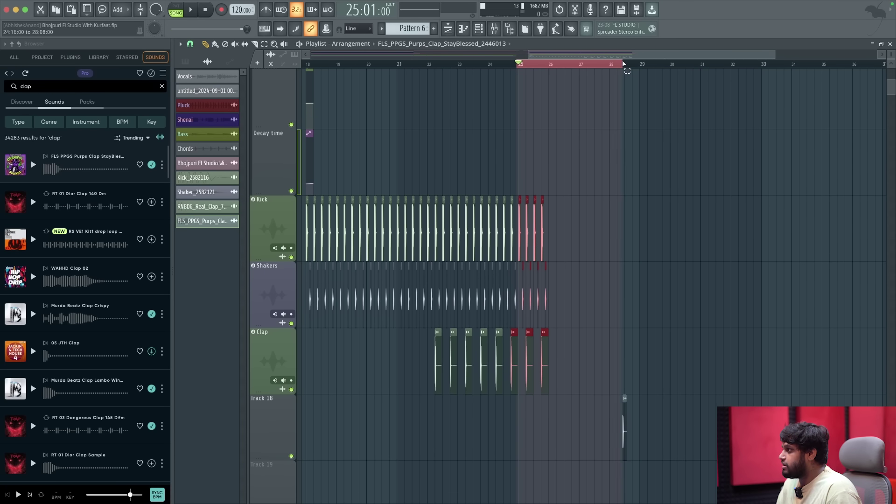
pyautogui.press('space')
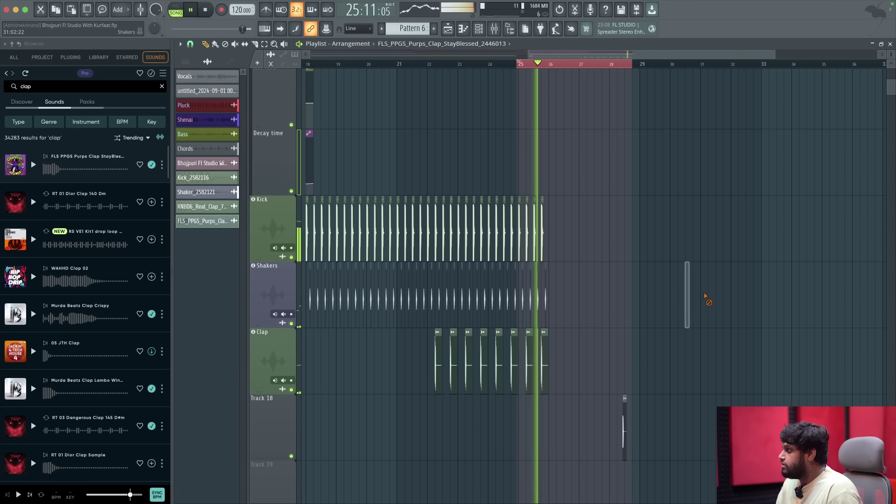
pyautogui.scroll(3, 574, 407)
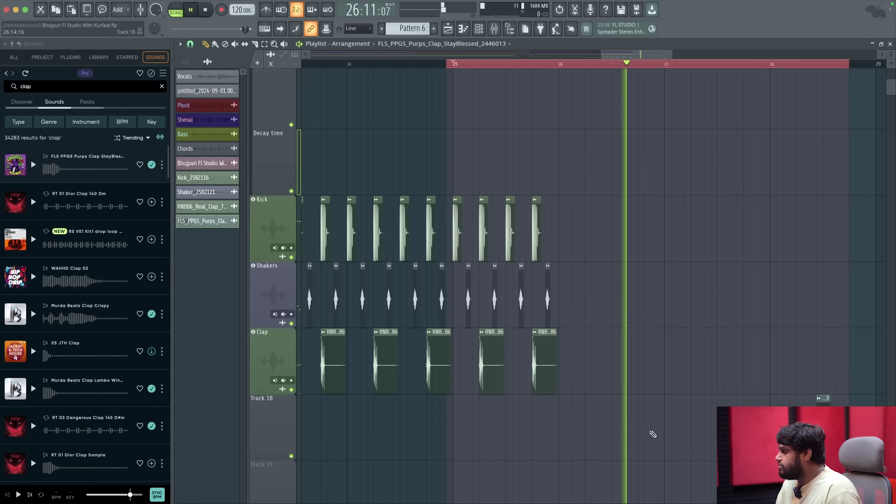
pyautogui.press('space')
pyautogui.click(640, 434)
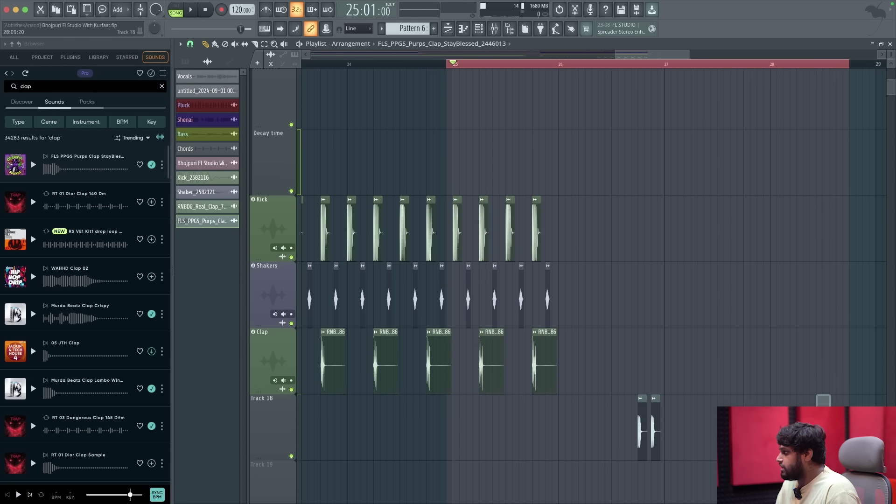
pyautogui.click(563, 69)
pyautogui.press('space')
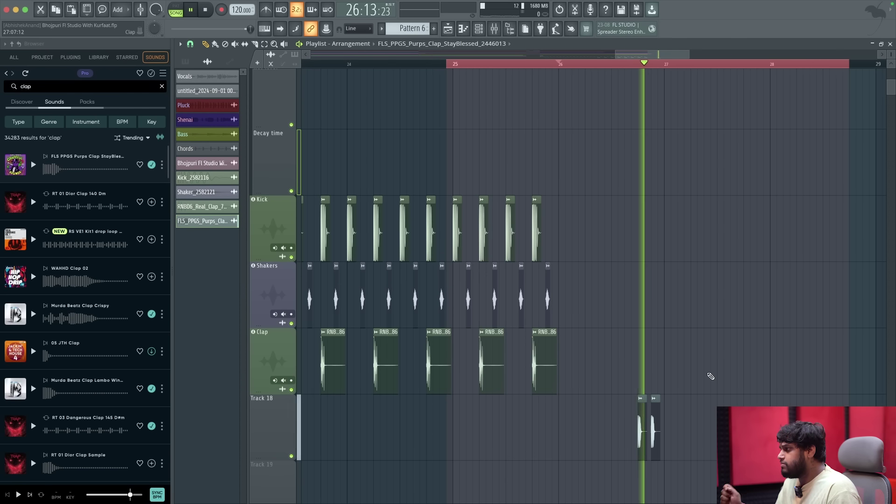
pyautogui.press('space')
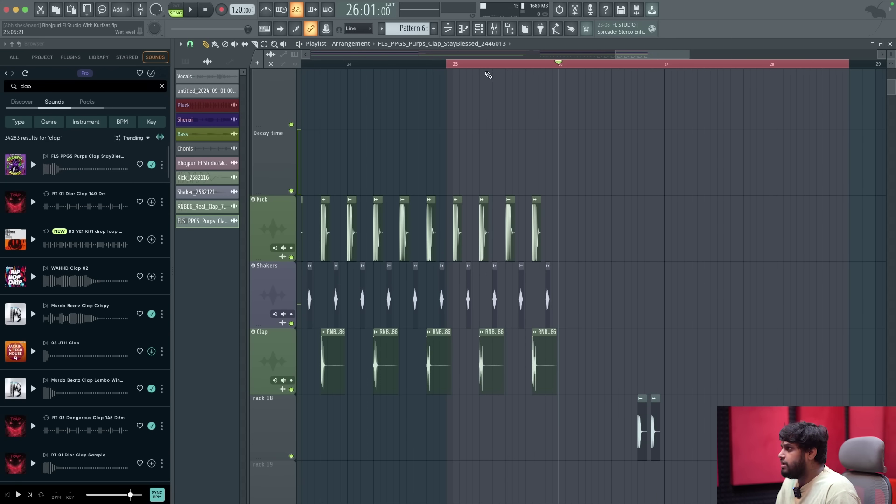
# Check the mixer's track assignments and the Purps Clap clip's channel settings.
pyautogui.click(494, 29)
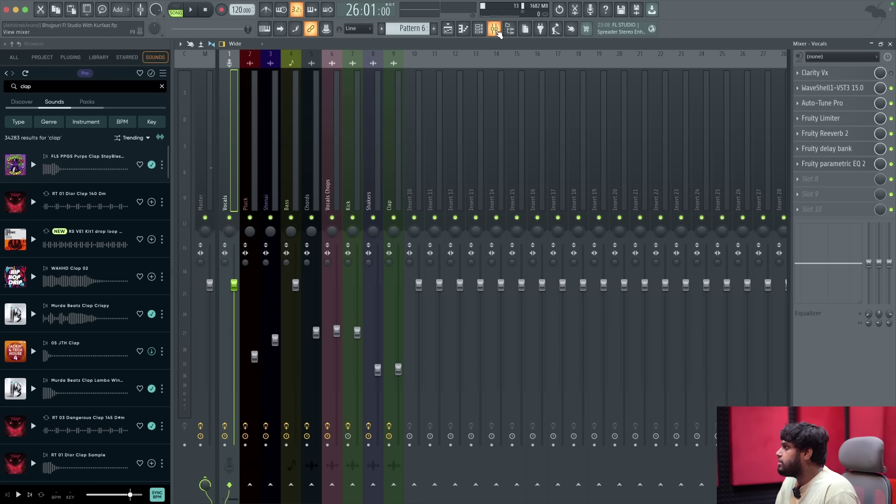
pyautogui.click(498, 32)
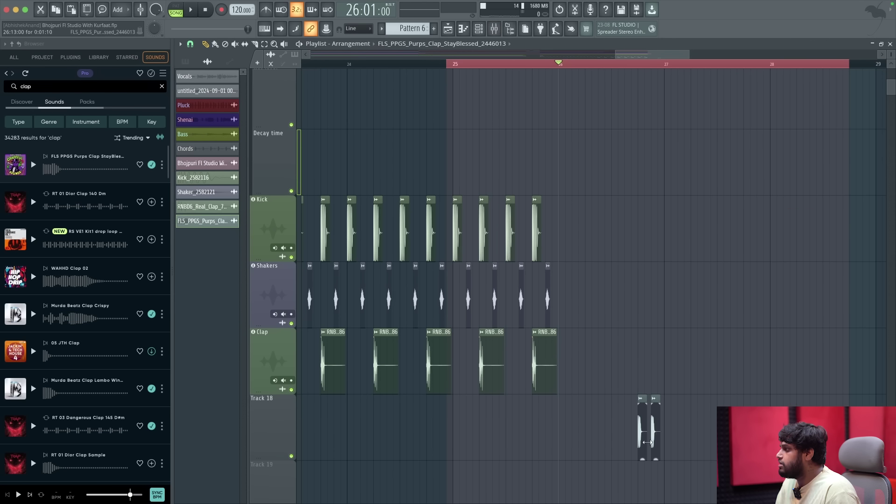
pyautogui.doubleClick(647, 443)
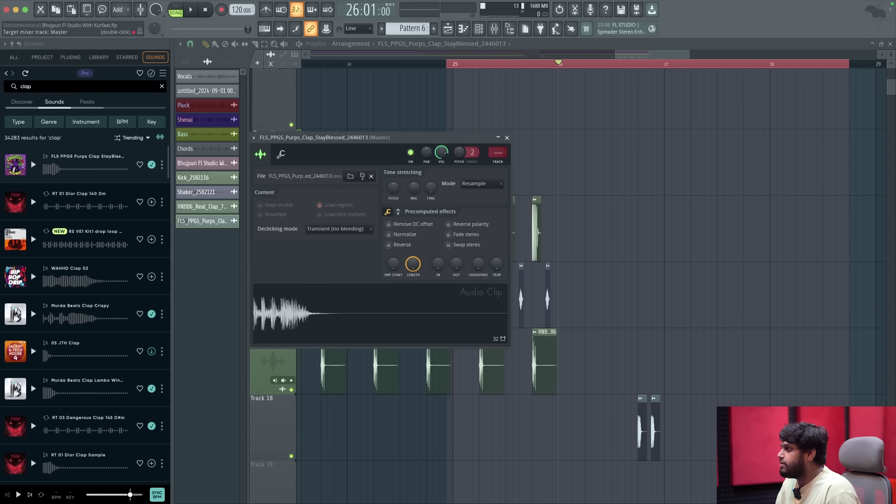
pyautogui.click(507, 139)
# Make Track 18 an audio track linked to mixer Insert 10 and auto-name it.
pyautogui.rightClick(276, 253)
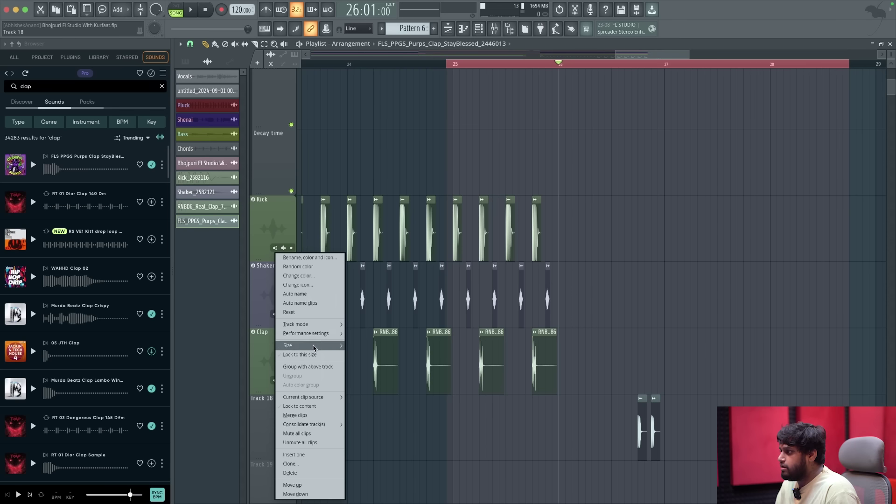
pyautogui.moveTo(309, 324)
pyautogui.moveTo(368, 334)
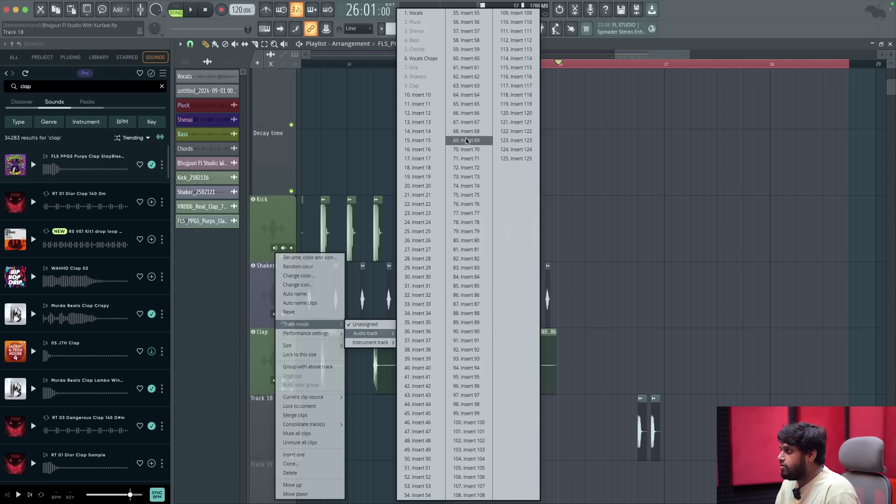
pyautogui.click(429, 96)
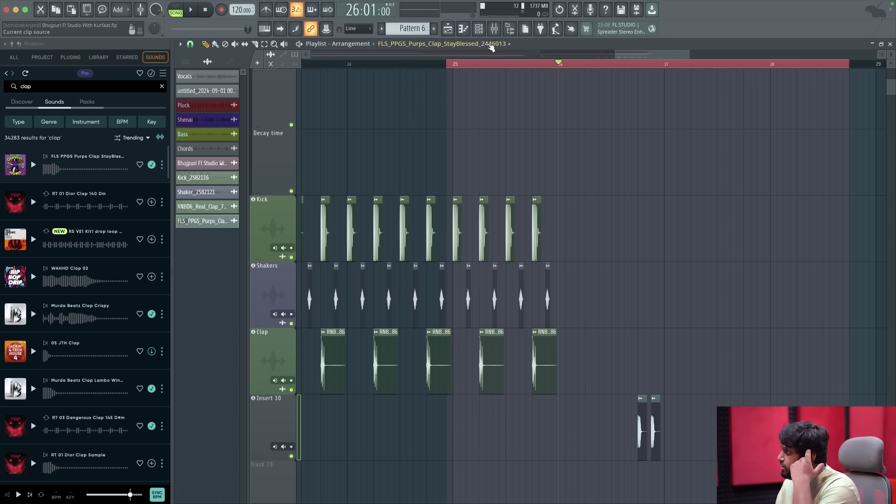
pyautogui.rightClick(268, 411)
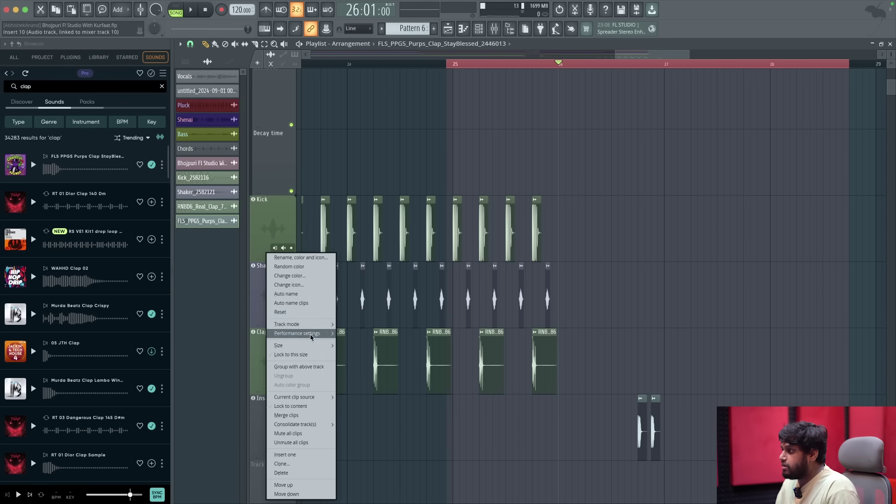
pyautogui.click(312, 296)
pyautogui.press('space')
pyautogui.press('space')
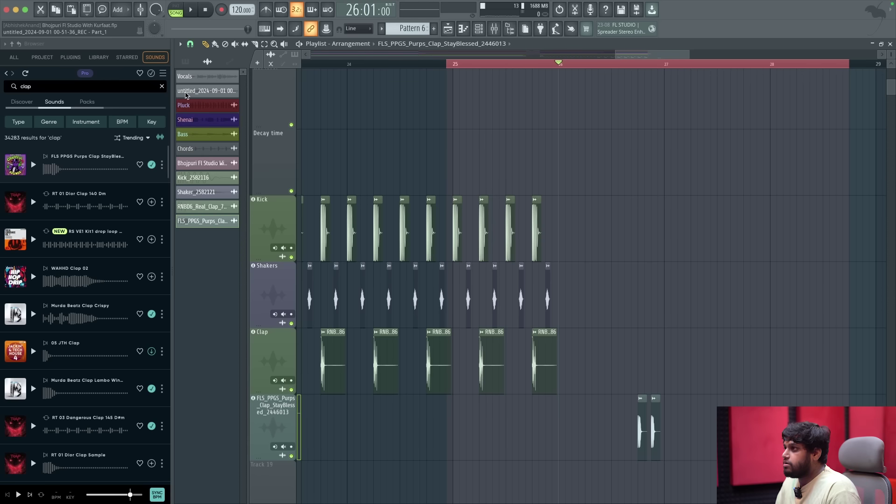
# Copy the Kick, Shakers and Clap clips of bars 22 to 25 so the copies start at bar 27.
pyautogui.scroll(-3, 580, 269)
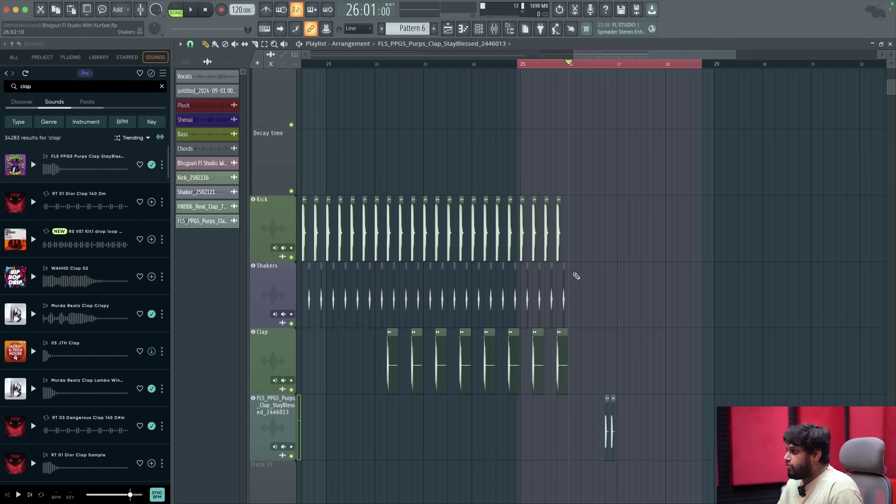
pyautogui.click(265, 44)
pyautogui.scroll(2, 359, 186)
pyautogui.moveTo(382, 192); pyautogui.dragTo(679, 363)
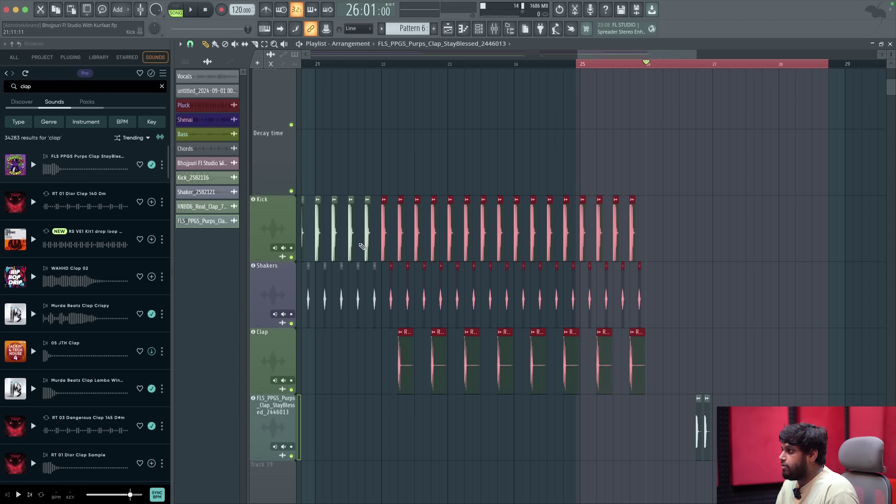
pyautogui.moveTo(384, 238); pyautogui.dragTo(714, 276)
pyautogui.scroll(-4, 606, 280)
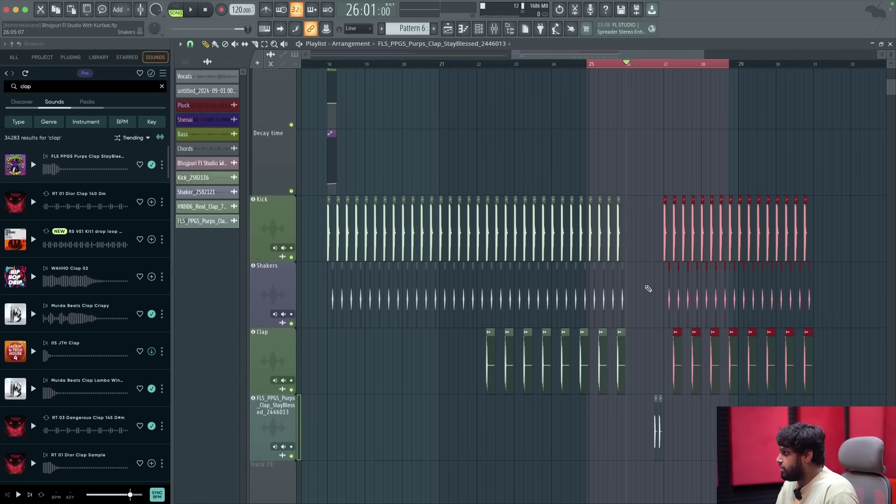
# Play the arrangement from bar 26 through the copied drums, removing the stray clap clip from the Decay time track.
pyautogui.hotkey('ctrl', 'a')
pyautogui.press('space')
pyautogui.click(730, 159)
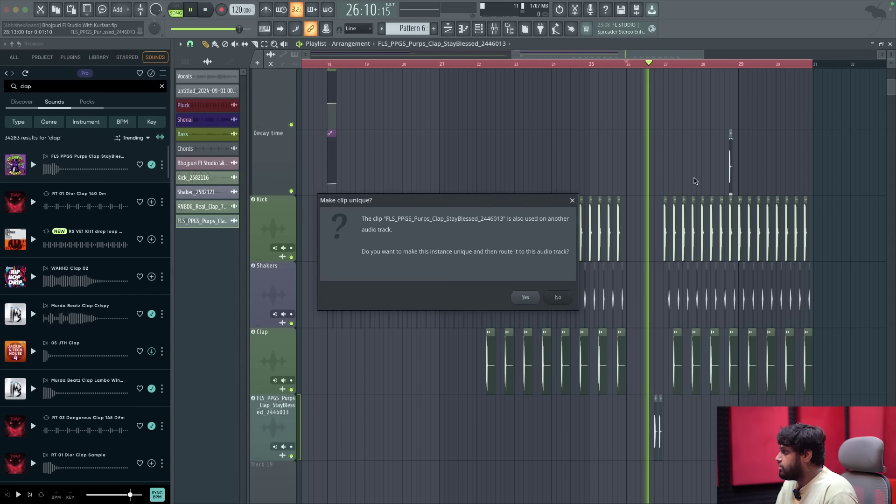
pyautogui.click(558, 298)
pyautogui.rightClick(730, 185)
pyautogui.scroll(2, 710, 187)
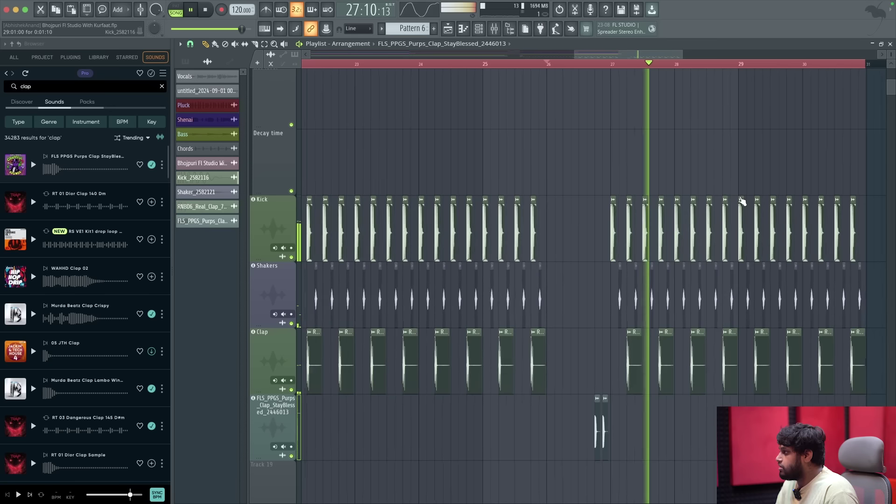
pyautogui.scroll(1, 581, 216)
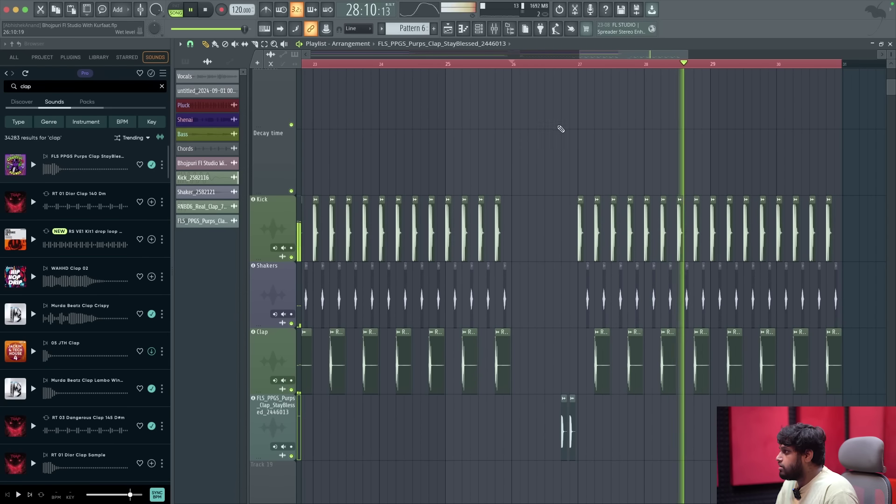
# Delete the copied Kick, Shakers and Clap clips in bar 30 so the drums end at bar 30, and stop playback.
pyautogui.rightClick(828, 207)
pyautogui.rightClick(812, 208)
pyautogui.rightClick(796, 208)
pyautogui.rightClick(780, 207)
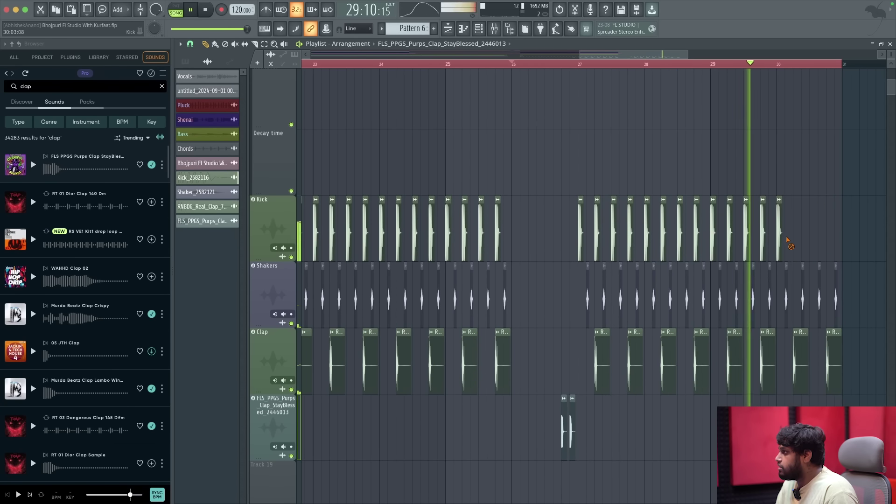
pyautogui.rightClick(786, 298)
pyautogui.rightClick(802, 299)
pyautogui.rightClick(819, 299)
pyautogui.rightClick(836, 299)
pyautogui.rightClick(835, 359)
pyautogui.rightClick(801, 359)
pyautogui.press('space')
pyautogui.scroll(-1, 473, 274)
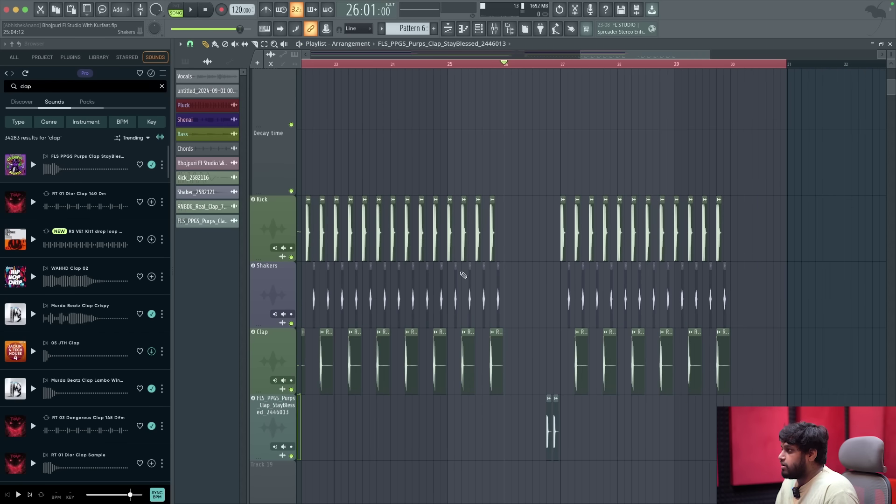
# Copy the Pluck, Bass and Chords clips of bars 18 to 25 so the copies start at bar 26.
pyautogui.scroll(5, 536, 139)
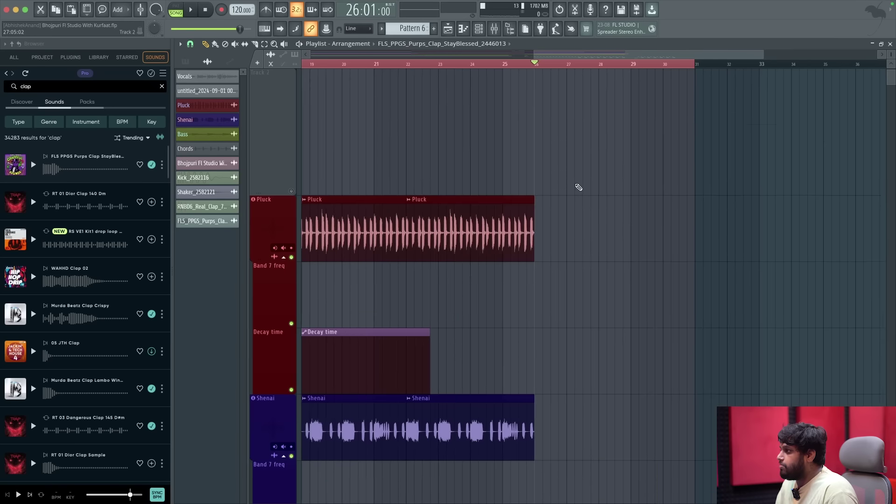
pyautogui.scroll(8, 560, 223)
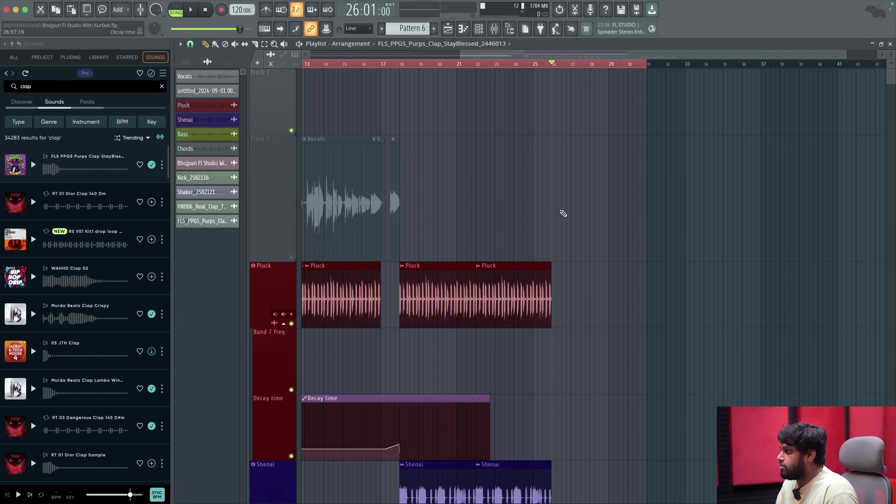
pyautogui.scroll(-3, 467, 234)
pyautogui.moveTo(602, 164); pyautogui.dragTo(399, 100)
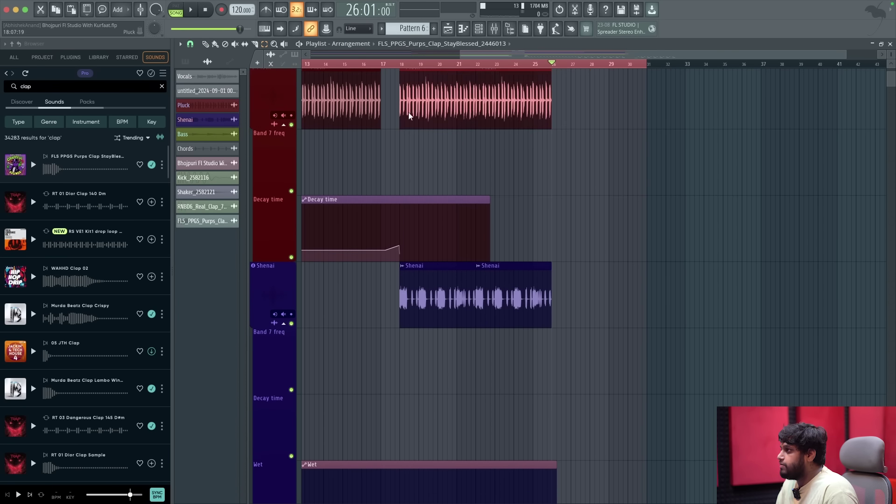
pyautogui.scroll(-3, 453, 166)
pyautogui.moveTo(624, 382); pyautogui.dragTo(400, 373)
pyautogui.moveTo(568, 414); pyautogui.dragTo(426, 436)
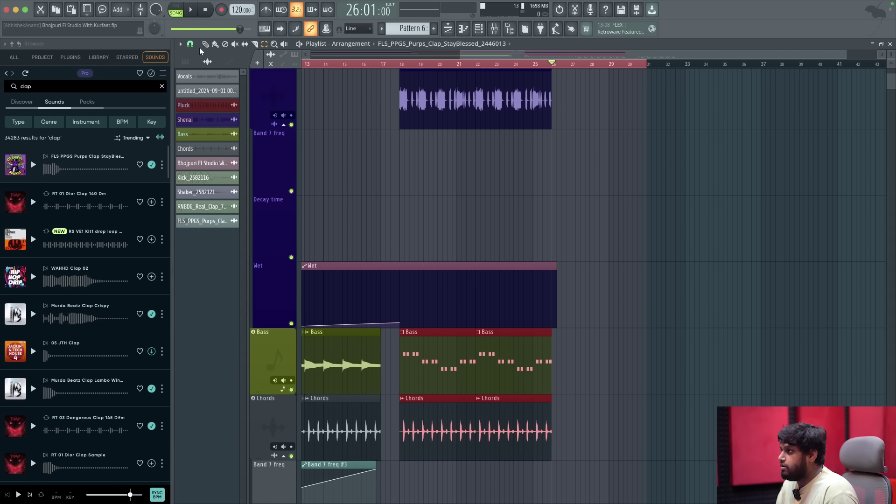
pyautogui.moveTo(447, 338); pyautogui.dragTo(656, 361)
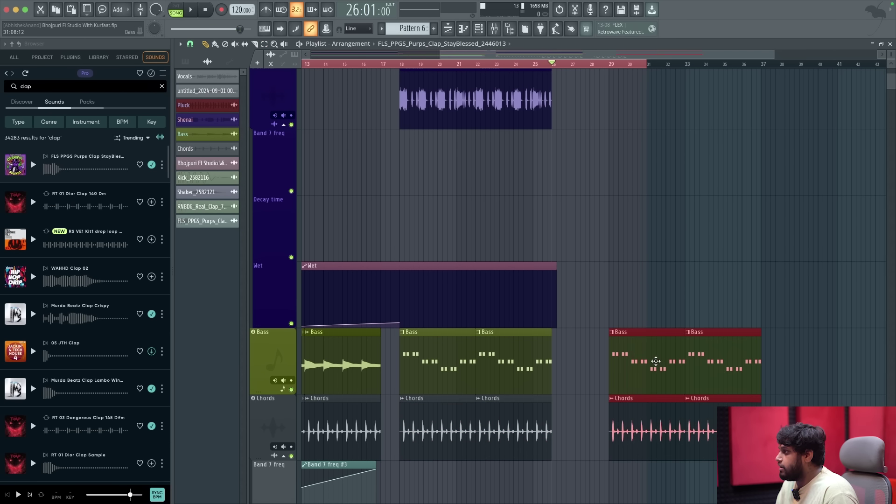
pyautogui.scroll(4, 586, 380)
pyautogui.moveTo(744, 366); pyautogui.dragTo(543, 365)
pyautogui.click(630, 280)
pyautogui.rightClick(630, 282)
# Play the arrangement from bar 26 through the copied instrument clips and stop before bar 27.
pyautogui.press('space')
pyautogui.scroll(-3, 621, 283)
pyautogui.scroll(-1, 602, 285)
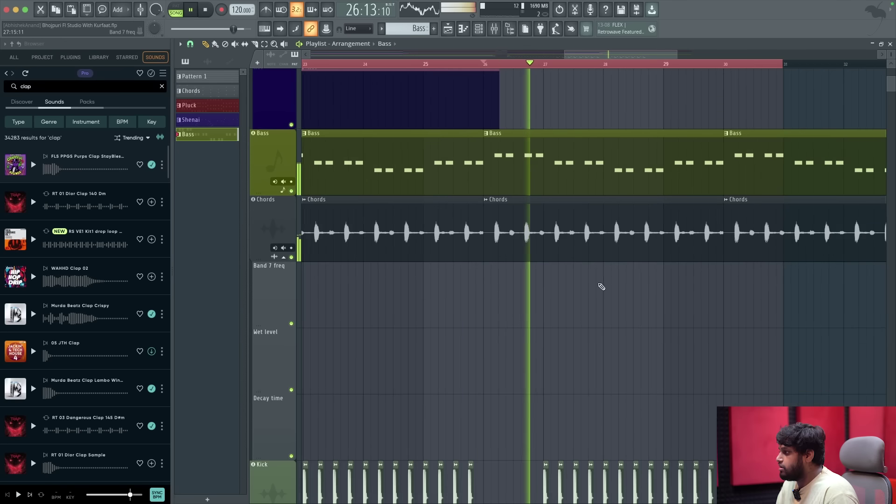
pyautogui.press('space')
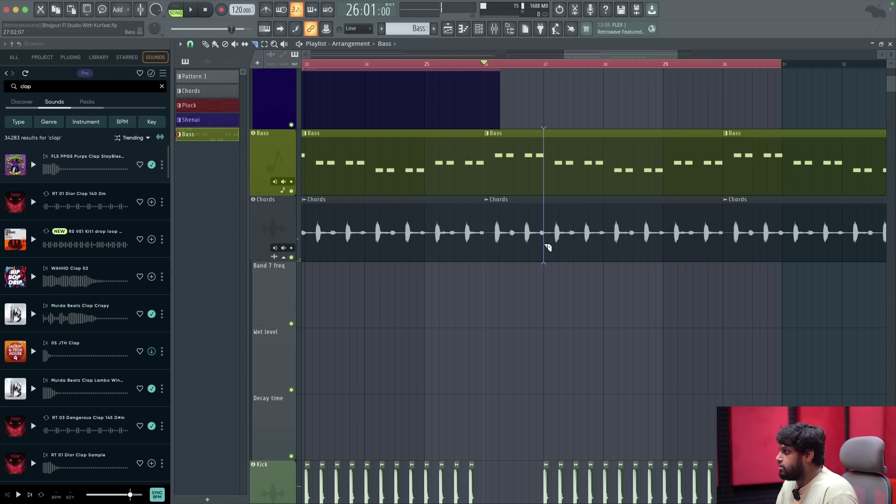
# Slice the copied Pluck, Bass and Chords clips at bar 27 and delete their pieces in bar 26.
pyautogui.scroll(6, 545, 247)
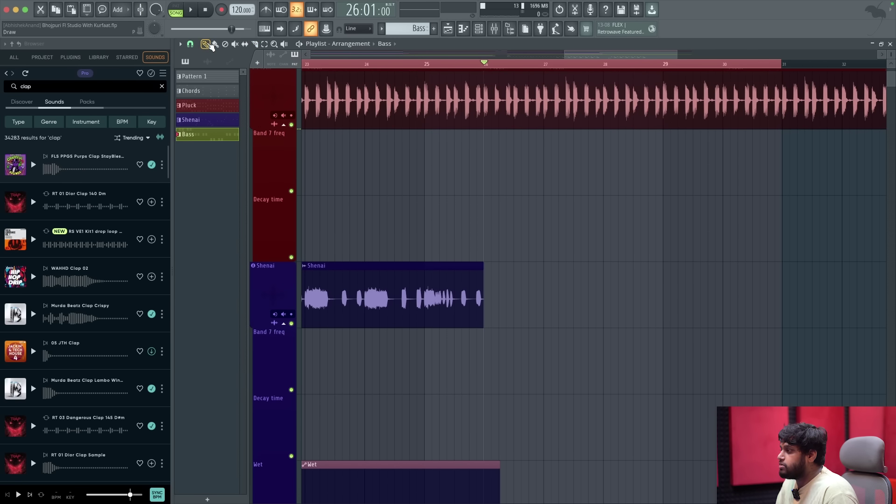
pyautogui.scroll(3, 526, 192)
pyautogui.rightClick(524, 268)
pyautogui.scroll(-4, 510, 326)
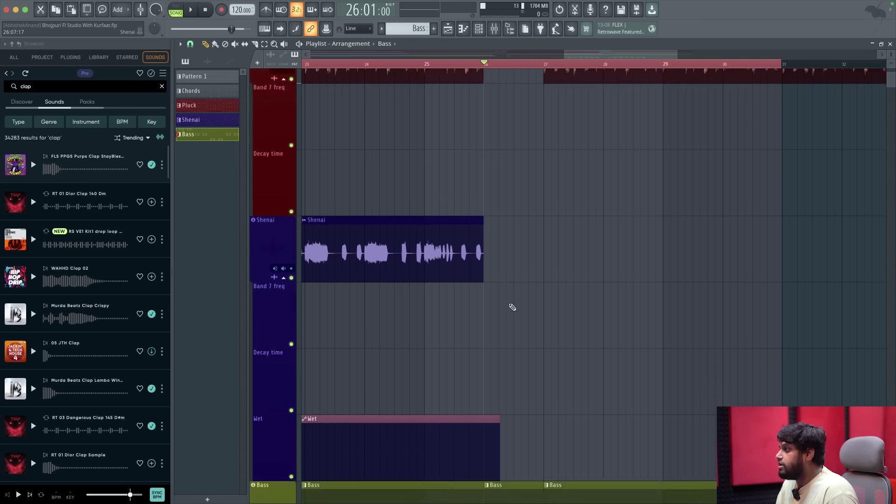
pyautogui.scroll(-3, 512, 307)
pyautogui.rightClick(520, 374)
pyautogui.rightClick(516, 424)
# Play the passage from bar 26 into bar 27 repeatedly to review the emptied bar and the clap fill.
pyautogui.press('space')
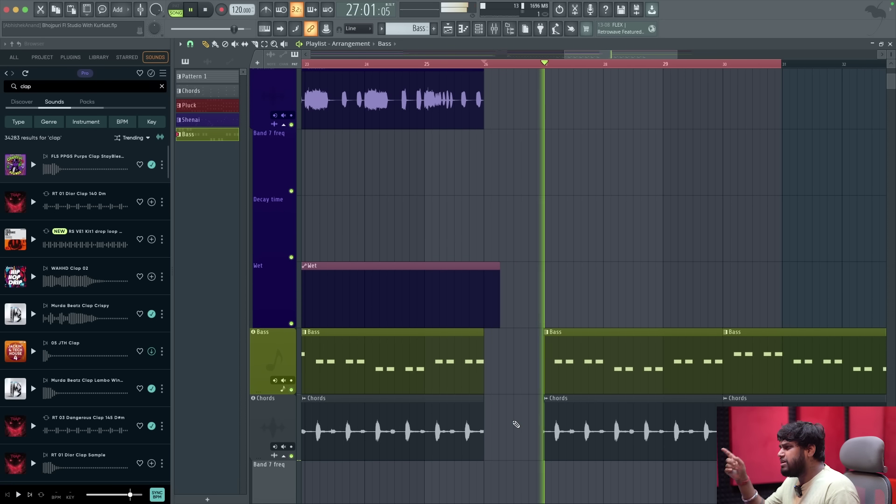
pyautogui.press('space')
pyautogui.press('space')
pyautogui.press('space')
pyautogui.press('space')
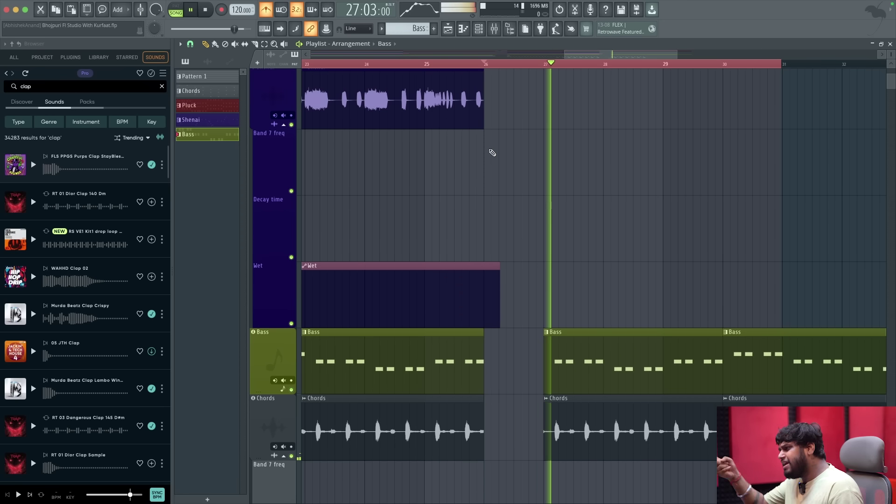
pyautogui.press('space')
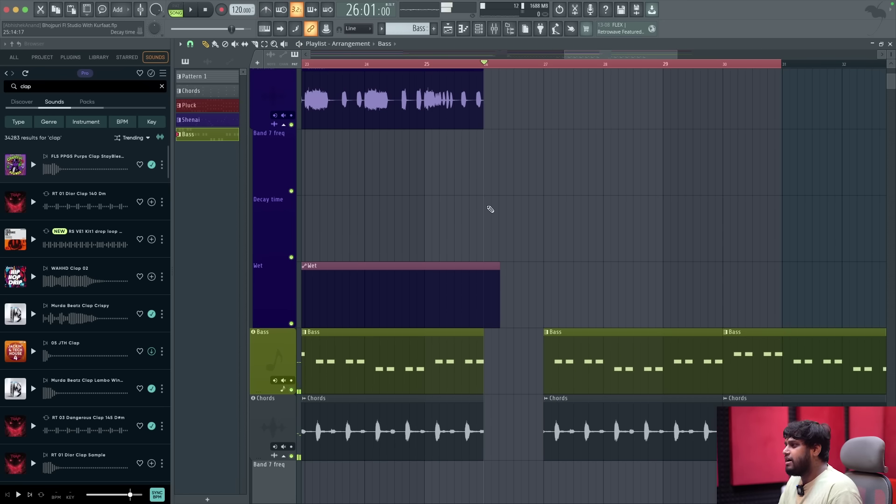
# Add FLS_PPGS_Purps_Clap clips beneath every Clap hit from bar 27 through bar 29.
pyautogui.scroll(-5, 490, 209)
pyautogui.scroll(5, 538, 373)
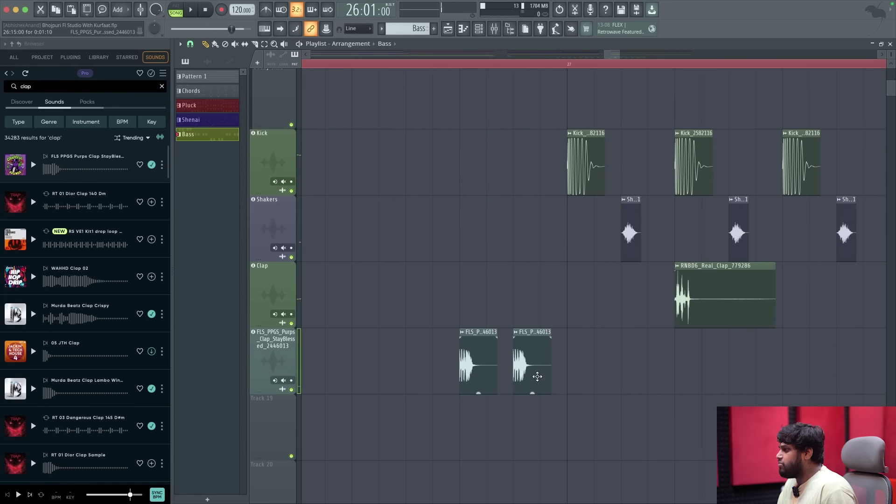
pyautogui.scroll(-1, 649, 326)
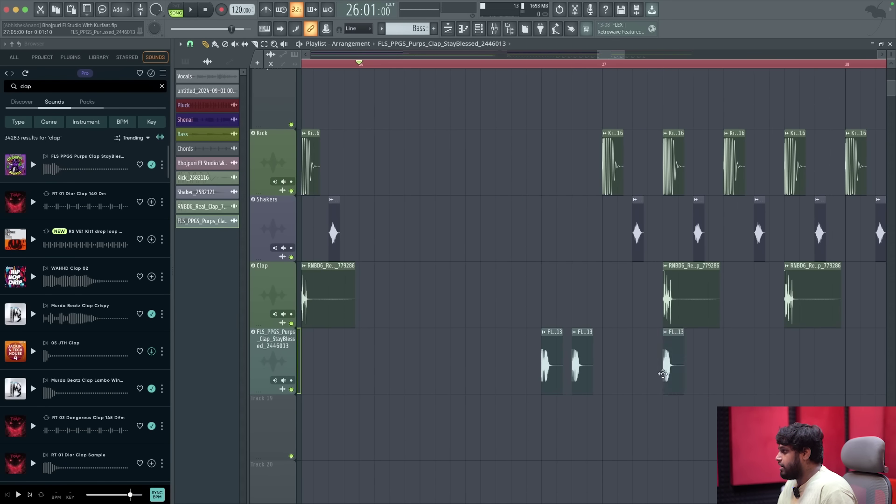
pyautogui.scroll(-2, 753, 370)
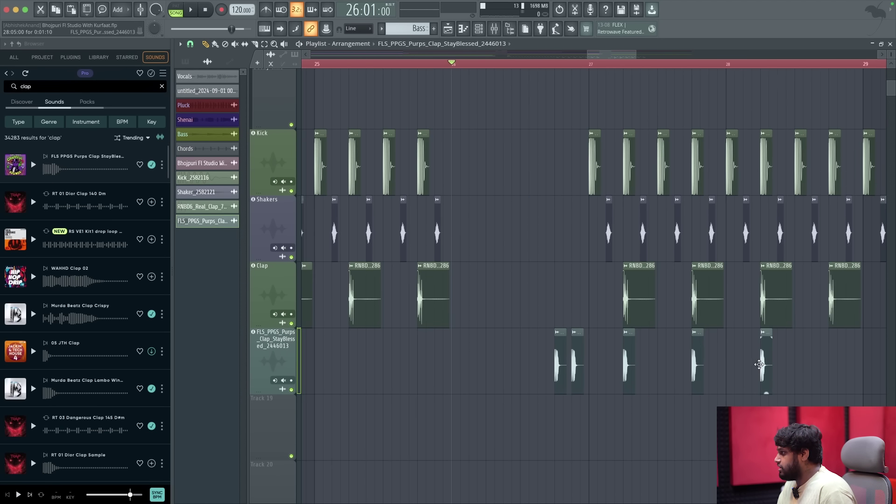
pyautogui.scroll(-2, 776, 371)
pyautogui.scroll(4, 777, 370)
# Play the layered claps and set the mixer volume of the FLS_PPGS_Purps_Clap insert to 52% (-12.2 dB).
pyautogui.press('space')
pyautogui.scroll(-3, 851, 353)
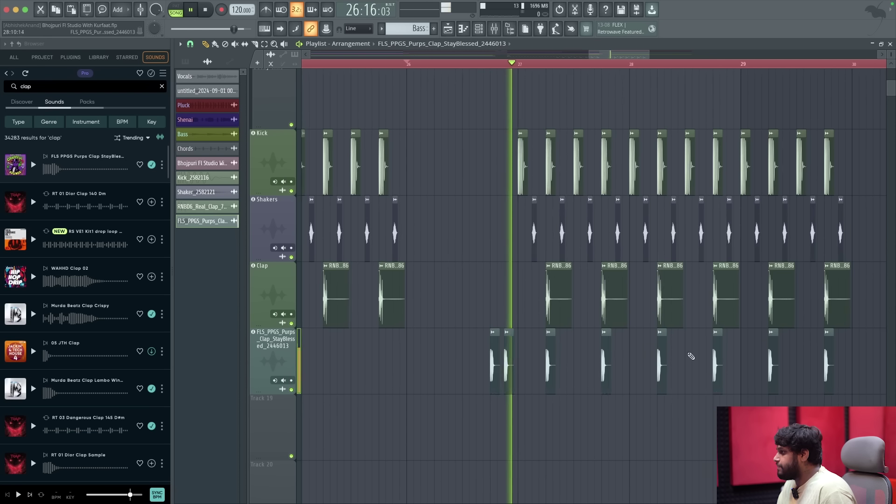
pyautogui.click(496, 30)
pyautogui.click(496, 30)
pyautogui.press('space')
pyautogui.click(496, 29)
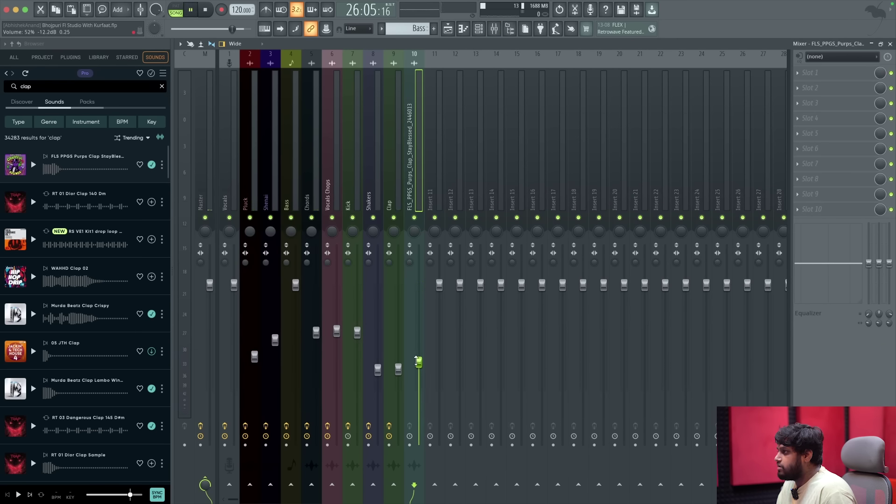
# Rename mixer insert 10 as Clap 2 and return to the playlist.
pyautogui.doubleClick(414, 191)
pyautogui.write('C')
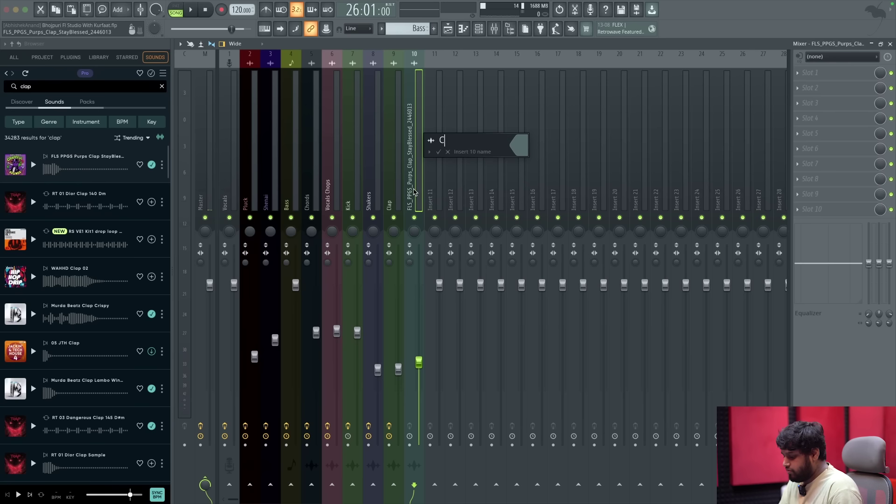
pyautogui.write('lap 2')
pyautogui.press('Return')
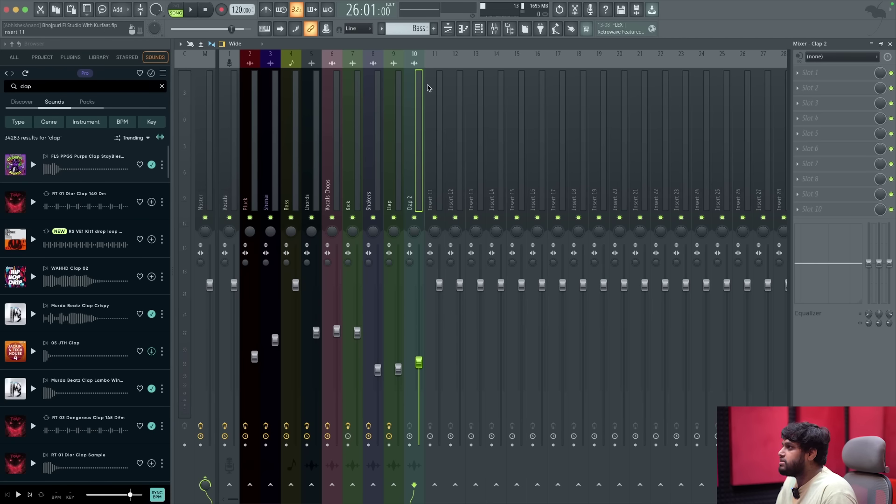
pyautogui.click(447, 29)
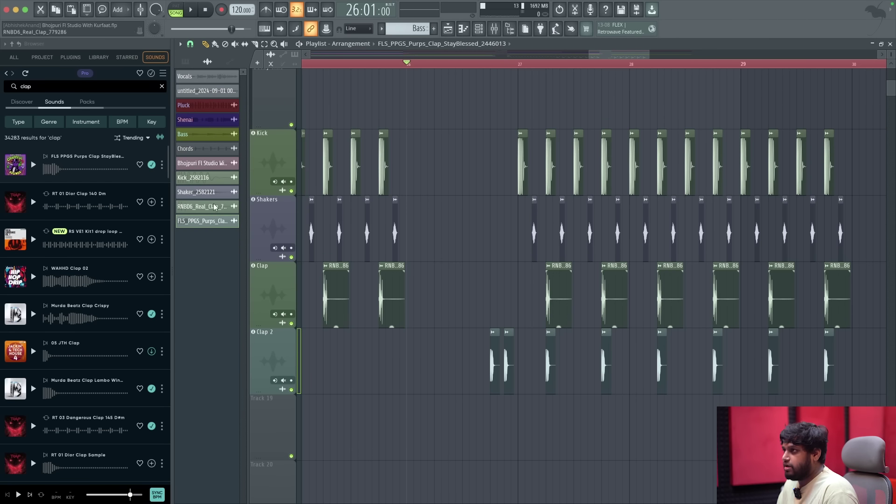
# Search the sound library for snare and preview FLS PPGS Purps Snare Lords, DP Snare 04 and JSI2 Snare Gang.
pyautogui.click(161, 87)
pyautogui.write('snare')
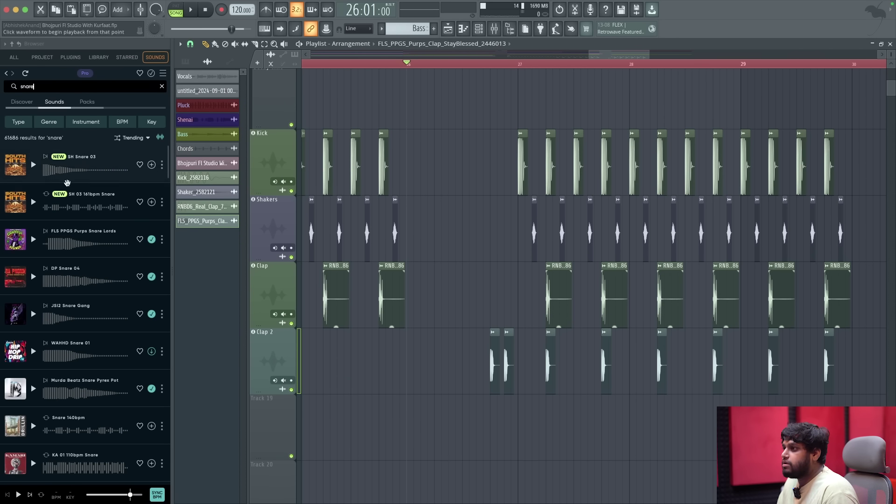
pyautogui.click(33, 239)
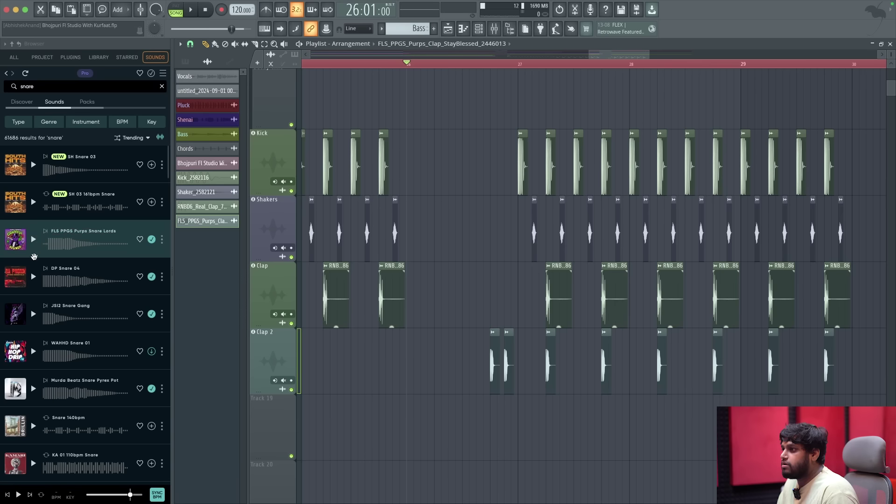
pyautogui.click(34, 276)
pyautogui.scroll(-1, 46, 301)
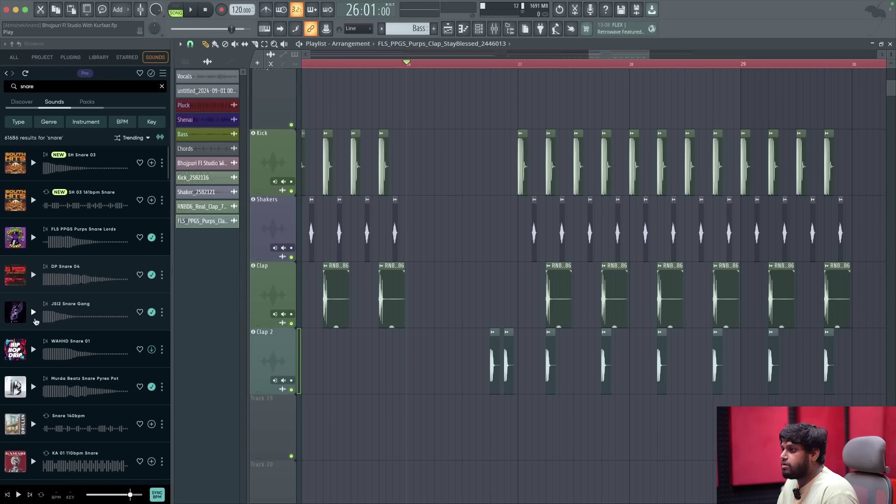
pyautogui.click(34, 312)
# Place two JSI2 Snare Gang clips on Track 19, aligned with the double clap at the end of bar 26.
pyautogui.moveTo(51, 321); pyautogui.dragTo(492, 432)
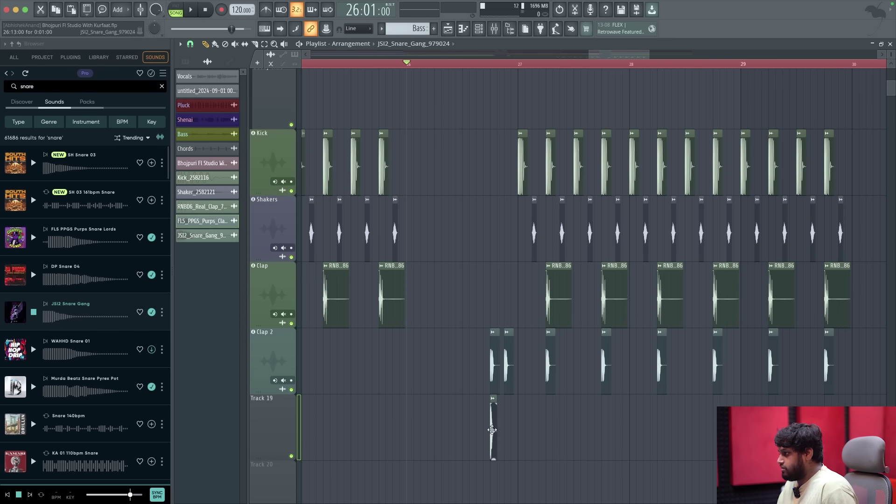
pyautogui.scroll(2, 498, 432)
pyautogui.click(507, 429)
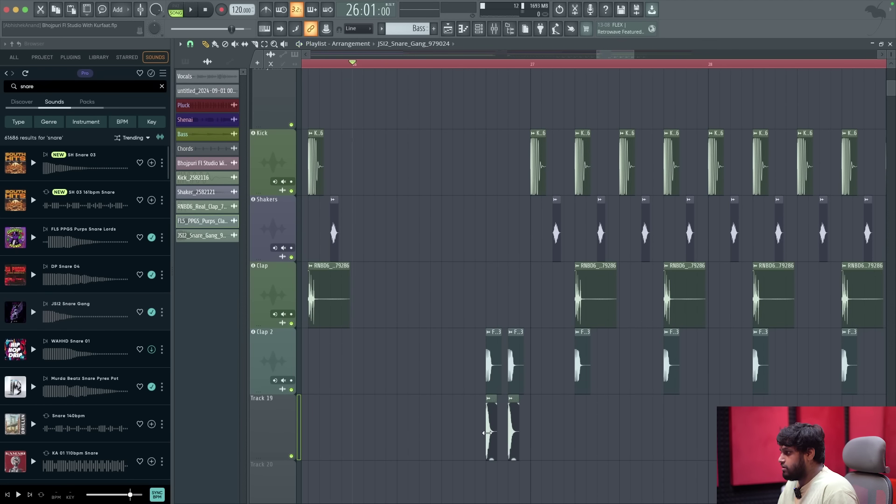
pyautogui.doubleClick(506, 429)
pyautogui.press('Escape')
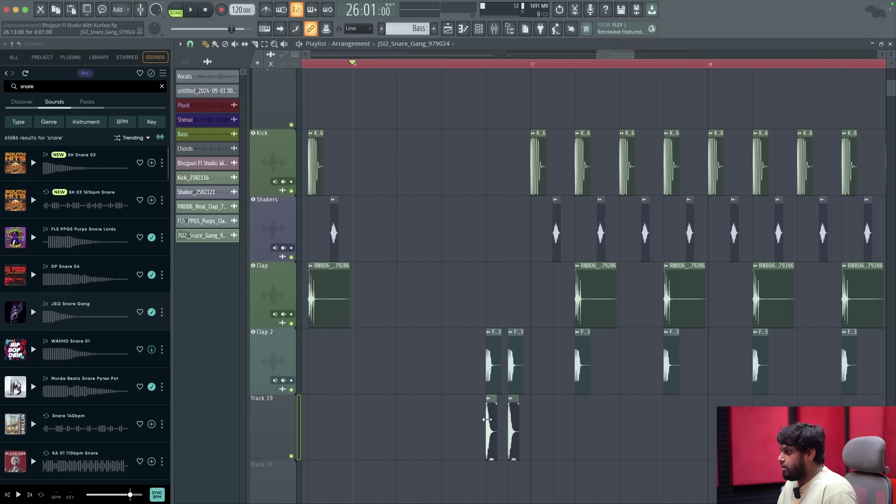
# Make Track 19 an audio track linked to mixer Insert 11 and auto-name it.
pyautogui.rightClick(257, 455)
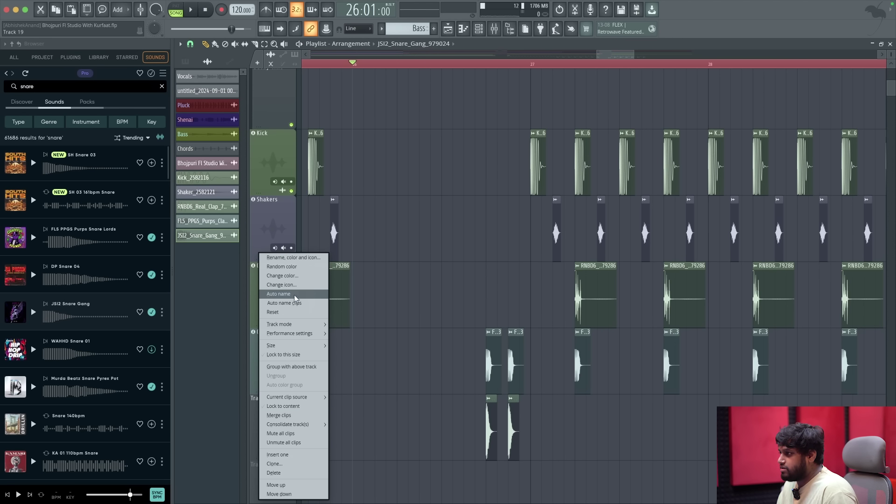
pyautogui.moveTo(301, 323)
pyautogui.moveTo(355, 333)
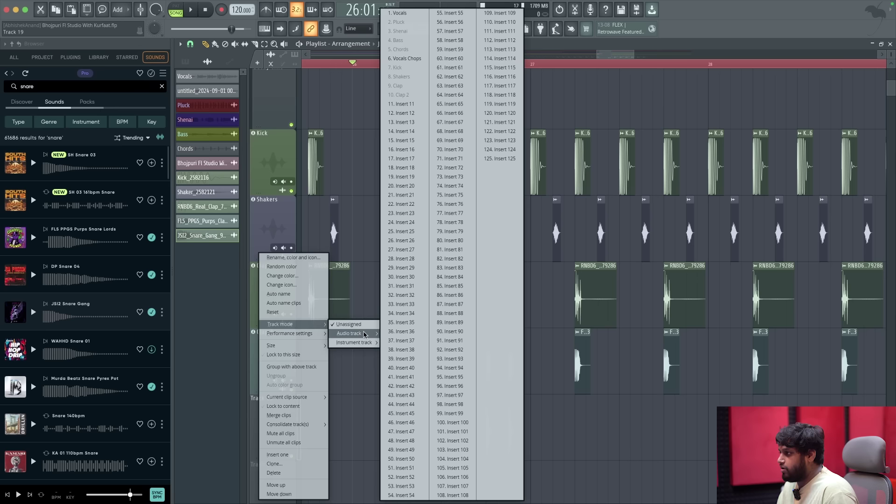
pyautogui.click(405, 105)
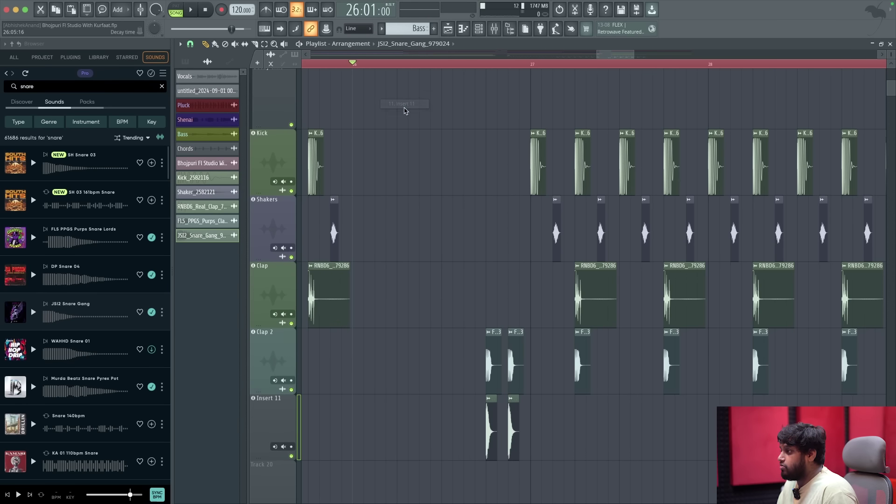
pyautogui.rightClick(257, 398)
pyautogui.click(299, 288)
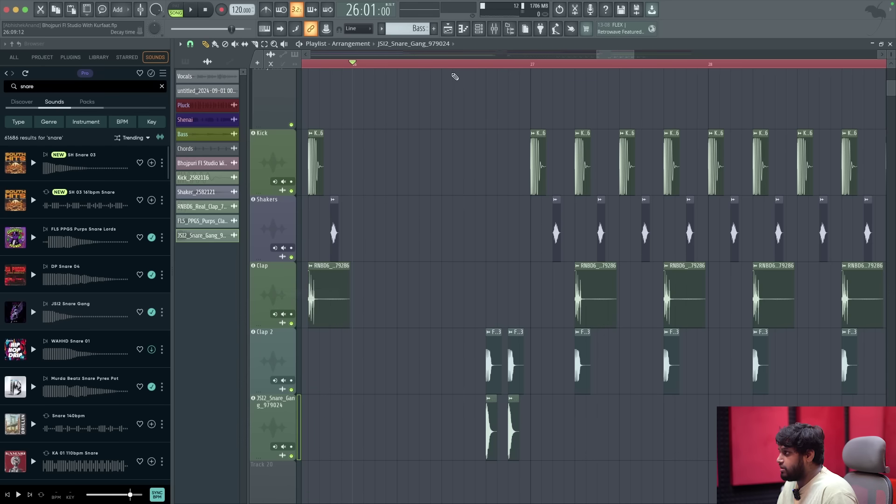
# Lower the volume of mixer insert 11 to about the Clap 2 level and rename it as Snare 2.
pyautogui.click(494, 29)
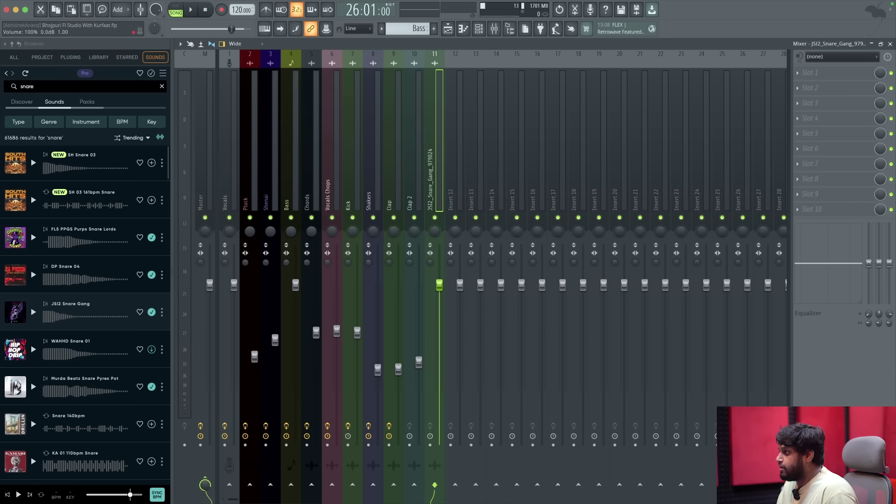
pyautogui.doubleClick(434, 171)
pyautogui.write('Snare ')
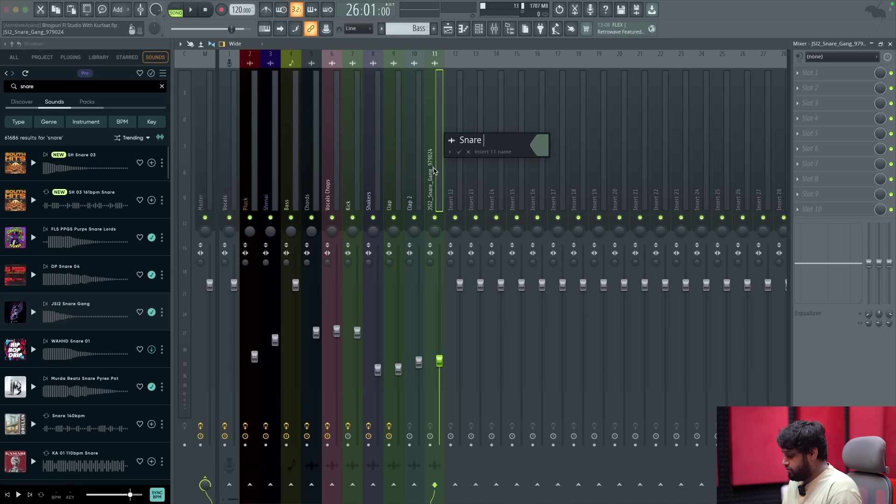
pyautogui.write('2')
pyautogui.press('Return')
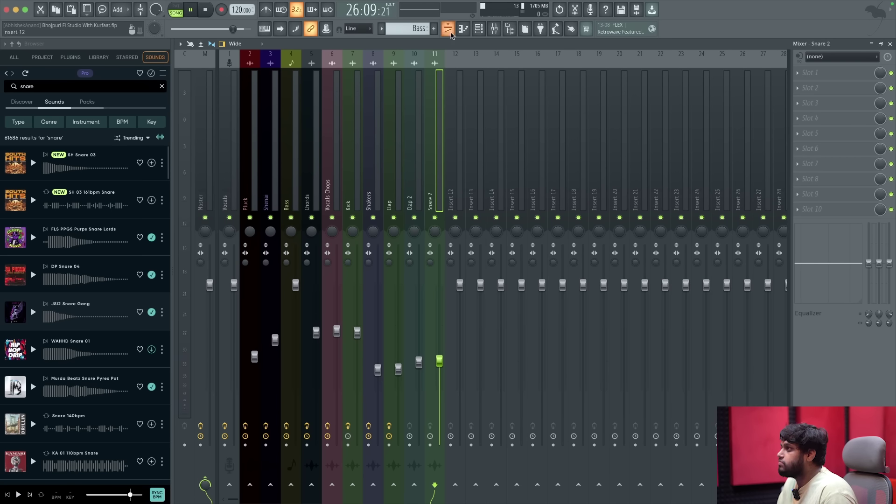
# Stop playback and add JSI2 Snare Gang clips on the Snare 2 track under each Clap 2 hit from bar 27 through bar 29.
pyautogui.click(451, 33)
pyautogui.press('space')
pyautogui.click(580, 429)
pyautogui.scroll(-3, 614, 425)
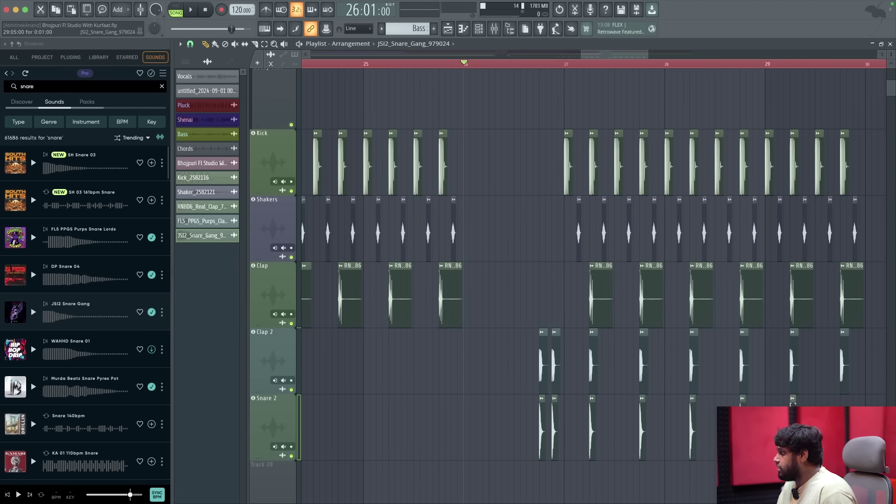
pyautogui.scroll(-2, 689, 402)
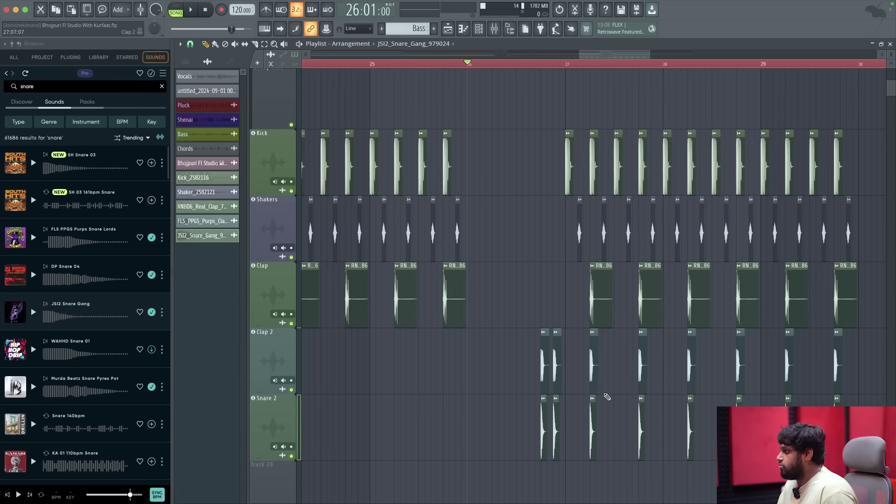
# Play the song from bar 26 and review the layered claps and snares against the bass and chords, ending with playback stopped.
pyautogui.press('space')
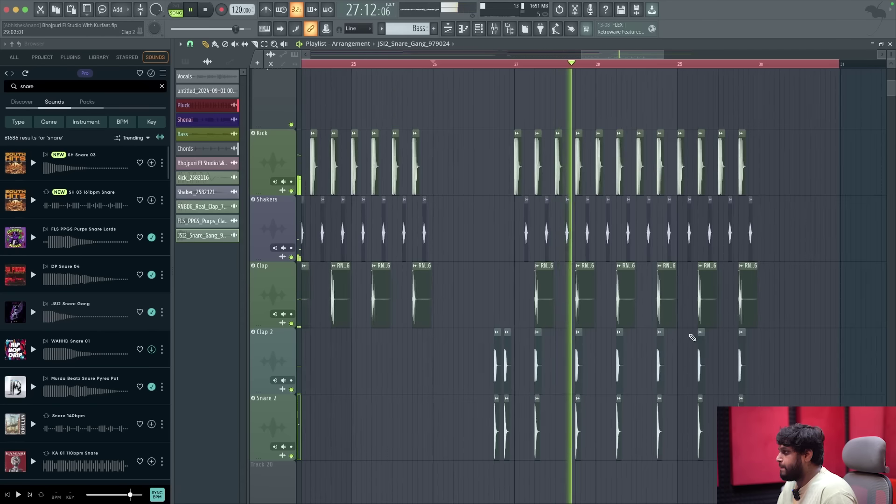
pyautogui.scroll(5, 625, 305)
pyautogui.scroll(3, 580, 292)
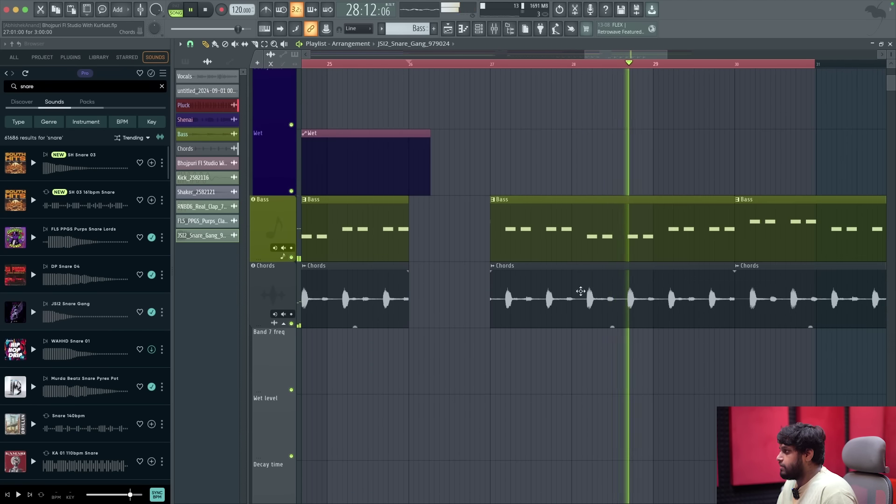
pyautogui.keyDown('ctrl'); pyautogui.scroll(-2, 580, 292); pyautogui.keyUp('ctrl')
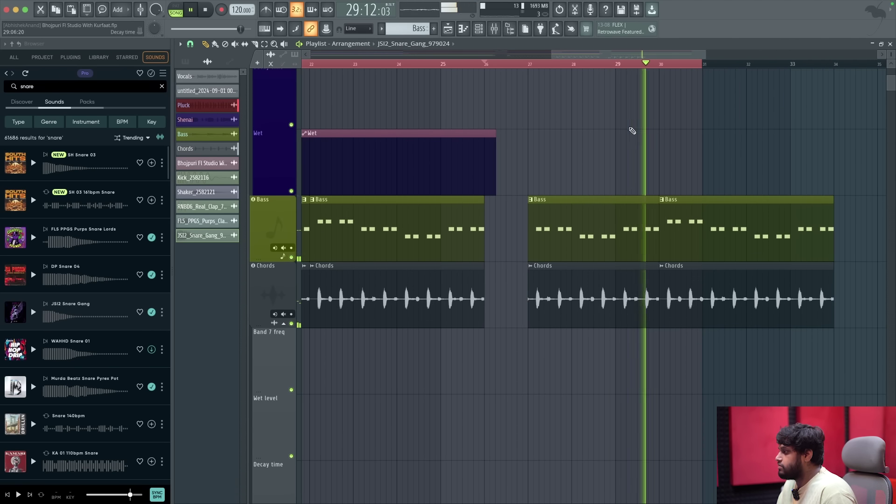
pyautogui.press('space')
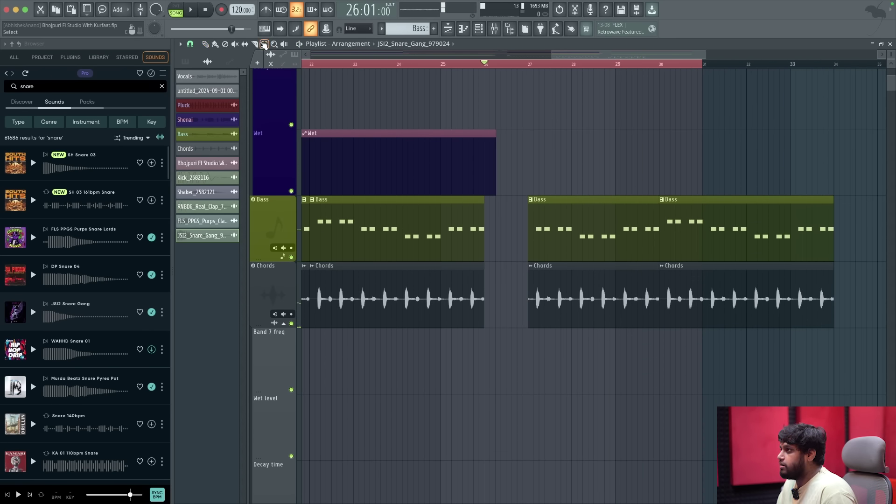
pyautogui.scroll(-5, 636, 208)
pyautogui.keyDown('ctrl'); pyautogui.scroll(3, 578, 316); pyautogui.keyUp('ctrl')
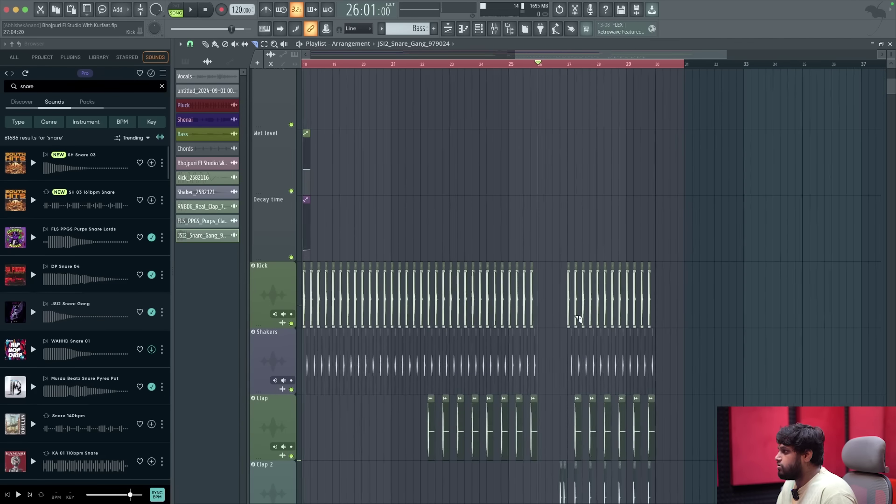
pyautogui.scroll(-3, 586, 300)
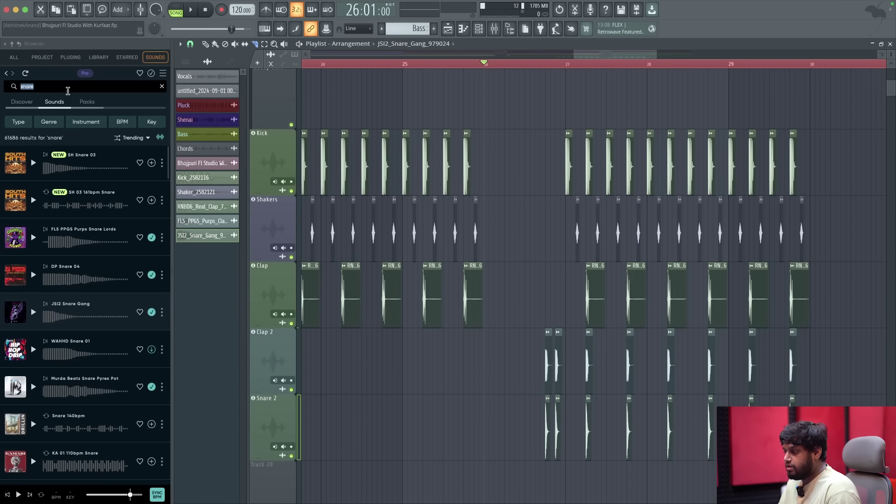
# Search the sound library for "hi hats", audition the one-shots and add FLS PPGS Purps Hi-hat Lower to the channel rack.
pyautogui.write('s')
pyautogui.press('Return')
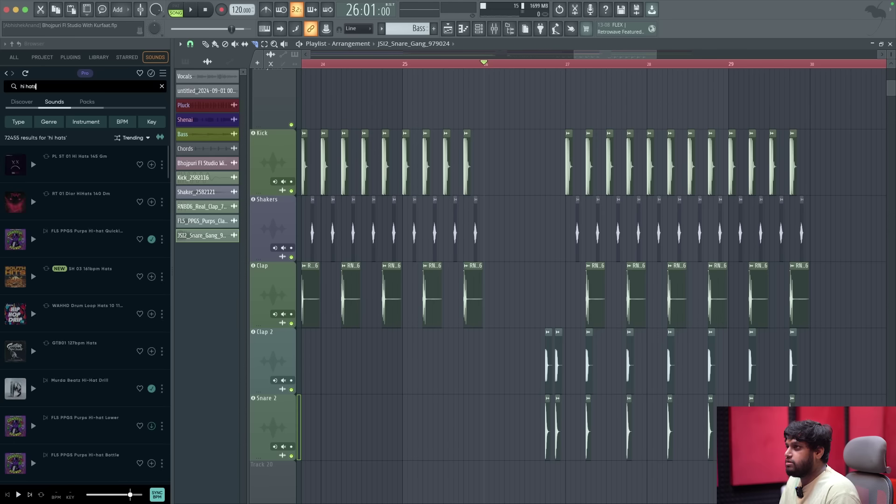
pyautogui.click(37, 250)
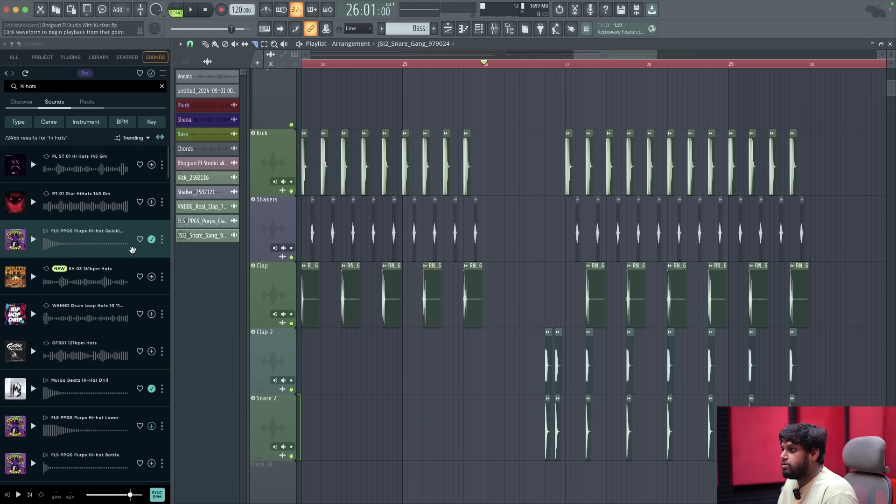
pyautogui.scroll(-1, 48, 356)
pyautogui.click(34, 361)
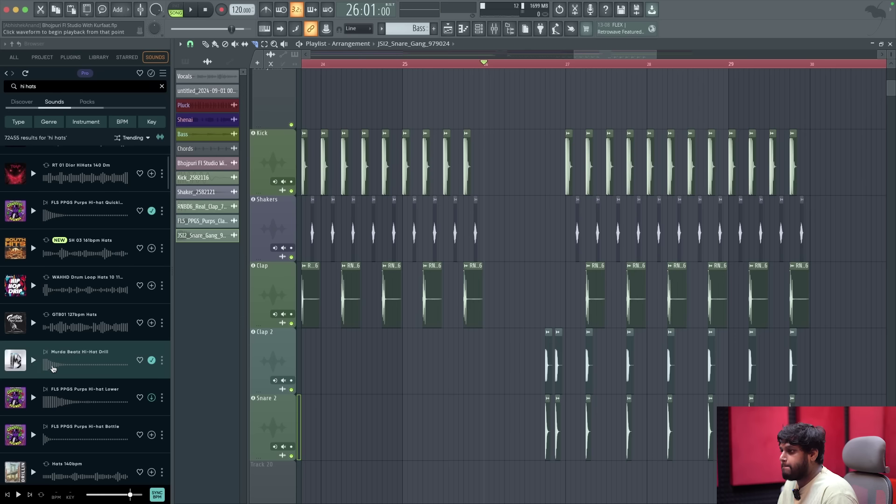
pyautogui.scroll(-1, 37, 415)
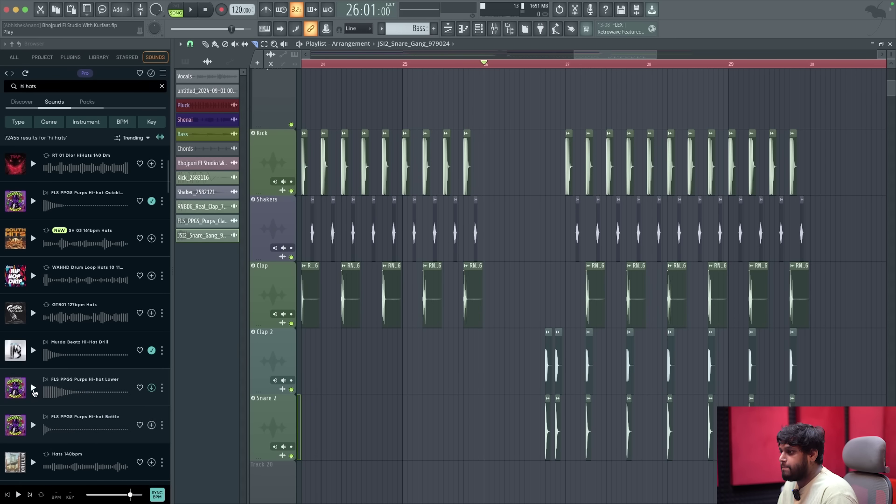
pyautogui.click(32, 390)
pyautogui.moveTo(553, 464); pyautogui.dragTo(359, 275)
pyautogui.press('F5')
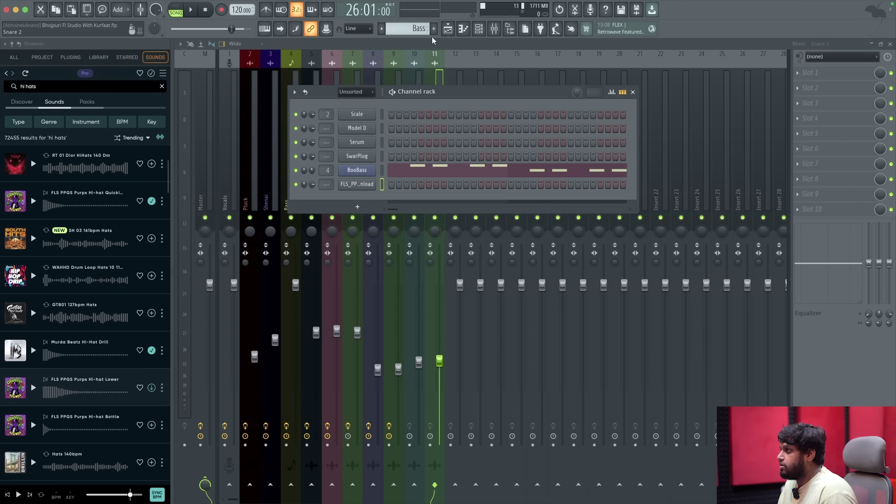
# Create Pattern 6, fill every second step of the new hi-hat channel and preview the pattern.
pyautogui.click(433, 29)
pyautogui.rightClick(367, 183)
pyautogui.click(483, 213)
pyautogui.press('space')
pyautogui.press('space')
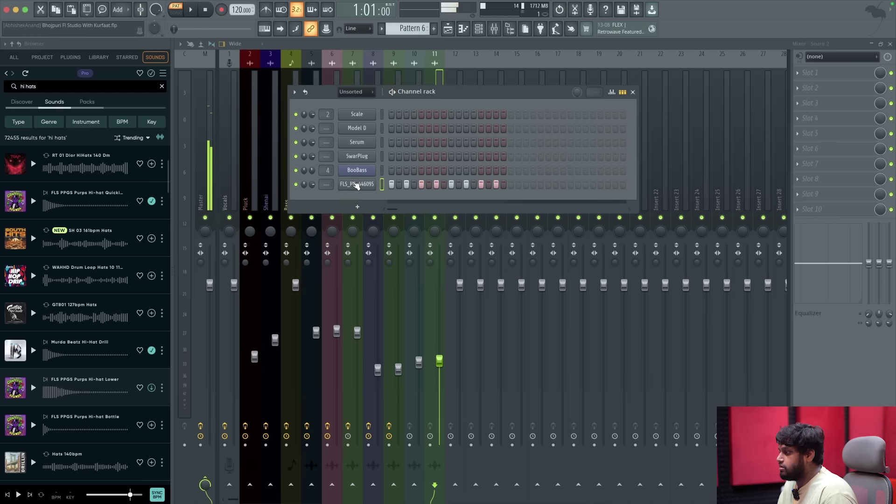
# Rename the new hi-hat sample channel as Hi Hats.
pyautogui.keyDown('shift'); pyautogui.click(353, 186); pyautogui.keyUp('shift')
pyautogui.write('HiH')
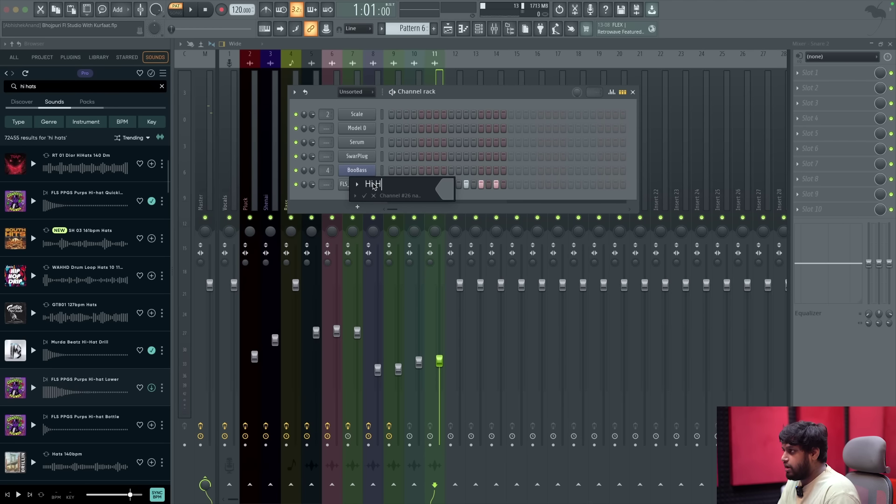
pyautogui.press('Return')
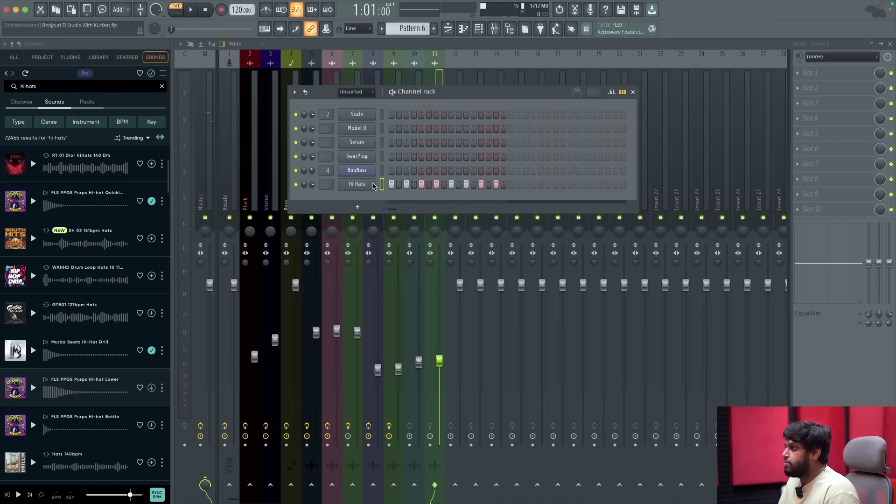
# Paint three Pattern 6 clips on Track 20 from bar 27 through bar 29 and rename the pattern as Hi Hats.
pyautogui.click(448, 29)
pyautogui.scroll(-2, 588, 404)
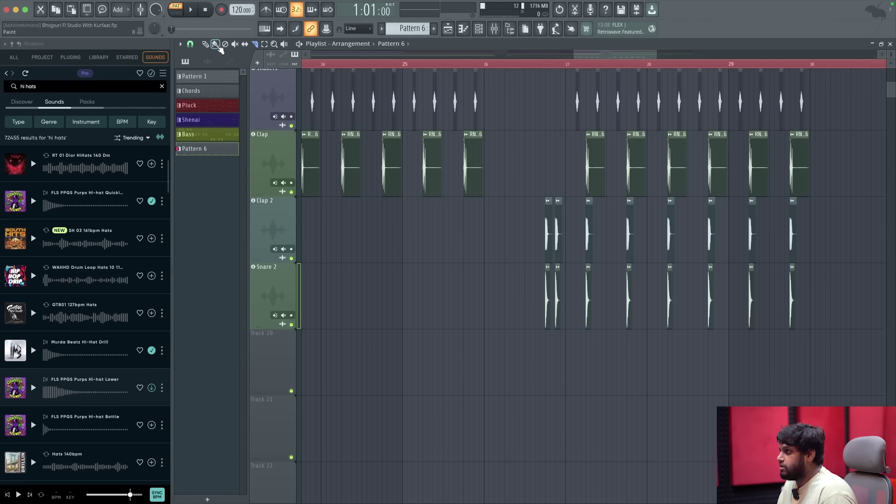
pyautogui.moveTo(563, 372); pyautogui.dragTo(774, 386)
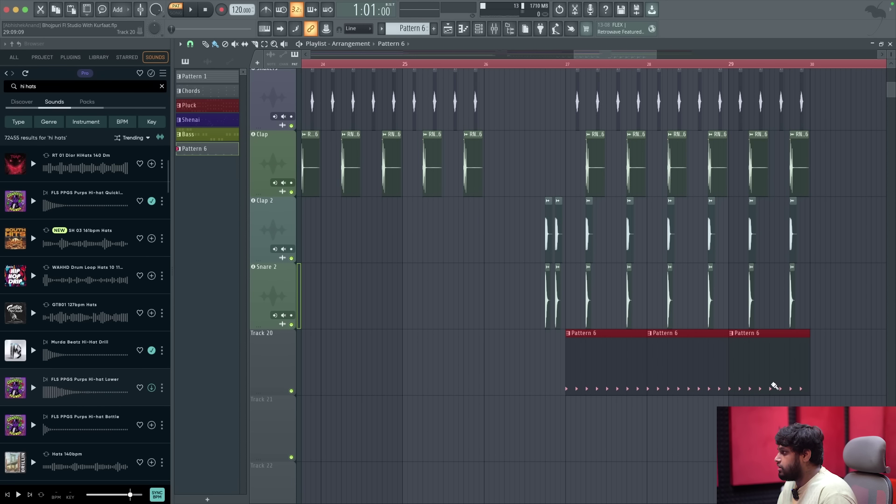
pyautogui.click(388, 21)
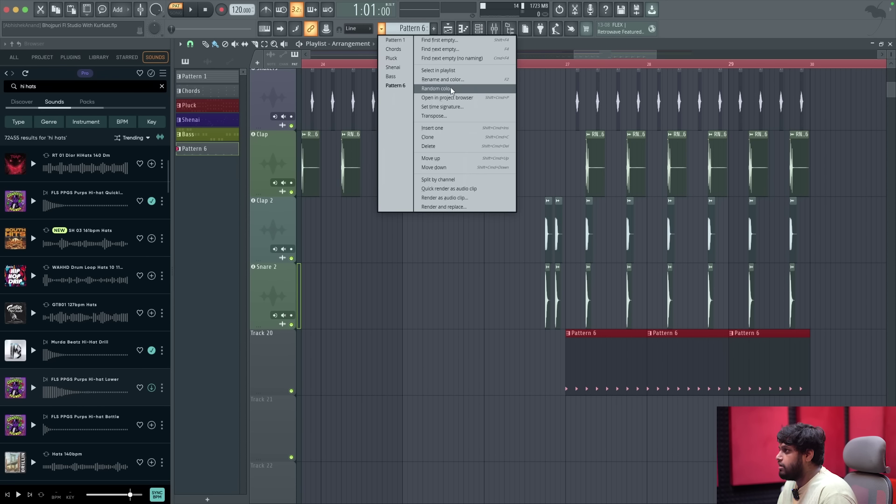
pyautogui.click(454, 82)
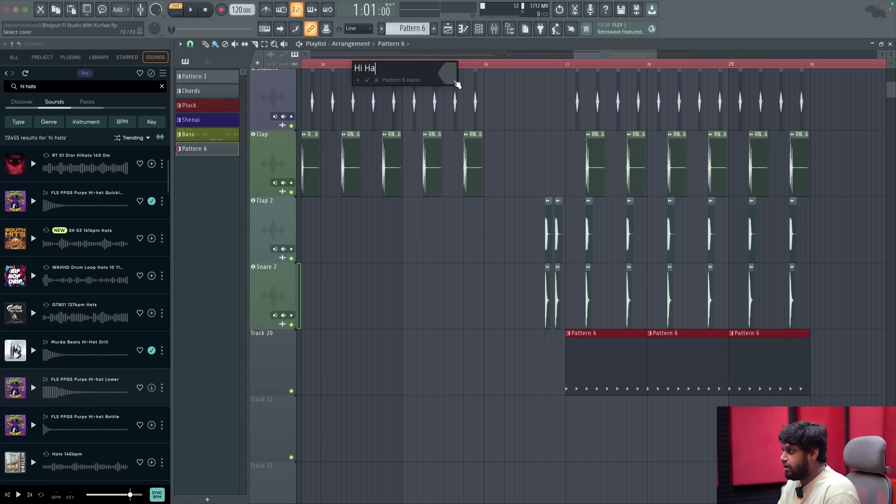
# Route the Hi Hats channel to a free mixer track and lower its volume to about the Snare 2 level.
pyautogui.click(479, 28)
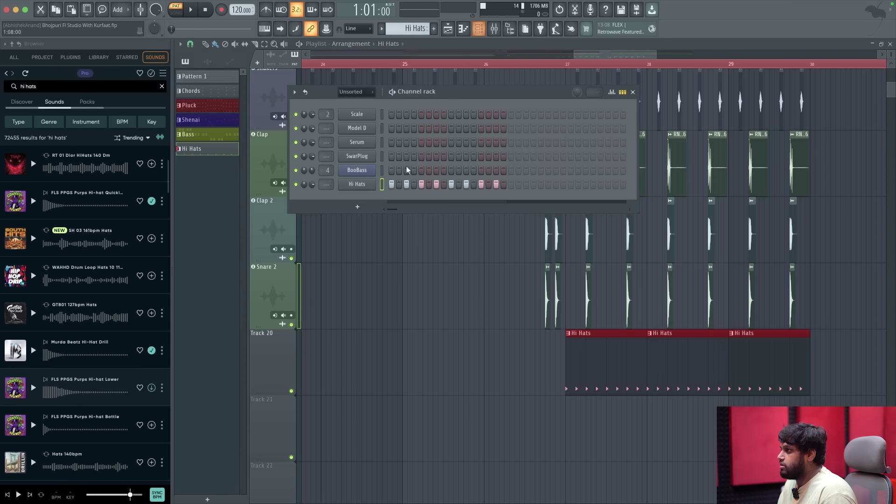
pyautogui.click(351, 186)
pyautogui.click(180, 65)
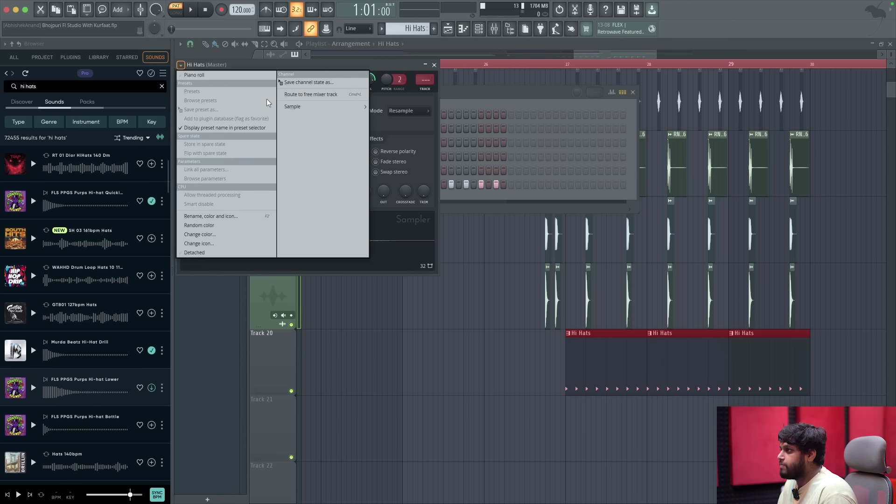
pyautogui.click(294, 95)
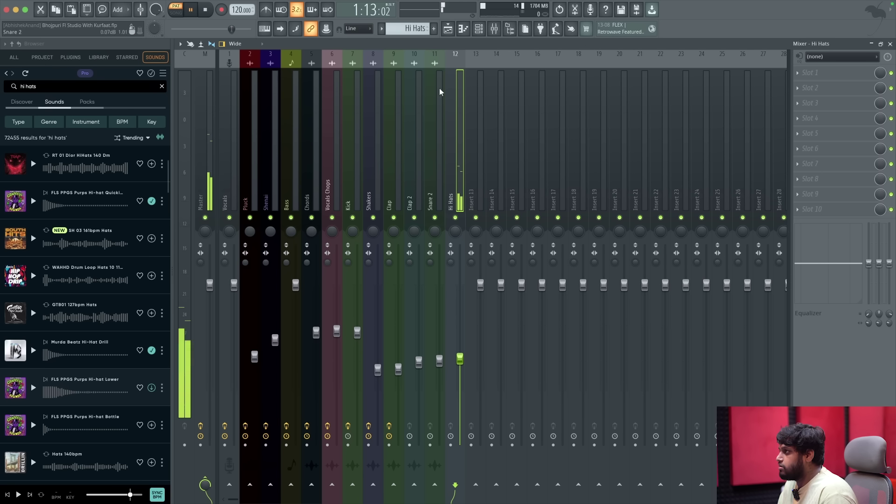
# Play the arrangement from bar 26 to hear the Hi Hats clips together with the other drums.
pyautogui.click(451, 31)
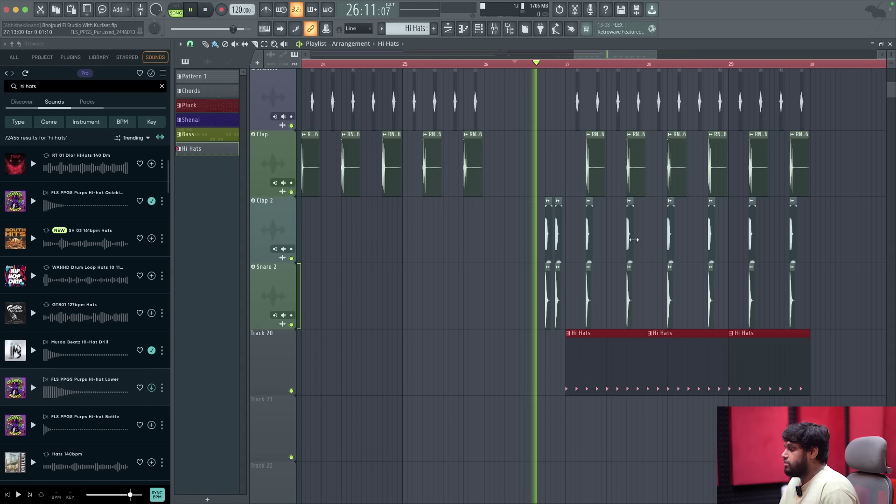
pyautogui.scroll(-5, 577, 360)
pyautogui.scroll(5, 578, 361)
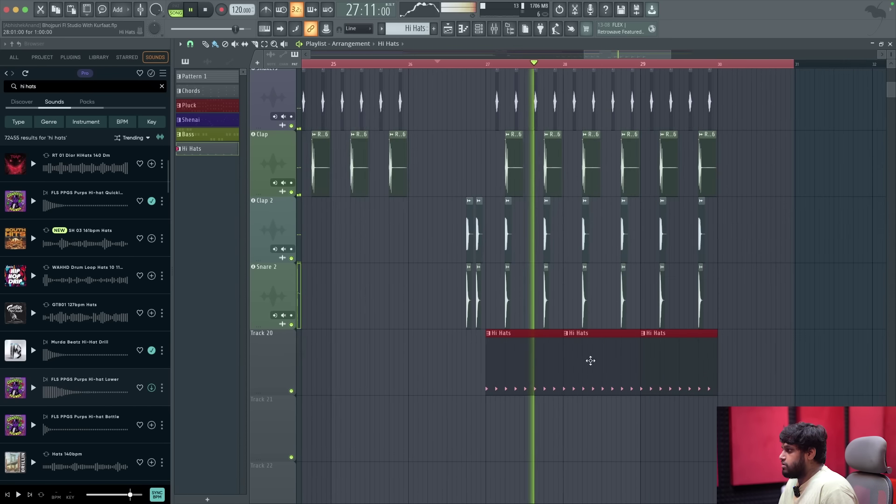
# Try to place a fourth Hi Hats clip on Track 20 around bar 30.
pyautogui.click(742, 369)
pyautogui.moveTo(792, 372); pyautogui.dragTo(777, 372)
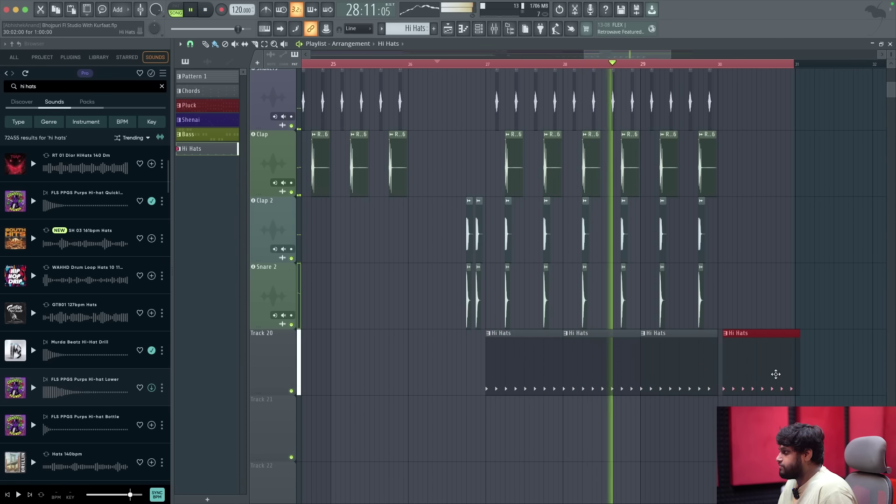
pyautogui.rightClick(763, 372)
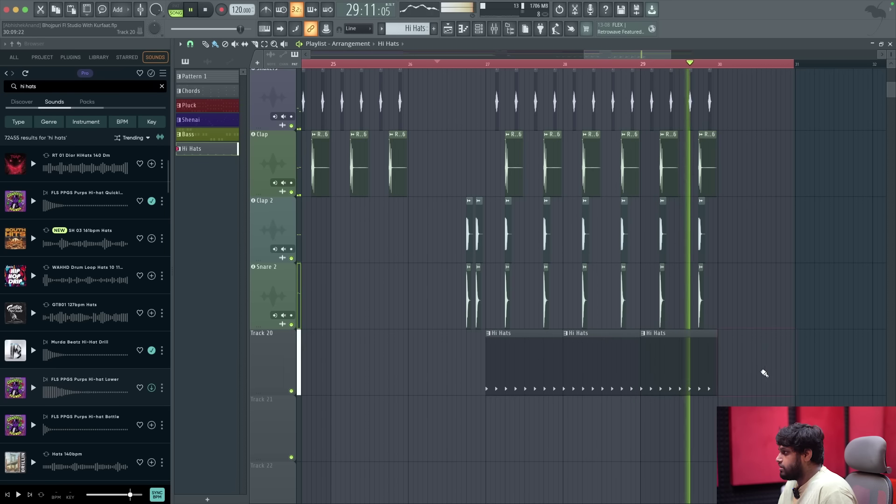
# Examine the Pluck, Shenai, Bass, Chords and drum tracks up to bar 34 during playback.
pyautogui.scroll(-3, 762, 372)
pyautogui.scroll(-3, 732, 326)
pyautogui.scroll(5, 739, 136)
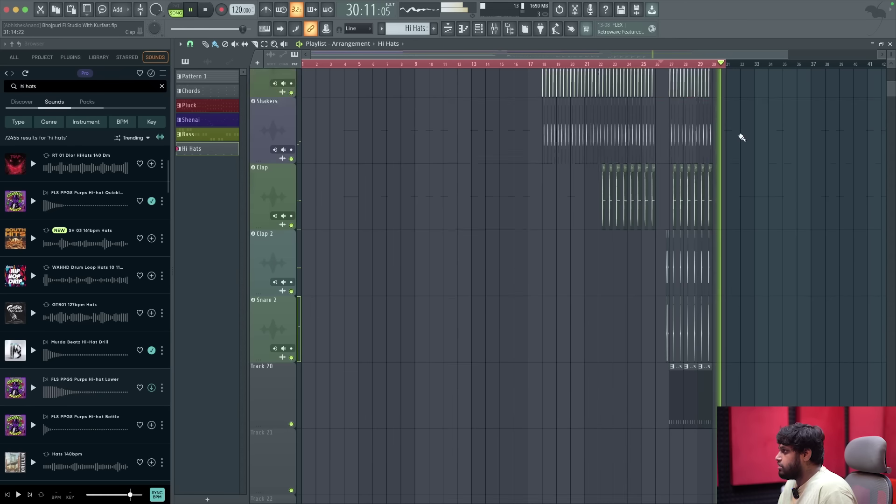
pyautogui.scroll(5, 745, 123)
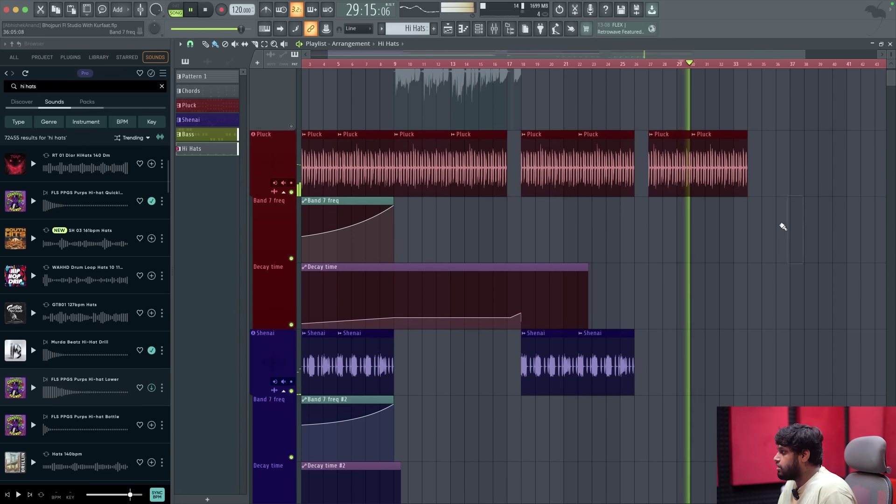
pyautogui.scroll(-7, 780, 234)
pyautogui.scroll(2, 742, 267)
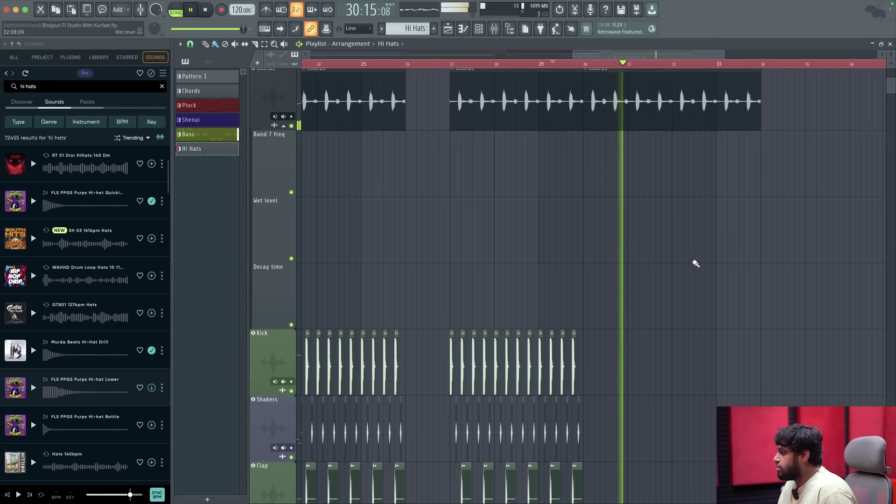
pyautogui.scroll(2, 695, 263)
pyautogui.scroll(2, 709, 260)
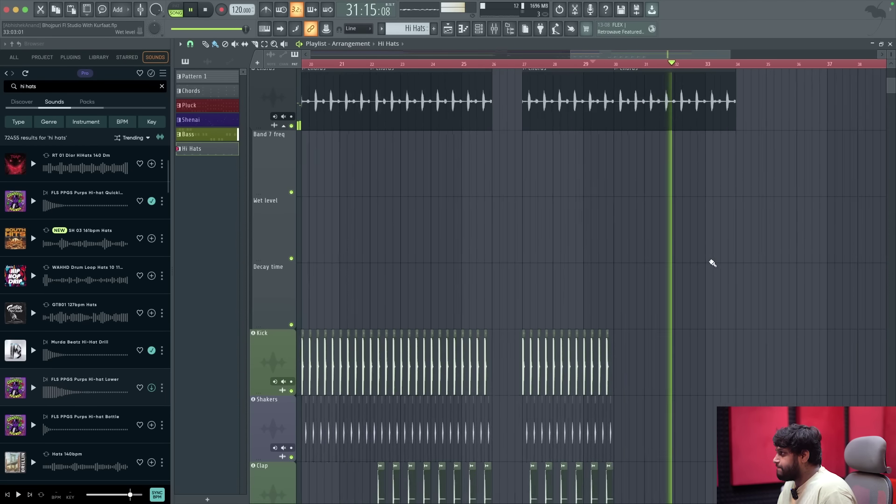
pyautogui.scroll(-2, 752, 160)
pyautogui.scroll(-3, 706, 178)
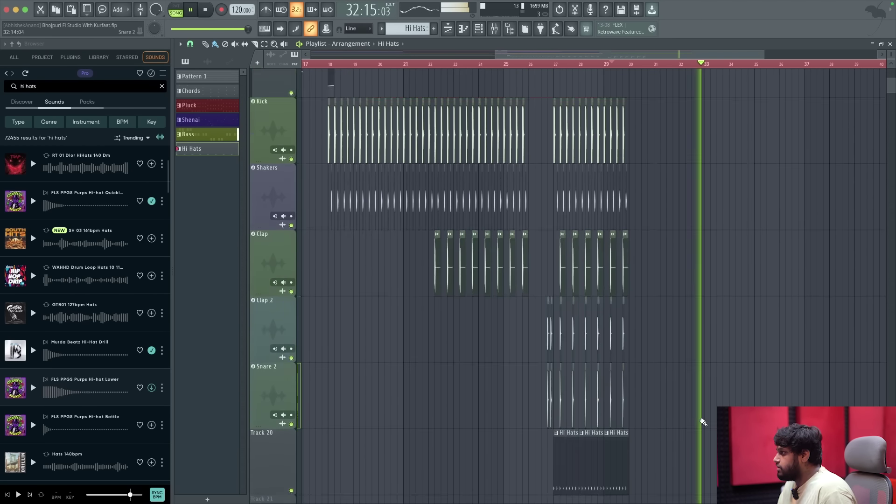
pyautogui.scroll(10, 712, 401)
pyautogui.scroll(-4, 726, 376)
pyautogui.scroll(-1, 727, 376)
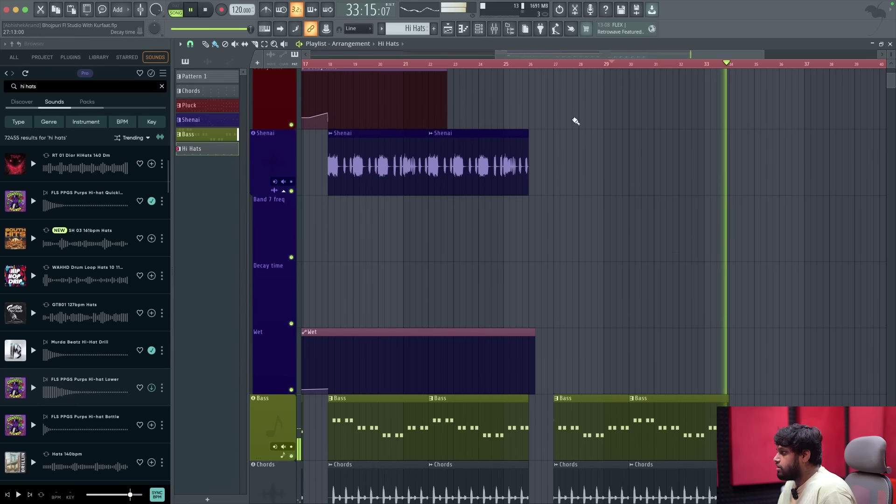
pyautogui.scroll(-5, 680, 200)
# Stop playback and copy the last four-bar Pluck, Bass and Chords clips so the copies start at bar 34.
pyautogui.moveTo(801, 385); pyautogui.dragTo(639, 52)
pyautogui.click(205, 44)
pyautogui.click(745, 152)
pyautogui.scroll(5, 747, 154)
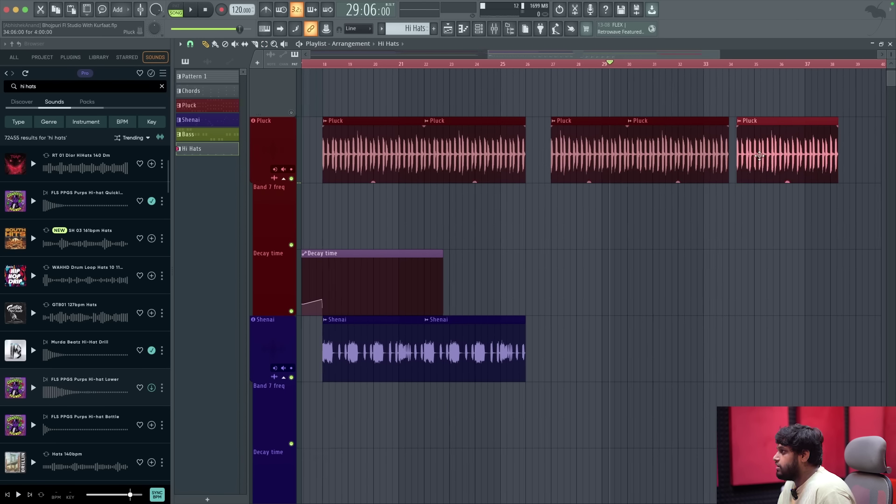
pyautogui.scroll(-4, 661, 160)
pyautogui.scroll(-3, 708, 202)
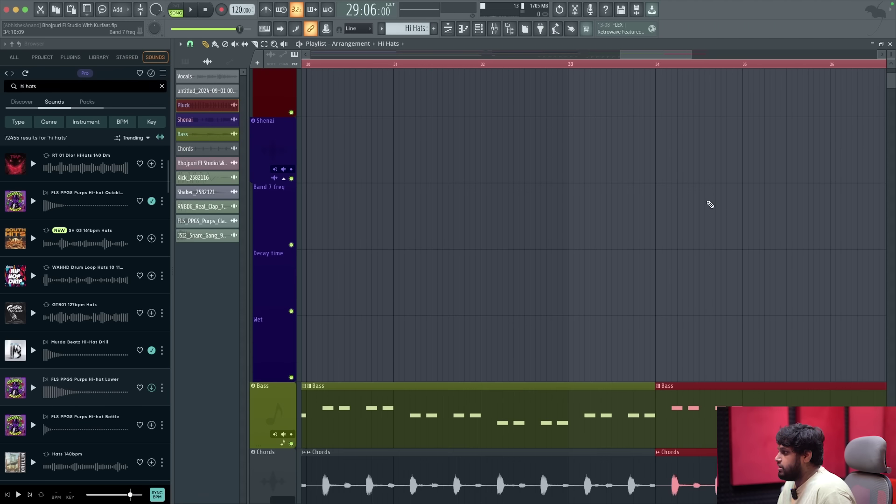
# Delete the Bass and Chords clips that span bar 30 to bar 34, leaving the copies at bar 34.
pyautogui.rightClick(607, 384)
pyautogui.scroll(-3, 620, 366)
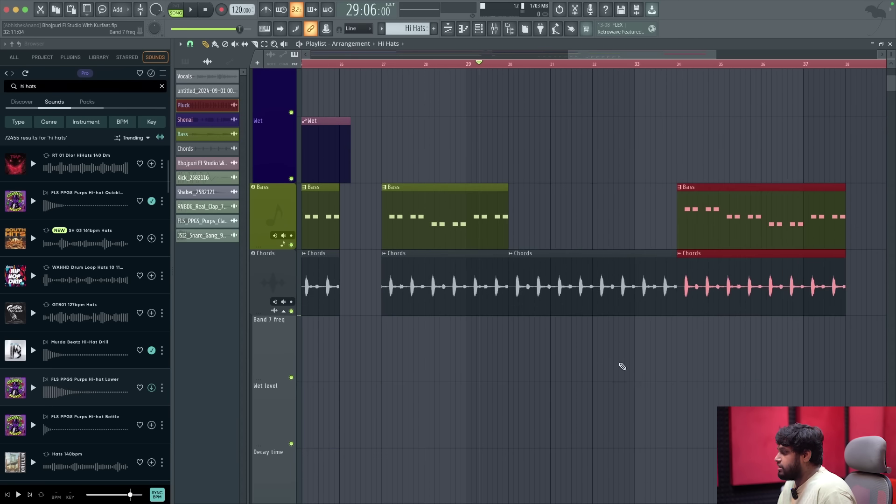
pyautogui.scroll(-4, 625, 327)
pyautogui.rightClick(630, 304)
pyautogui.scroll(1, 621, 296)
pyautogui.scroll(-1, 607, 288)
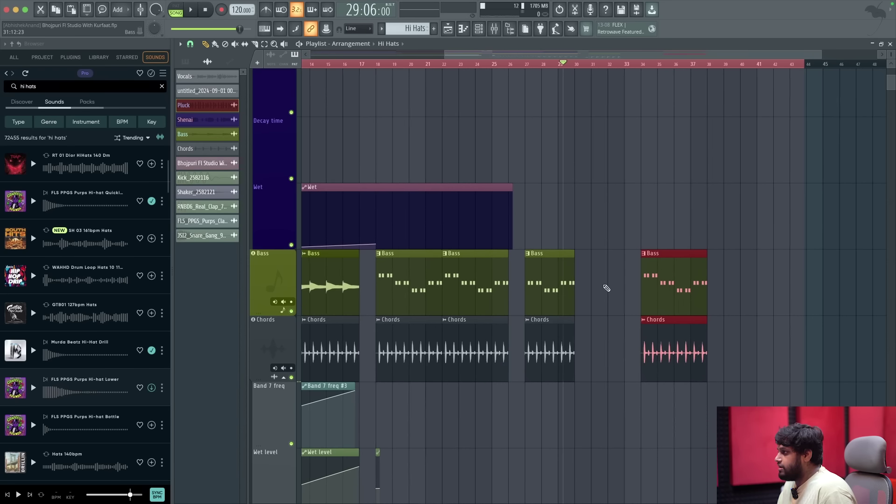
# Move the Shenai track's Band 7 freq #2 and Decay time #2 automation clips so both start at bar 30.
pyautogui.scroll(4, 607, 203)
pyautogui.scroll(-3, 600, 290)
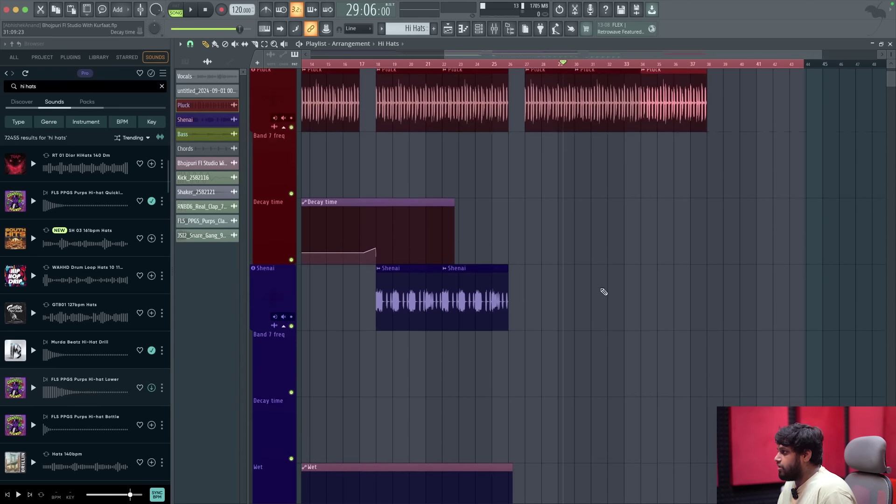
pyautogui.scroll(-1, 687, 285)
pyautogui.keyDown('ctrl'); pyautogui.scroll(-2, 687, 284); pyautogui.keyUp('ctrl')
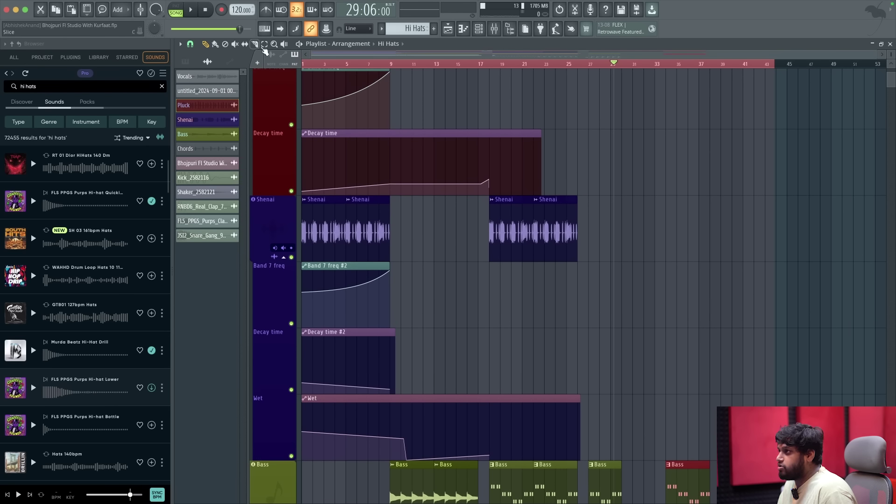
pyautogui.moveTo(413, 294); pyautogui.dragTo(293, 359)
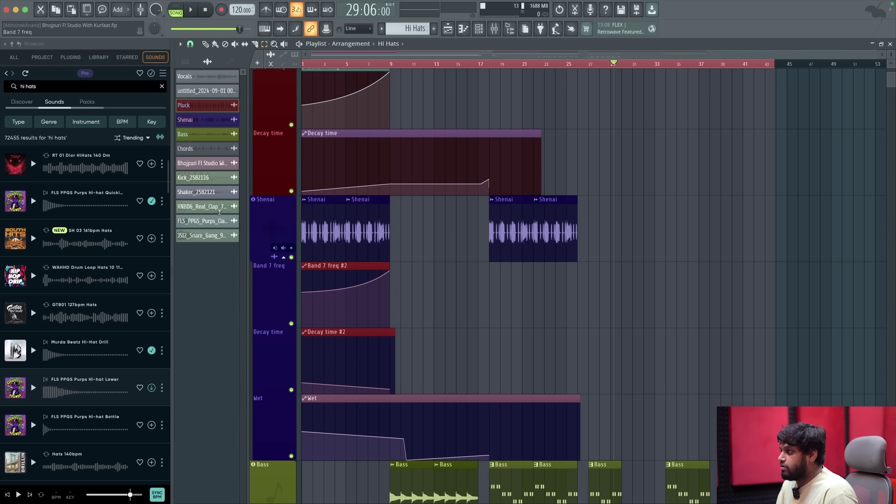
pyautogui.moveTo(328, 265); pyautogui.dragTo(632, 265)
pyautogui.scroll(3, 641, 295)
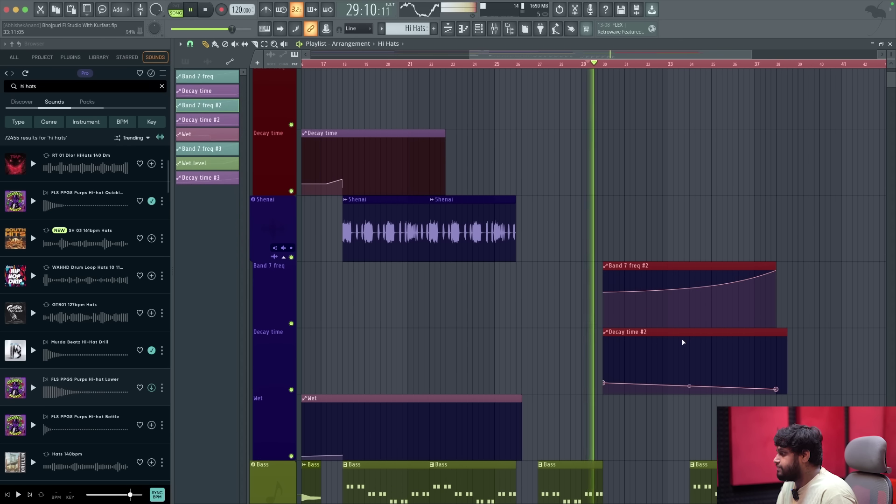
# Try to slice the Band 7 freq #2 and Decay time #2 automation clips at bar 34.
pyautogui.scroll(-2, 679, 340)
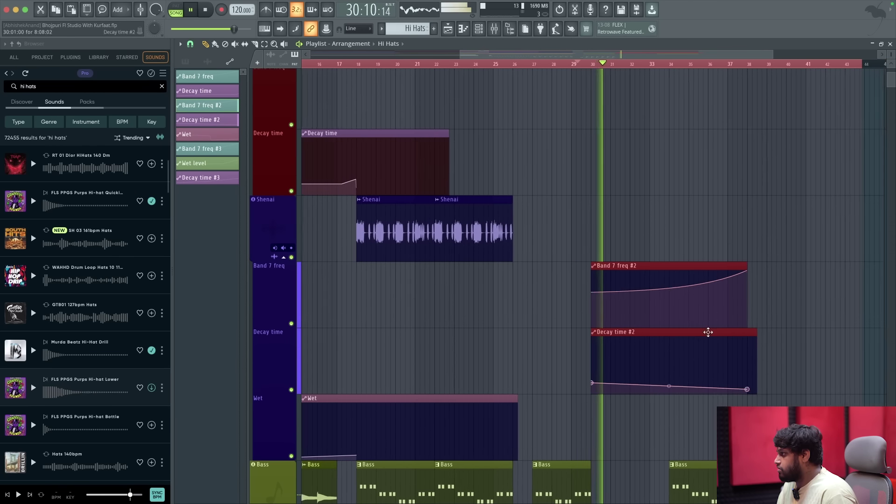
pyautogui.scroll(2, 708, 332)
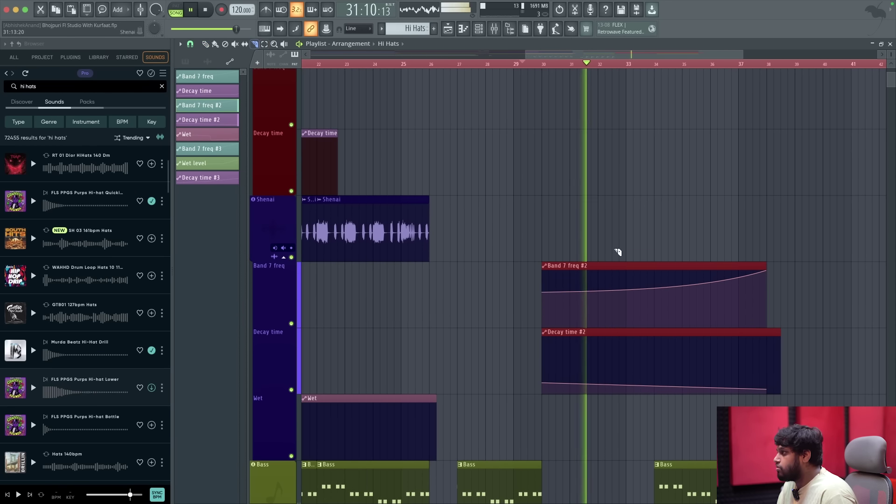
pyautogui.scroll(1, 675, 288)
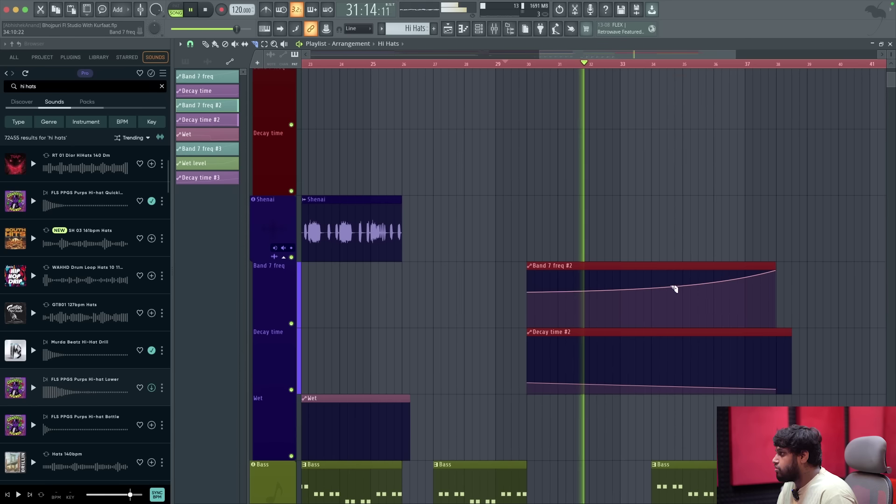
pyautogui.click(652, 379)
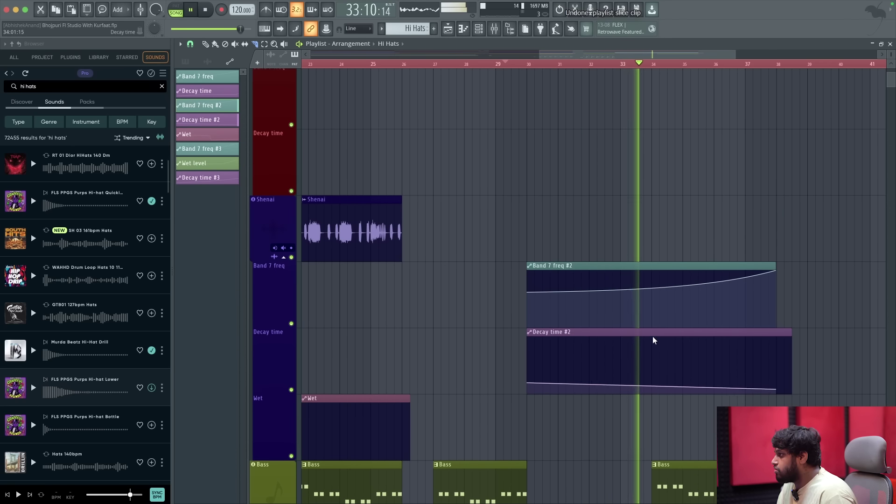
# Examine the Pluck, Shenai, Bass and Chords tracks up to bar 38 during playback, stop it, and return the playhead to bar 25.
pyautogui.scroll(-3, 653, 336)
pyautogui.scroll(-3, 665, 338)
pyautogui.scroll(2, 665, 338)
pyautogui.scroll(-1, 665, 338)
pyautogui.scroll(-2, 665, 338)
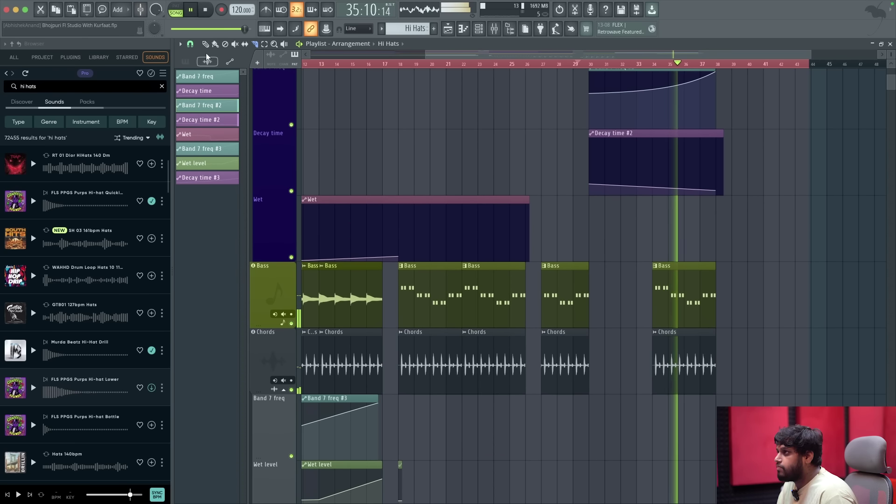
pyautogui.scroll(2, 600, 240)
pyautogui.scroll(3, 680, 295)
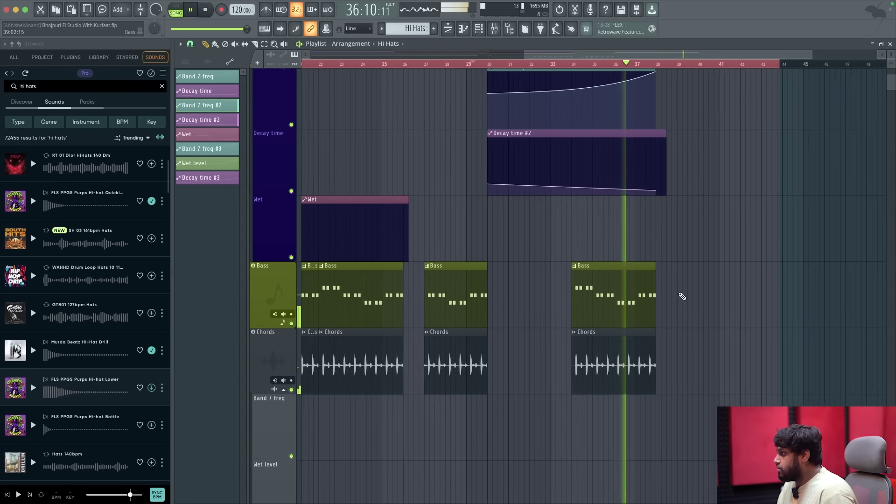
pyautogui.scroll(3, 679, 293)
pyautogui.scroll(-4, 679, 293)
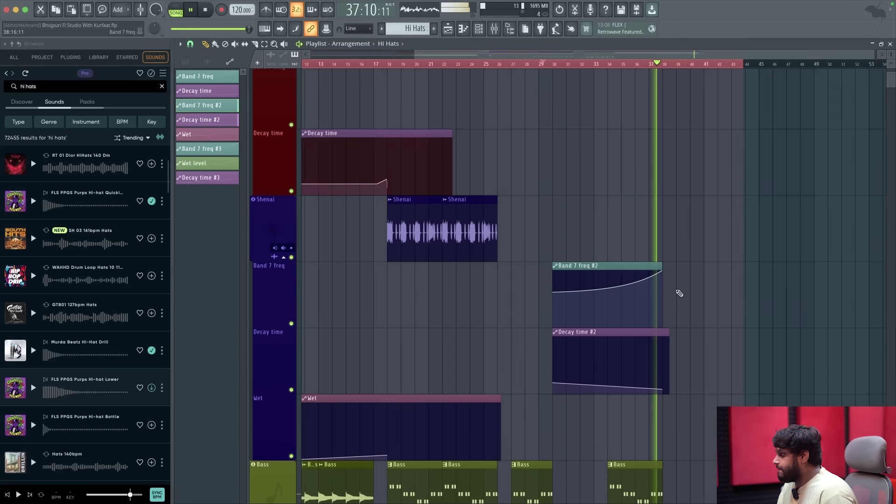
pyautogui.scroll(1, 678, 294)
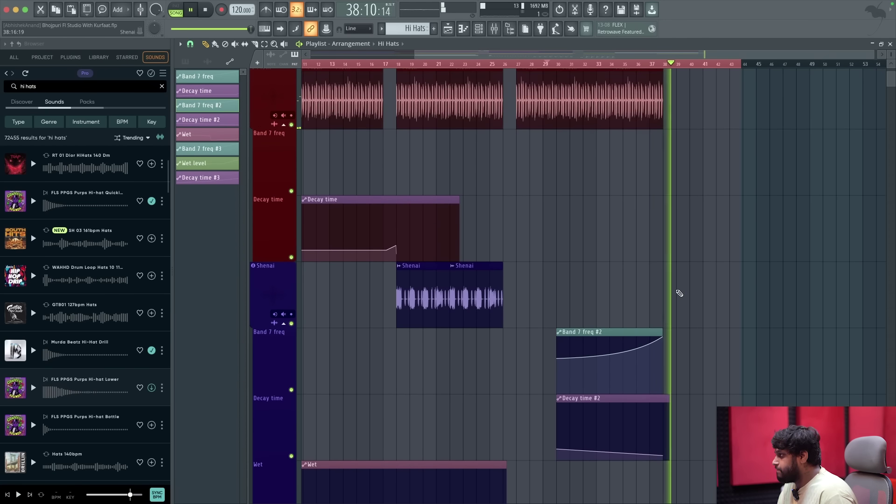
pyautogui.scroll(2, 676, 294)
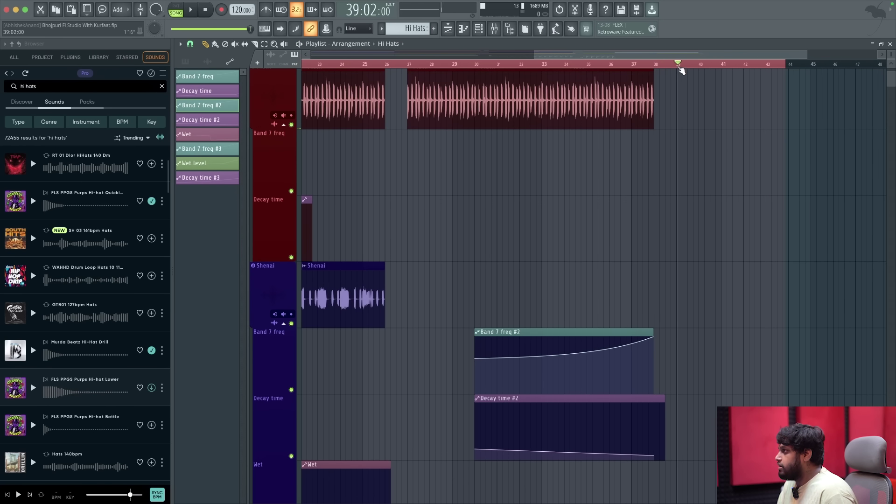
pyautogui.scroll(-3, 399, 115)
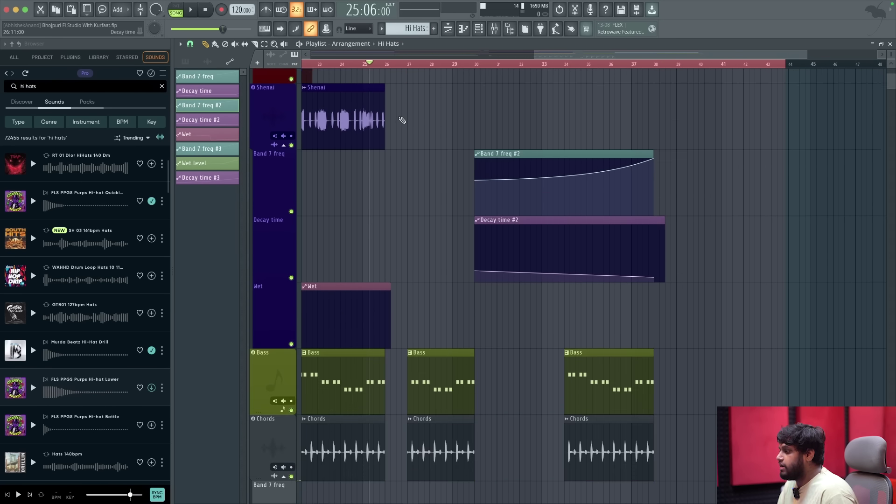
# Play the song from bar 25 and examine the Bass, Chords, drum and hi-hat tracks up to bar 31.
pyautogui.press('space')
pyautogui.scroll(2, 364, 219)
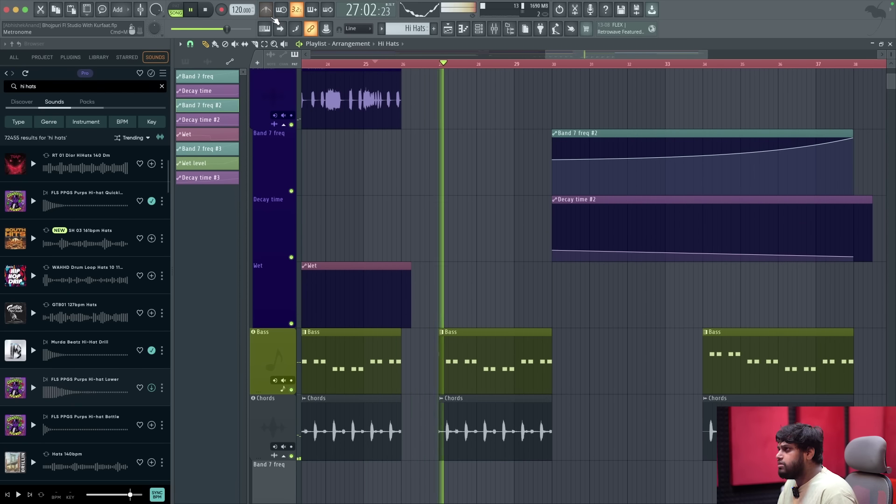
pyautogui.scroll(-4, 531, 270)
pyautogui.scroll(3, 530, 270)
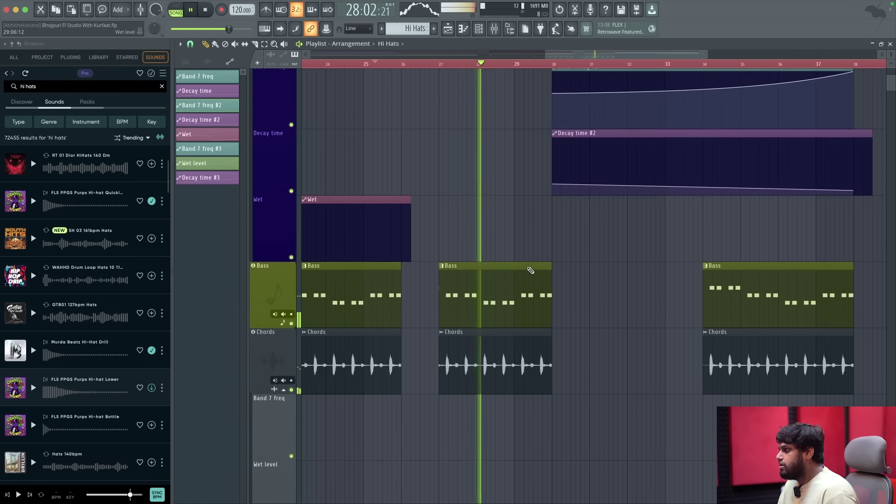
pyautogui.scroll(-3, 531, 270)
pyautogui.scroll(-2, 531, 270)
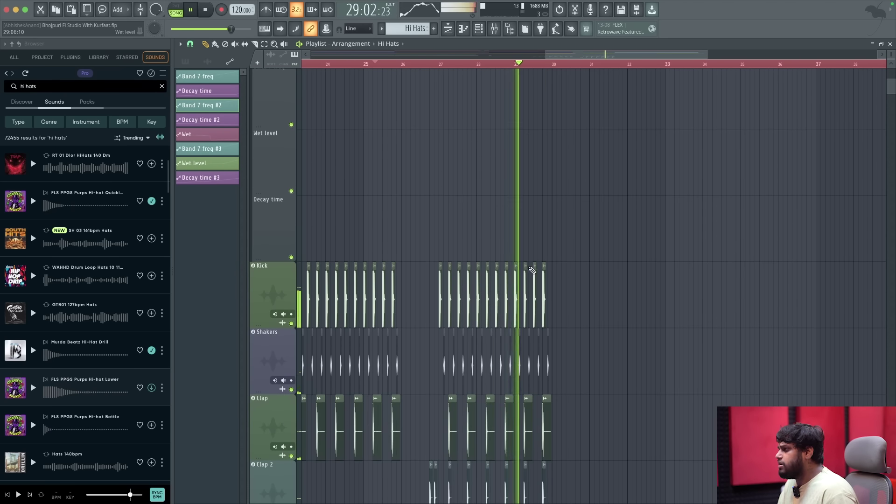
pyautogui.scroll(-4, 532, 270)
pyautogui.scroll(1, 560, 276)
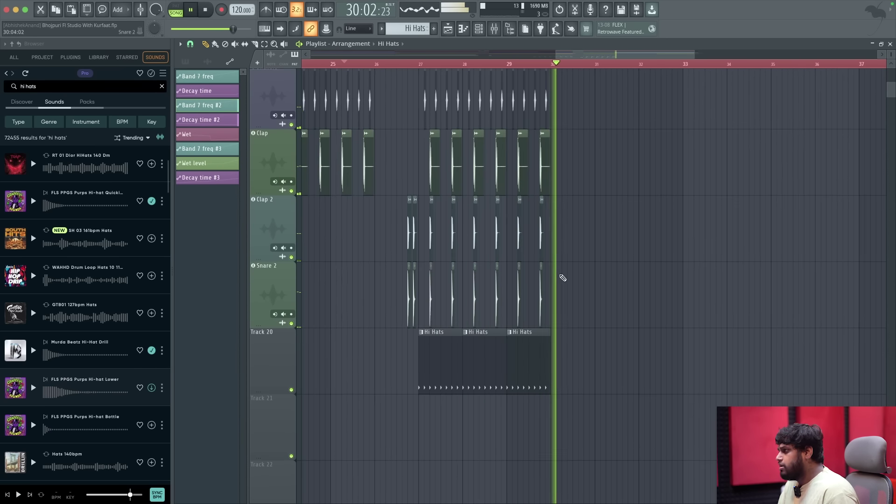
pyautogui.scroll(-6, 562, 278)
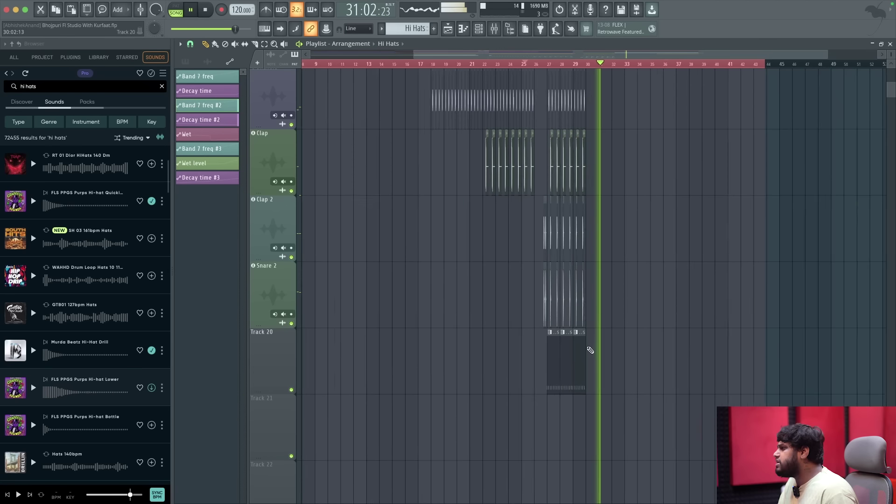
# Copy the Kick, Shakers, Clap, Clap 2, Snare 2 and Hi Hats clips from bars 27 to 30 so the copies start at bar 30.
pyautogui.scroll(5, 583, 341)
pyautogui.scroll(3, 574, 334)
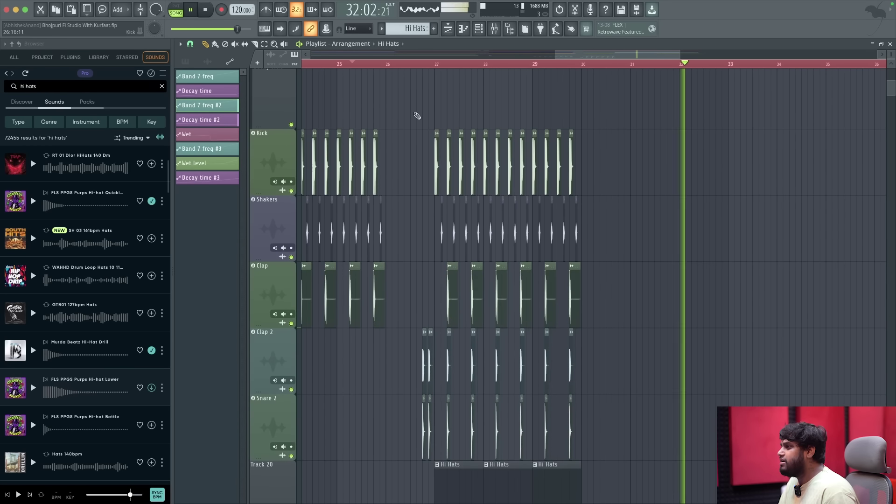
pyautogui.scroll(-2, 662, 327)
pyautogui.moveTo(629, 392); pyautogui.dragTo(437, 98)
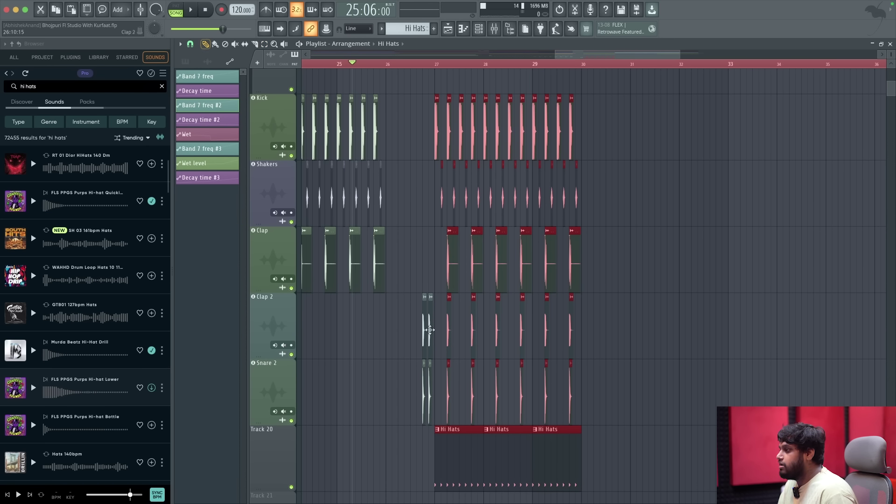
pyautogui.moveTo(457, 441); pyautogui.dragTo(604, 445)
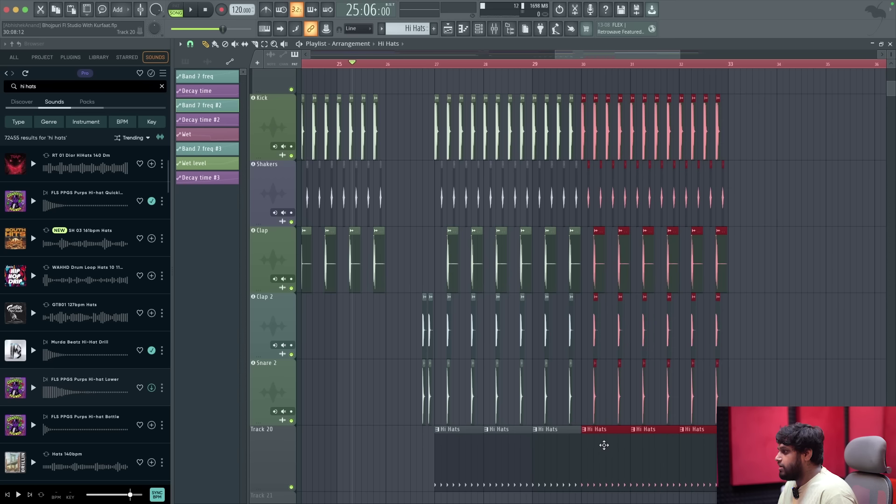
# Move the Band 7 freq #2 and Decay time #2 automation clips so both start at bar 34.
pyautogui.press('space')
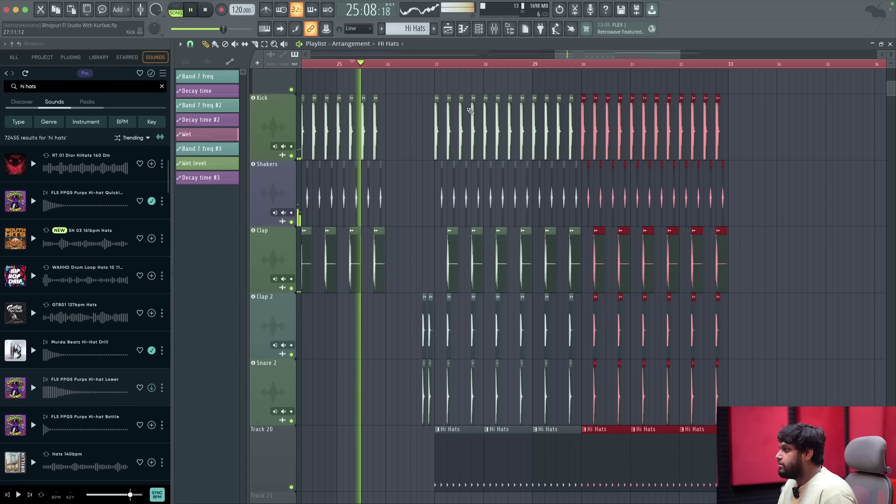
pyautogui.scroll(6, 679, 190)
pyautogui.scroll(-2, 676, 192)
pyautogui.scroll(2, 675, 192)
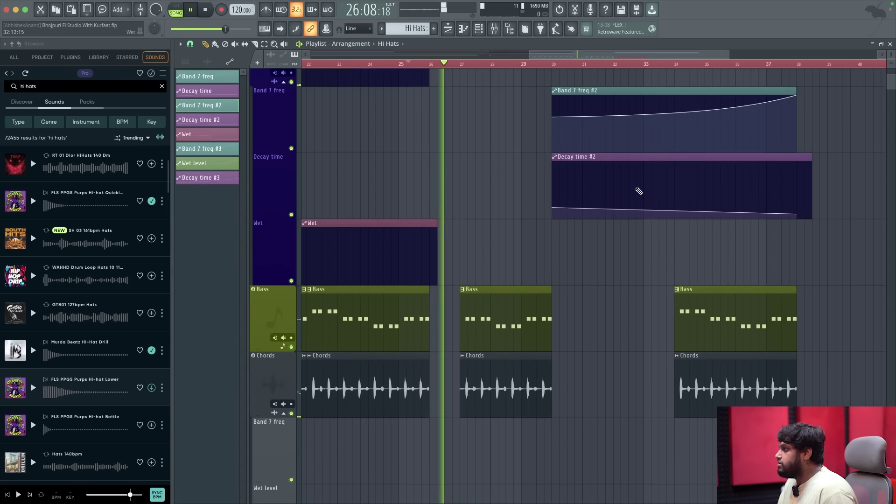
pyautogui.scroll(1, 628, 194)
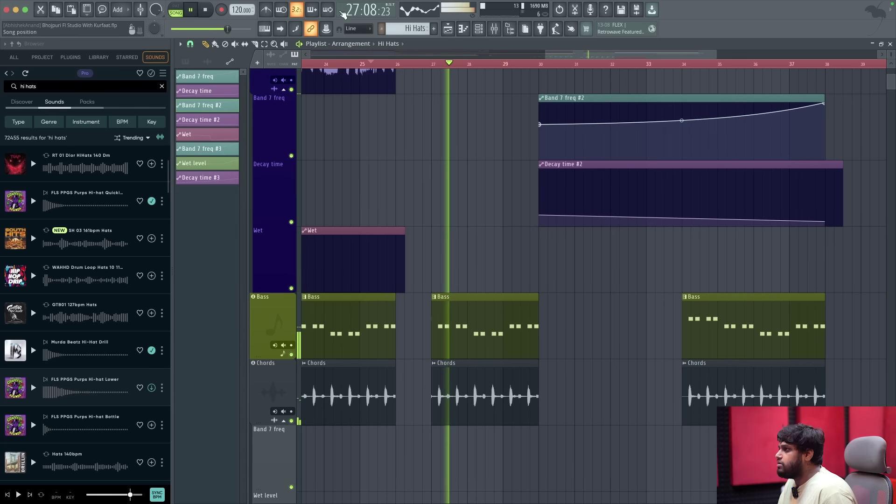
pyautogui.moveTo(512, 109); pyautogui.dragTo(610, 224)
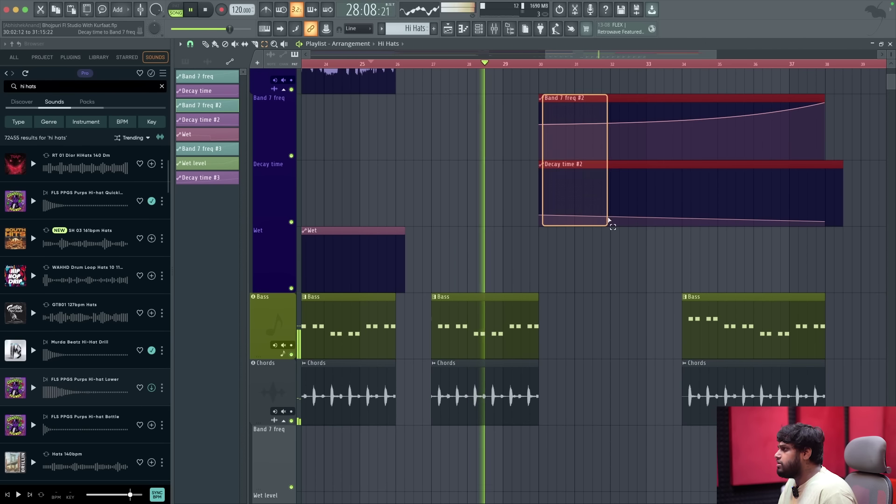
pyautogui.moveTo(606, 101); pyautogui.dragTo(710, 99)
pyautogui.scroll(1, 732, 97)
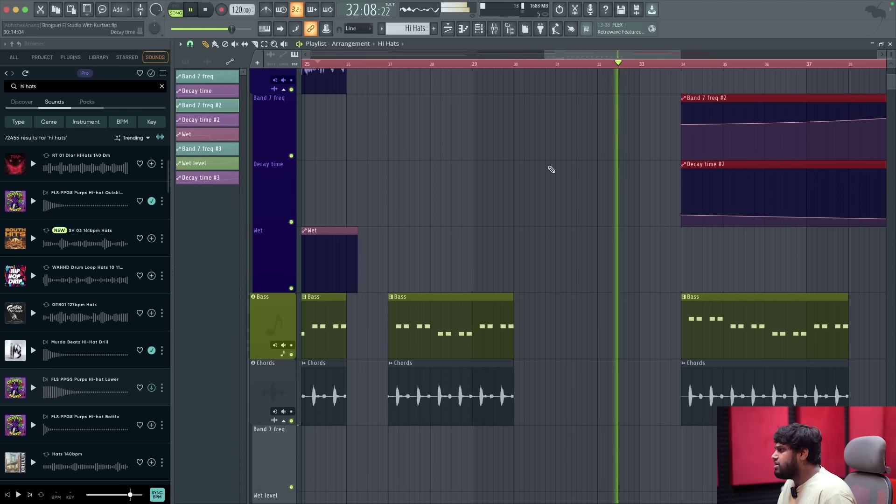
# Check where the drum clips end relative to the Bass and Chords clips during playback, and place the playhead at bar 32.
pyautogui.scroll(-3, 634, 256)
pyautogui.scroll(-3, 626, 262)
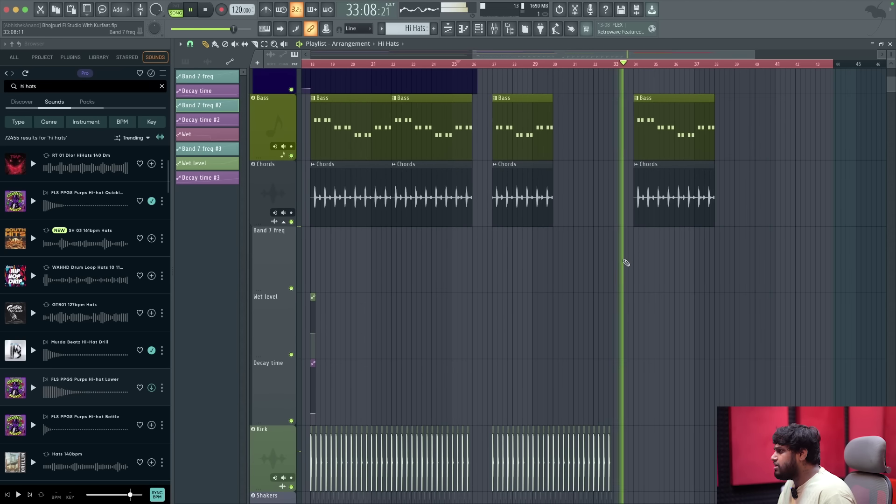
pyautogui.scroll(-3, 634, 260)
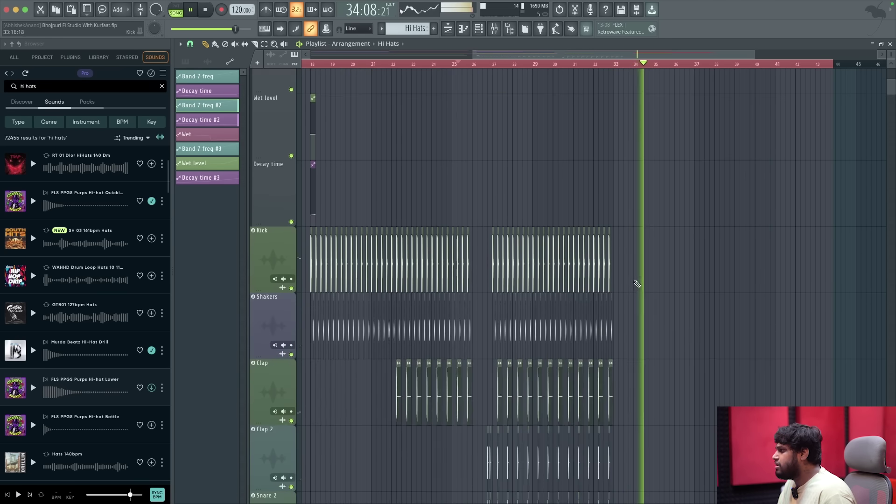
pyautogui.scroll(3, 618, 282)
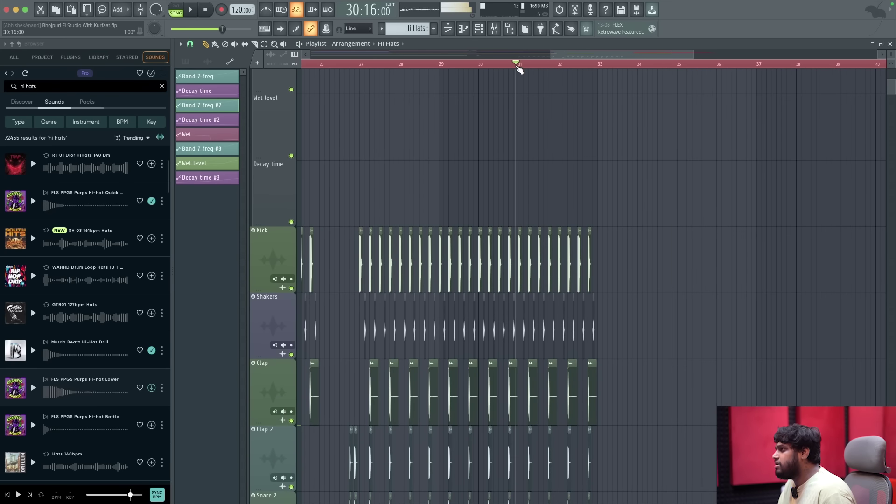
pyautogui.scroll(2, 535, 176)
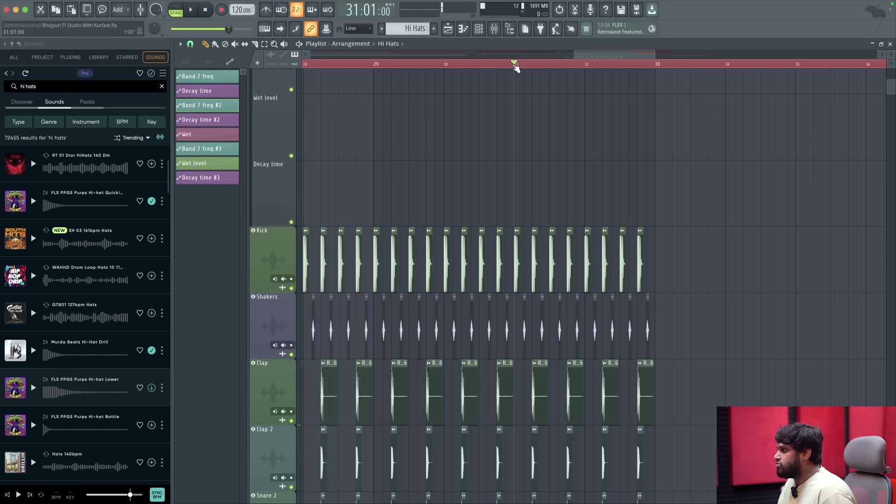
pyautogui.scroll(-1, 528, 143)
pyautogui.scroll(1, 586, 138)
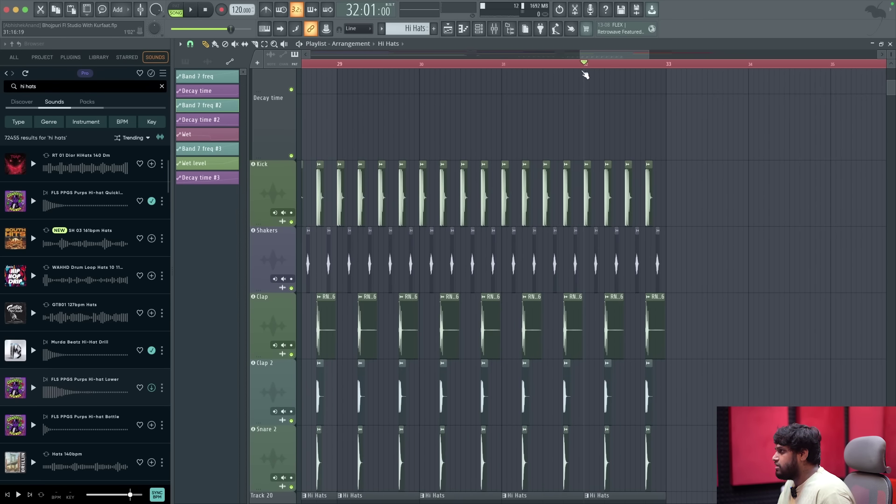
# Duplicate the bar 32 Kick, Shakers, Clap, Clap 2, Snare 2 and Hi Hats clips into bar 33.
pyautogui.scroll(-4, 585, 75)
pyautogui.click(264, 44)
pyautogui.moveTo(755, 356); pyautogui.dragTo(591, 120)
pyautogui.click(205, 44)
pyautogui.hotkey('ctrl', 'b')
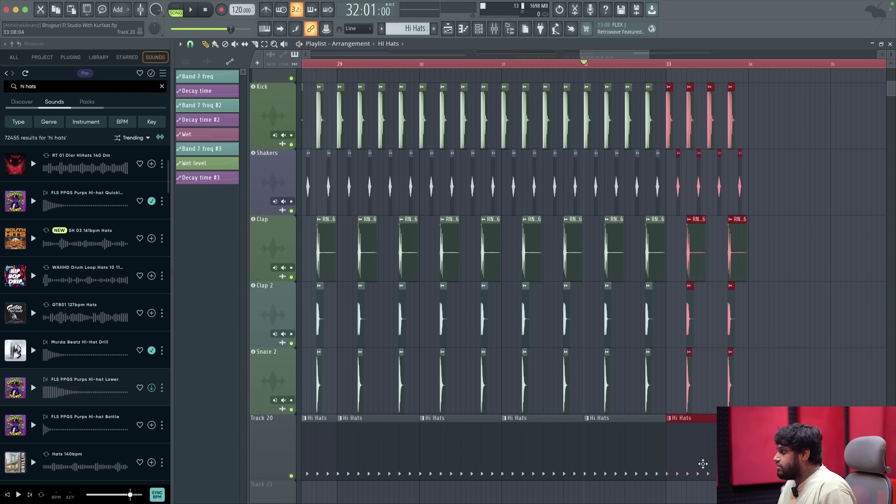
# Delete the Chords clip spanning bars 27 to 30.
pyautogui.press('space')
pyautogui.keyDown('ctrl'); pyautogui.scroll(-2, 695, 356); pyautogui.keyUp('ctrl')
pyautogui.scroll(3, 718, 345)
pyautogui.scroll(2, 719, 344)
pyautogui.press('space')
pyautogui.click(484, 122)
pyautogui.click(488, 127)
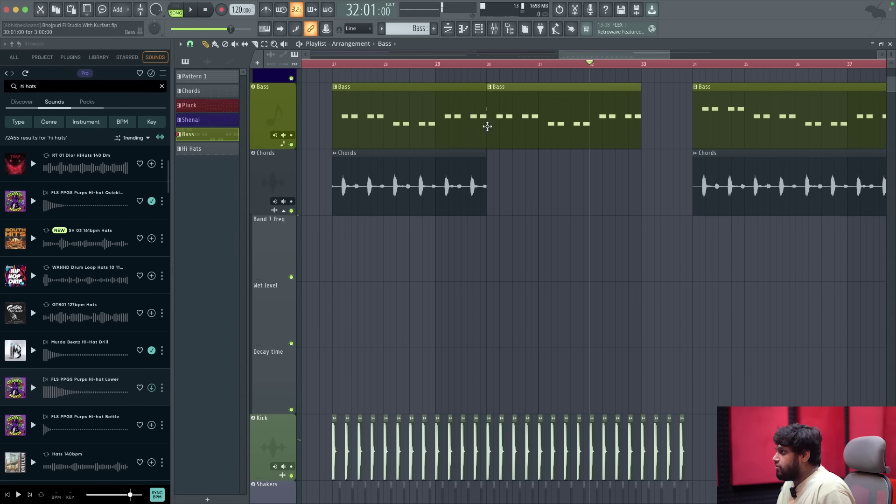
pyautogui.click(454, 188)
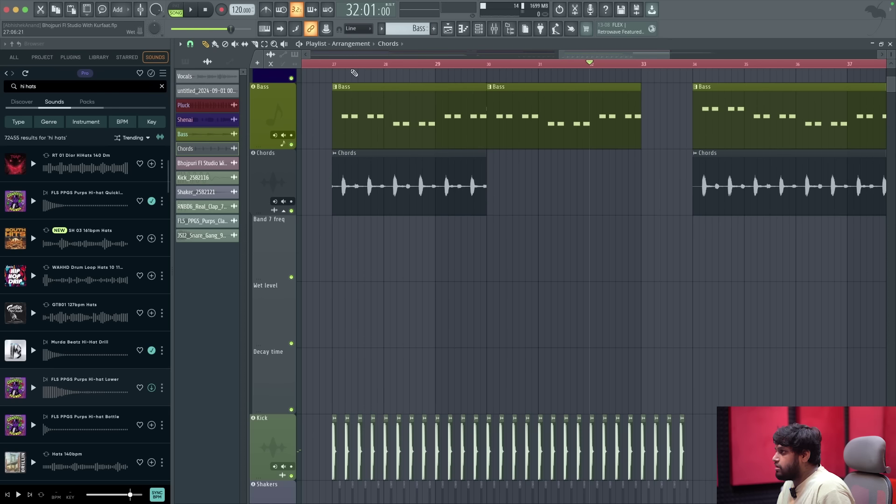
pyautogui.rightClick(397, 180)
# Play the arrangement from bar 26 and examine how the Bass and drum clips line up before bar 34.
pyautogui.press('space')
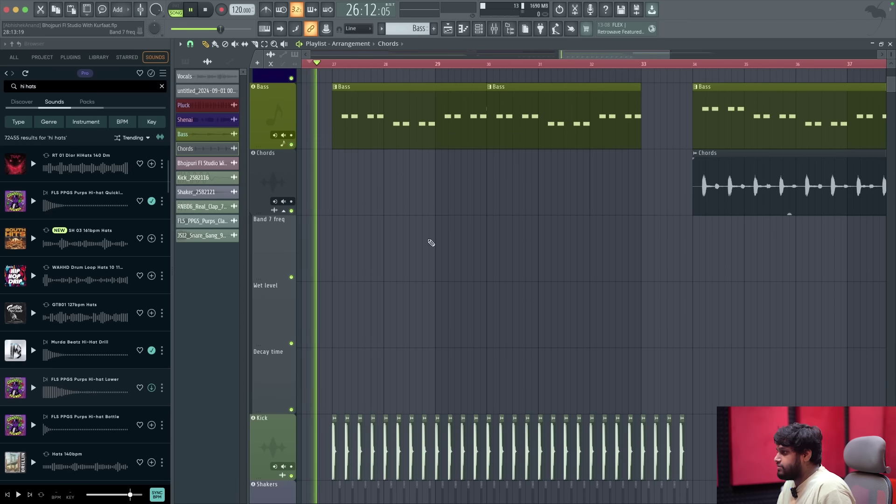
pyautogui.scroll(-4, 467, 261)
pyautogui.scroll(4, 490, 283)
pyautogui.scroll(-6, 490, 280)
pyautogui.scroll(-2, 490, 277)
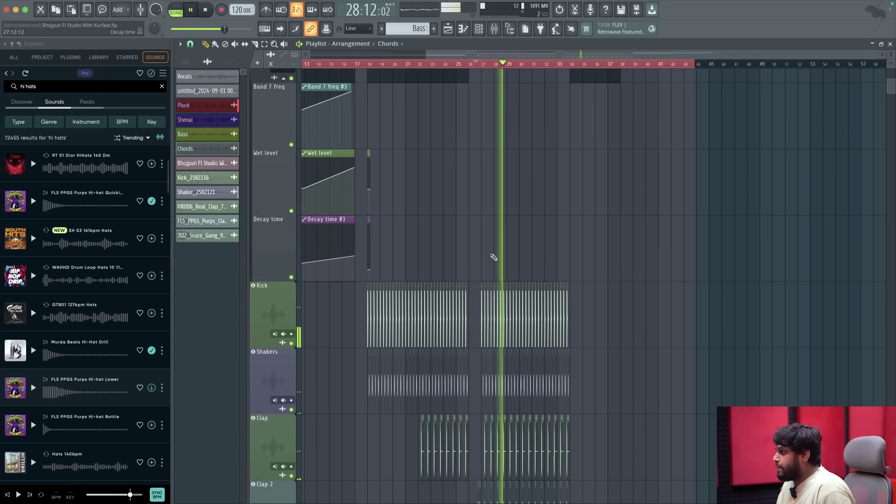
pyautogui.scroll(3, 540, 160)
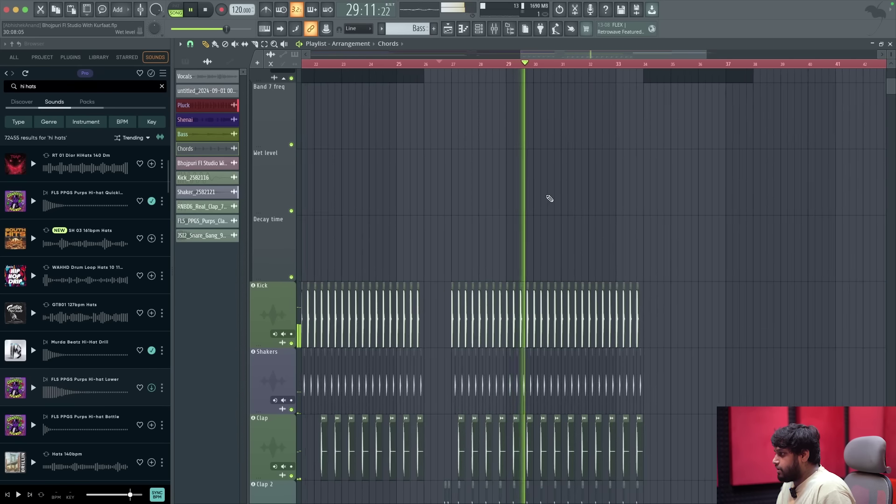
pyautogui.scroll(5, 550, 199)
pyautogui.scroll(3, 546, 262)
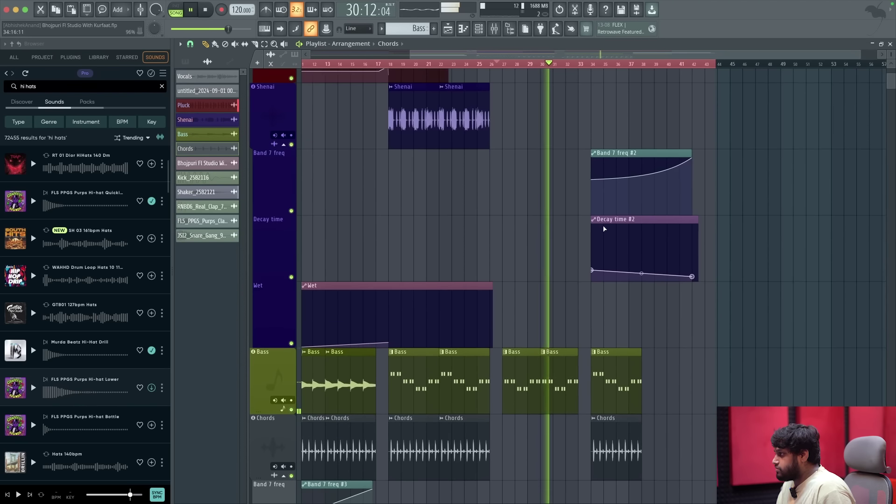
pyautogui.scroll(-1, 544, 299)
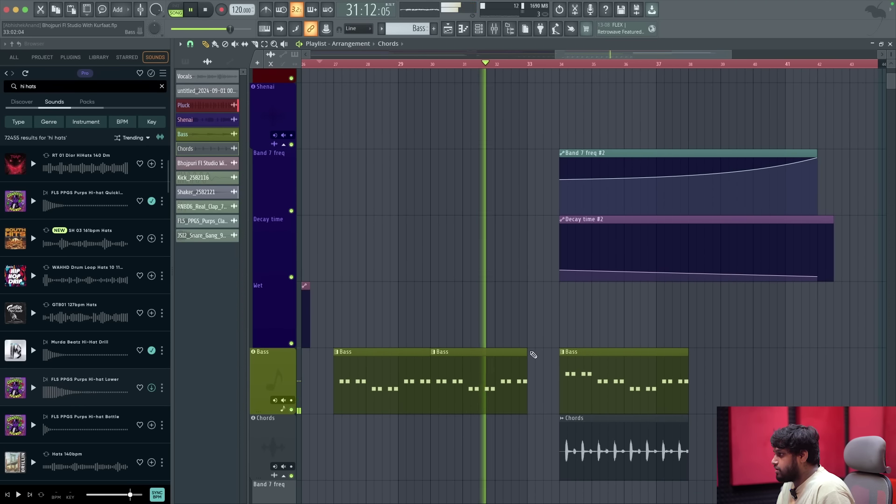
pyautogui.scroll(3, 523, 352)
pyautogui.scroll(-2, 522, 352)
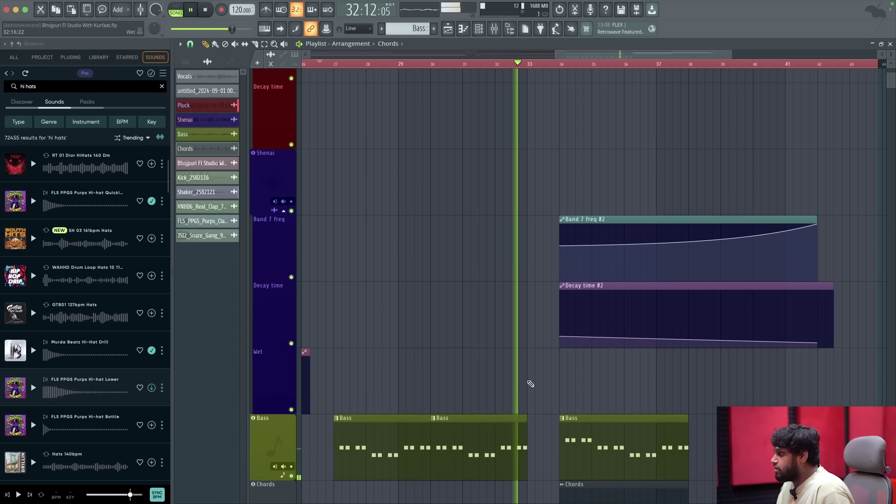
# Make the second Bass clip play its full four-bar pattern across bars 30 to 34, directly followed by the Bass clip at bar 34.
pyautogui.scroll(3, 523, 412)
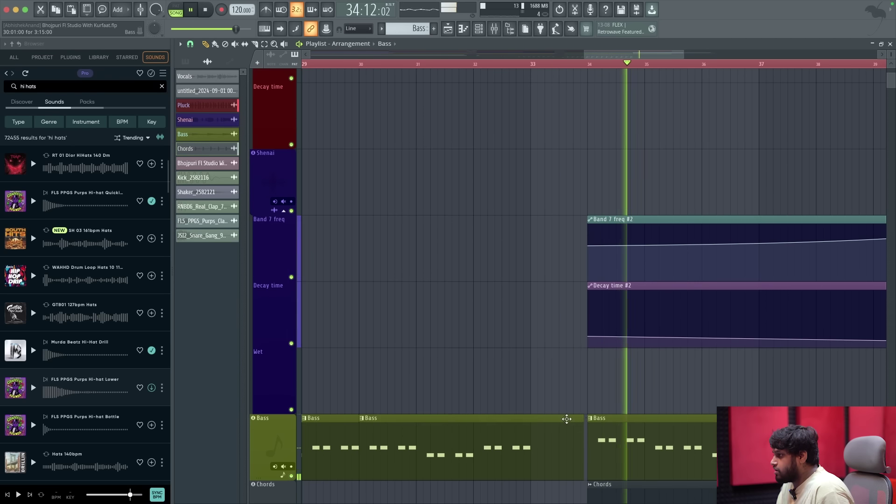
pyautogui.scroll(-3, 555, 419)
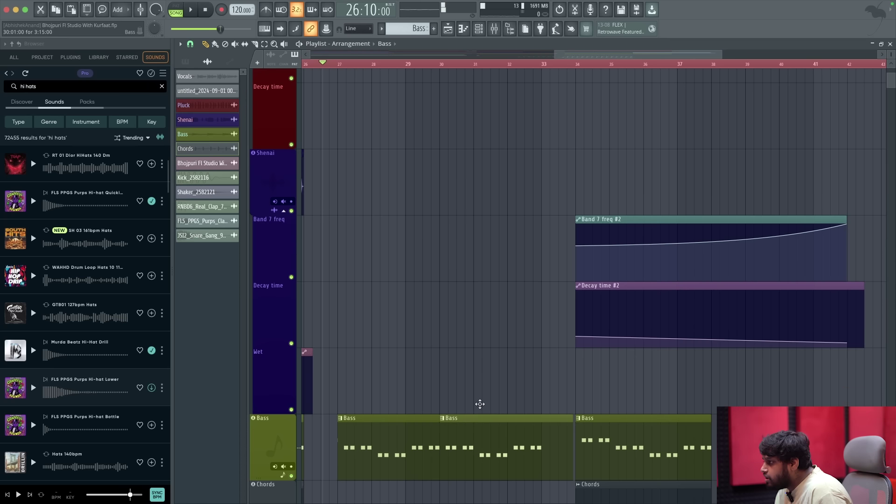
pyautogui.moveTo(482, 445); pyautogui.dragTo(495, 389)
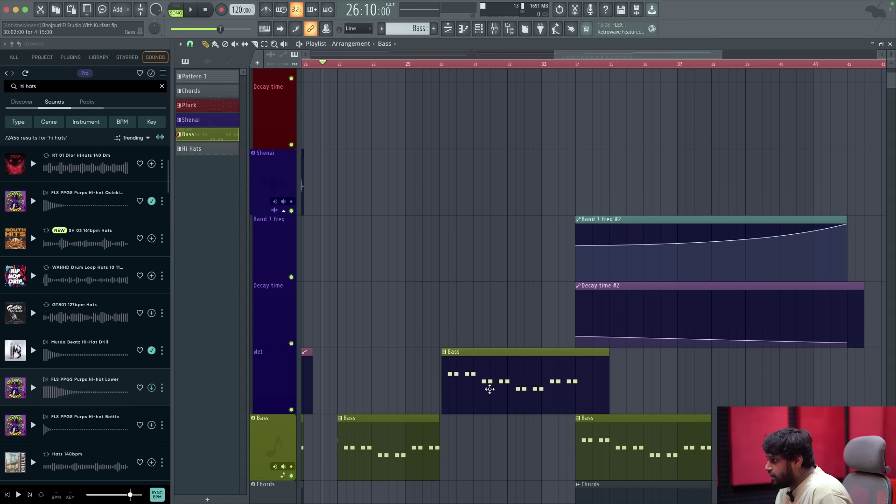
pyautogui.scroll(5, 487, 391)
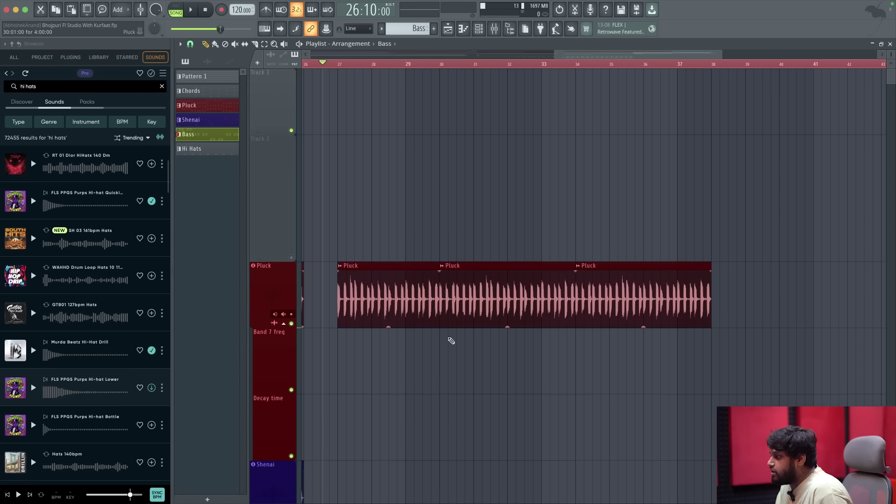
pyautogui.scroll(-5, 451, 340)
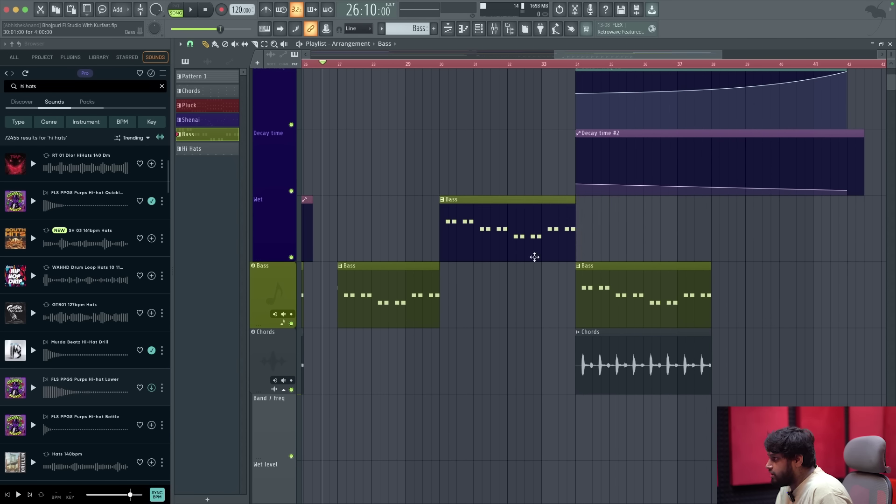
pyautogui.moveTo(535, 258); pyautogui.dragTo(532, 313)
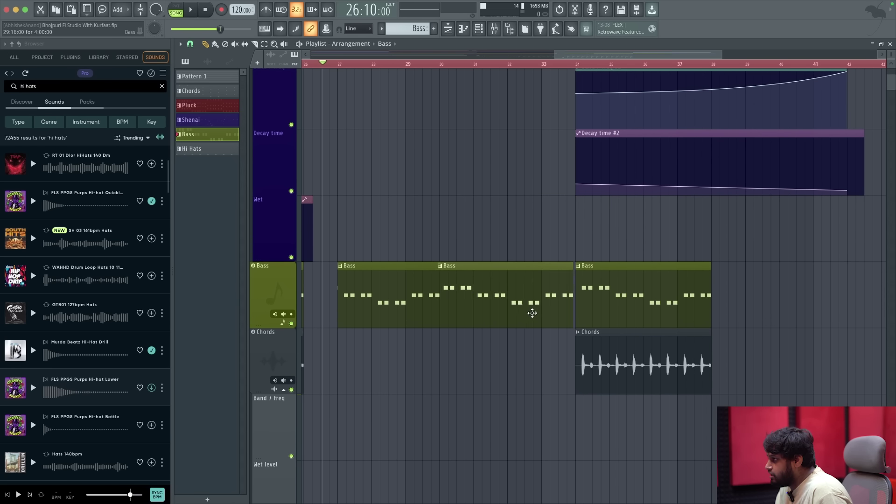
pyautogui.rightClick(694, 308)
pyautogui.click(582, 312)
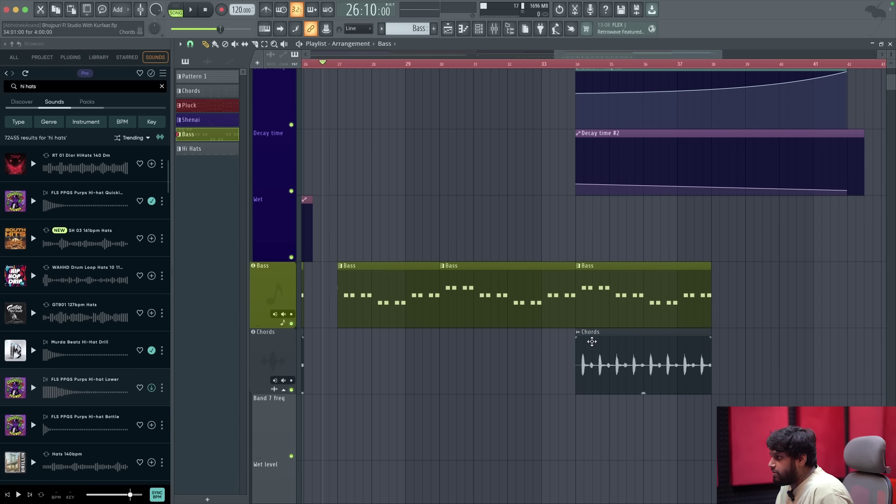
# Play the section from the end of bar 25 to bar 37 and examine how the drums, Bass and Chords clips fit together.
pyautogui.scroll(-2, 627, 361)
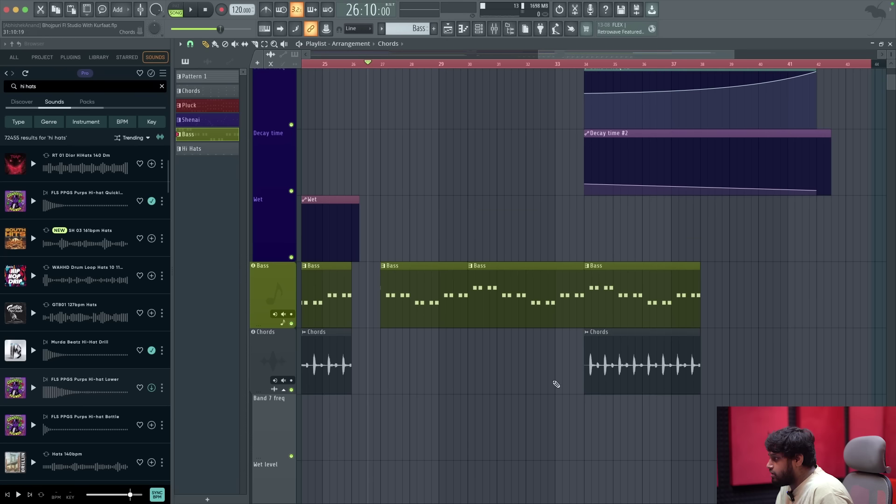
pyautogui.press('space')
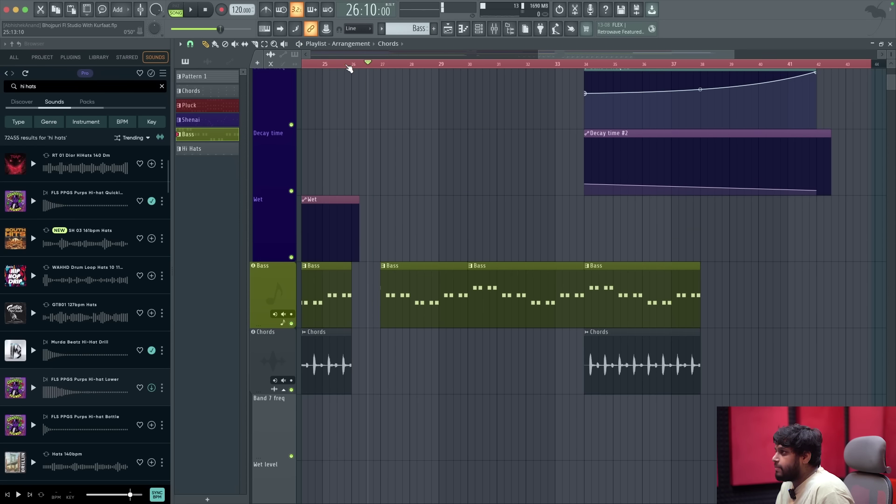
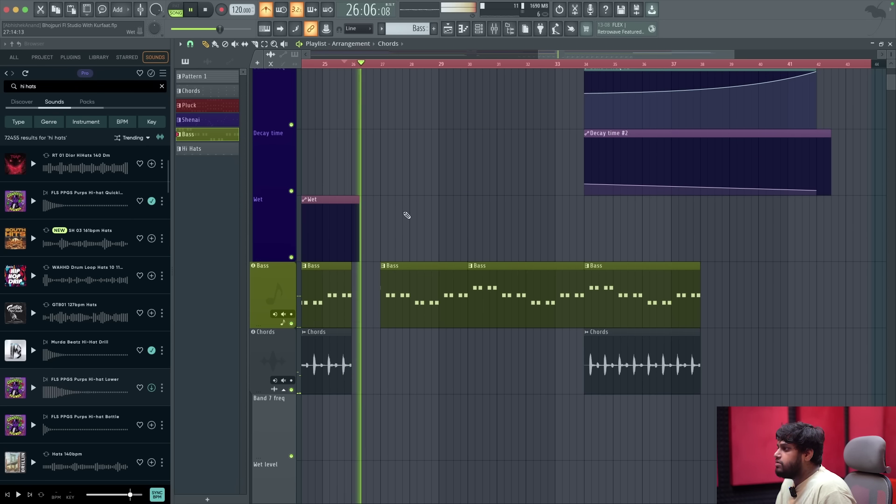
pyautogui.scroll(1, 392, 191)
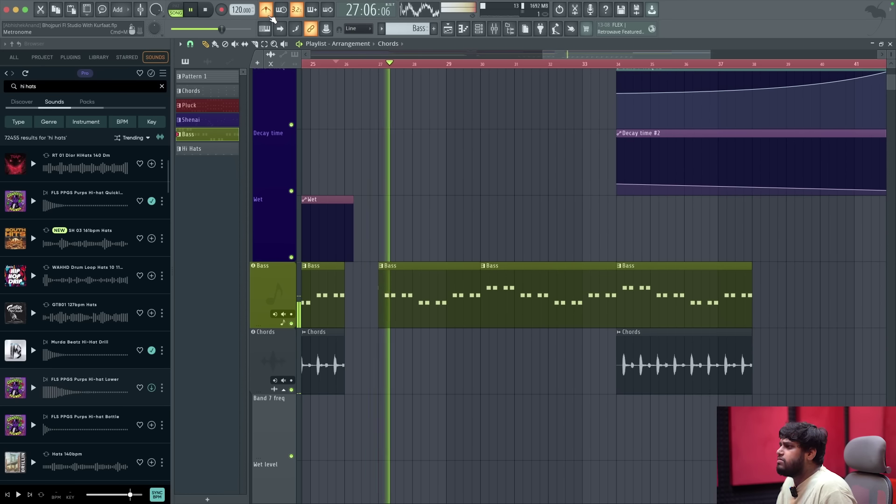
pyautogui.scroll(-5, 384, 116)
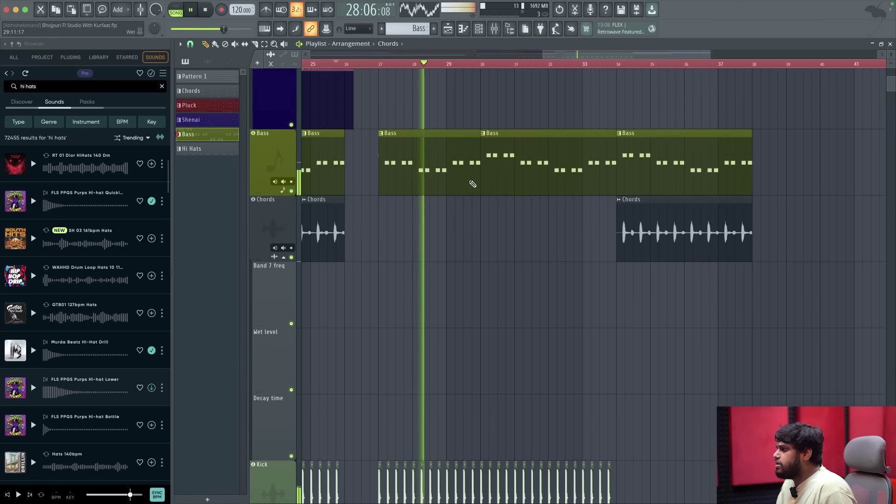
pyautogui.scroll(-2, 471, 184)
pyautogui.scroll(1, 506, 196)
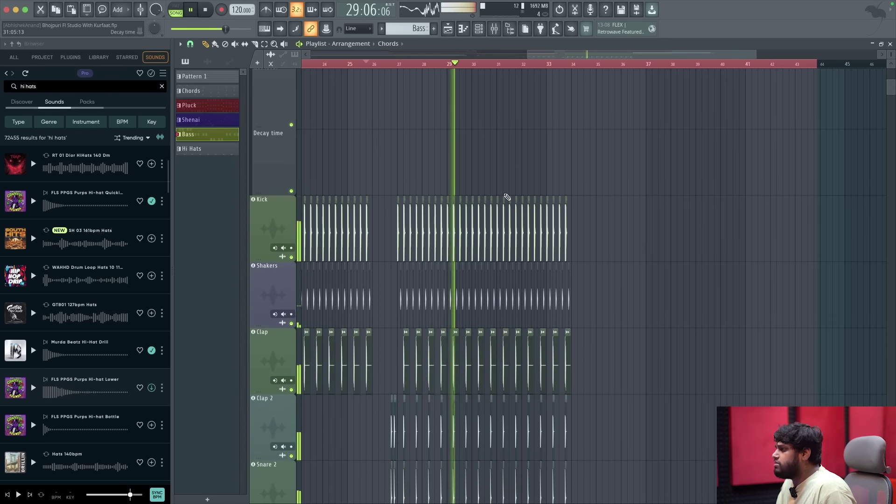
pyautogui.scroll(1, 507, 197)
pyautogui.scroll(4, 507, 197)
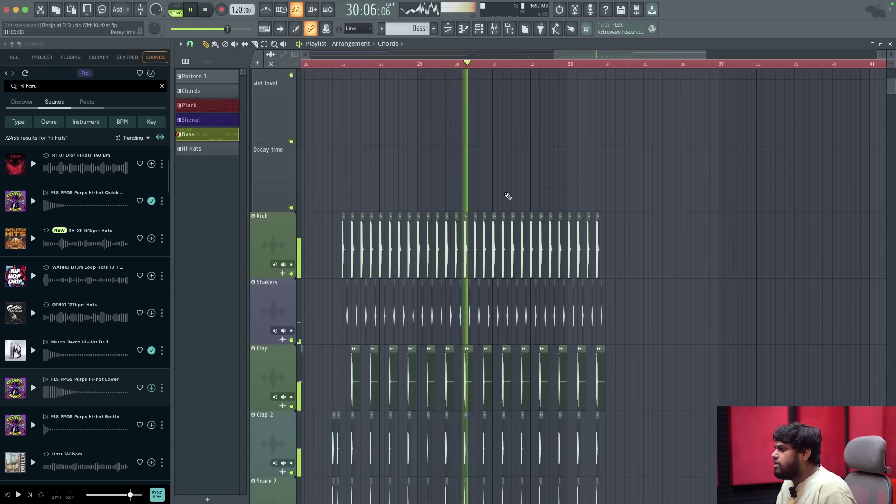
pyautogui.scroll(-2, 507, 197)
pyautogui.scroll(3, 539, 205)
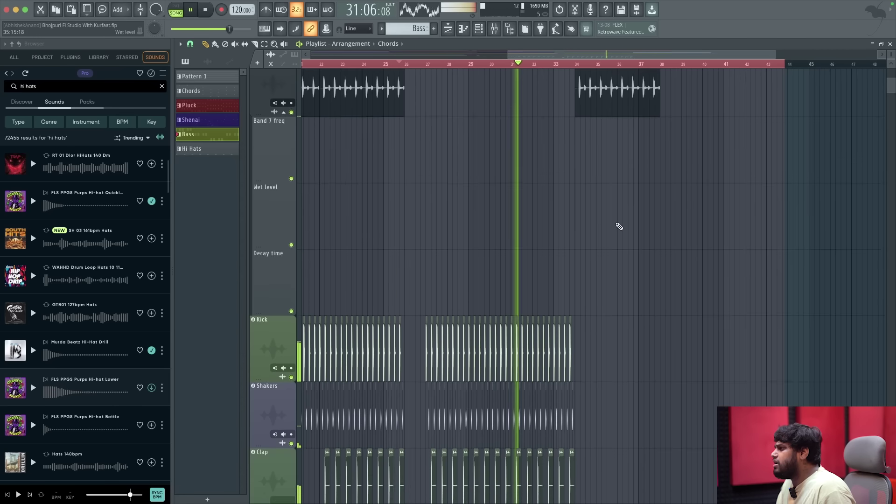
pyautogui.scroll(-8, 570, 224)
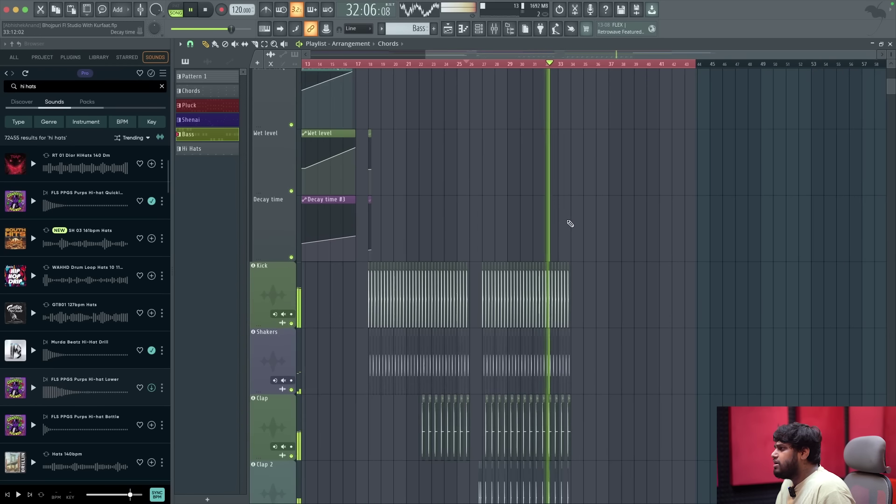
pyautogui.scroll(5, 580, 225)
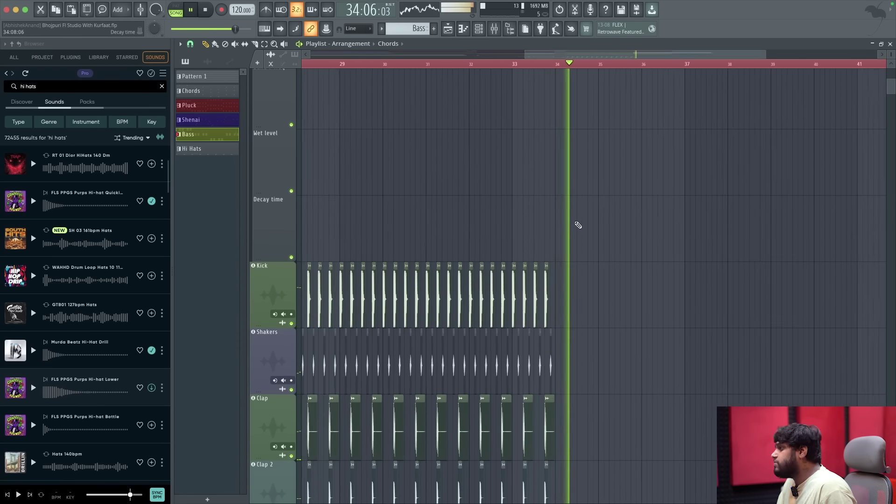
pyautogui.scroll(4, 645, 232)
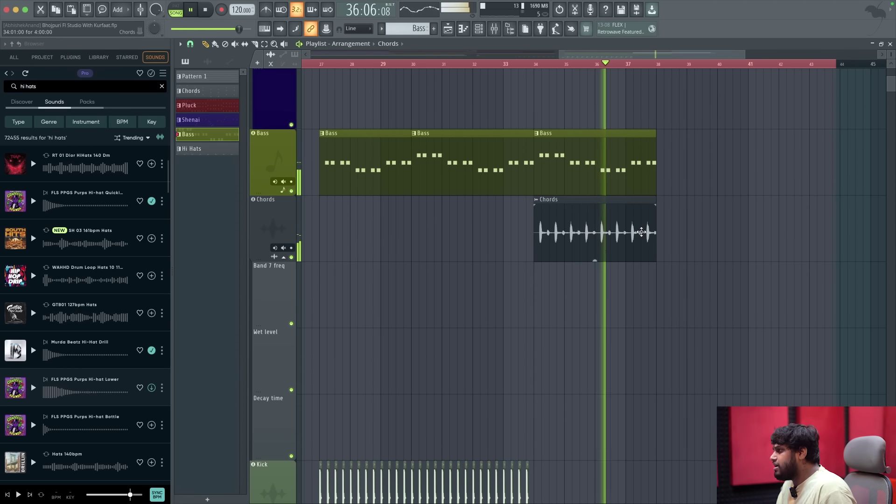
pyautogui.scroll(3, 630, 230)
pyautogui.scroll(-4, 618, 228)
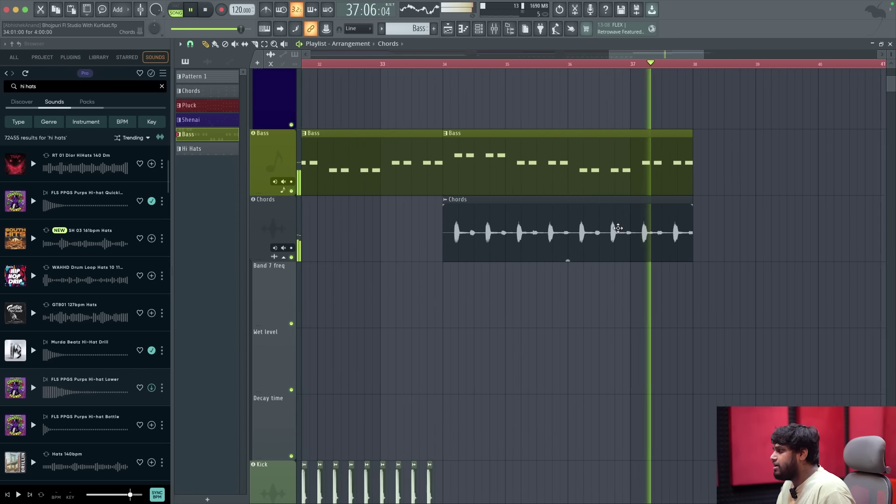
# Stop playback and duplicate the bar 34 Pluck, Bass and Chords clips so the copies start at bar 38.
pyautogui.press('space')
pyautogui.moveTo(792, 285); pyautogui.dragTo(537, 438)
pyautogui.scroll(5, 574, 340)
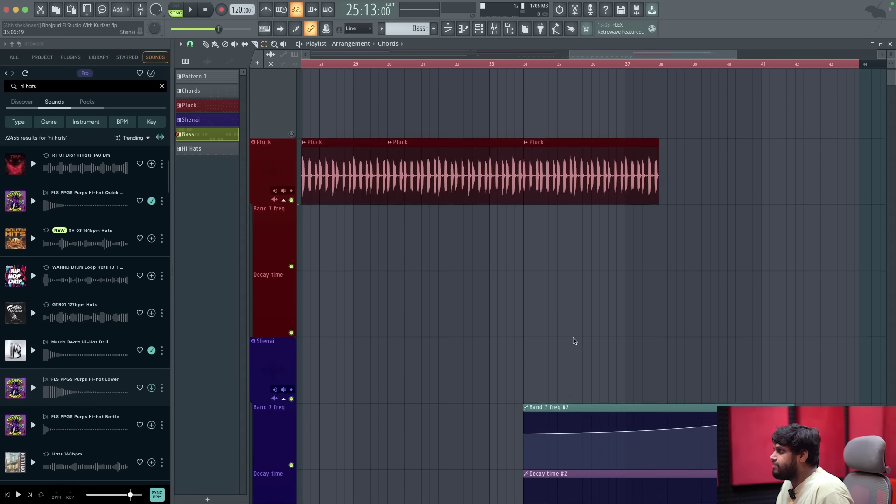
pyautogui.moveTo(695, 229); pyautogui.dragTo(744, 185)
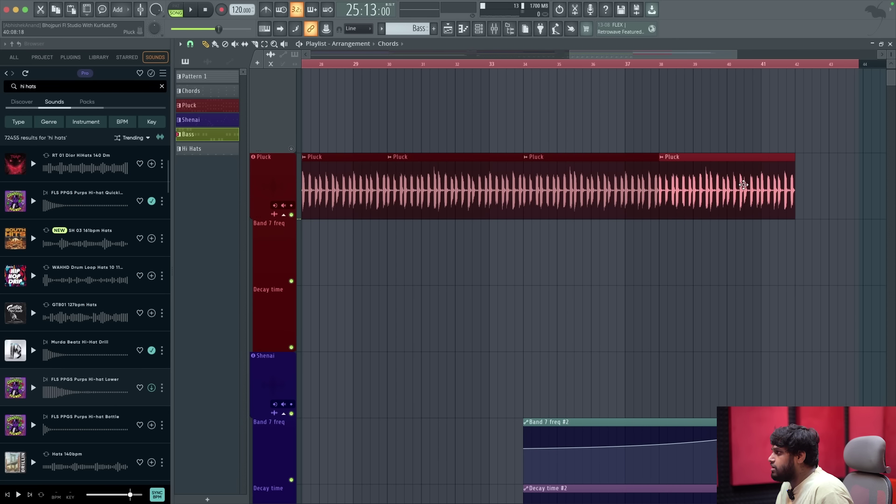
# Play from bar 33 and examine the transition from the drum clips into the section starting at bar 34.
pyautogui.scroll(-8, 654, 198)
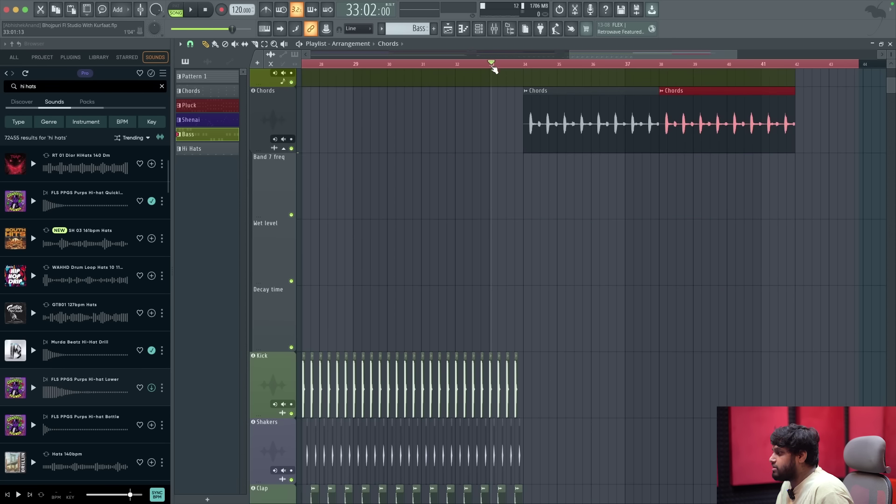
pyautogui.scroll(-6, 497, 233)
pyautogui.scroll(5, 499, 224)
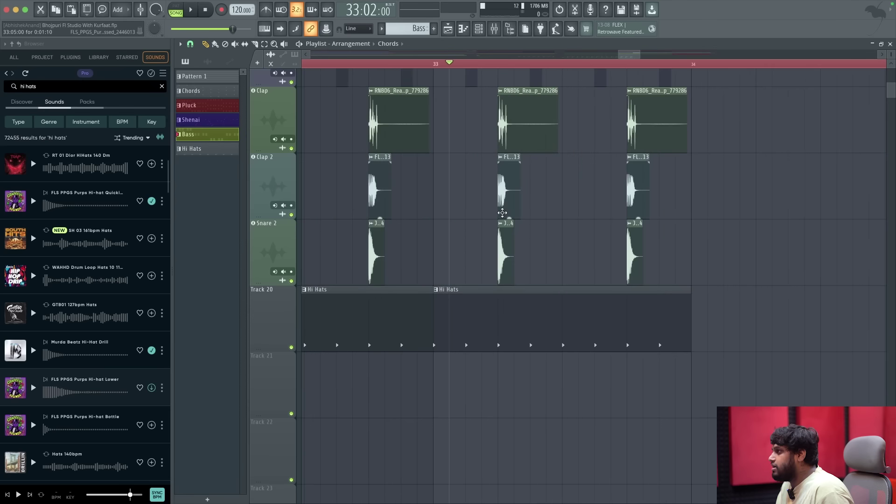
pyautogui.click(504, 193)
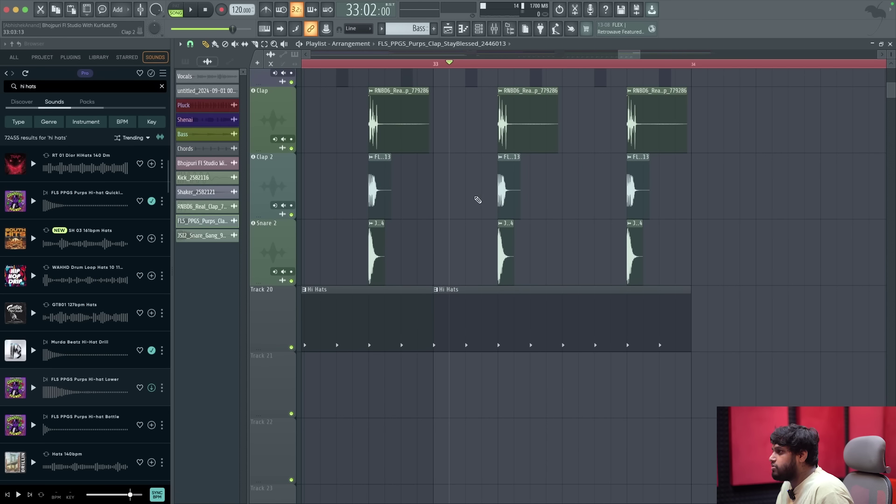
pyautogui.scroll(-5, 554, 96)
pyautogui.scroll(3, 538, 165)
pyautogui.press('space')
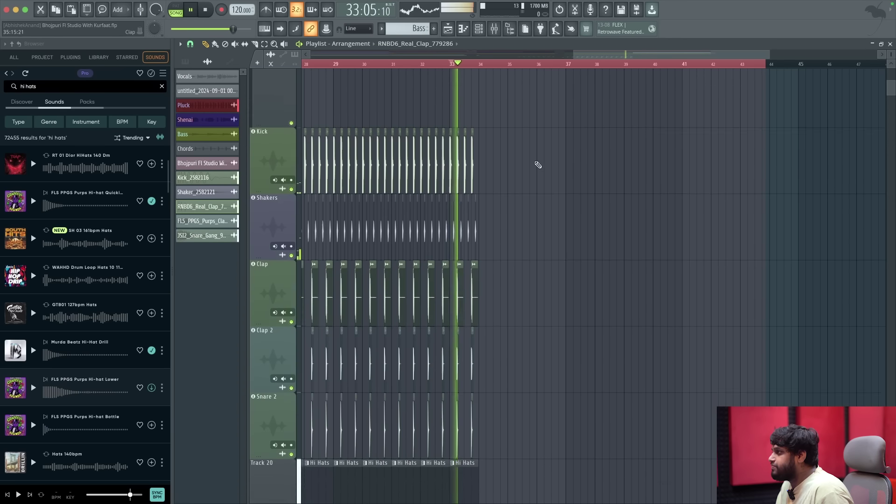
pyautogui.scroll(5, 552, 240)
pyautogui.scroll(-4, 559, 239)
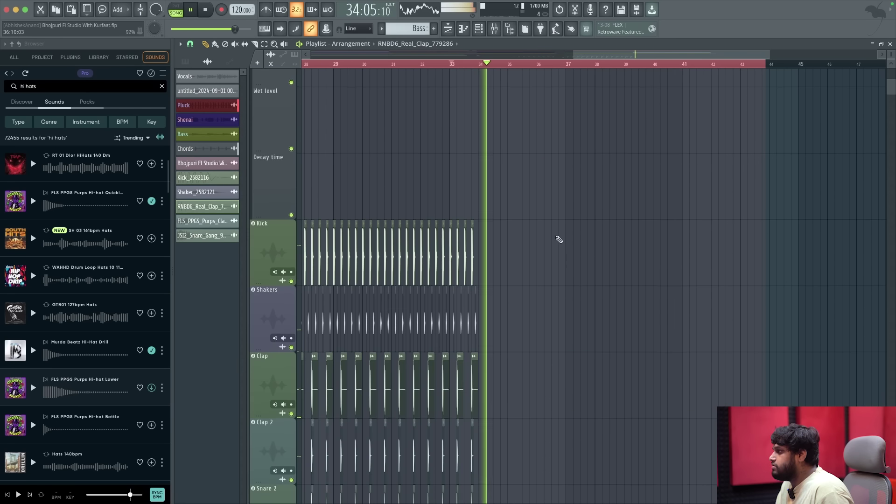
pyautogui.scroll(2, 570, 250)
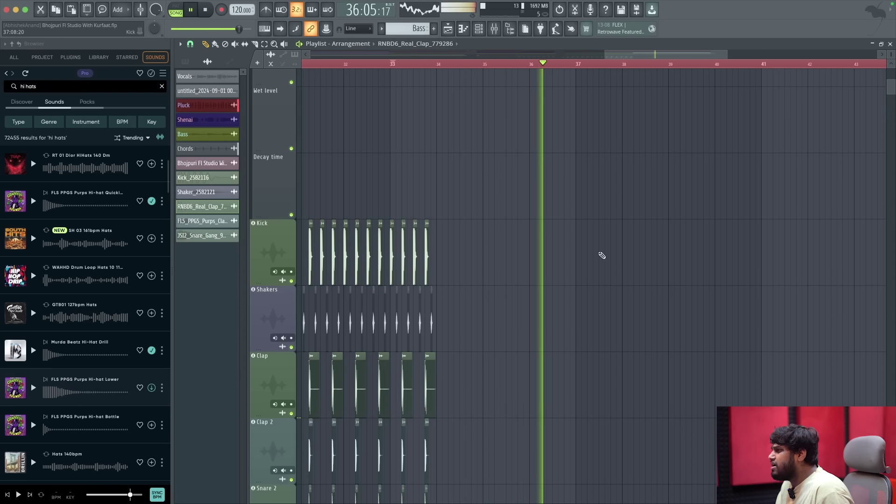
# Try placing a clap clip on the Kick track near bar 38, stop playback and undo the placement.
pyautogui.click(622, 257)
pyautogui.press('Return')
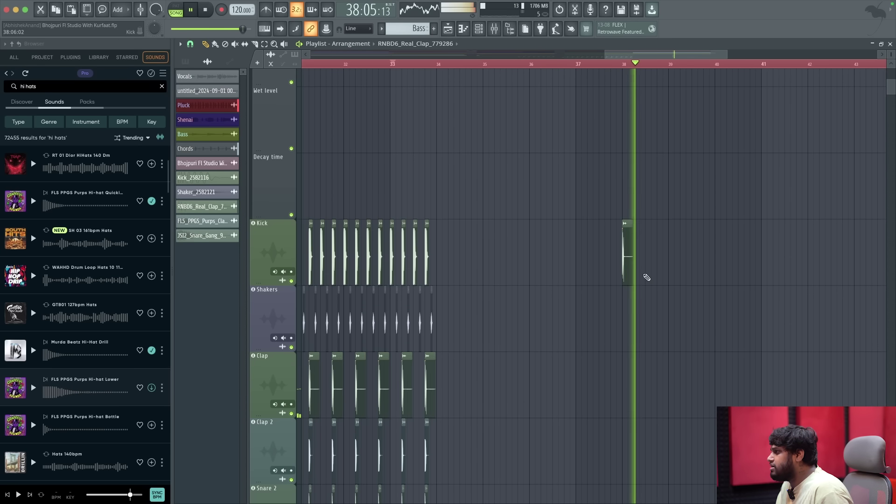
pyautogui.press('space')
pyautogui.hotkey('ctrl', 'z')
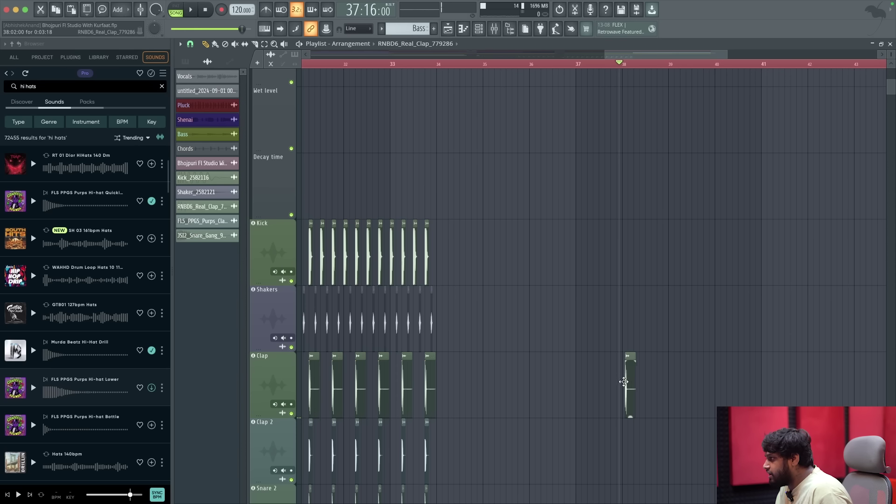
# Try a run of closely spaced clap clips on the Clap track from bar 38 and clear them again.
pyautogui.scroll(5, 681, 455)
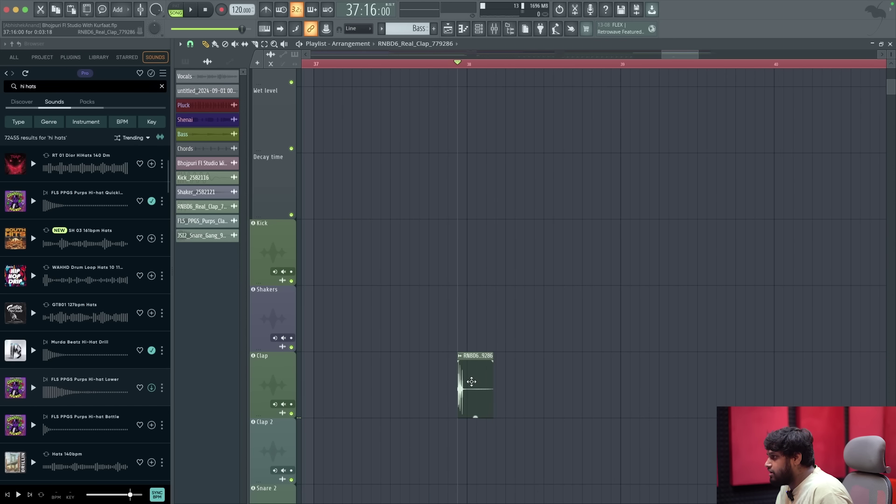
pyautogui.scroll(-1, 528, 386)
pyautogui.click(513, 400)
pyautogui.moveTo(560, 400); pyautogui.dragTo(541, 406)
pyautogui.click(568, 407)
pyautogui.click(602, 410)
pyautogui.press('space')
pyautogui.scroll(-1, 607, 412)
pyautogui.click(628, 412)
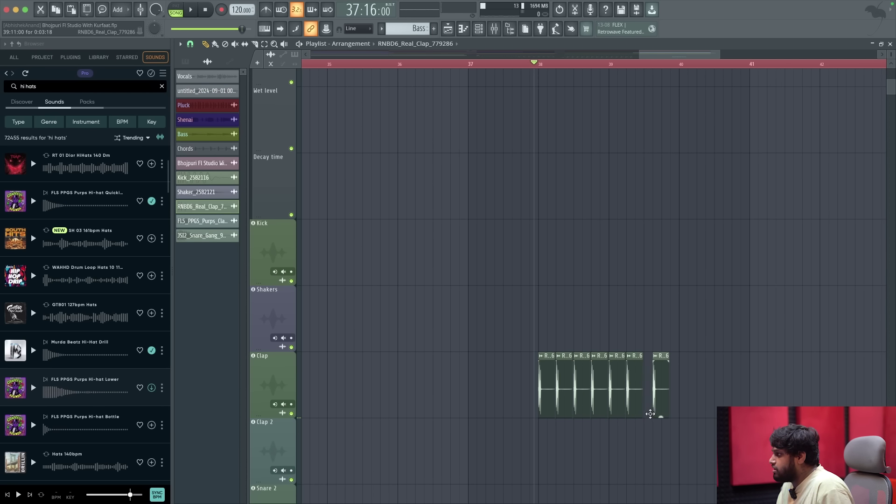
pyautogui.scroll(-3, 619, 376)
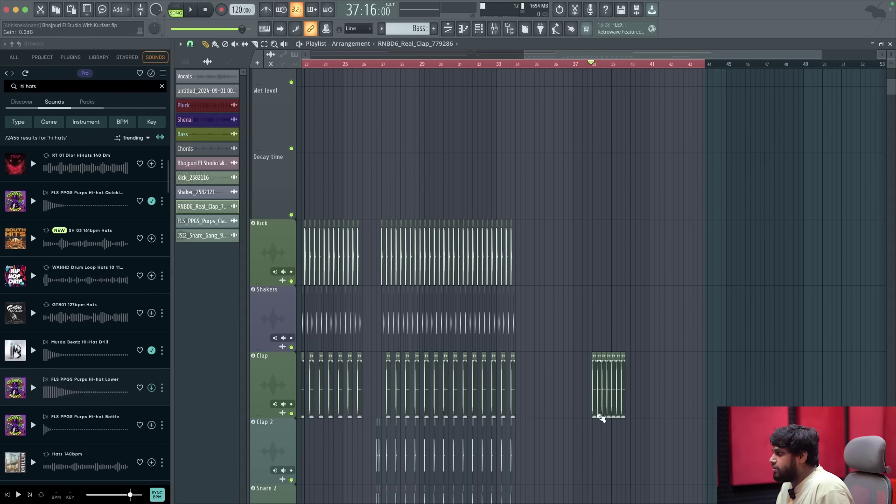
pyautogui.scroll(2, 621, 406)
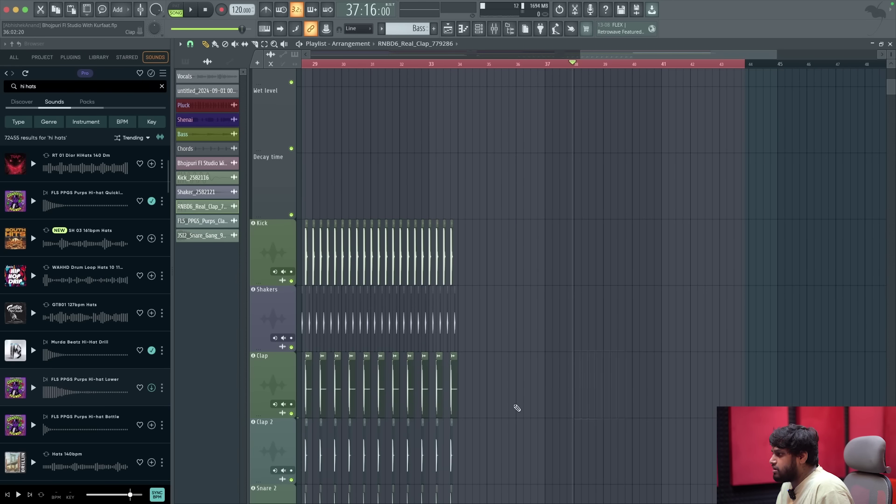
# Place four FLS_PPGS_Purps_Clap_StayBlessed clips on the Clap 2 track, one per beat through bar 38.
pyautogui.scroll(-2, 474, 330)
pyautogui.scroll(3, 405, 338)
pyautogui.scroll(-1, 434, 336)
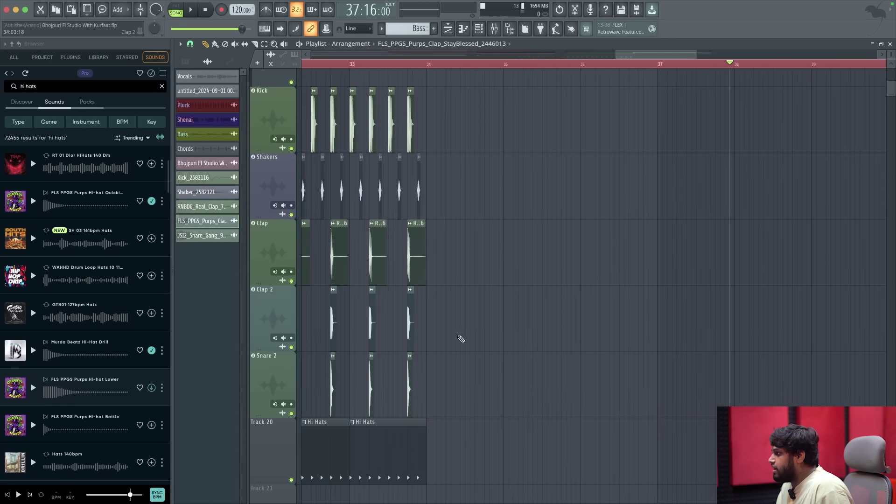
pyautogui.scroll(1, 706, 348)
pyautogui.press('space')
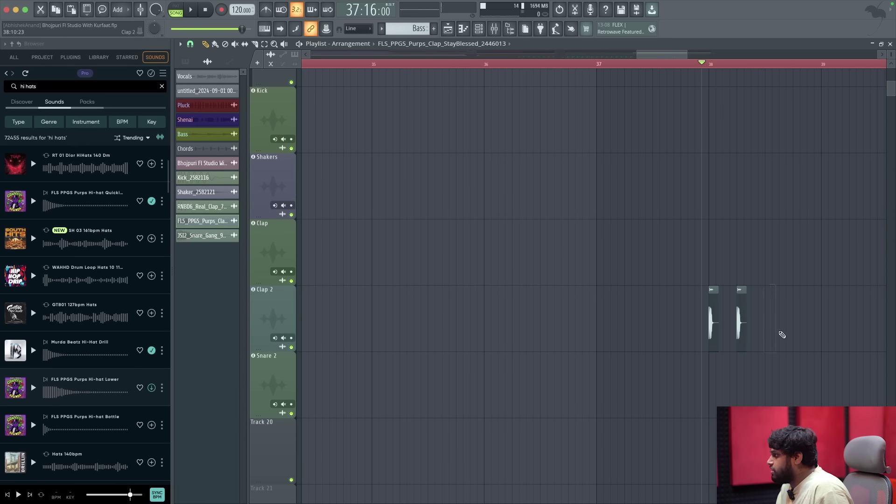
pyautogui.scroll(-2, 556, 325)
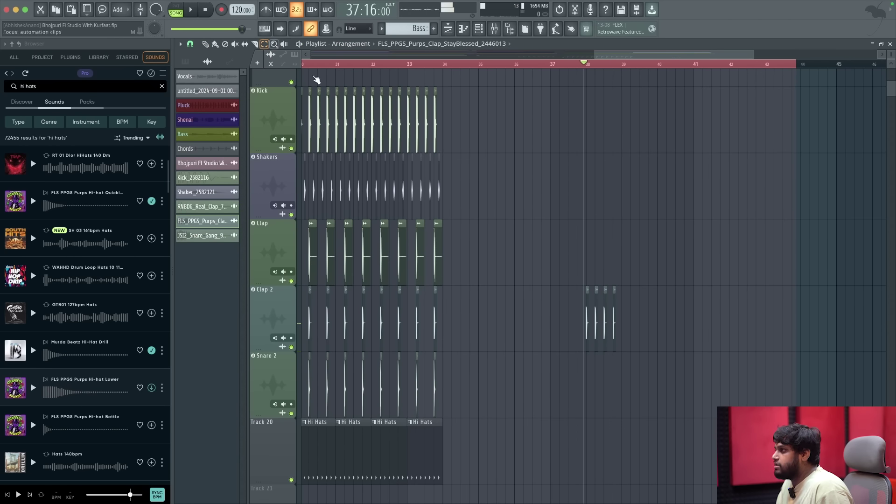
# Select the four bar 38 clap clips on Clap 2 and repeat them every bar up to bar 42.
pyautogui.scroll(1, 666, 314)
pyautogui.moveTo(666, 314); pyautogui.dragTo(531, 303)
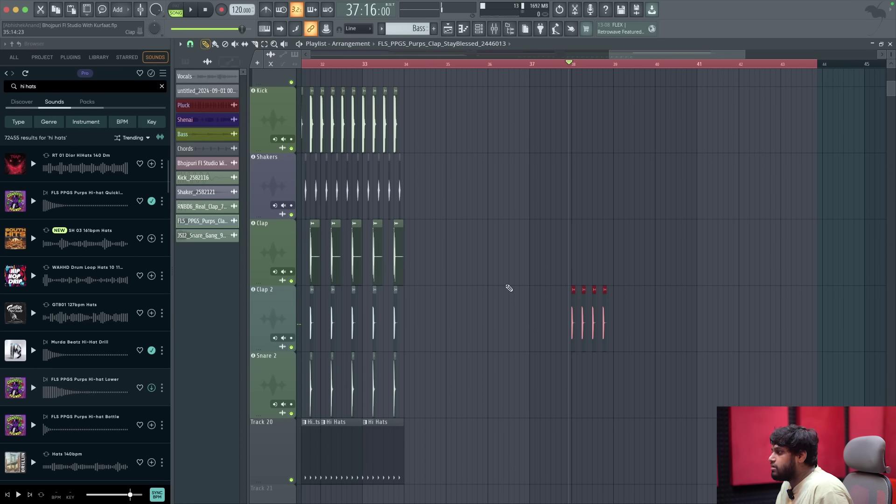
pyautogui.scroll(2, 571, 329)
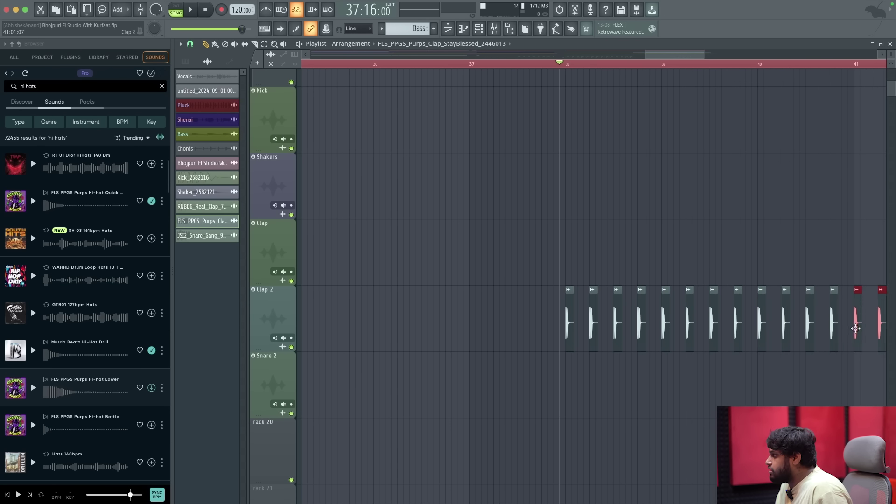
# Play from bar 38 into bar 41 and examine how the one-per-beat claps build up under the Pluck, Bass and Chords.
pyautogui.keyDown('ctrl'); pyautogui.scroll(-4, 840, 326); pyautogui.keyUp('ctrl')
pyautogui.press('space')
pyautogui.scroll(4, 789, 320)
pyautogui.scroll(-5, 787, 319)
pyautogui.keyDown('ctrl'); pyautogui.scroll(2, 793, 324); pyautogui.keyUp('ctrl')
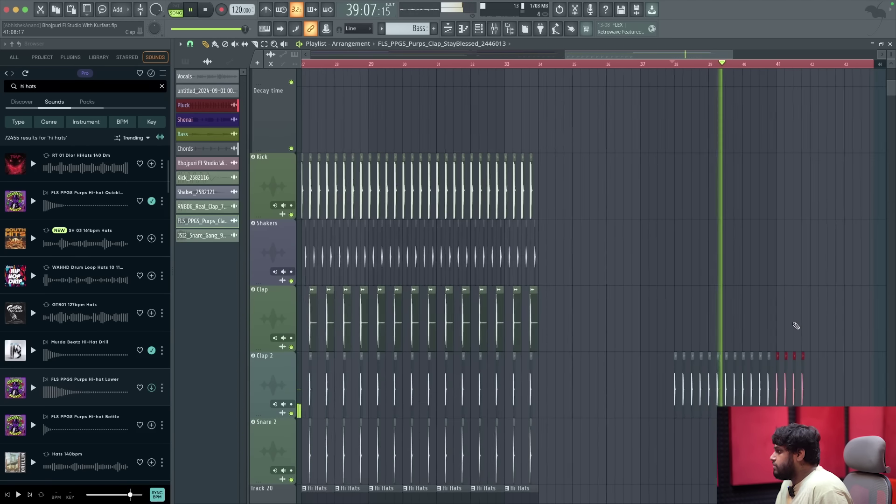
pyautogui.keyDown('ctrl'); pyautogui.scroll(4, 795, 325); pyautogui.keyUp('ctrl')
pyautogui.scroll(-4, 800, 330)
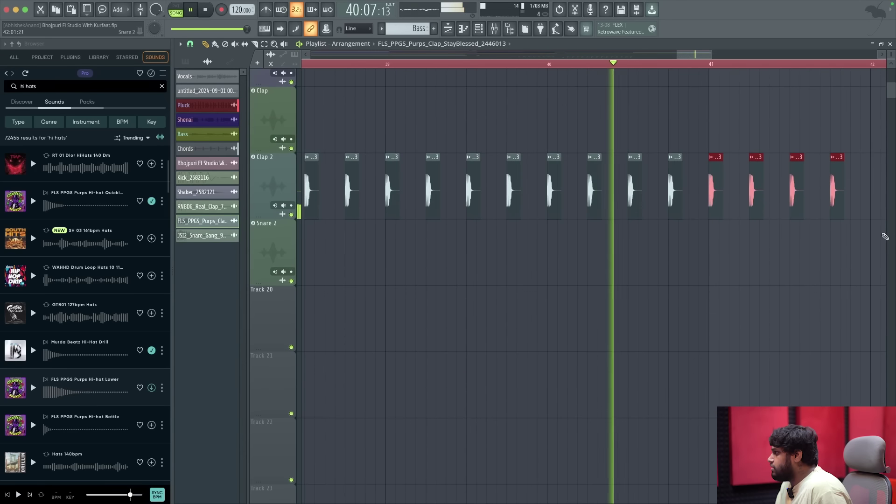
pyautogui.scroll(6, 796, 199)
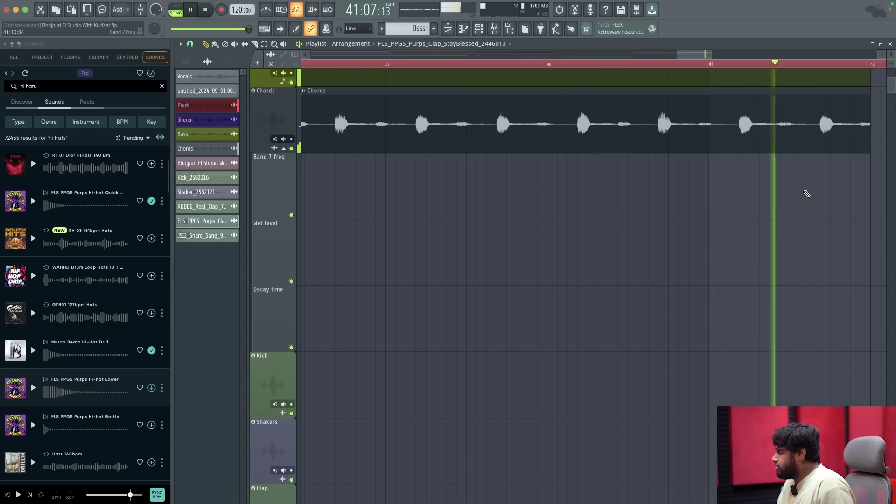
# Stop at 41:09:00 and slice the Pluck, Shenai automation, Bass, Chords and Clap 2 clips at that position.
pyautogui.scroll(3, 764, 128)
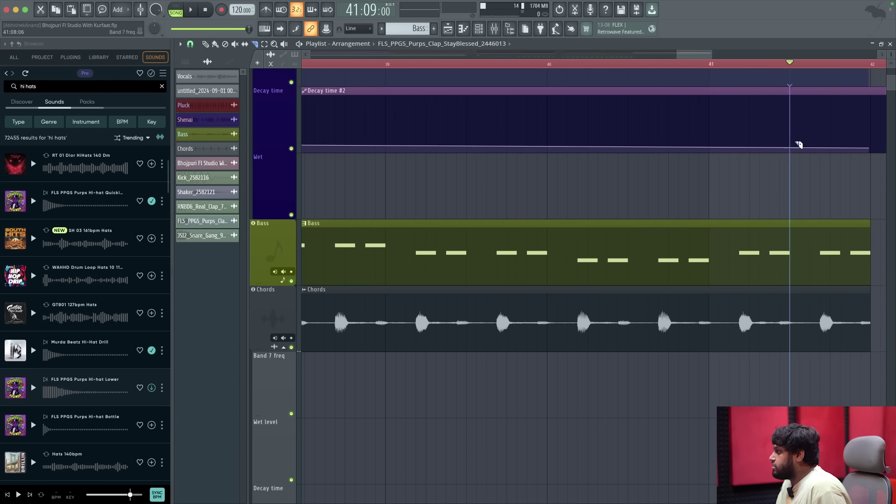
pyautogui.scroll(6, 799, 145)
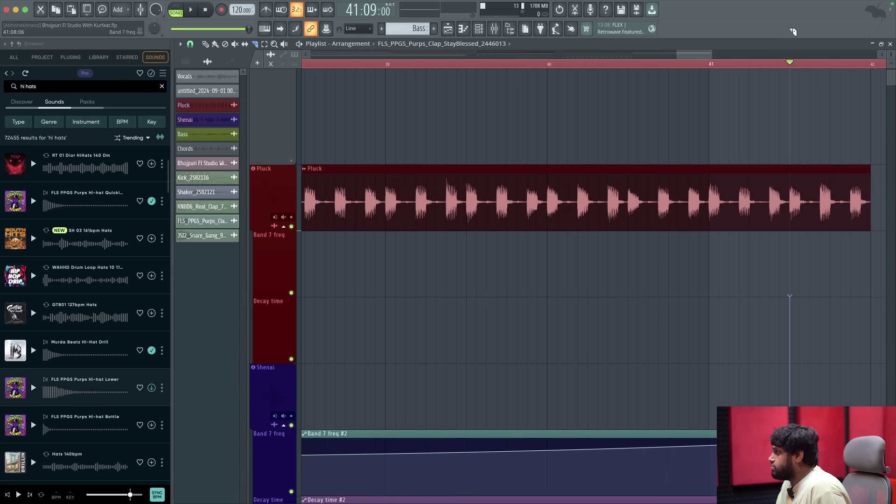
pyautogui.scroll(2, 802, 161)
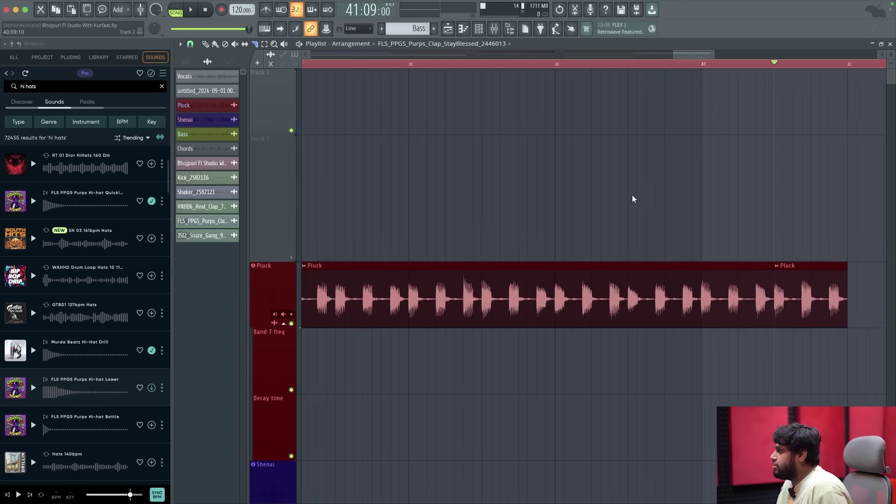
# Delete the sliced-off clip pieces after 41:09:00 on all tracks so the section ends there.
pyautogui.scroll(-4, 681, 224)
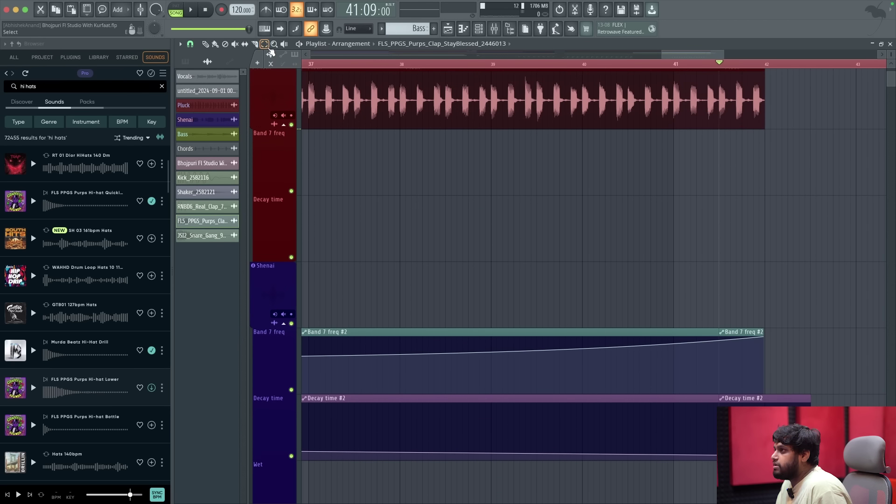
pyautogui.scroll(2, 748, 154)
pyautogui.scroll(-3, 745, 219)
pyautogui.keyDown('ctrl'); pyautogui.scroll(-4, 732, 269); pyautogui.keyUp('ctrl')
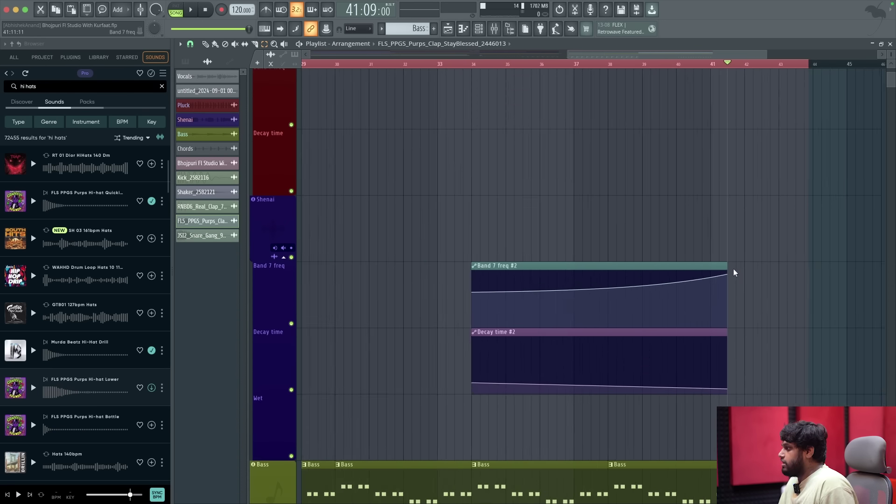
pyautogui.scroll(-5, 736, 270)
# Set the playback position to 18:01:00 and examine the clips on all tracks between bars 18 and 26.
pyautogui.scroll(8, 441, 189)
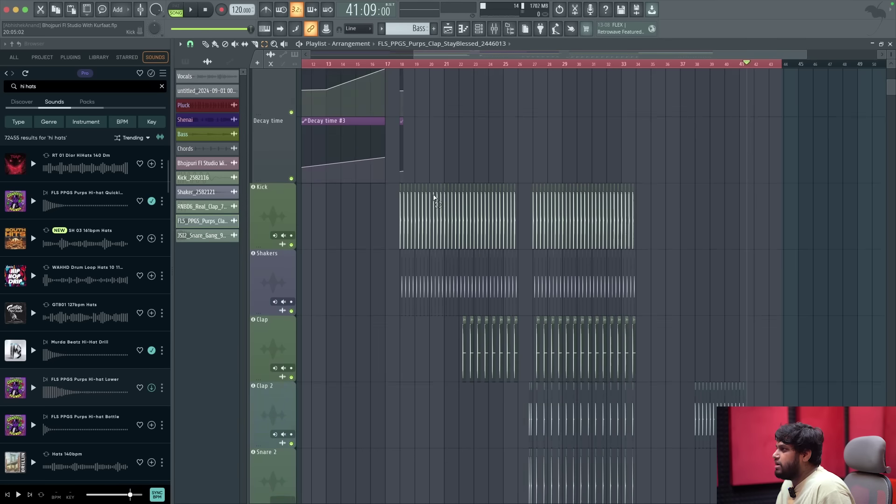
pyautogui.scroll(-3, 442, 186)
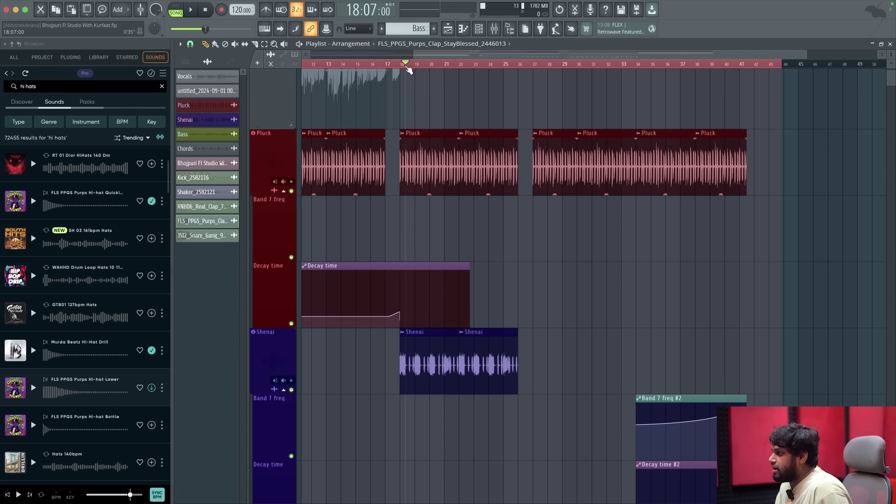
pyautogui.keyDown('ctrl'); pyautogui.scroll(4, 386, 179); pyautogui.keyUp('ctrl')
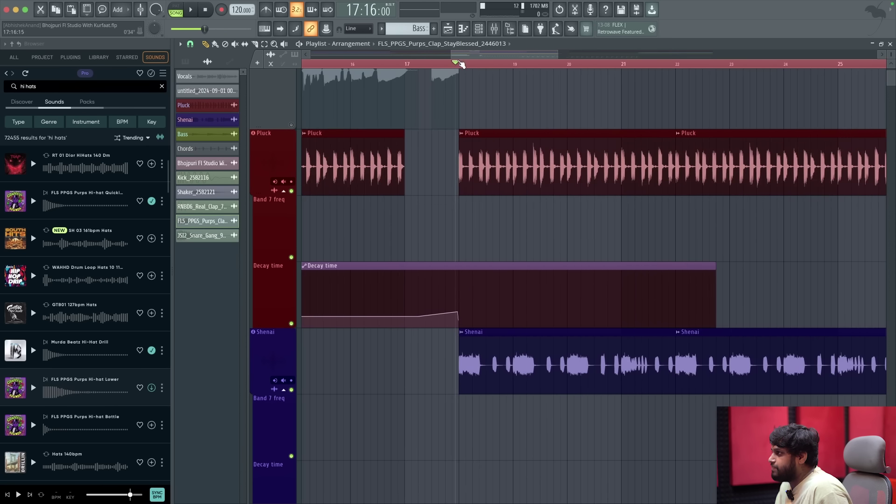
pyautogui.scroll(-3, 466, 191)
pyautogui.keyDown('ctrl'); pyautogui.scroll(-5, 450, 218); pyautogui.keyUp('ctrl')
pyautogui.scroll(-3, 472, 226)
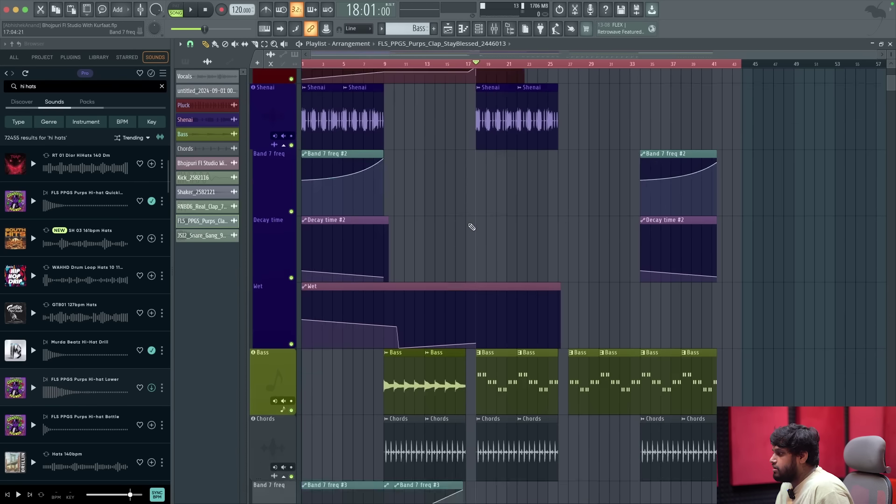
pyautogui.scroll(-6, 456, 237)
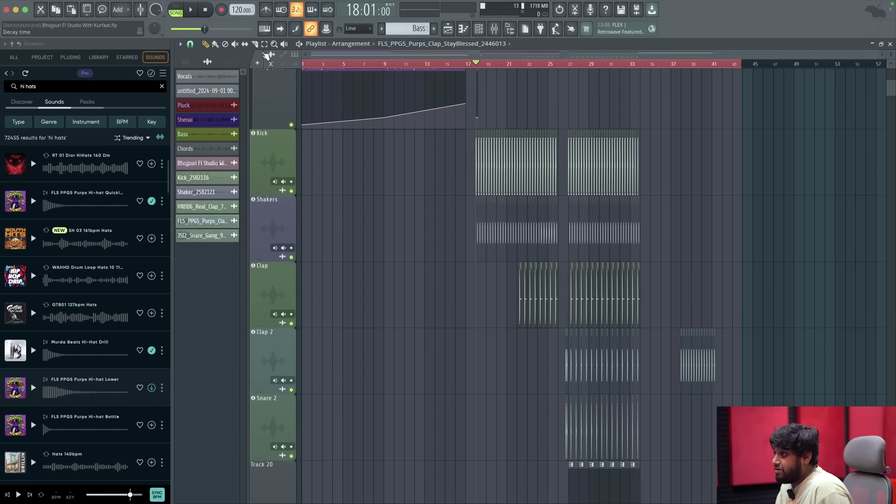
pyautogui.keyDown('ctrl'); pyautogui.scroll(2, 509, 242); pyautogui.keyUp('ctrl')
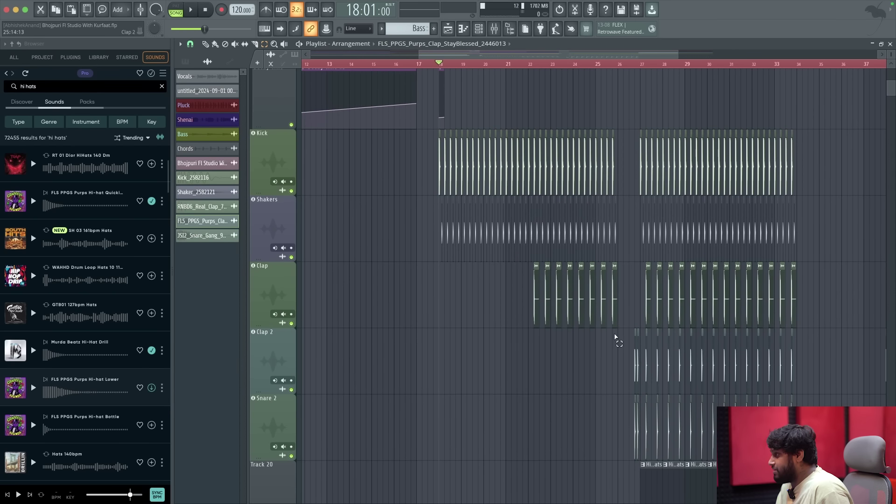
pyautogui.moveTo(597, 283); pyautogui.dragTo(586, 328)
pyautogui.scroll(3, 500, 207)
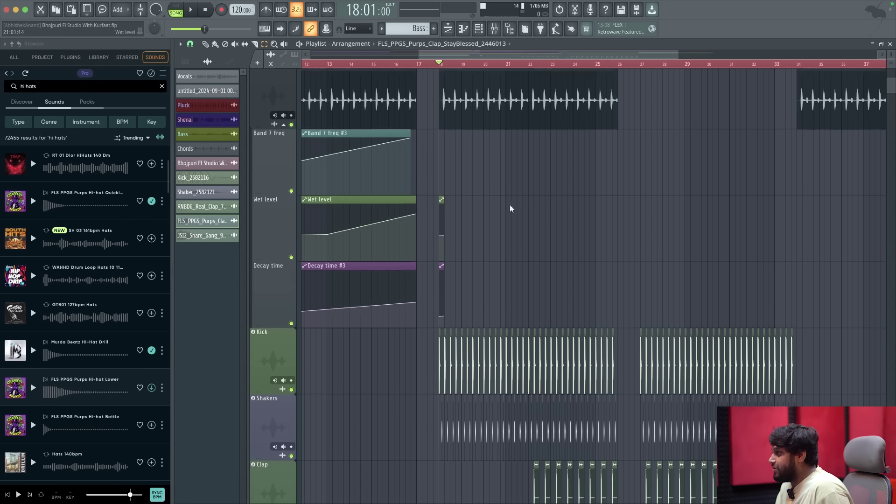